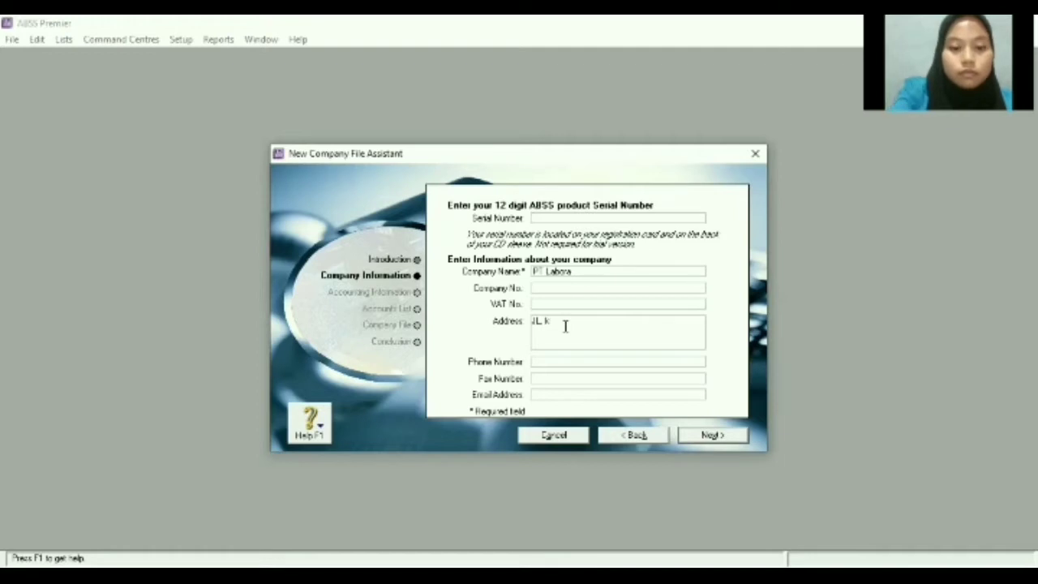
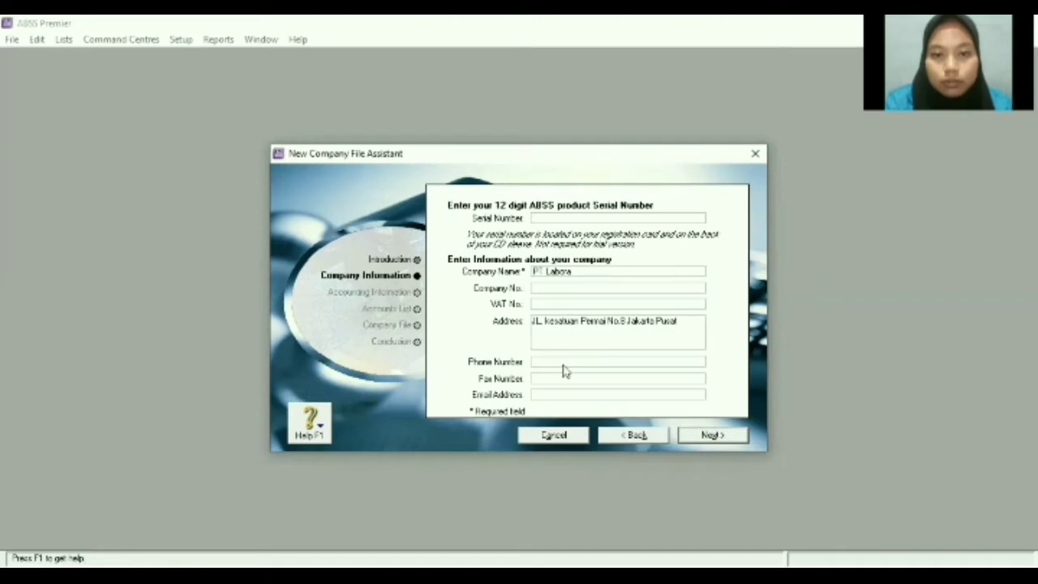
Enter the company's street address and phone number.
left_click(565, 359)
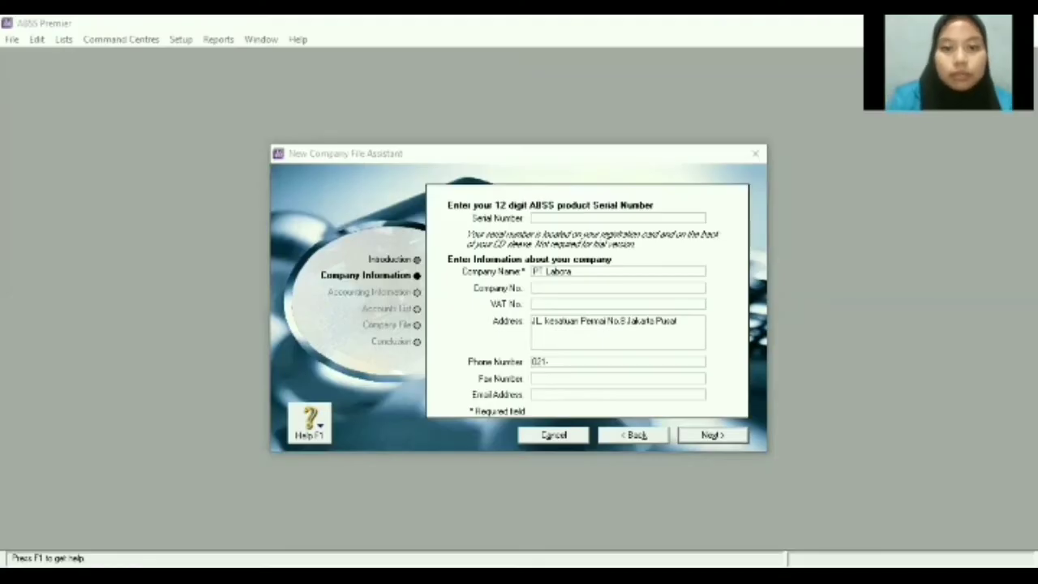
left_click(556, 367)
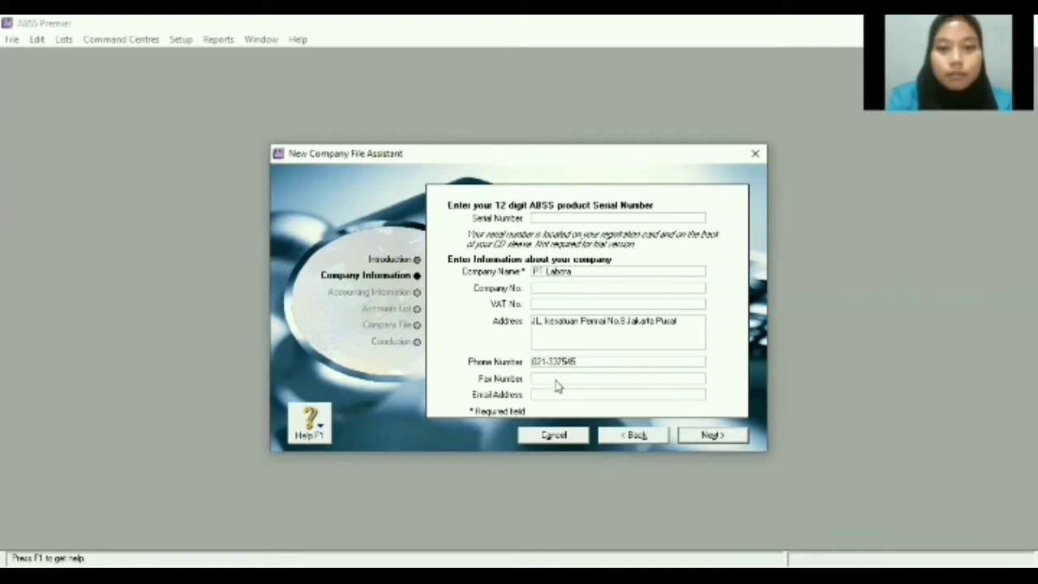
Fill in the company's fax number and e-mail address, then advance to the accounting-year step.
left_click(555, 380)
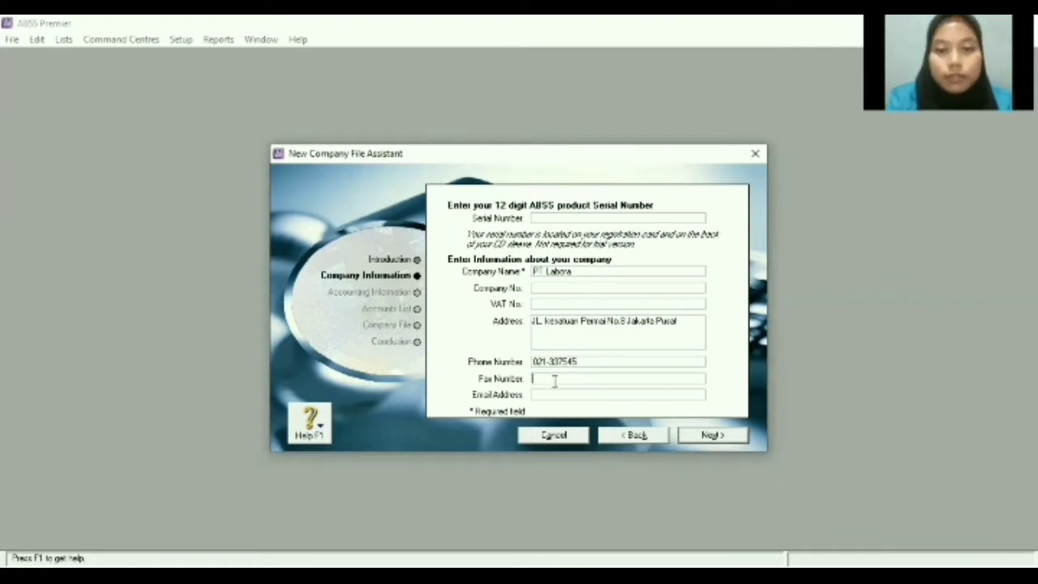
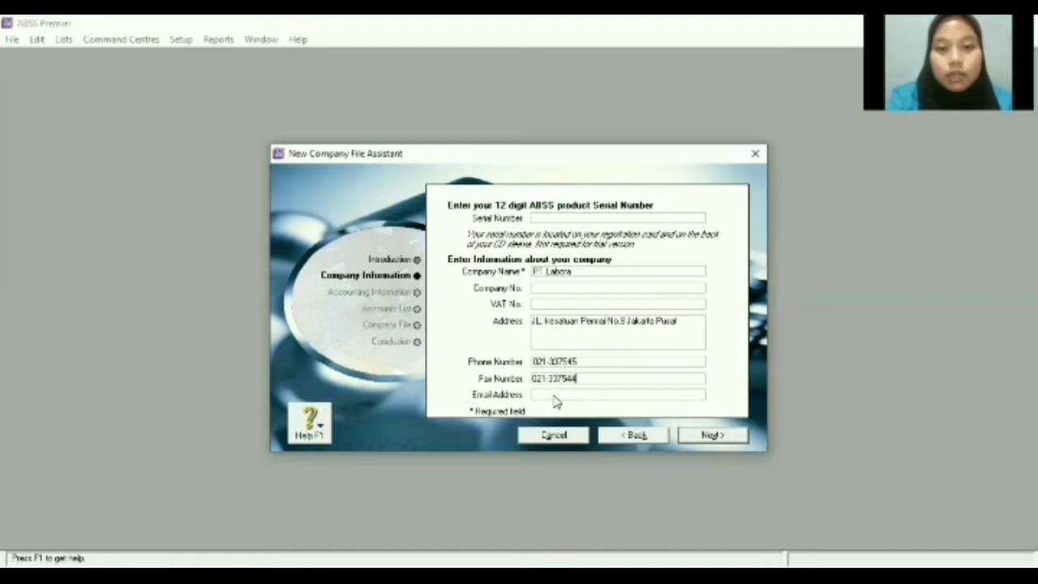
left_click(556, 395)
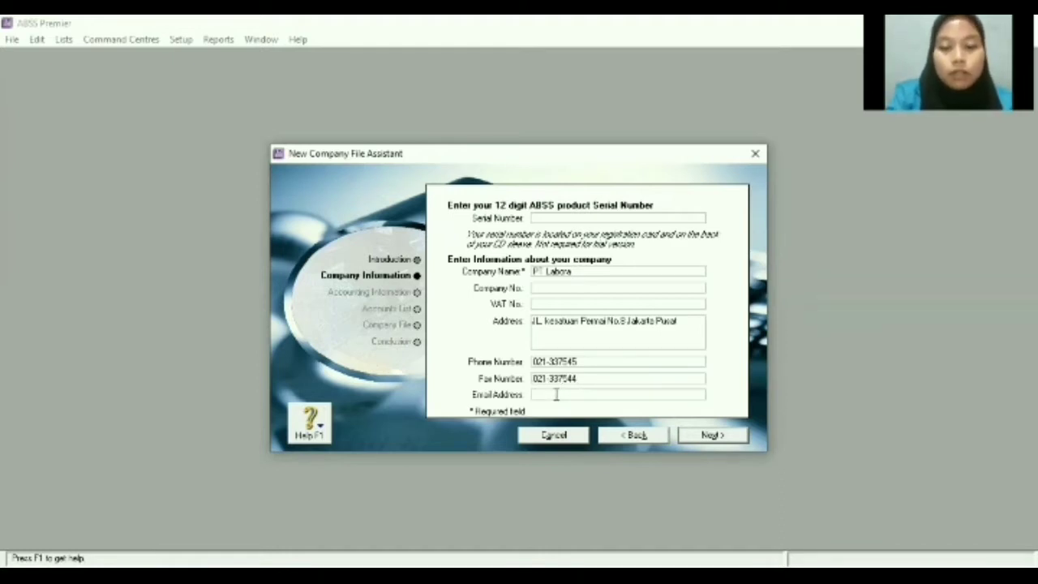
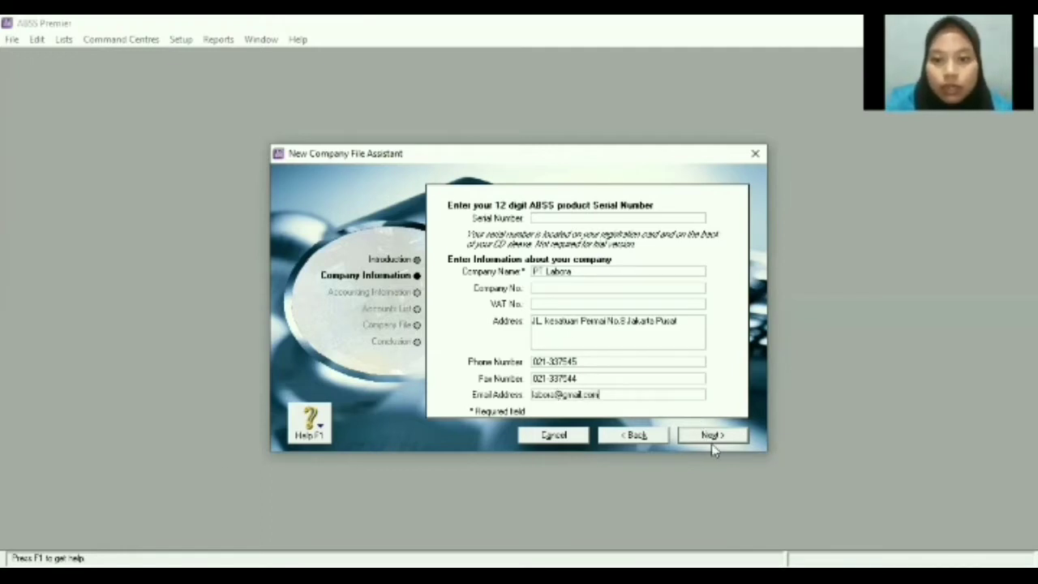
left_click(714, 437)
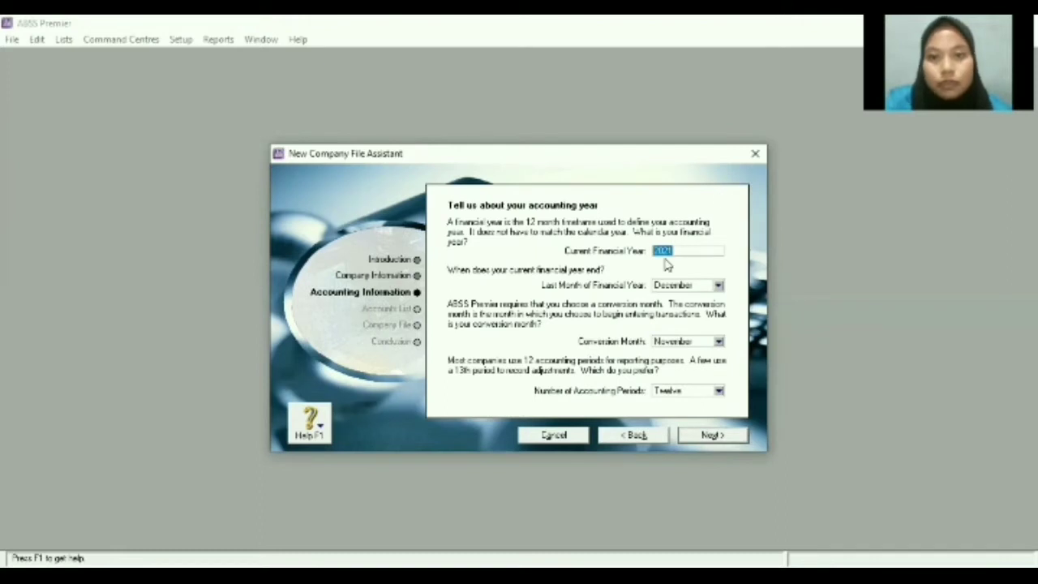
Set financial year 2020 ending December, with January as conversion month, and confirm.
left_click(682, 251)
double_click(682, 251)
left_click(682, 251)
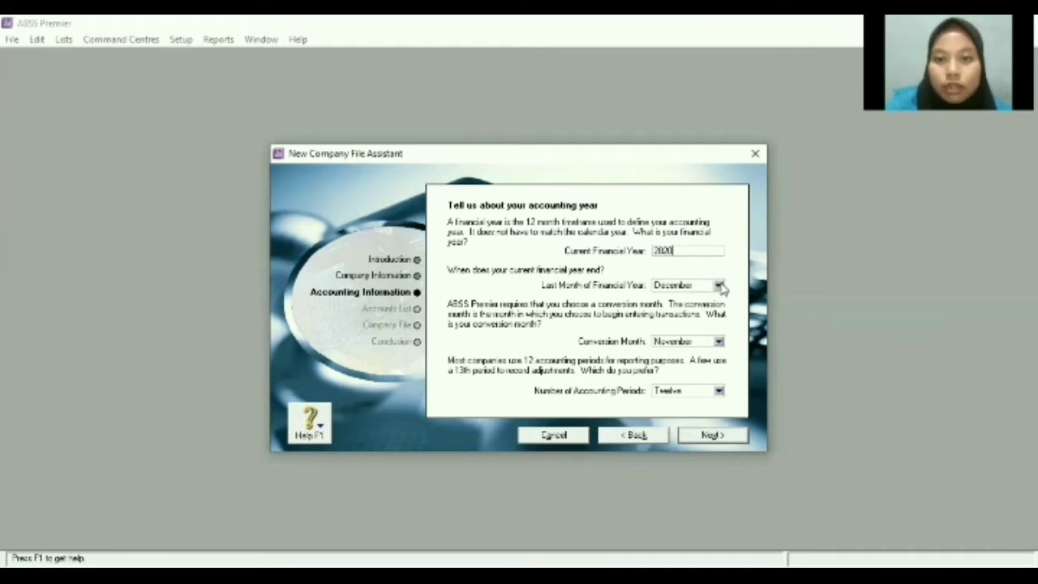
left_click(719, 285)
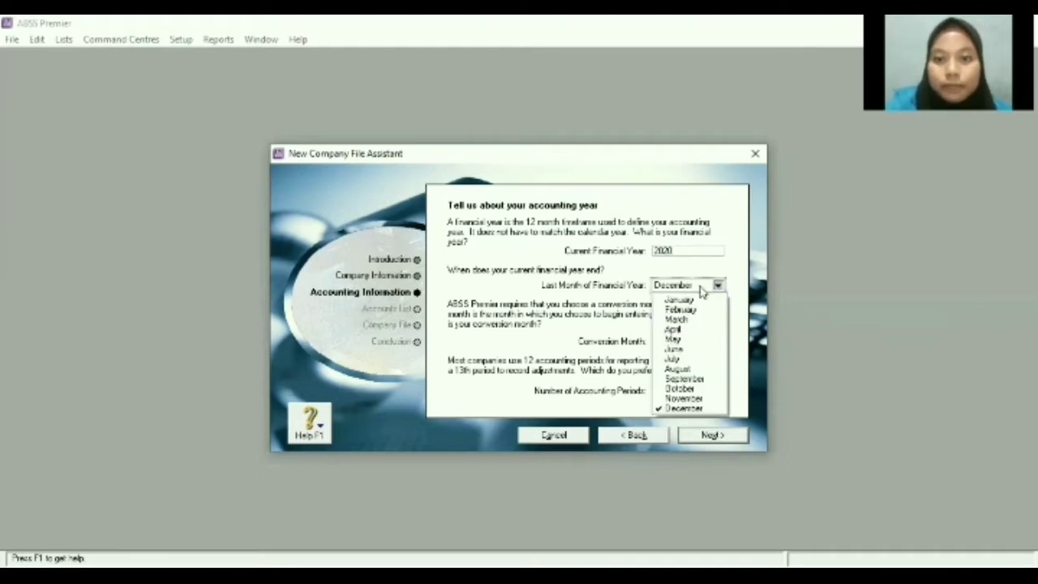
left_click(677, 409)
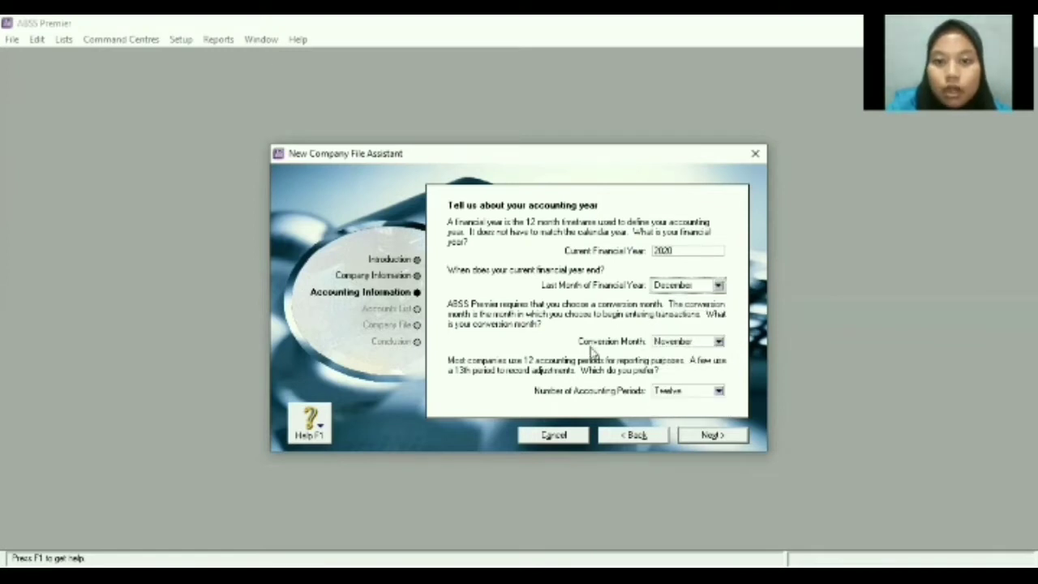
left_click(719, 342)
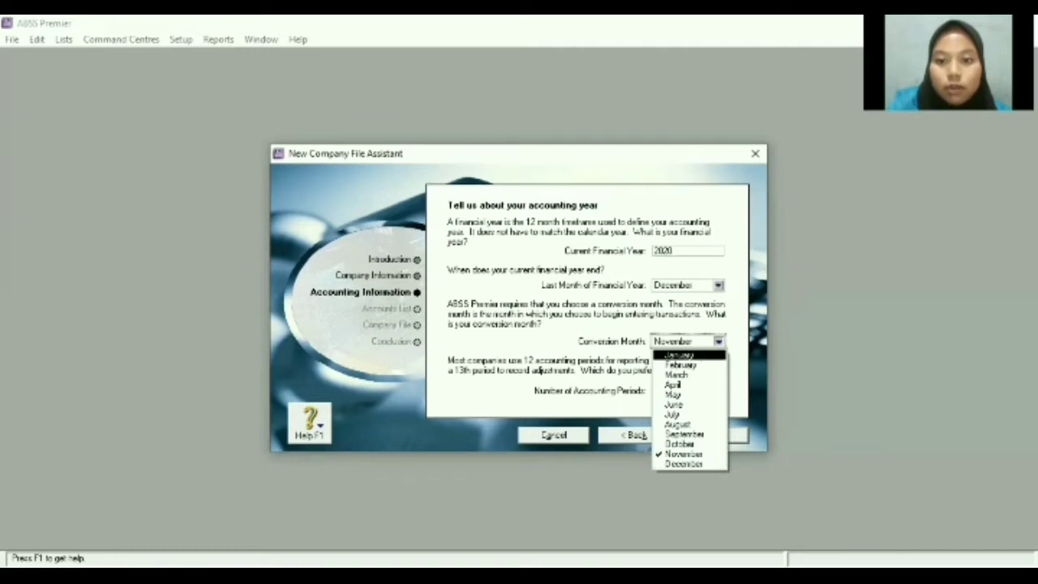
left_click(681, 355)
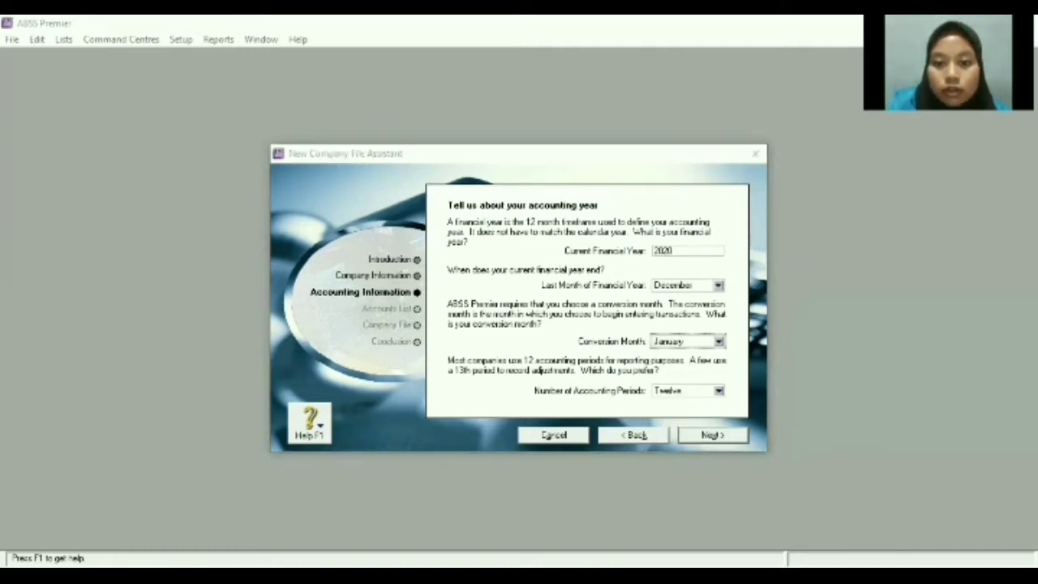
left_click(724, 436)
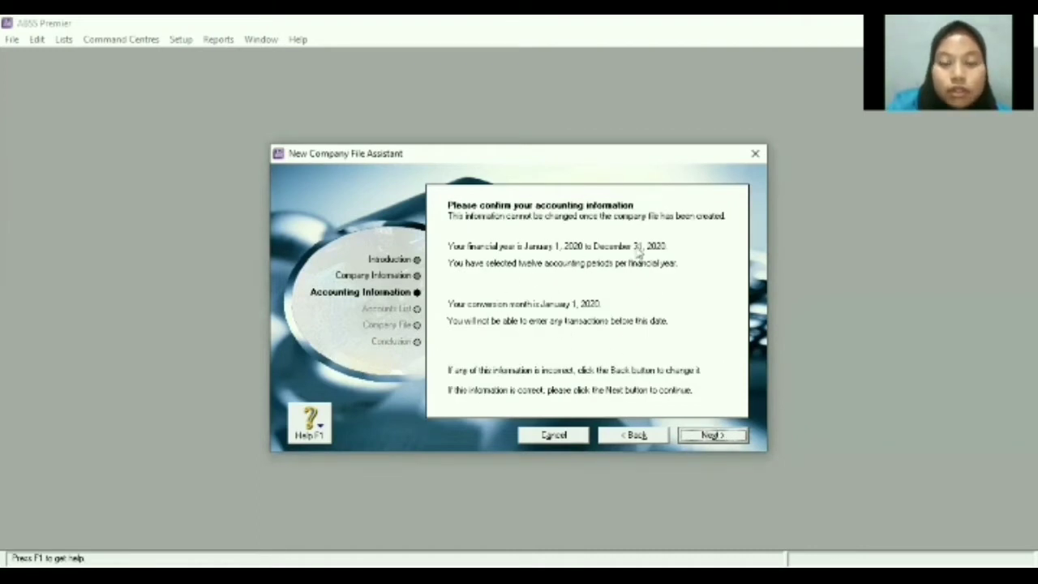
left_click(694, 438)
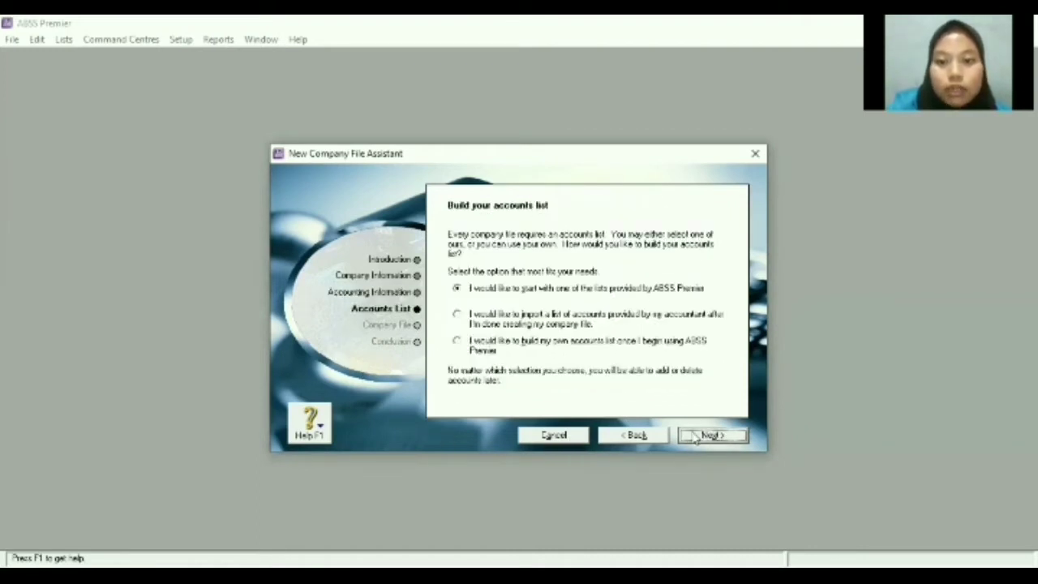
Choose to import accounts later and create the company file in Documents\PT LABORA.
left_click(458, 319)
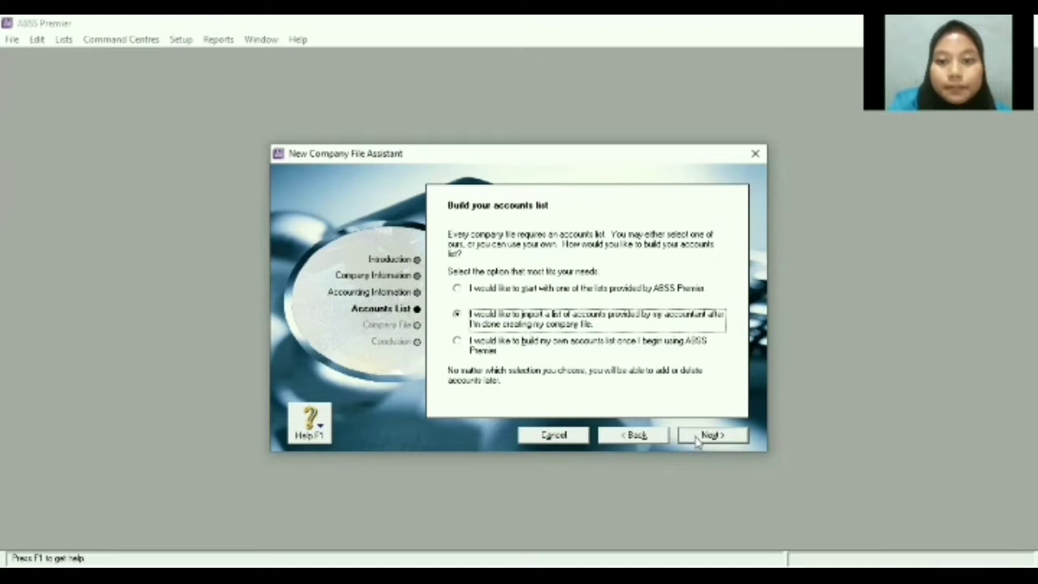
left_click(706, 437)
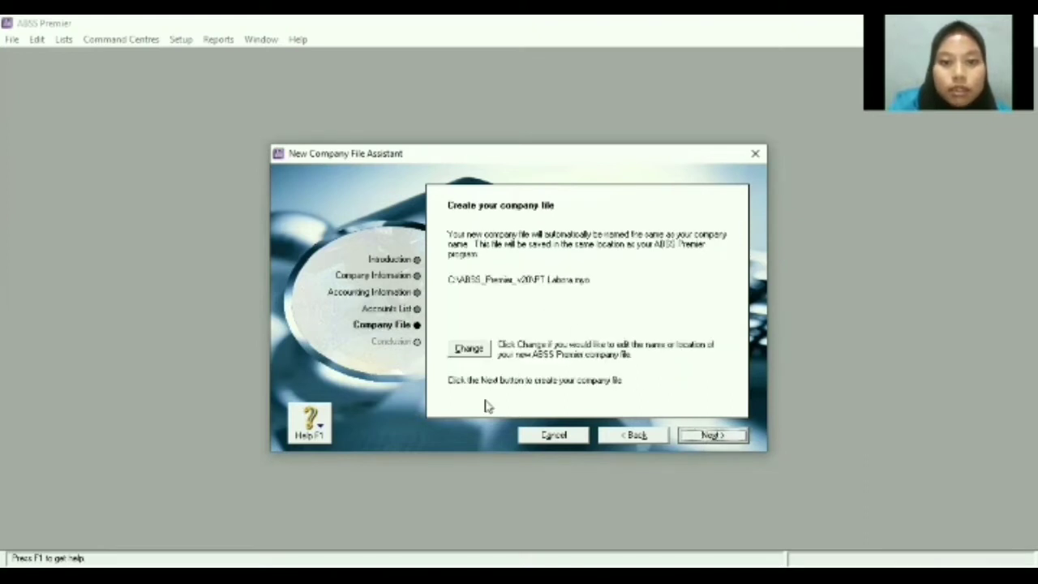
left_click(482, 349)
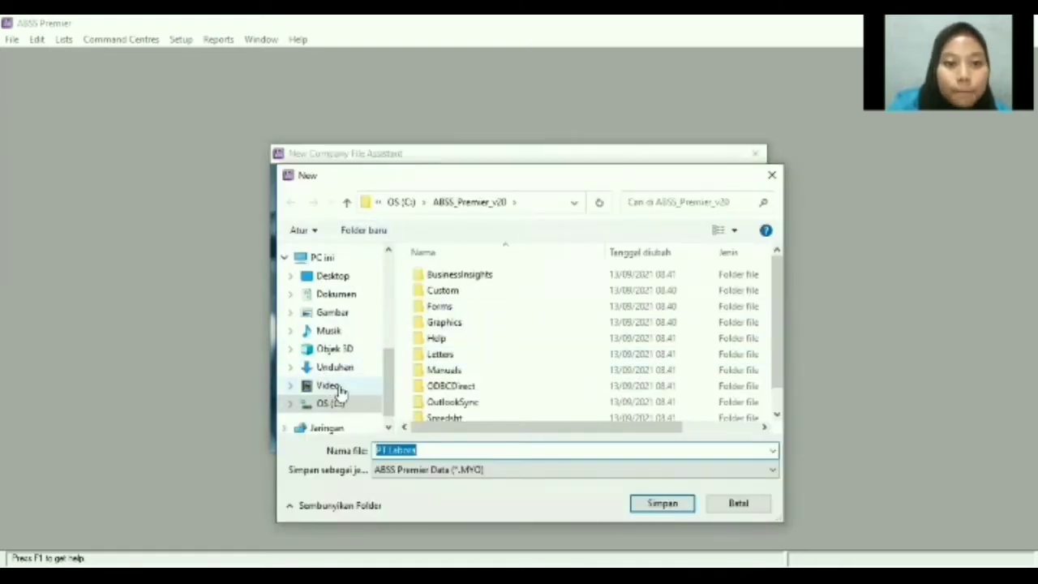
double_click(336, 261)
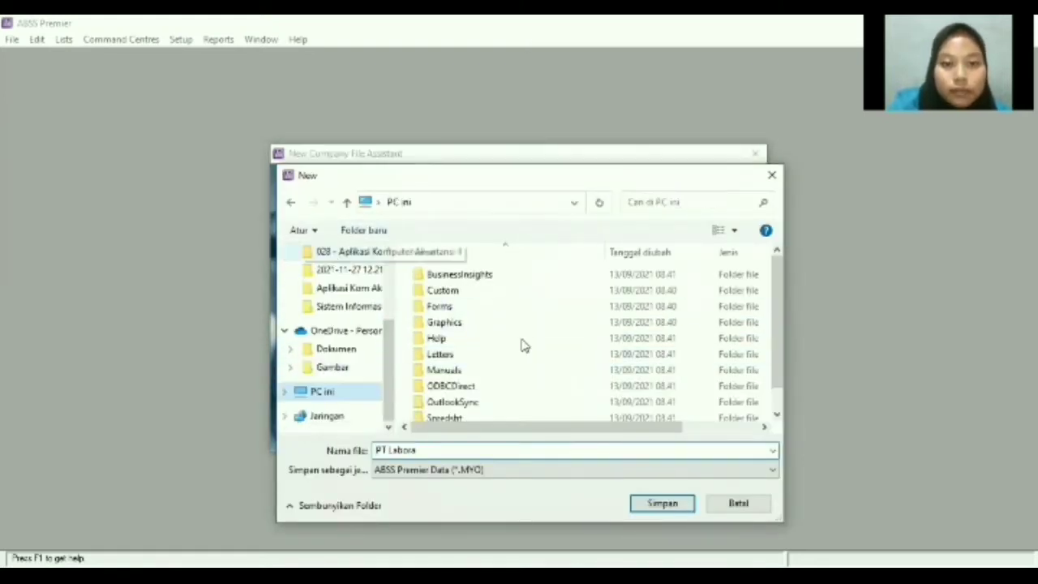
double_click(683, 315)
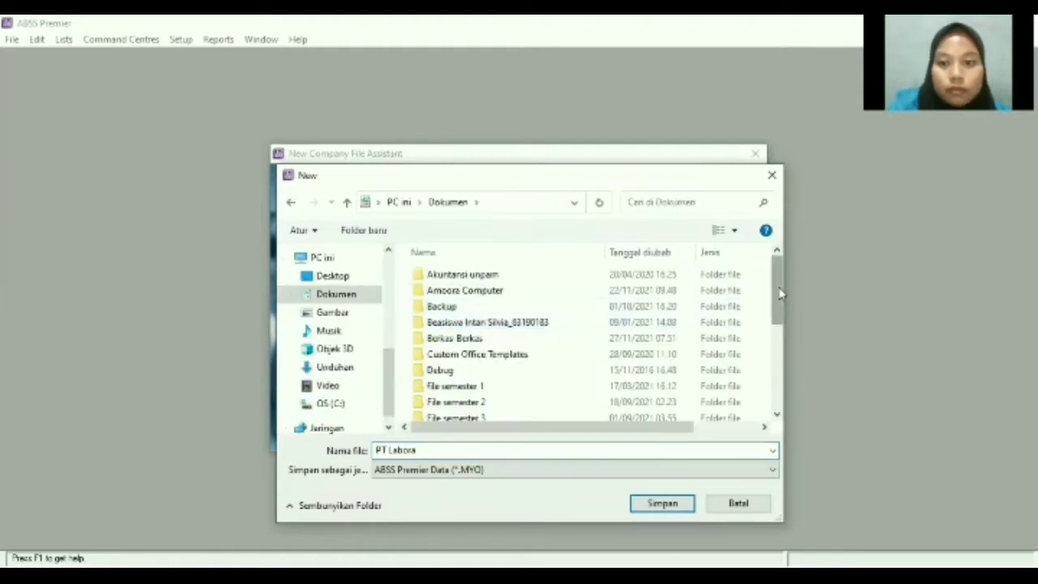
left_click_drag(778, 295, 778, 370)
double_click(519, 348)
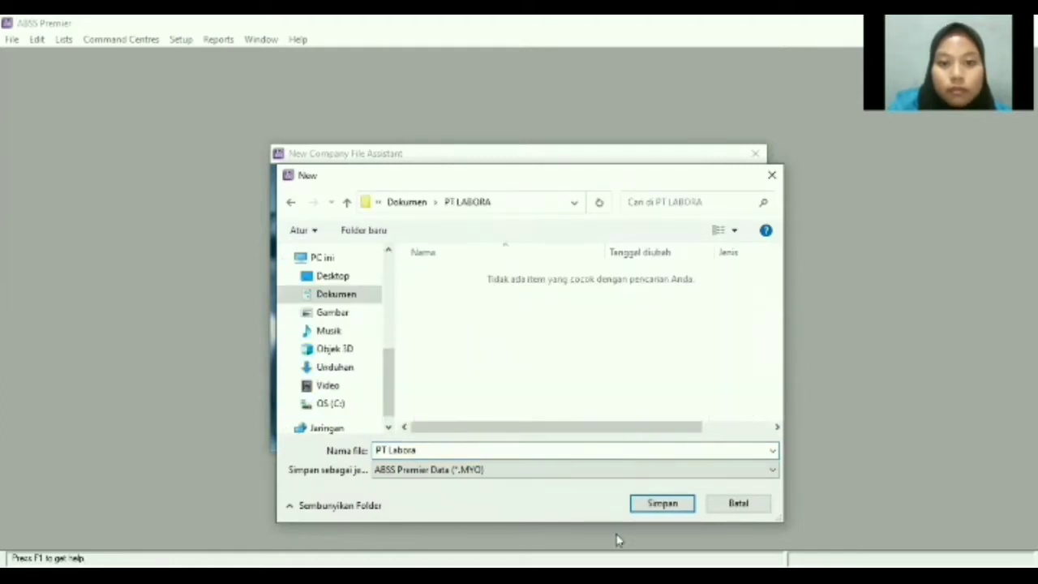
left_click(662, 503)
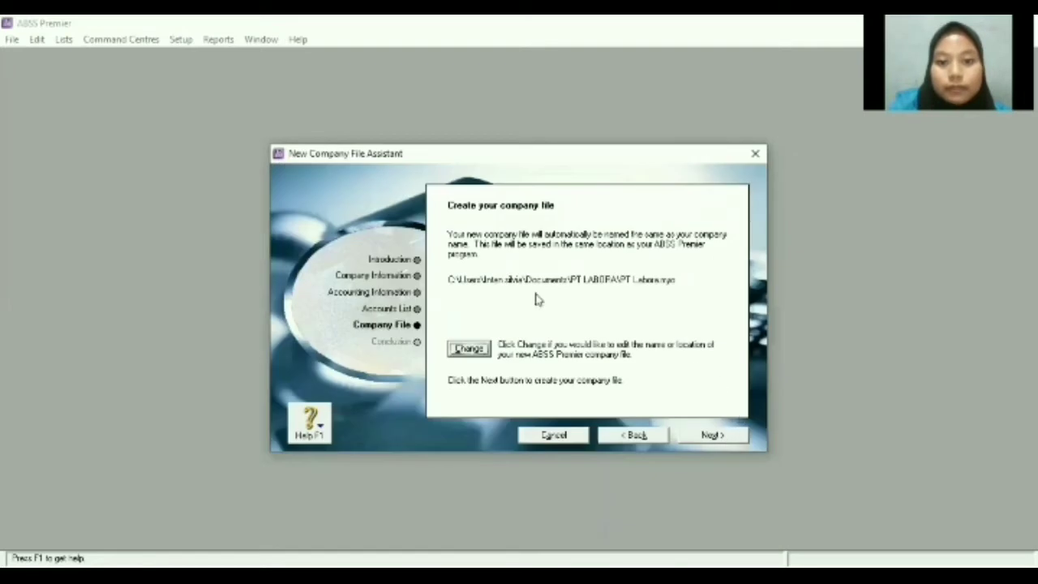
left_click(718, 436)
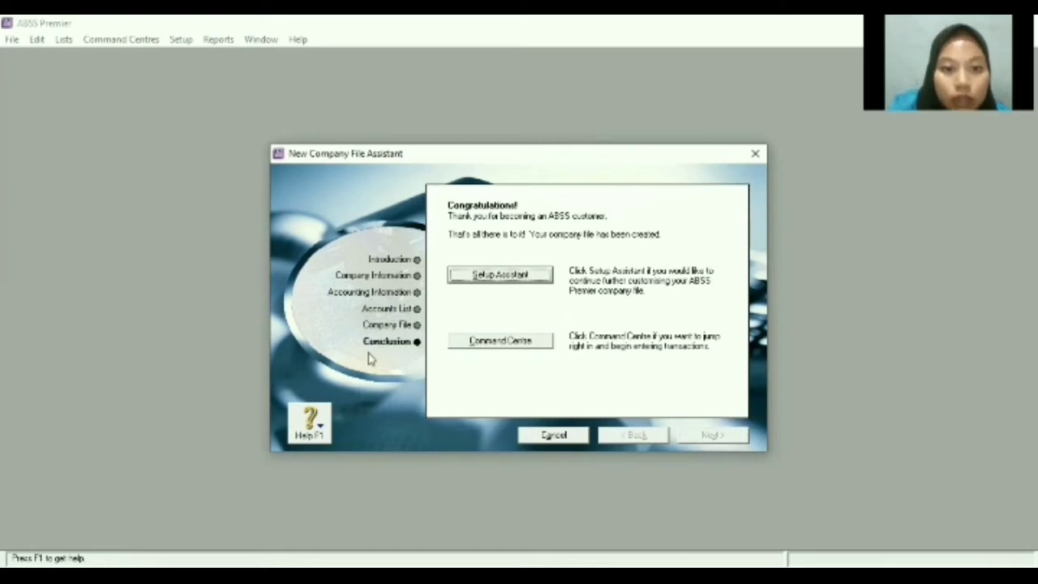
left_click(515, 344)
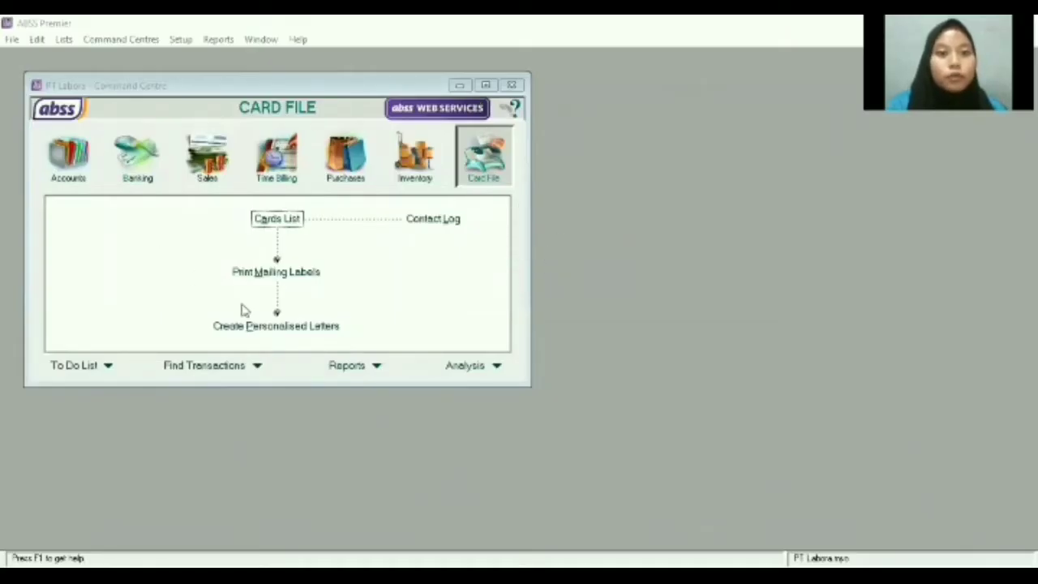
Enable multiple currencies in the program Preferences.
left_click(184, 42)
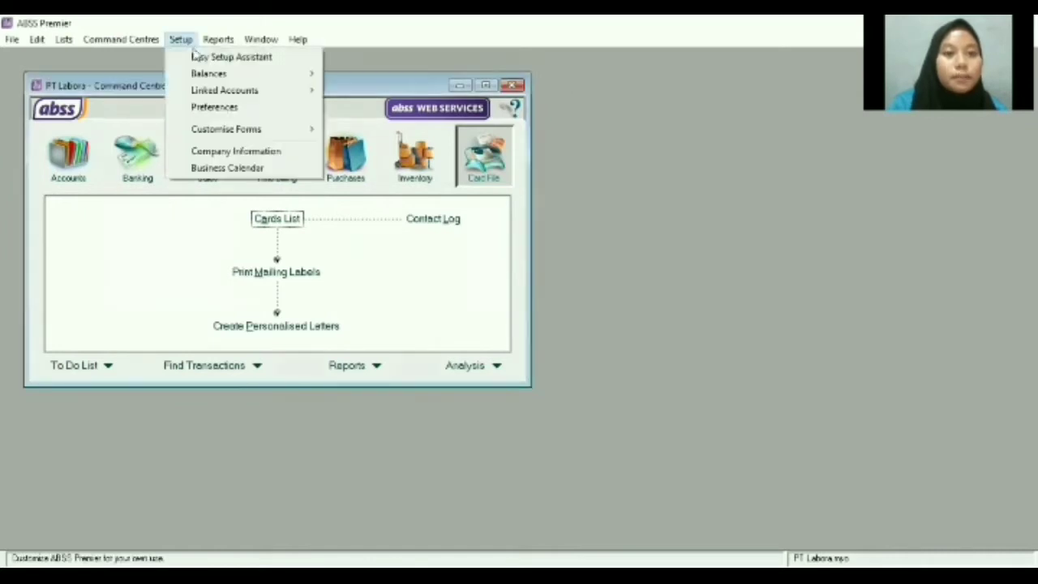
left_click(215, 108)
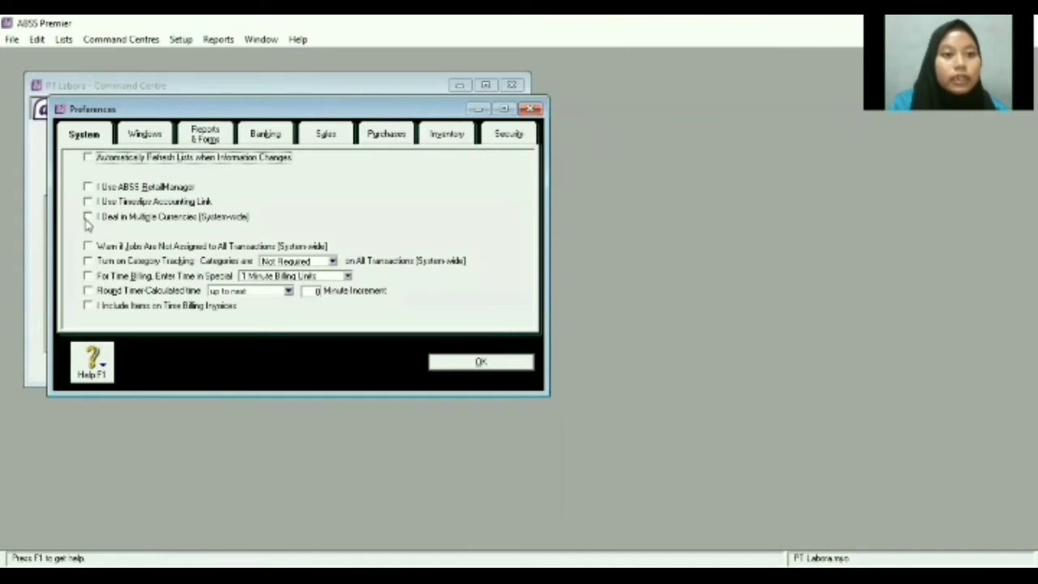
left_click(87, 218)
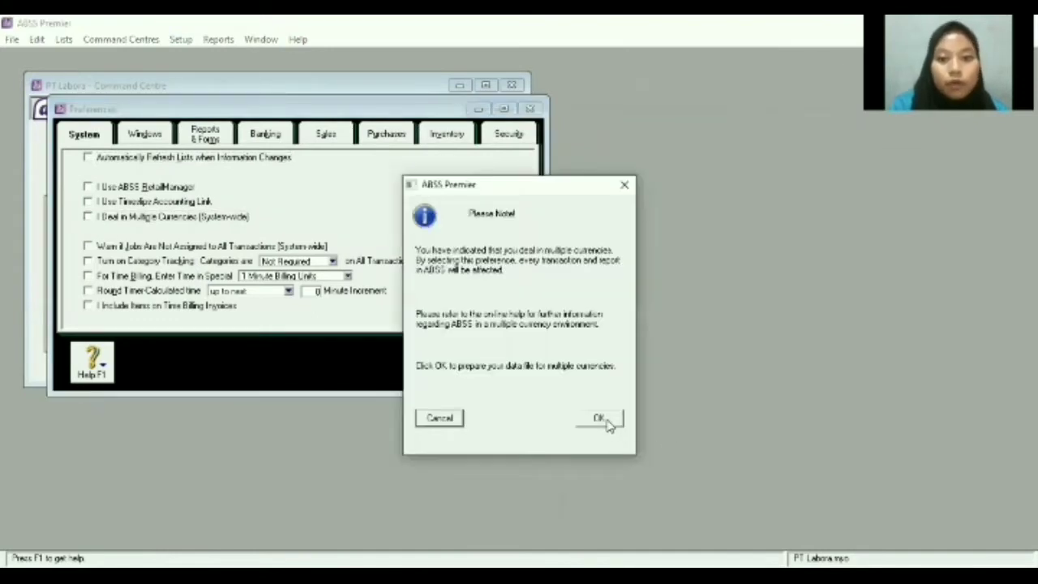
left_click(600, 419)
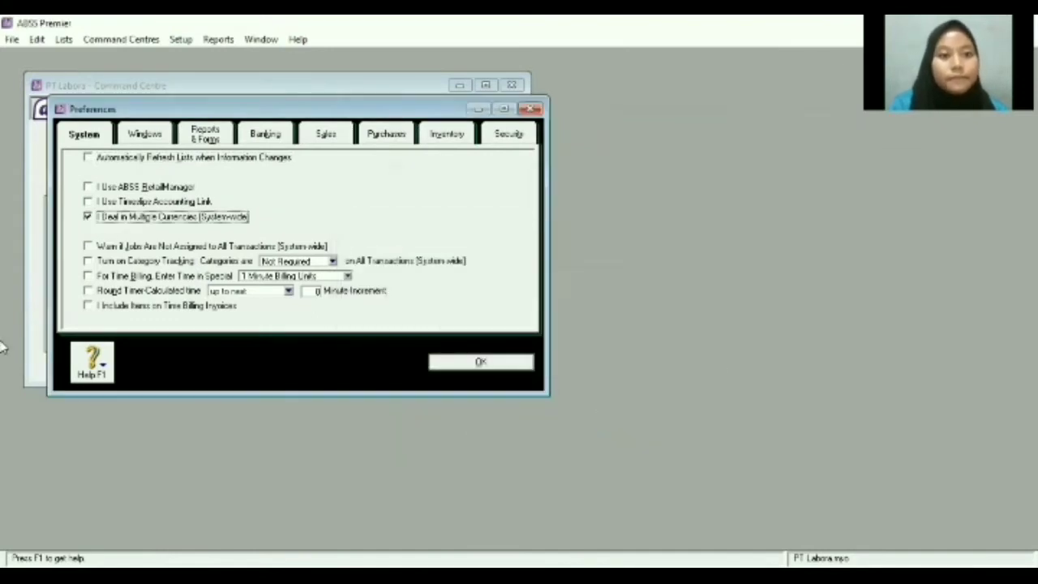
Turn off automatic spell-checking and warn on duplicate sales invoice and purchase order numbers.
left_click(151, 134)
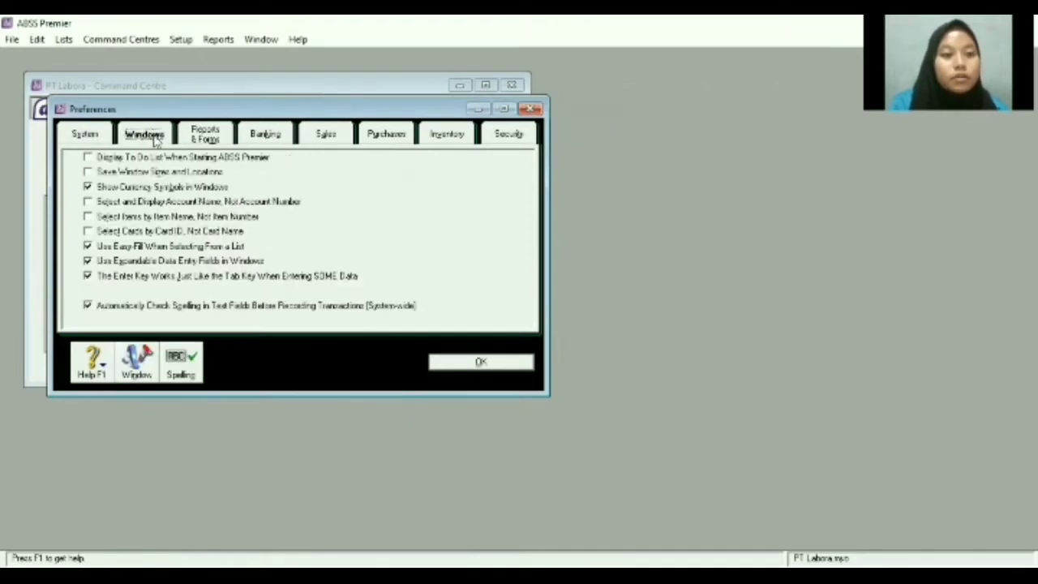
left_click(88, 305)
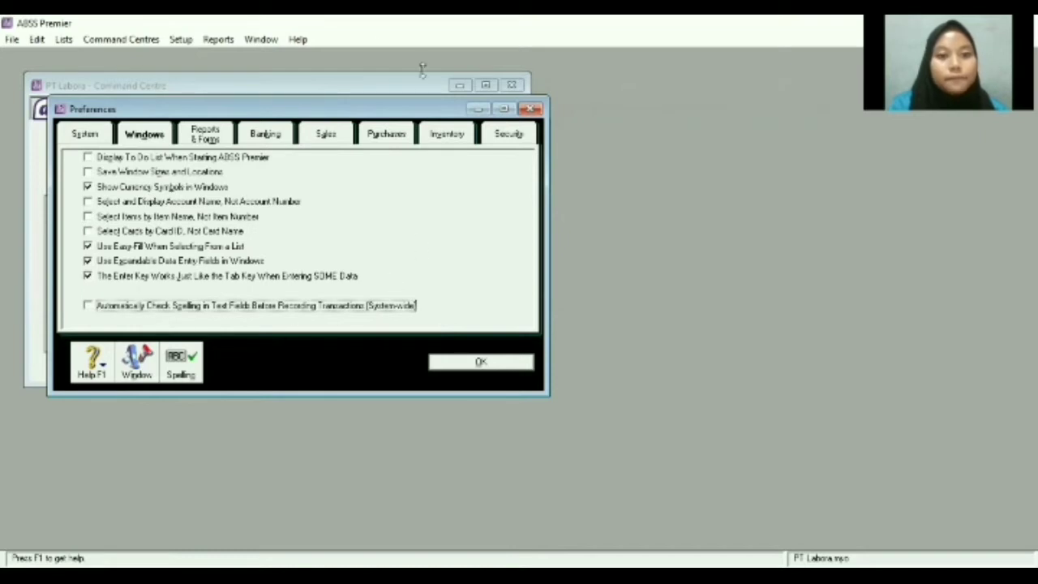
left_click(326, 136)
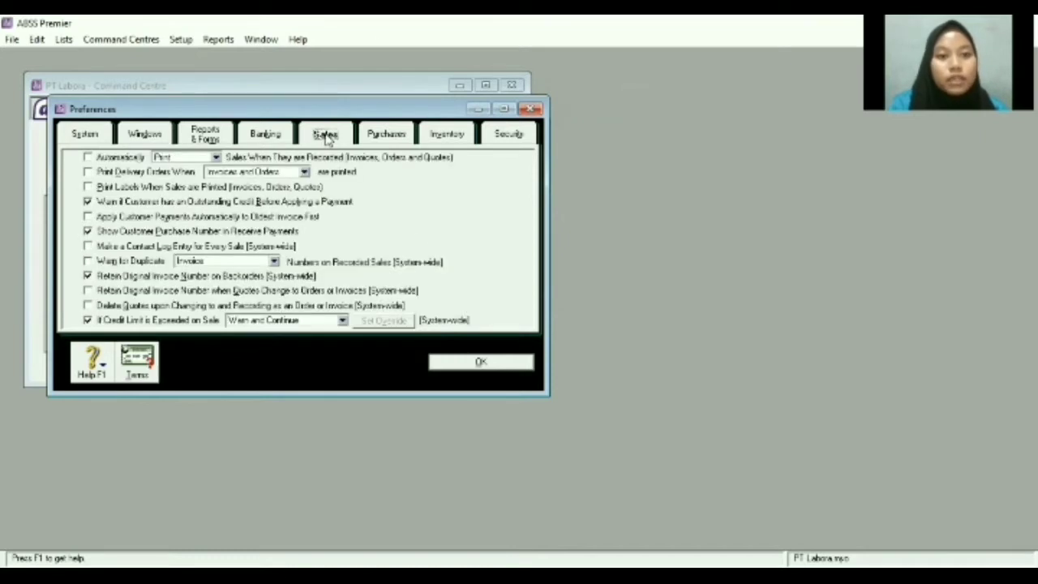
left_click(88, 262)
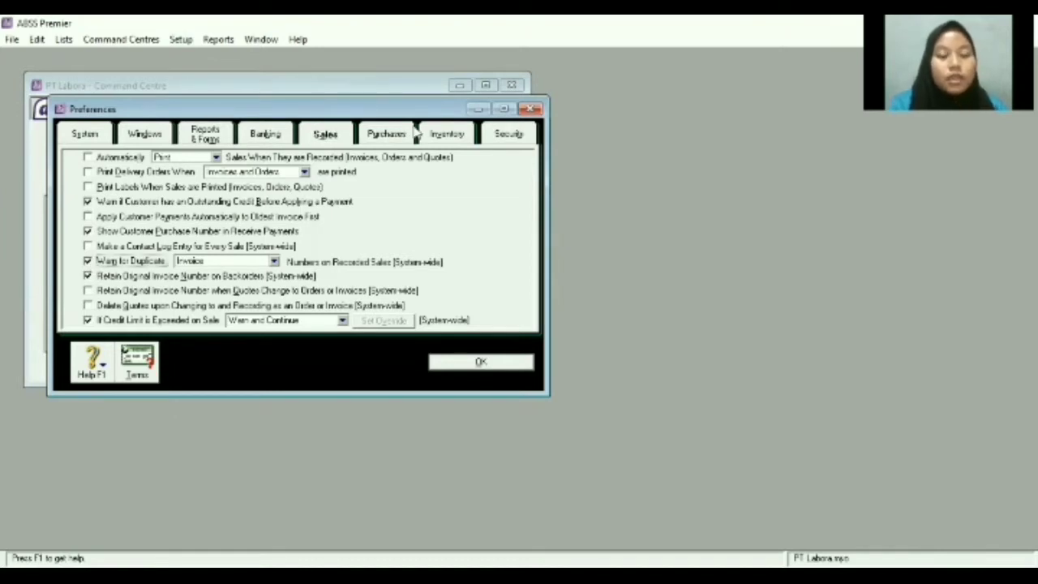
left_click(386, 134)
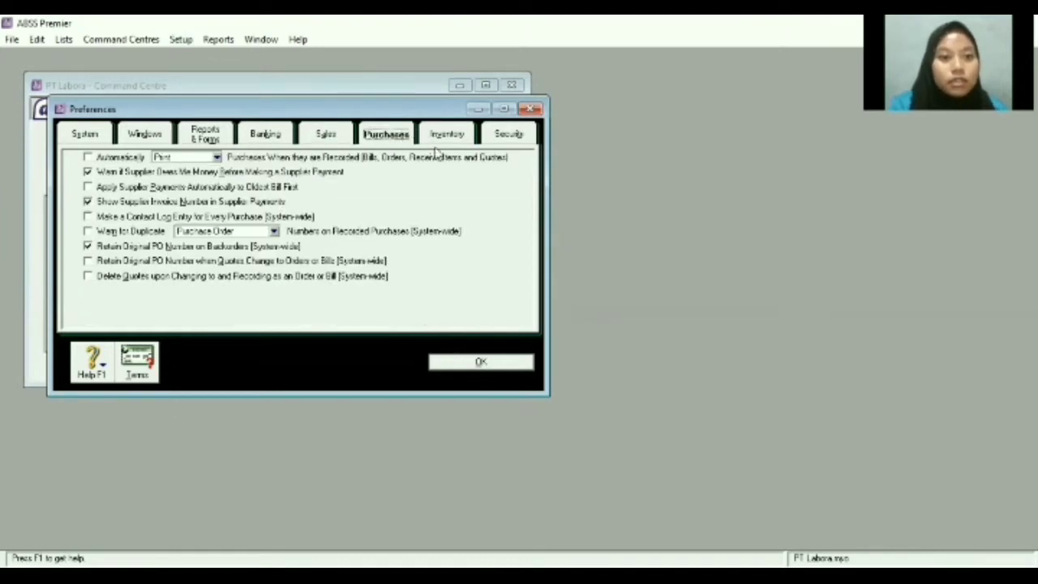
left_click(87, 231)
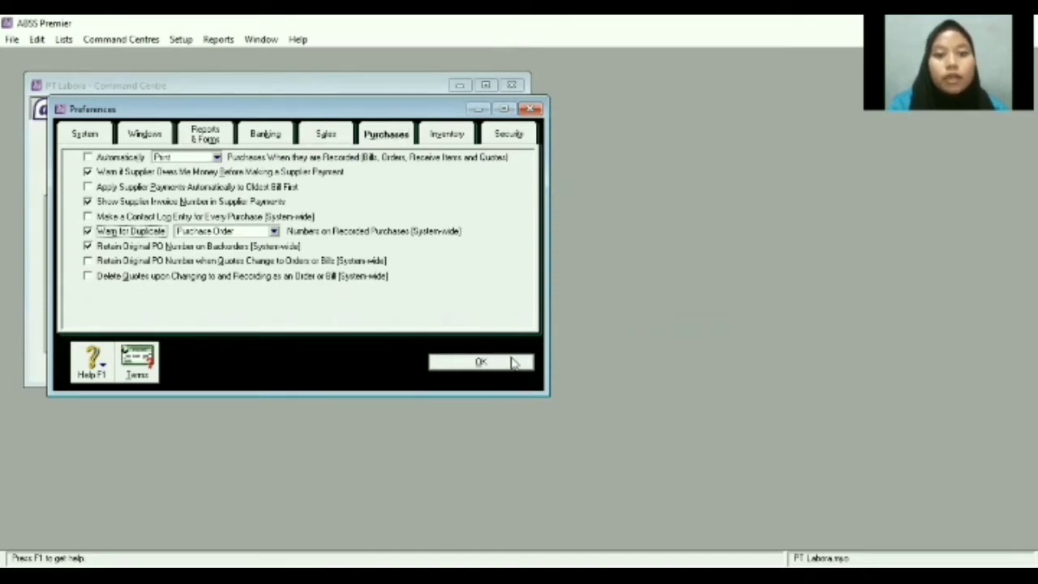
left_click(513, 363)
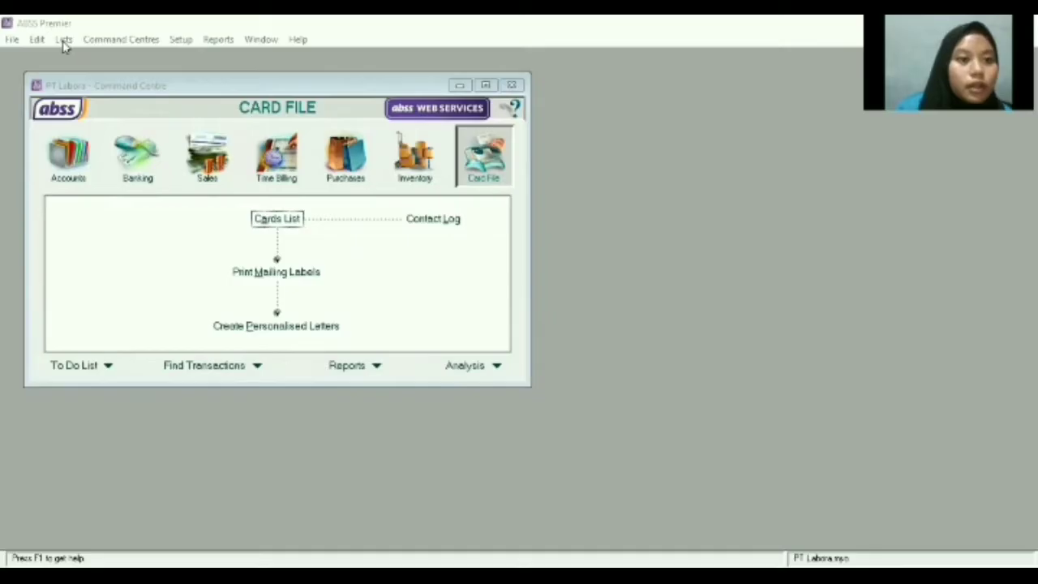
In the Currencies list, change the United States Dollars currency code to IDR.
left_click(63, 39)
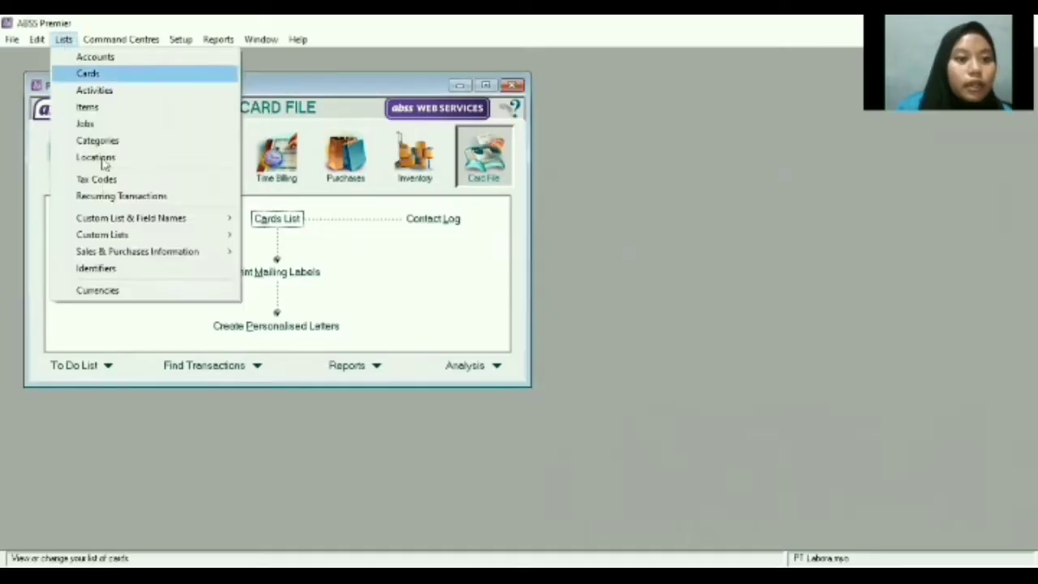
left_click(97, 291)
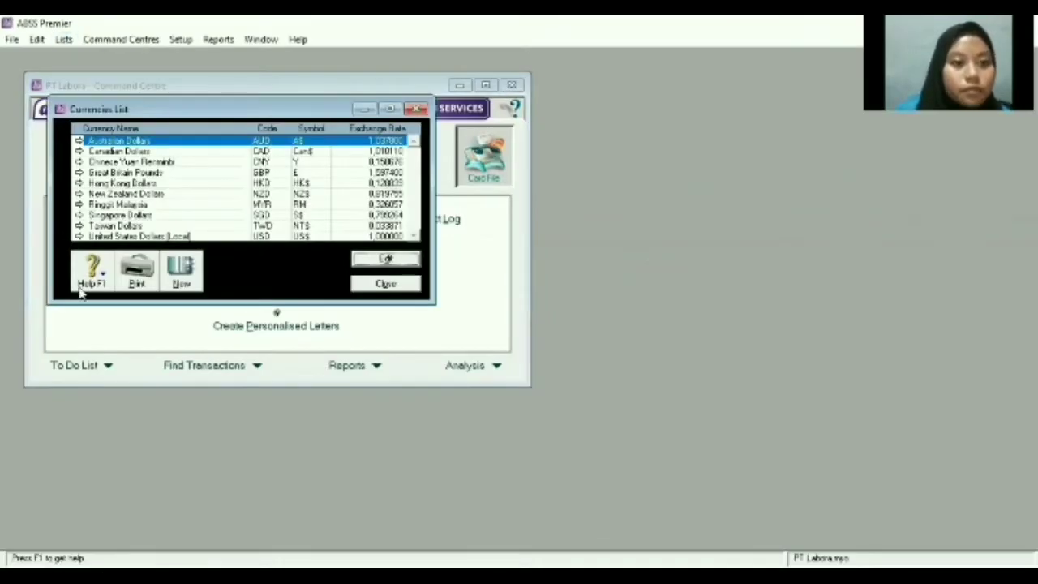
double_click(144, 236)
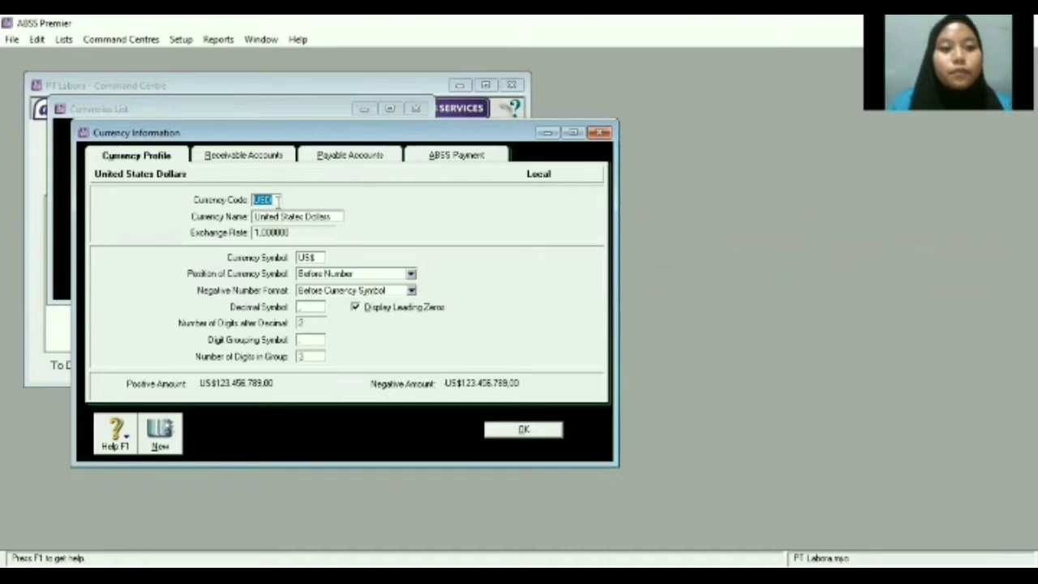
key("BackSpace")
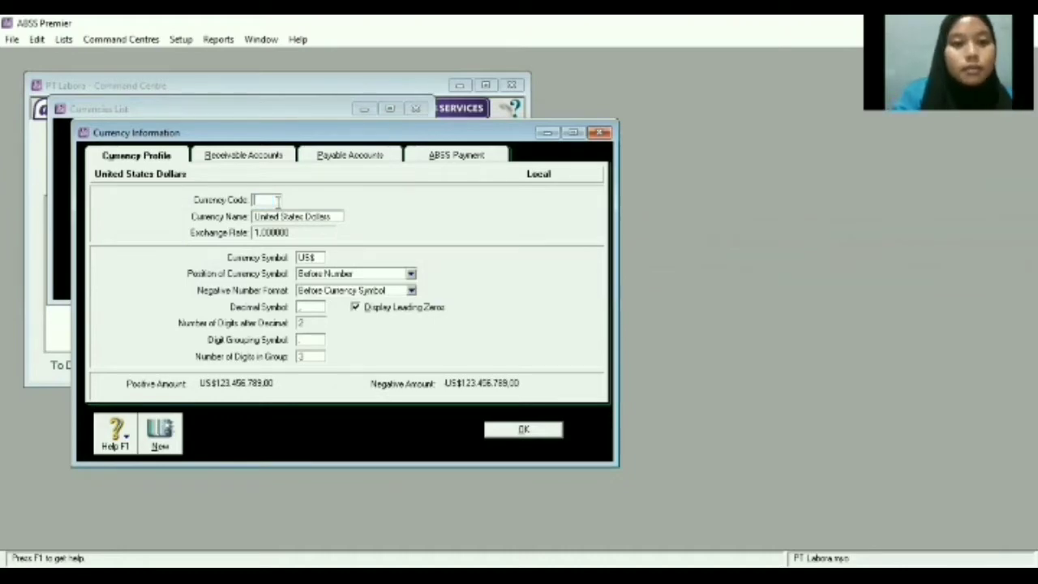
type("IDR")
Rename the local currency to Rupiah with symbol Rp and save it.
left_click(322, 221)
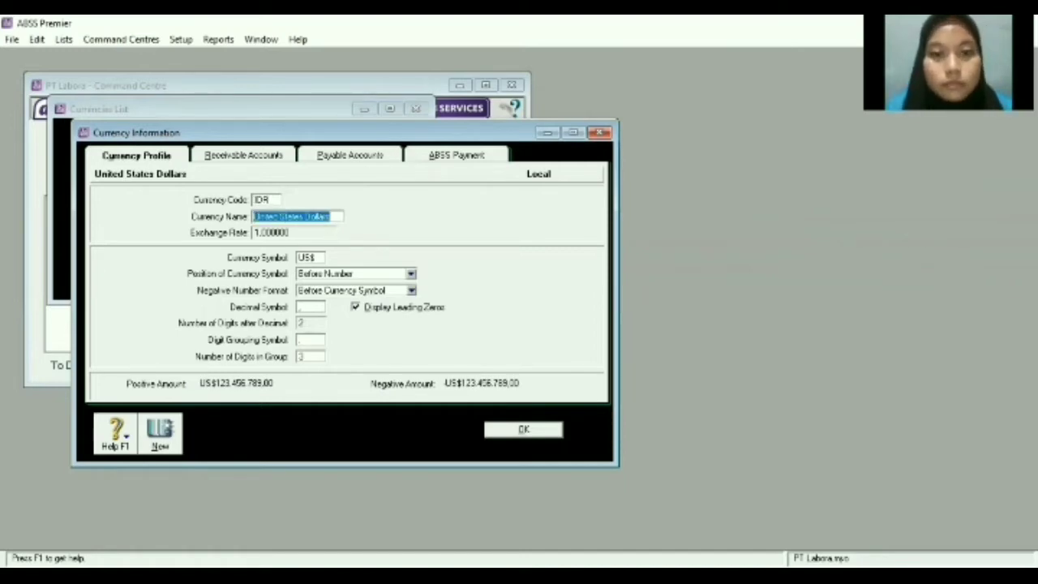
key("alt+Tab")
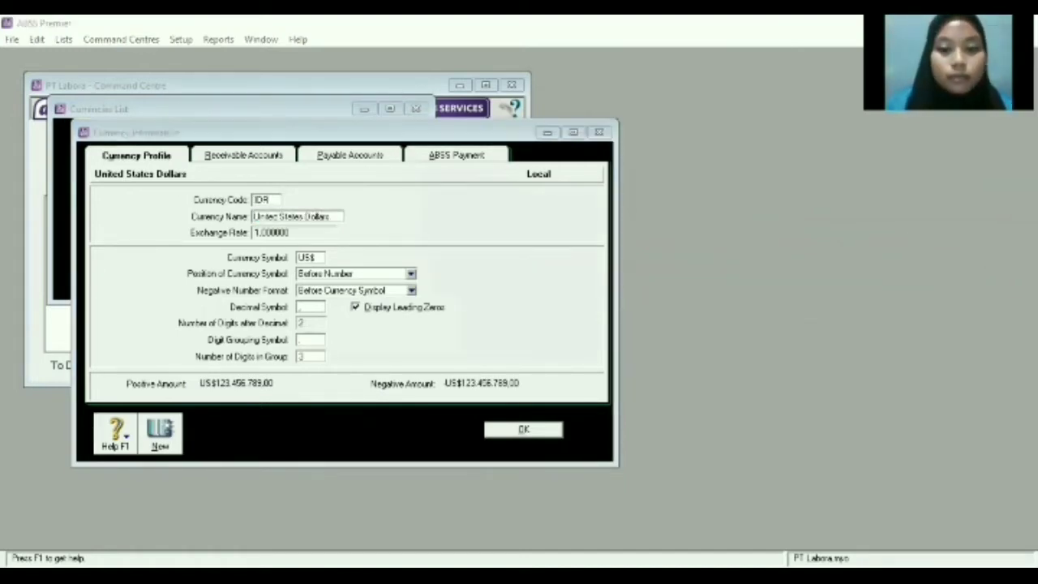
key("alt+Tab")
key("BackSpace")
type("Rupiah")
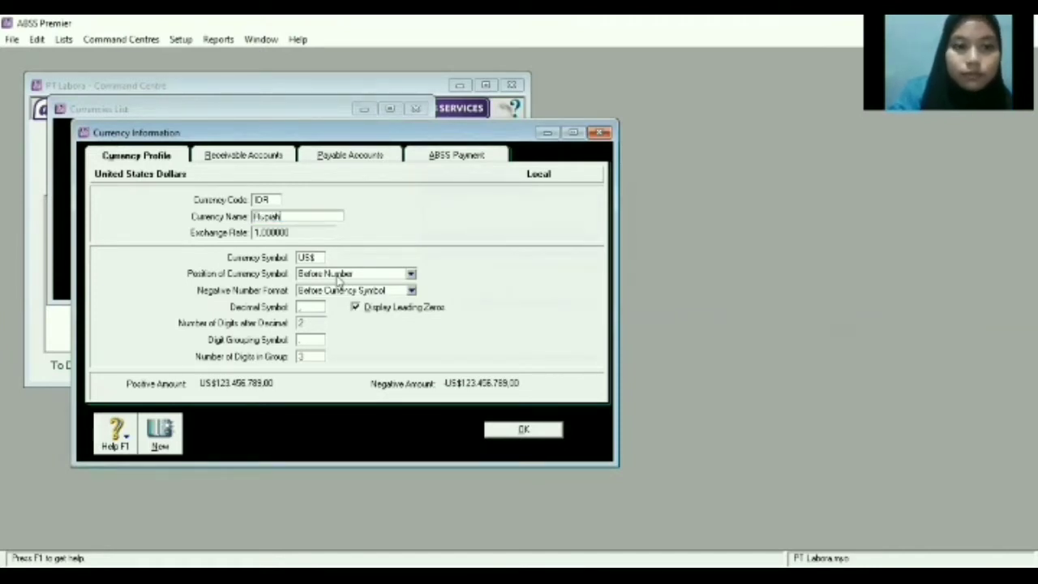
double_click(312, 258)
key("BackSpace")
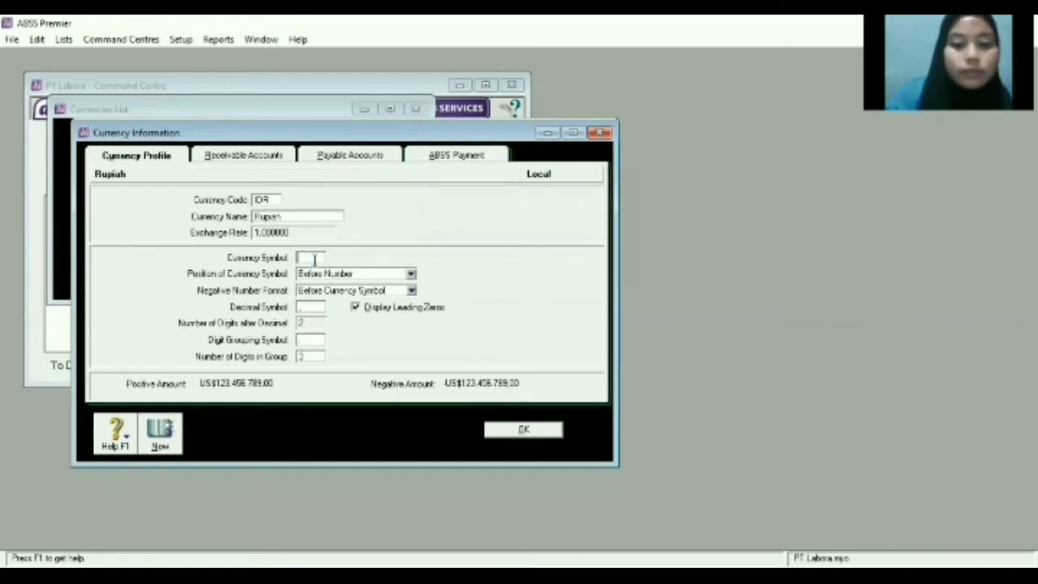
type("R")
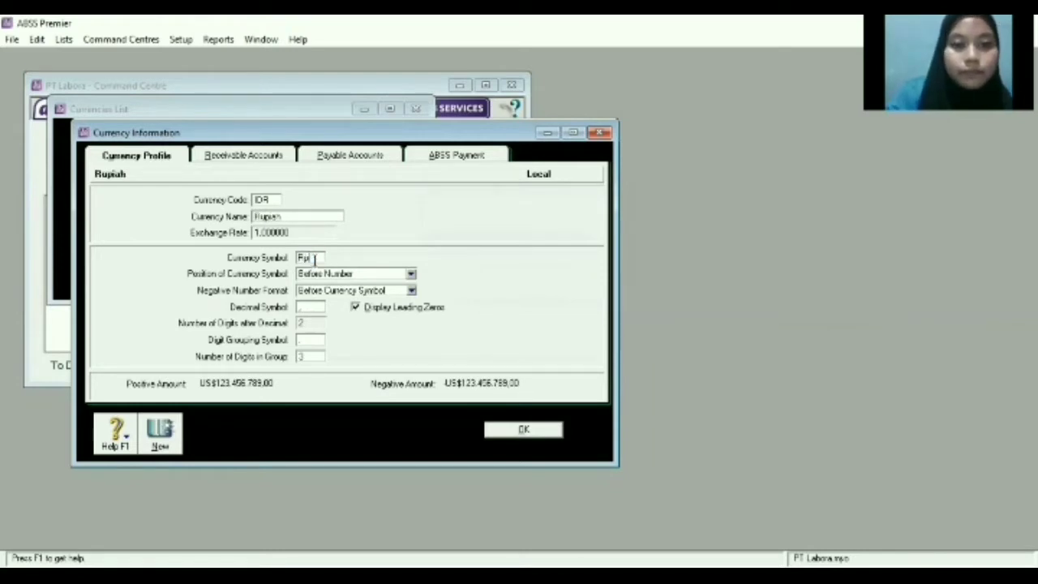
type("p")
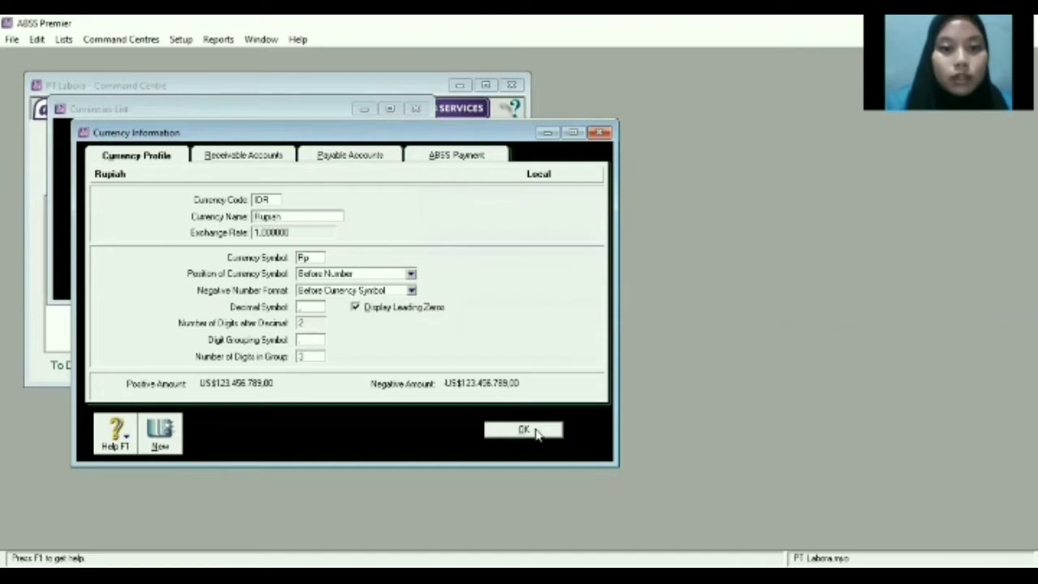
left_click(523, 430)
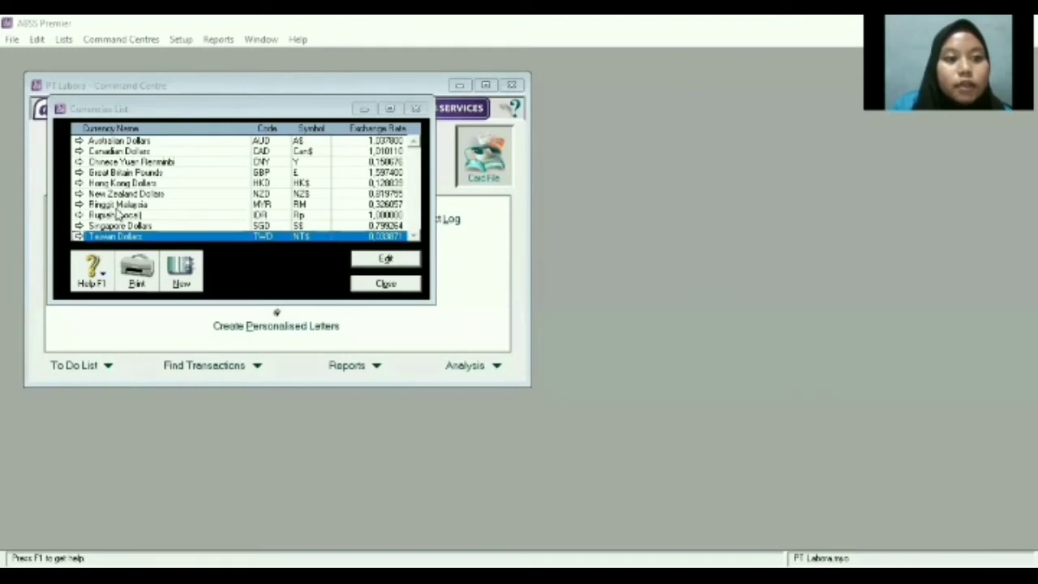
Delete the Australian Dollars, Canadian Dollars and Chinese Yuan Renminbi currencies.
double_click(146, 143)
right_click(125, 216)
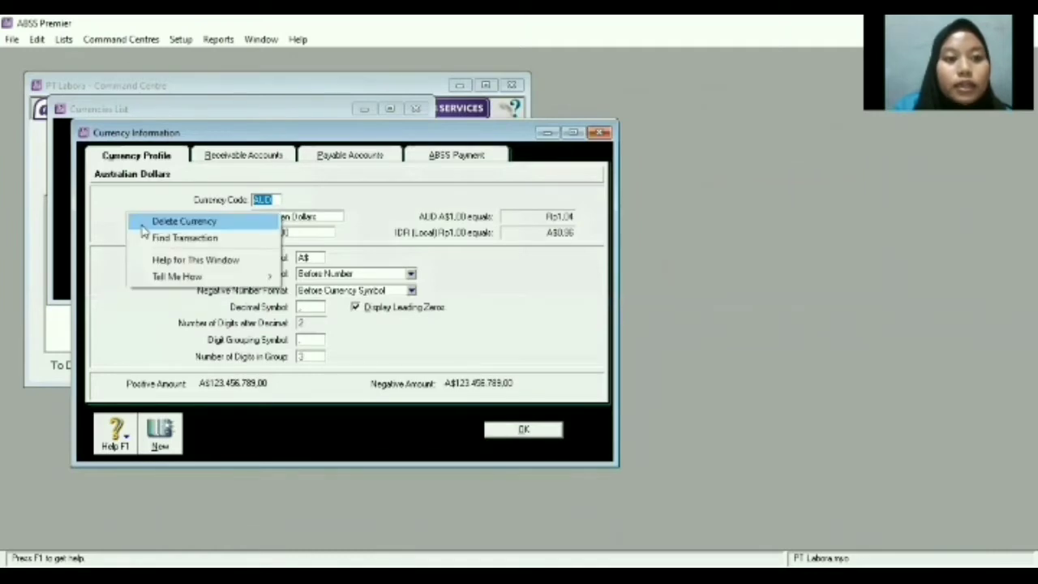
left_click(150, 220)
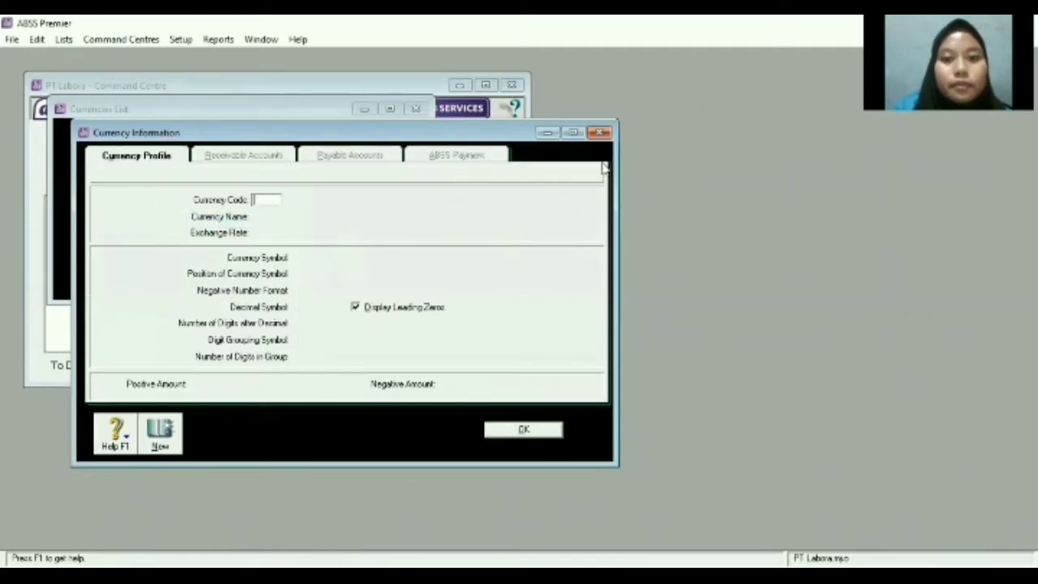
left_click(600, 132)
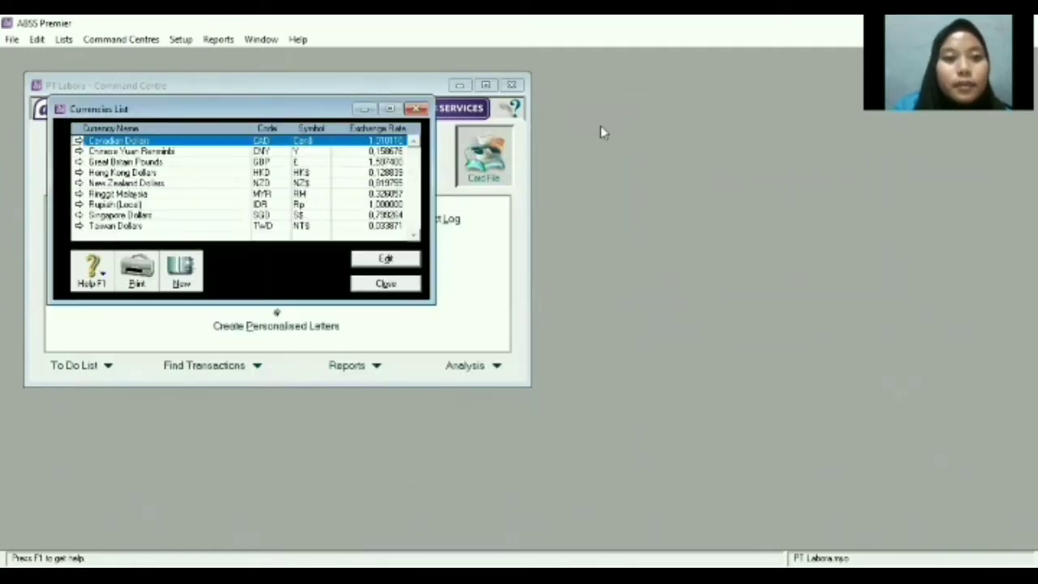
double_click(229, 141)
right_click(126, 243)
left_click(171, 251)
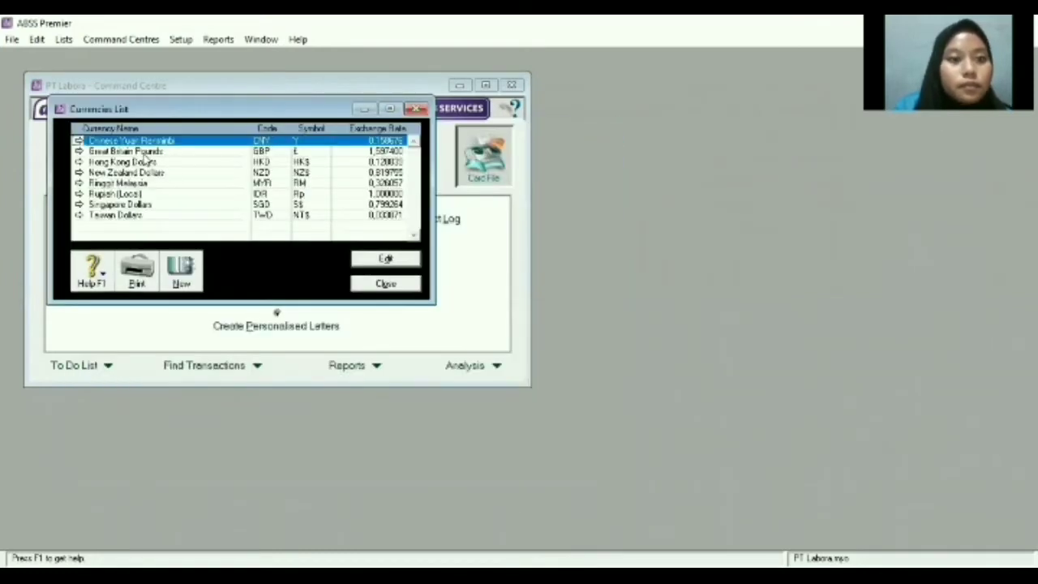
right_click(173, 137)
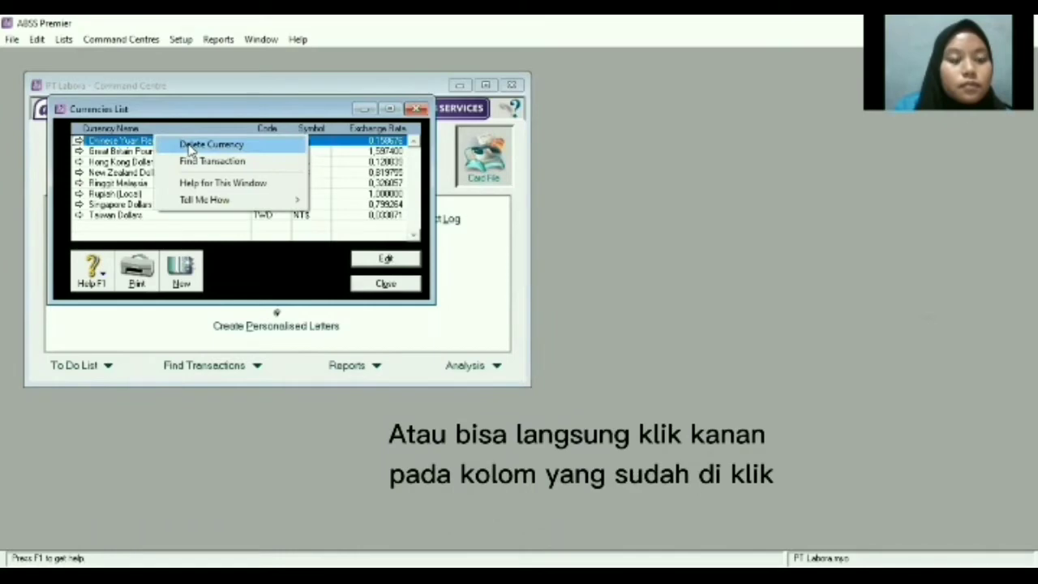
left_click(187, 146)
Delete the Pounds, Hong Kong, New Zealand, Ringgit, Singapore and Taiwan currencies.
right_click(182, 141)
left_click(183, 146)
right_click(178, 144)
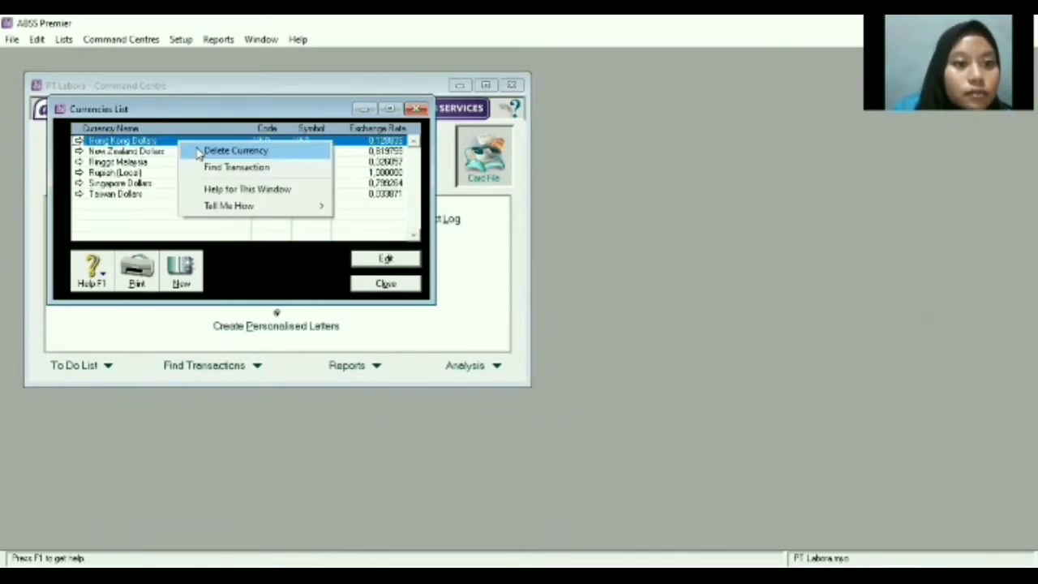
left_click(185, 147)
right_click(168, 146)
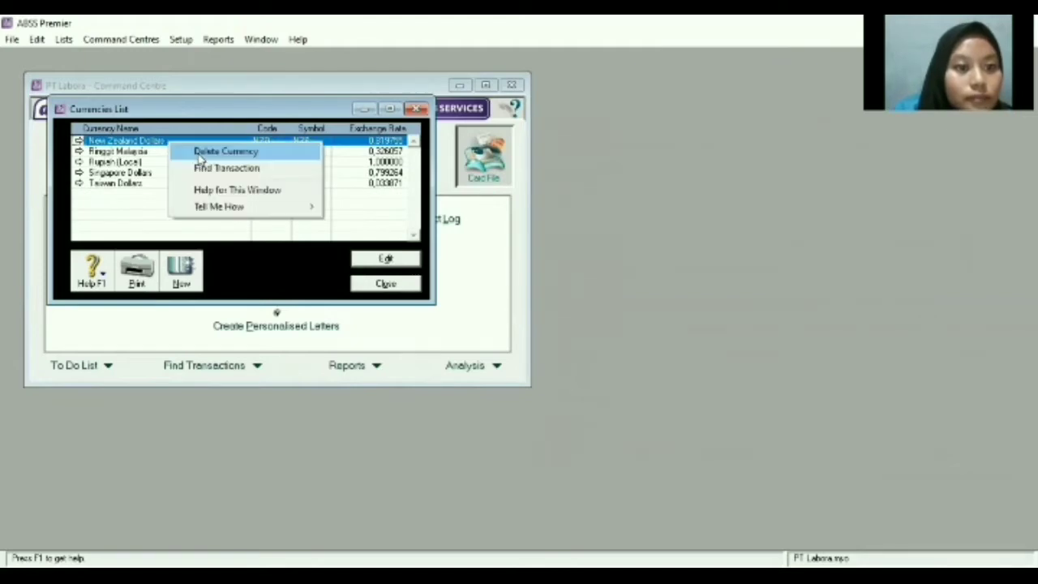
left_click(201, 156)
right_click(164, 145)
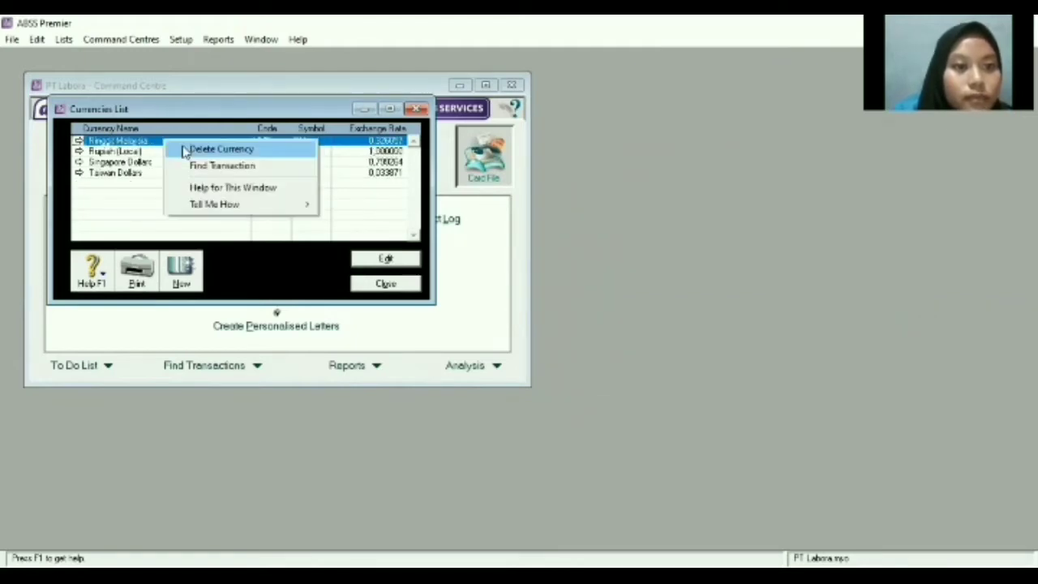
left_click(185, 148)
left_click(159, 152)
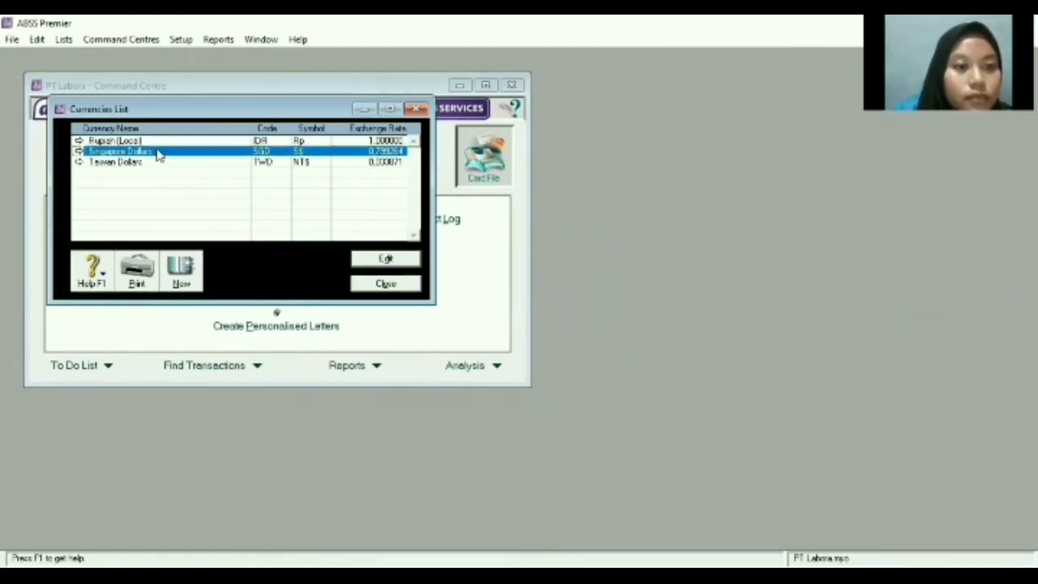
right_click(159, 152)
left_click(172, 158)
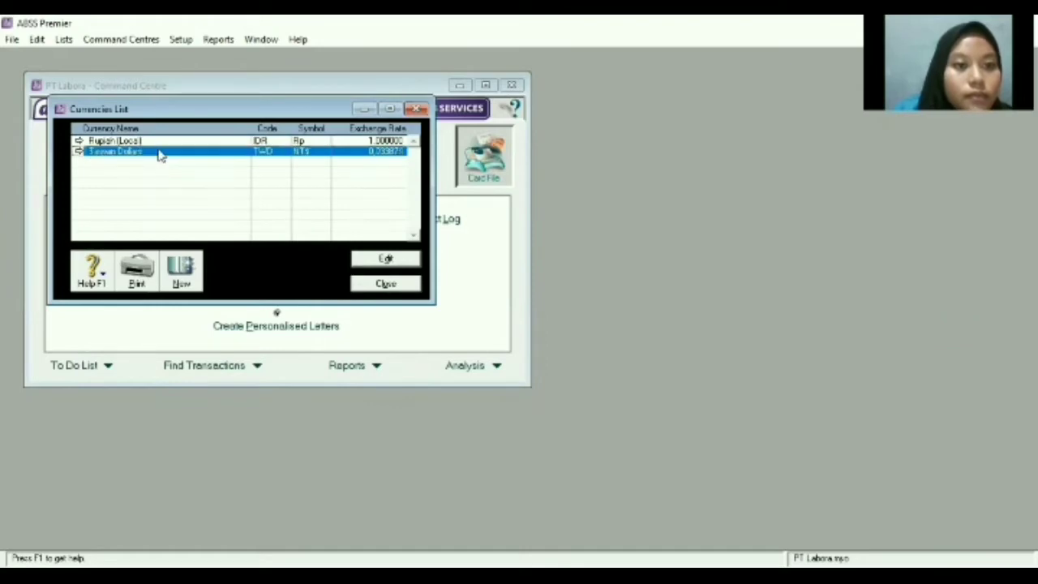
right_click(158, 154)
left_click(174, 158)
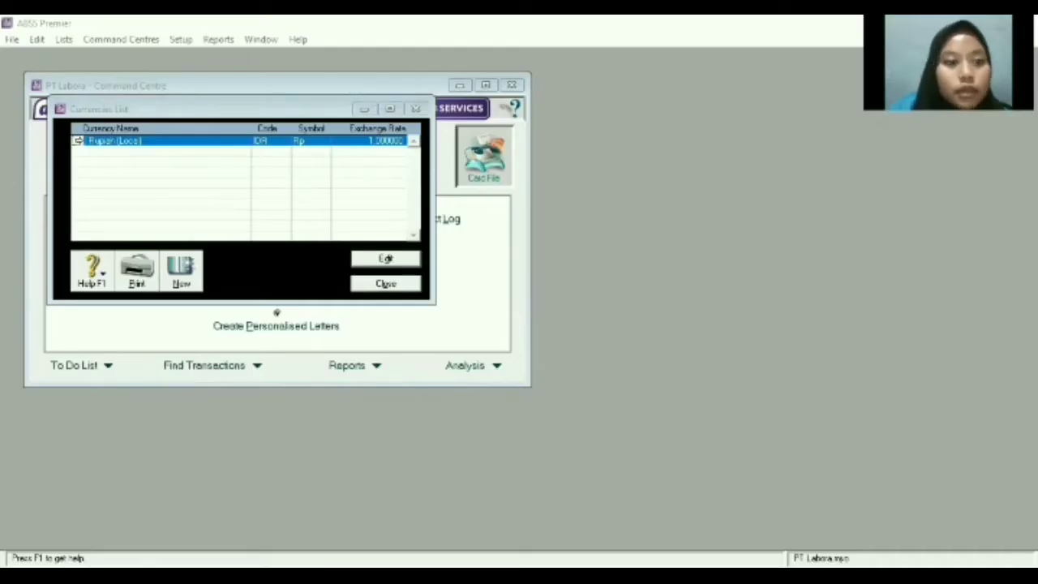
Create a new currency with code USD named United States Dollars.
left_click(181, 274)
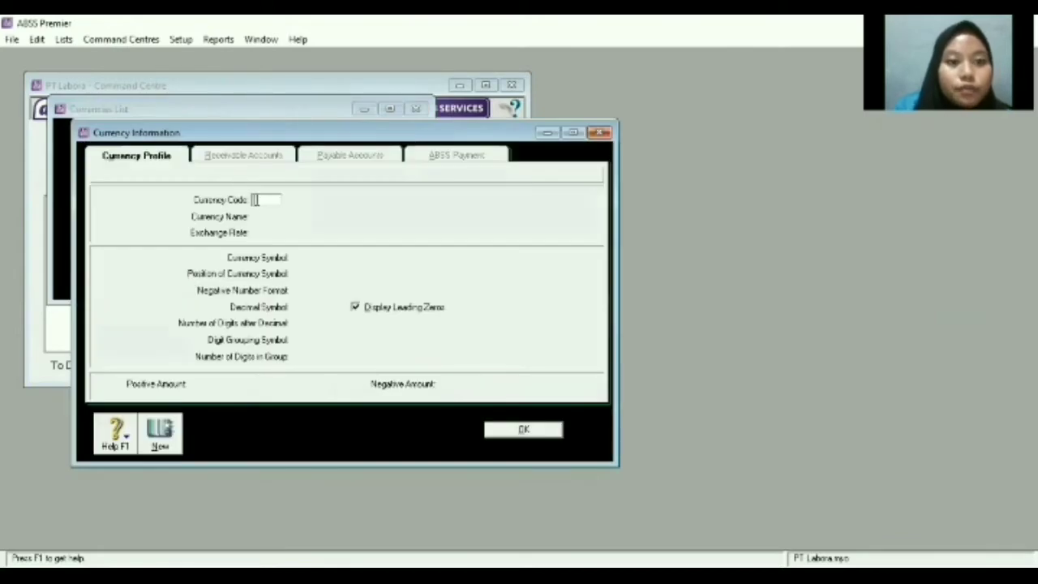
type("USD")
key("Tab")
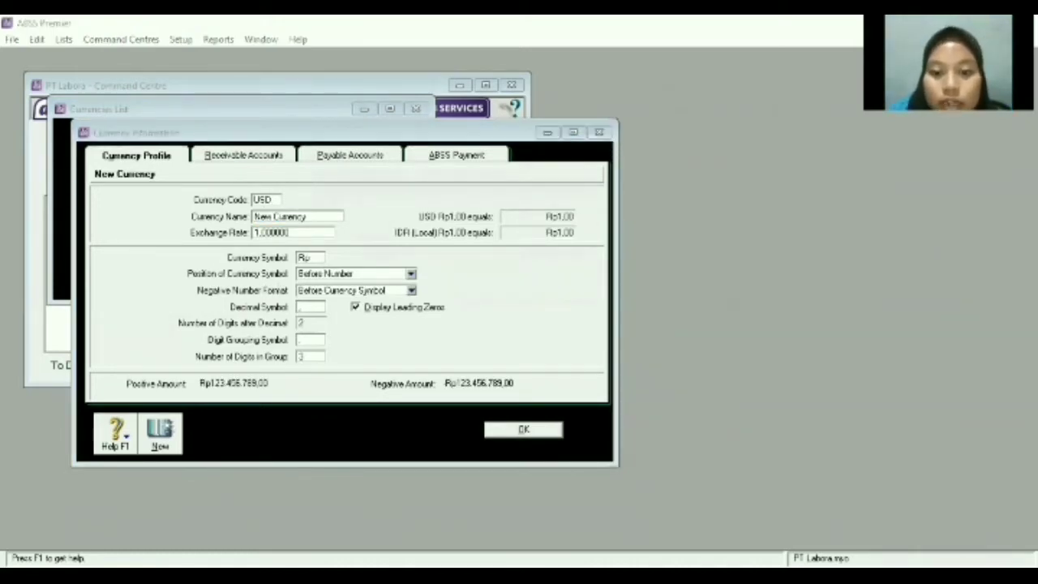
left_click(292, 218)
left_click(308, 217)
key("BackSpace")
type("Un")
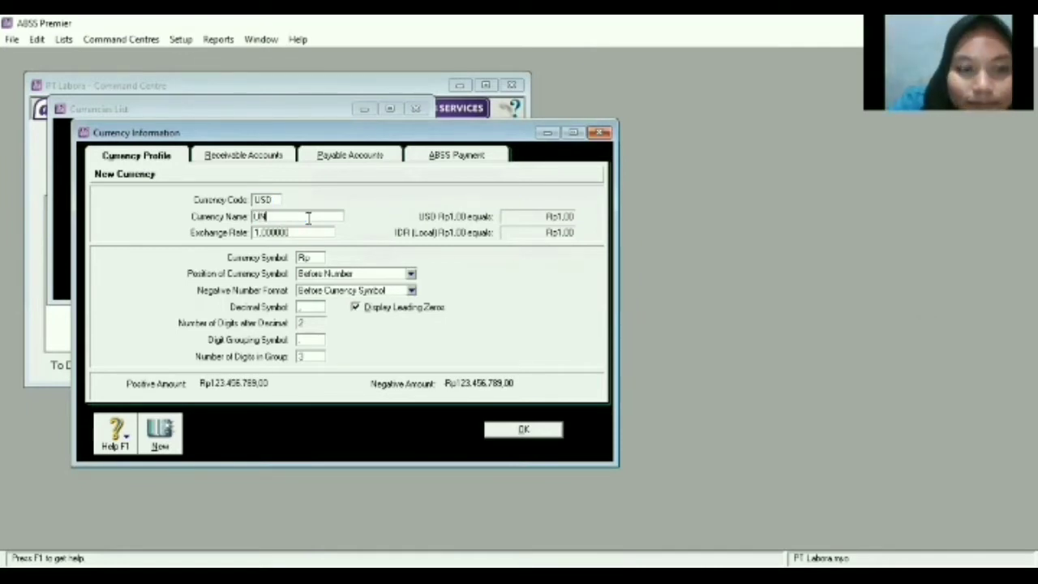
type("it")
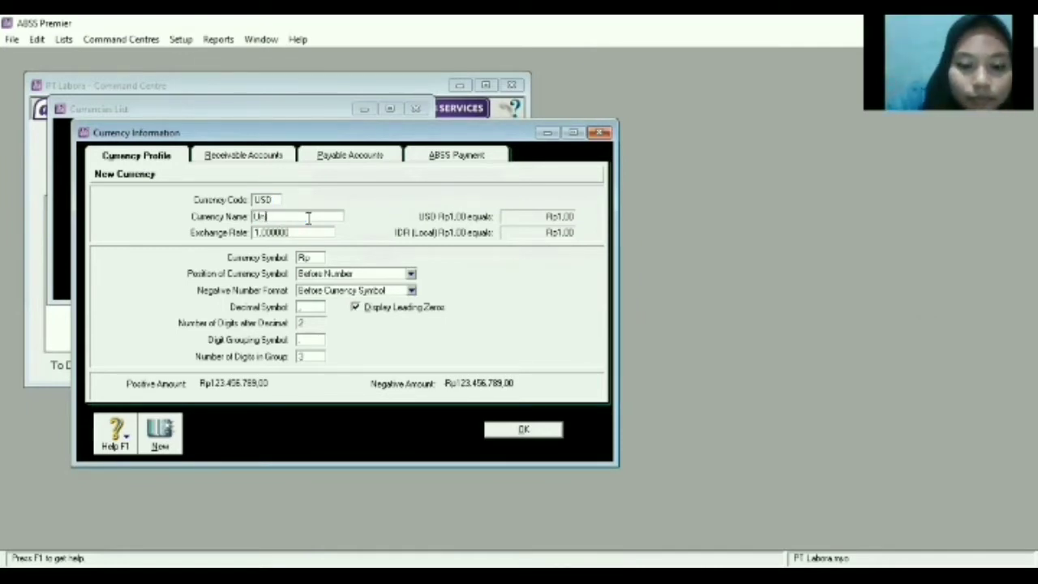
type("ed States DOLLARS")
key("BackSpace")
key("BackSpace")
key("BackSpace")
key("BackSpace")
key("BackSpace")
key("BackSpace")
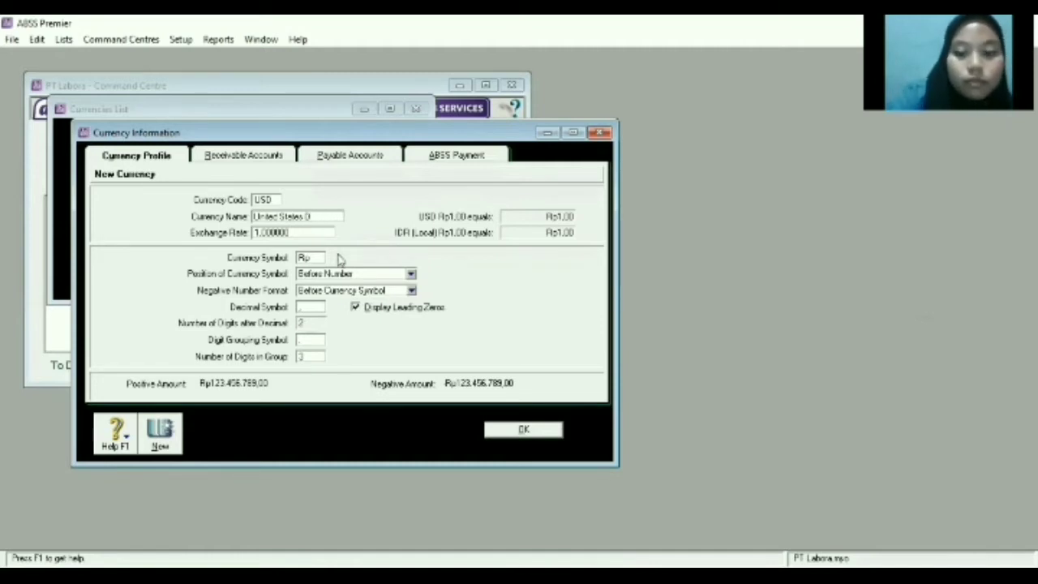
type("ollars")
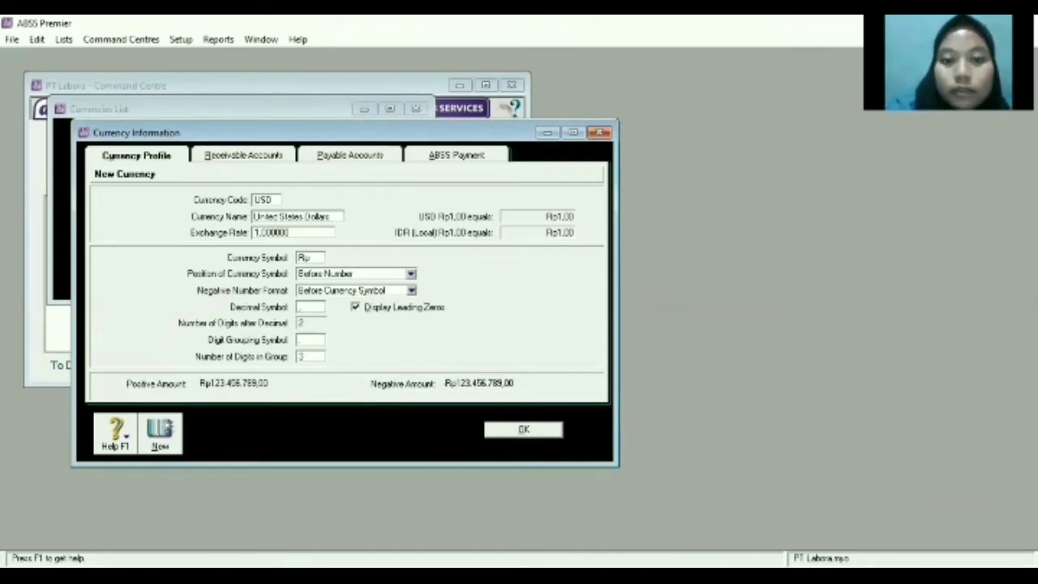
Give the USD currency exchange rate 14142 and symbol US$, and save it.
left_click(309, 230)
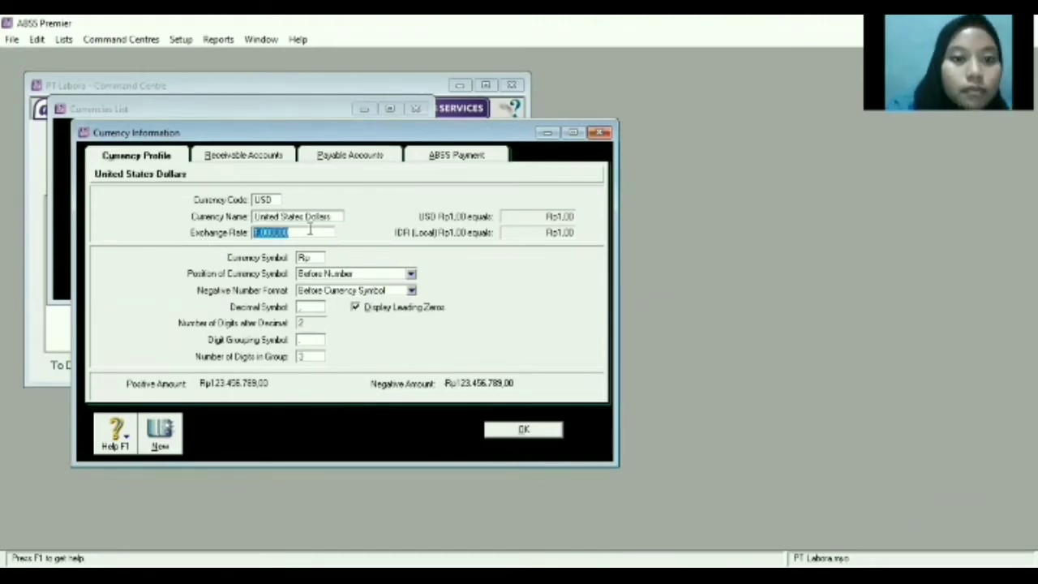
key("BackSpace")
type("14")
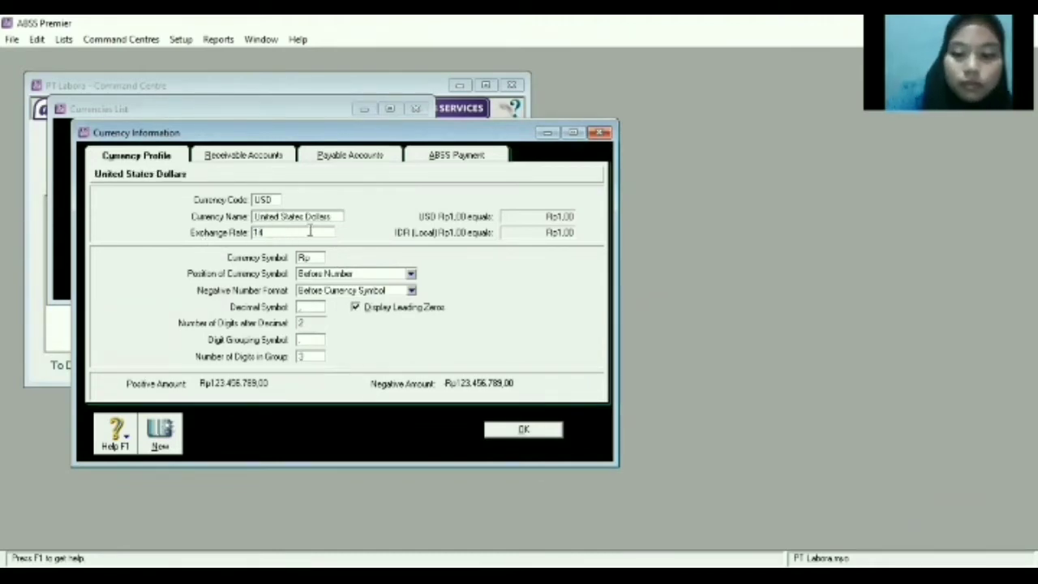
type("142")
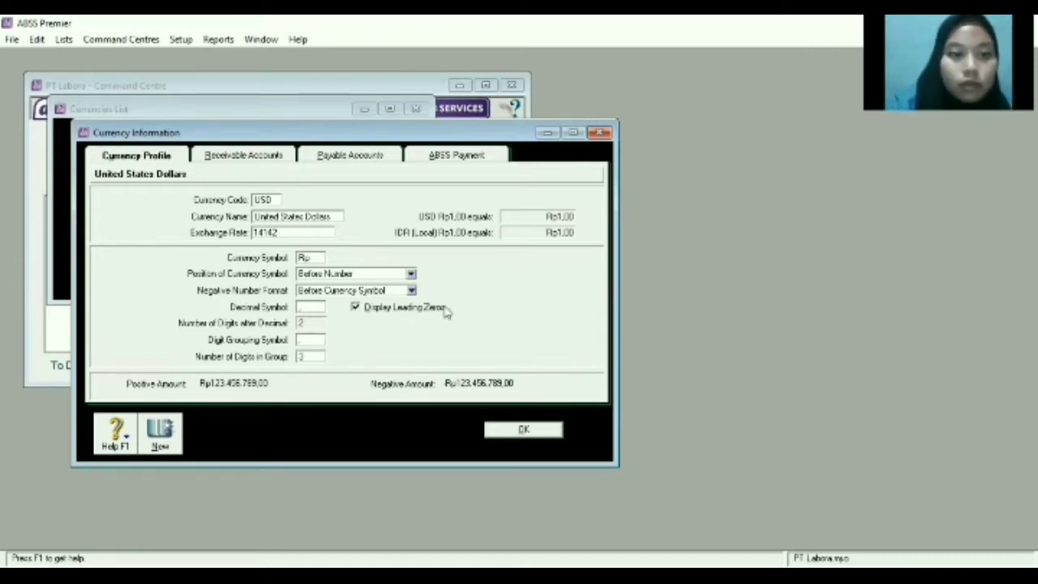
left_click(316, 258)
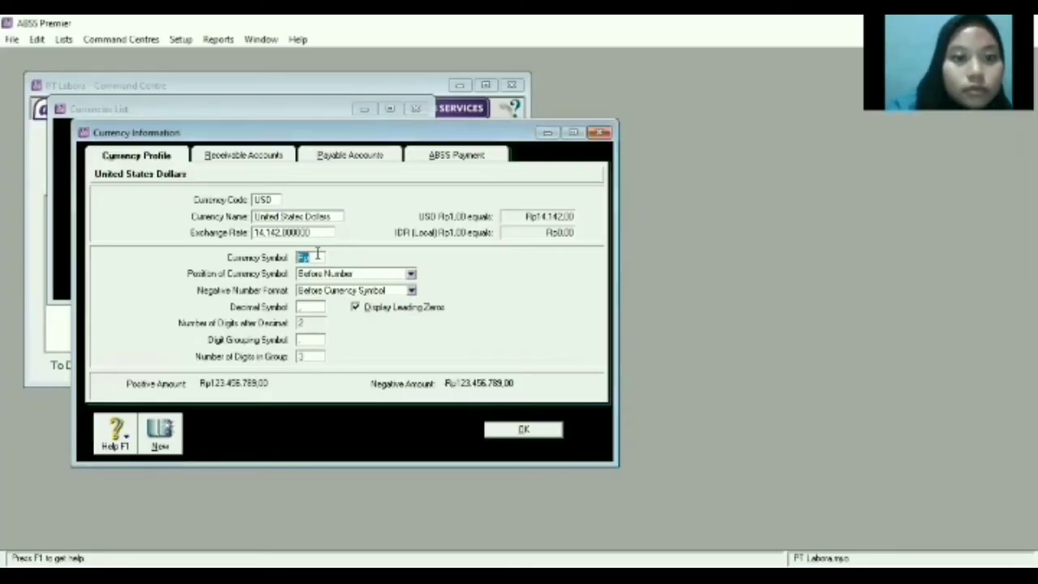
left_click(313, 257)
key("BackSpace")
key("BackSpace")
type("U")
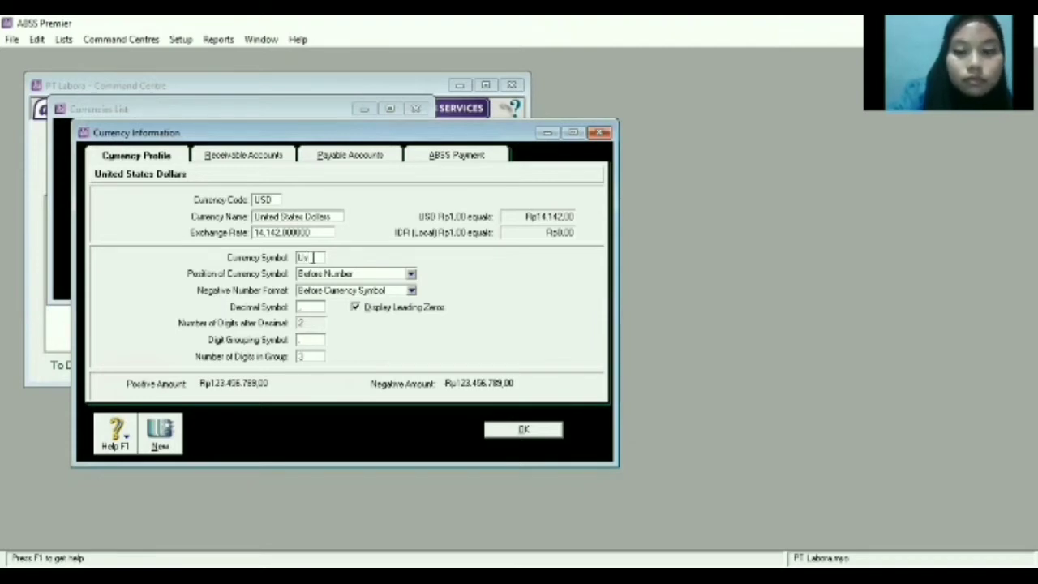
type("S$")
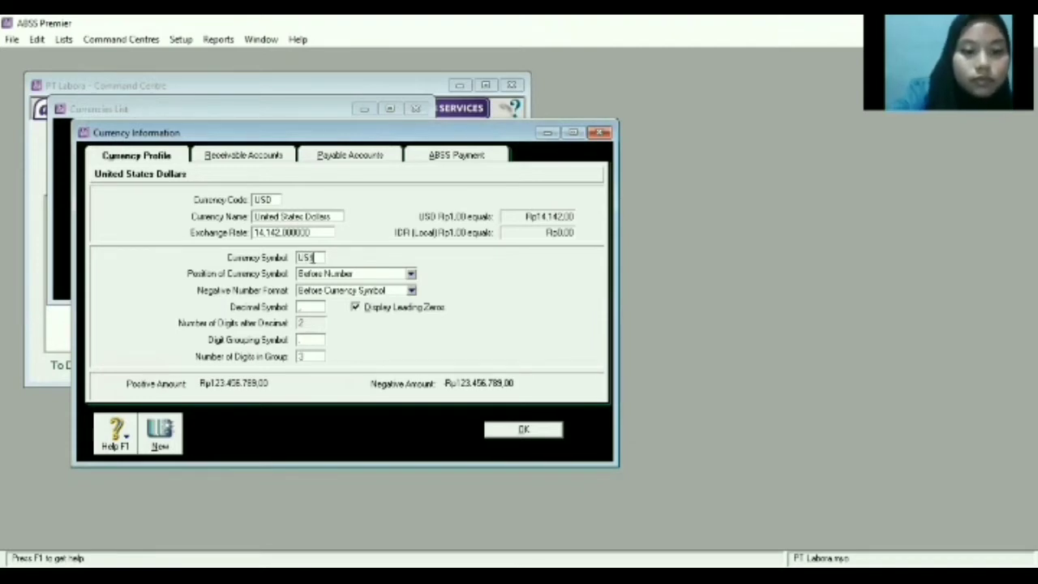
left_click(506, 433)
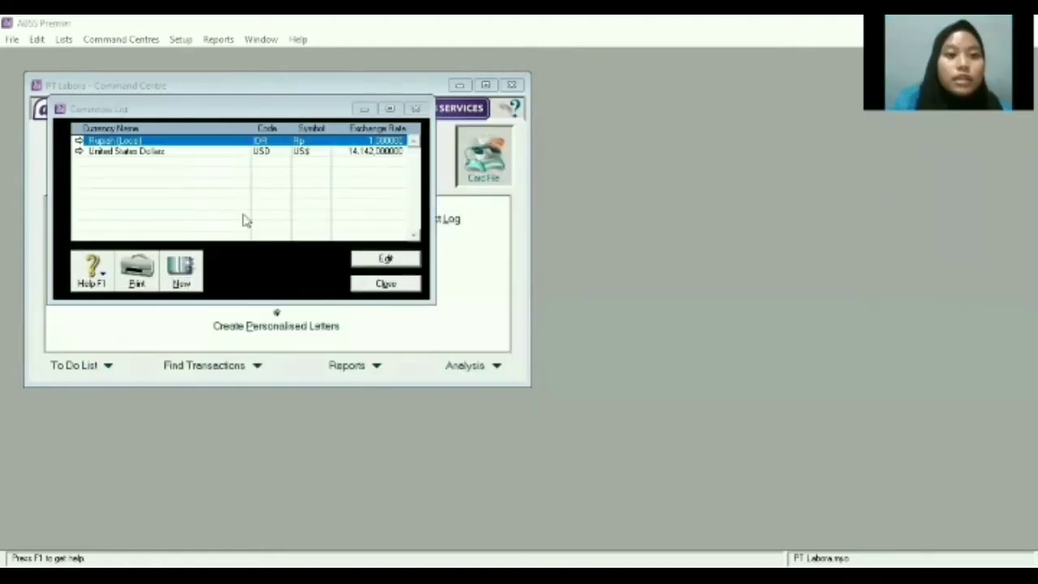
Close the Currencies List and open the Accounts List.
left_click(400, 290)
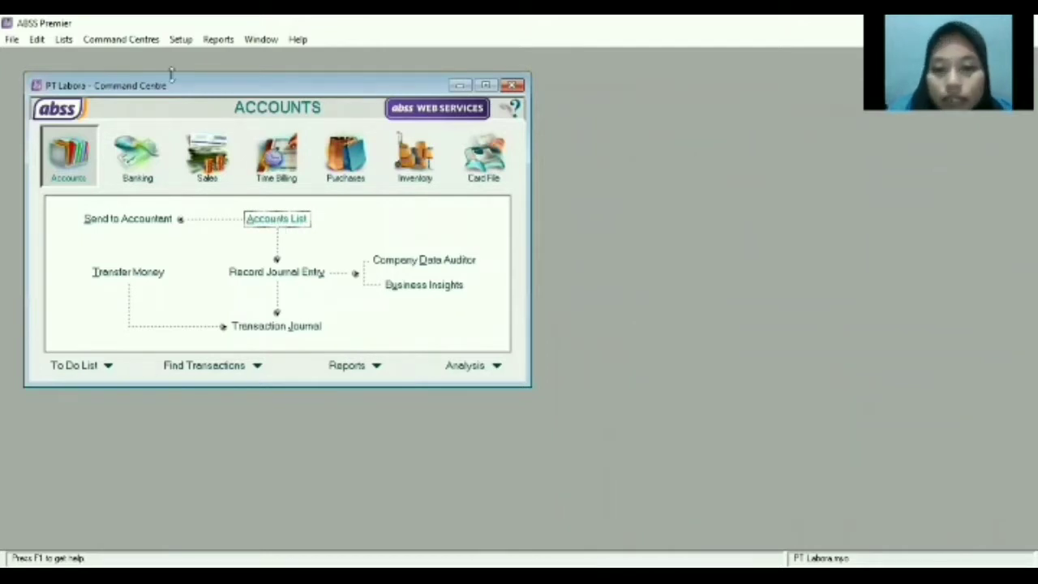
left_click(277, 219)
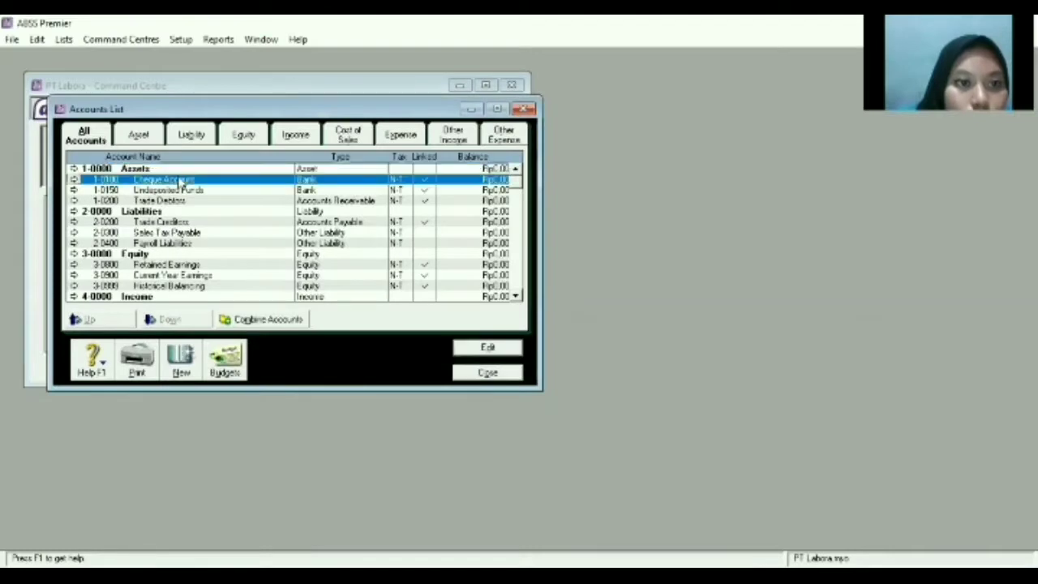
Renumber Cheque Account 1-0100 to 1-2110 and rename it Cash (IDR).
double_click(178, 180)
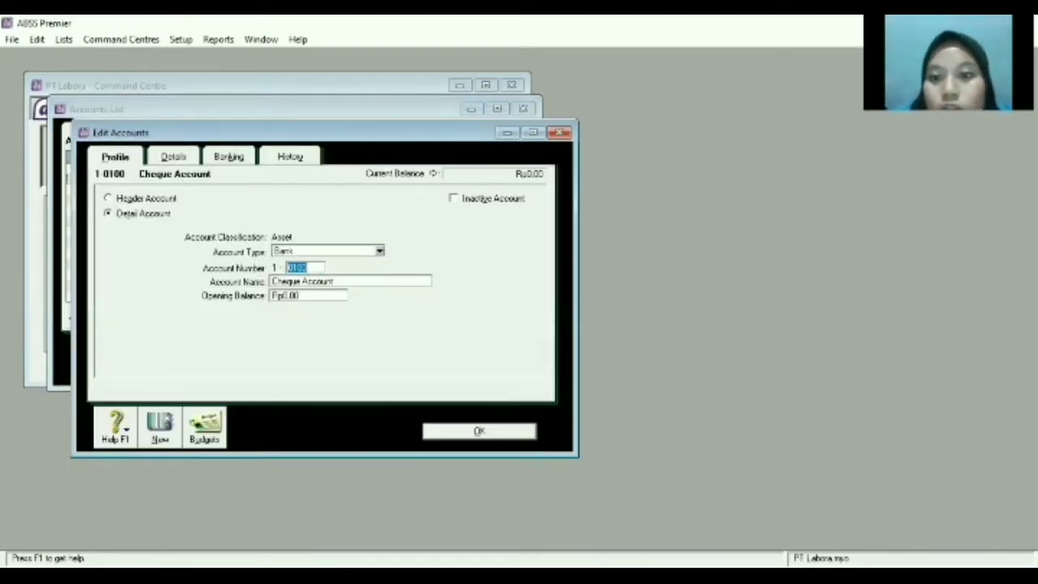
key("alt+Tab")
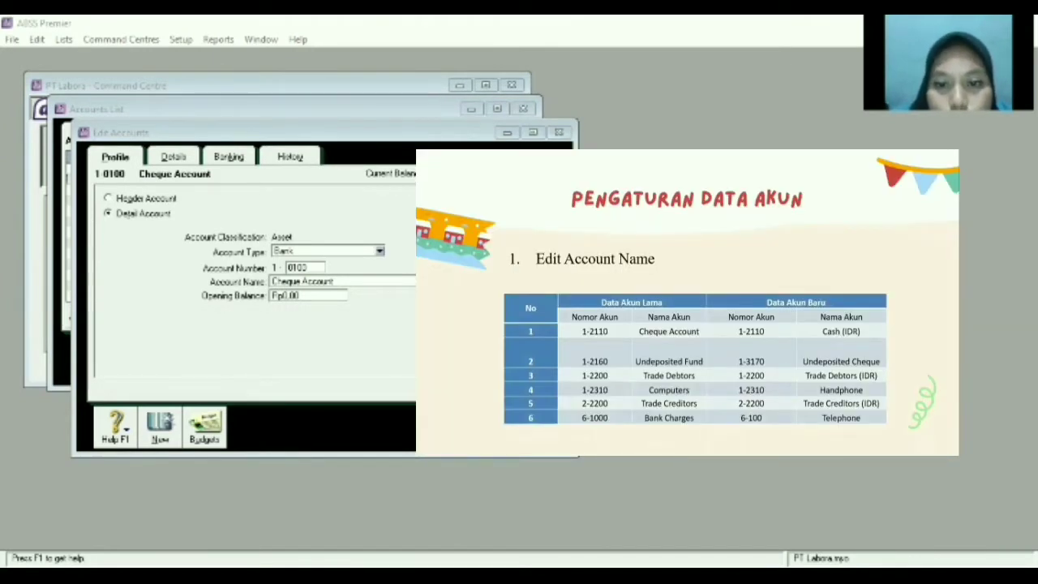
left_click(324, 267)
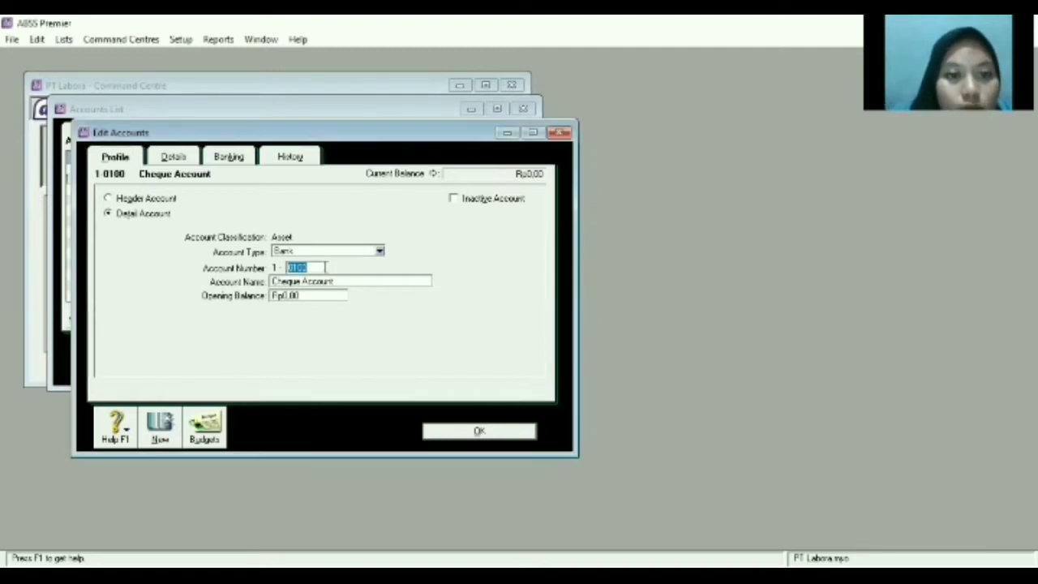
type("2110")
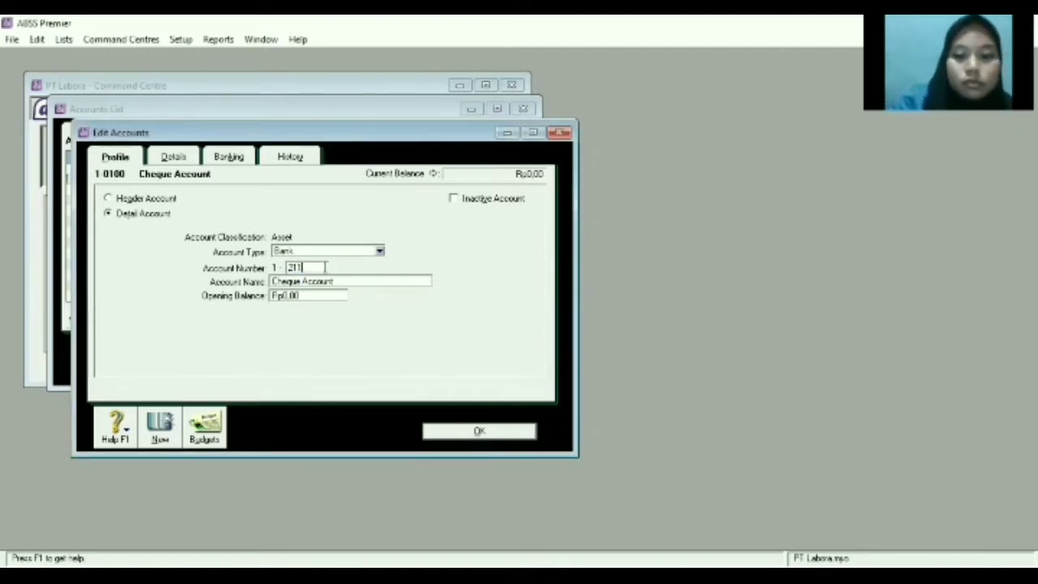
key("Tab")
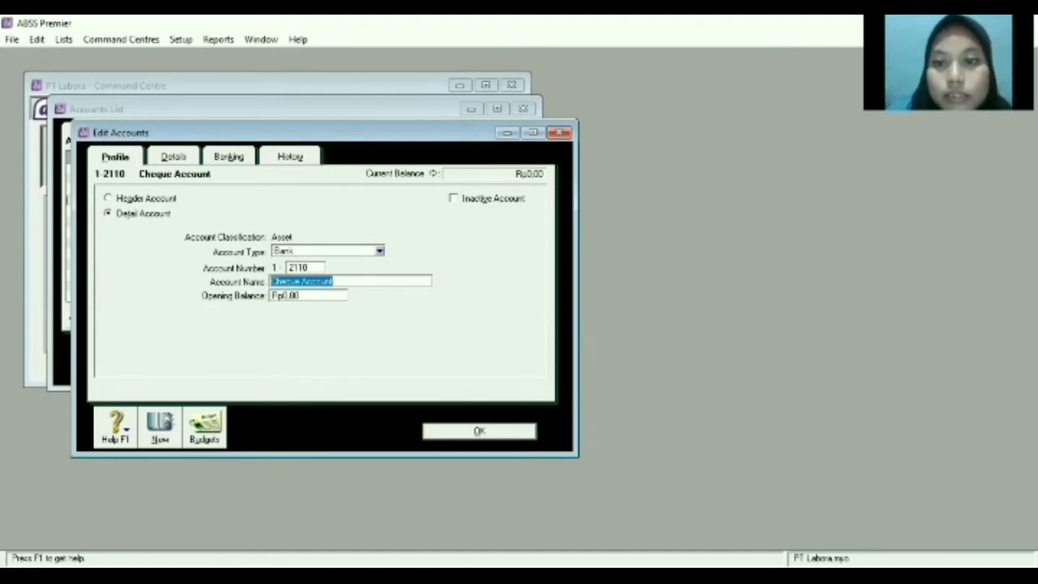
key("alt+Tab")
key("alt+Tab")
key("Delete")
type("Cash")
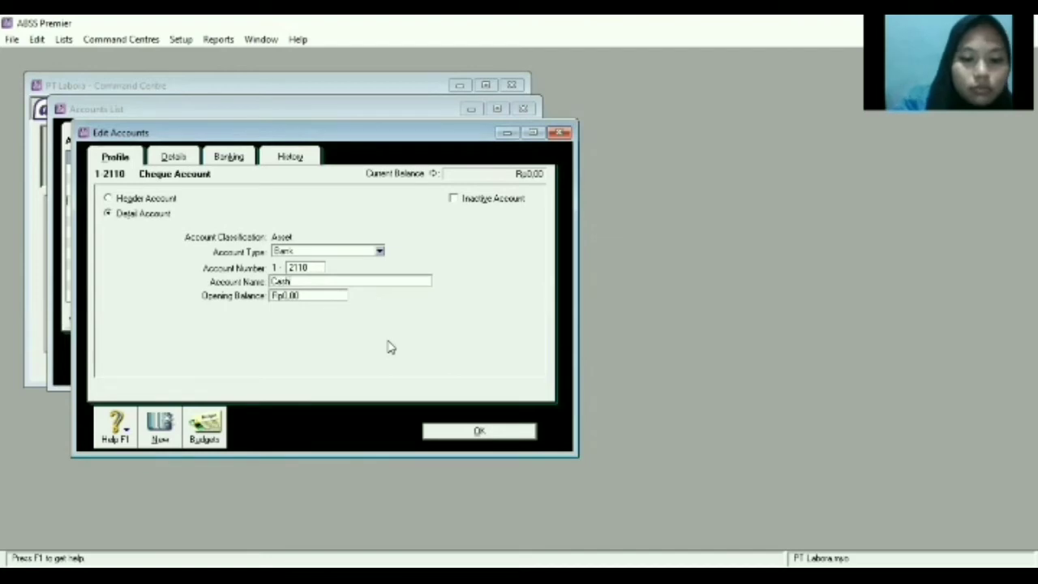
type(" IDR")
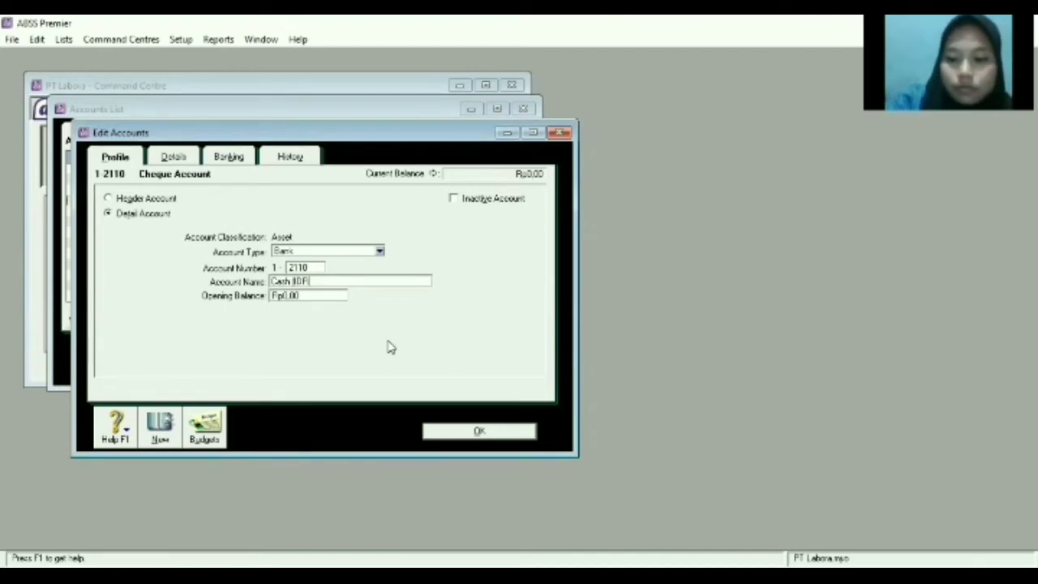
left_click(476, 431)
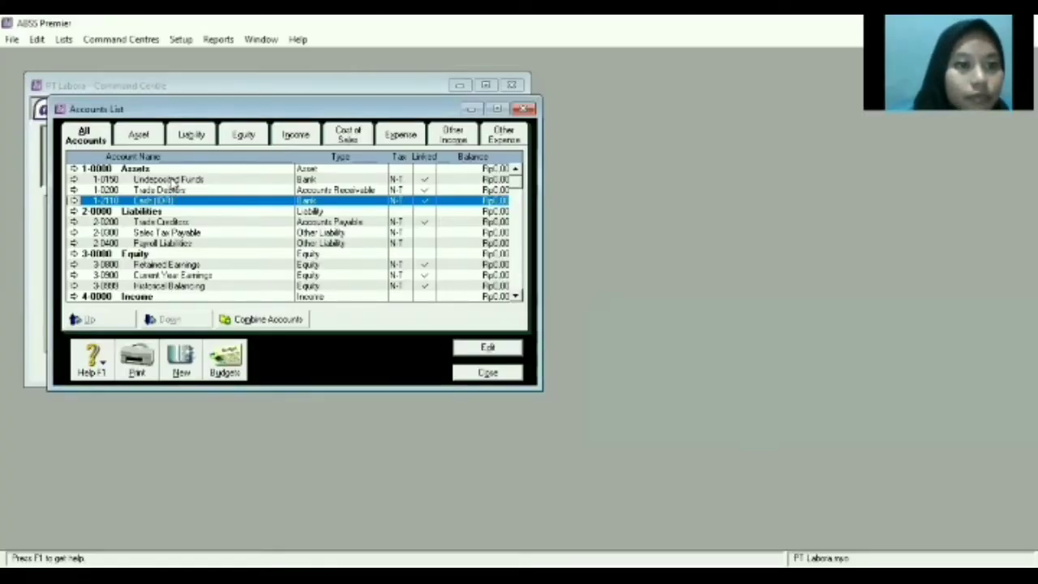
Renumber Undeposited Funds from 1-0150 to 1-3170 and rename it Undeposit Cheque.
double_click(174, 180)
left_click(320, 267)
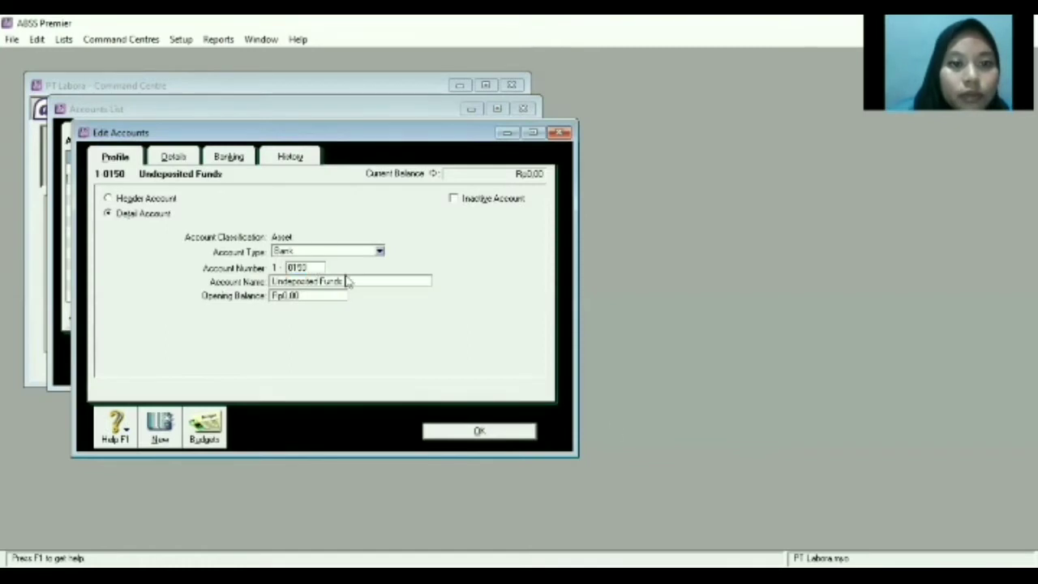
key("BackSpace")
key("BackSpace")
key("BackSpace")
key("BackSpace")
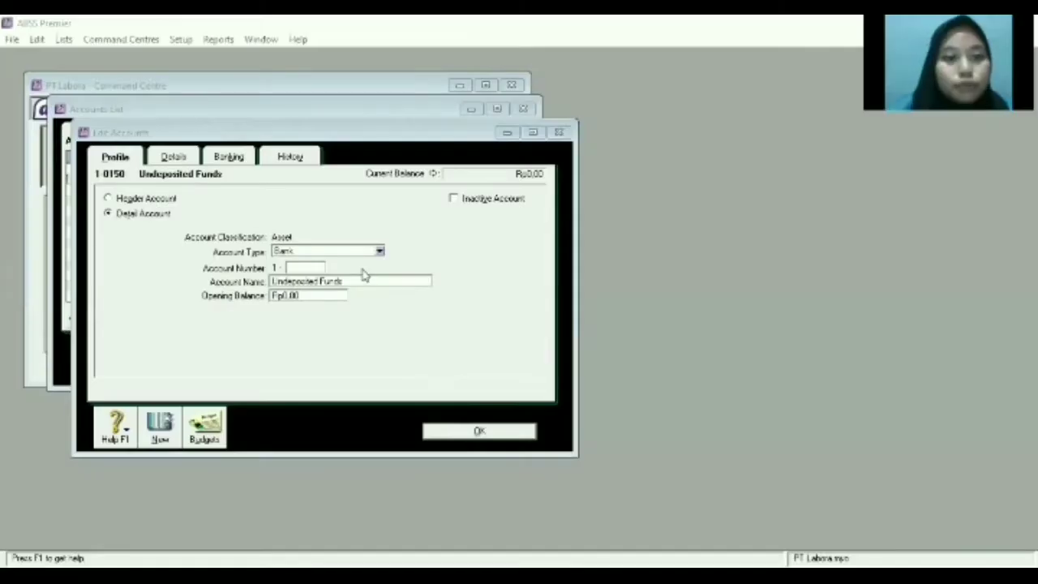
type("317")
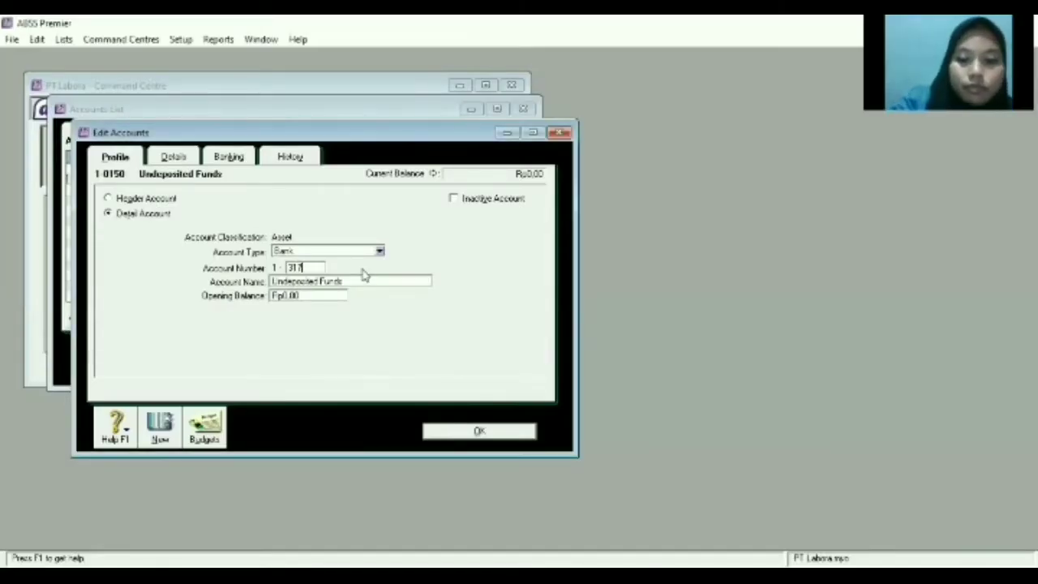
type("0")
key("Tab")
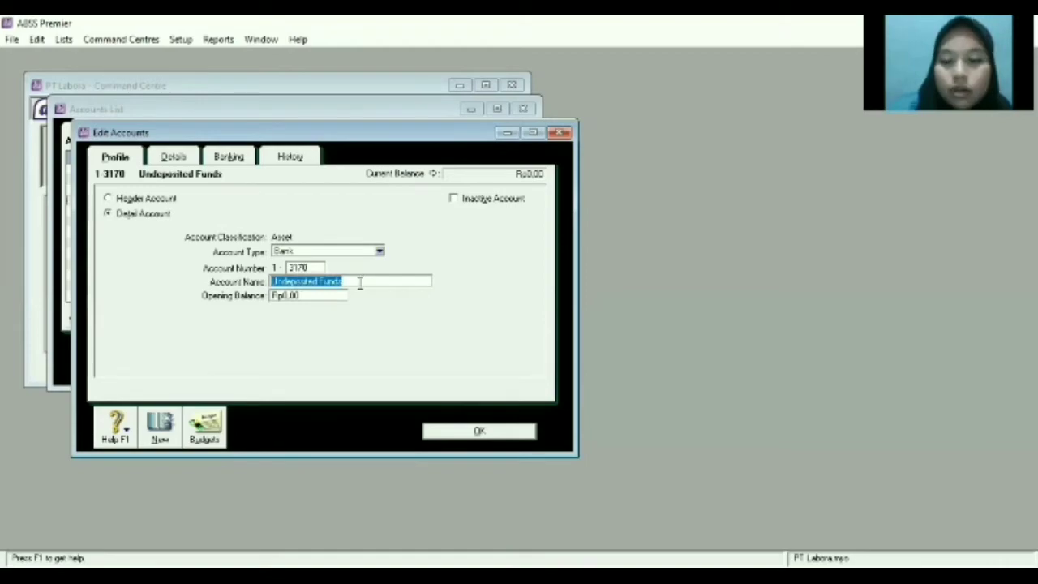
key("BackSpace")
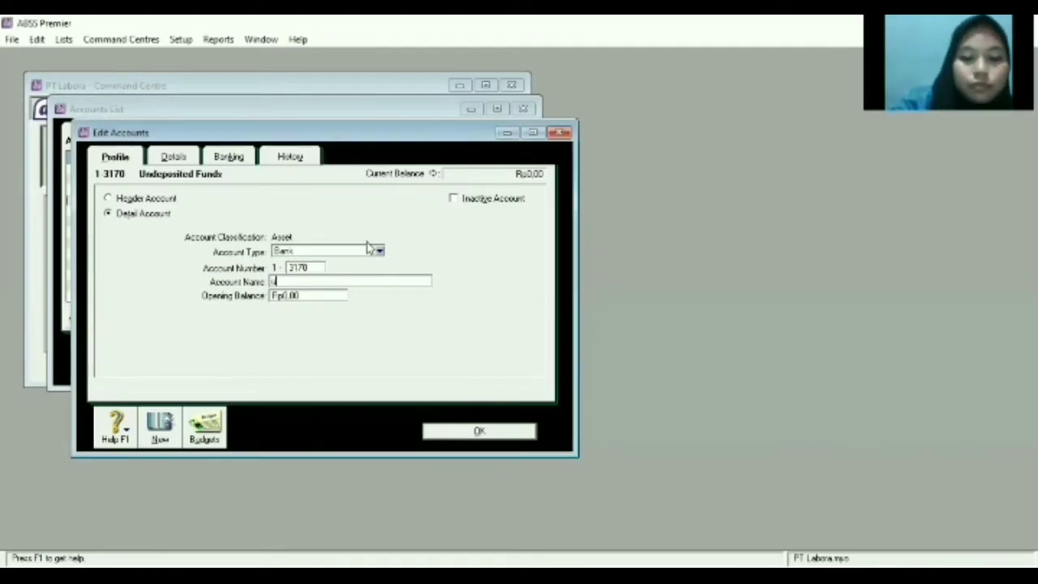
type("U")
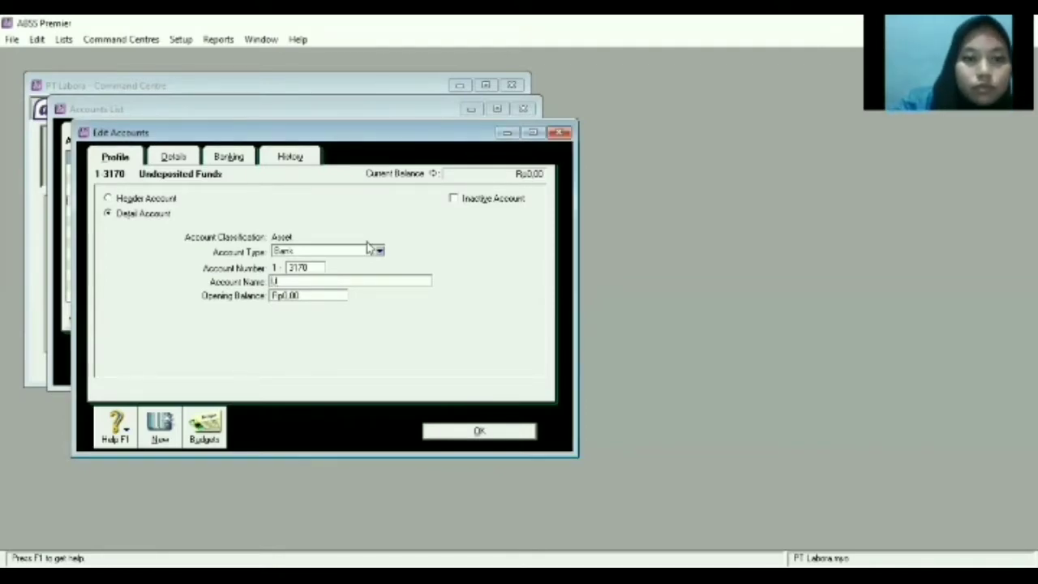
type("ndeposite")
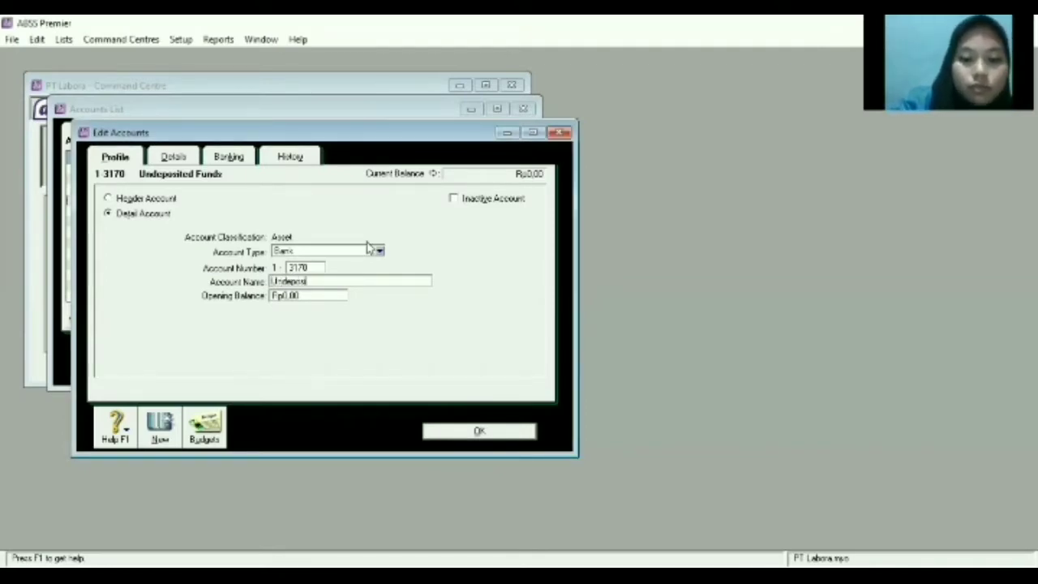
type("Cheque")
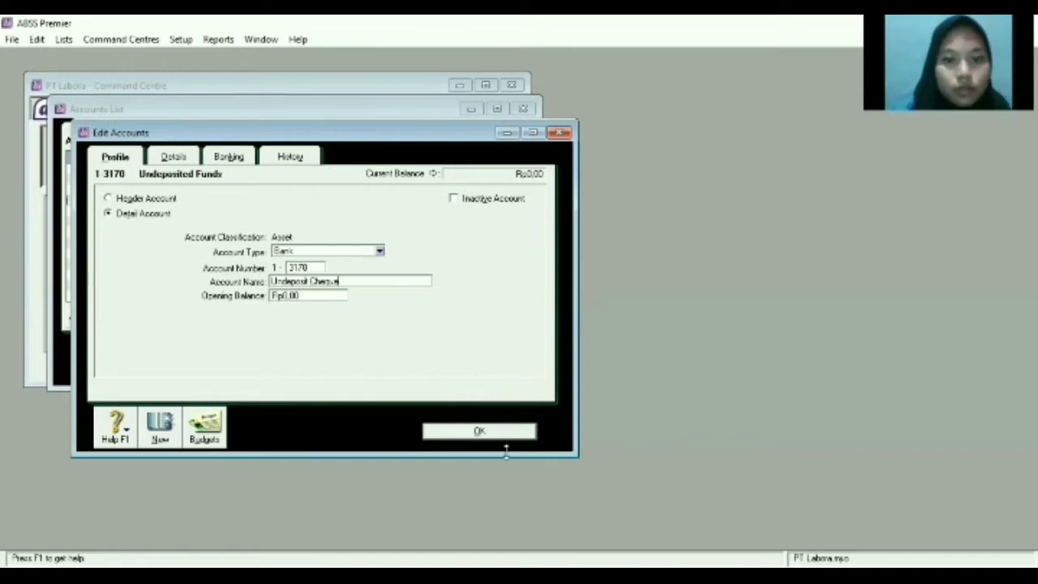
left_click(500, 432)
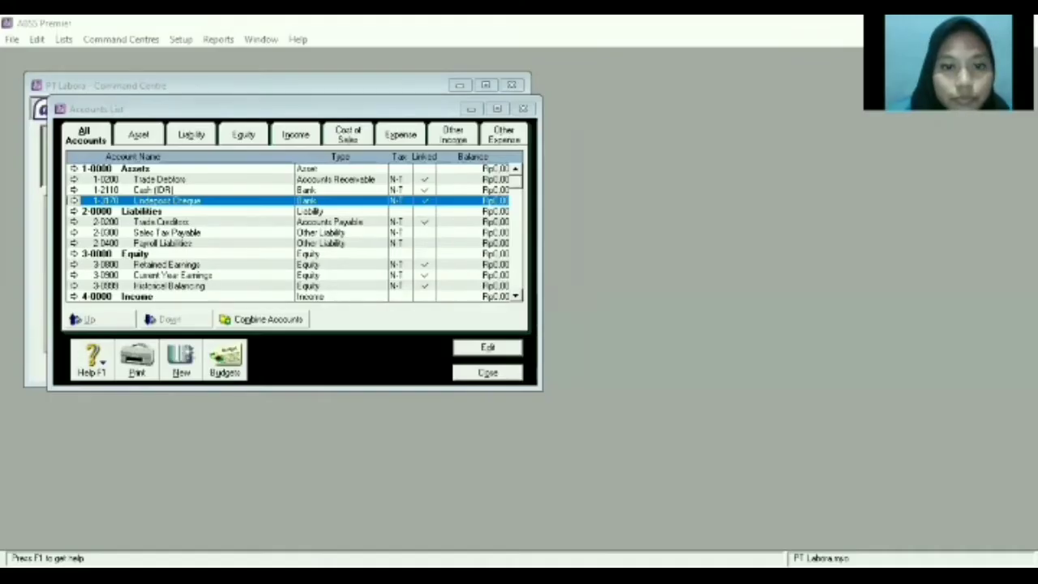
Renumber the Trade Debtors account to 2200, rename it 'Trade Debtors (IDR)', and save.
double_click(166, 179)
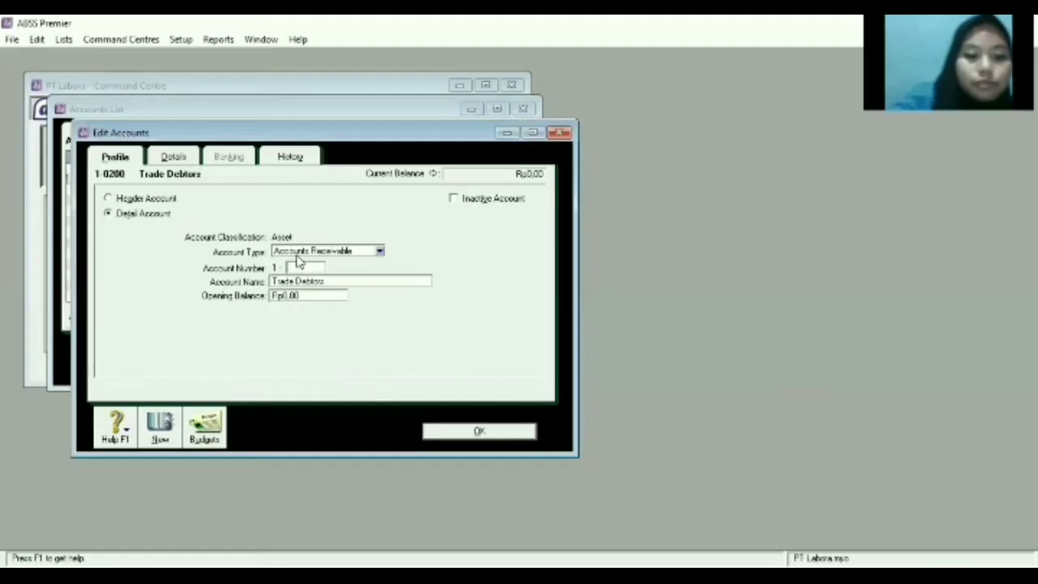
double_click(297, 268)
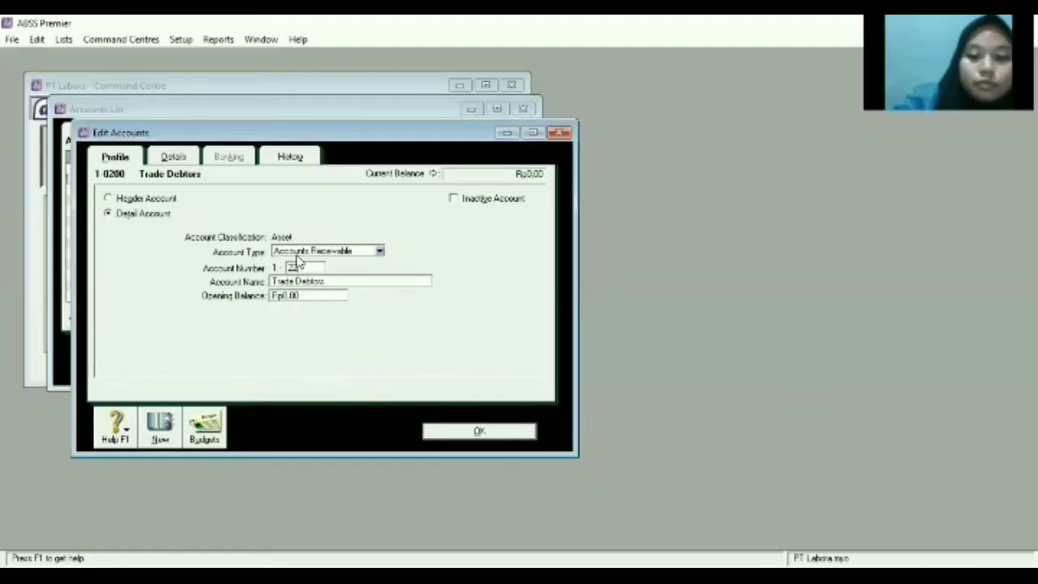
left_click(347, 278)
key("BackSpace")
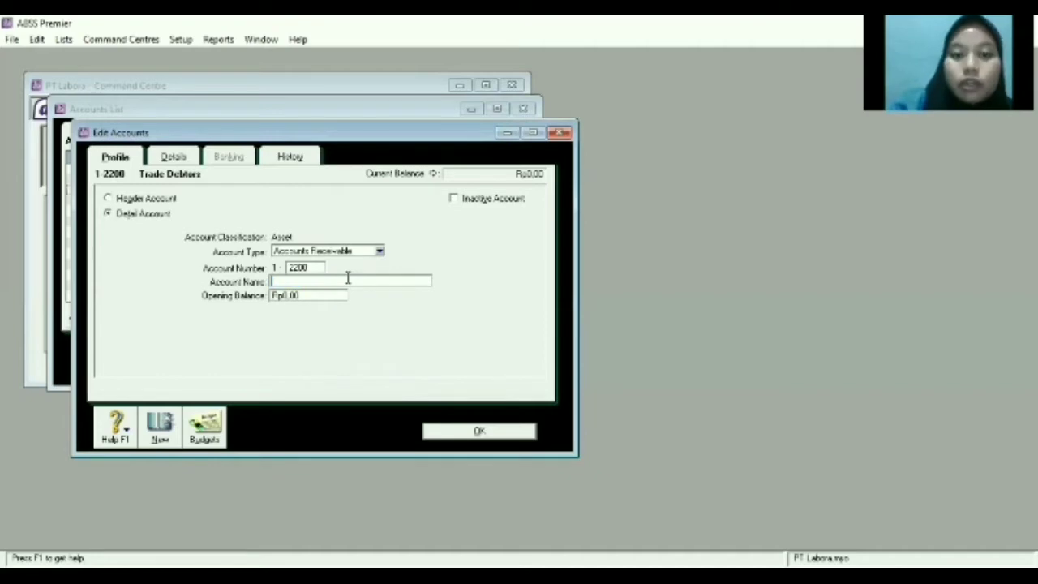
key("alt+Tab")
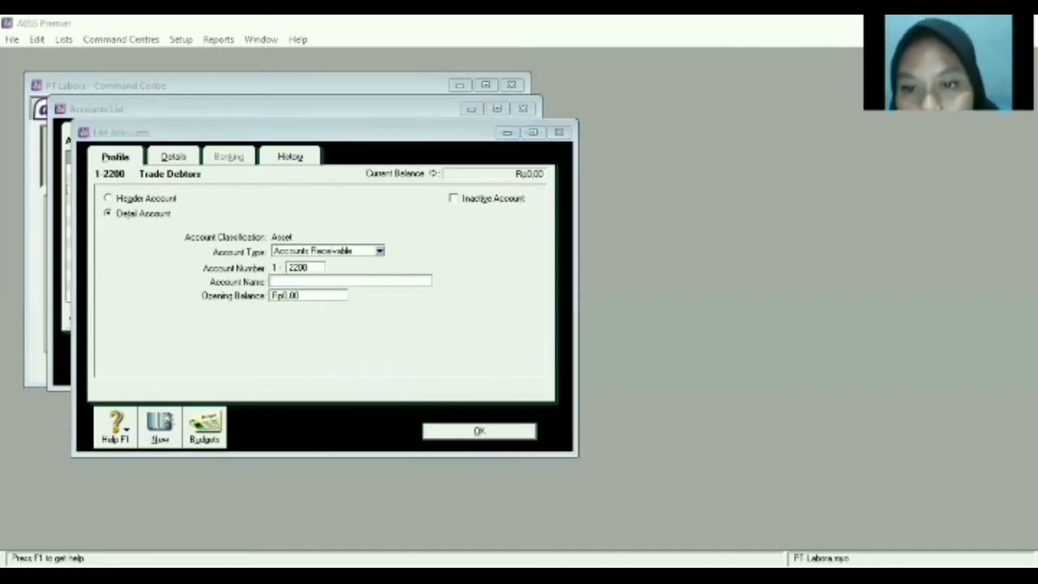
left_click(383, 281)
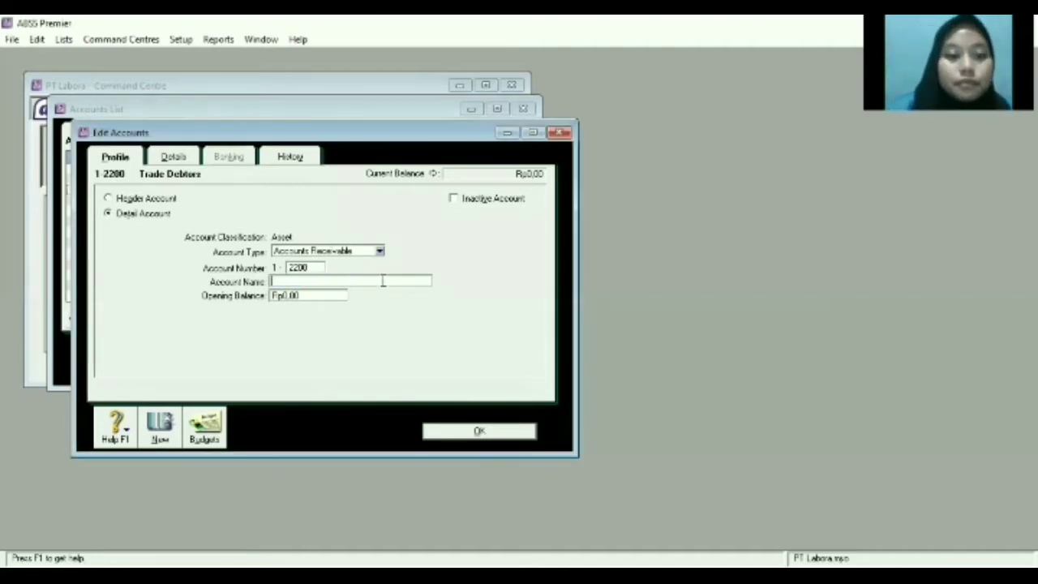
type("Trade D")
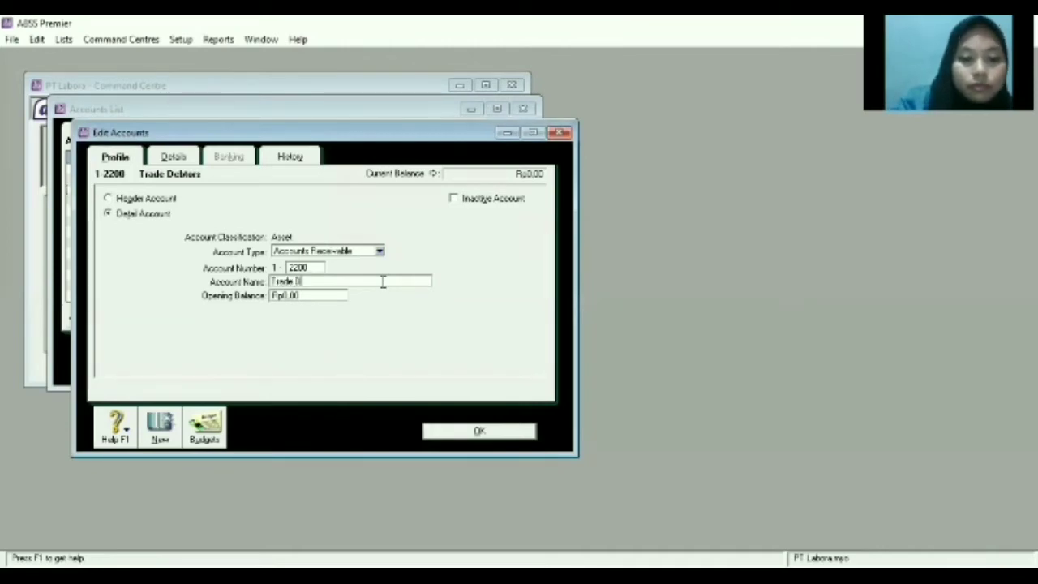
type("ebtor")
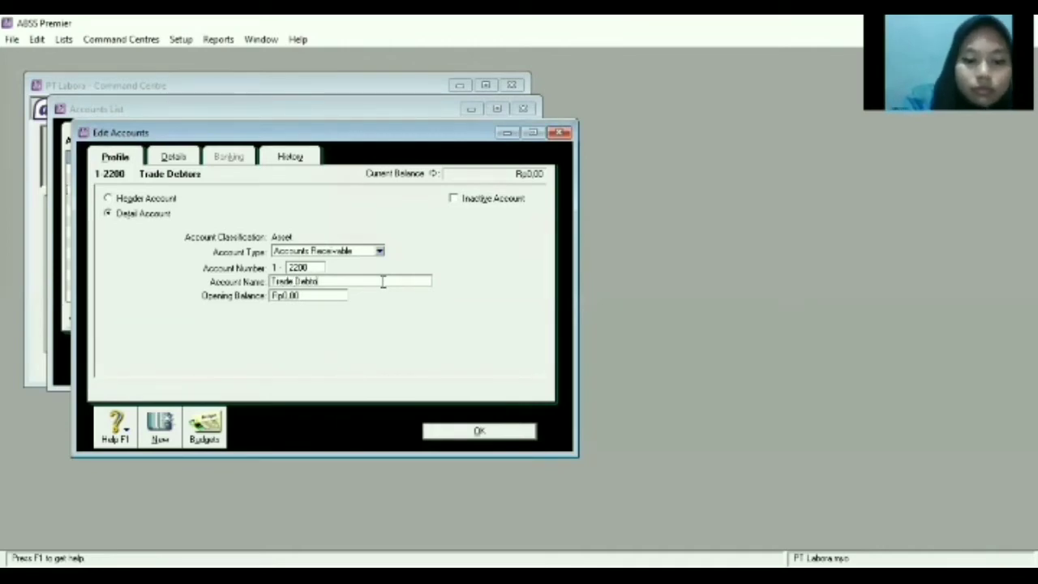
type("s ")
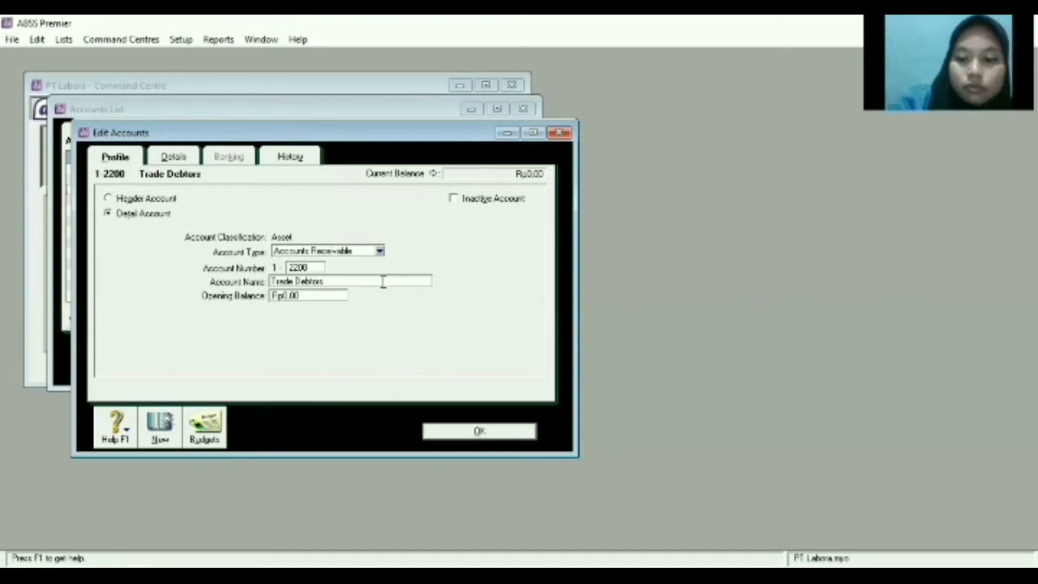
type("(DR)")
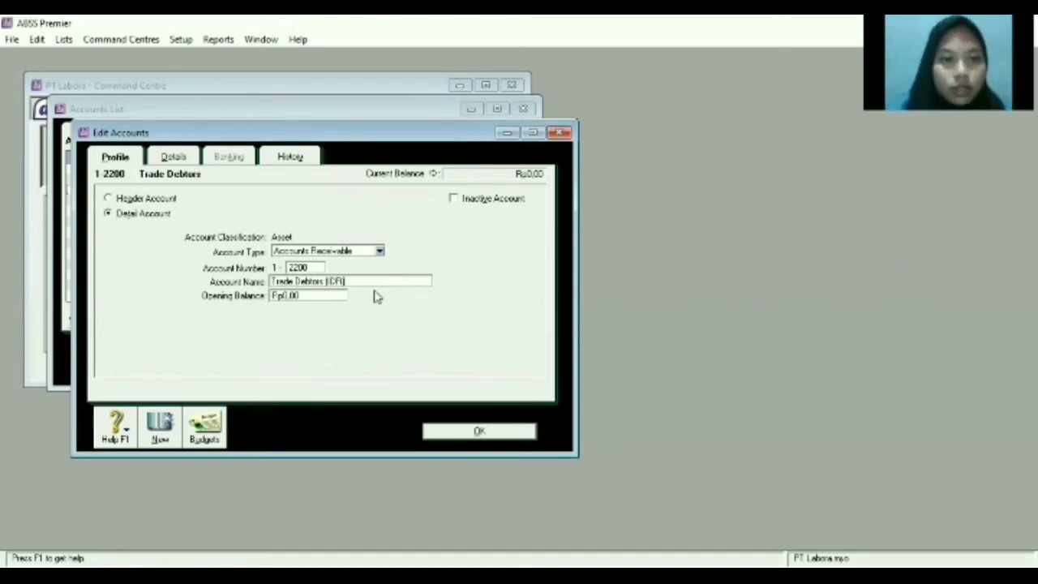
left_click(479, 432)
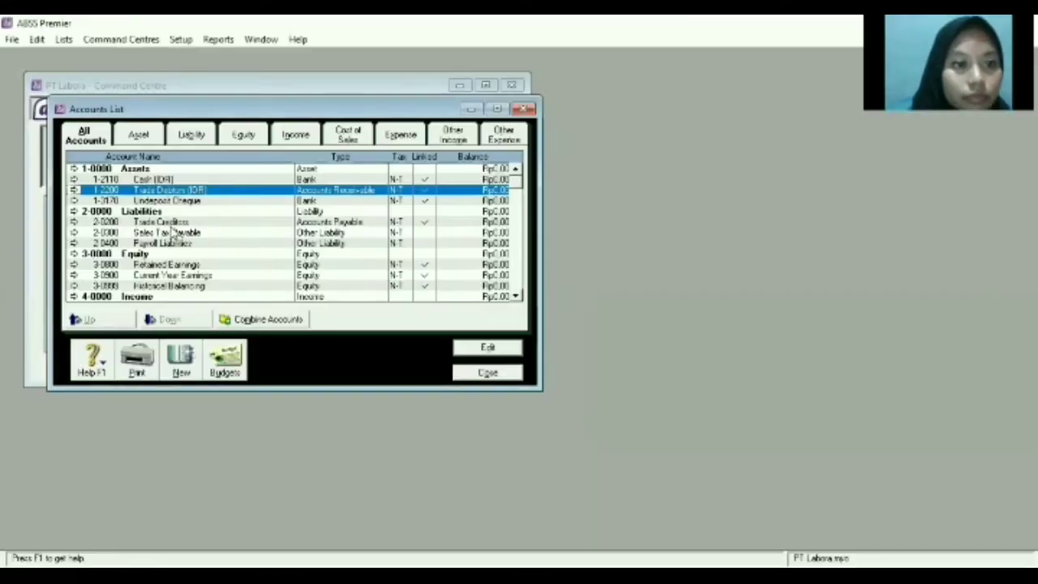
Renumber the Trade Creditors account to 2200, rename it 'Trade Creditors (IDR)', and save.
double_click(175, 227)
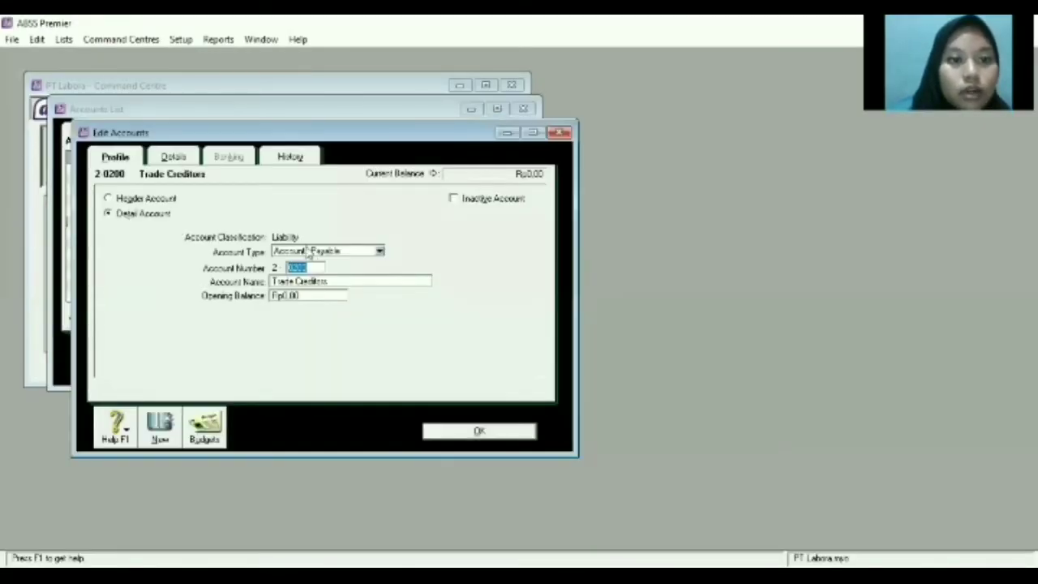
key("BackSpace")
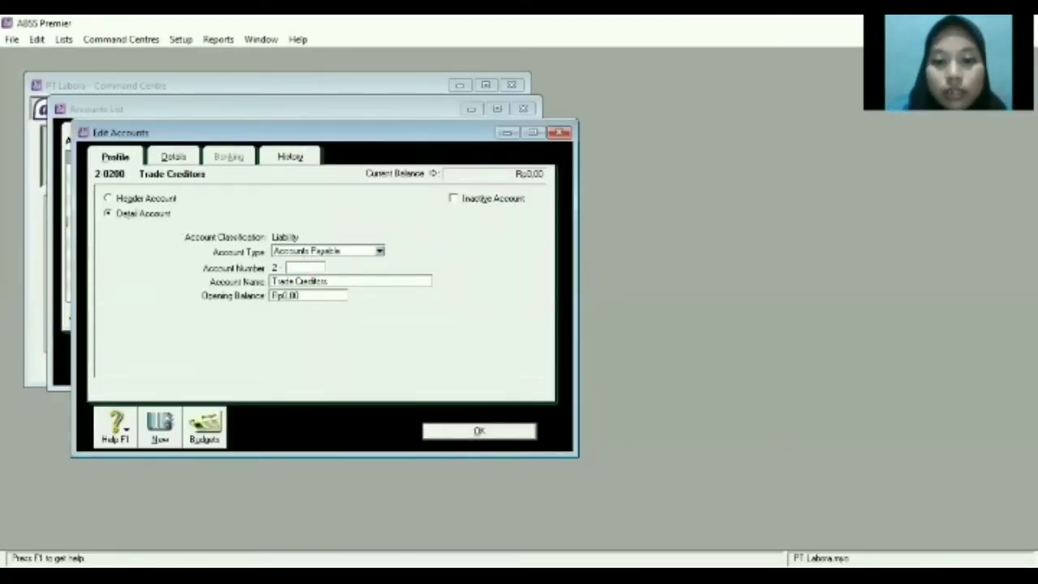
key("alt+Tab")
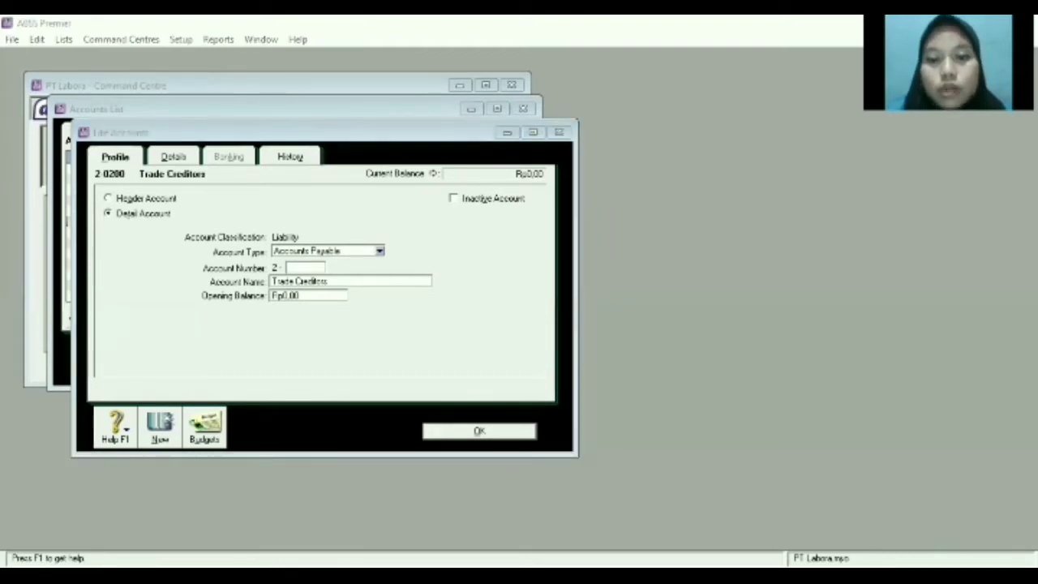
left_click(241, 320)
type("2200")
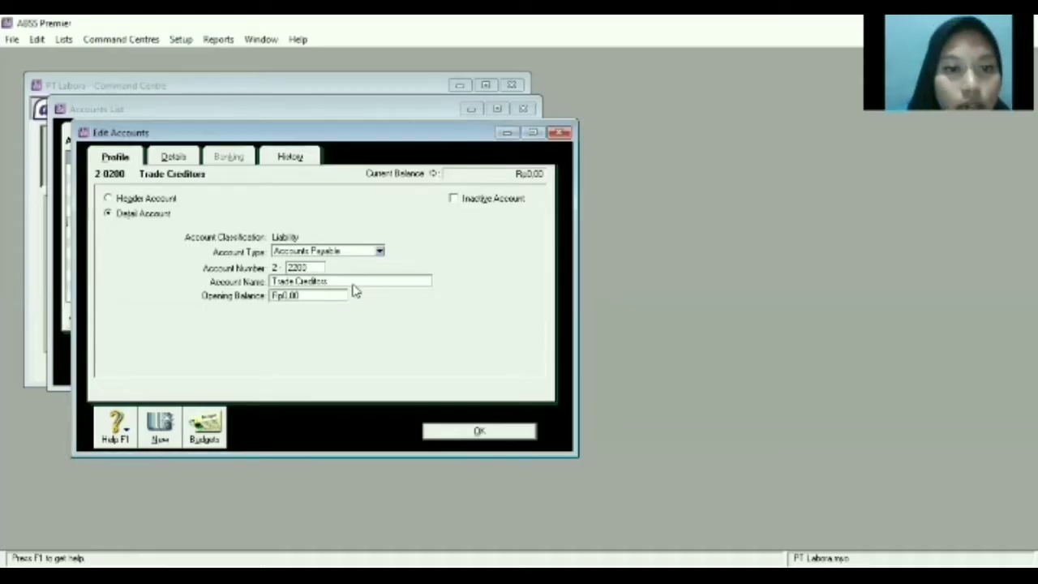
left_click(357, 280)
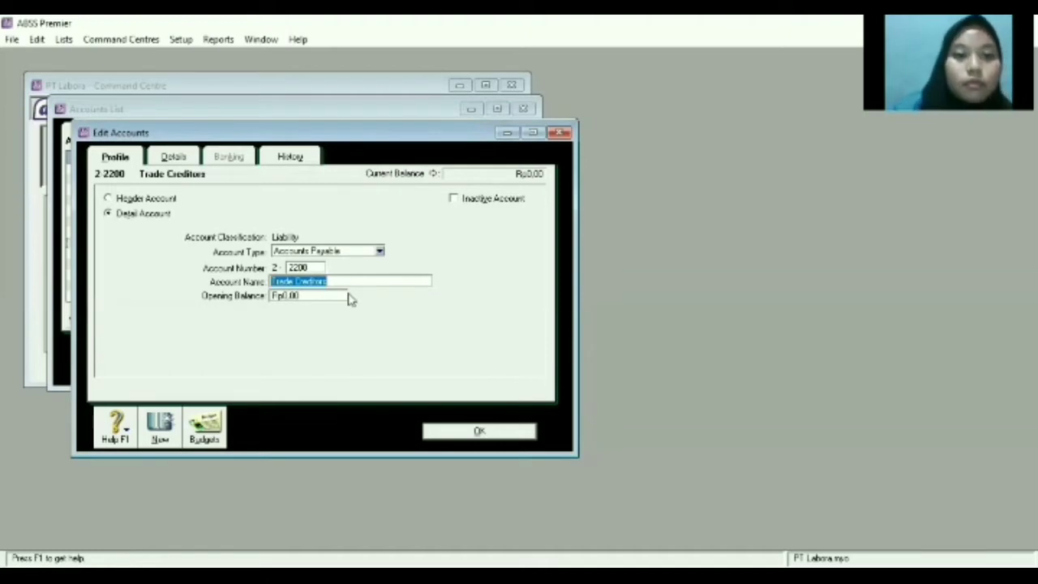
left_click(380, 281)
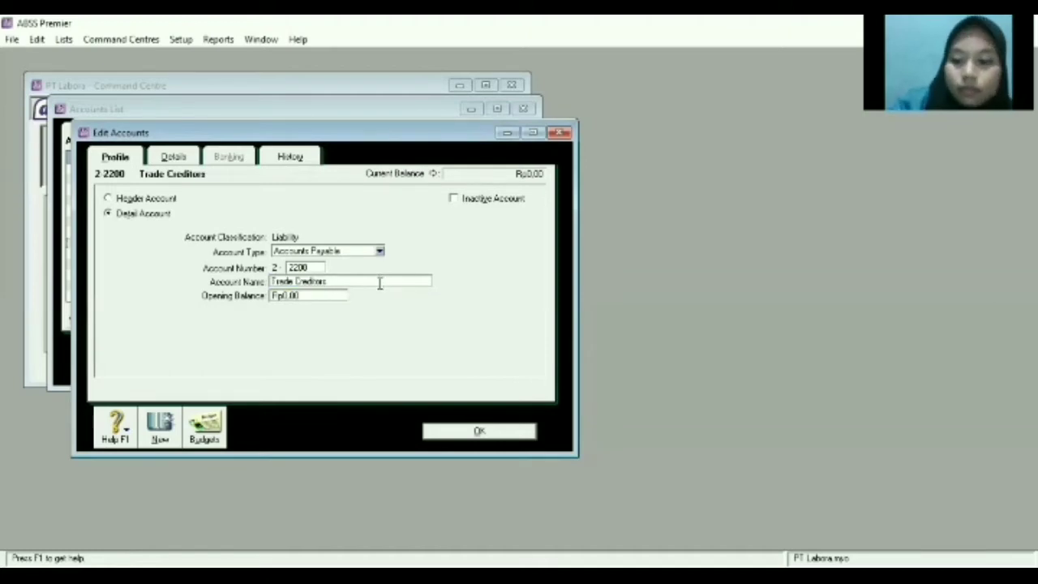
type("(")
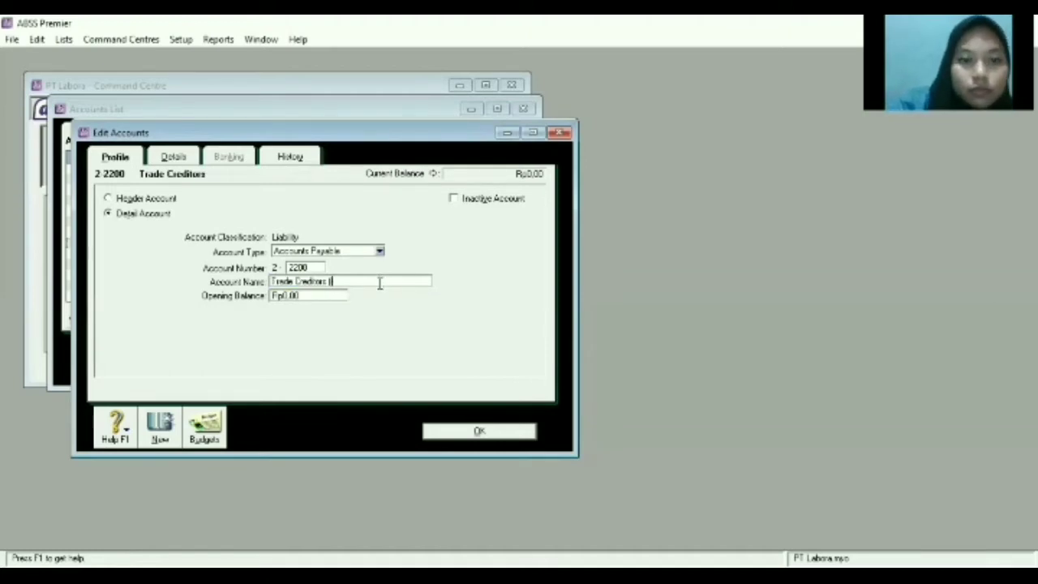
type("IDR")
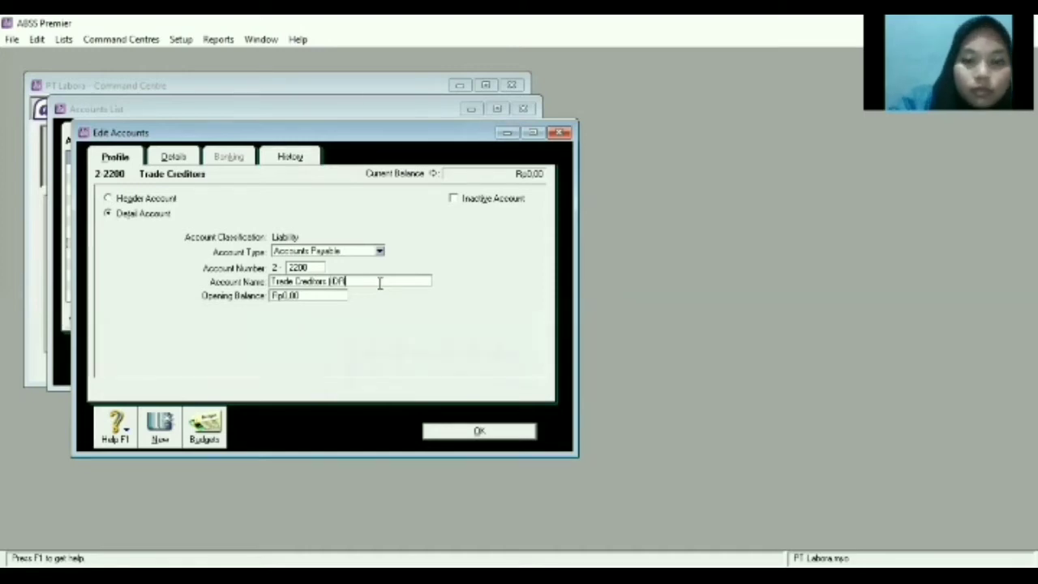
type(")")
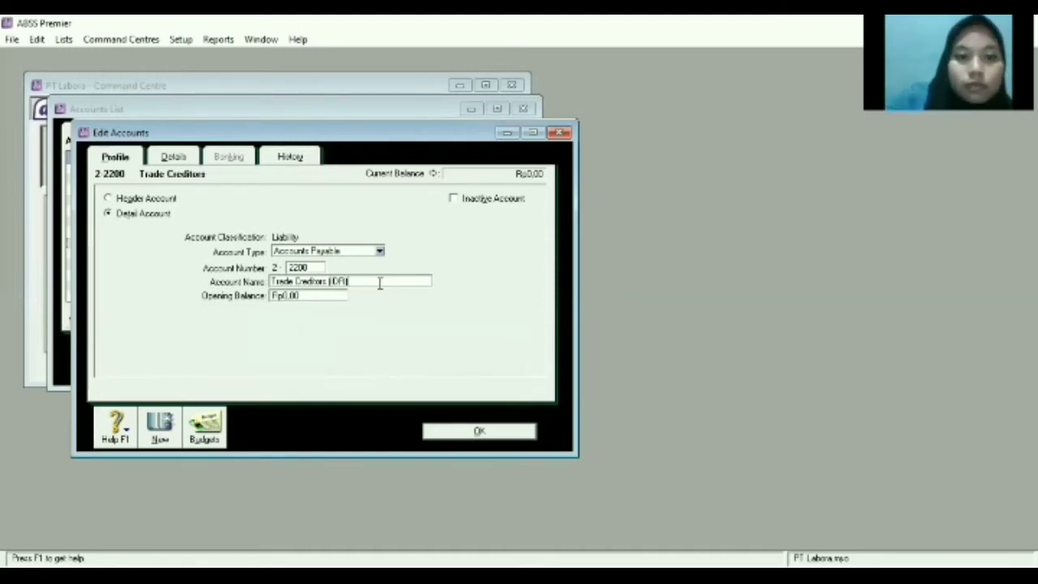
left_click(479, 431)
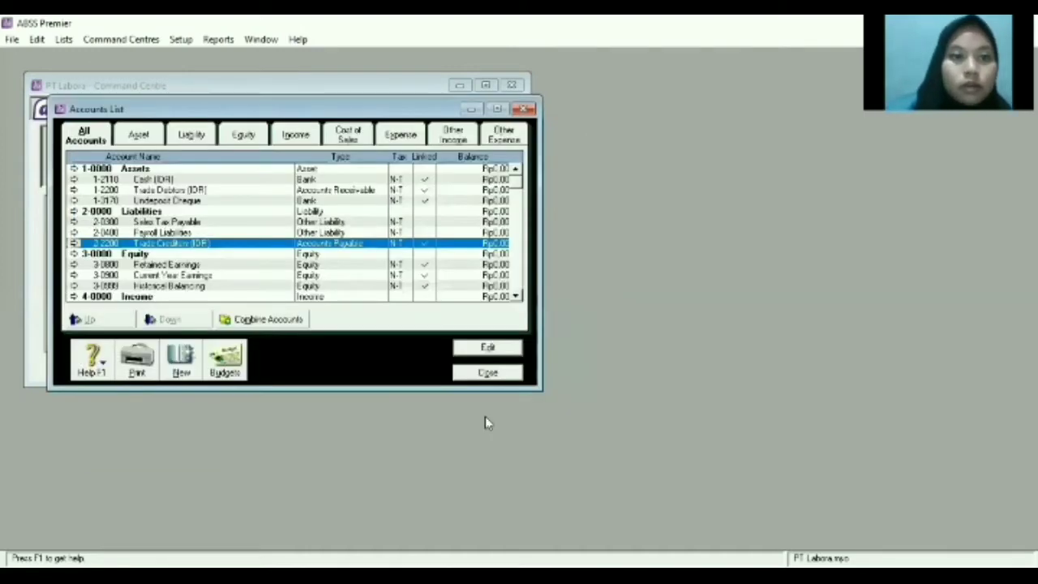
Start a new account in the Accounts List and give it number 1110.
left_click(486, 373)
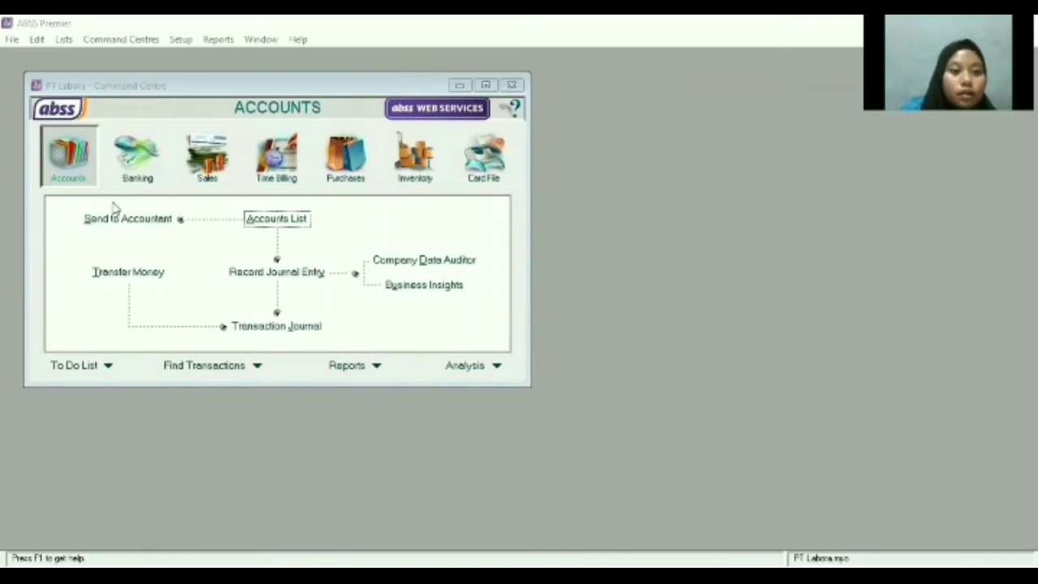
left_click(285, 225)
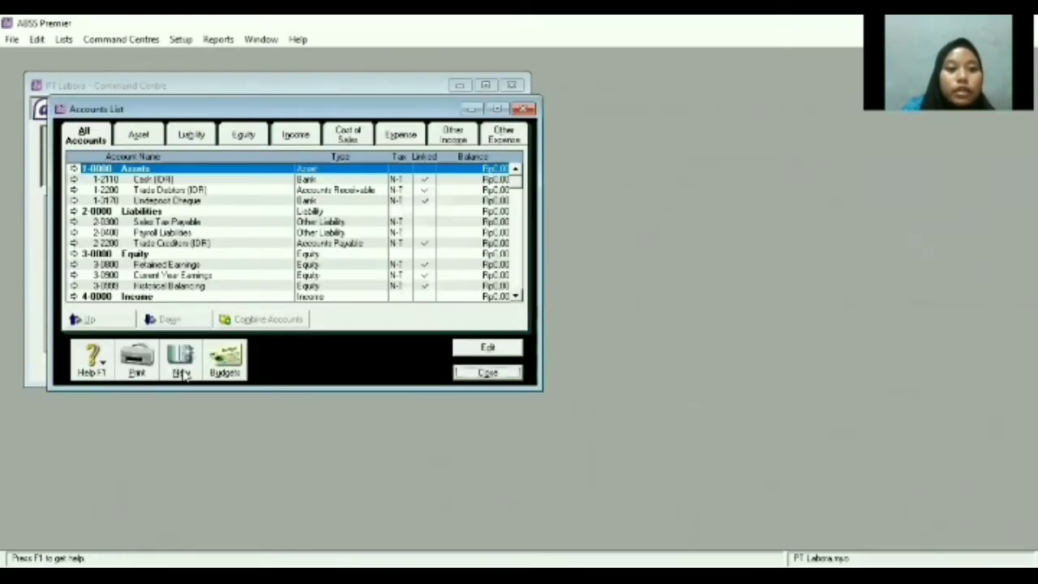
left_click(186, 375)
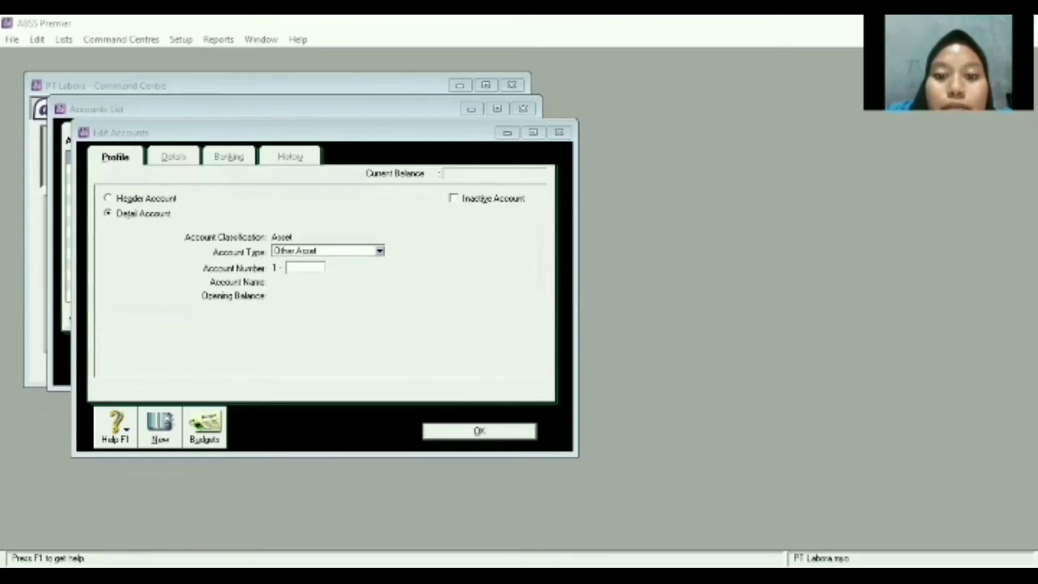
left_click(232, 259)
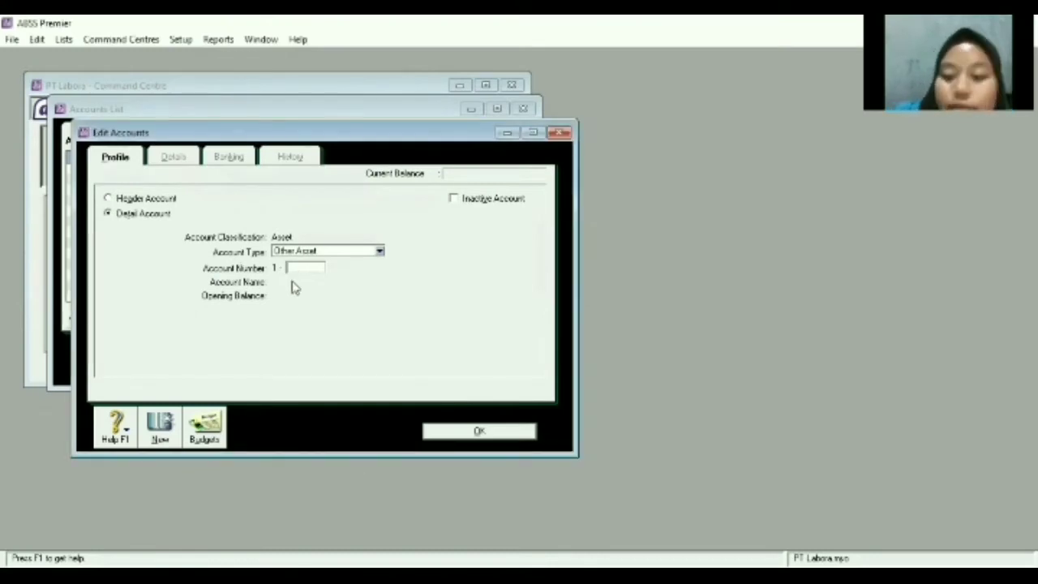
type("1110")
key("Tab")
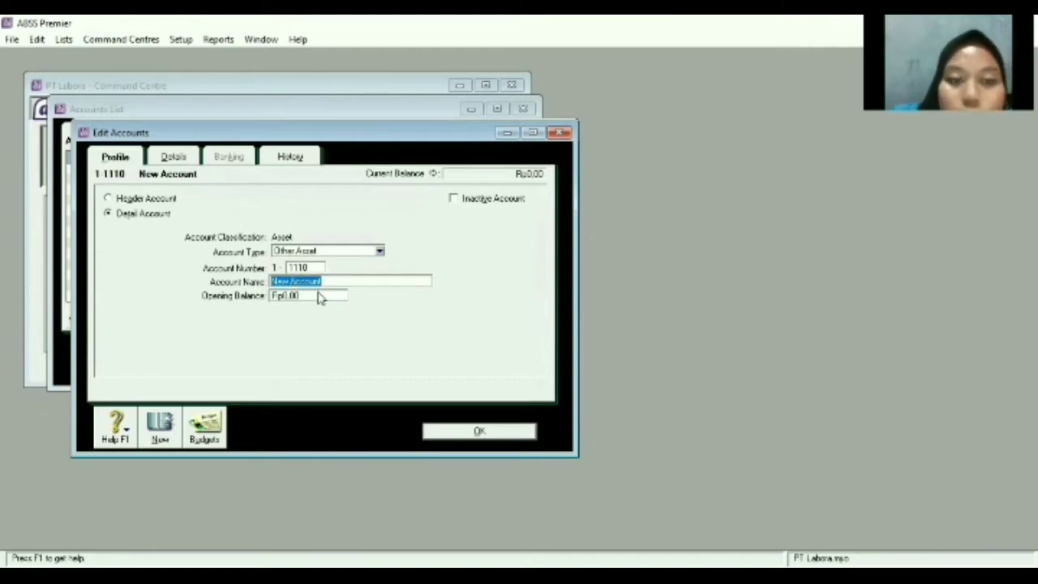
Replace the default name with 'Store Equip - at cost'.
key("BackSpace")
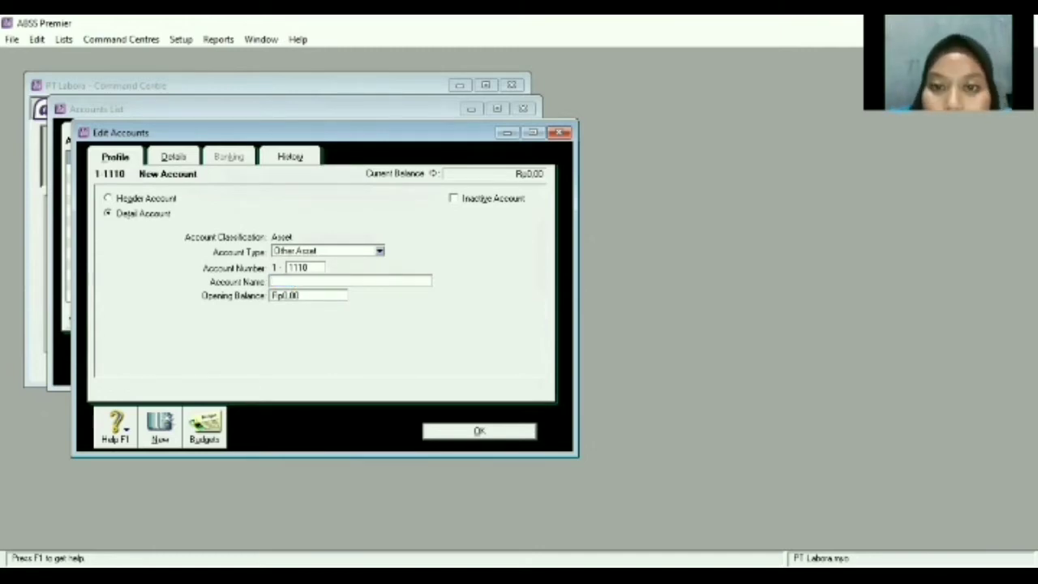
key("alt+Tab")
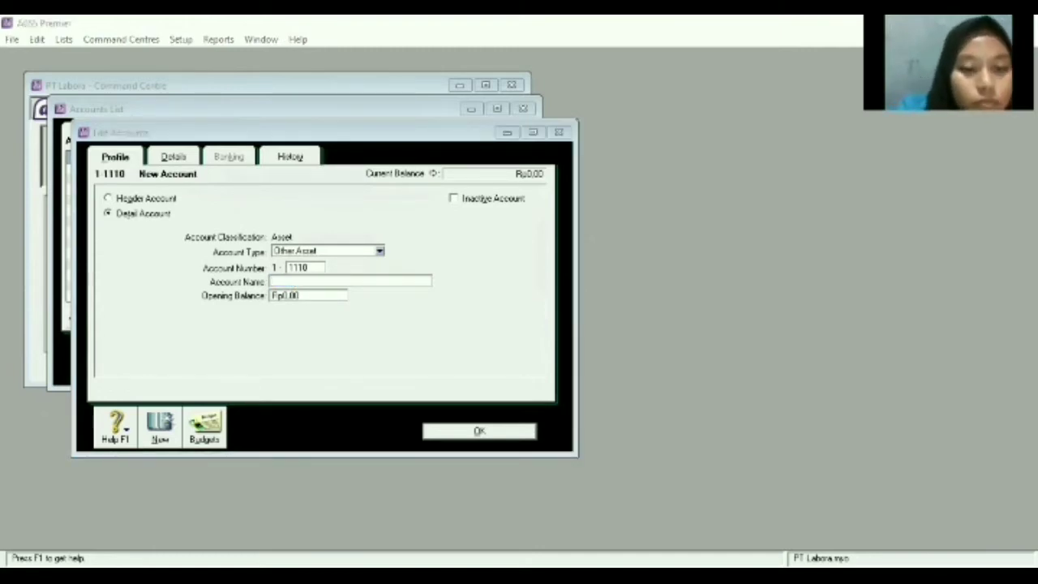
key("alt+Tab")
type("STO")
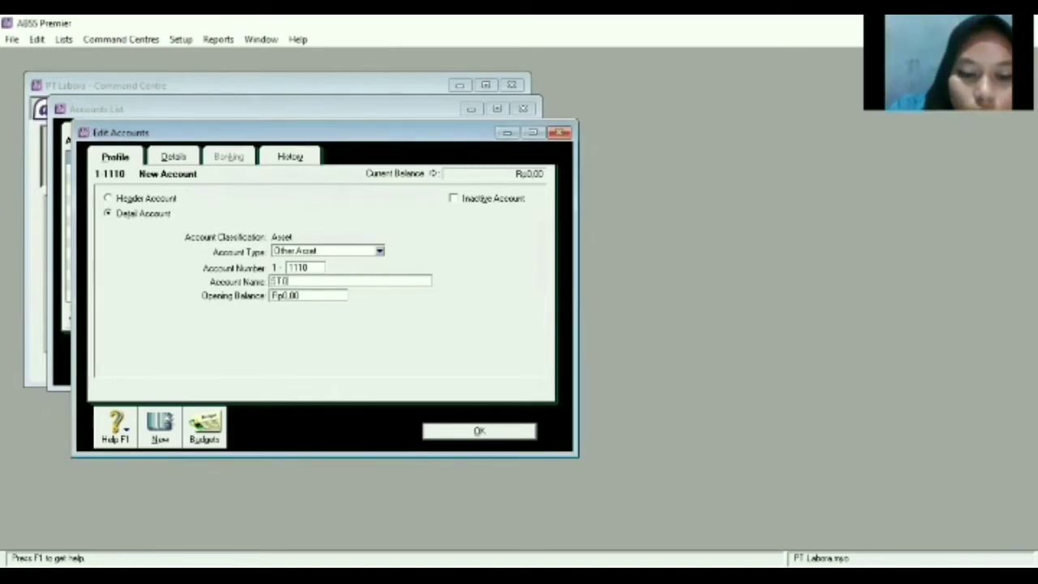
type("RE su")
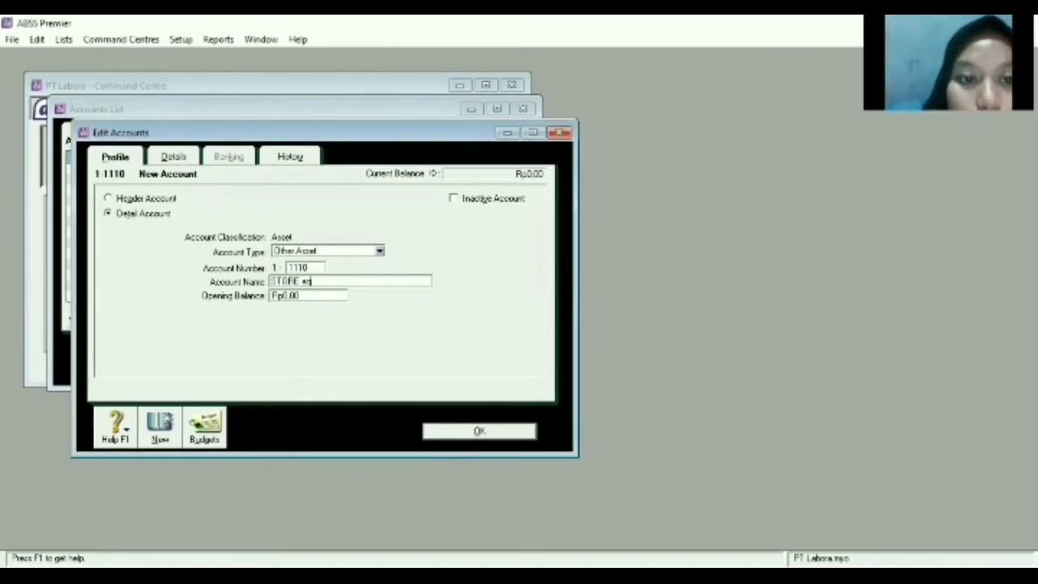
key("BackSpace")
key("BackSpace")
key("BackSpace")
key("BackSpace")
key("BackSpace")
key("BackSpace")
key("BackSpace")
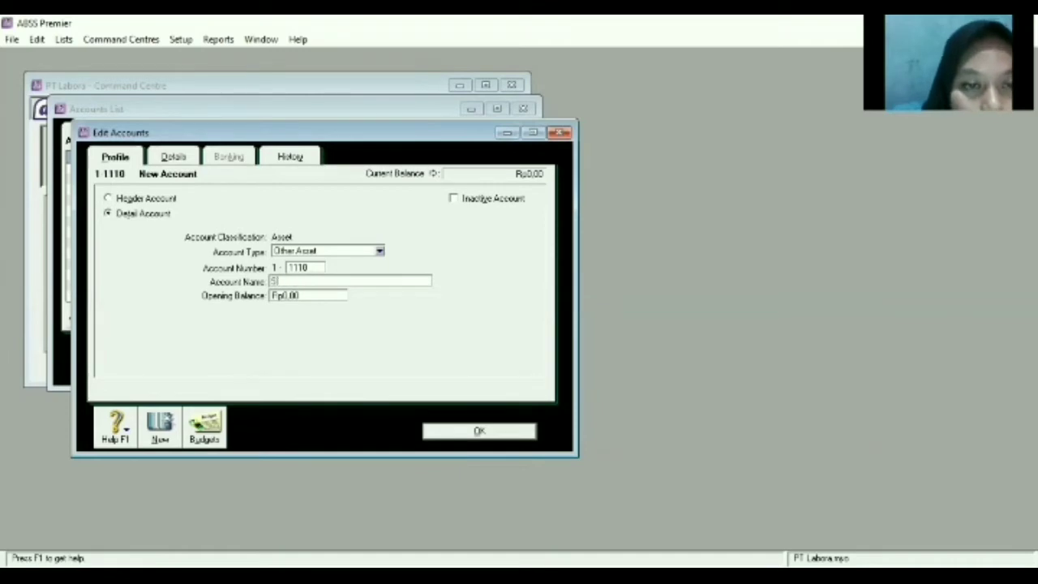
type("t")
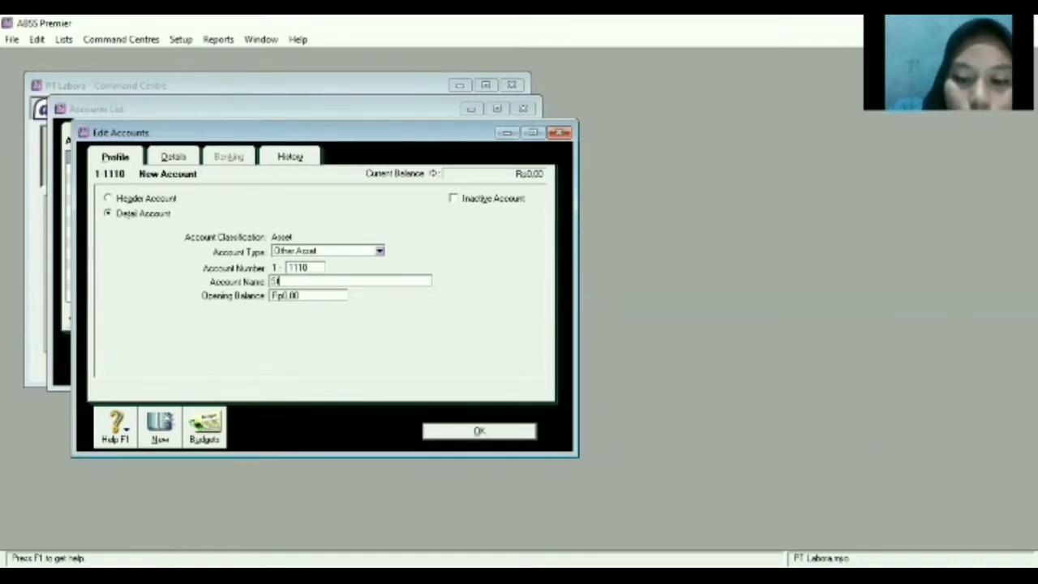
type("ore")
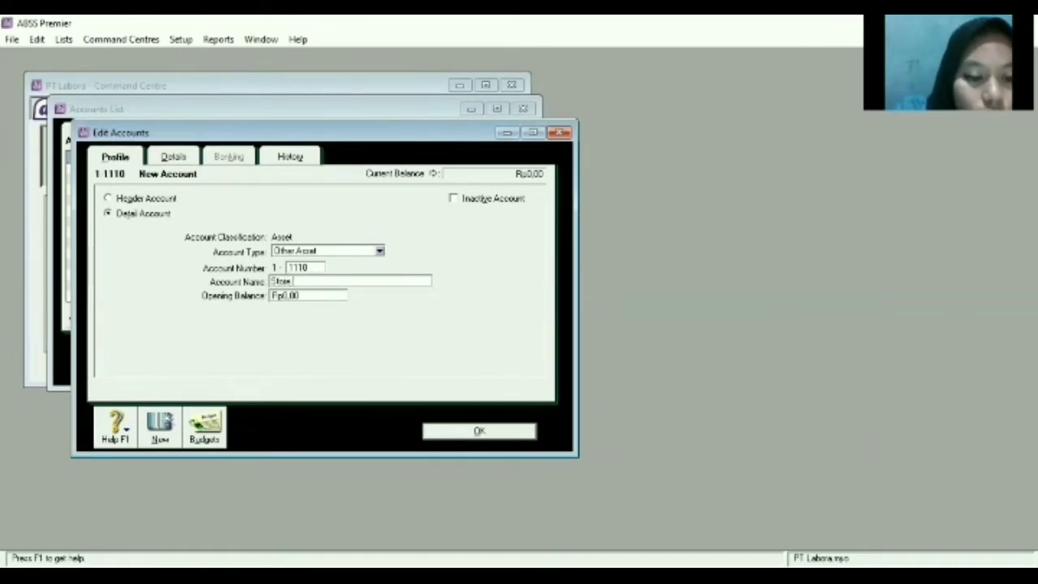
type(" Fquip -")
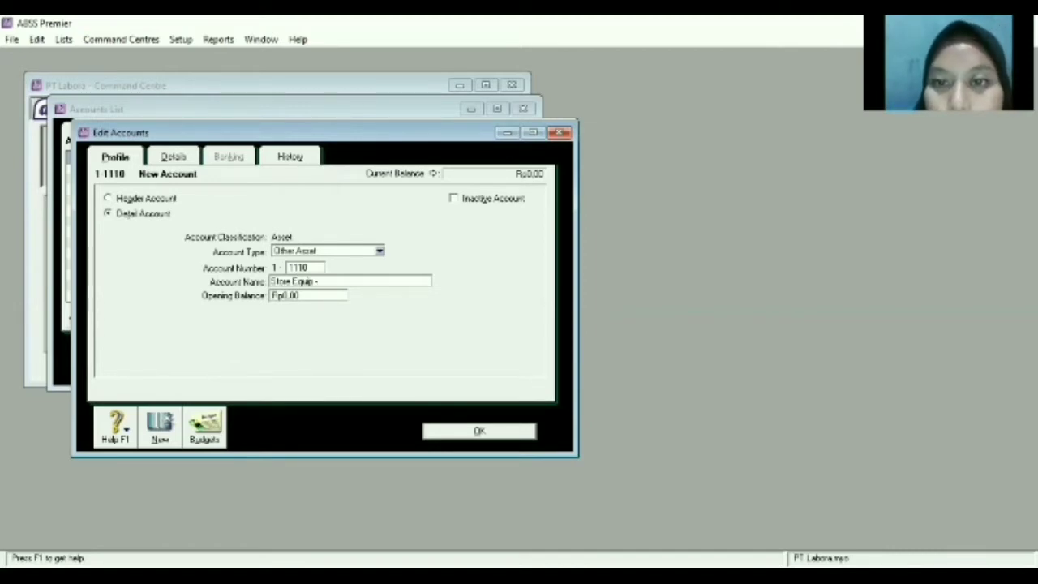
key("alt+Tab")
type("-")
key("alt+Tab")
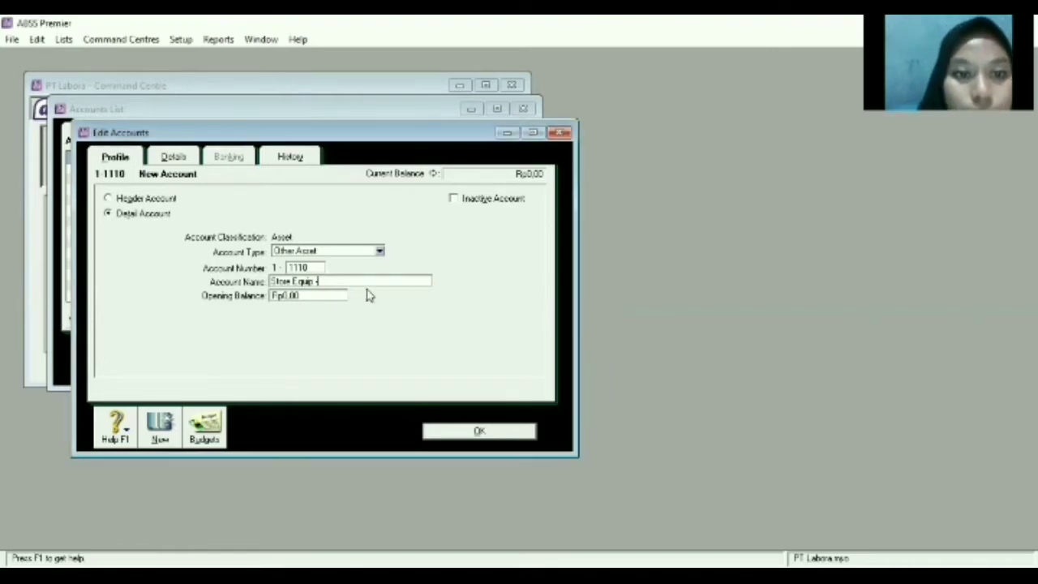
type("at cost")
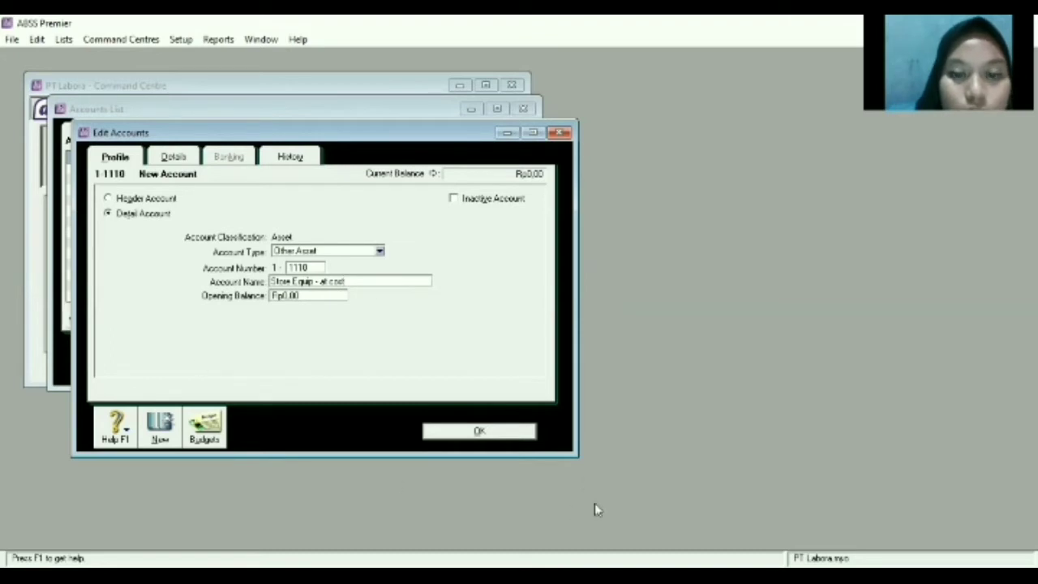
Save Store Equip - at cost and begin a new account numbered 1120.
left_click(164, 427)
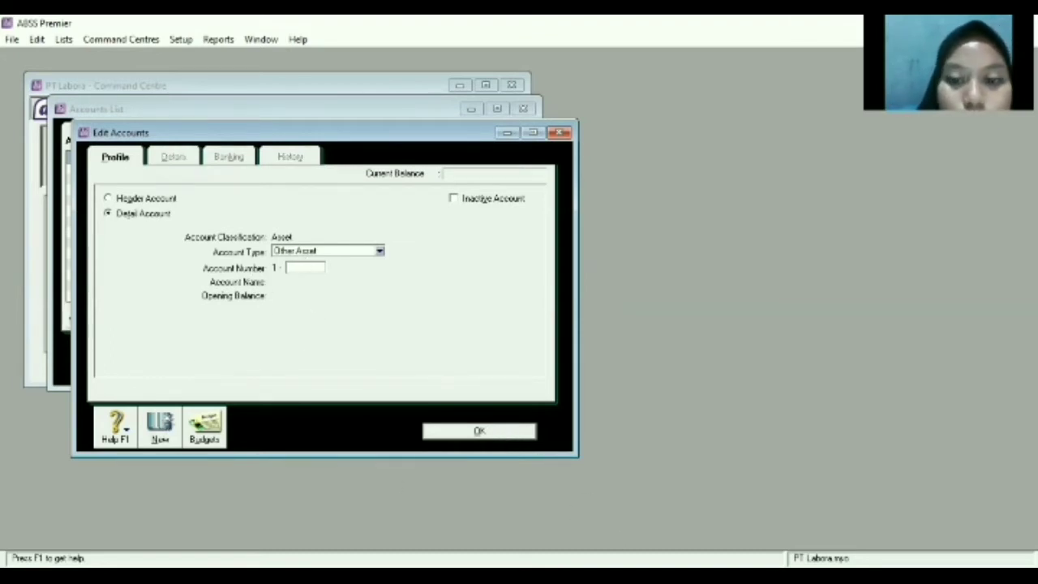
key("alt+Tab")
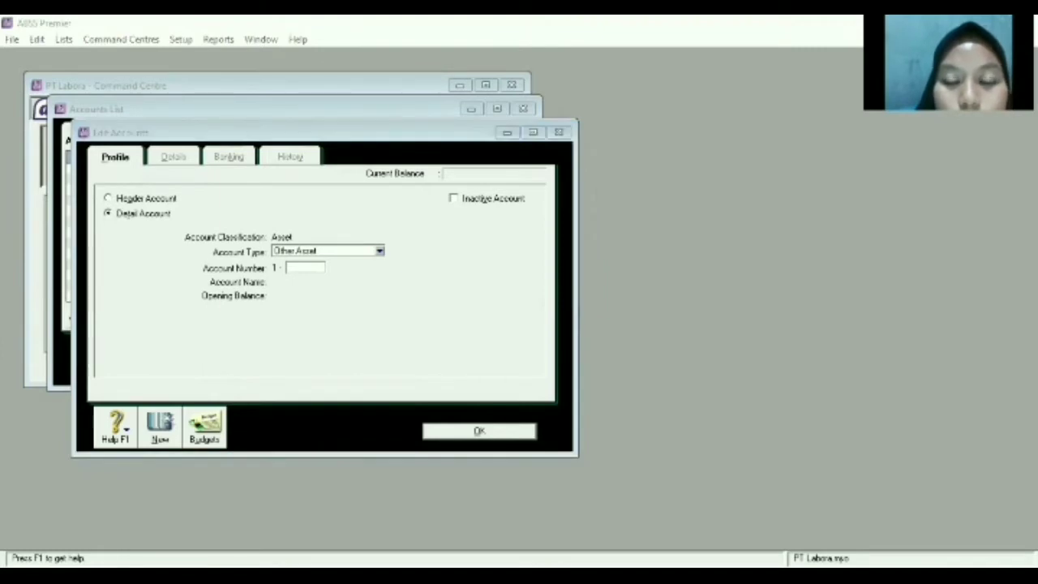
left_click(288, 283)
type("11")
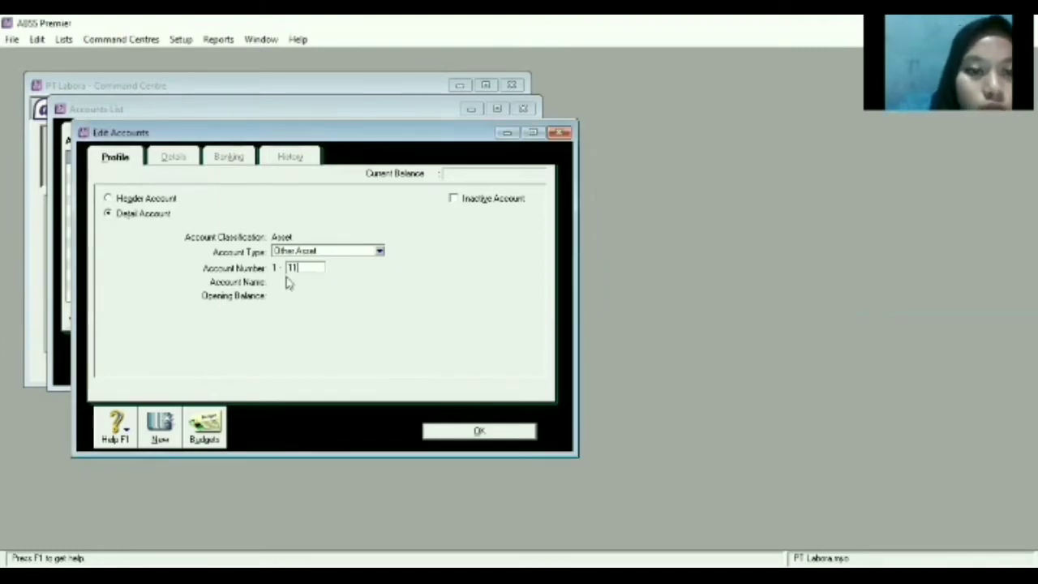
type("20")
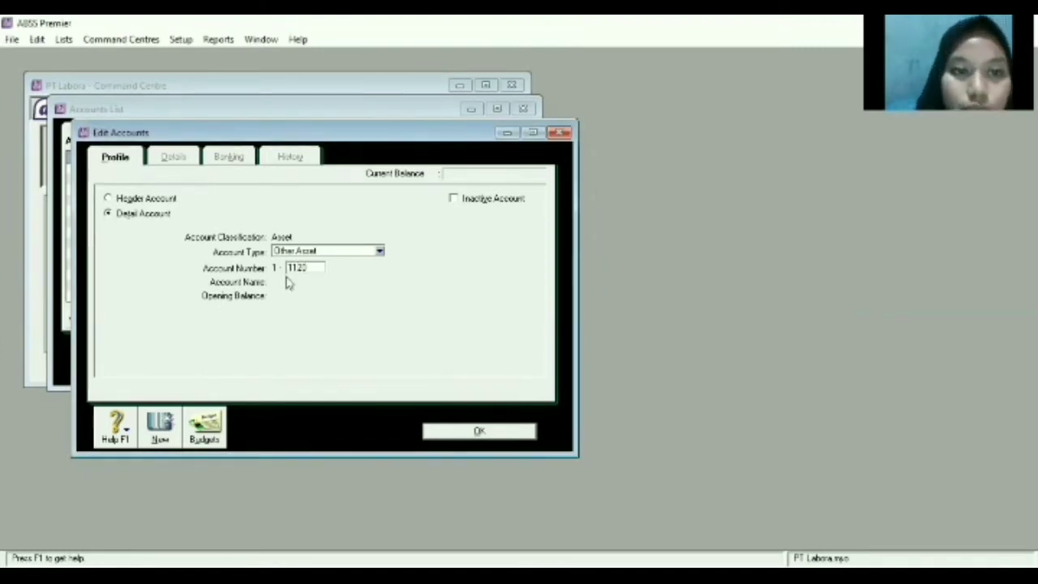
key("Tab")
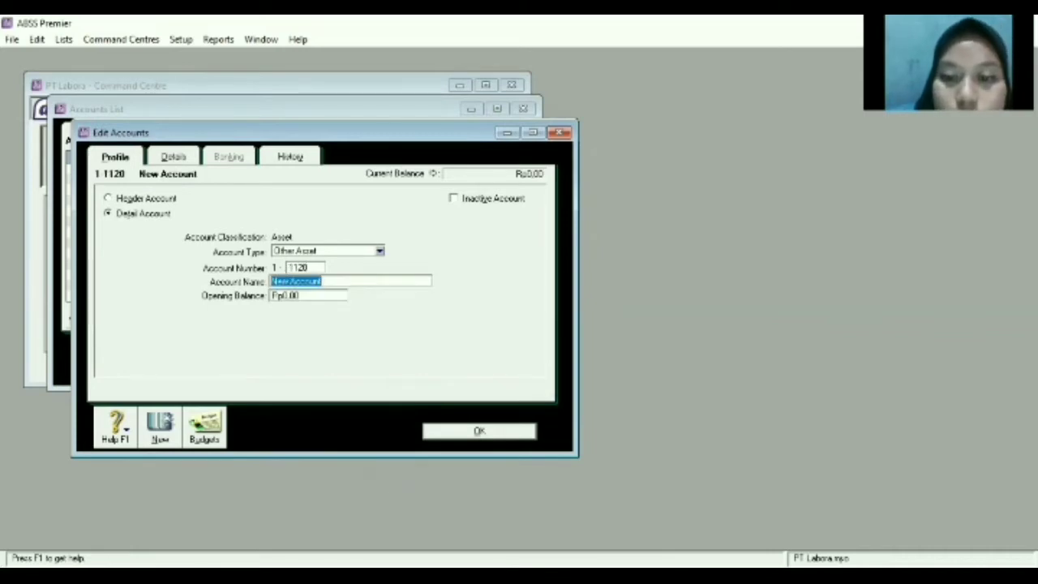
Name account 1-1120 'Store Equip - Accum Dep'n' and save it.
key("alt+Tab")
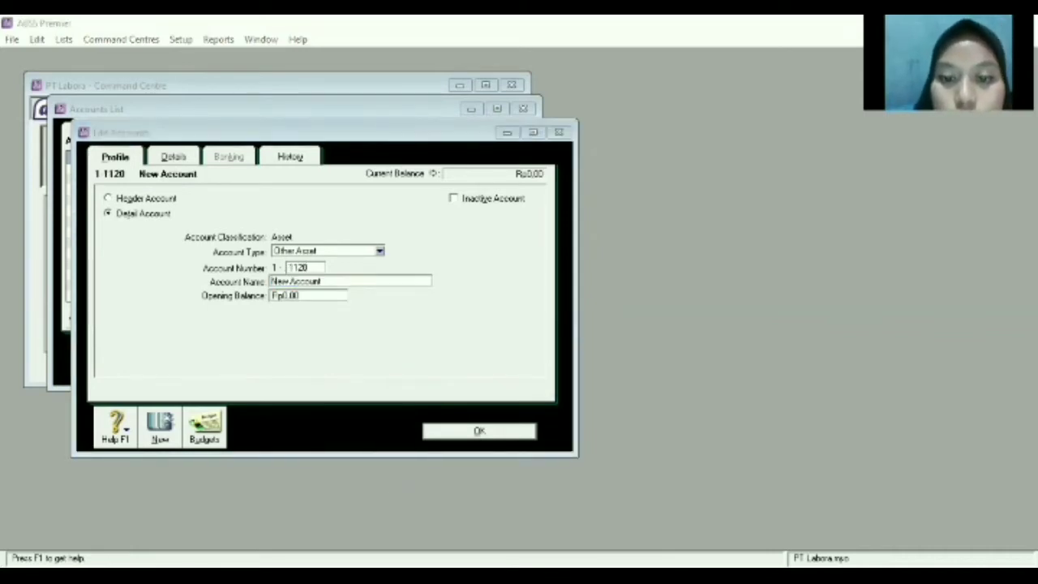
left_click(292, 392)
key("BackSpace")
type("s")
key("BackSpace")
type("S")
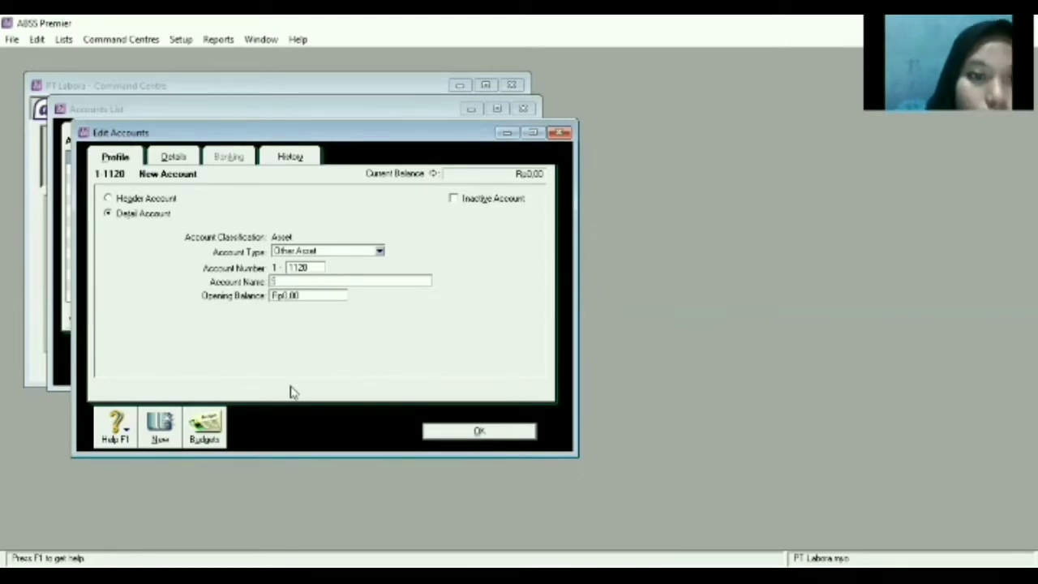
type("tore")
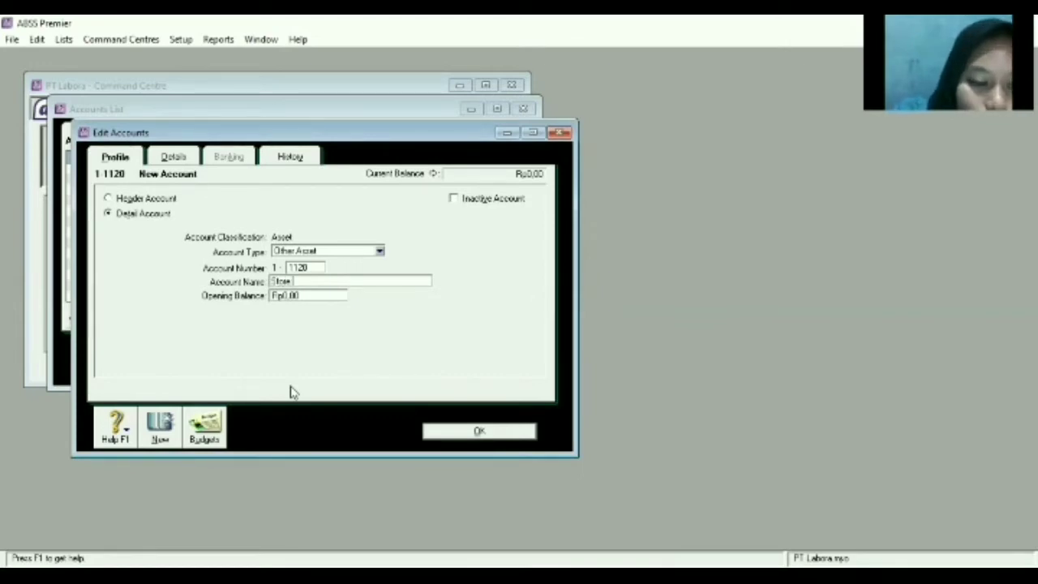
type(" Equip -")
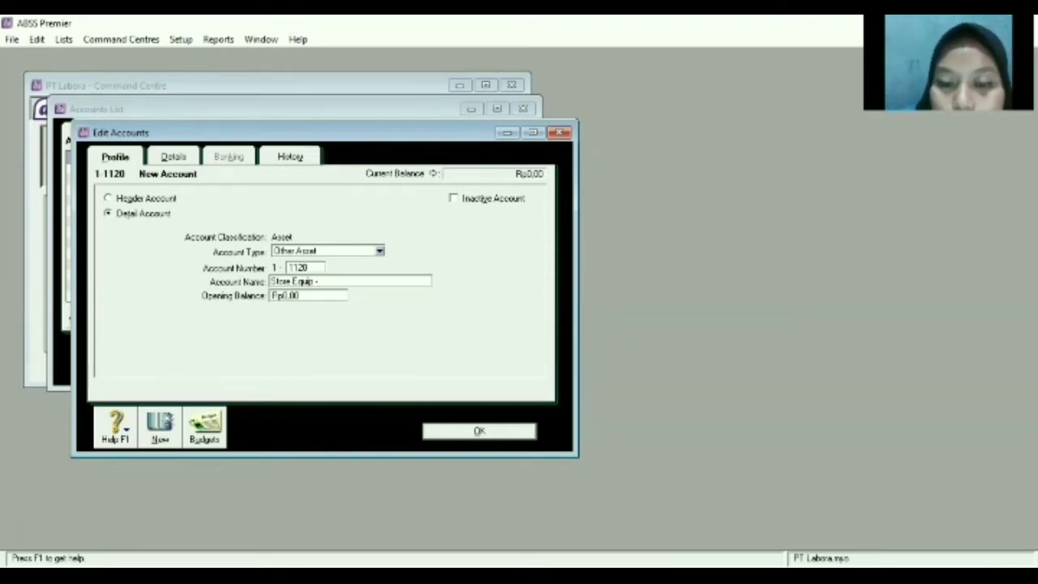
type("Accum Dep")
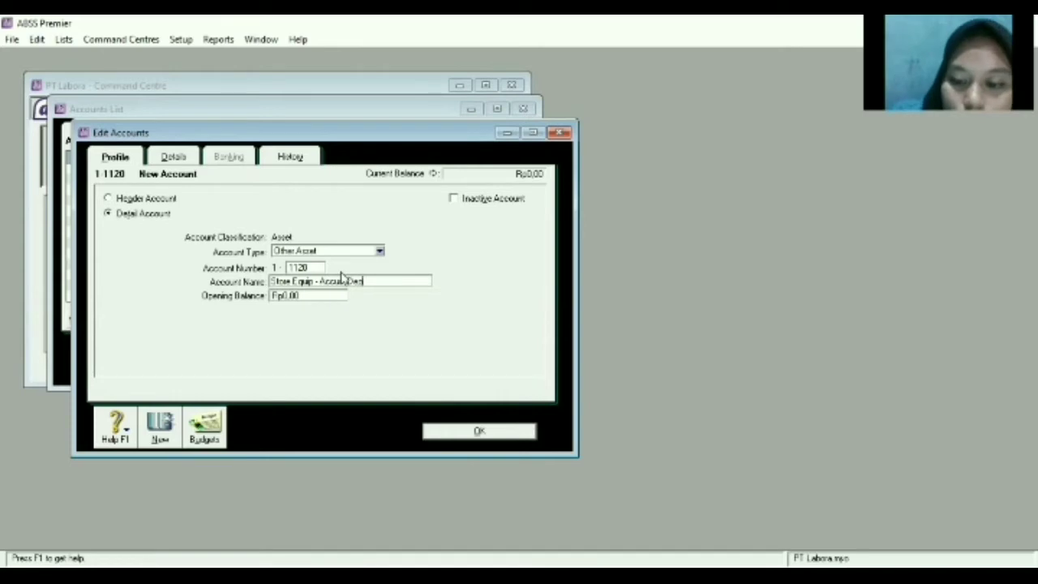
type("'n")
left_click(487, 430)
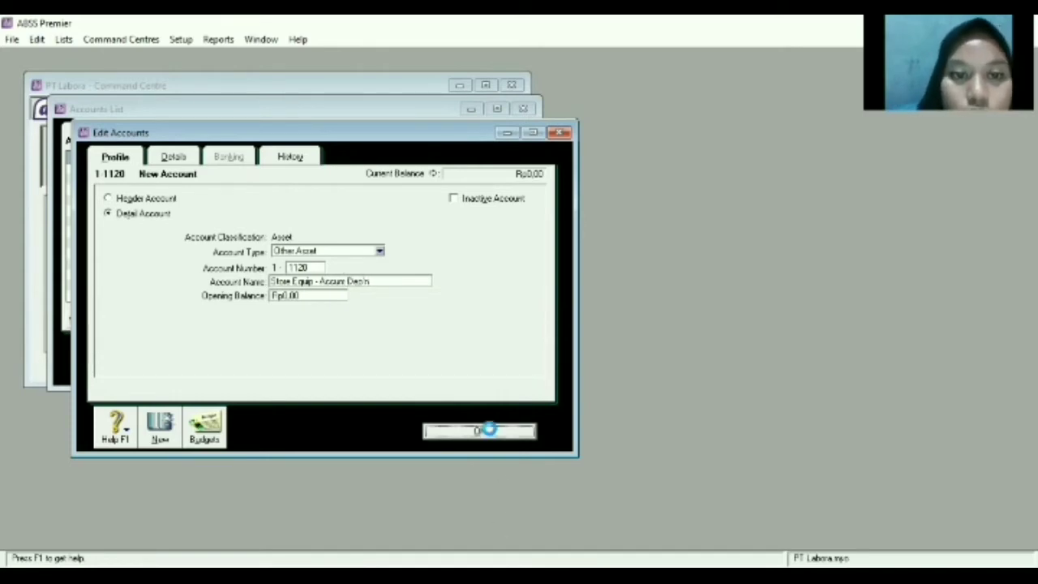
left_click(185, 359)
Number the new account 1610 and name it 'Office Equip - at cost'.
type("1610")
key("Tab")
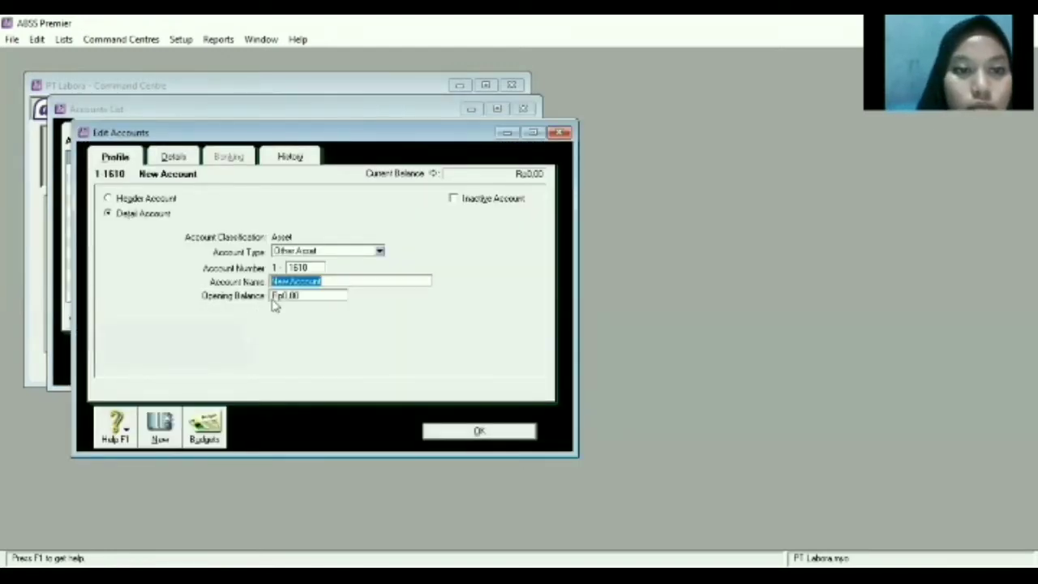
key("BackSpace")
type("O")
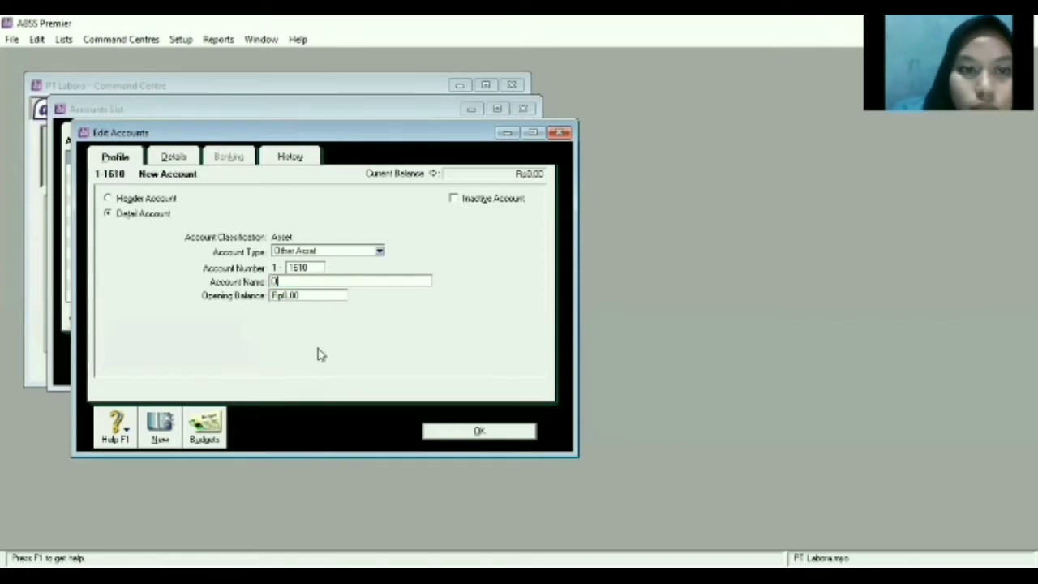
type("thice")
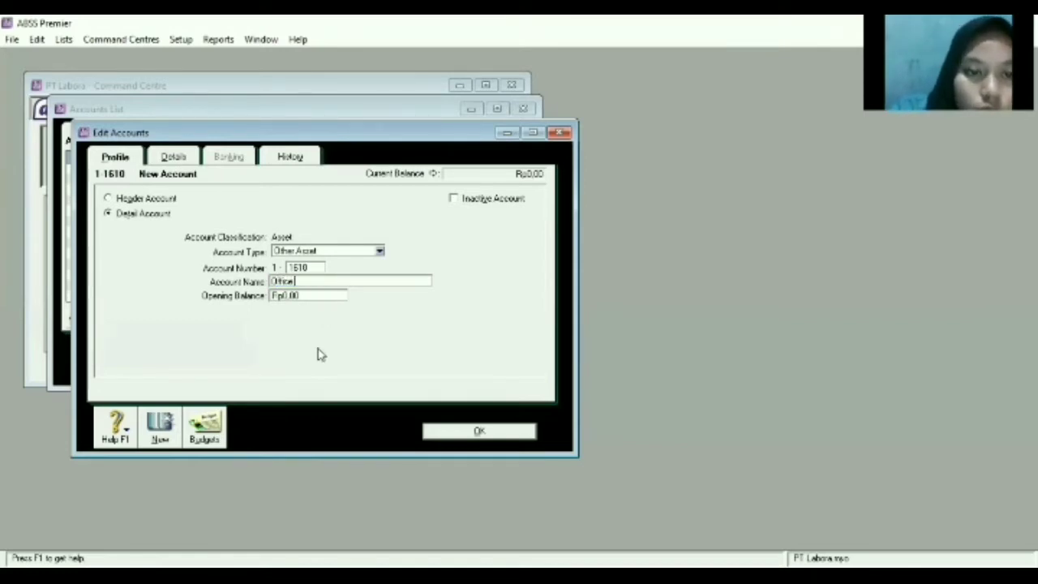
type(" Equip")
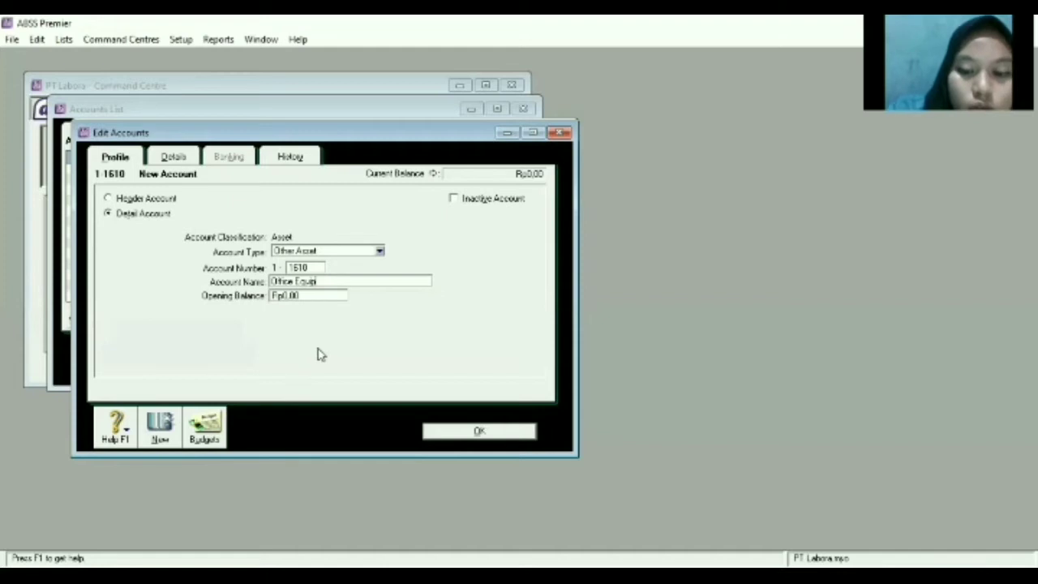
type(" - At cost")
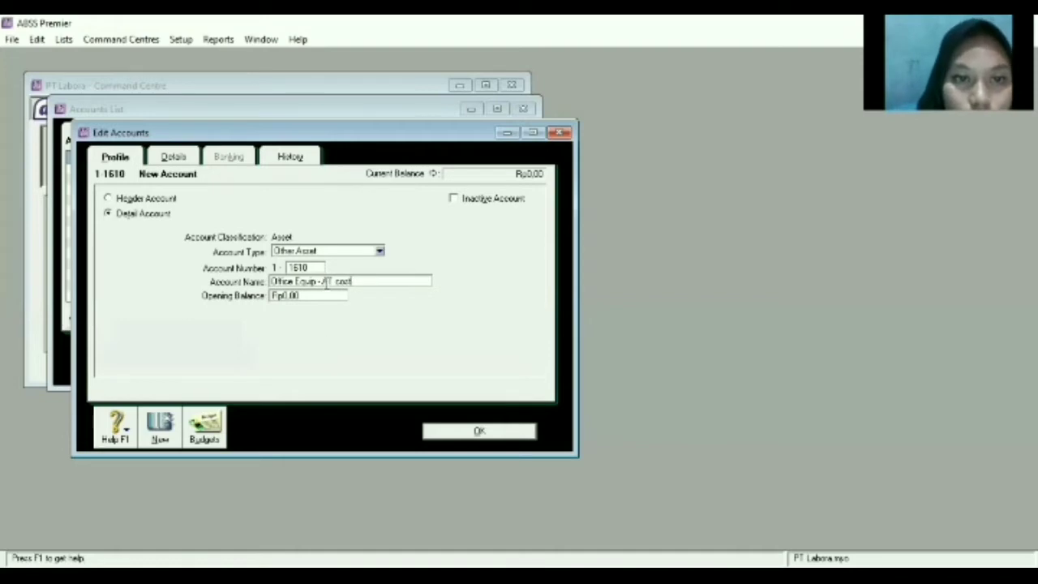
key("BackSpace")
key("BackSpace")
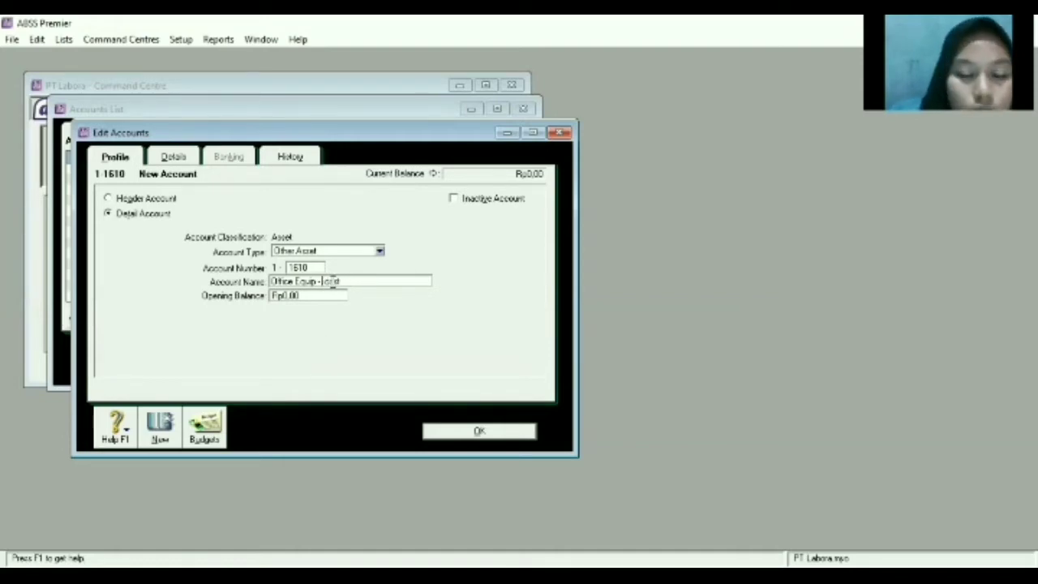
type("at")
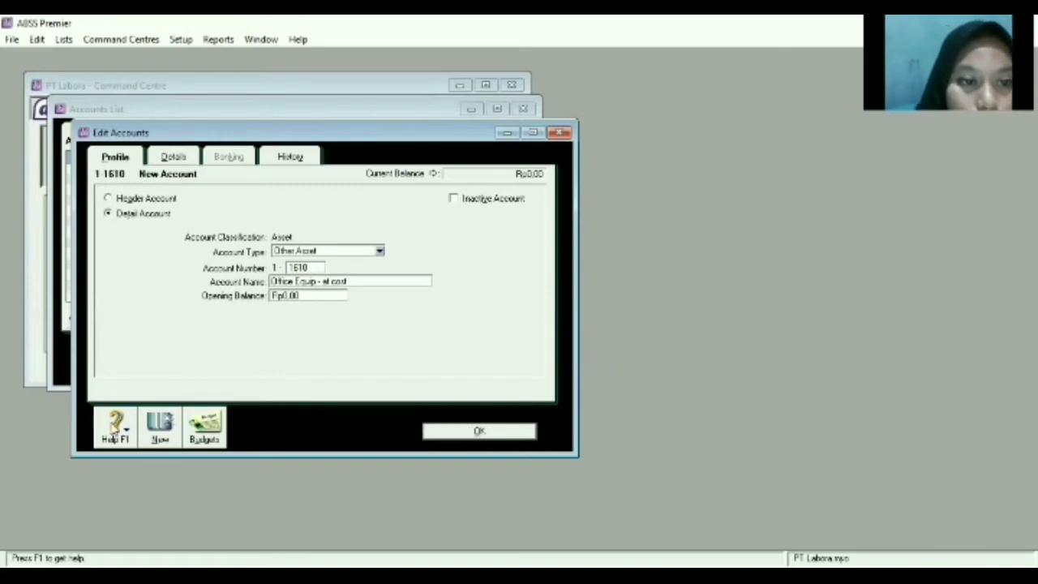
Save Office Equip - at cost, then create and save 1-1620 'Office Equip - Accum Dep'n'.
left_click(158, 428)
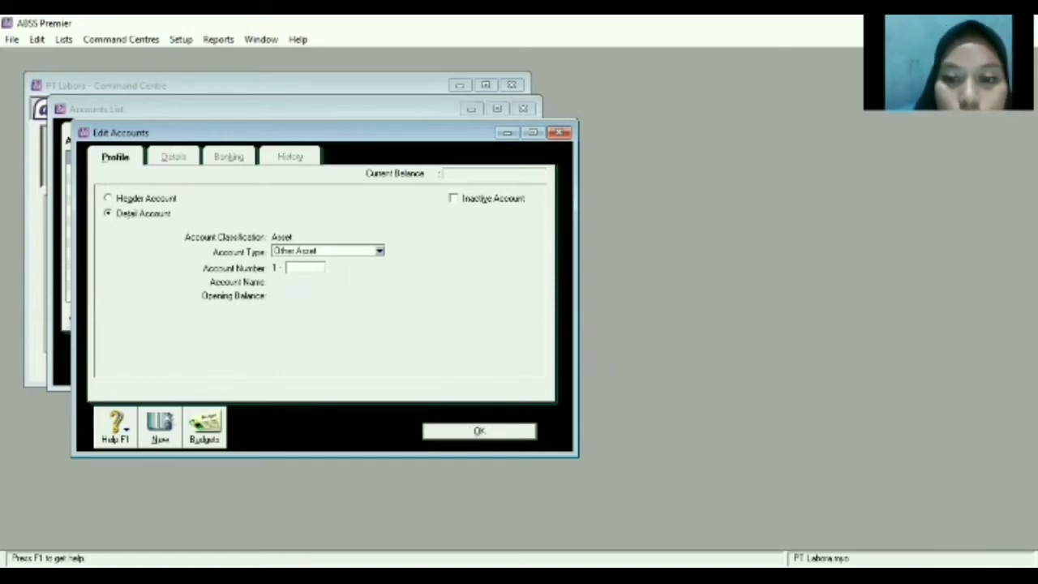
type("1620")
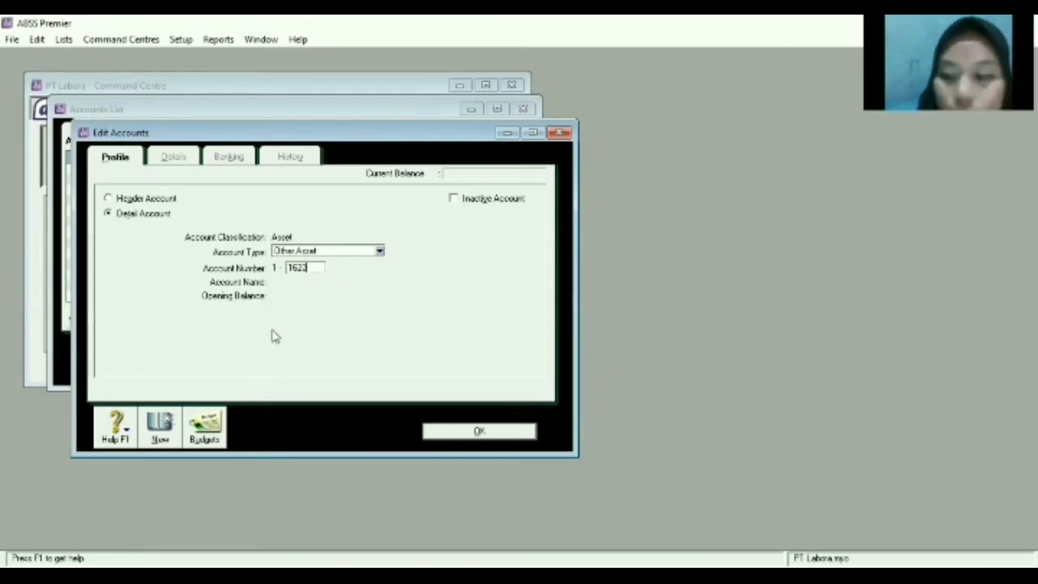
key("Tab")
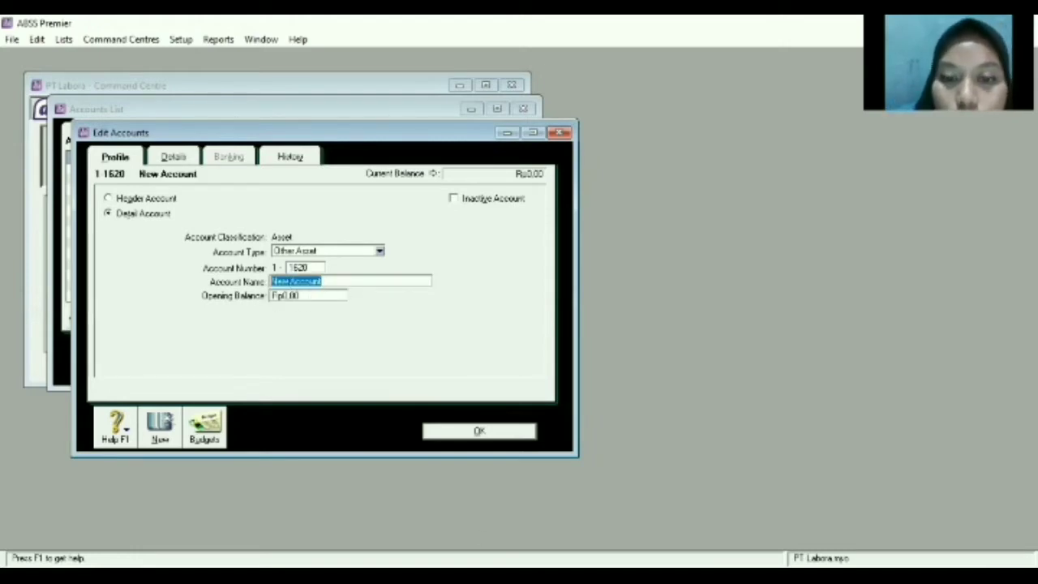
key("alt+Tab")
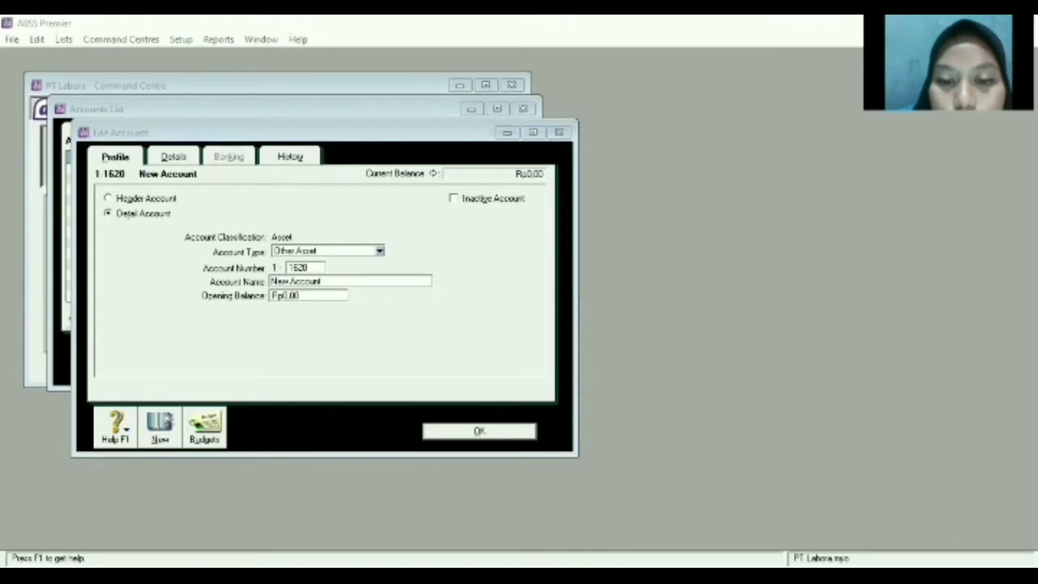
left_click(320, 262)
key("BackSpace")
type("O")
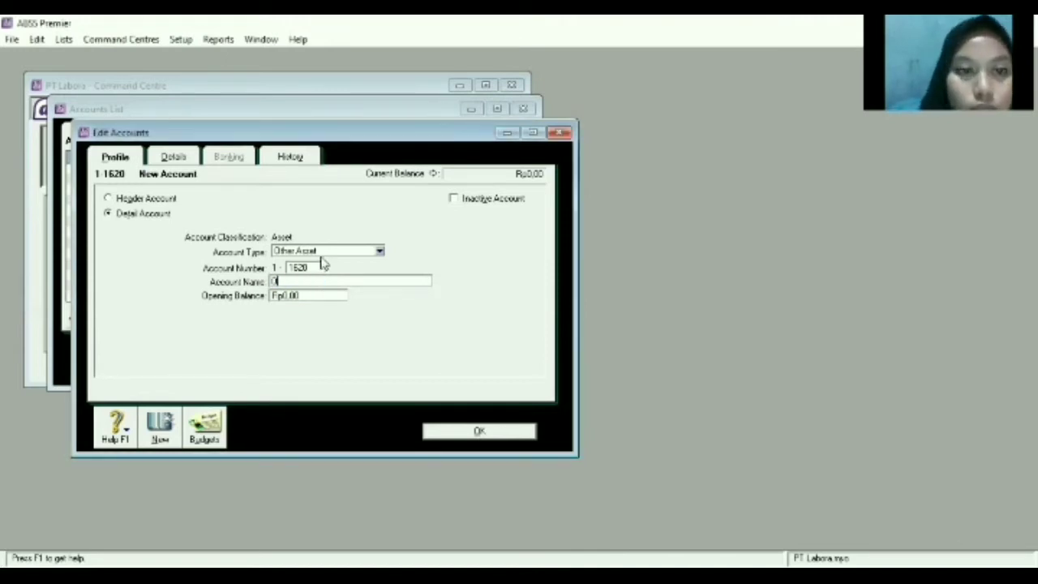
type("thice E")
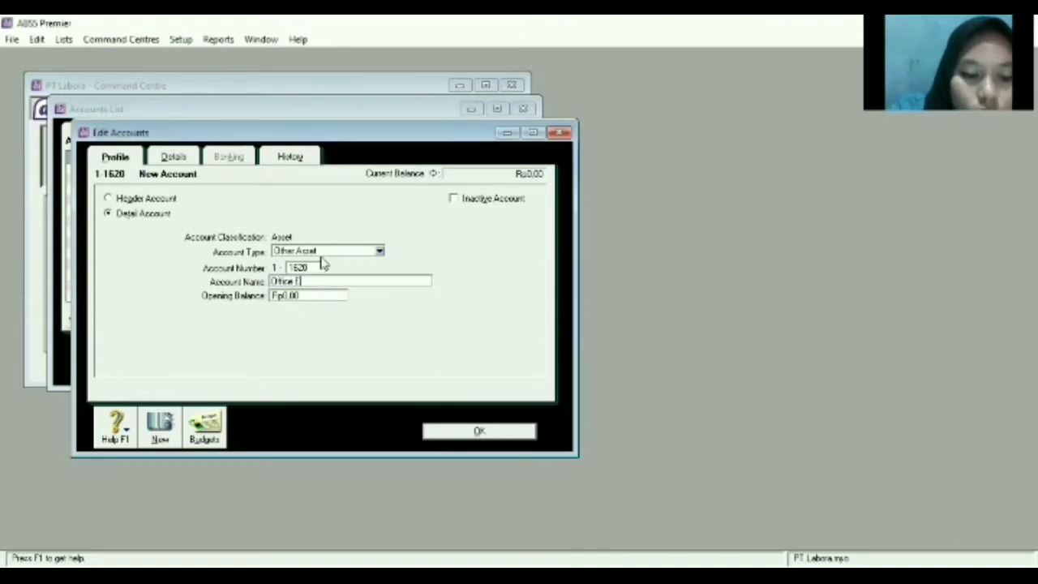
type("quip -")
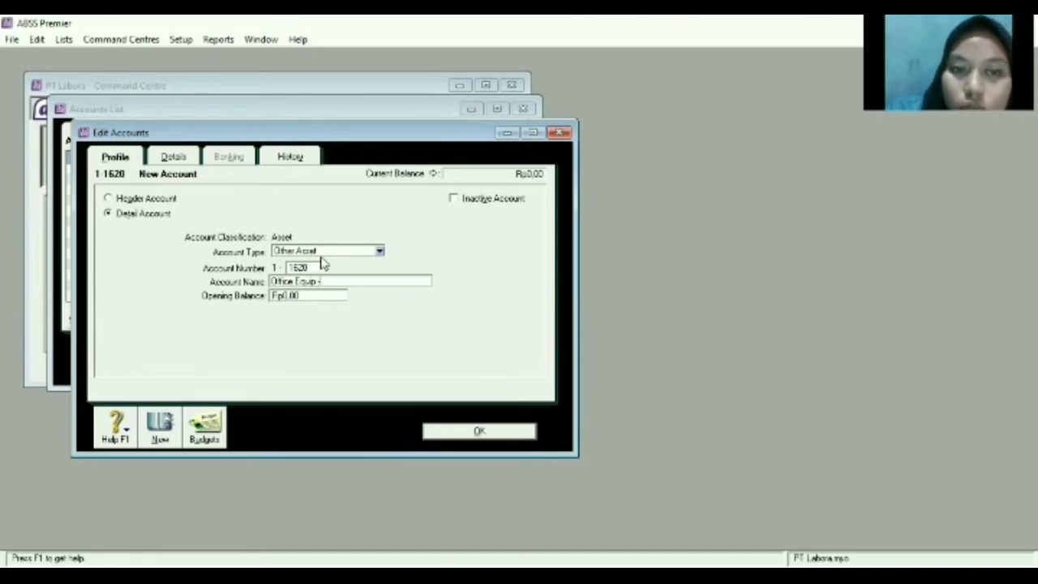
key("alt+Tab")
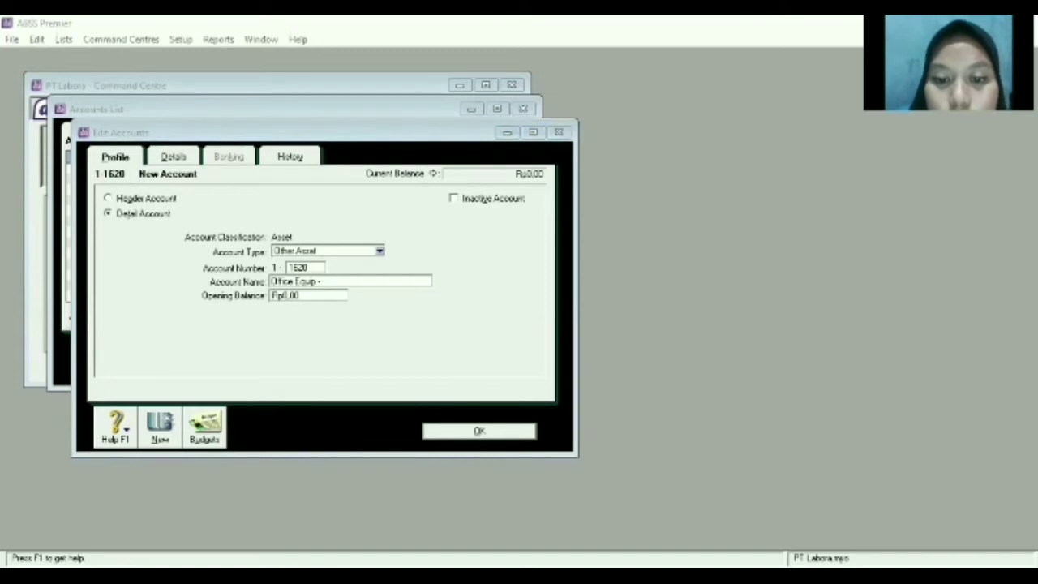
left_click(433, 390)
type("Ac")
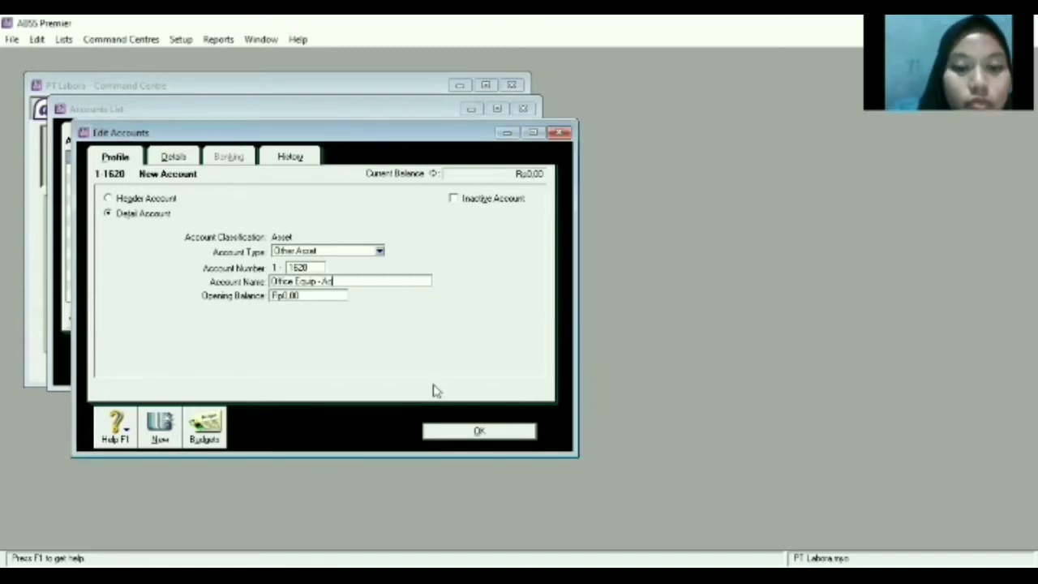
type("cum D")
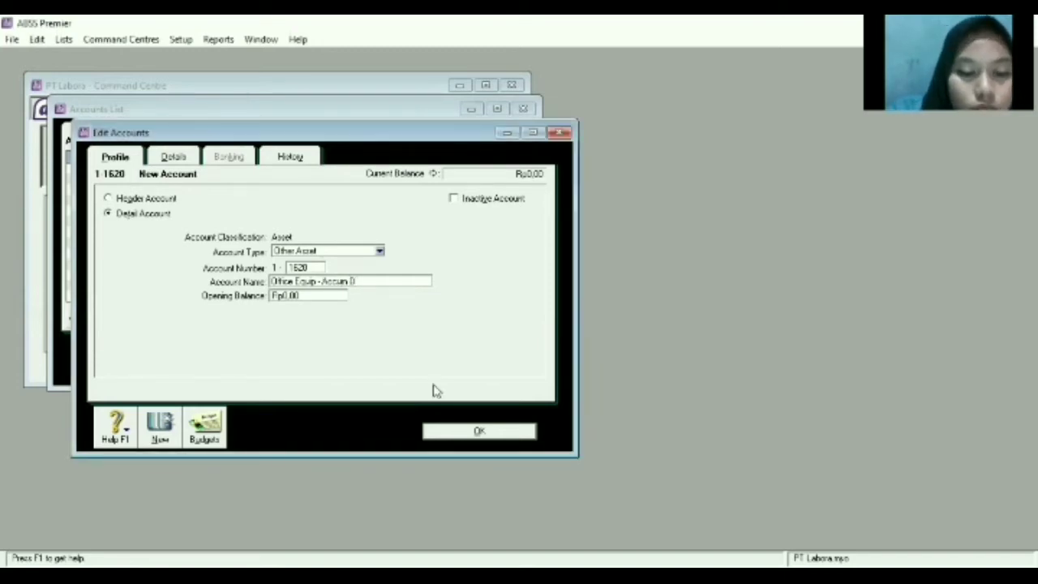
type("ep'n")
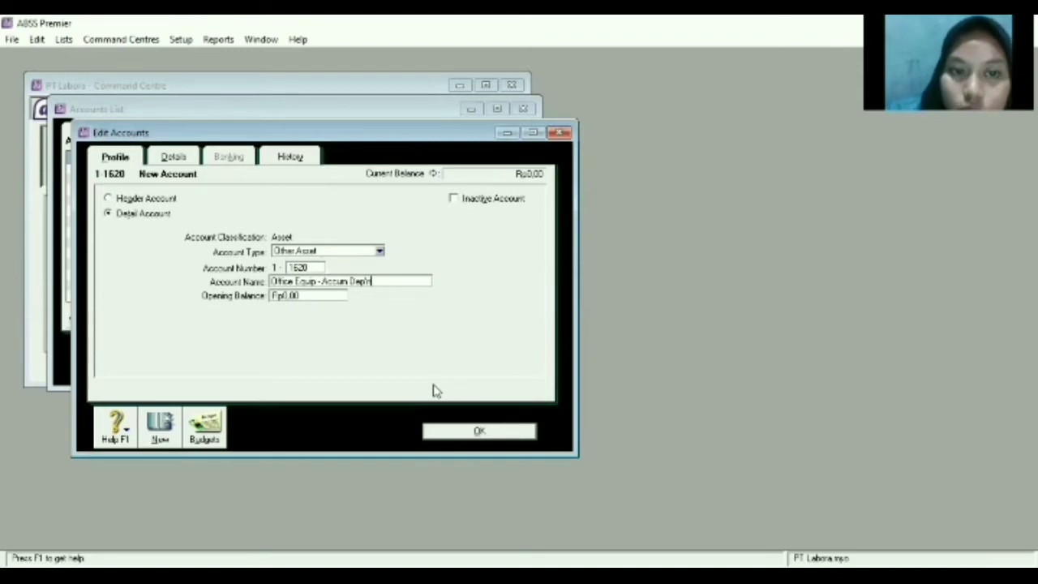
left_click(160, 427)
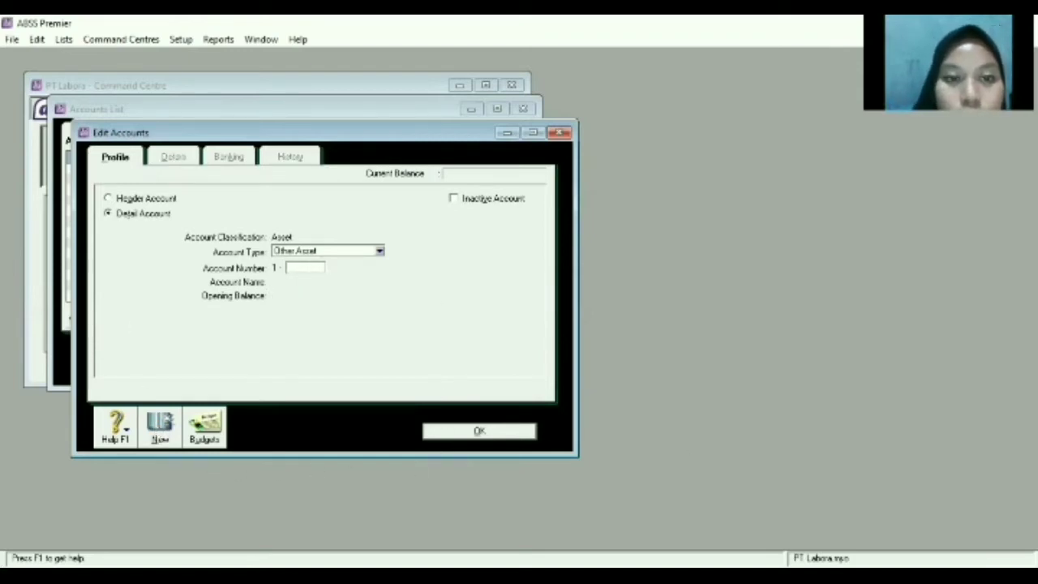
Set the new account's type to Bank.
key("alt+Tab")
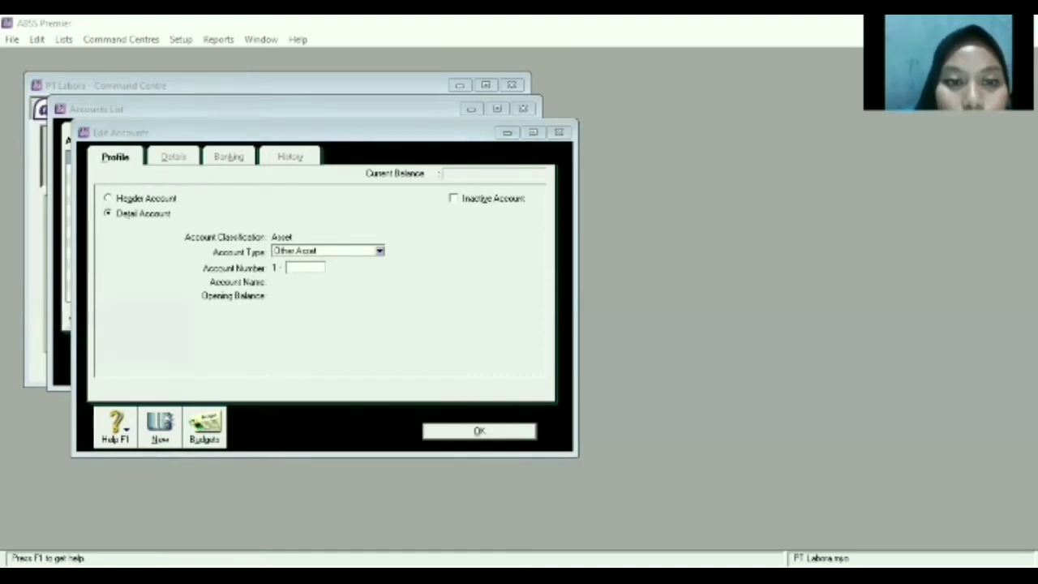
key("alt+Tab")
left_click(378, 250)
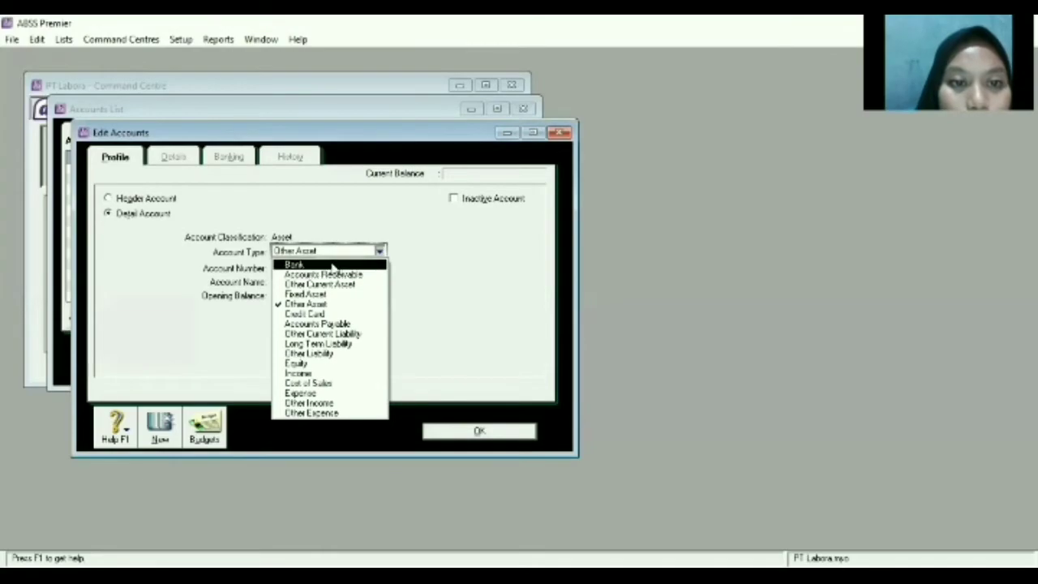
left_click(331, 265)
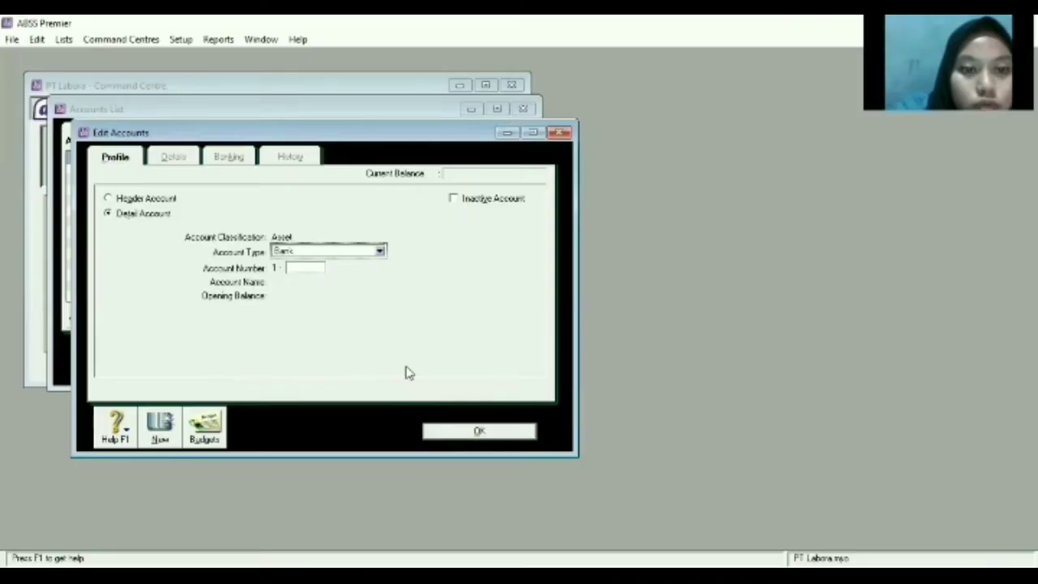
Number the Bank account 2120 and name it 'Cash (USD)'.
left_click(301, 269)
type("2125")
key("Tab")
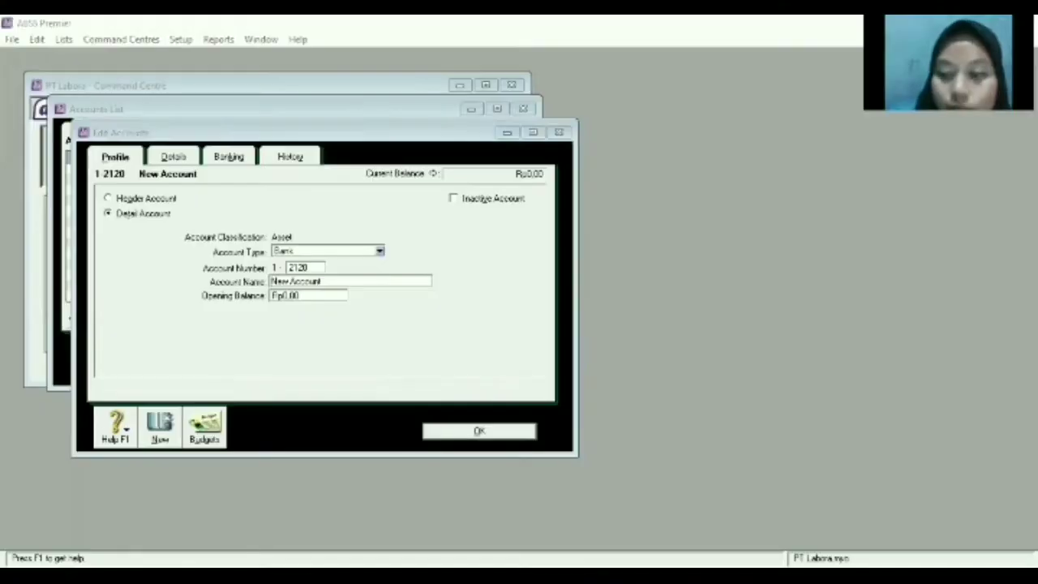
key("BackSpace")
type("Cash")
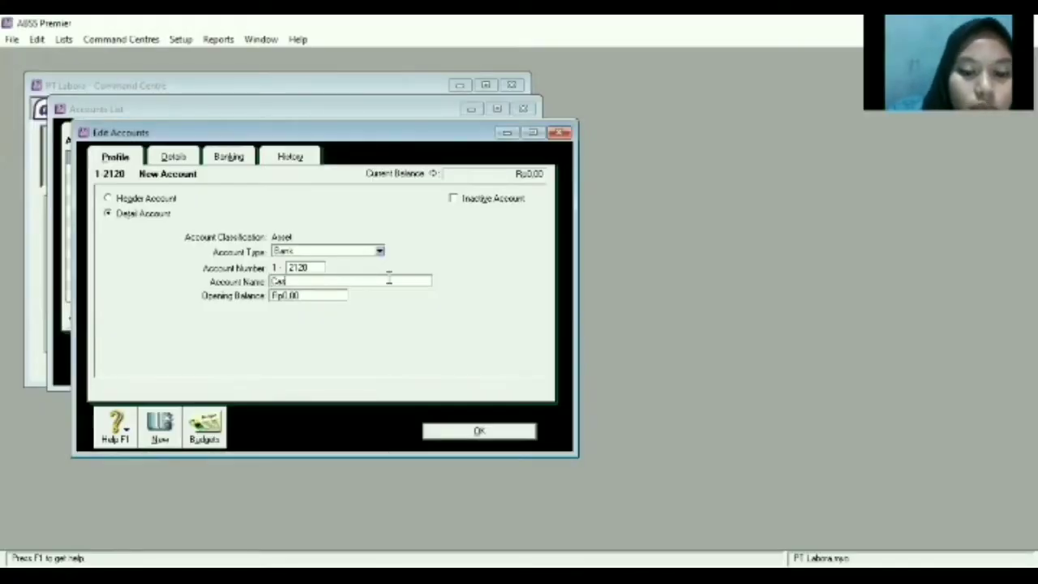
type(" (USD")
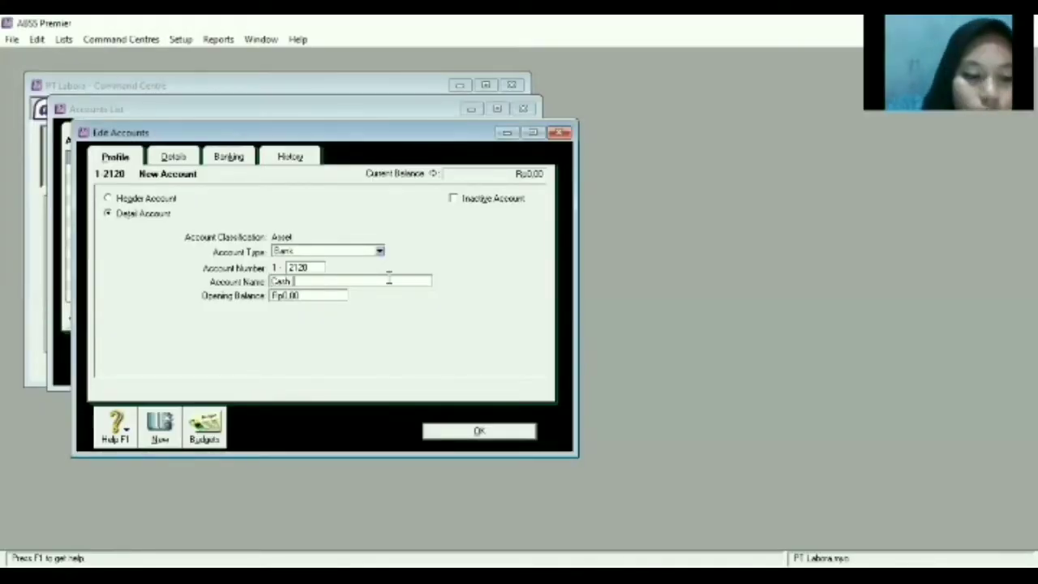
type(")")
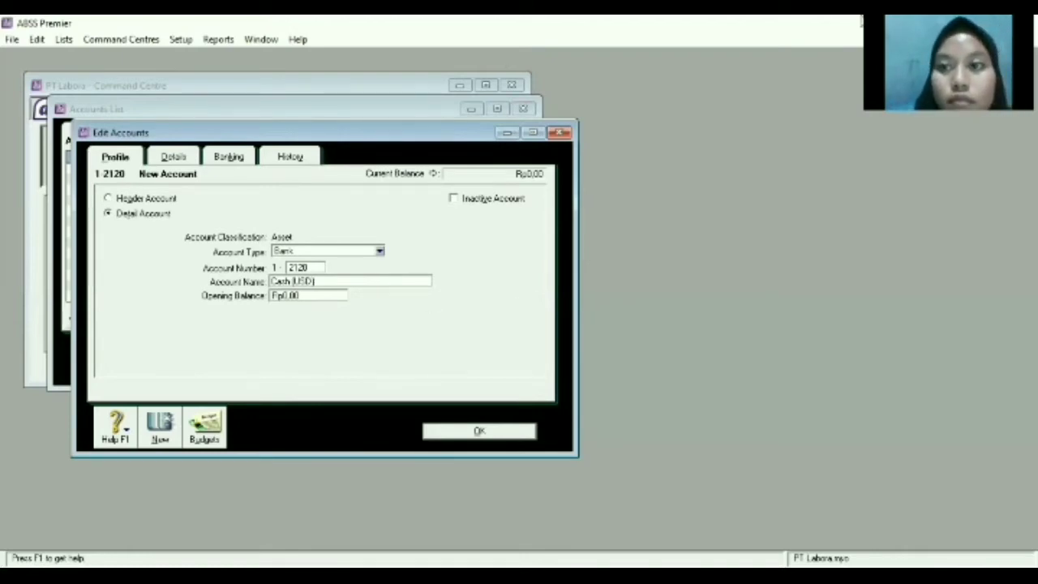
key("alt+Tab")
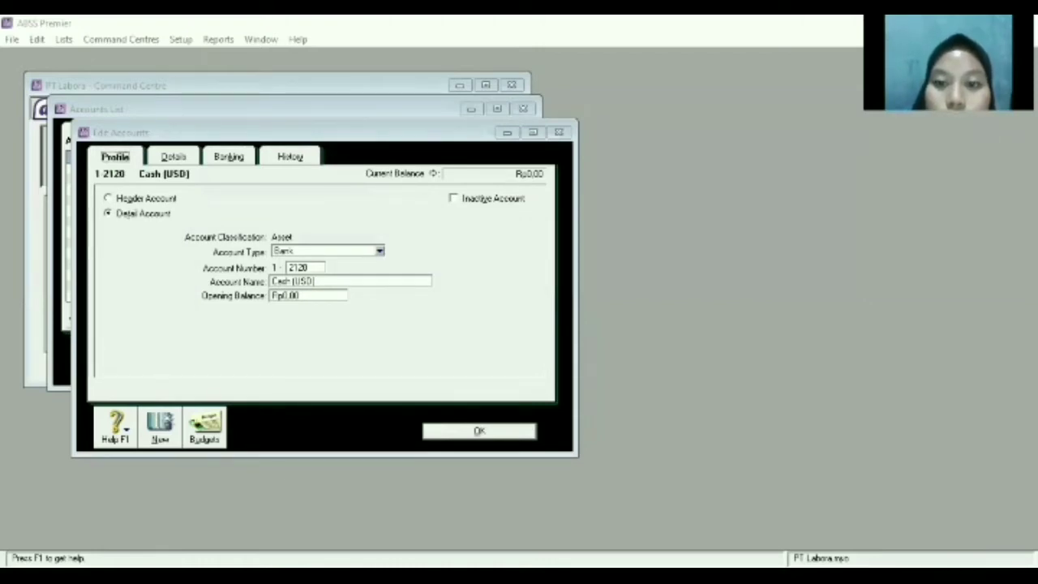
left_click(175, 156)
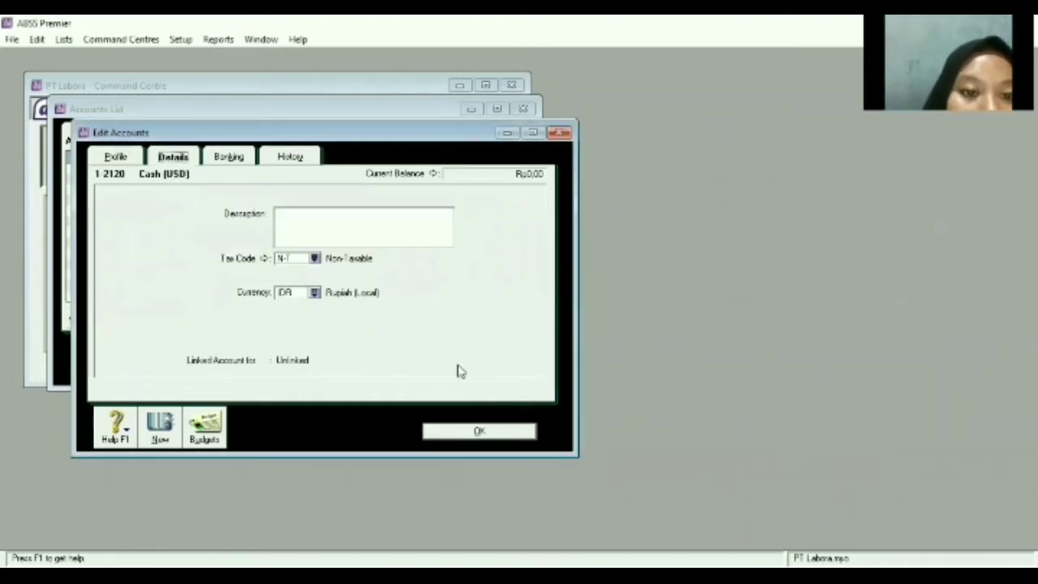
Set Cash (USD) to United States Dollars, accept the auto-created exchange account, and save.
left_click(314, 292)
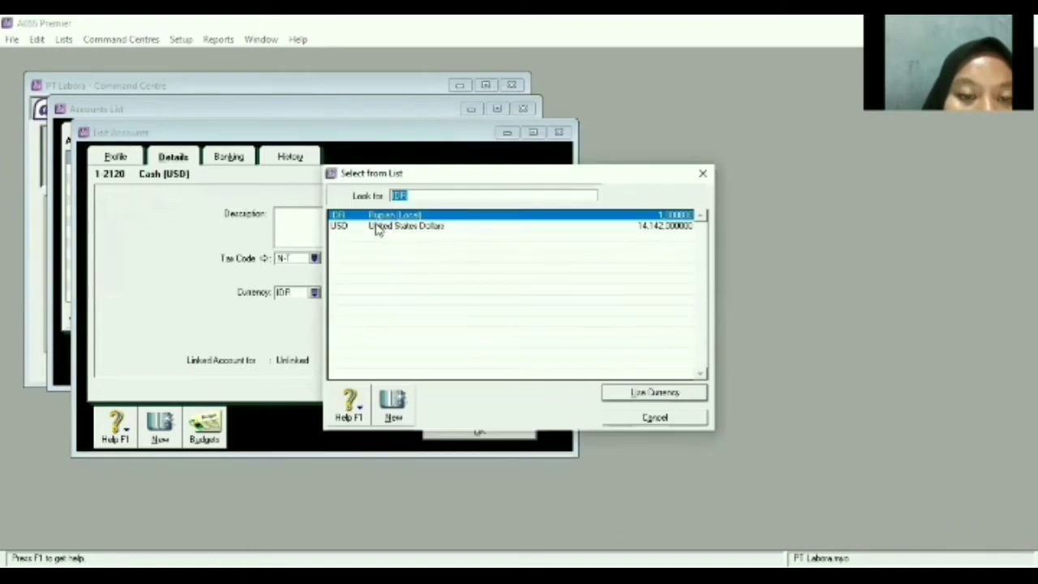
left_click(382, 230)
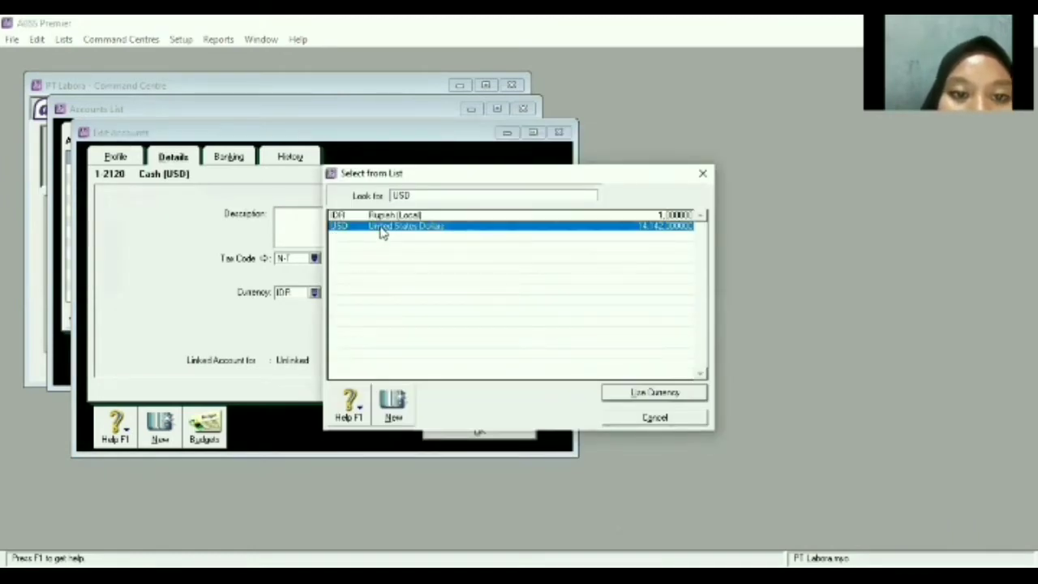
left_click(648, 395)
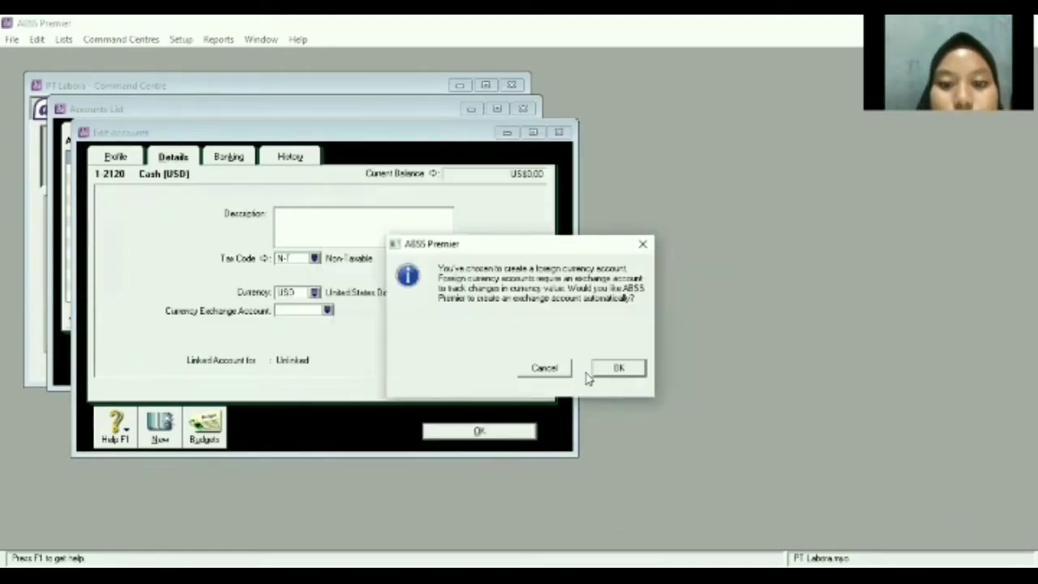
left_click(606, 365)
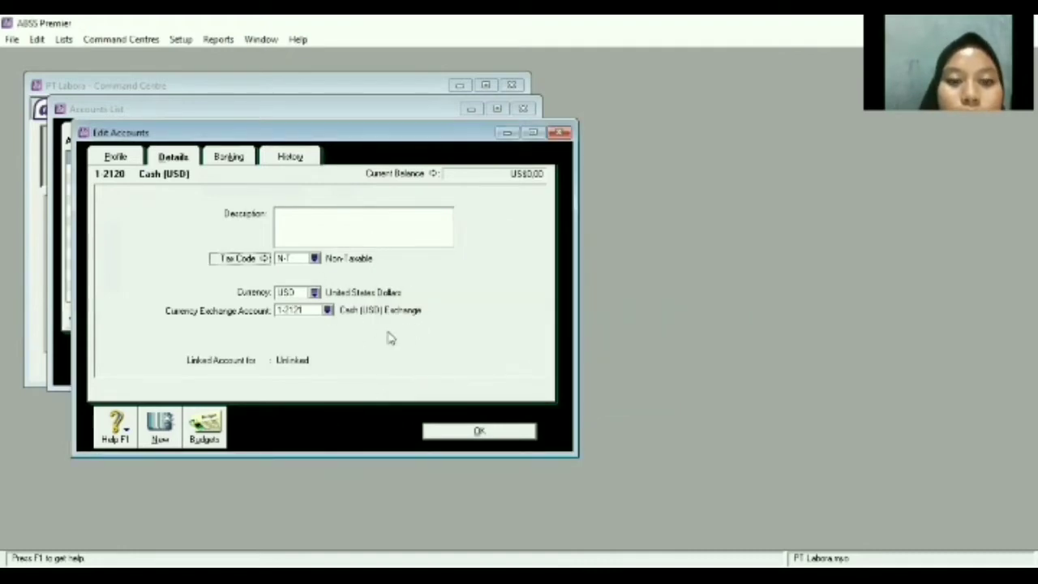
left_click(479, 432)
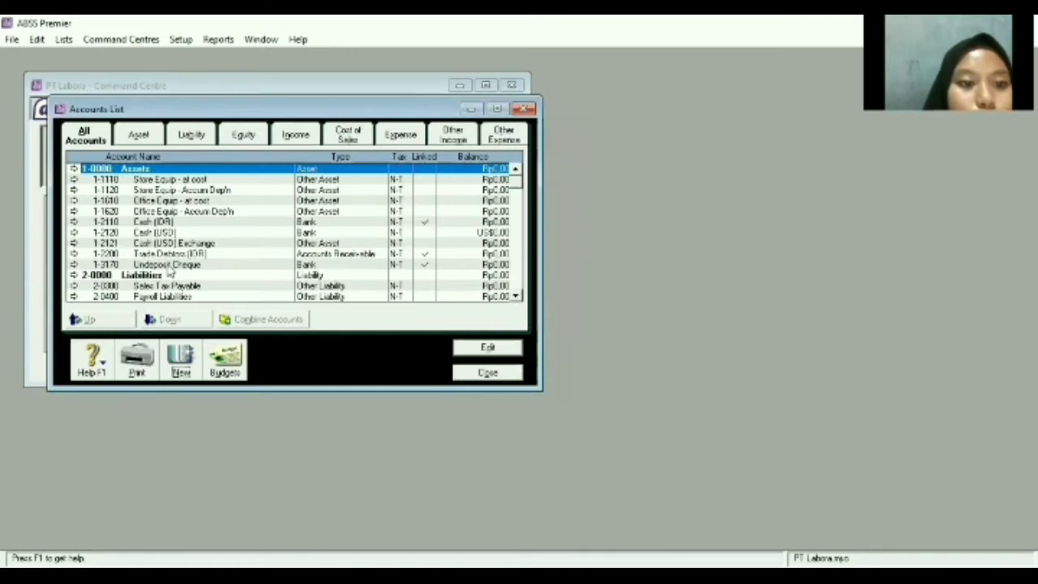
Start another new account with Bank as its account type.
left_click(180, 355)
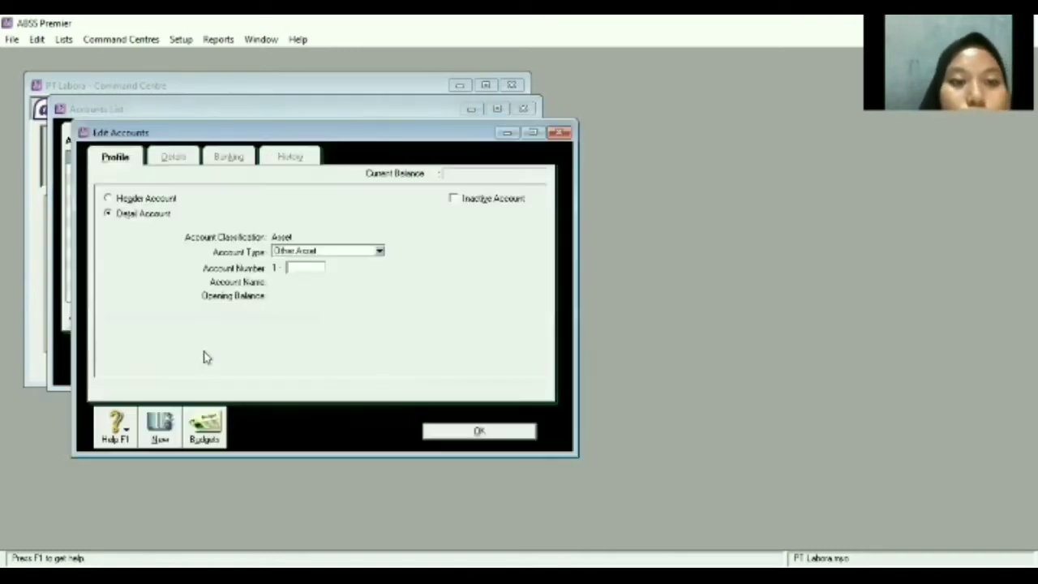
left_click(380, 253)
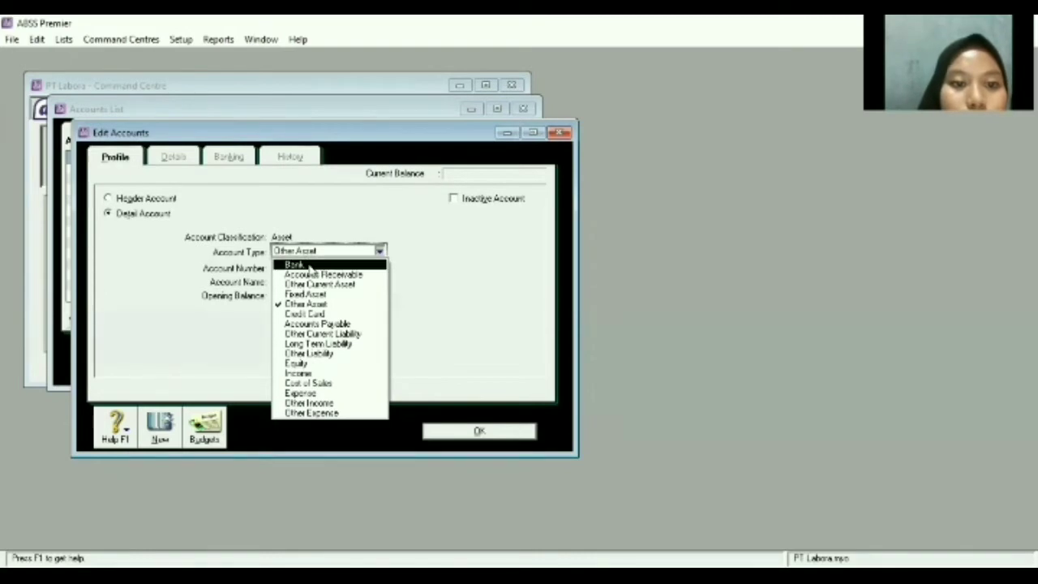
left_click(309, 267)
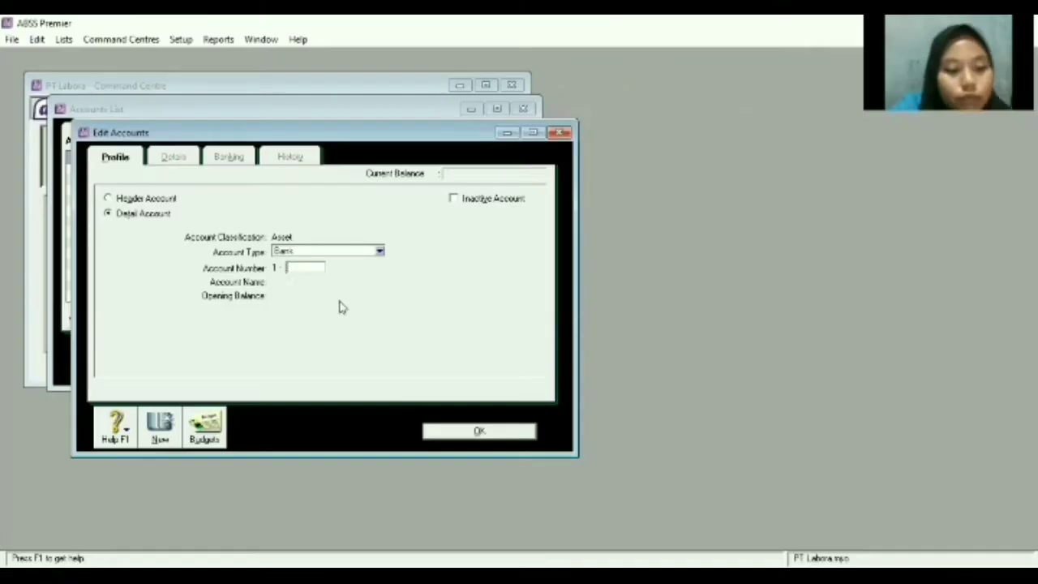
Number the Bank account 2130 and name it 'Bank (USD)'.
type("2130")
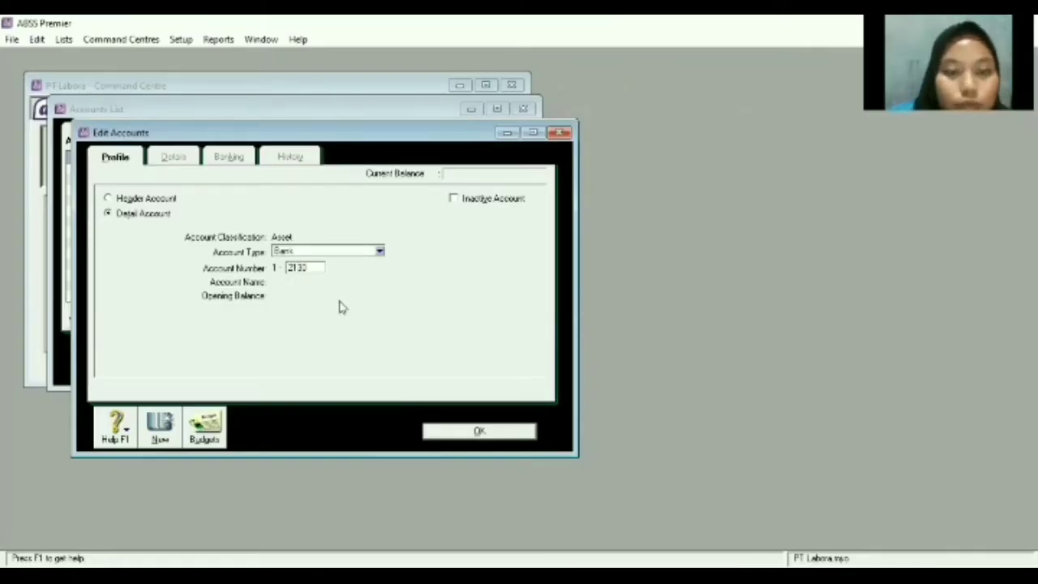
key("Tab")
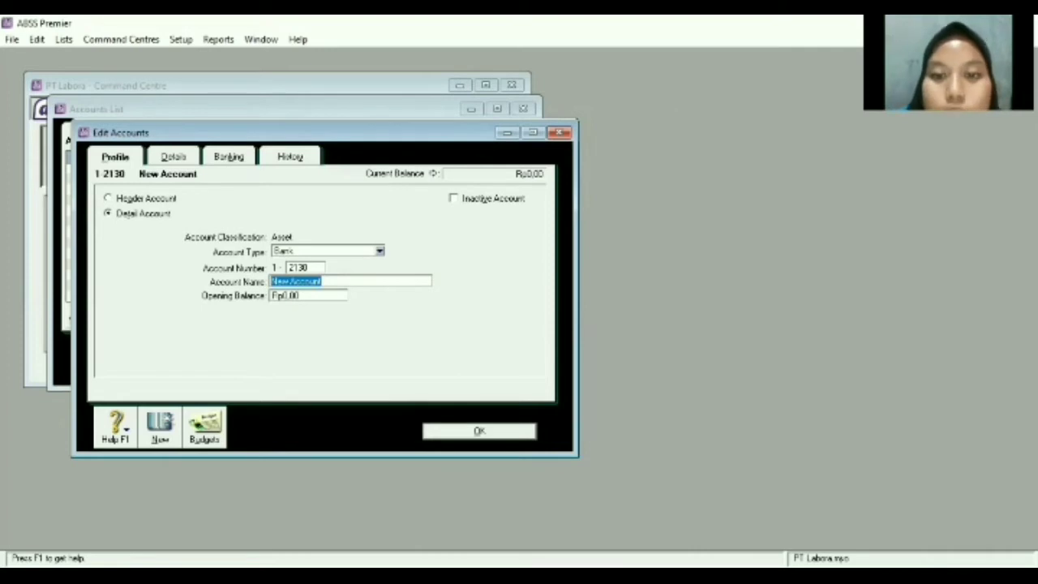
key("alt+Tab")
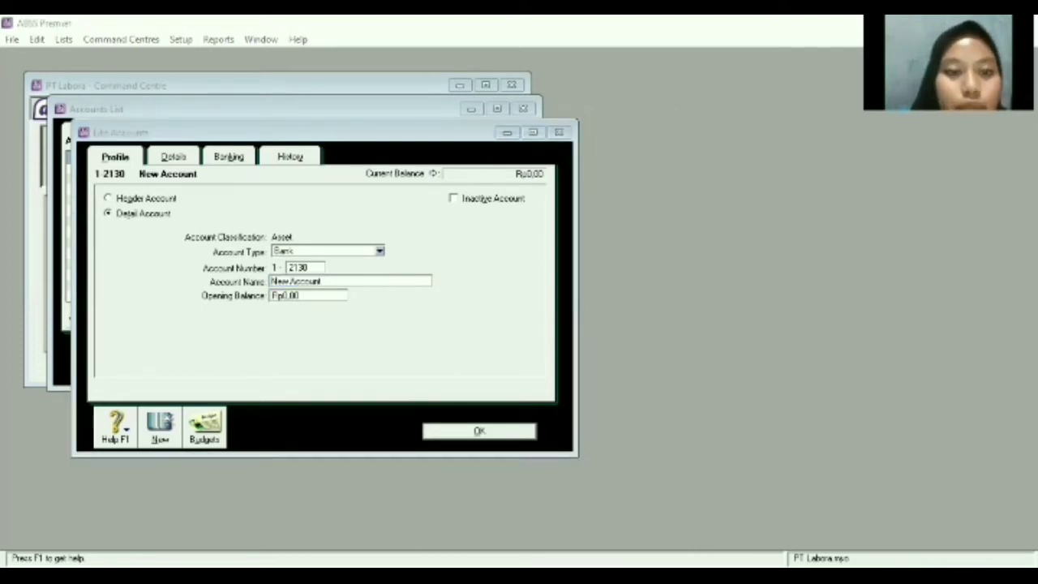
left_click(387, 302)
key("BackSpace")
type("b")
type("Bank")
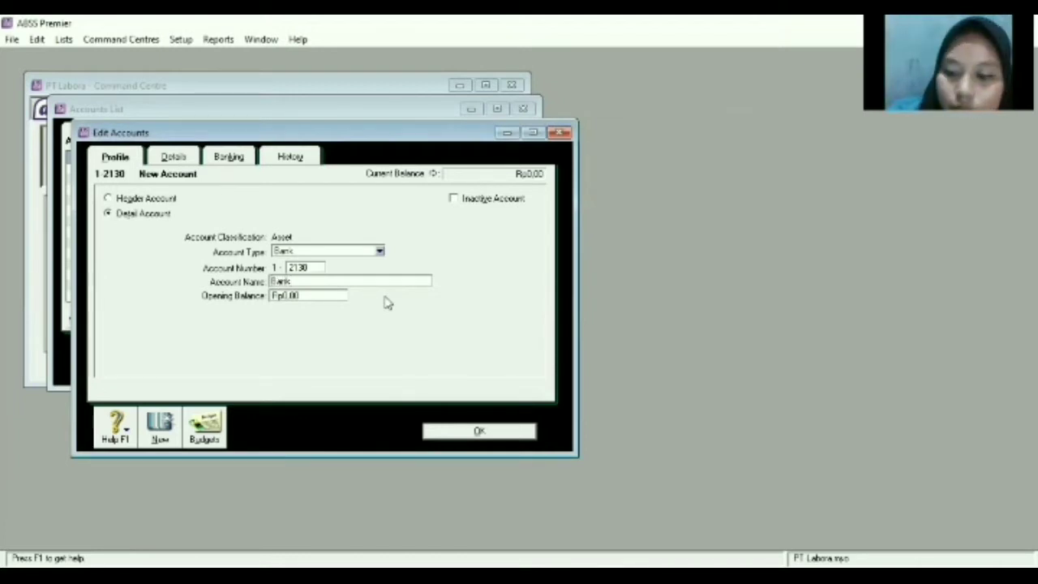
type(" (USD)")
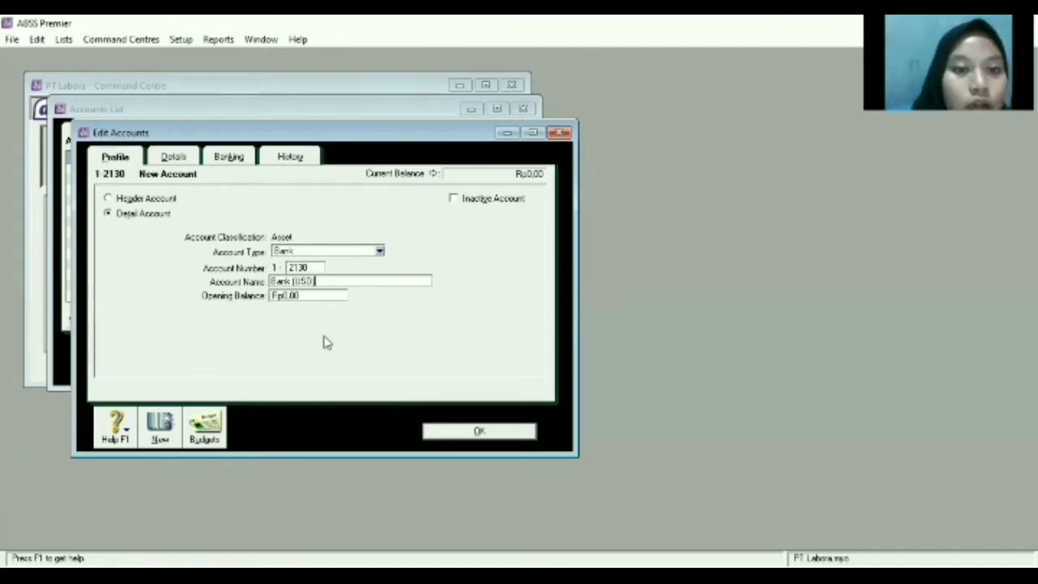
Set Bank (USD) currency to USD, accept the exchange account, and save.
left_click(173, 157)
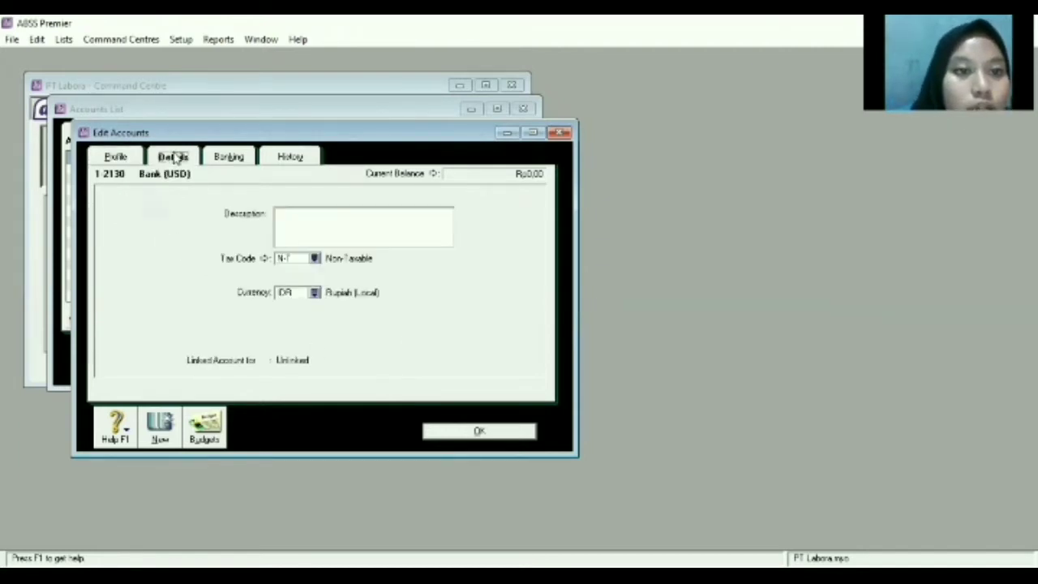
left_click(315, 292)
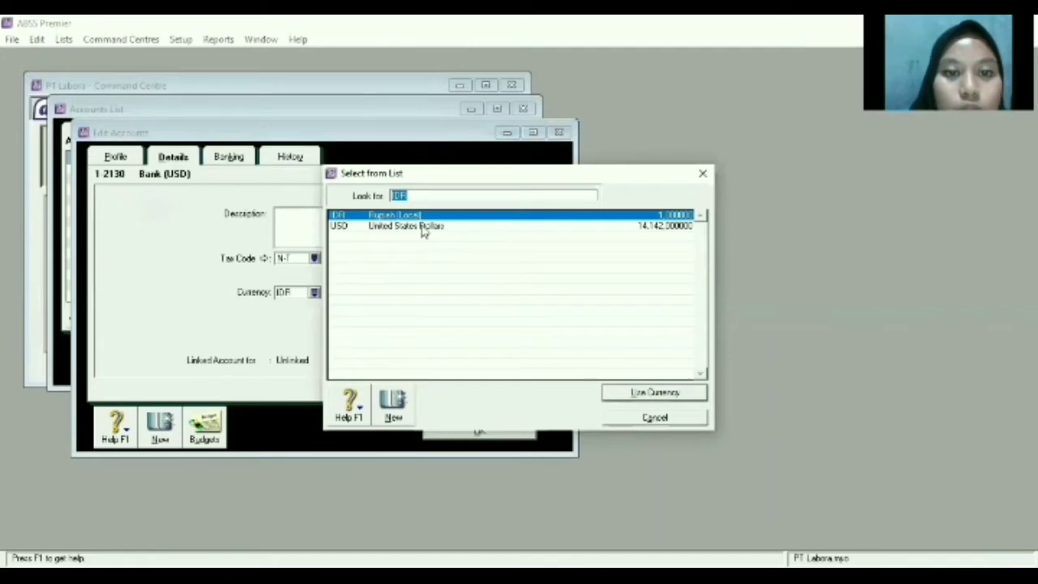
type("USD")
left_click(665, 395)
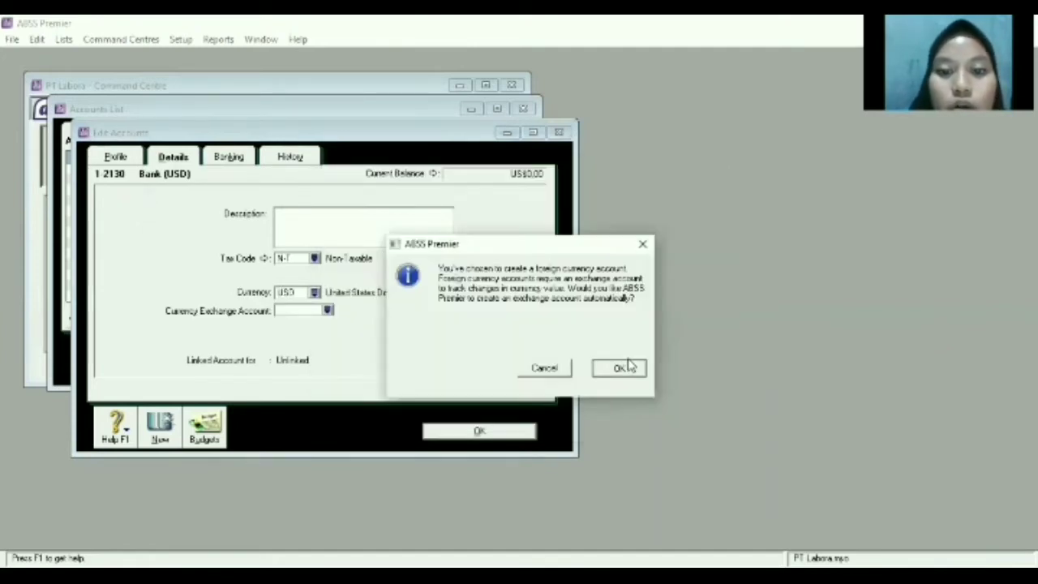
left_click(623, 367)
left_click(467, 432)
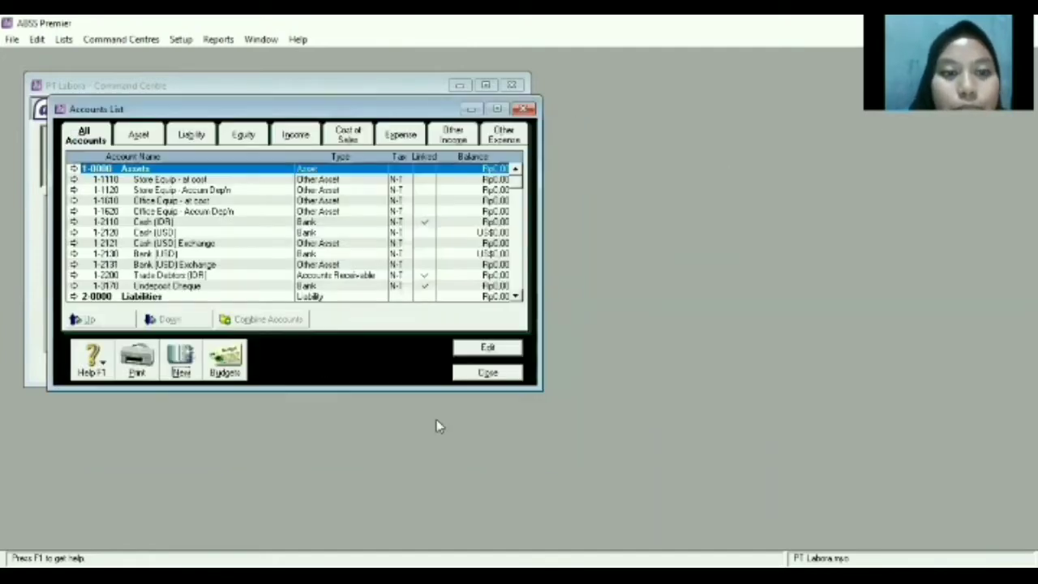
Start a new Bank-type account numbered 1-2150.
left_click(178, 364)
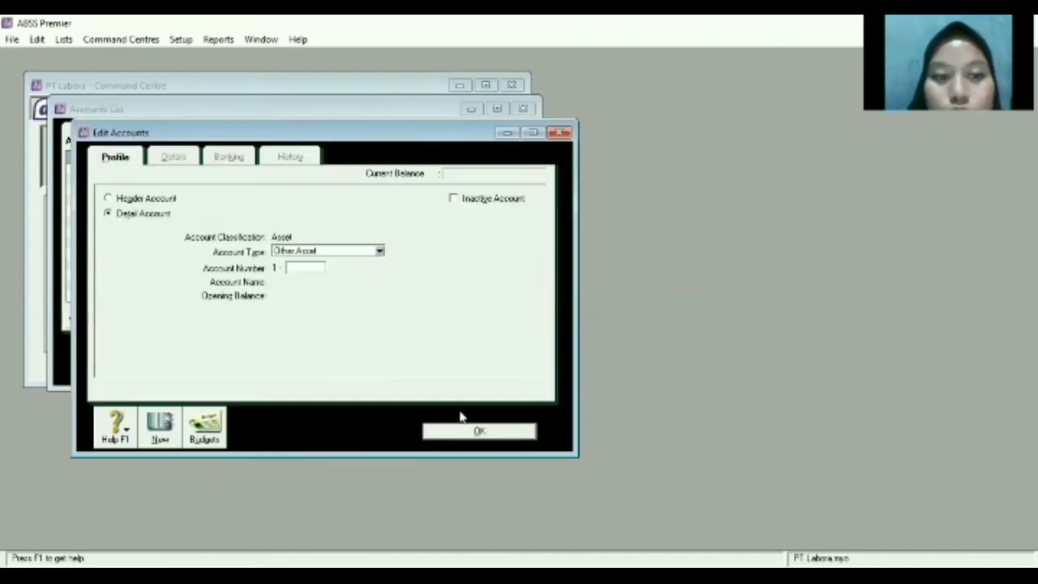
left_click(381, 252)
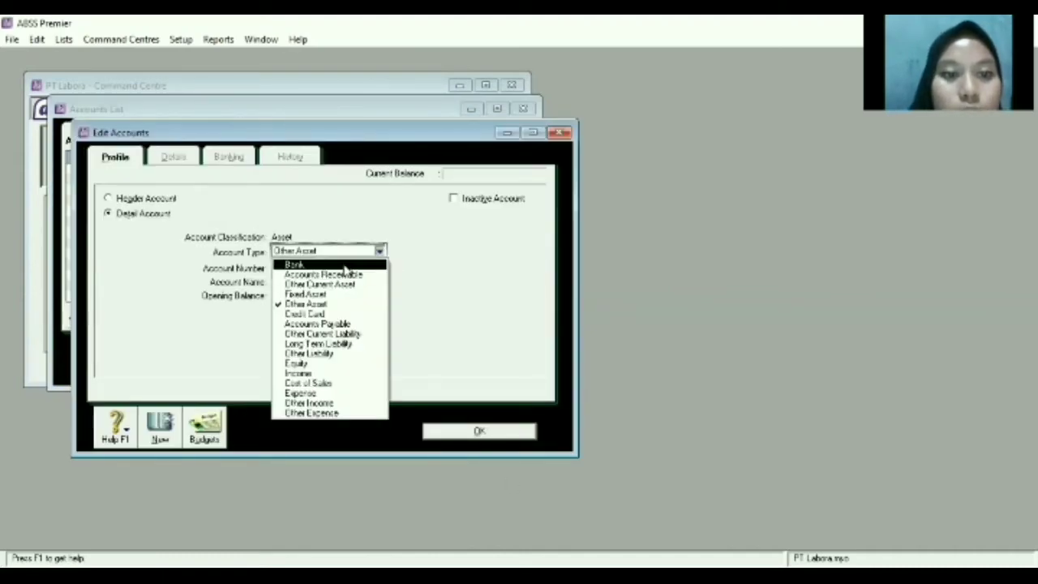
left_click(346, 265)
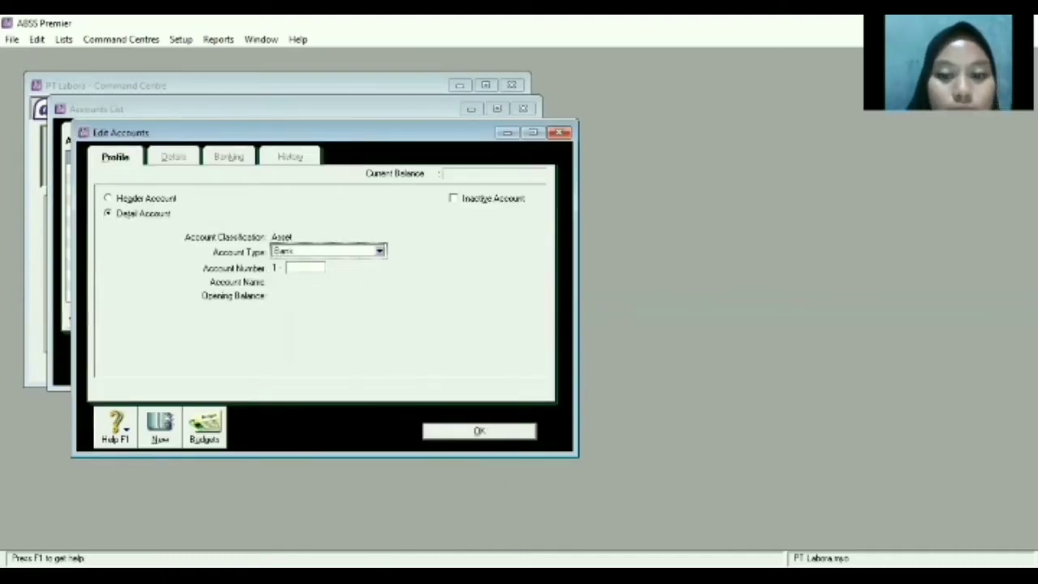
key("alt+Tab")
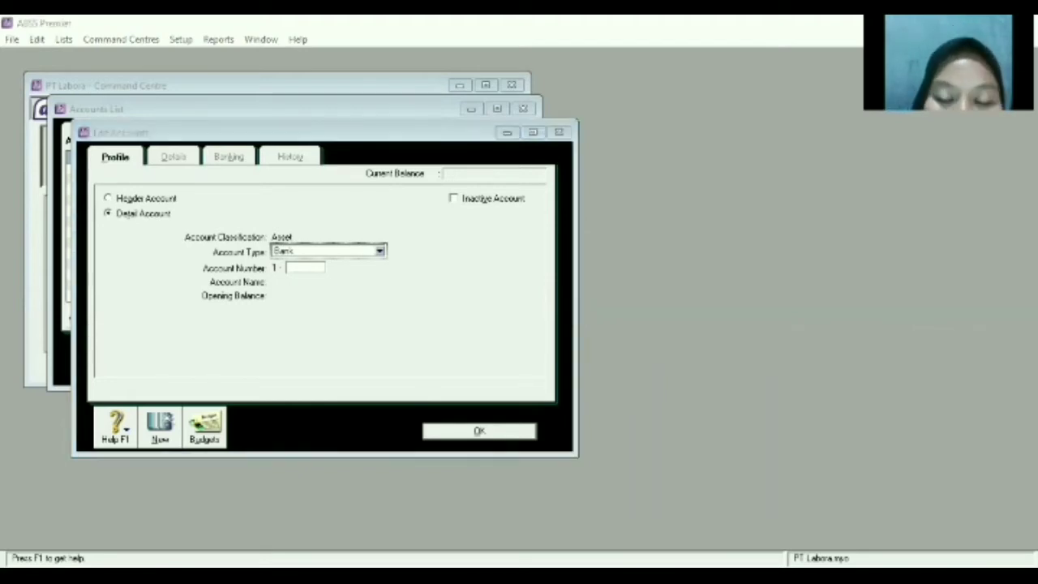
left_click(313, 271)
type("2150")
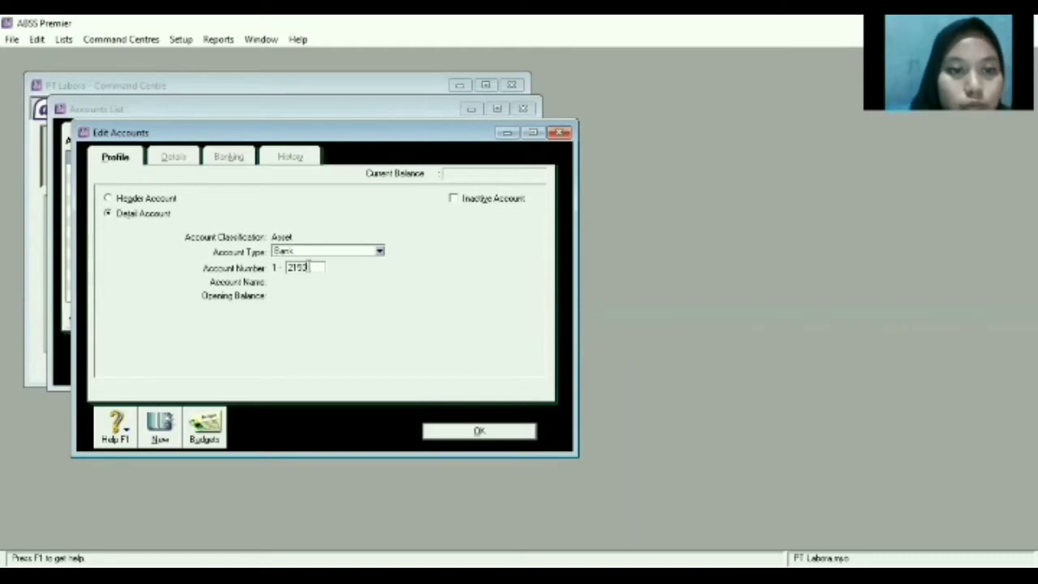
key("Tab")
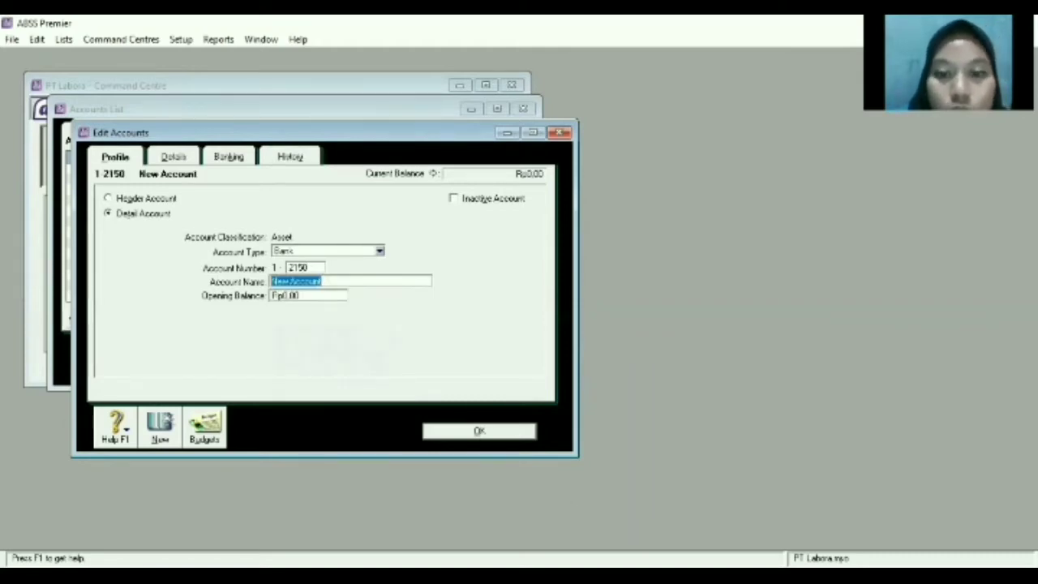
Name the new bank account 'Bank BCA'.
key("alt+Tab")
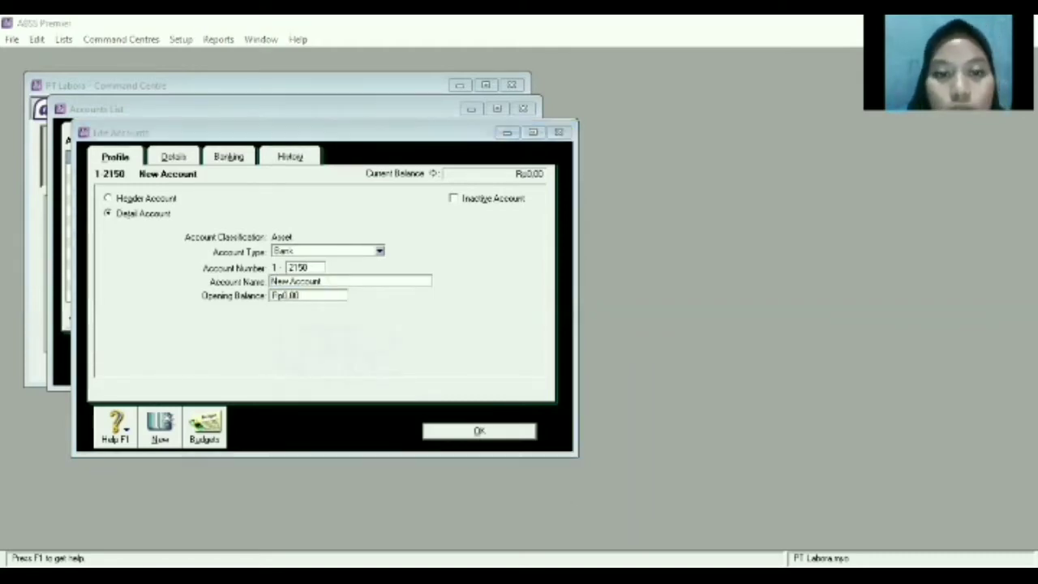
left_click(317, 288)
key("BackSpace")
type("hAN")
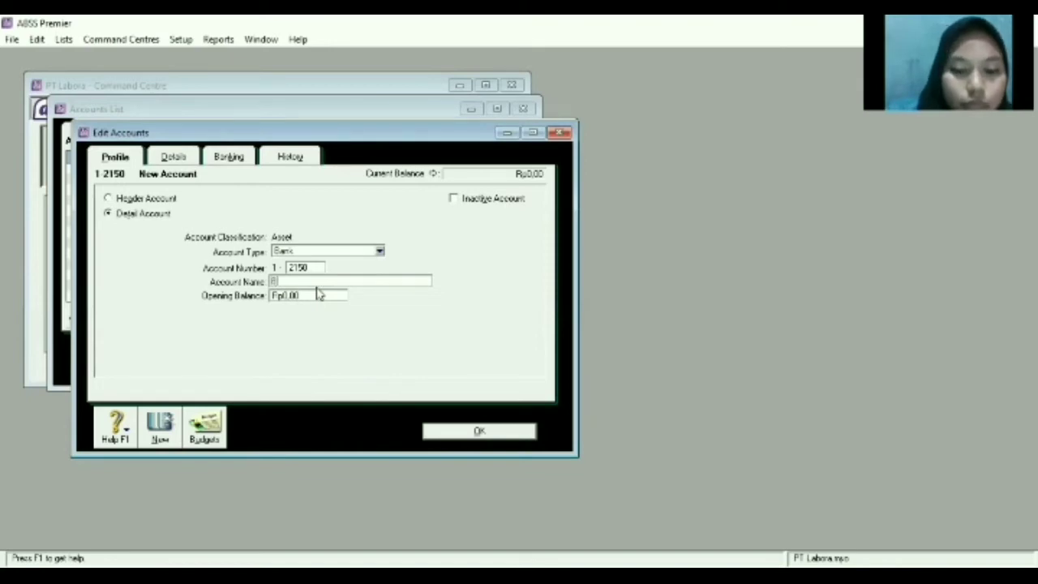
key("BackSpace")
key("BackSpace")
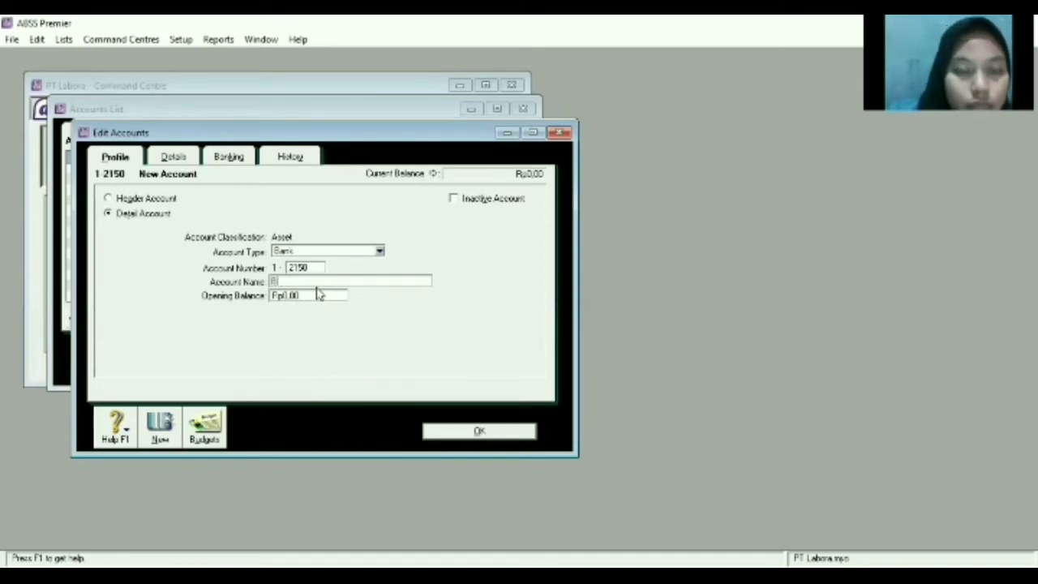
type("an")
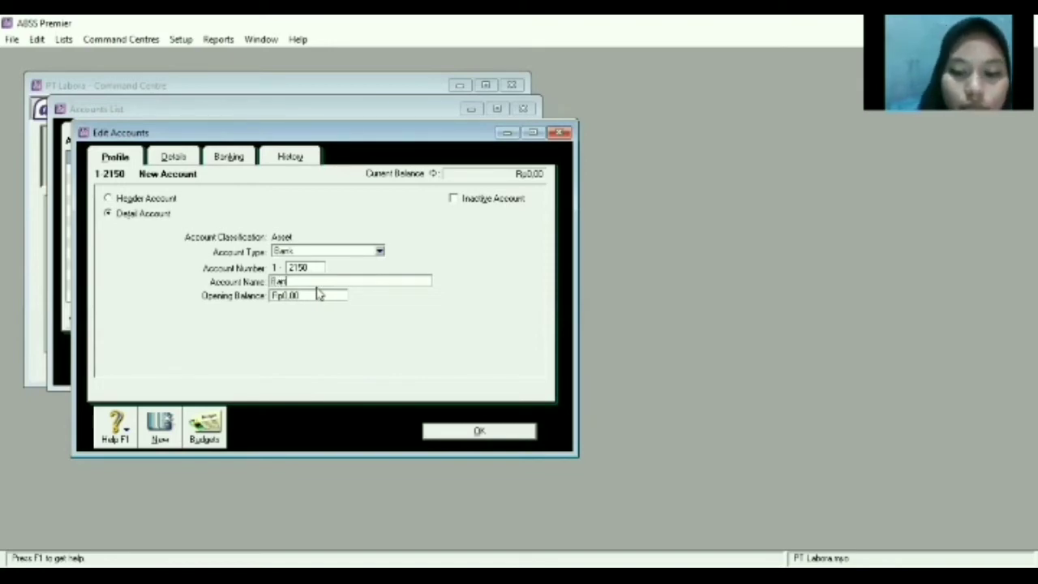
type("k BCA")
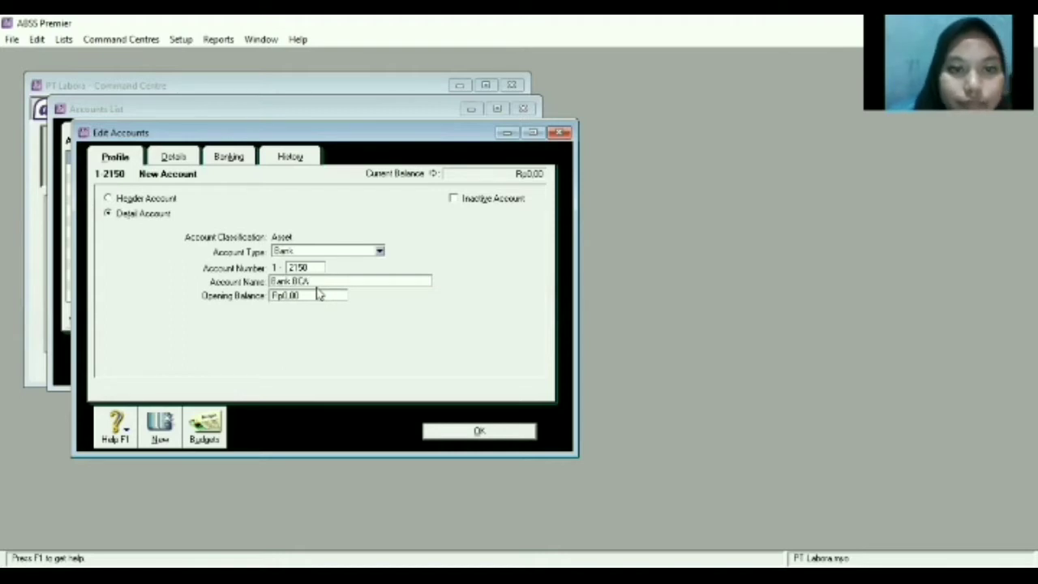
Save the Bank BCA account and bring up a fresh account form.
left_click(158, 421)
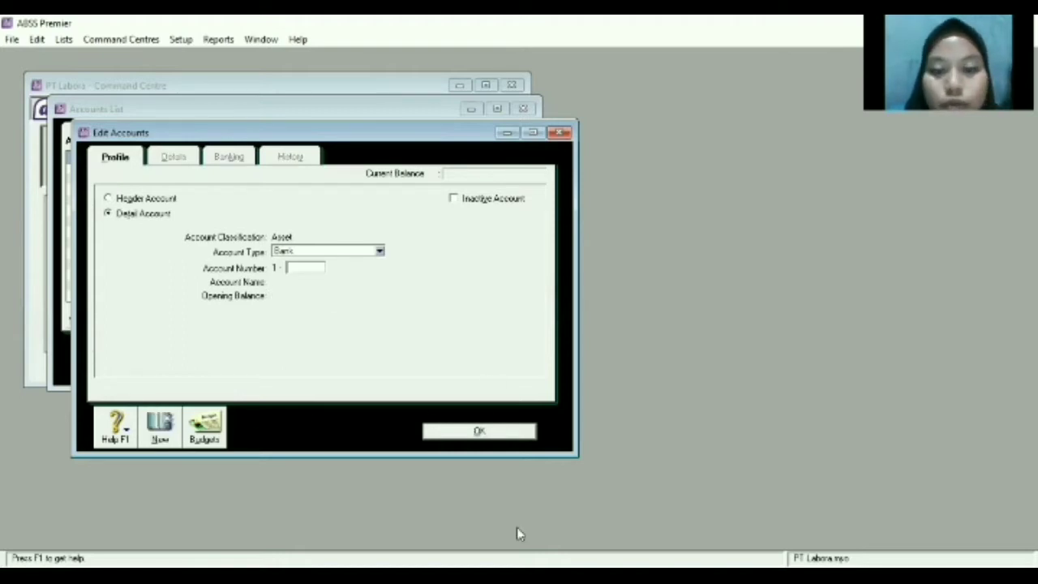
left_click(477, 574)
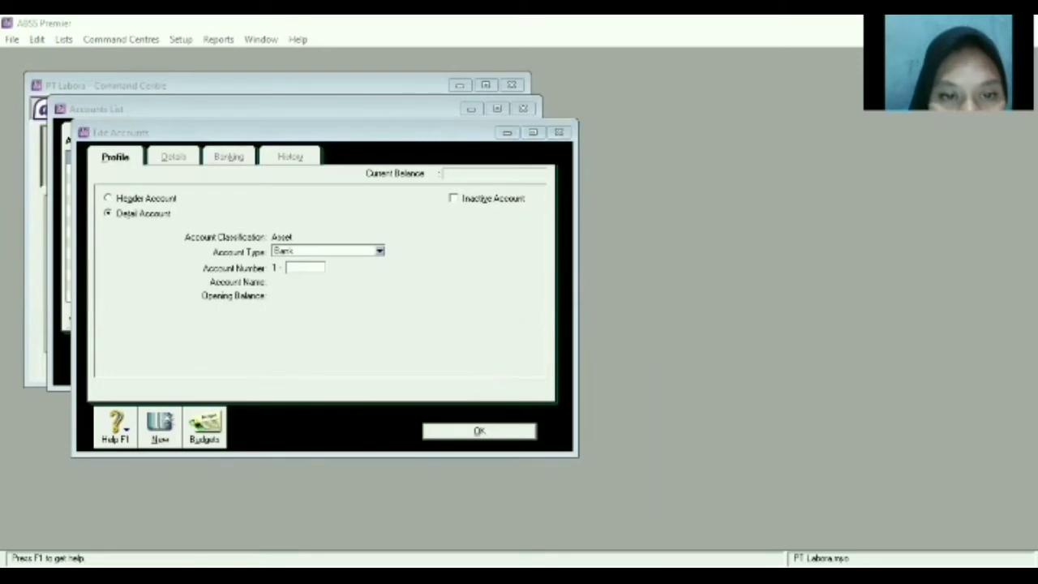
left_click(391, 251)
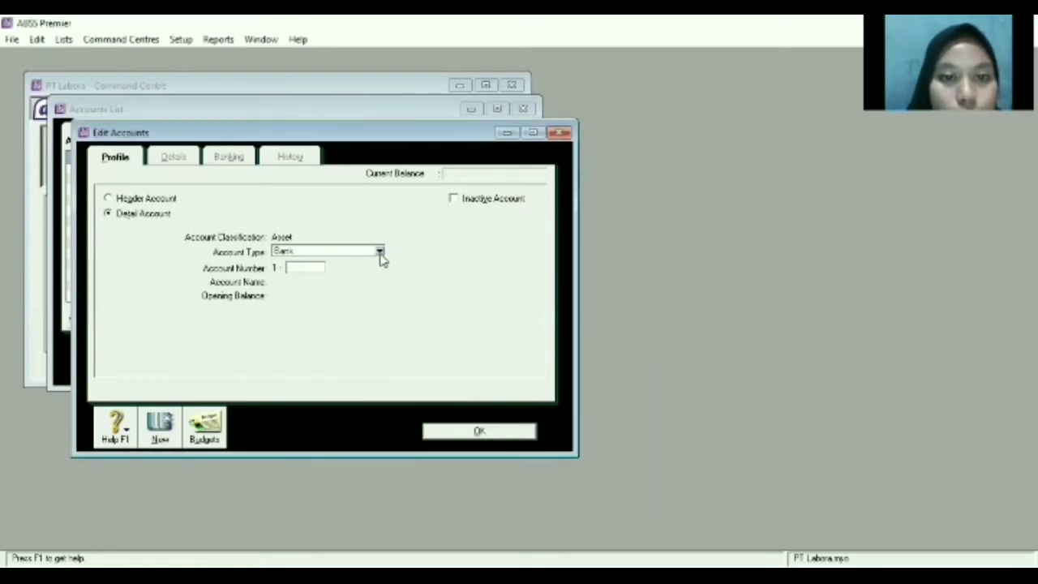
Create Other Asset account 1-2170 named 'Store Supplies' and save it.
left_click(380, 251)
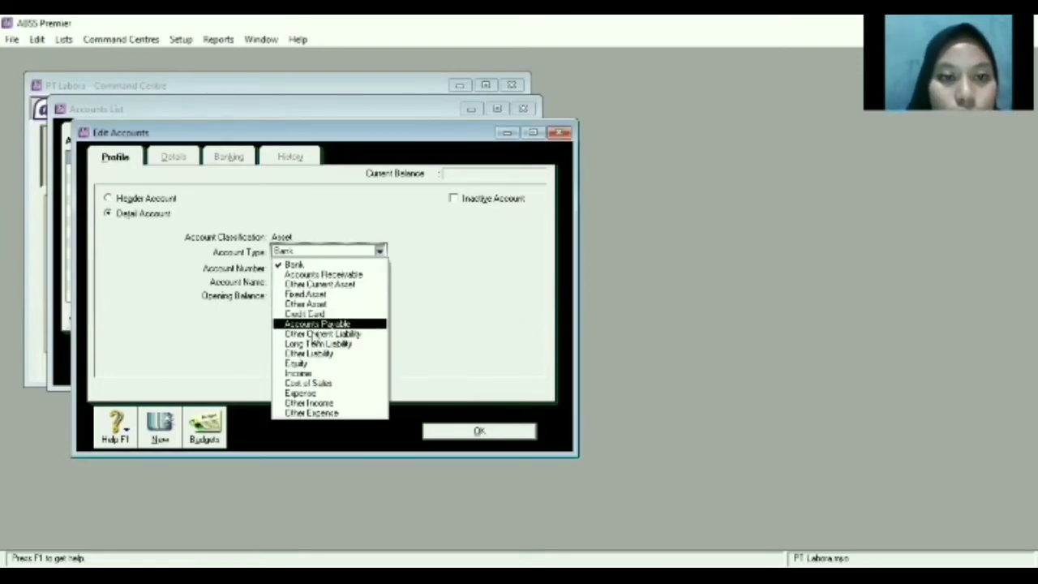
left_click(314, 304)
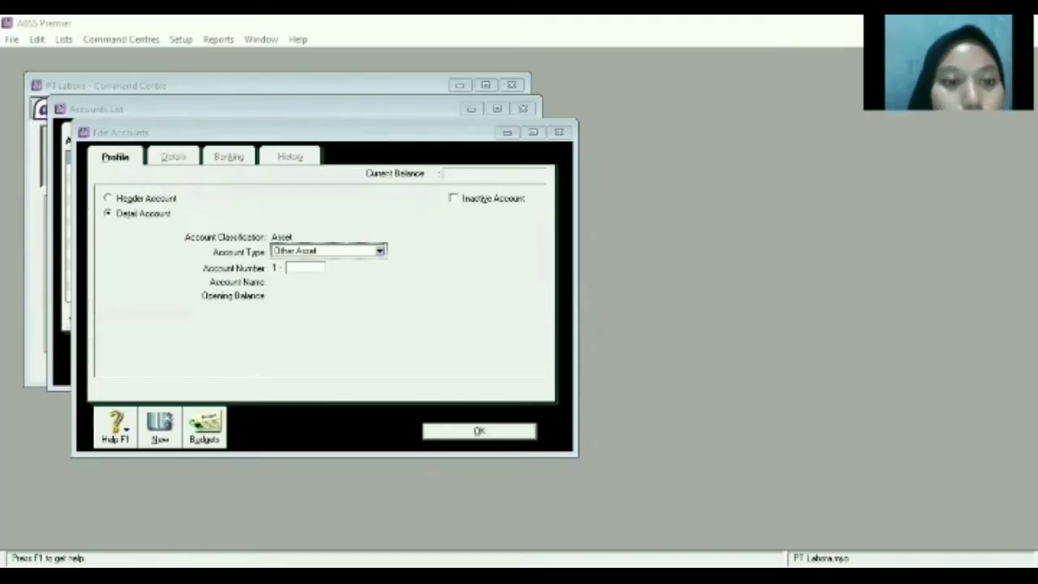
left_click(317, 270)
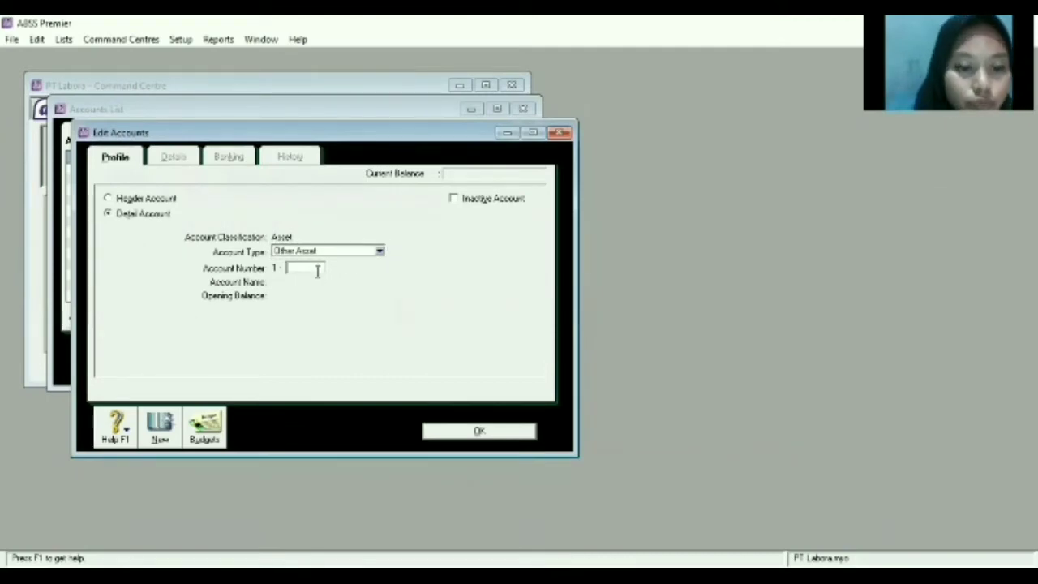
type("2170")
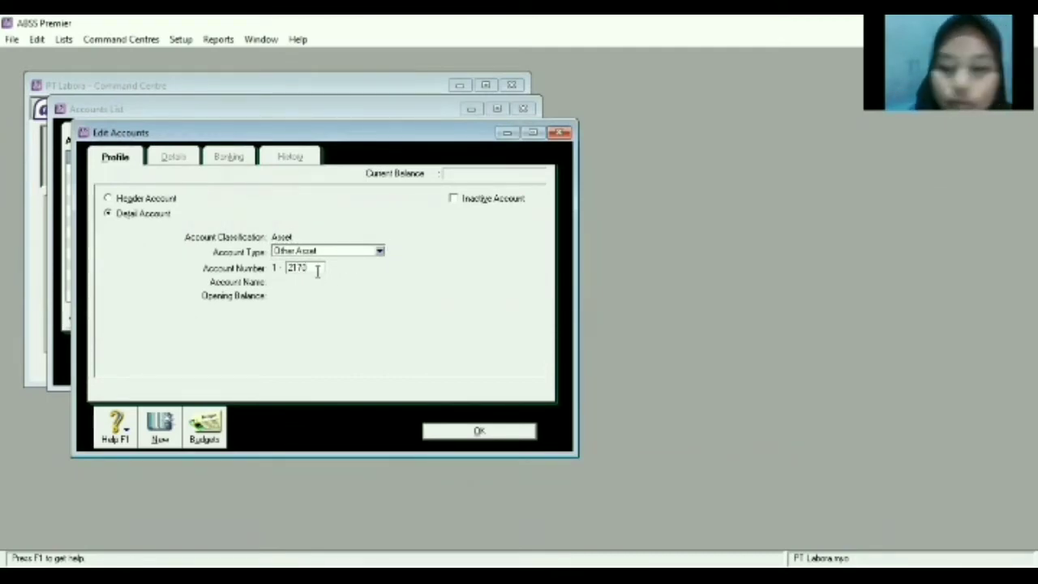
key("Tab")
key("BackSpace")
type("s")
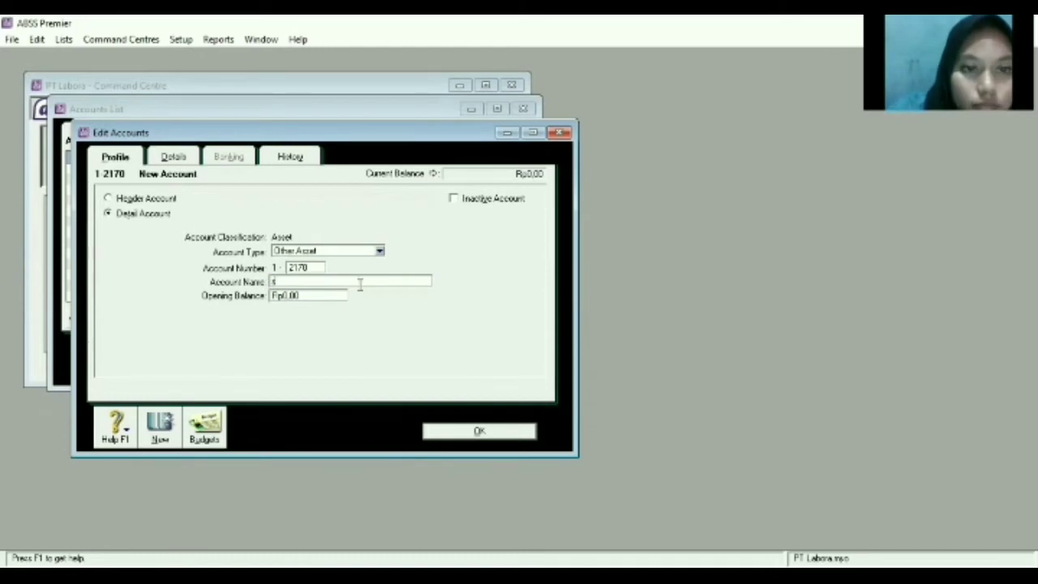
type("Sto")
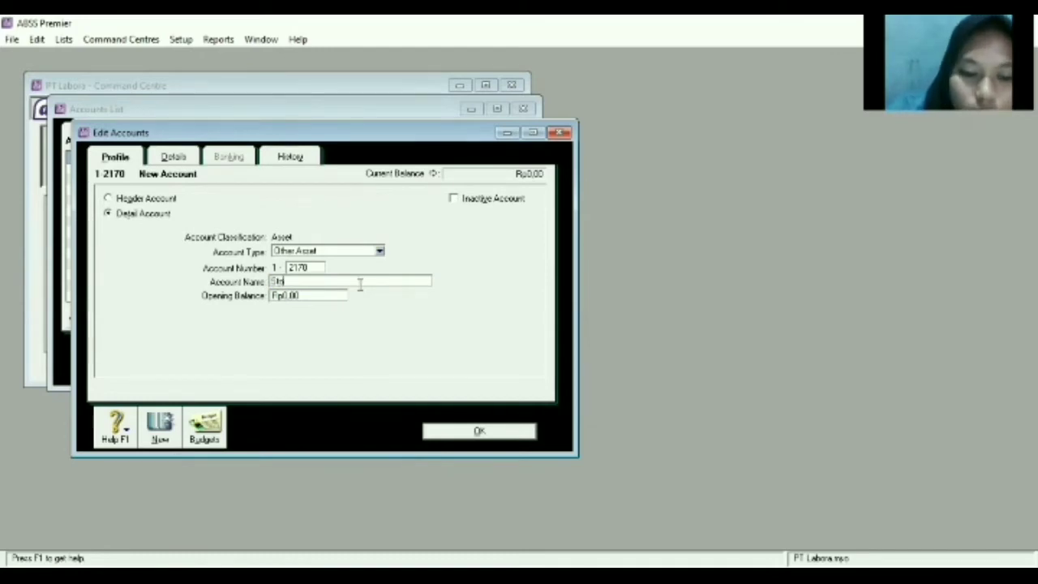
type("re Supplies")
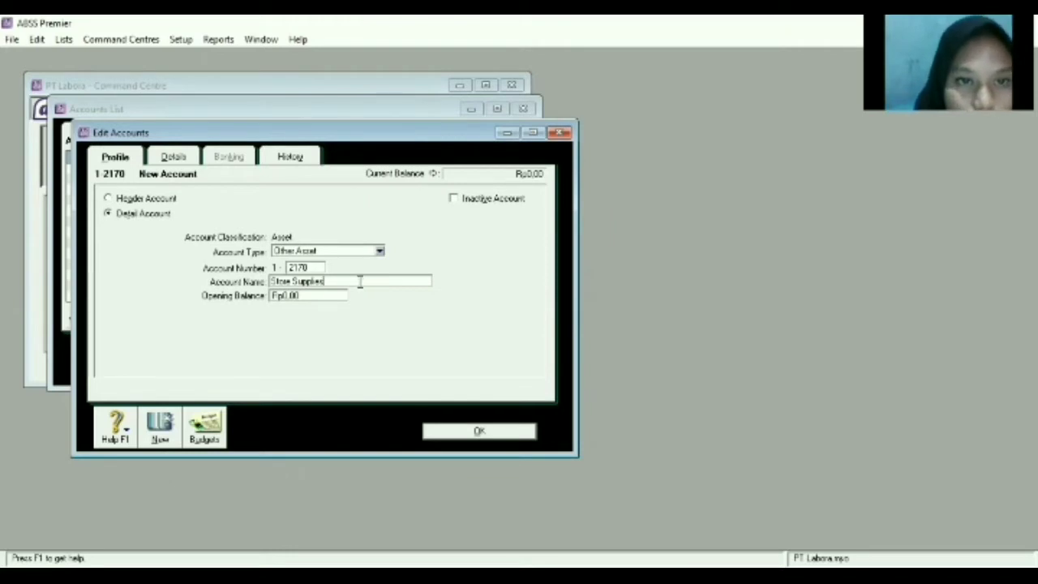
left_click(150, 435)
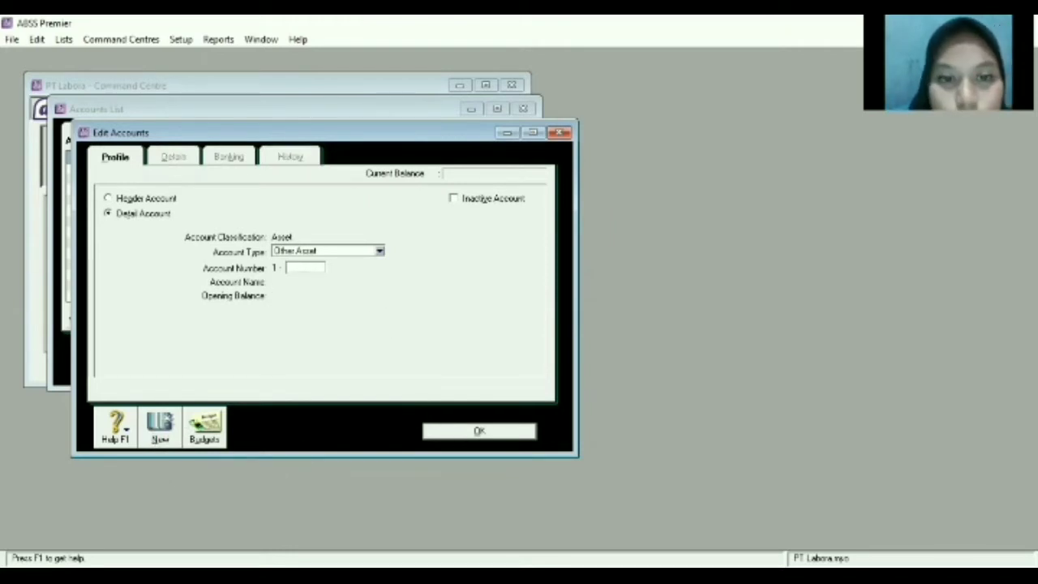
Set up Accounts Receivable account 1-2210 named 'Trade Debtors (USD)'.
left_click(379, 250)
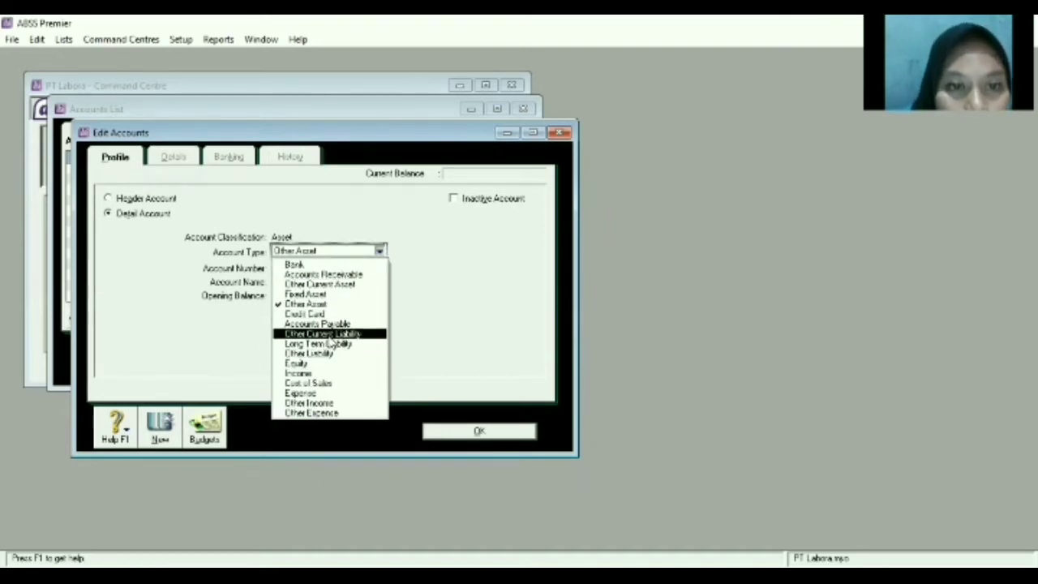
left_click(342, 276)
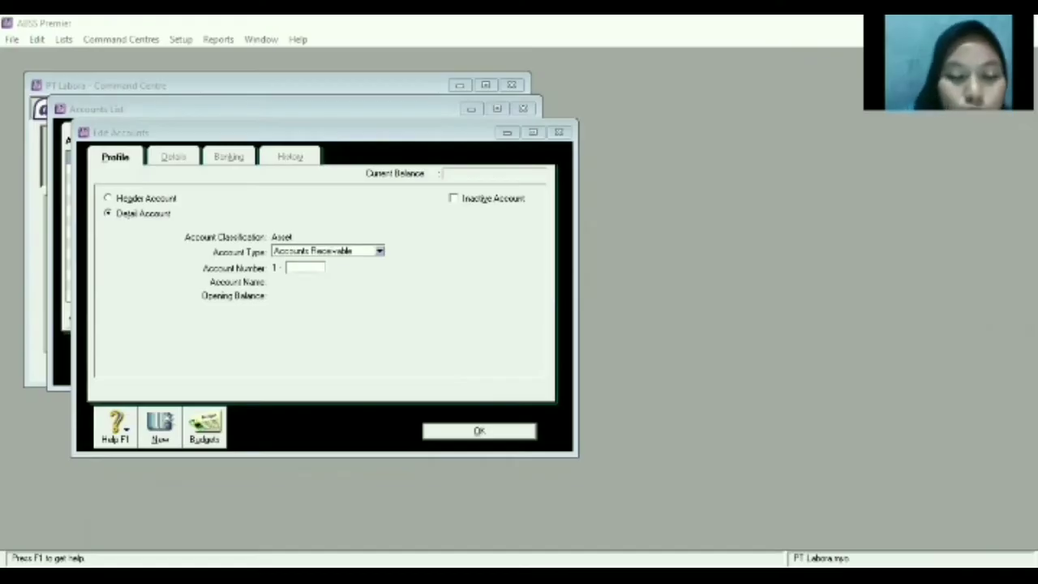
type("2210")
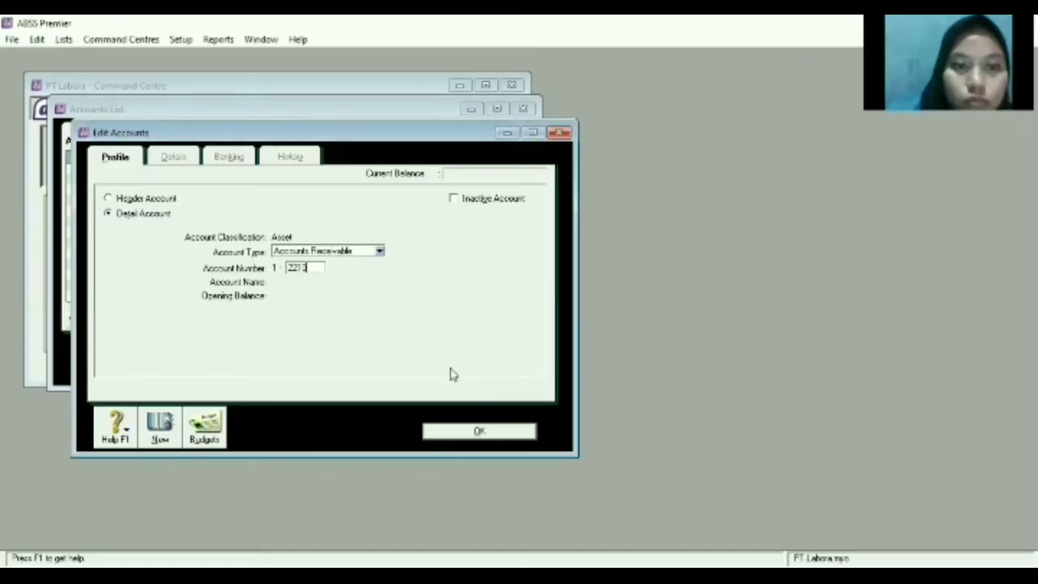
key("Tab")
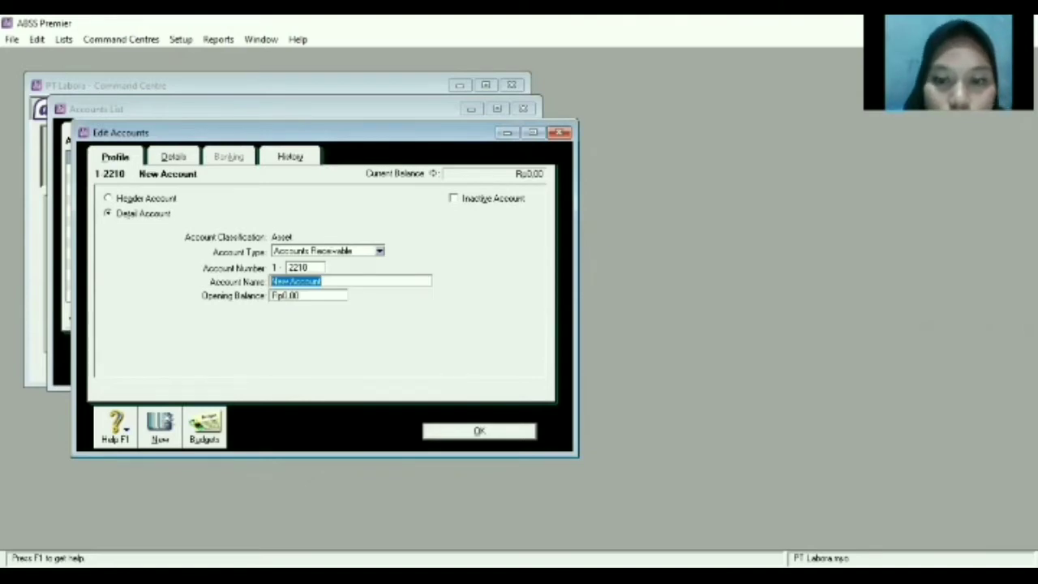
key("alt+Tab")
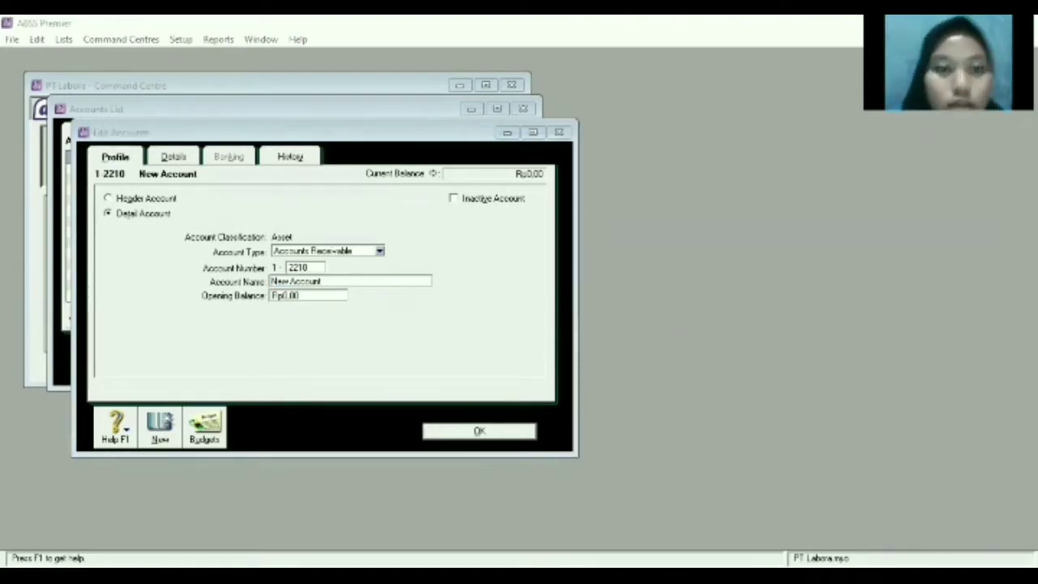
left_click(448, 326)
key("BackSpace")
type("Trade Debtors")
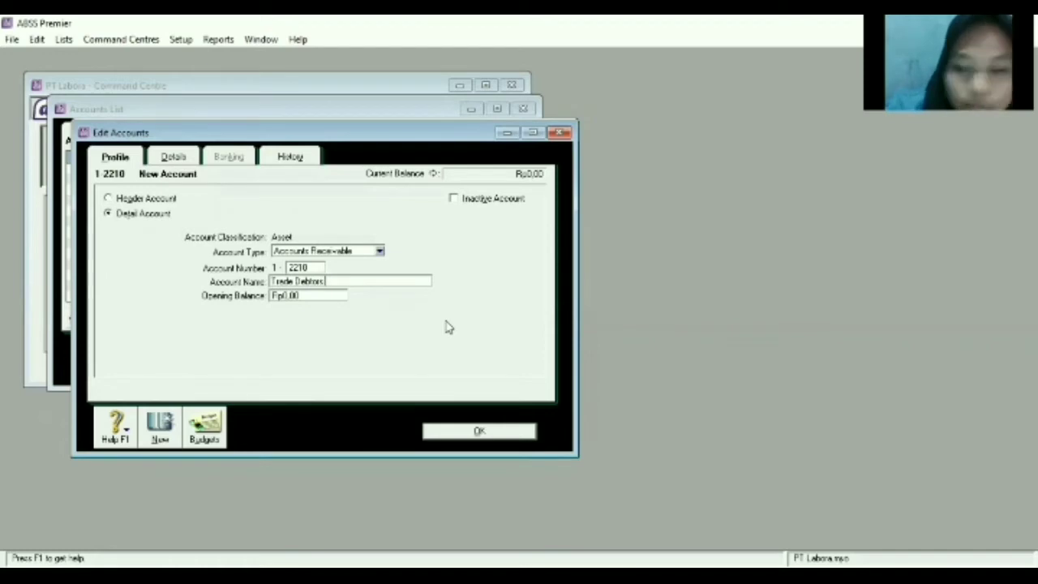
type(" (USD)")
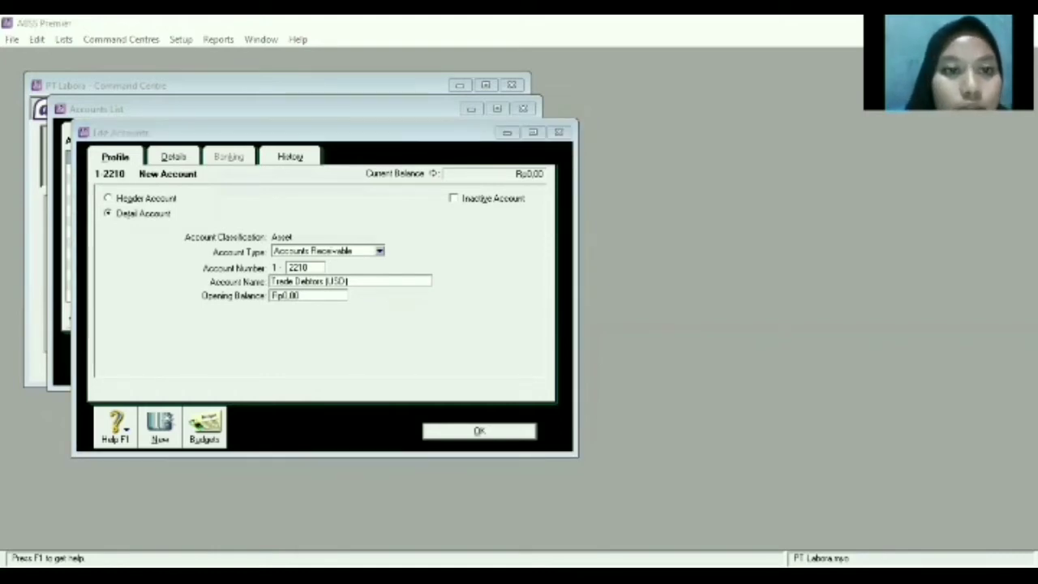
Assign USD currency with its exchange account, then save Trade Debtors (USD).
left_click(179, 161)
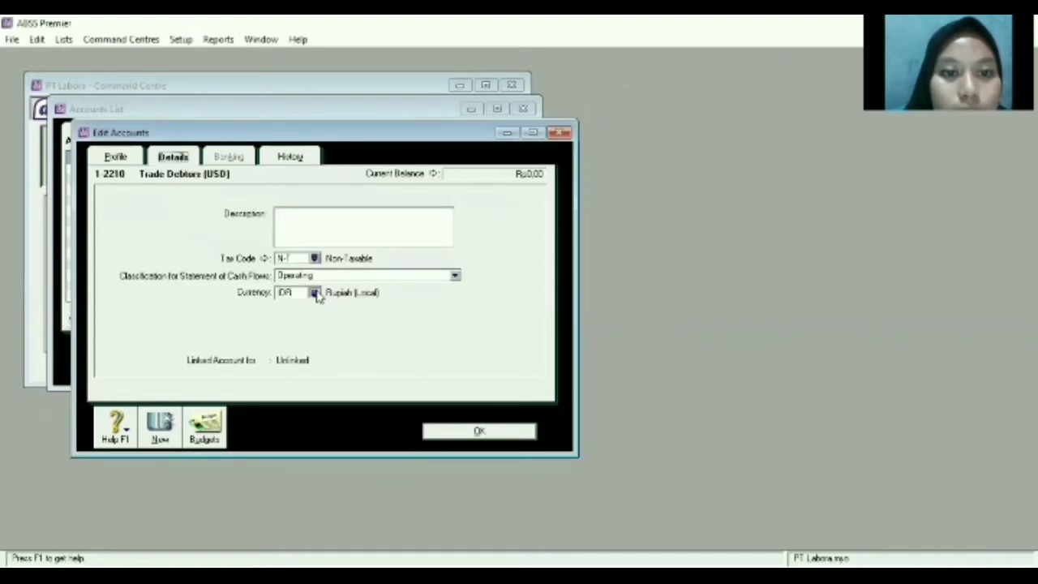
left_click(314, 293)
type("USD")
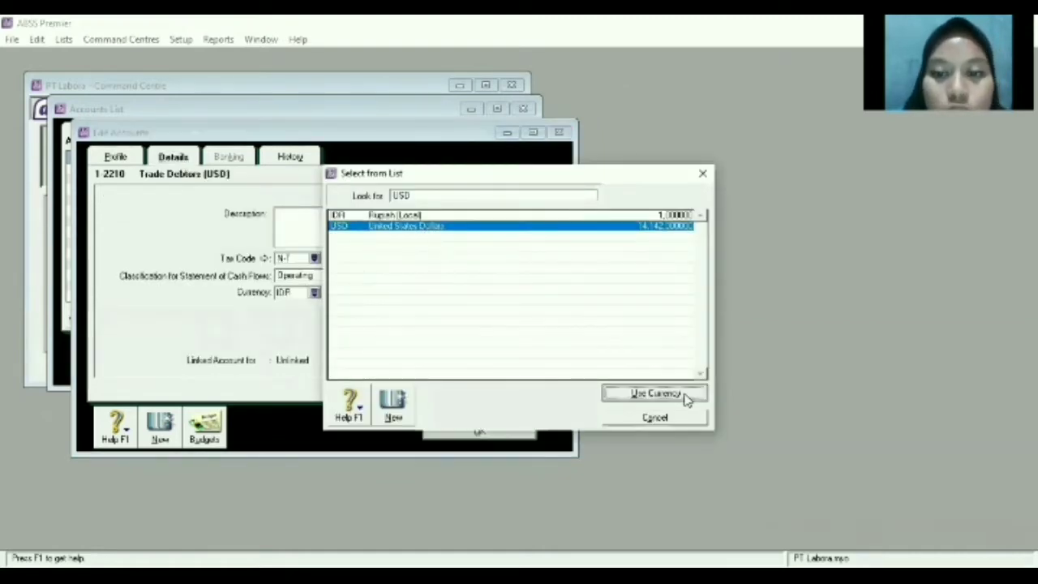
left_click(685, 399)
key("Return")
left_click(495, 434)
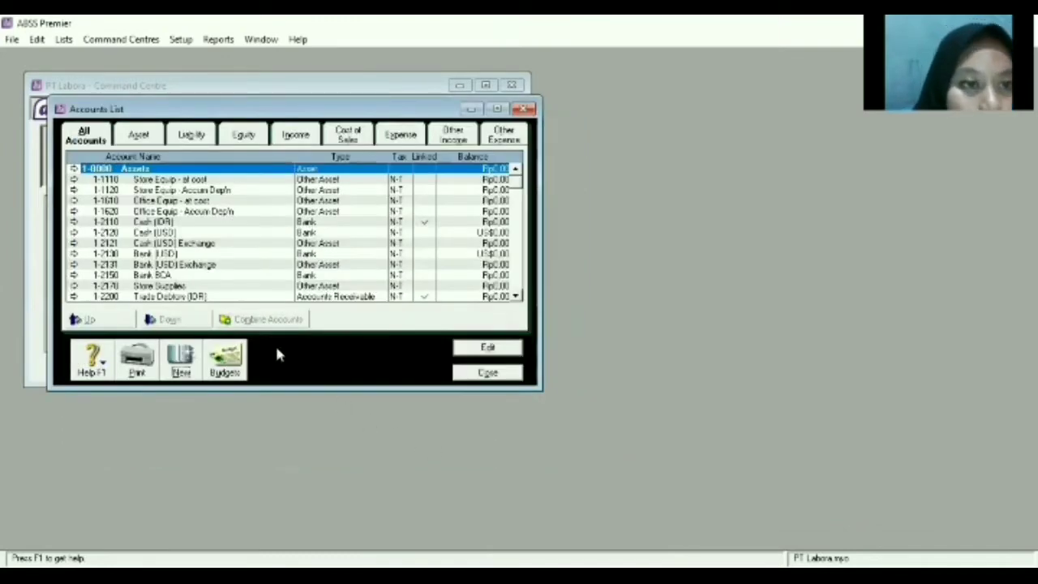
Create and save Accounts Receivable account 1-2310 named 'Handphone'.
left_click(172, 365)
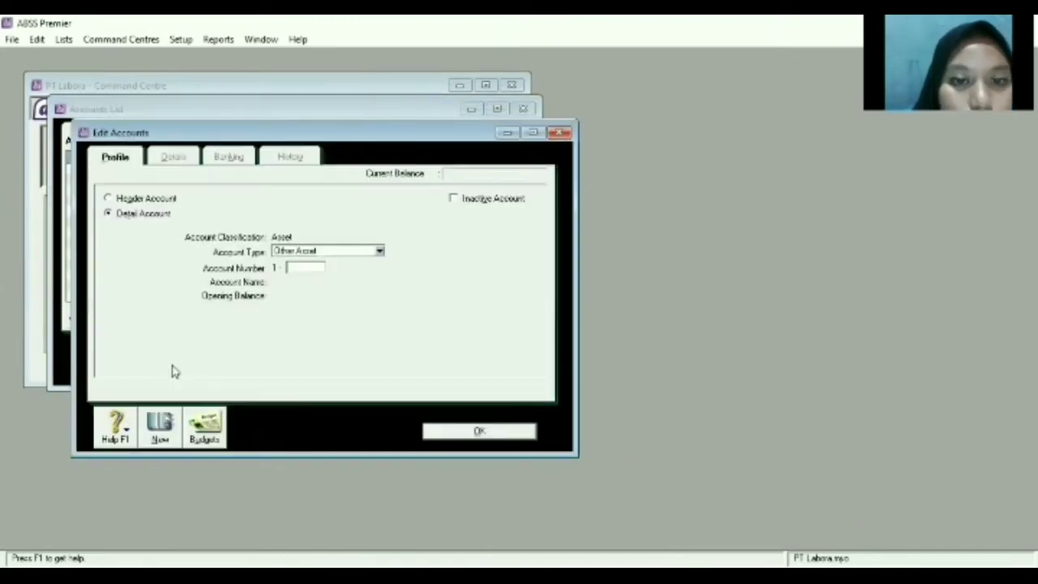
left_click(380, 251)
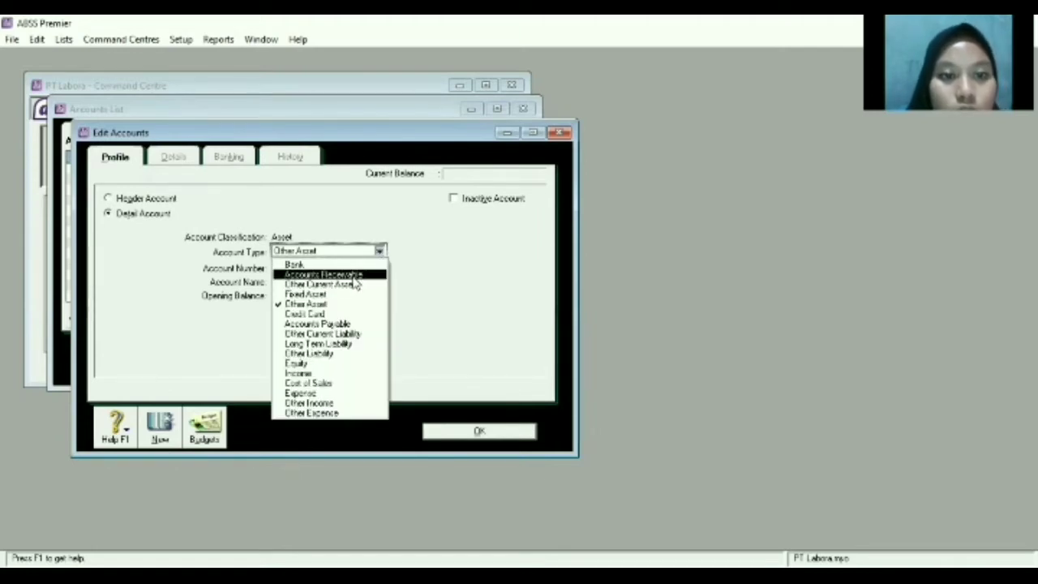
left_click(354, 276)
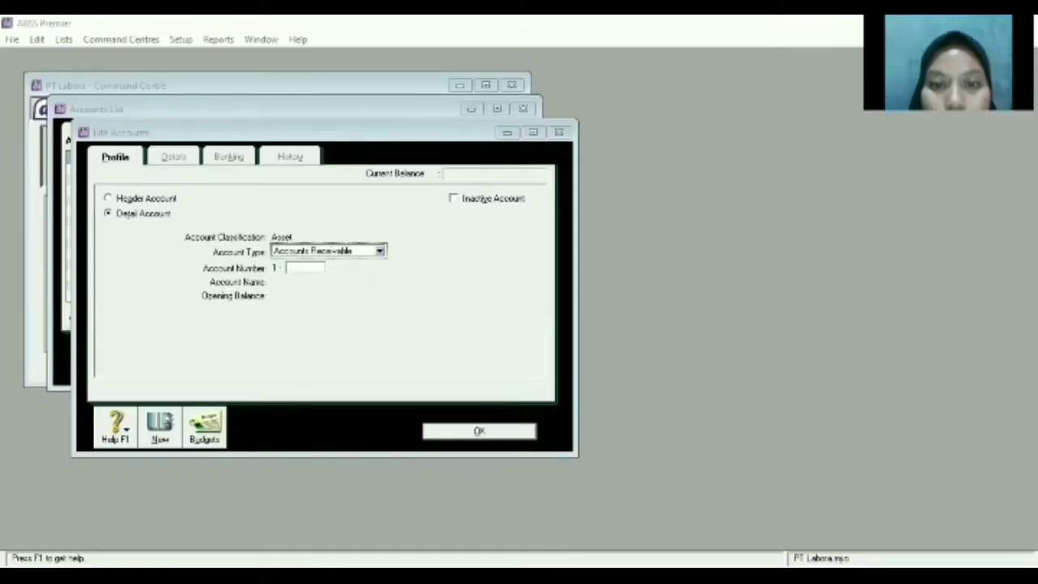
left_click(304, 268)
type("2310")
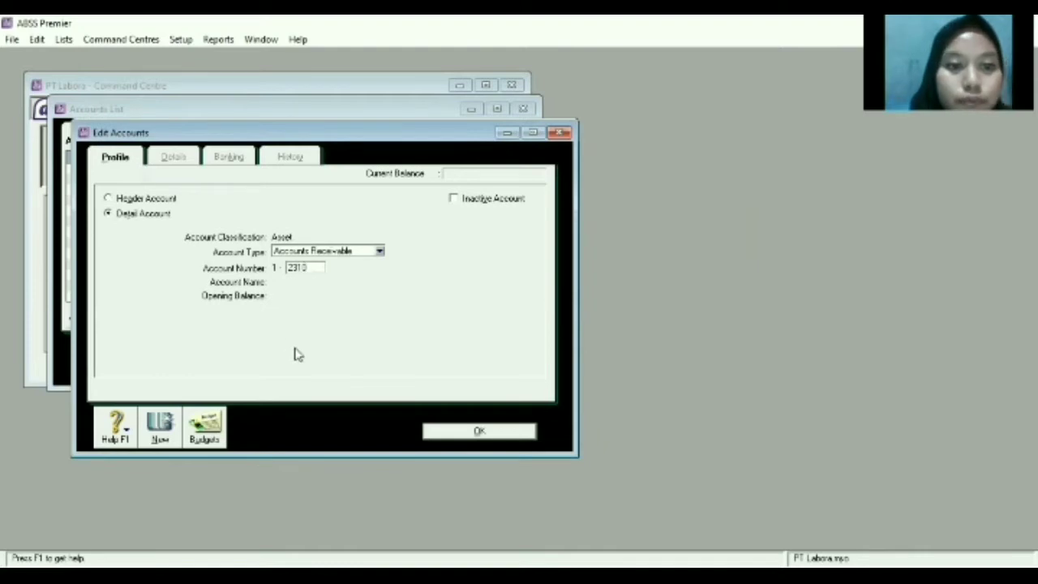
key("Tab")
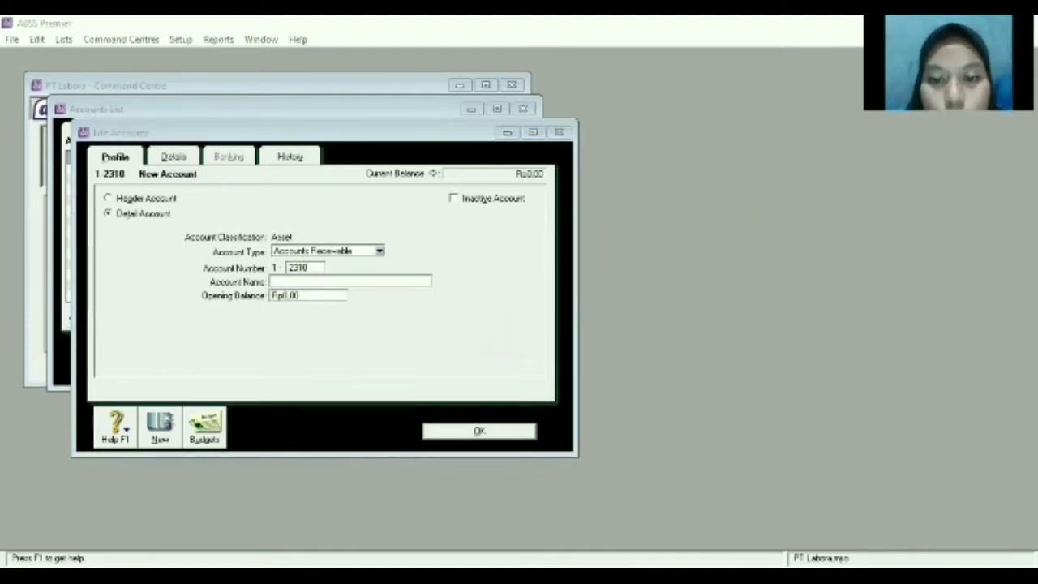
left_click(324, 280)
type("He")
type("ndpho")
type("ne")
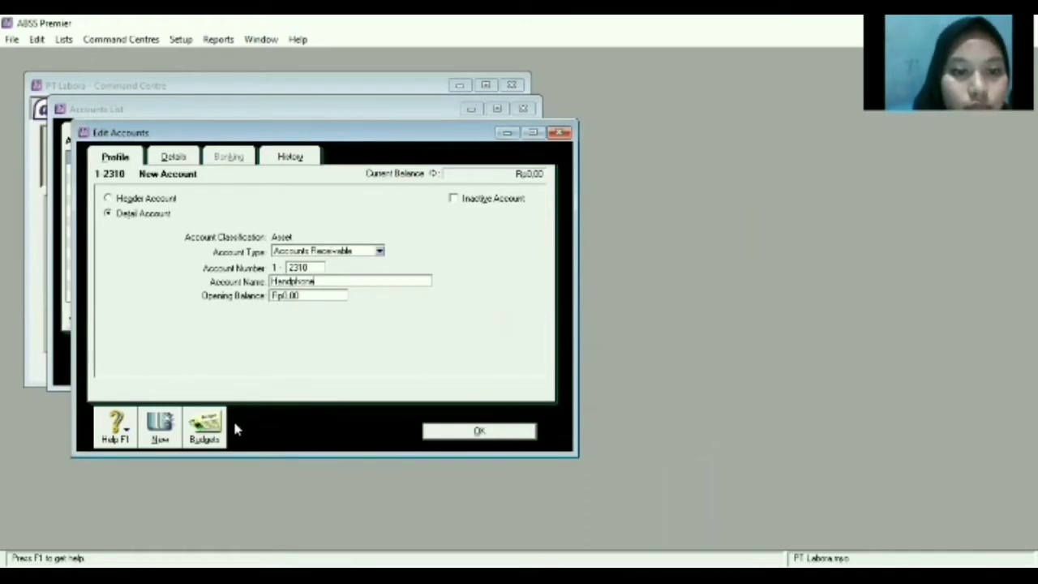
left_click(166, 436)
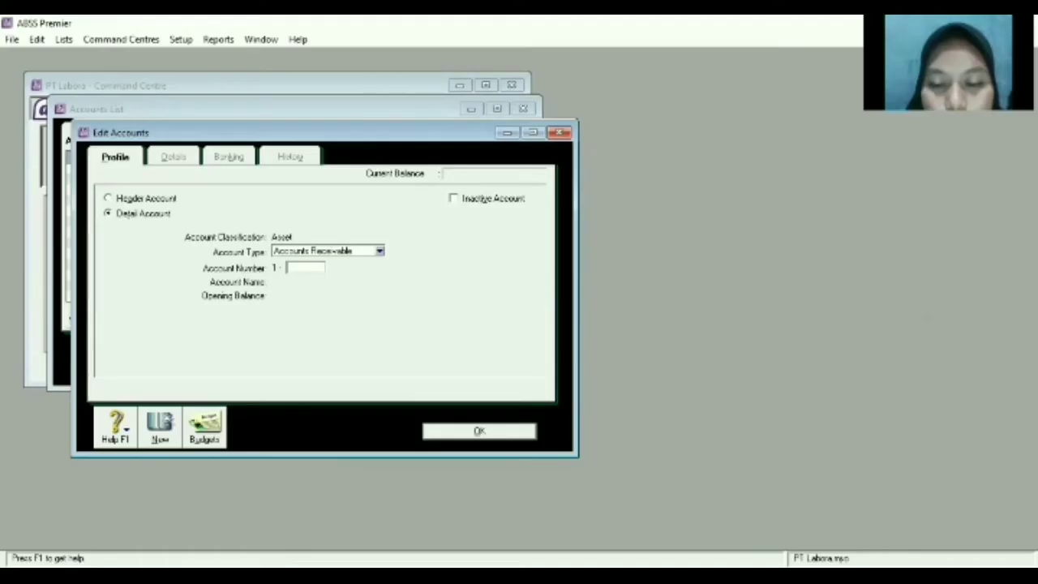
Create and save account 1-2320 named 'Pulsa'.
type("2320")
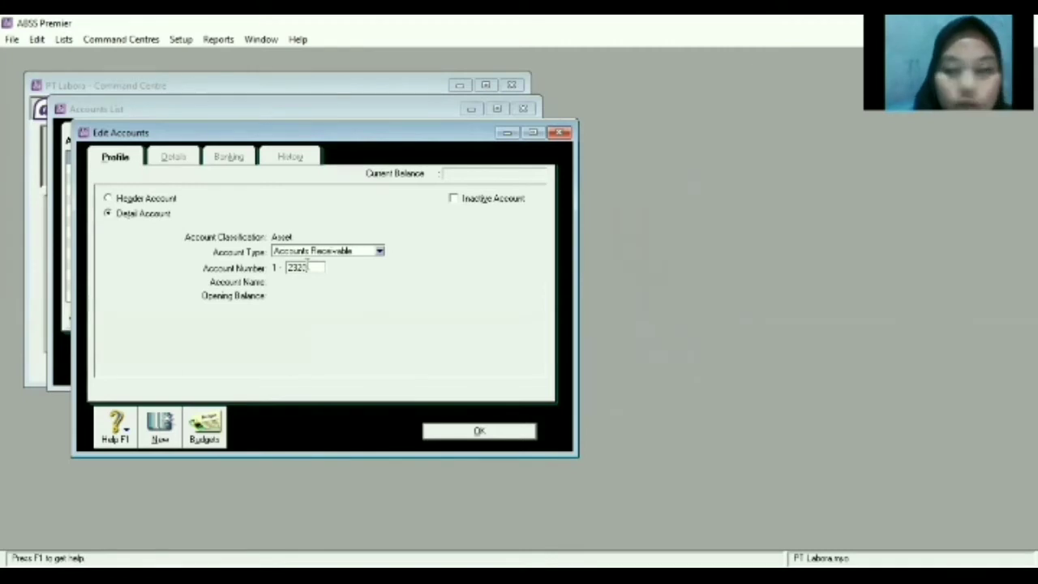
key("Tab")
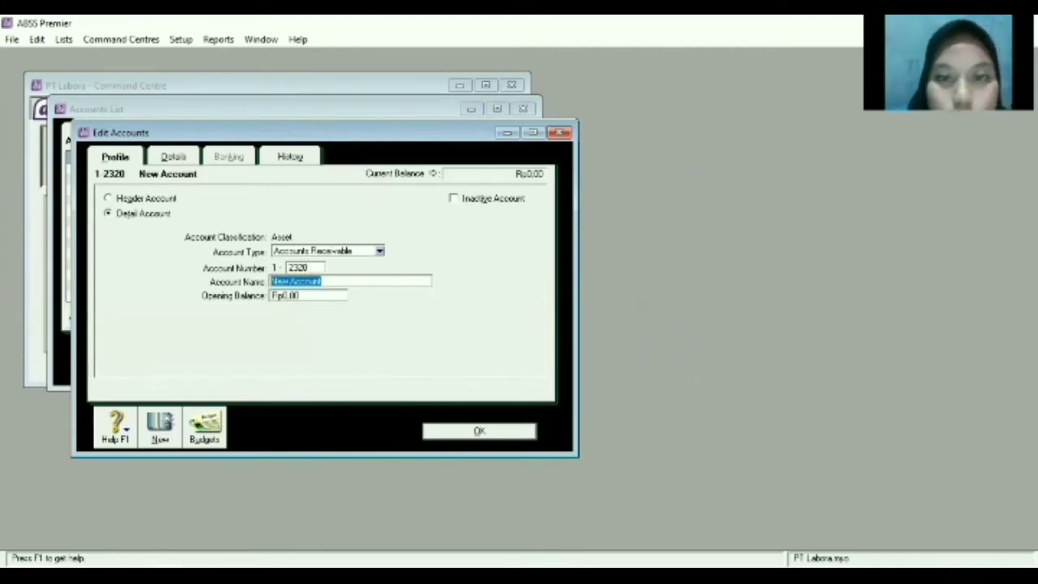
type("PP")
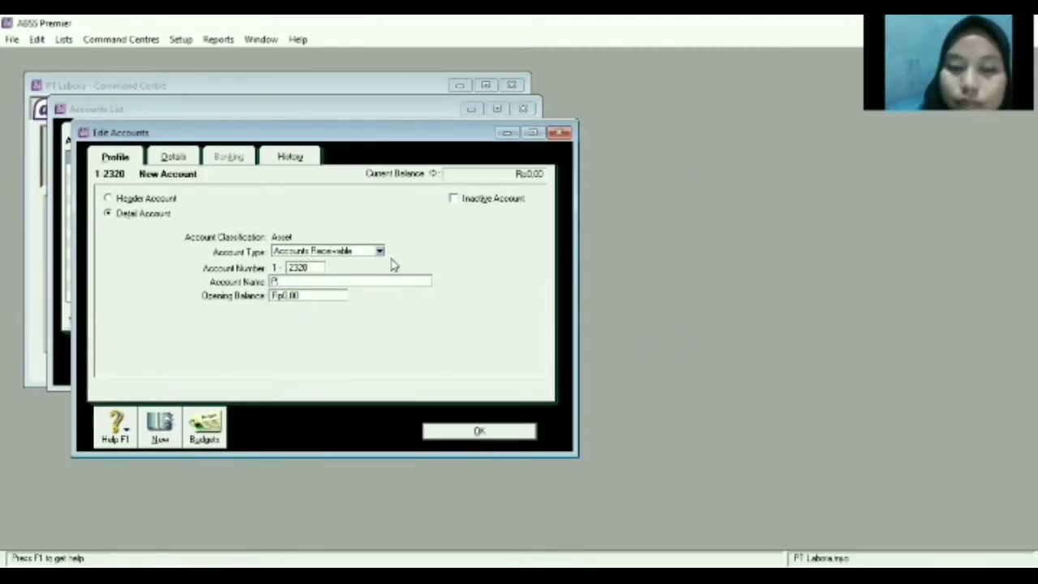
type("ulsa")
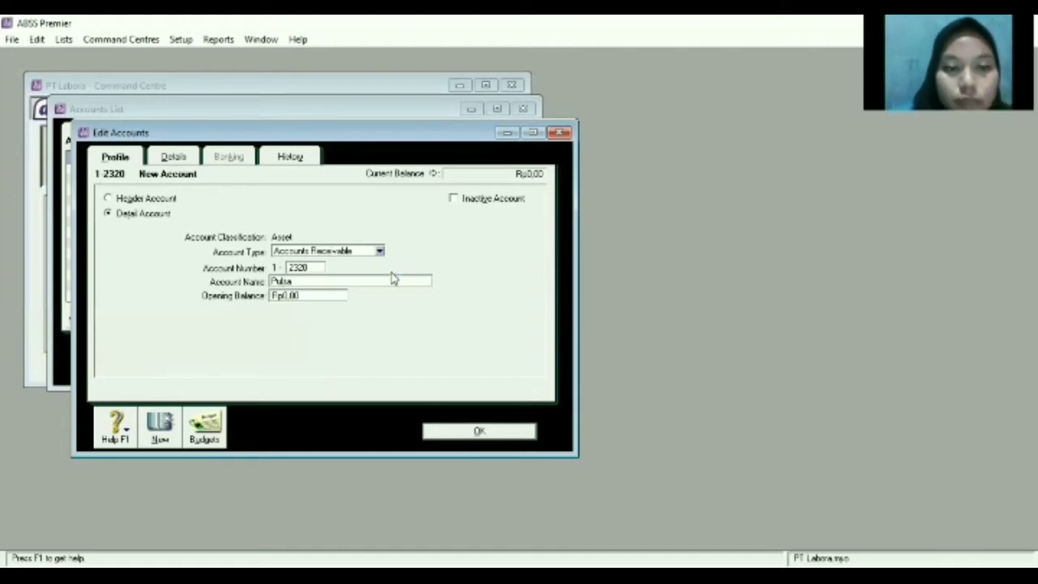
left_click(161, 432)
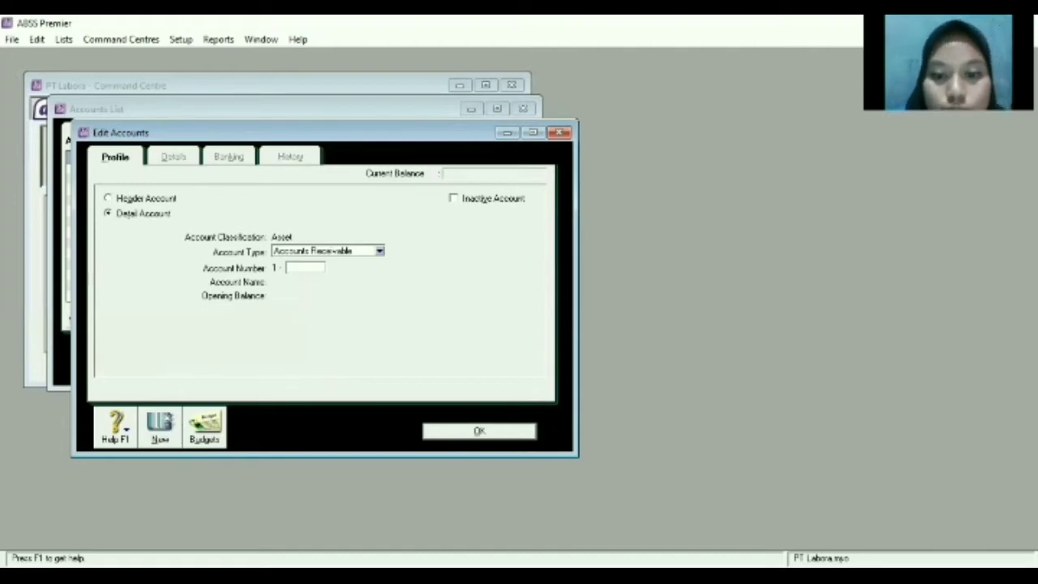
Make the new account an Accounts Payable type numbered 2-2220.
key("alt+Tab")
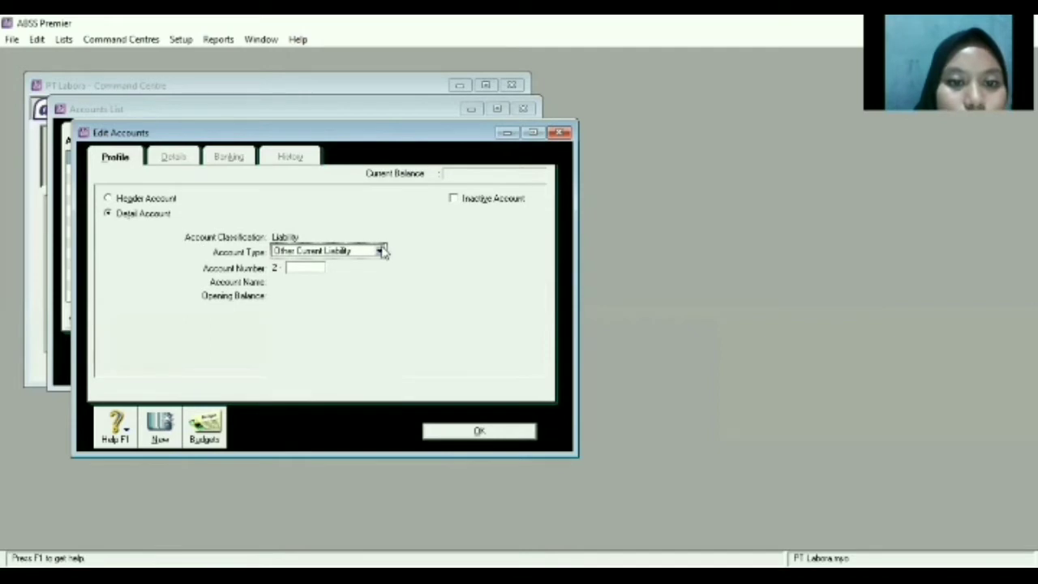
left_click(380, 251)
left_click(325, 324)
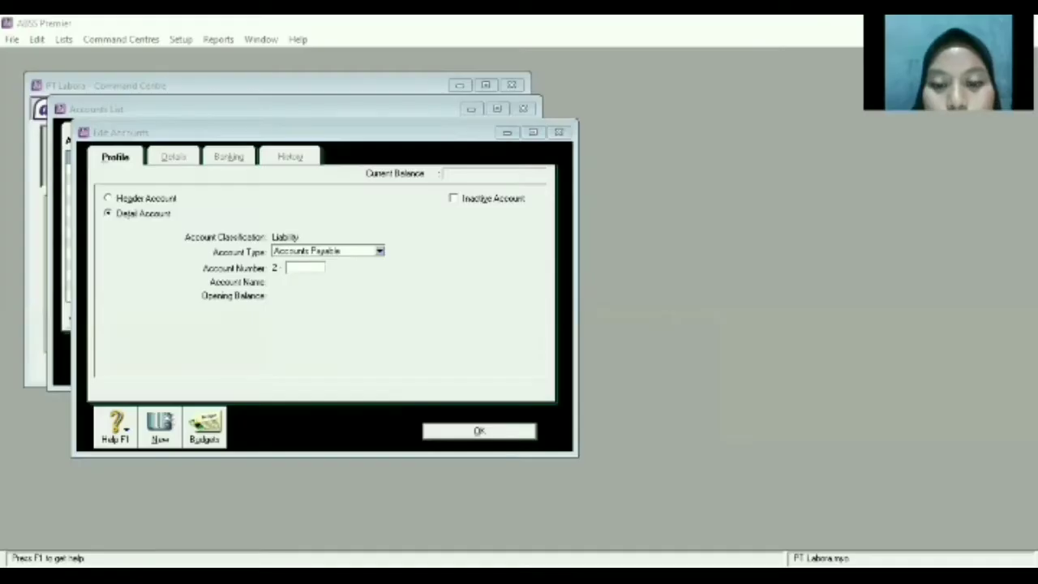
type("2220")
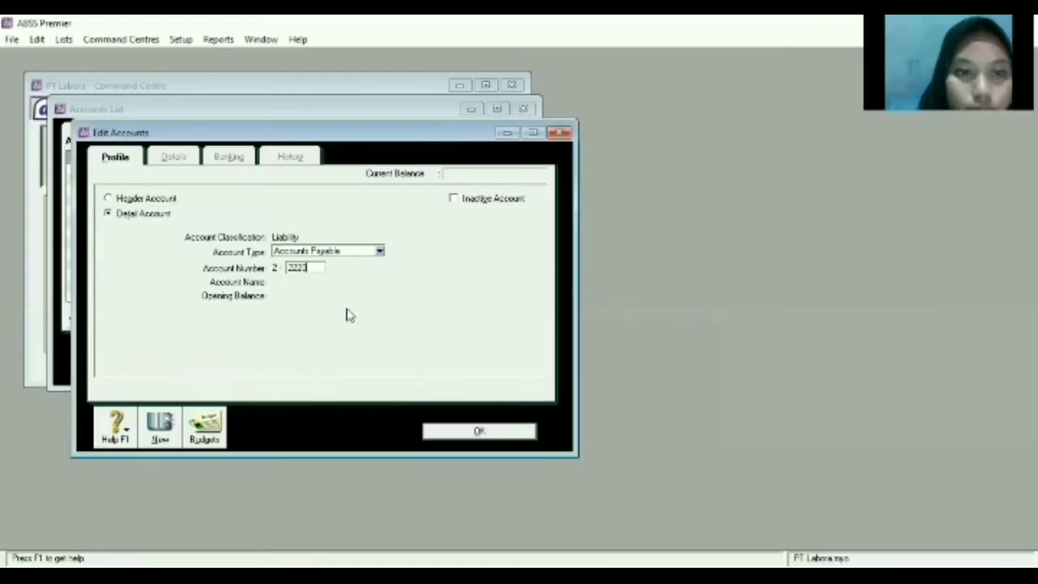
key("Tab")
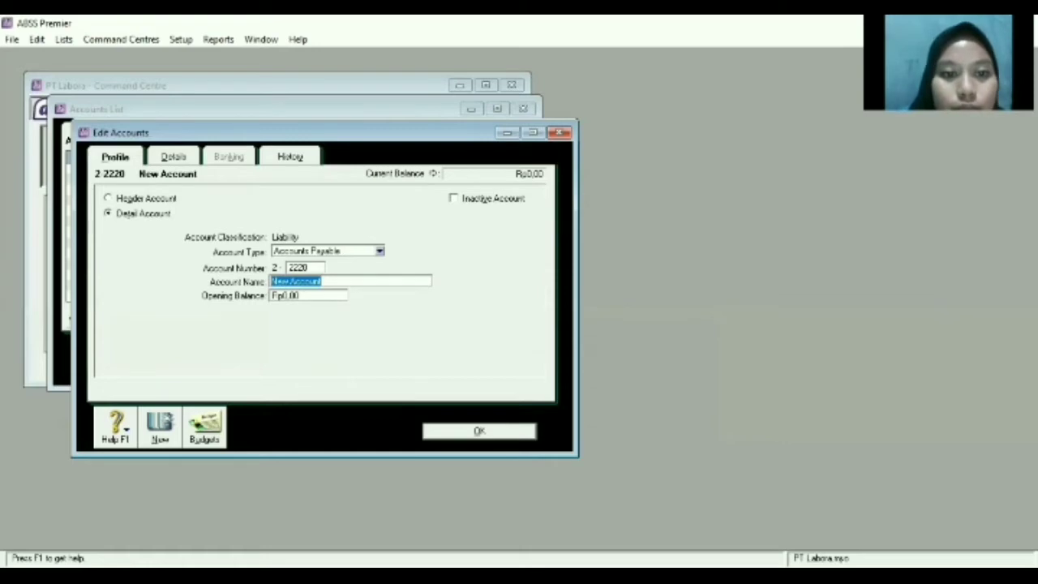
Name the payable account 'Trade Creditors (USD)'.
key("BackSpace")
type("Trade CRE")
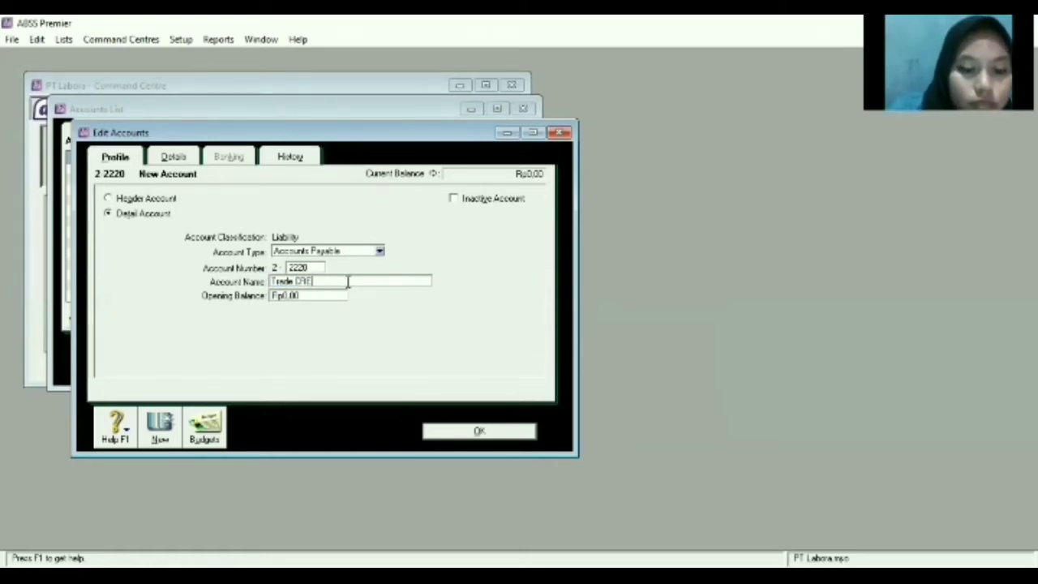
type("DITOR")
key("BackSpace")
key("BackSpace")
key("BackSpace")
key("BackSpace")
key("BackSpace")
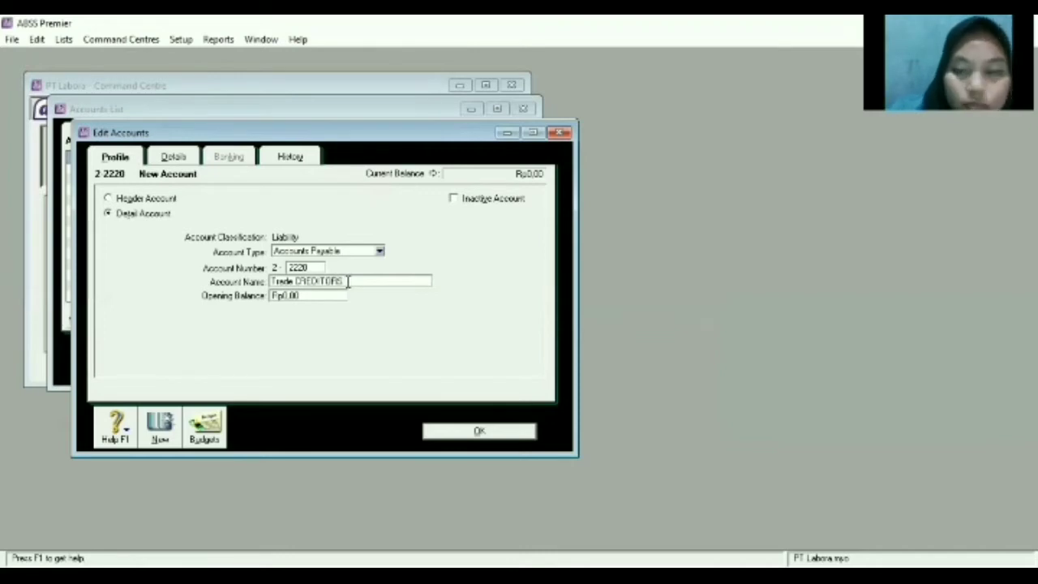
key("BackSpace")
key("BackSpace")
key("BackSpace")
type("Credit")
key("BackSpace")
key("BackSpace")
type("itor")
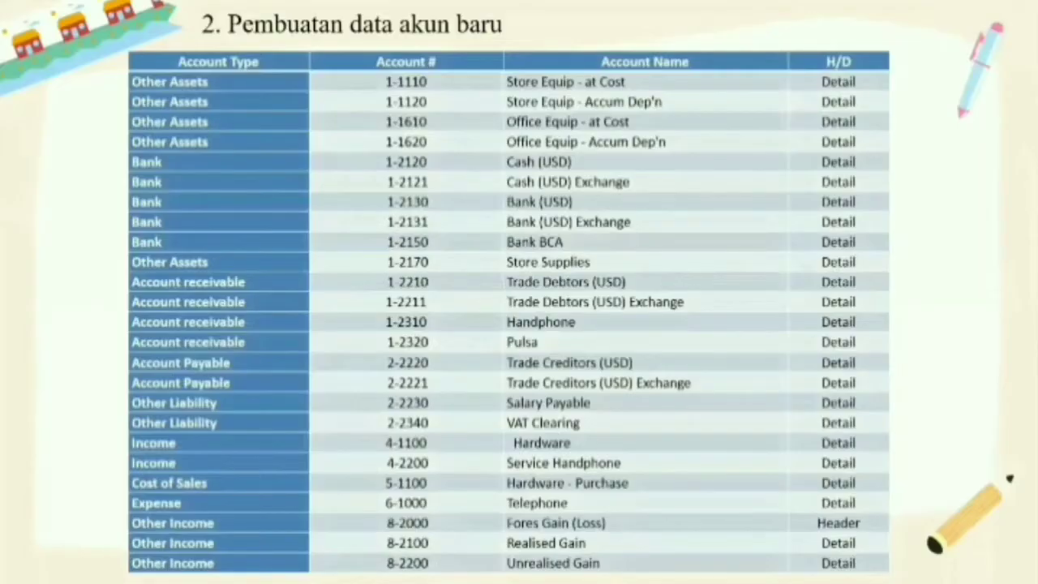
type("s ")
type("(USD)")
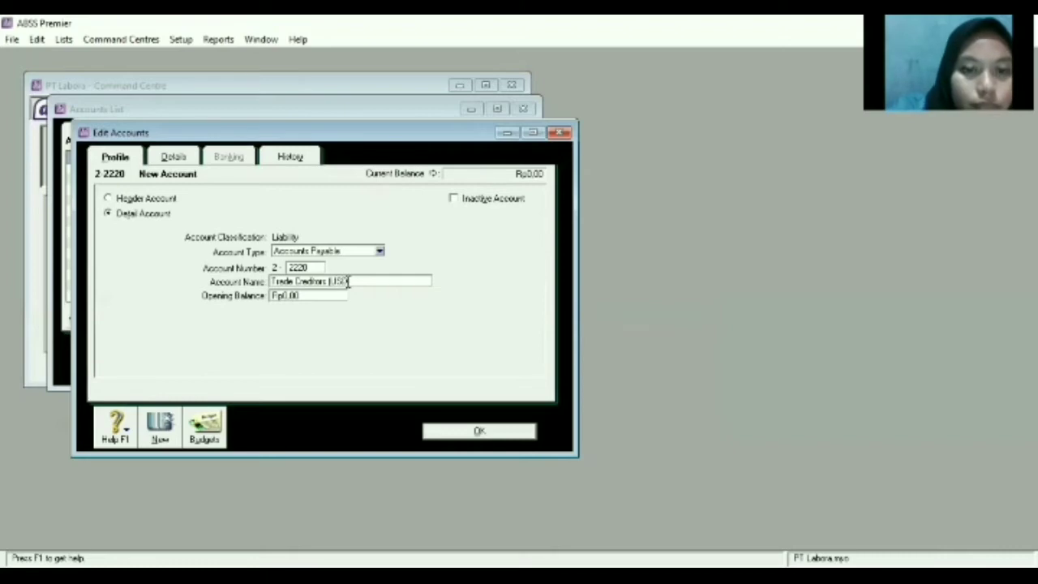
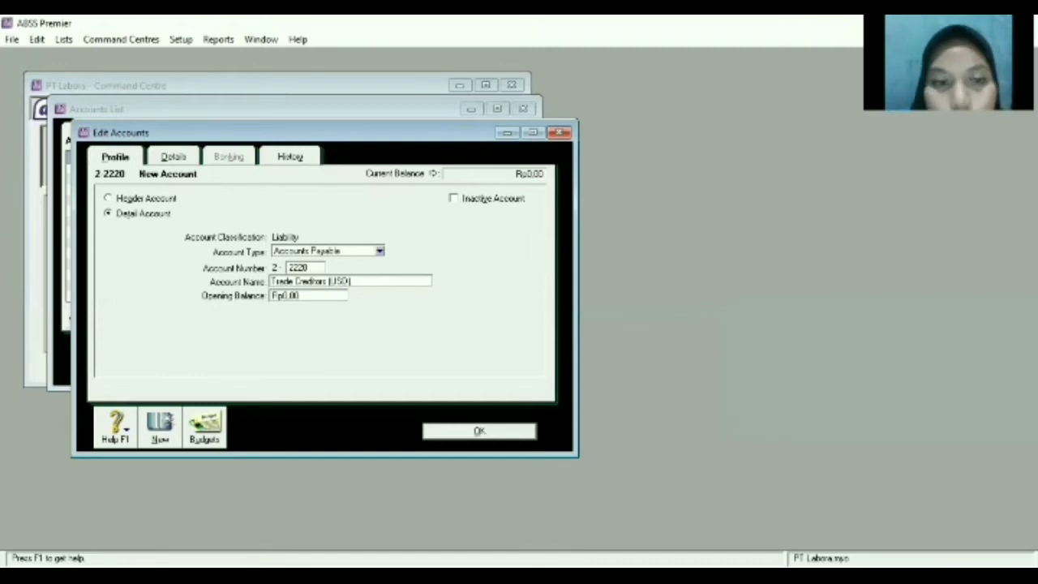
Set account 2-2220 Trade Creditors (USD) to USD currency with exchange account 2-2221, and save it.
left_click(167, 160)
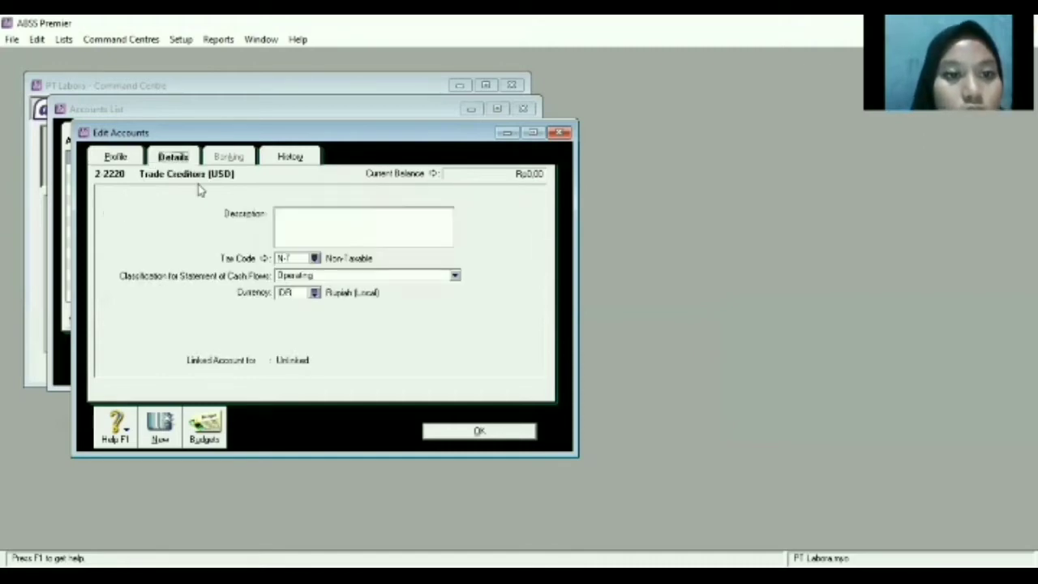
left_click(315, 293)
left_click(394, 227)
left_click(641, 394)
left_click(622, 367)
left_click(459, 431)
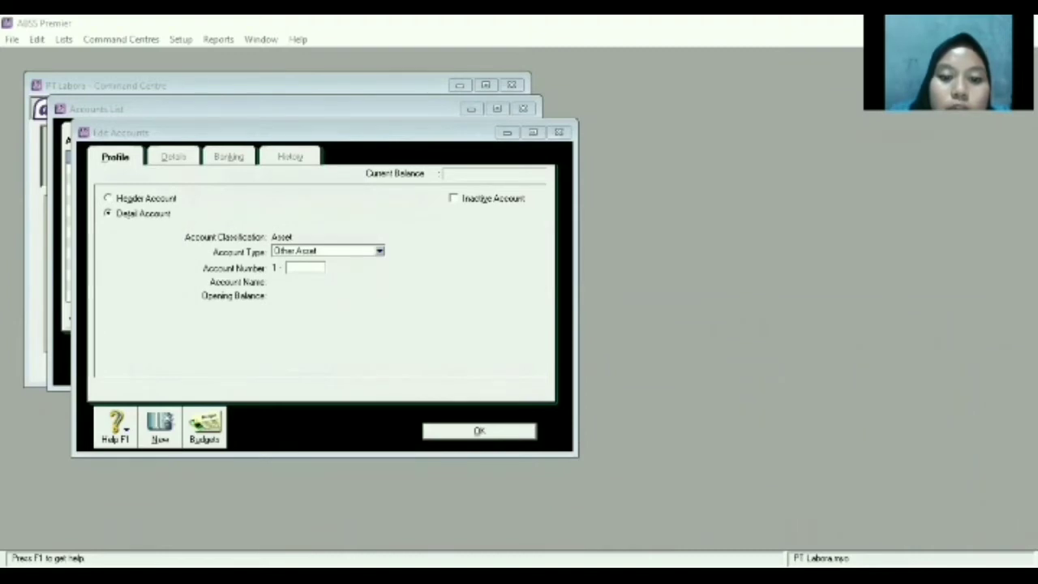
Create Other Liability account 2-2230 named 'Salary Payable'.
left_click(328, 251)
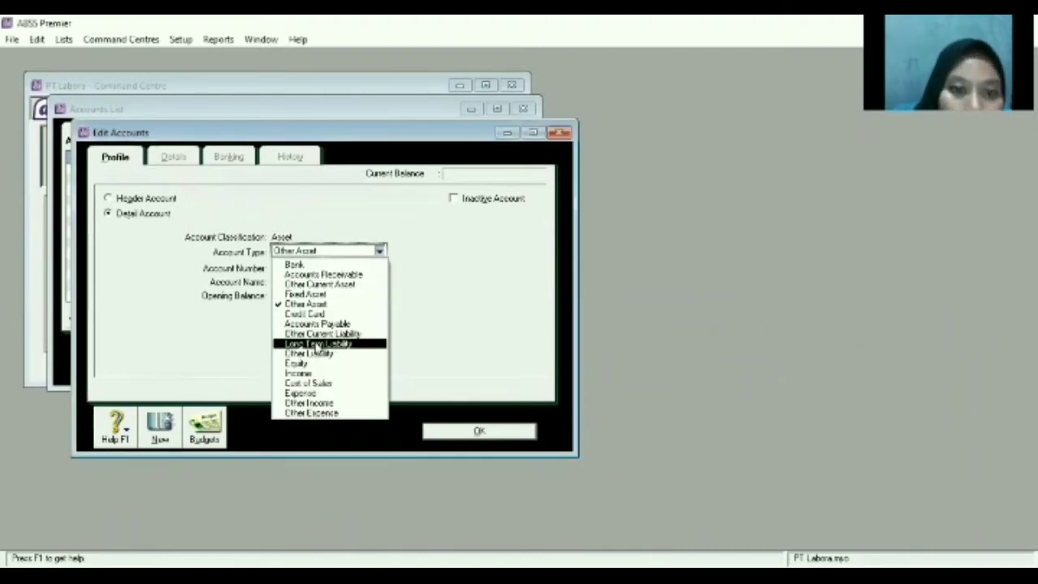
left_click(325, 354)
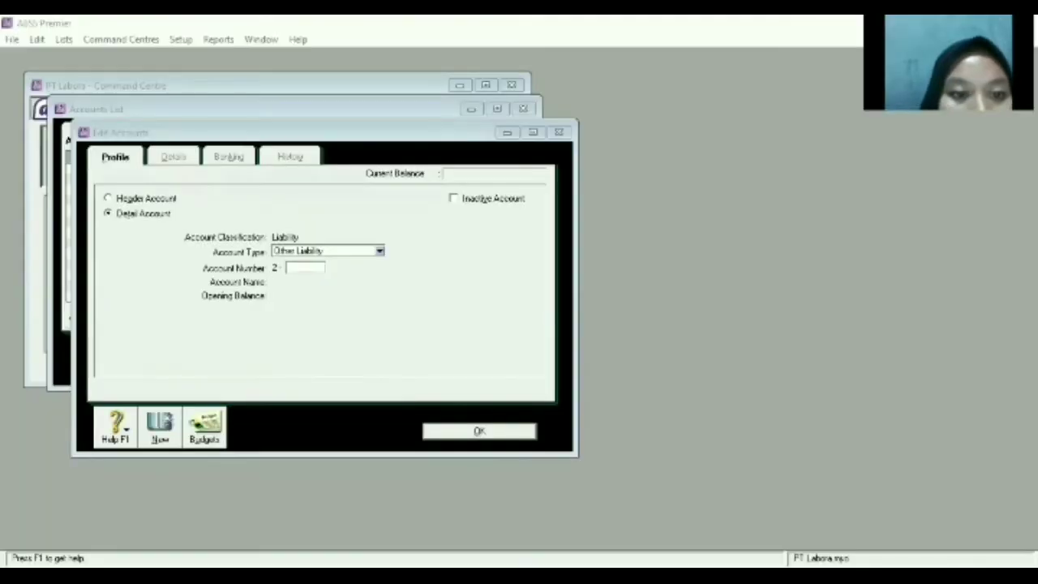
type("223")
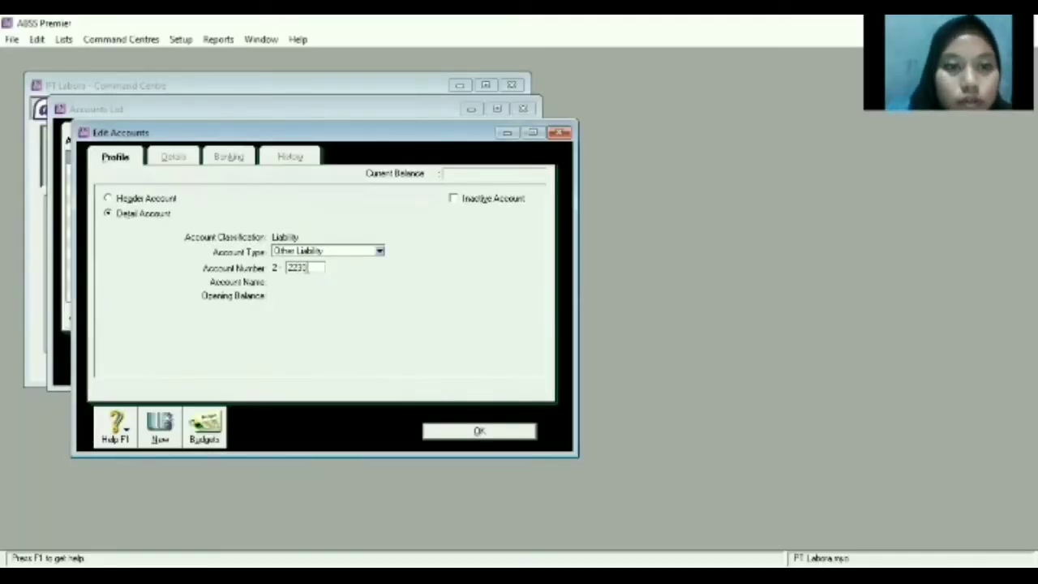
type("0")
key("Tab")
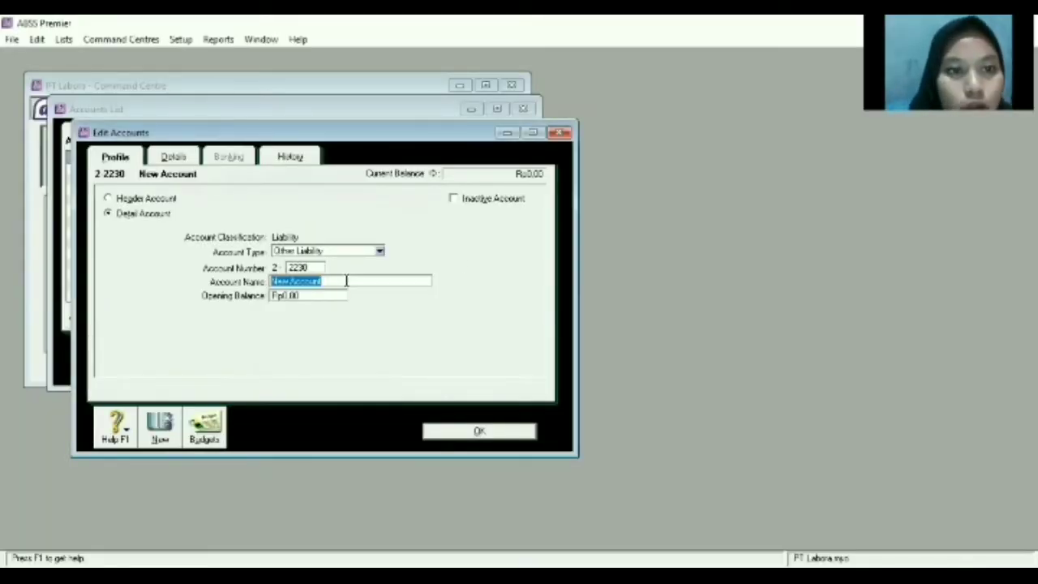
key("BackSpace")
type("t")
key("BackSpace")
type("S")
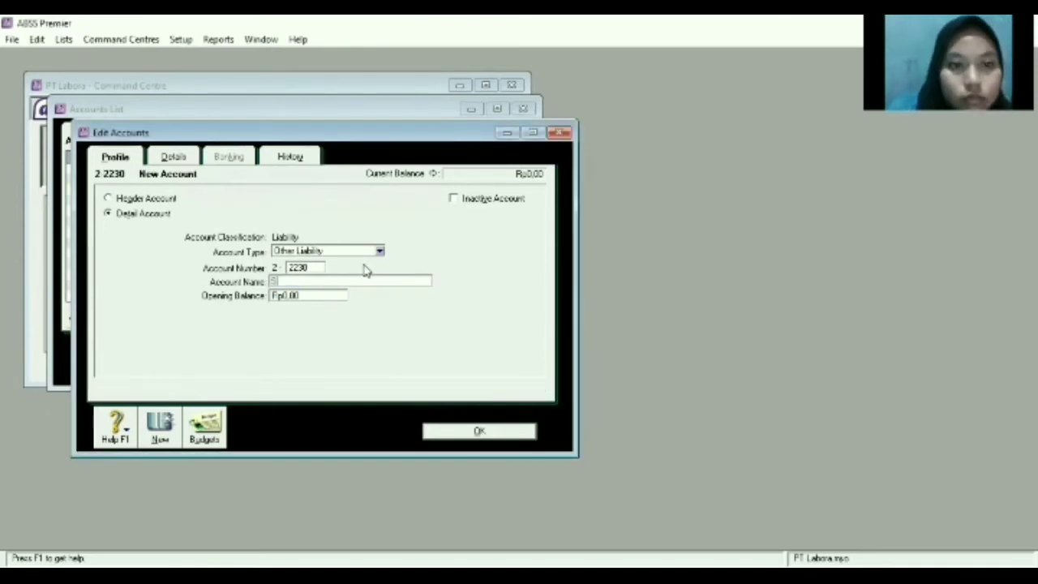
type("alary ")
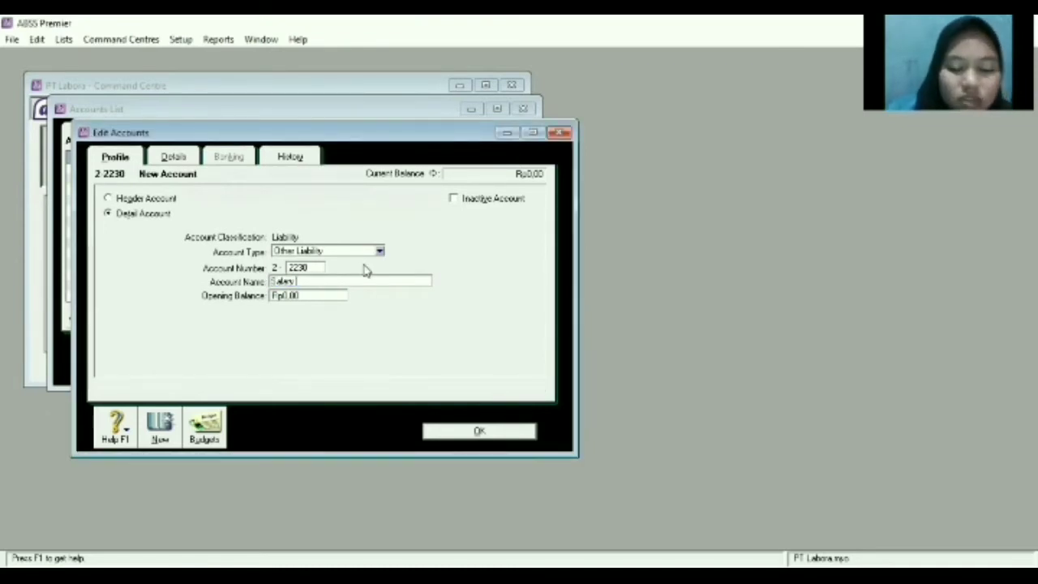
type("Payable")
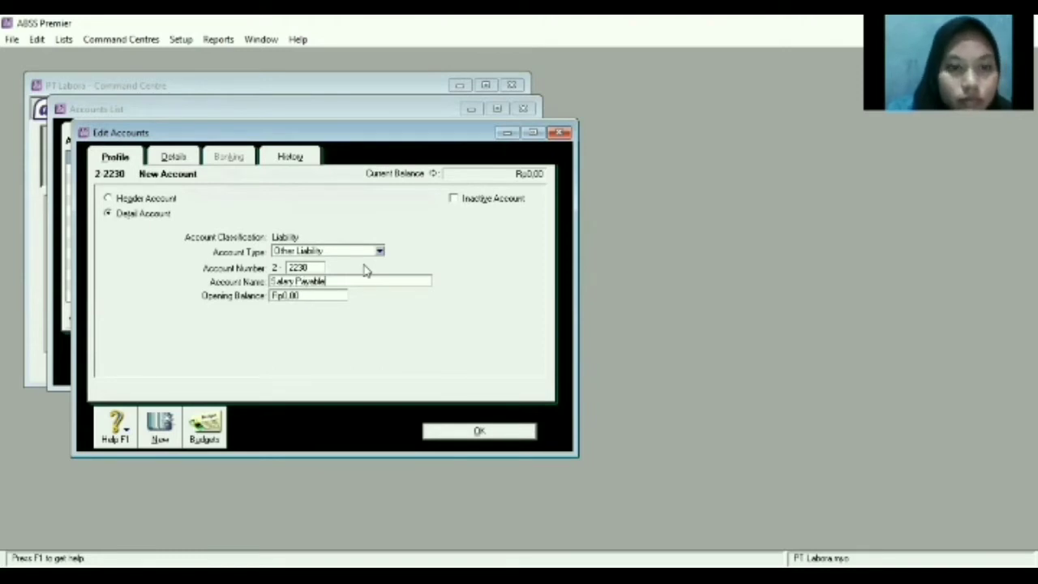
key("Return")
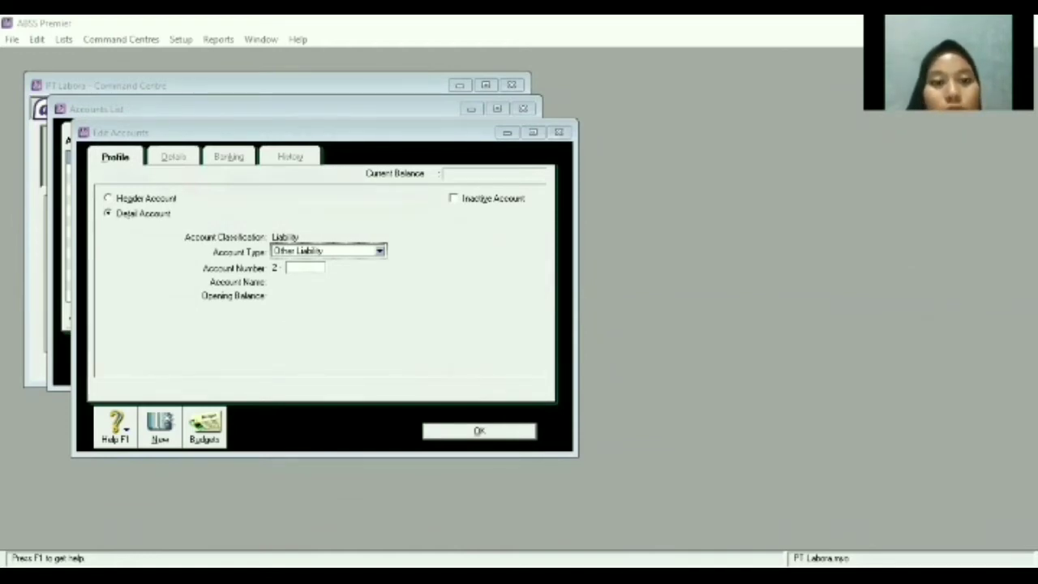
Create Other Liability account 2-2340 named 'VAT Clearing'.
type("2340")
key("Tab")
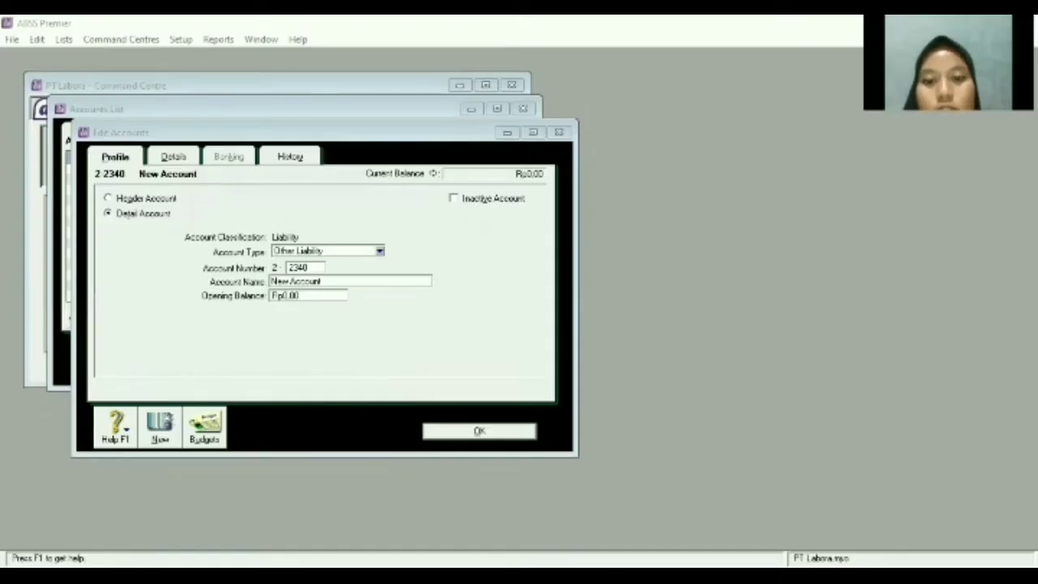
left_click(370, 352)
key("BackSpace")
type("V")
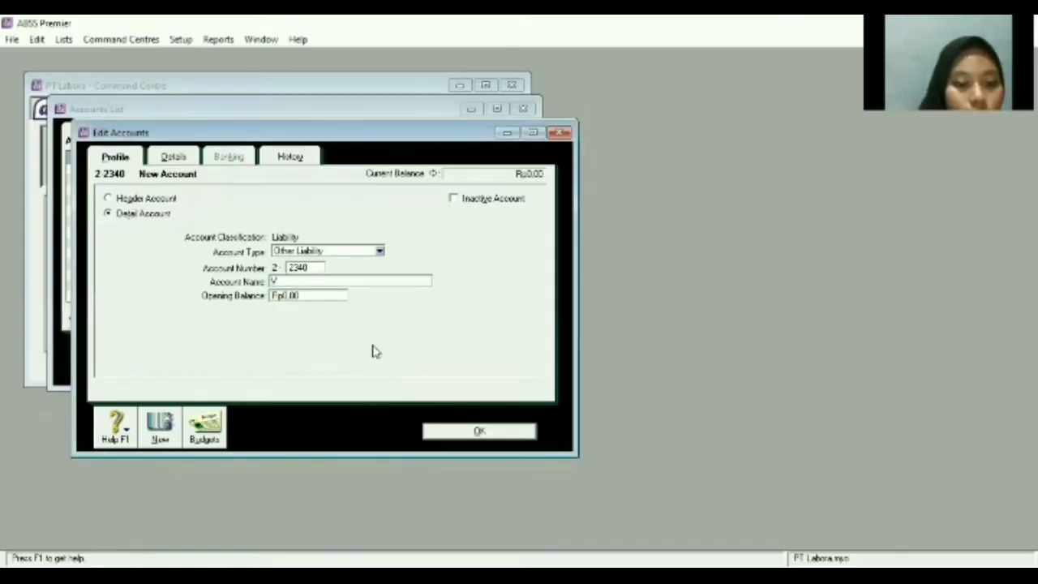
type("AT")
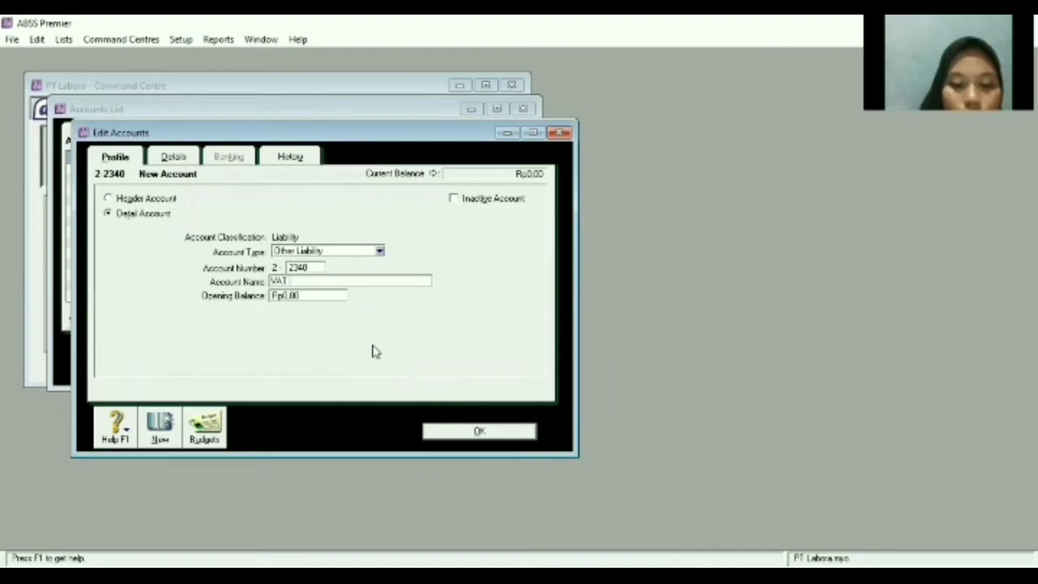
type(" Olearing")
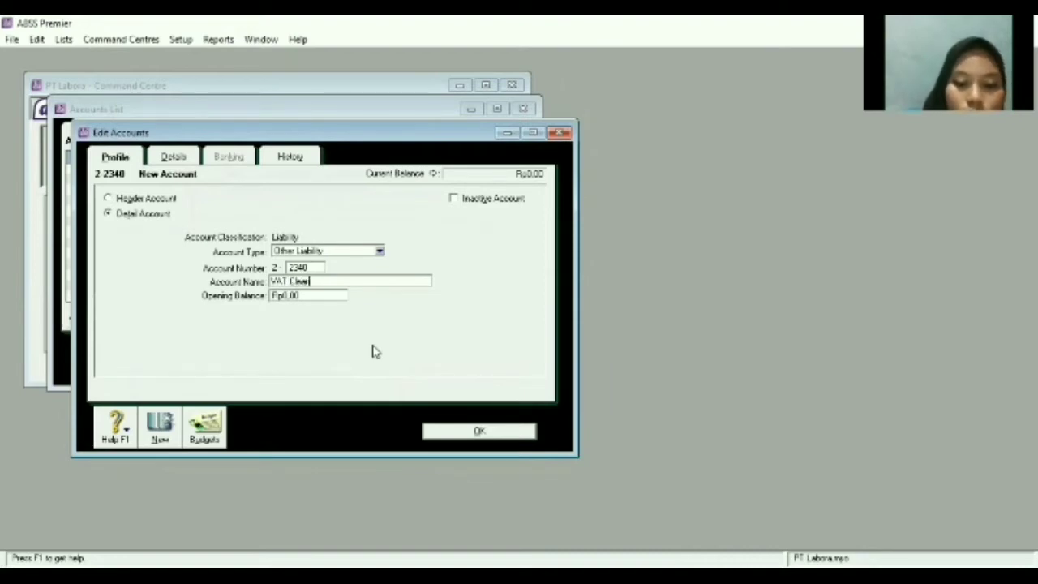
left_click(162, 430)
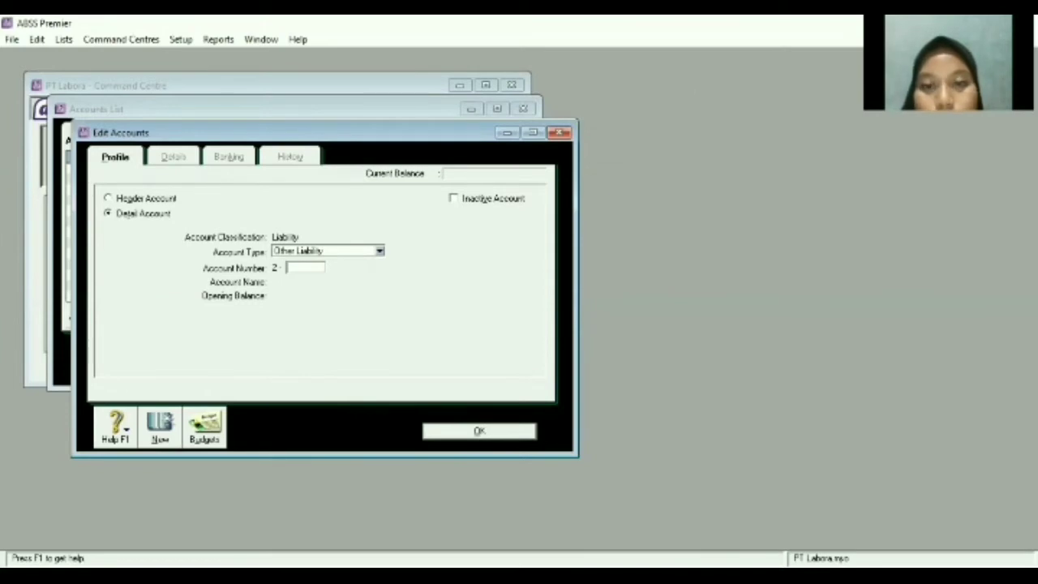
key("alt+Tab")
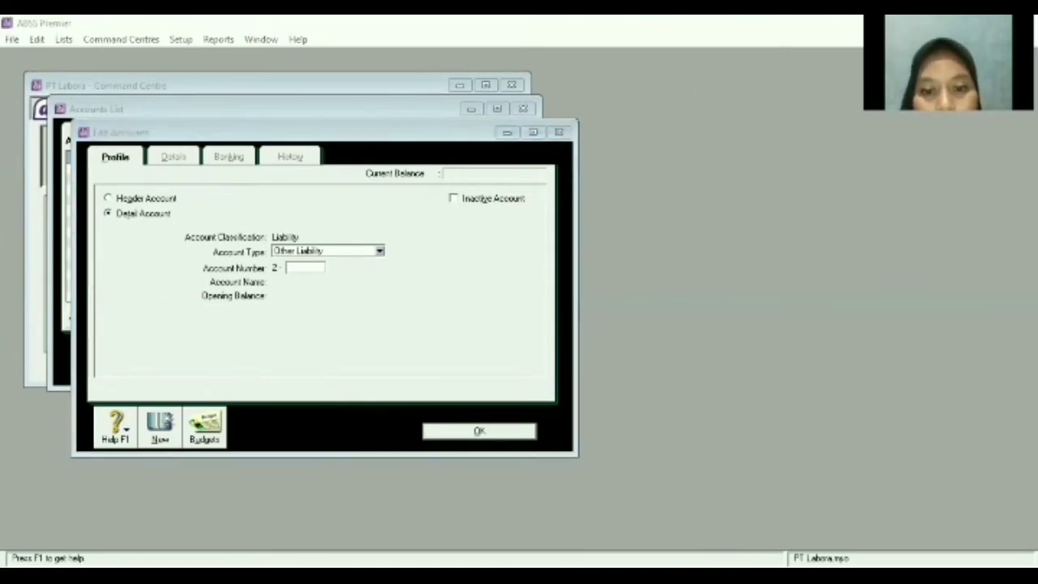
Create Income account 4-1100 named 'Hardware'.
left_click(377, 260)
left_click(380, 252)
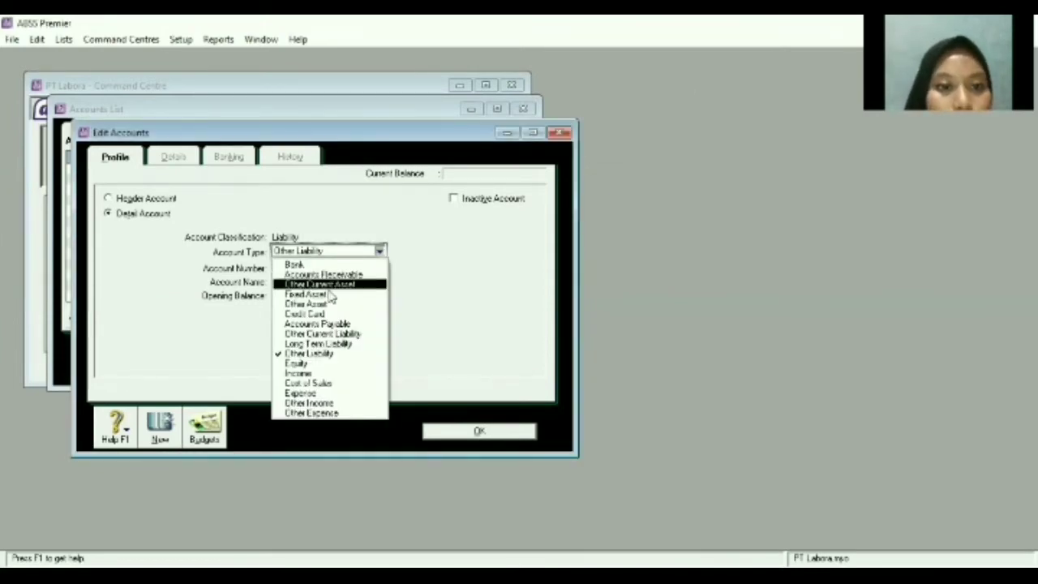
left_click(297, 373)
left_click(288, 268)
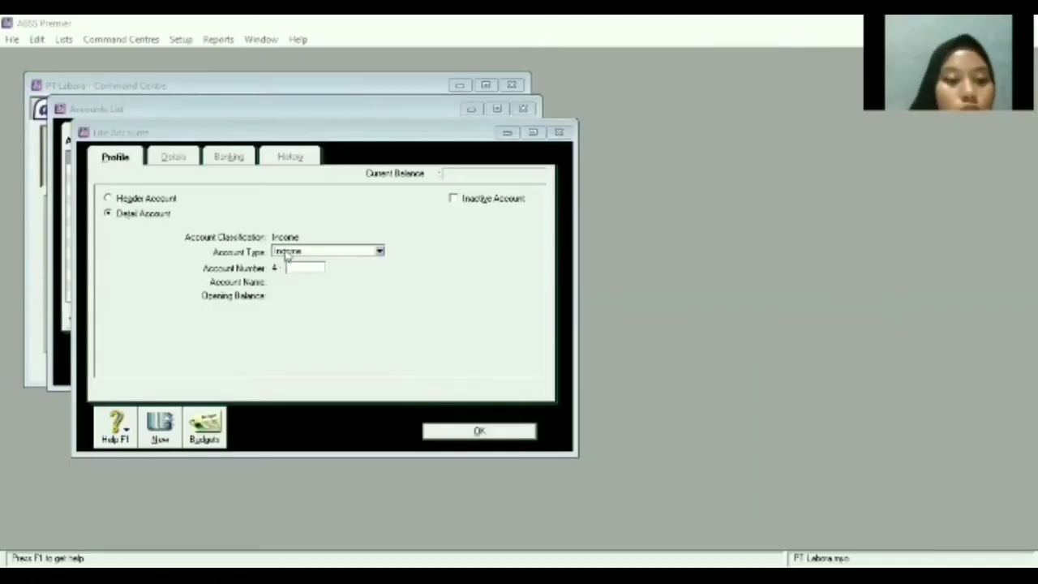
type("1100")
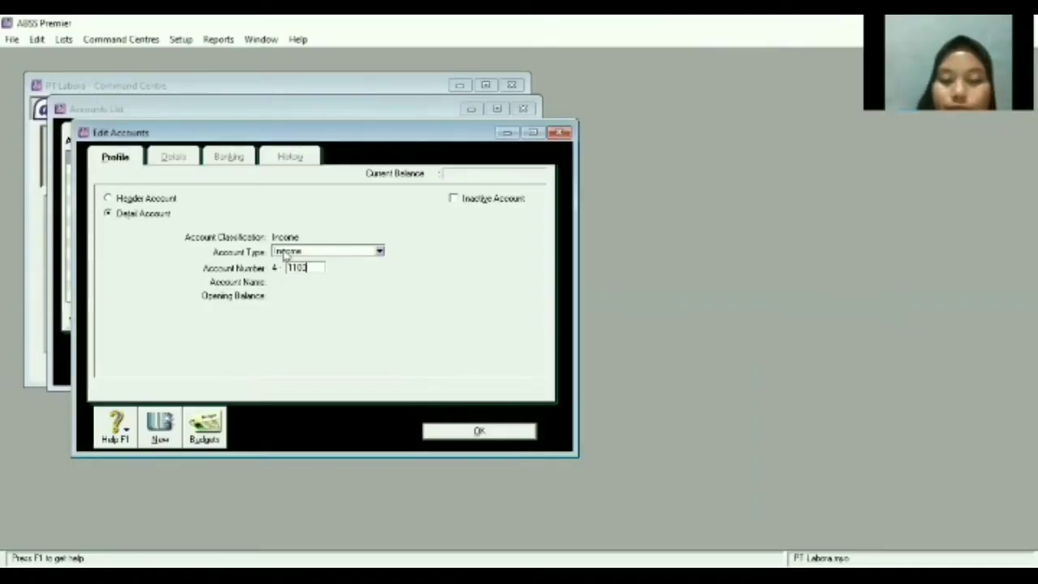
key("Tab")
key("BackSpace")
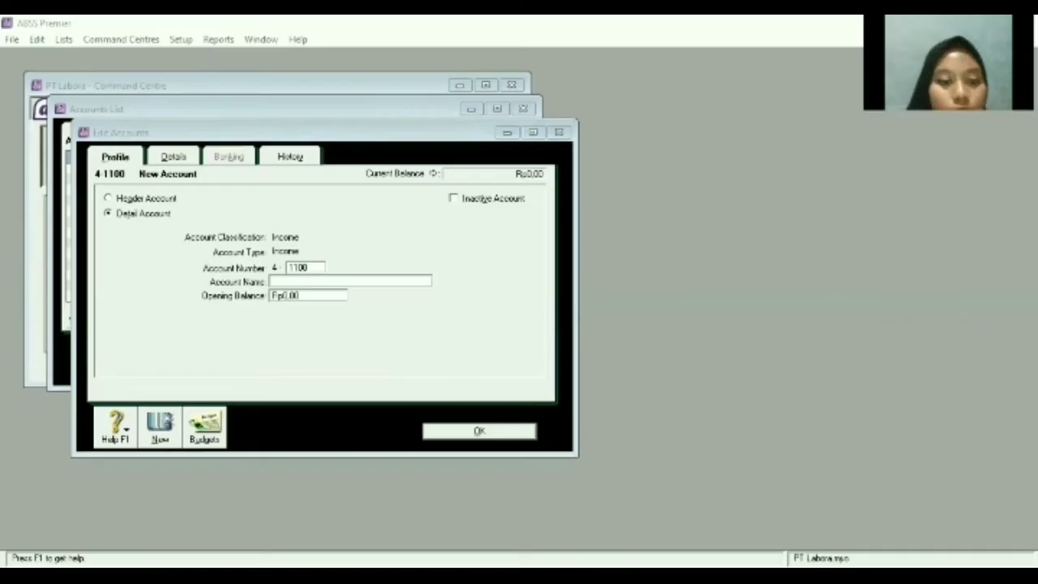
left_click(359, 292)
type("Hard")
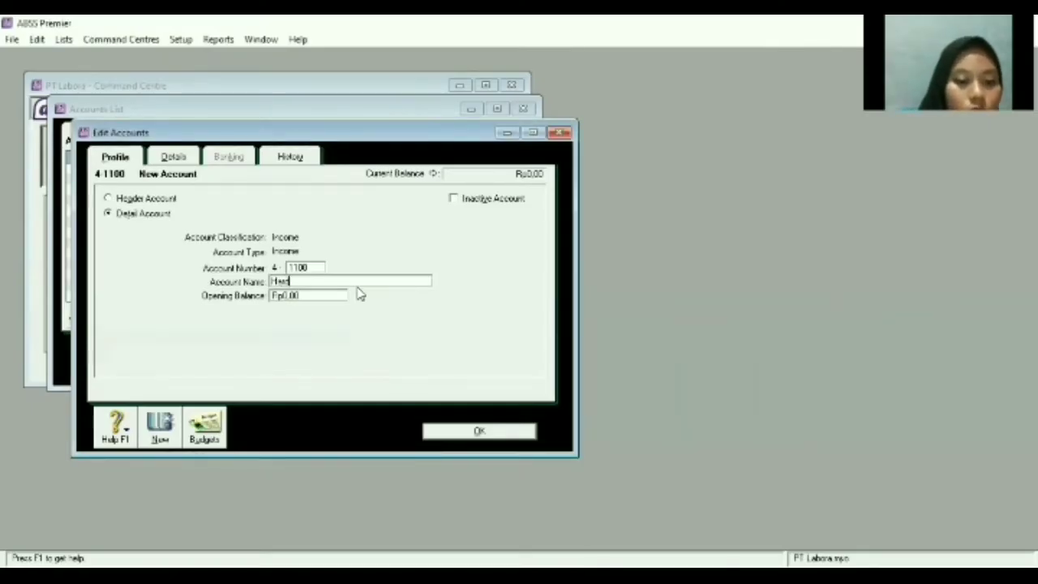
type("ware")
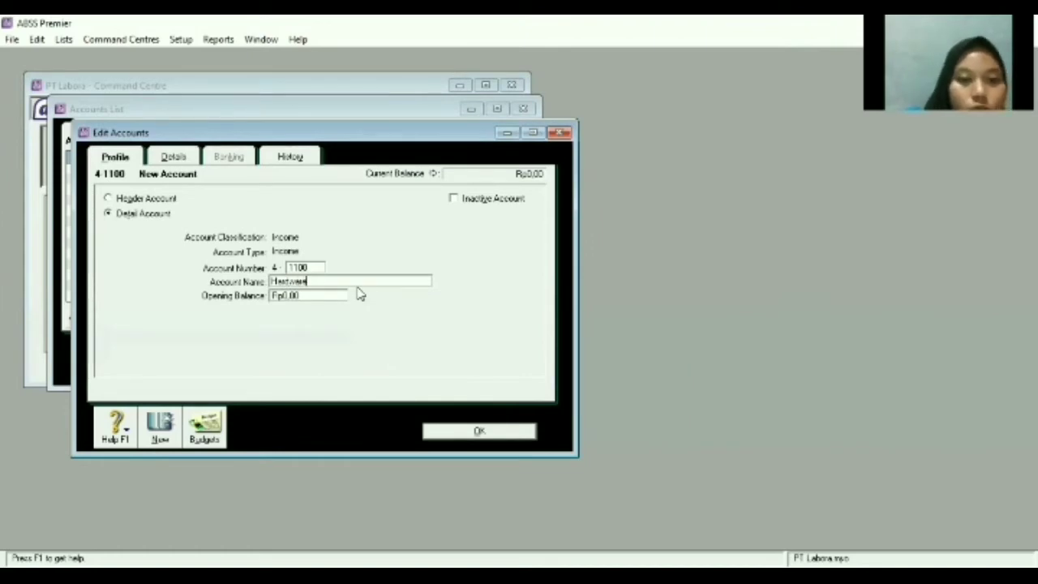
left_click(155, 433)
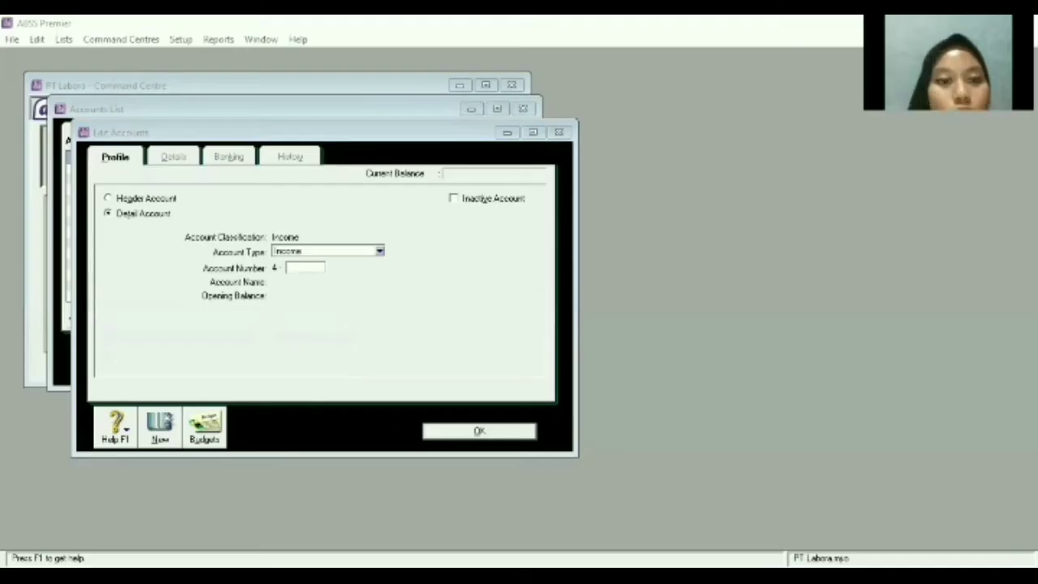
Create Income account 4-2200 named 'Service Handphone'.
type("2200")
key("Tab")
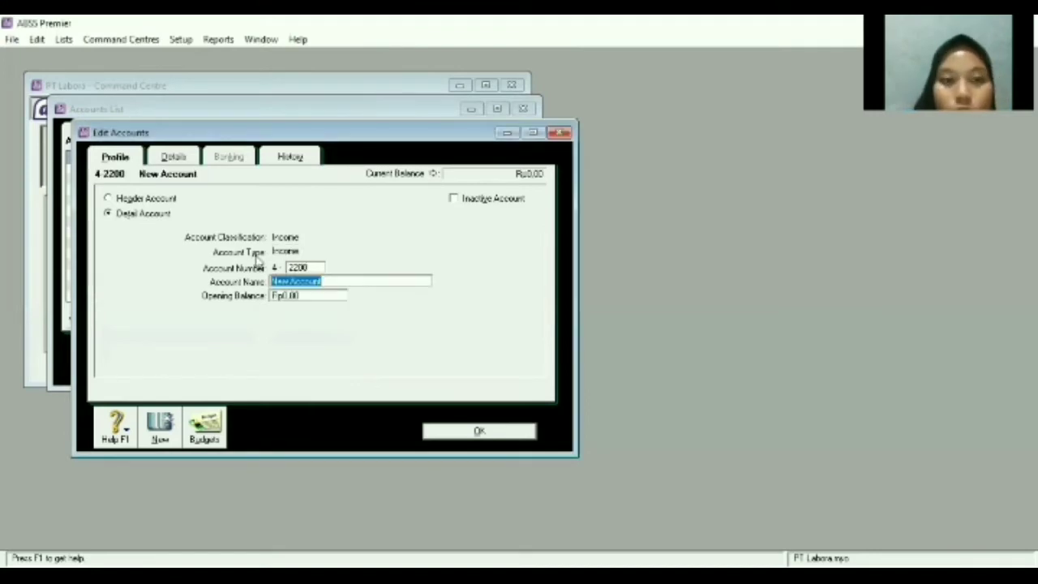
key("BackSpace")
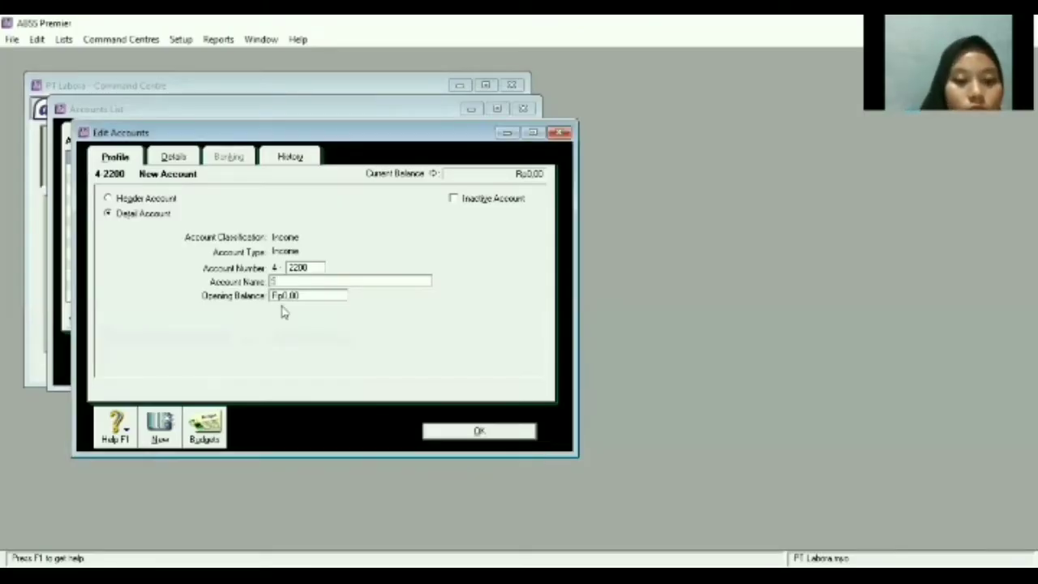
type("al")
type("vice Ha")
type("ndphon")
type("e")
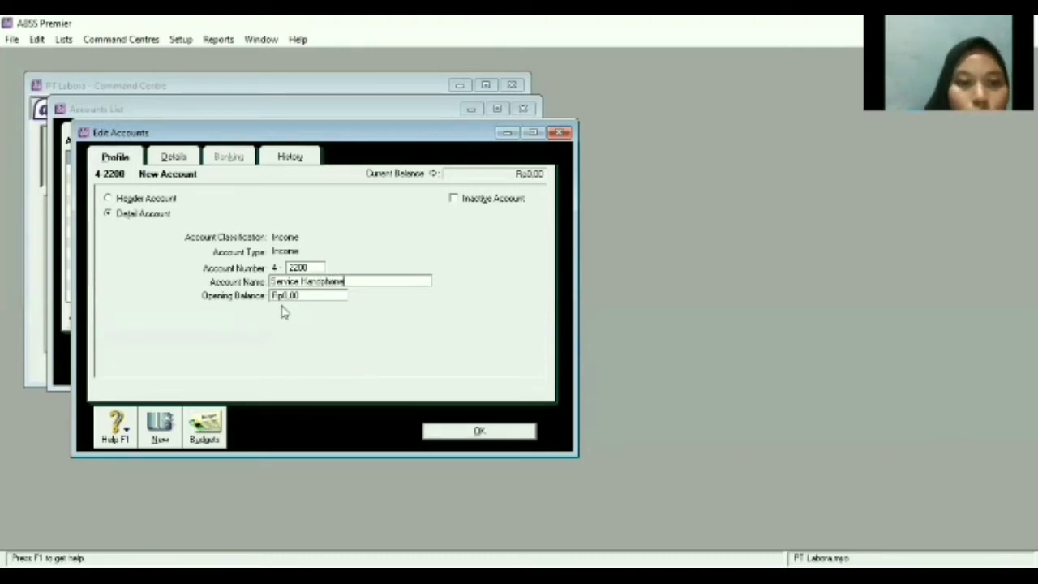
left_click(162, 430)
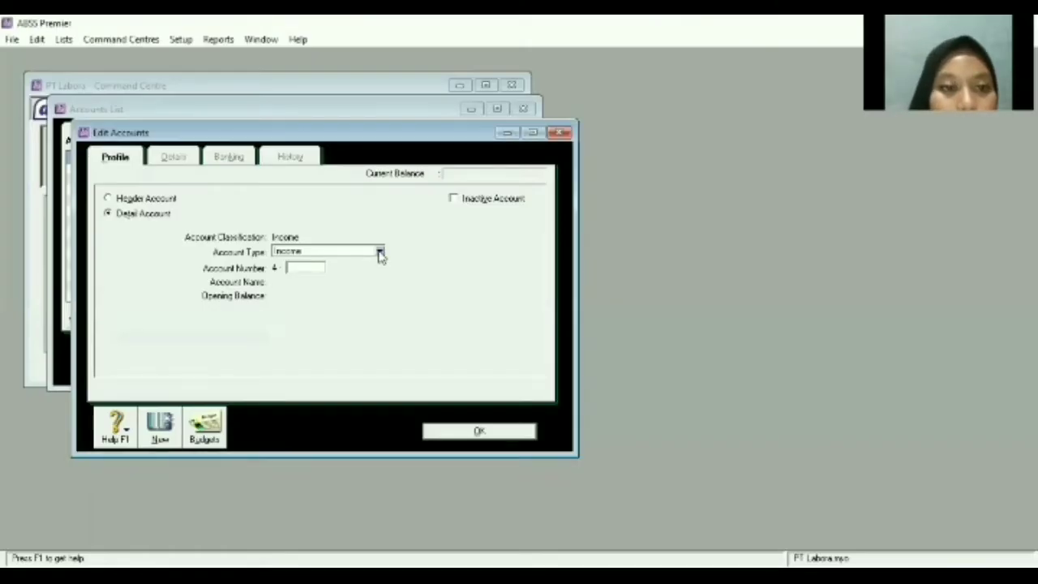
Create Cost of Sales account 5-1100 named 'Hardware - Purchase'.
left_click(380, 251)
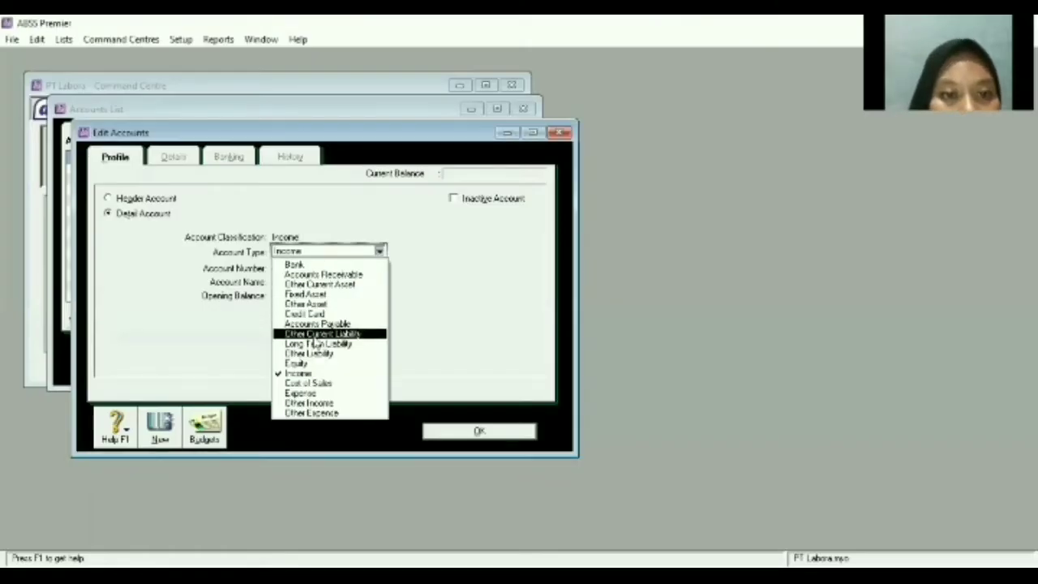
left_click(329, 383)
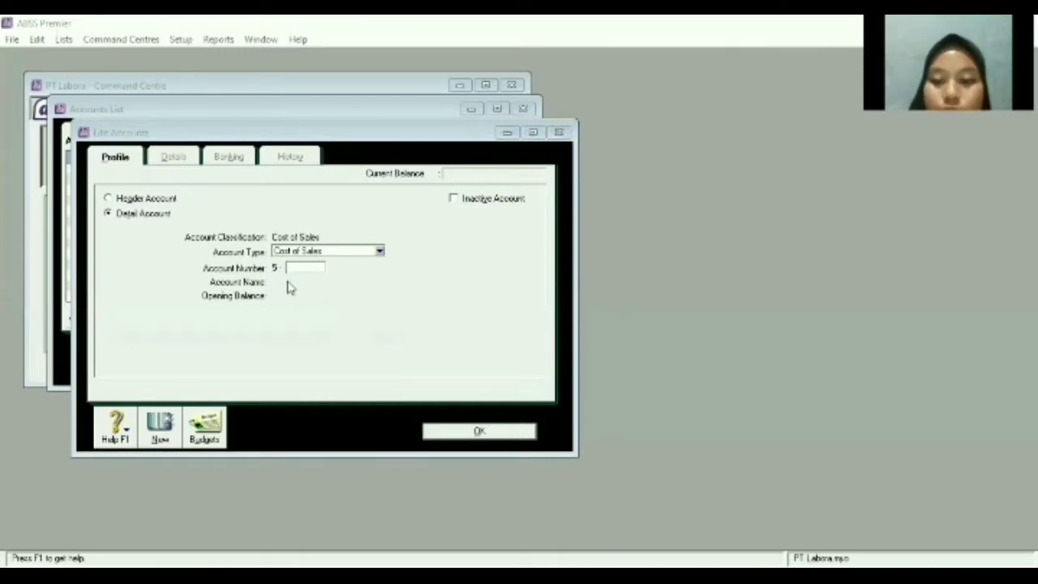
left_click(289, 287)
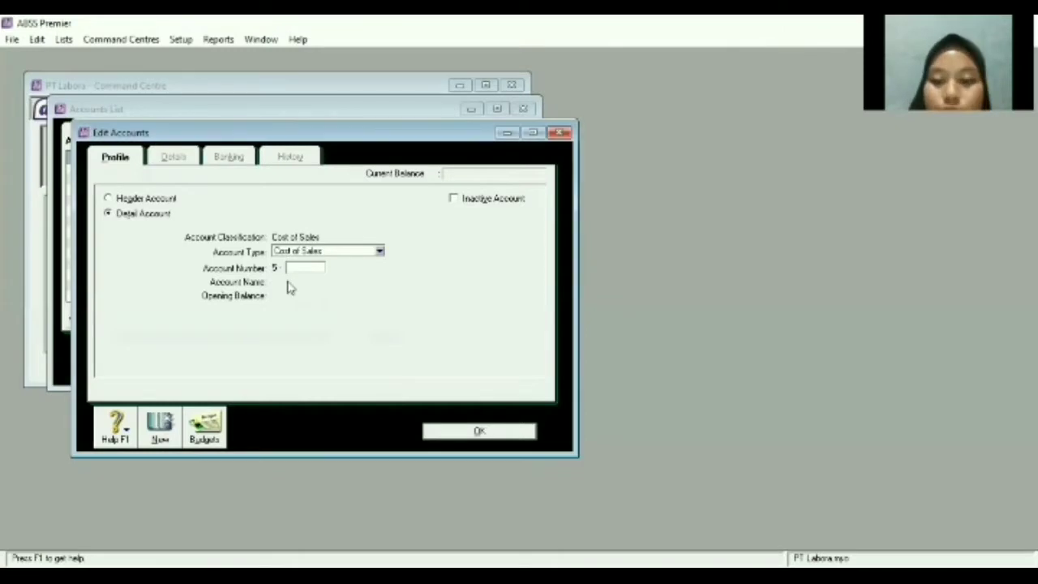
type("1100")
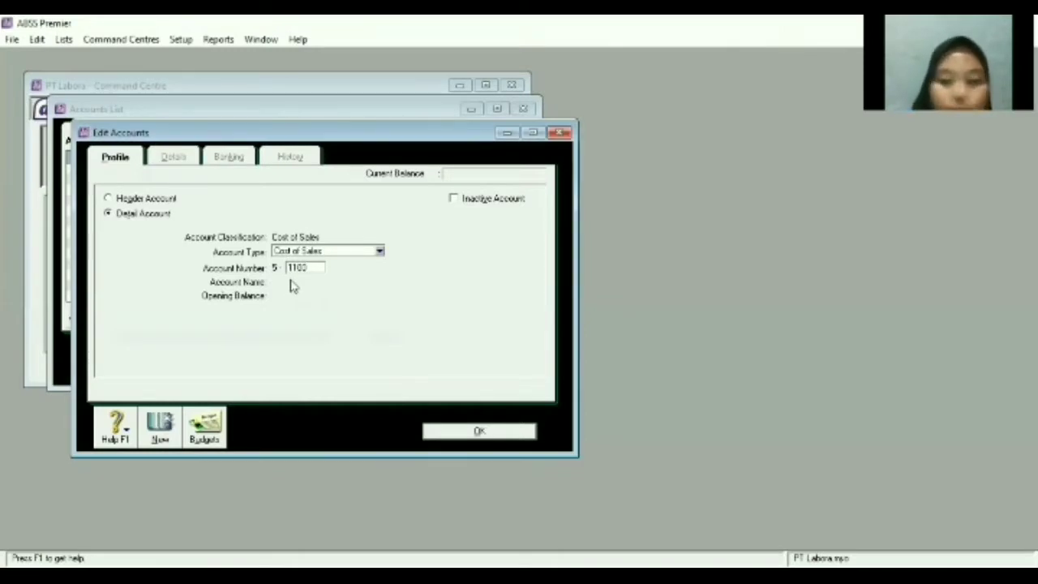
key("Tab")
left_click(325, 281)
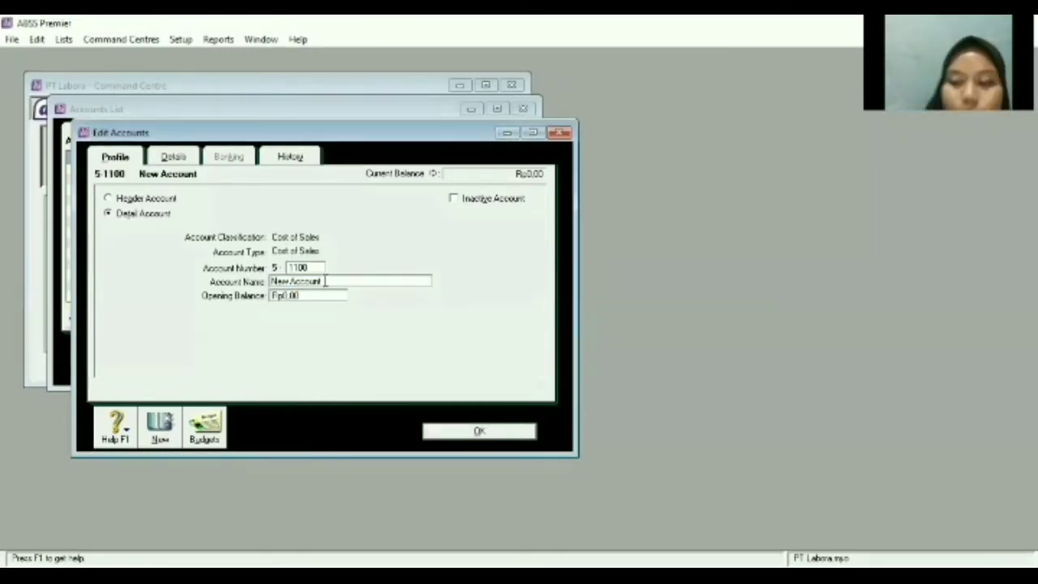
key("BackSpace")
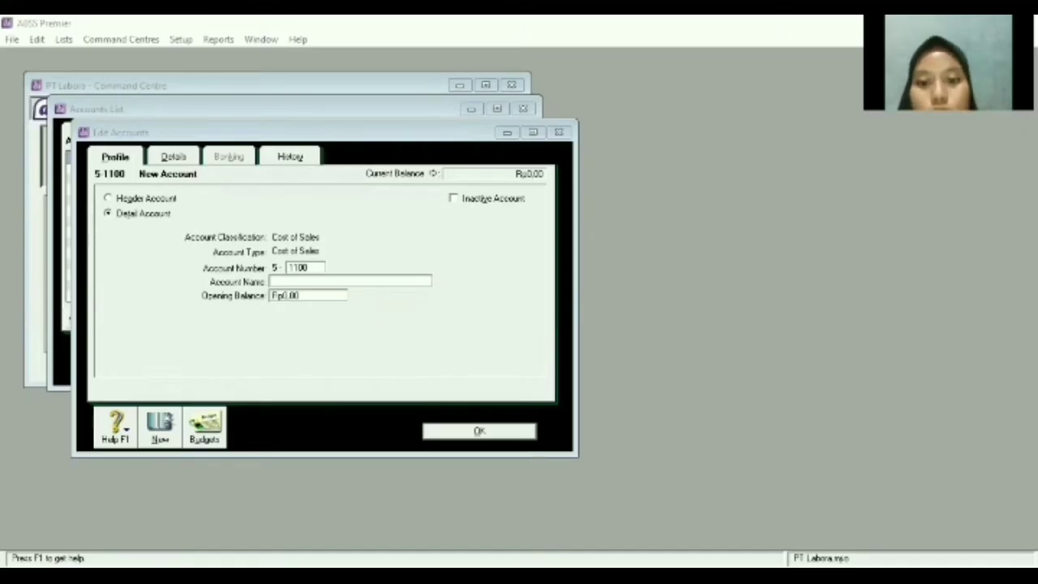
type("Hargware")
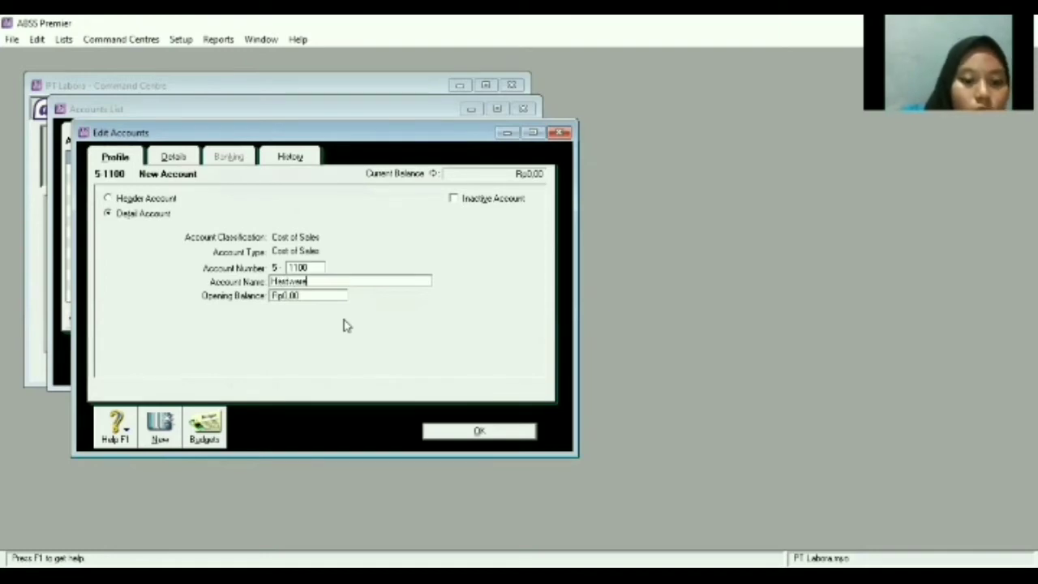
type(" - PH")
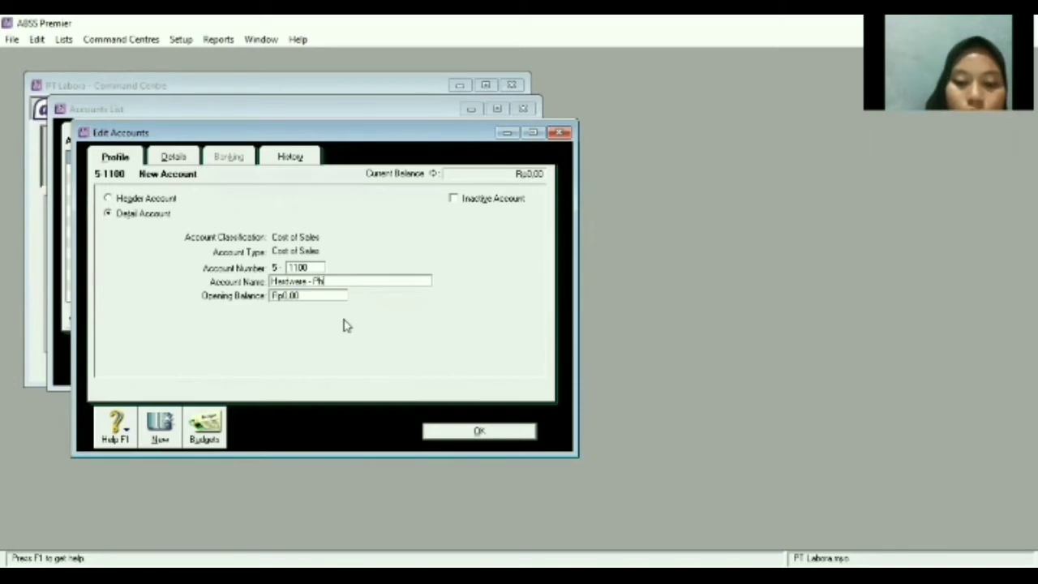
type("on")
key("BackSpace")
type("rchase")
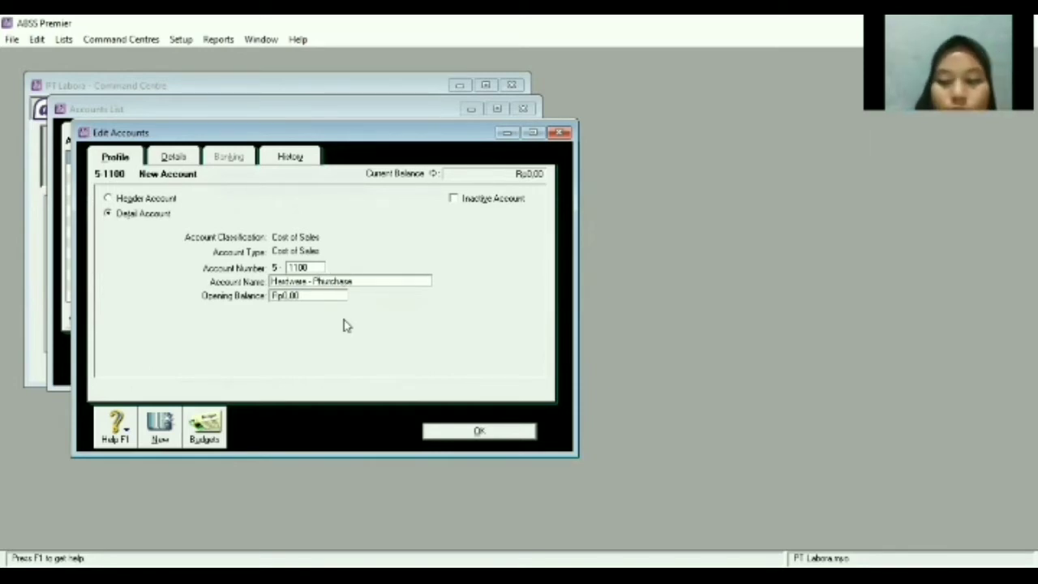
left_click(158, 434)
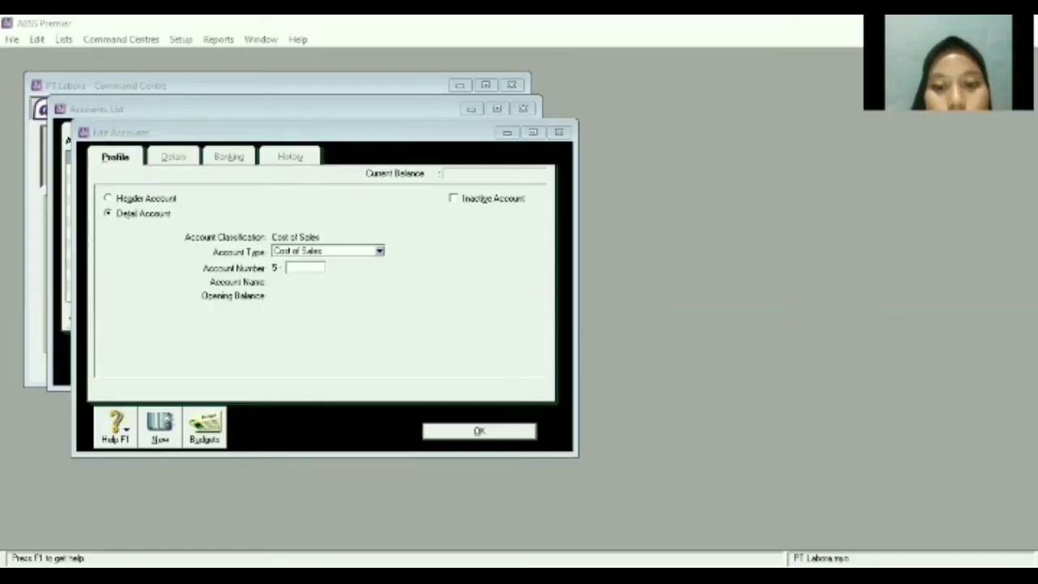
Create Expense account 6-1000 named 'Telephone'.
left_click(379, 251)
left_click(379, 251)
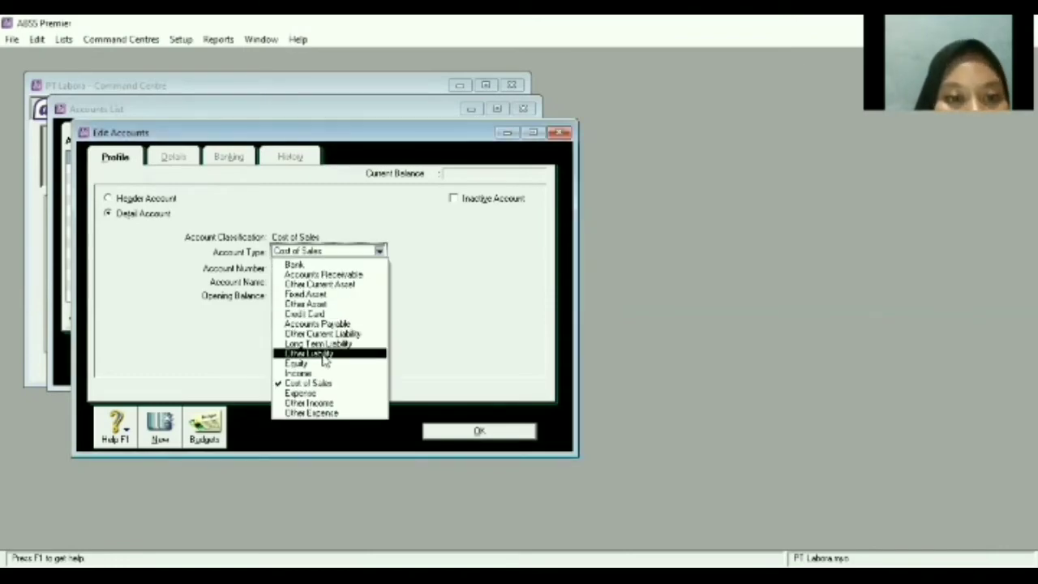
left_click(304, 394)
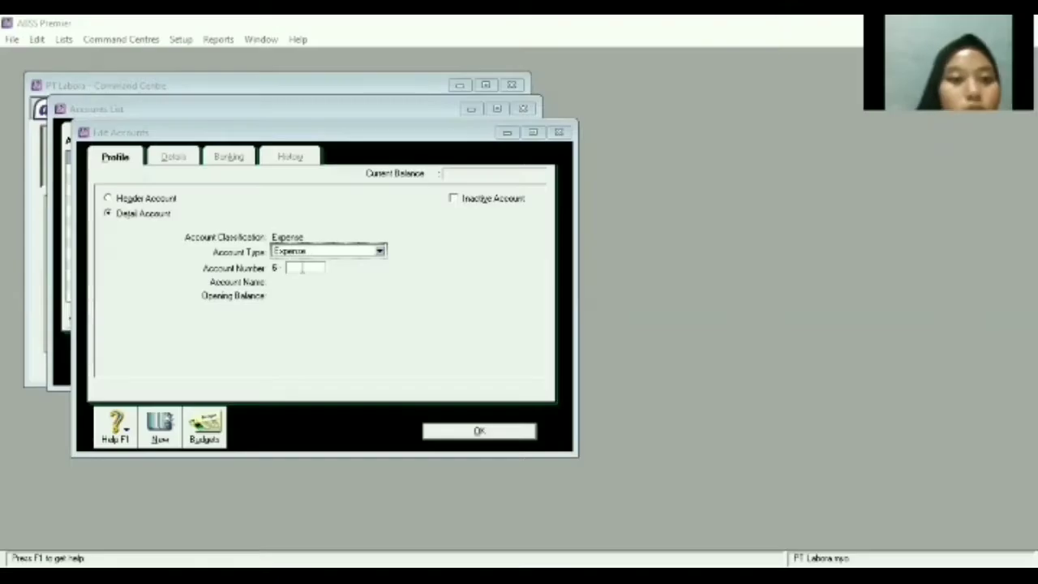
left_click(301, 268)
type("1000")
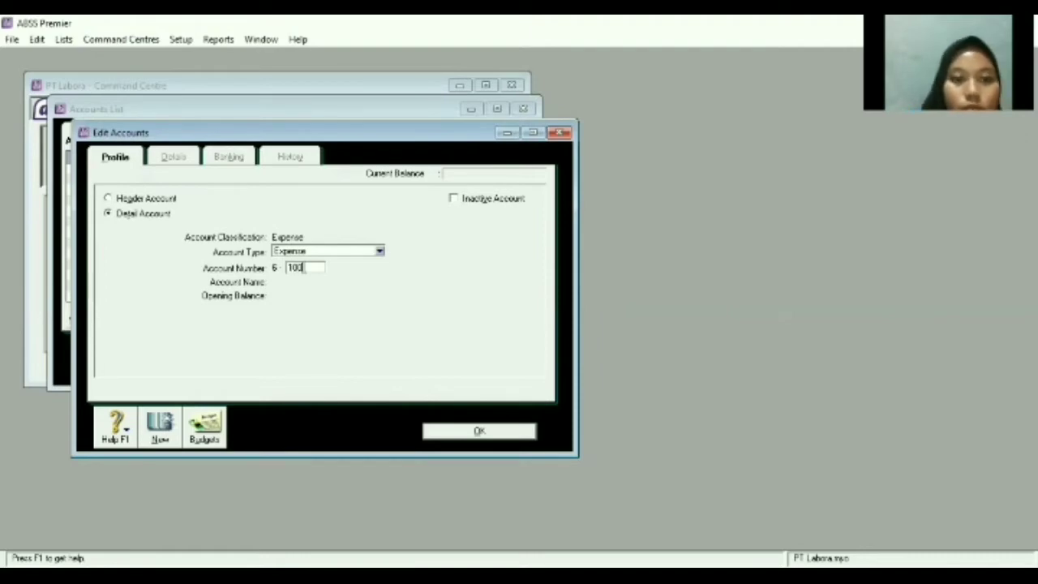
key("Tab")
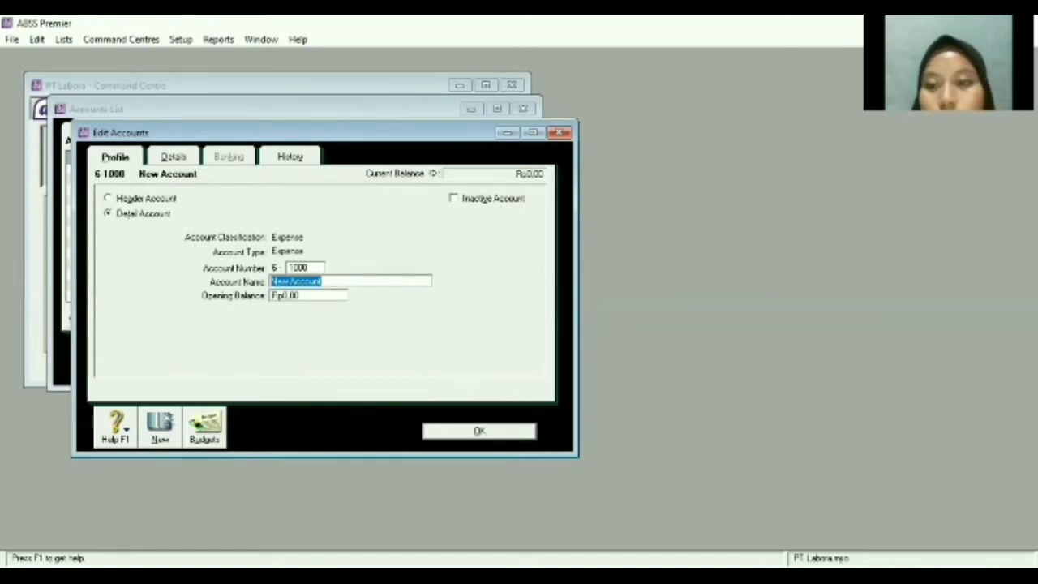
key("alt+Tab")
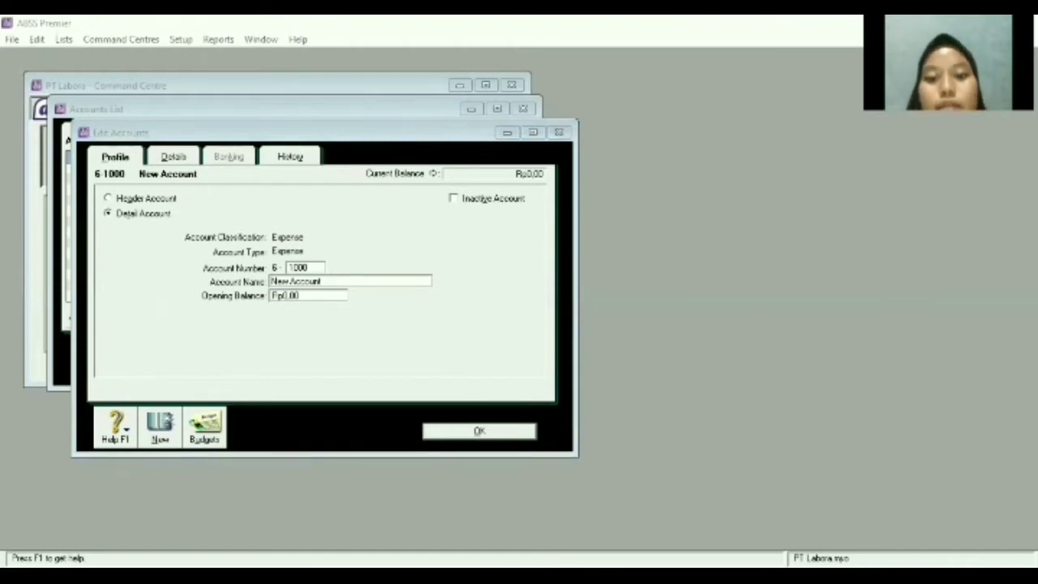
left_click(395, 341)
key("BackSpace")
type("Telephone")
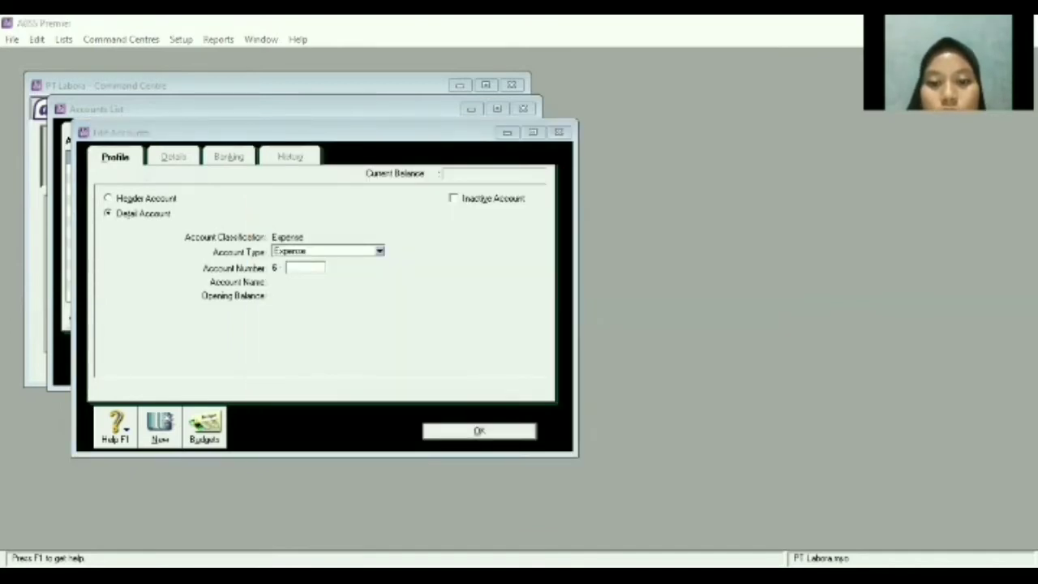
Make the new account an Other Income header account.
left_click(108, 198)
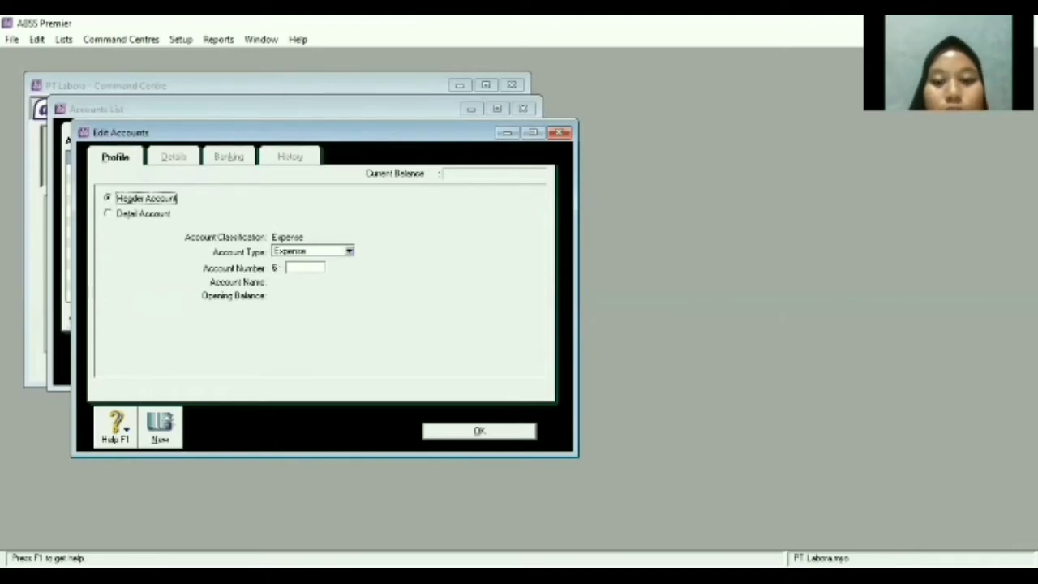
key("alt+Tab")
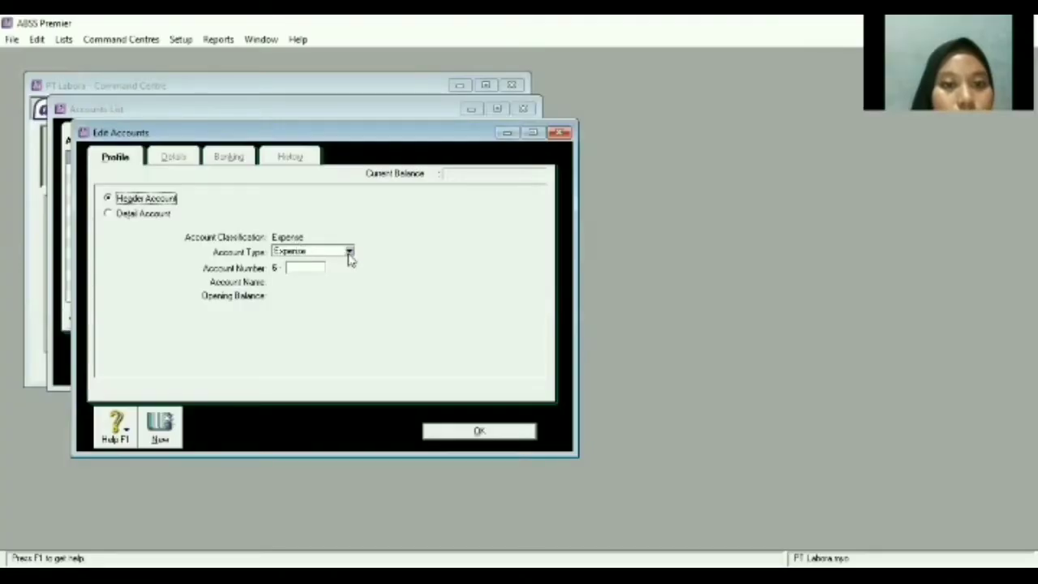
left_click(349, 251)
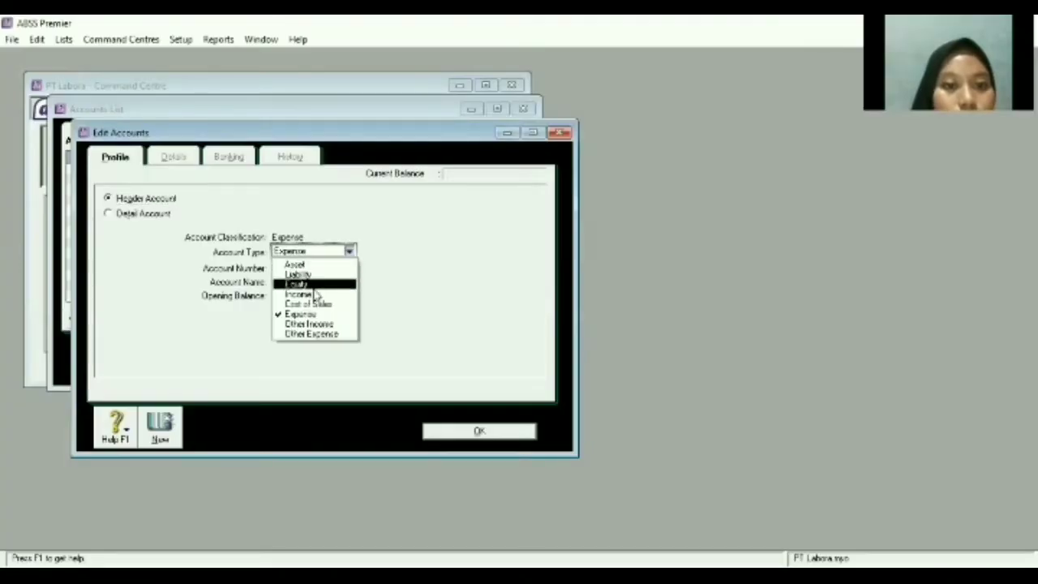
left_click(319, 324)
left_click(308, 268)
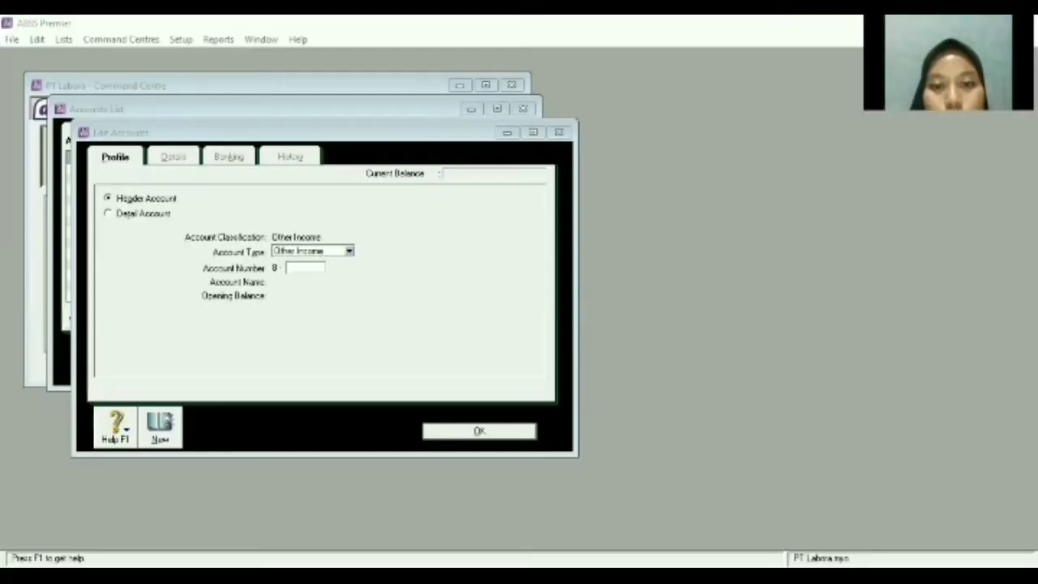
left_click(296, 305)
Number the header account 8-2000, name it 'Fores Gain (Loss)', and save it.
type("2000")
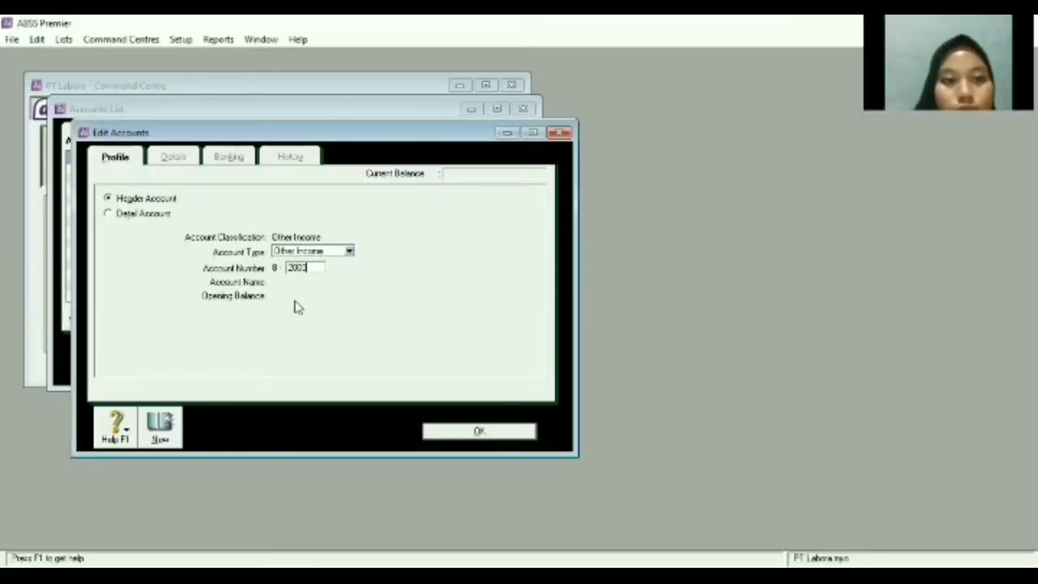
key("Tab")
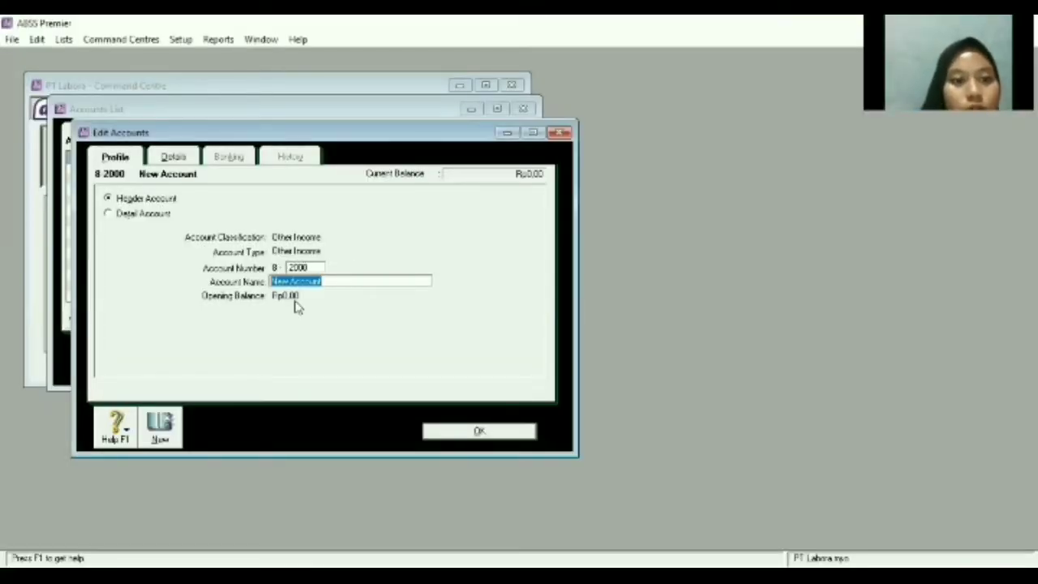
key("BackSpace")
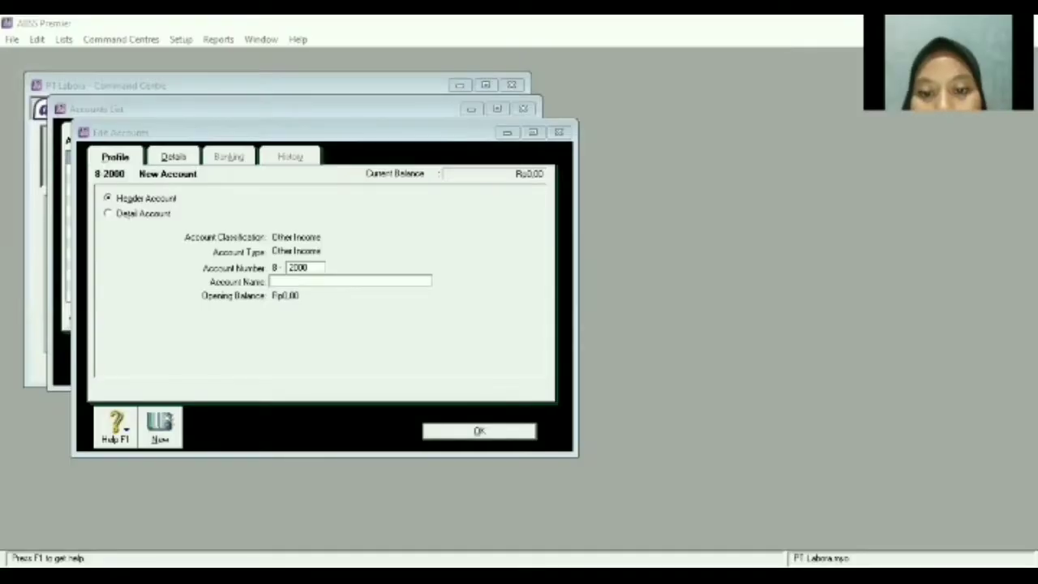
type("F")
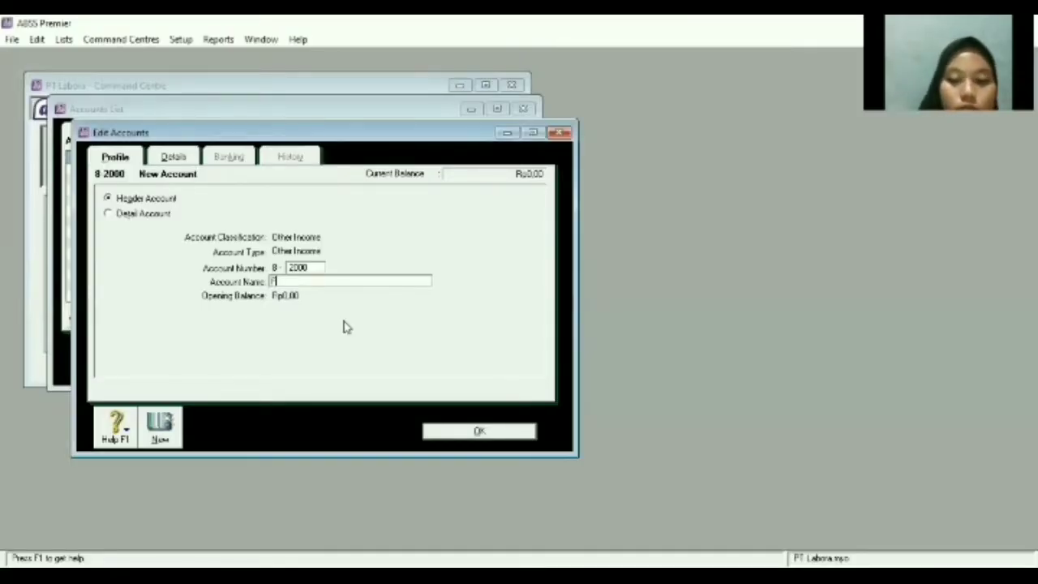
type("ree Gai")
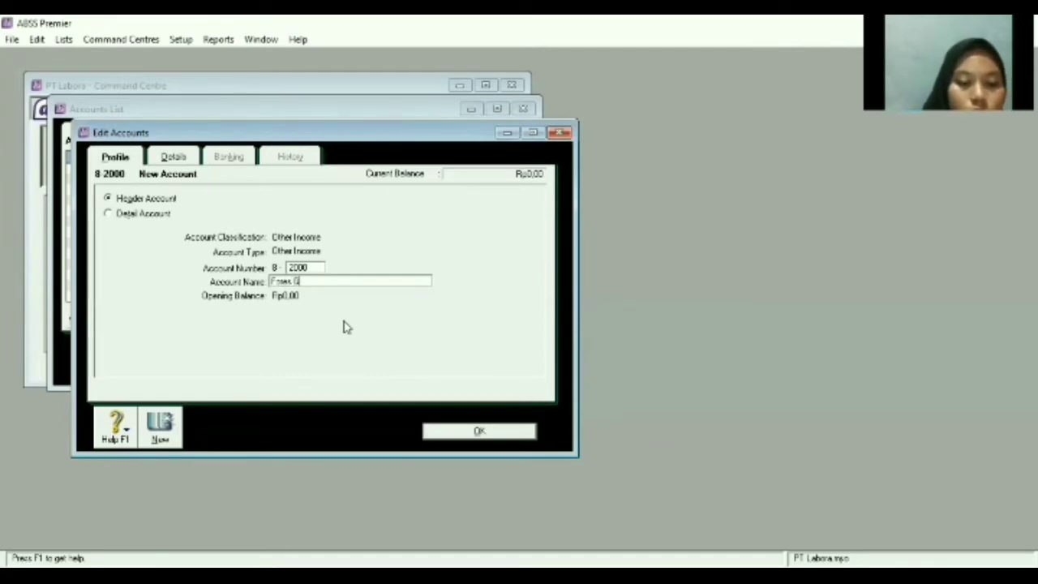
type("n")
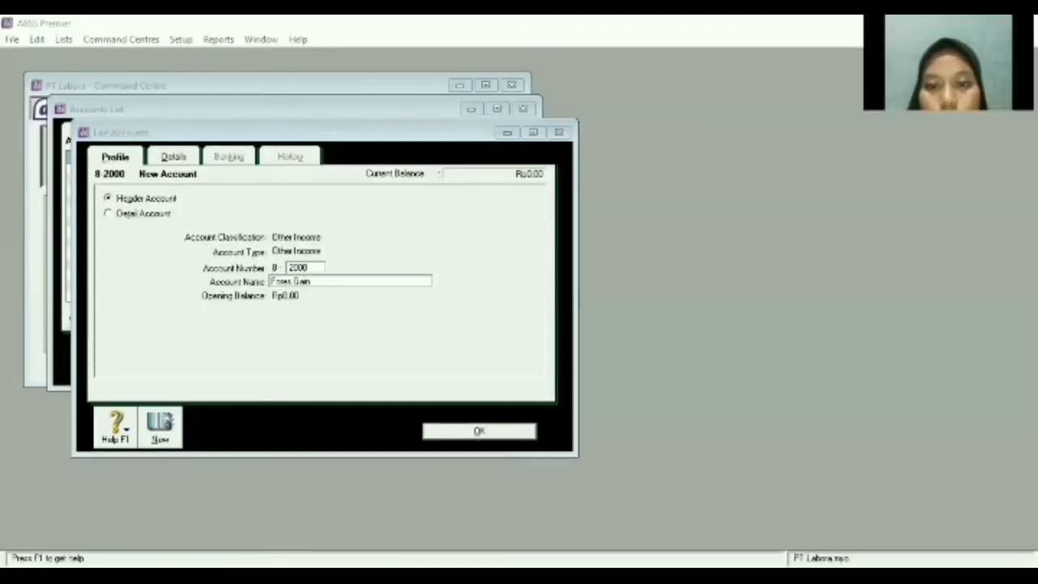
left_click(308, 283)
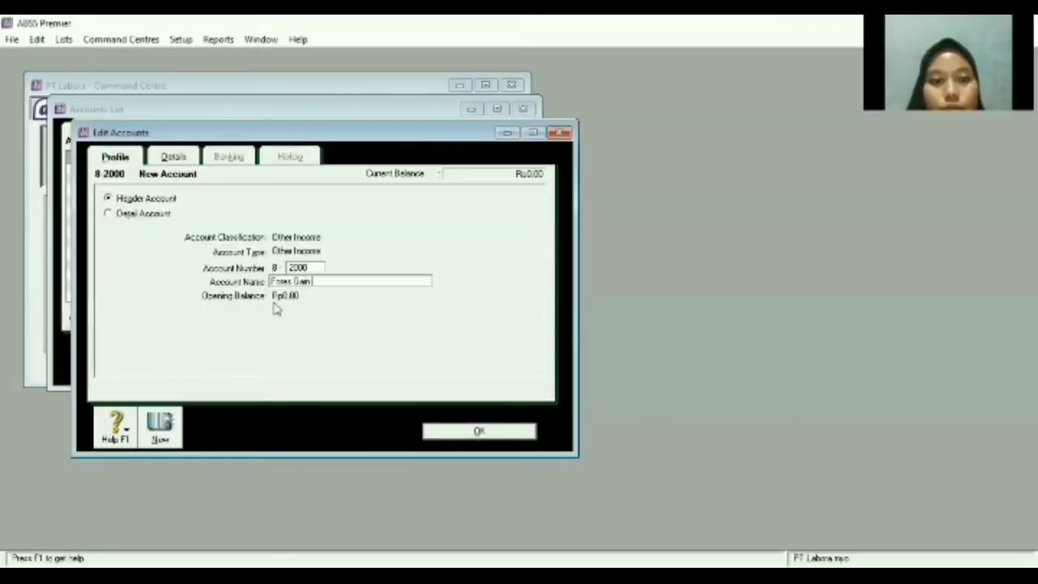
type("(L")
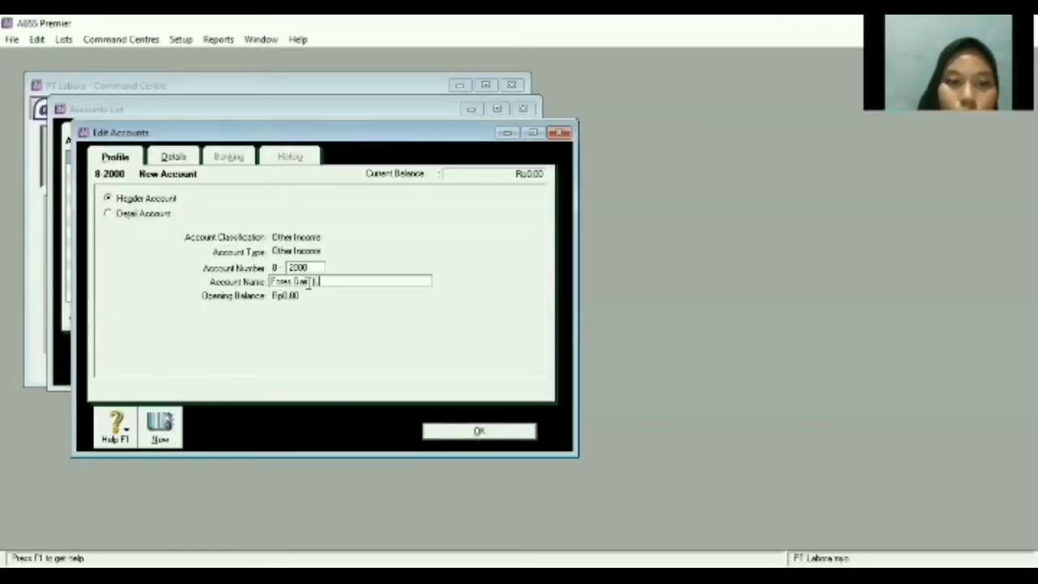
type("oss")
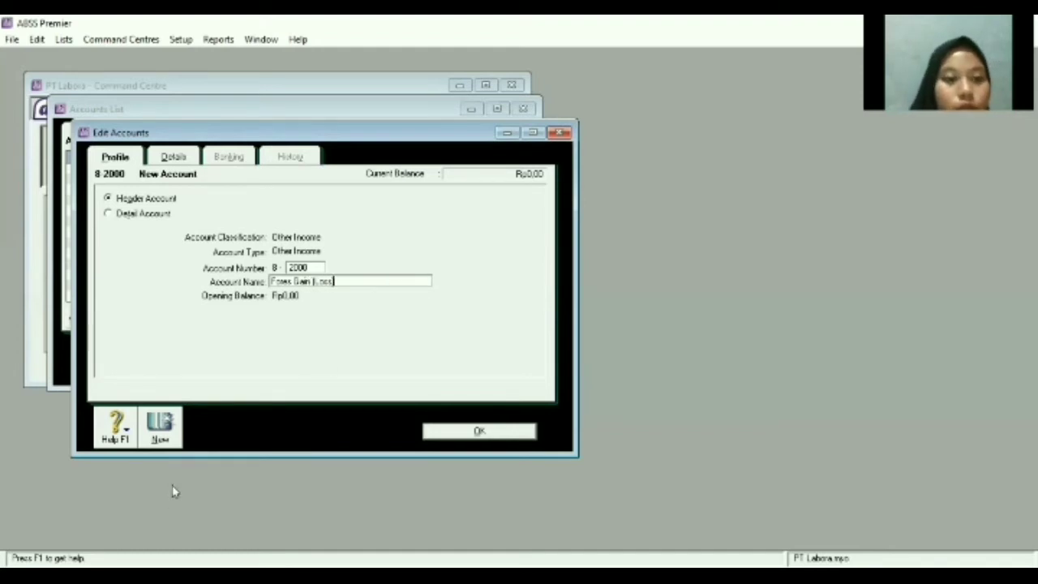
left_click(154, 431)
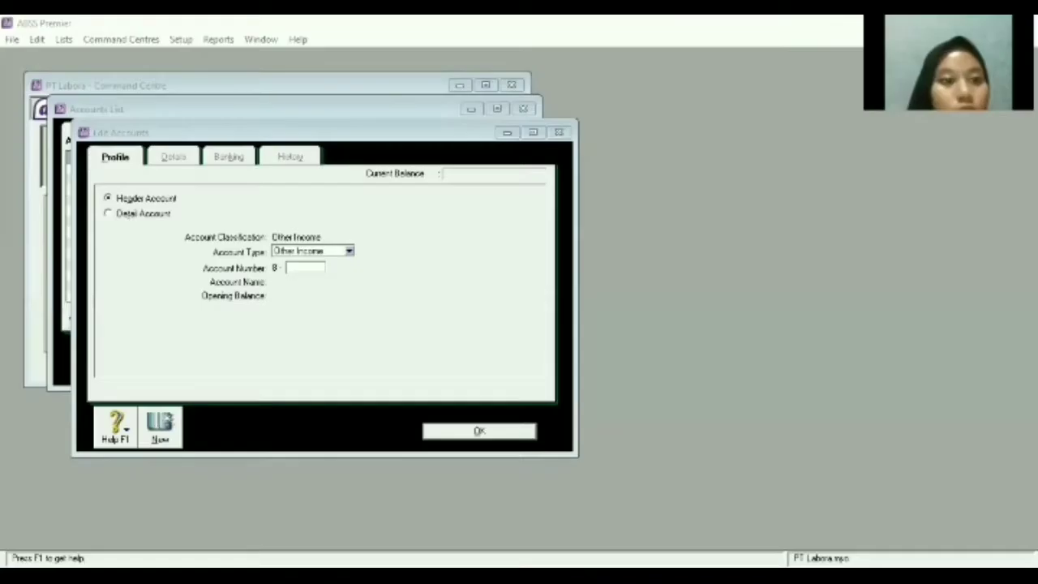
Save Other Income detail account 8-2100 named 'Realized Gain'.
left_click(105, 227)
left_click(108, 213)
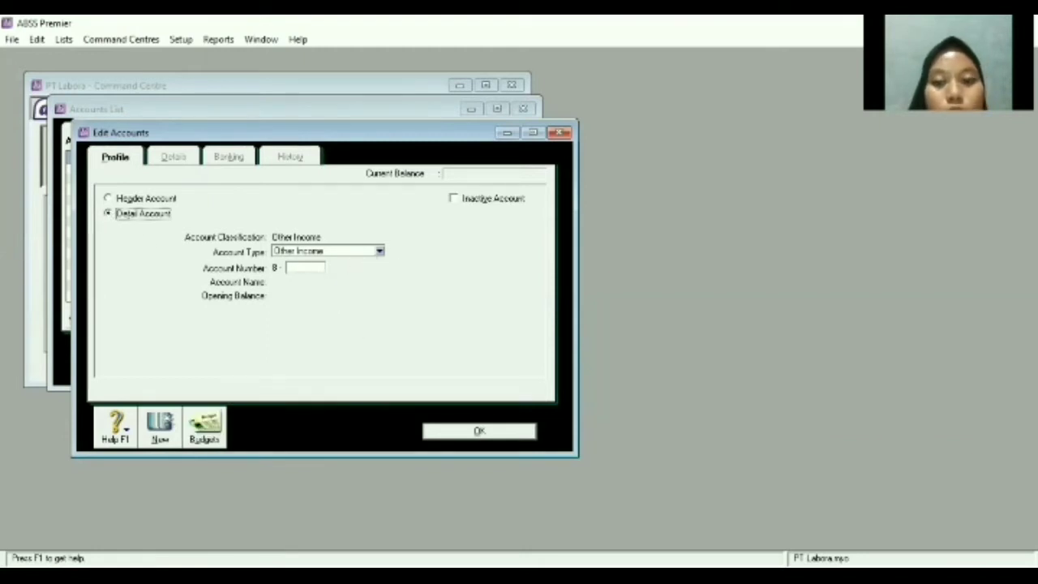
key("alt+Tab")
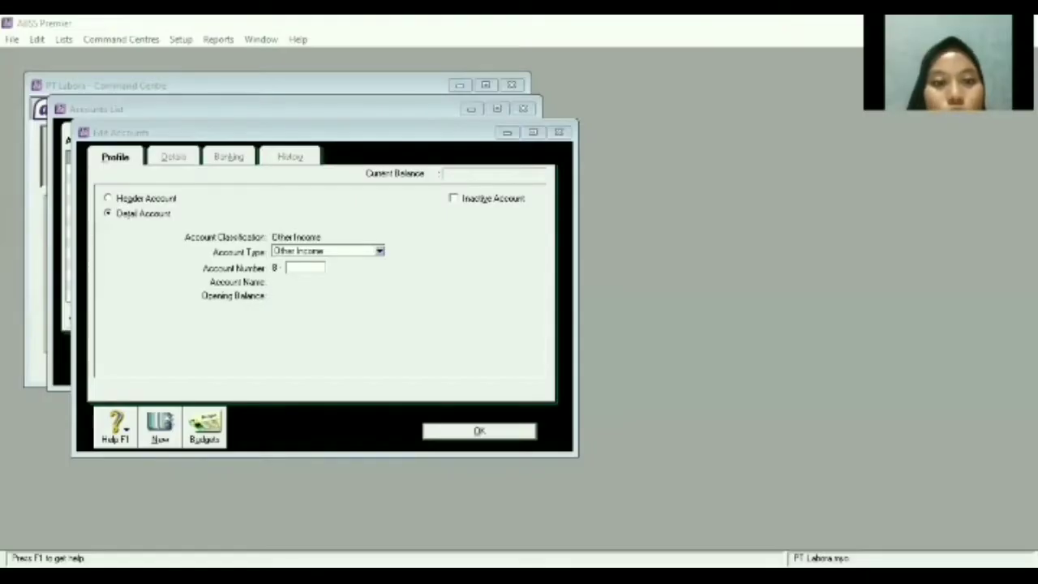
key("alt+Tab")
left_click(312, 269)
type("2103")
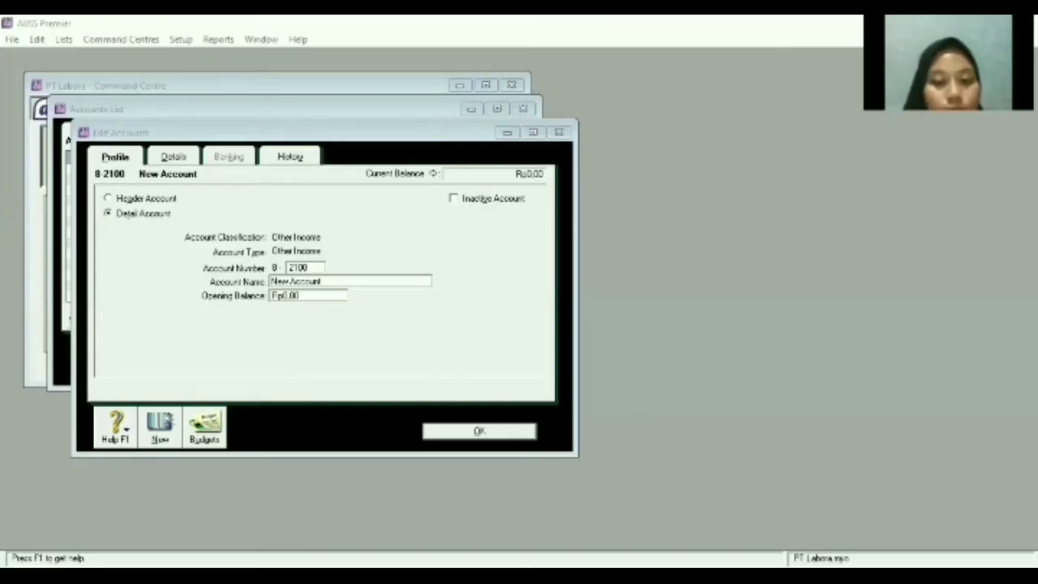
left_click(385, 274)
key("BackSpace")
type("Realized Gain")
left_click(159, 427)
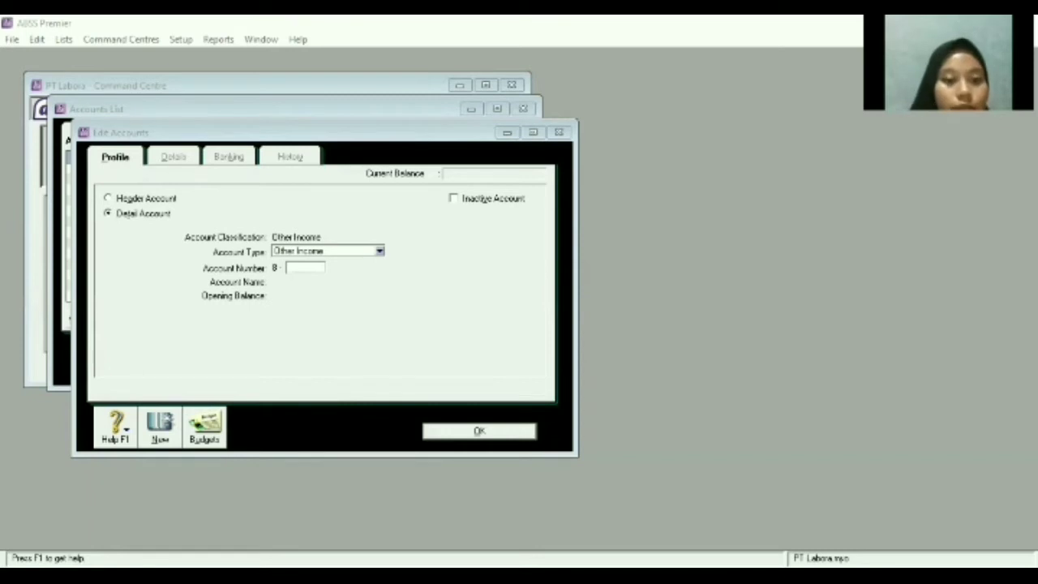
Number the next detail account 8-2200, name it 'Unrealized Gain', and save it.
left_click(336, 291)
type("2203")
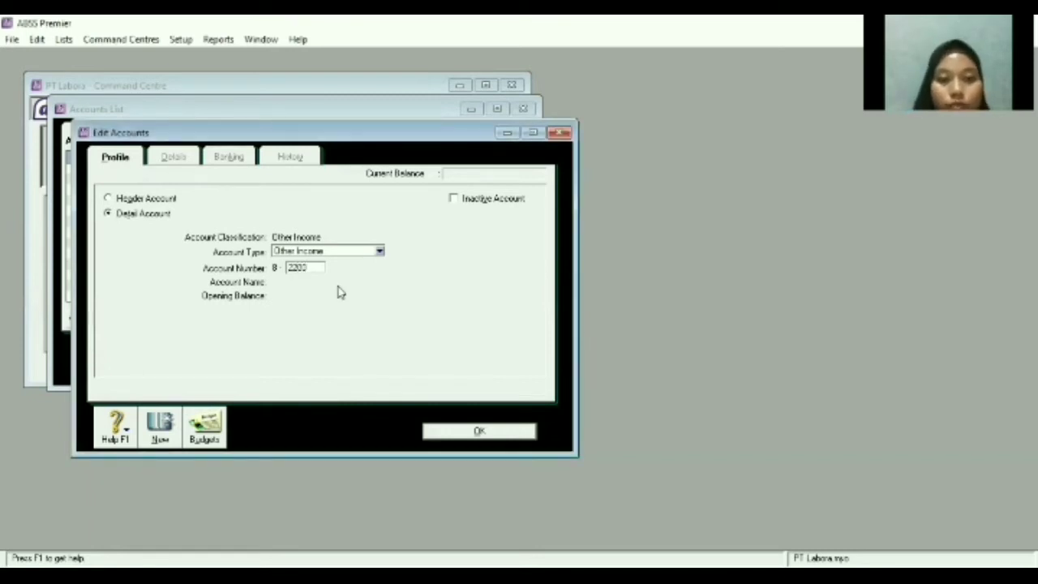
key("Tab")
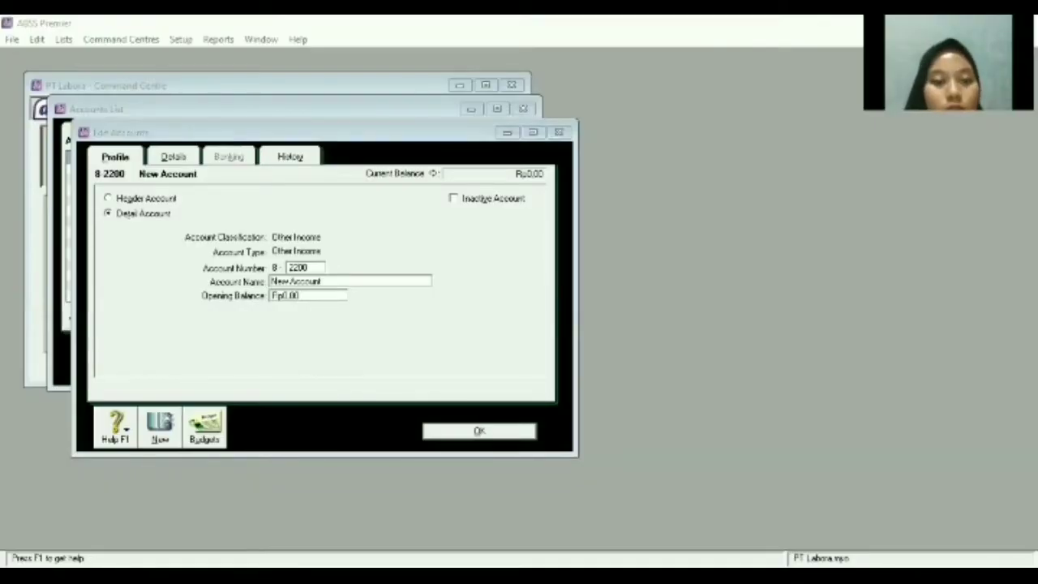
left_click(333, 279)
key("BackSpace")
type("pe")
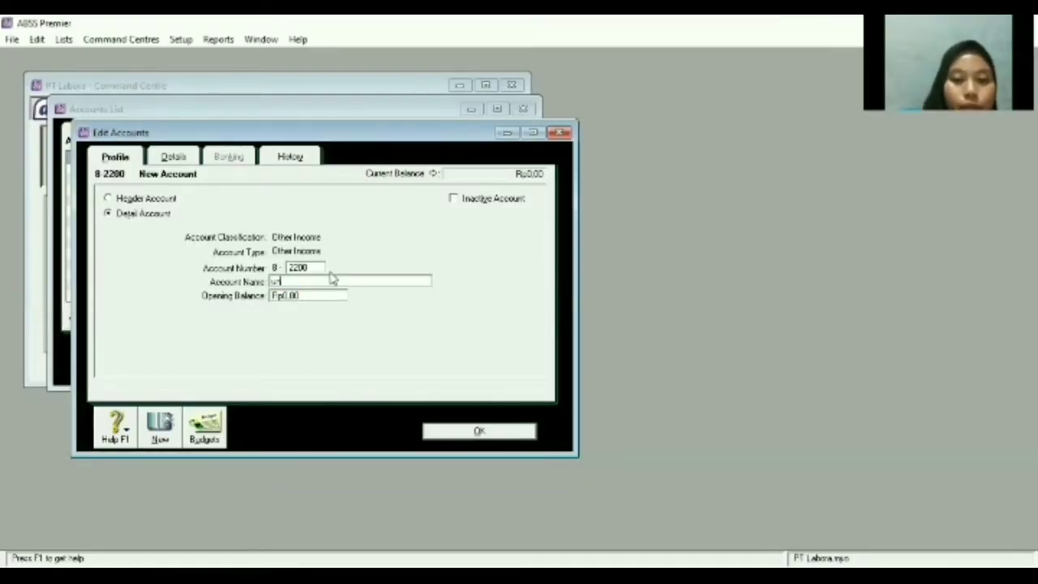
key("BackSpace")
key("BackSpace")
type("Un")
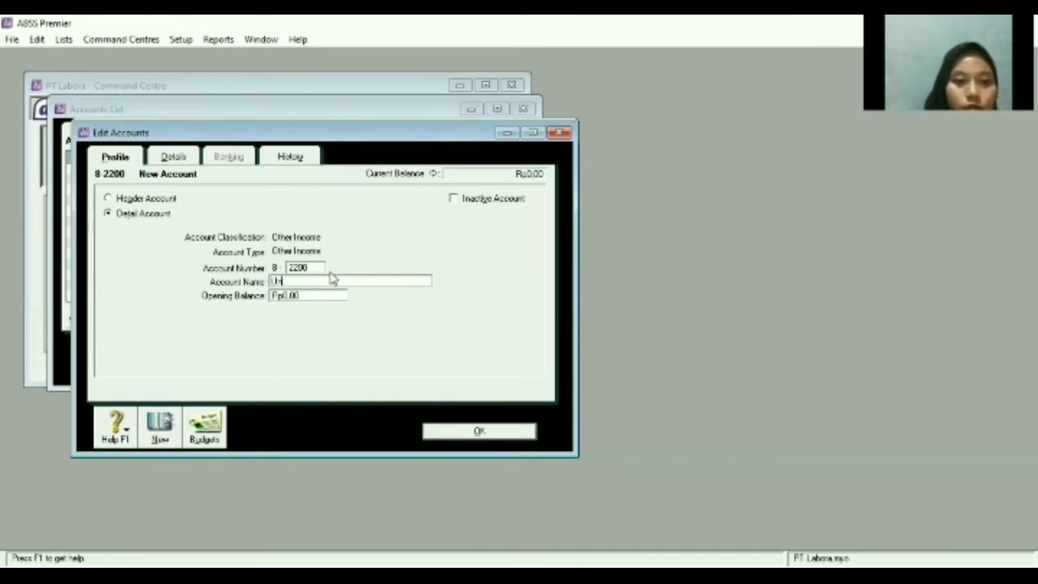
type("realized")
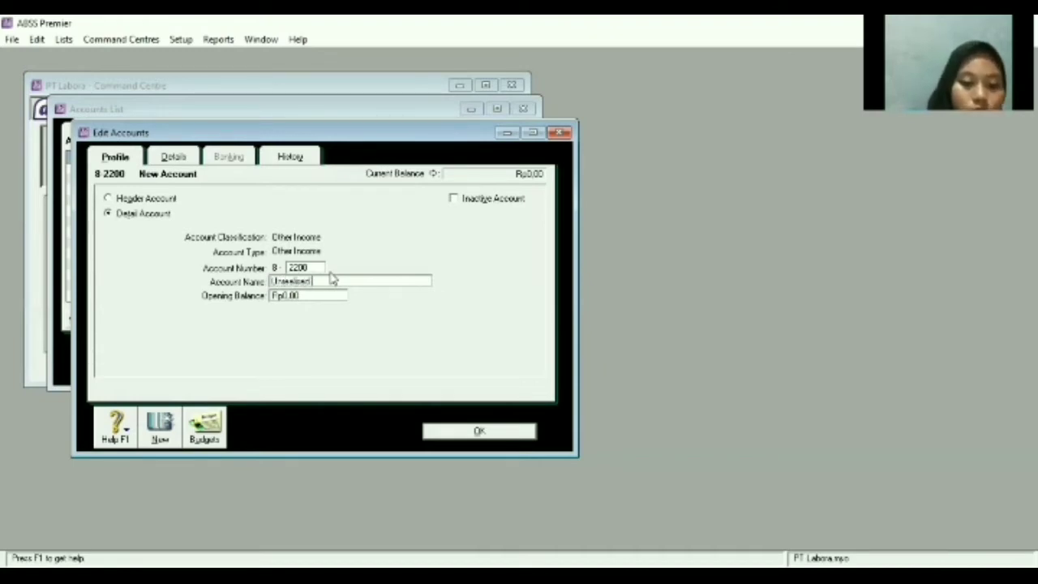
type(" Gain")
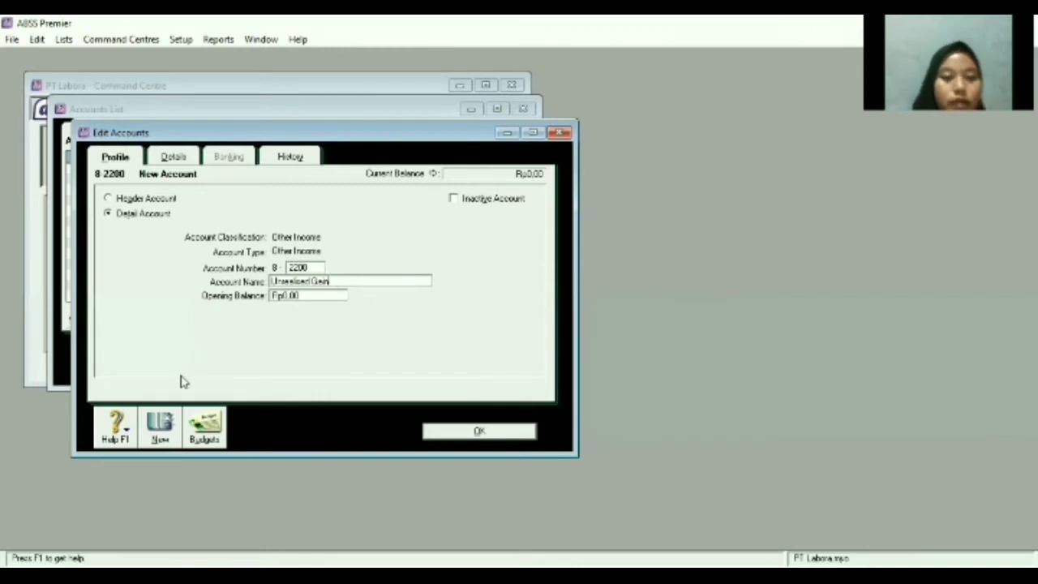
left_click(157, 434)
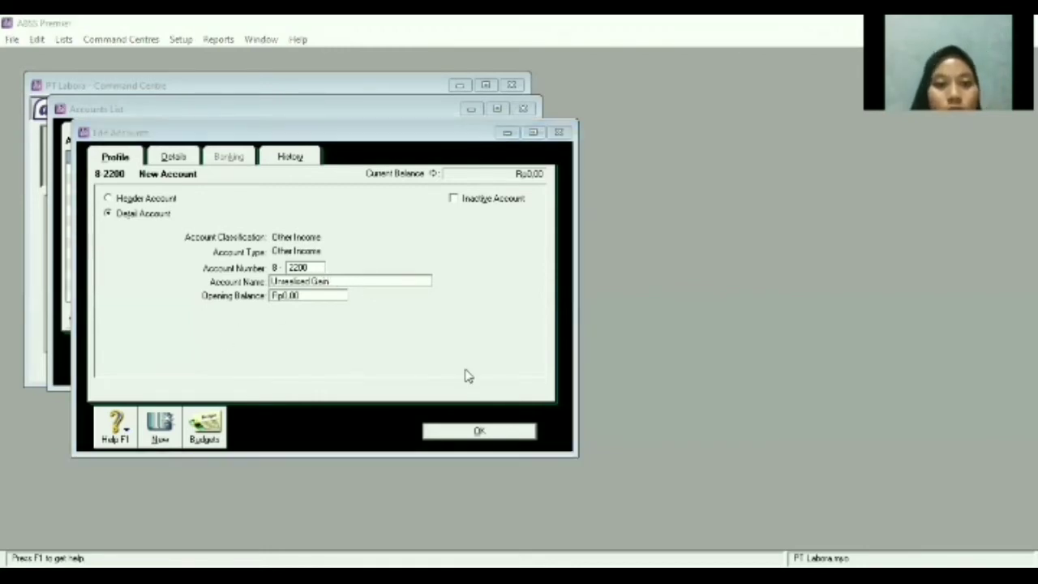
left_click(470, 431)
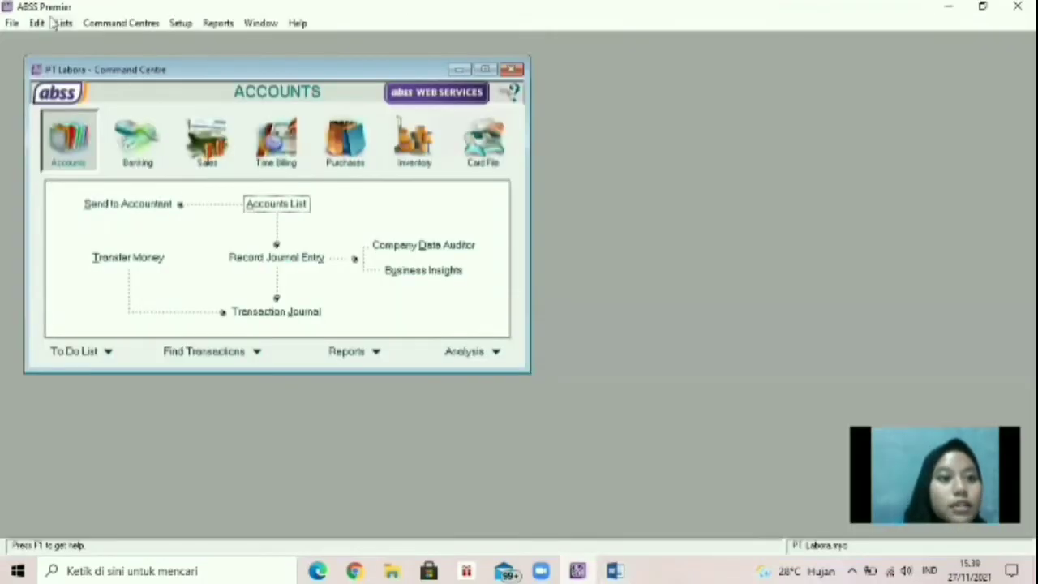
Delete the IMP Import Duty code from the Tax Codes list.
left_click(63, 22)
mouse_move(120, 23)
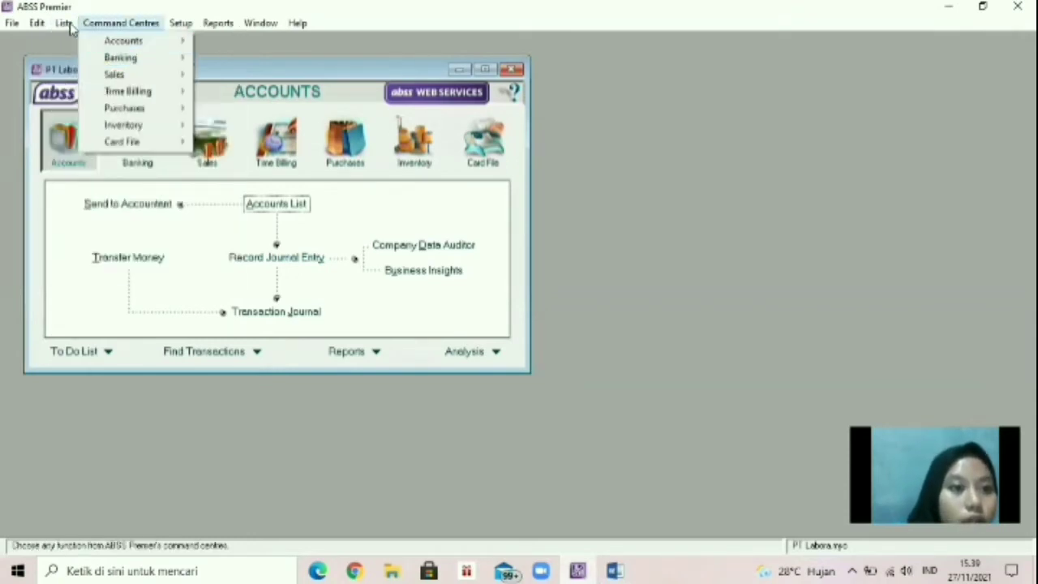
mouse_move(63, 23)
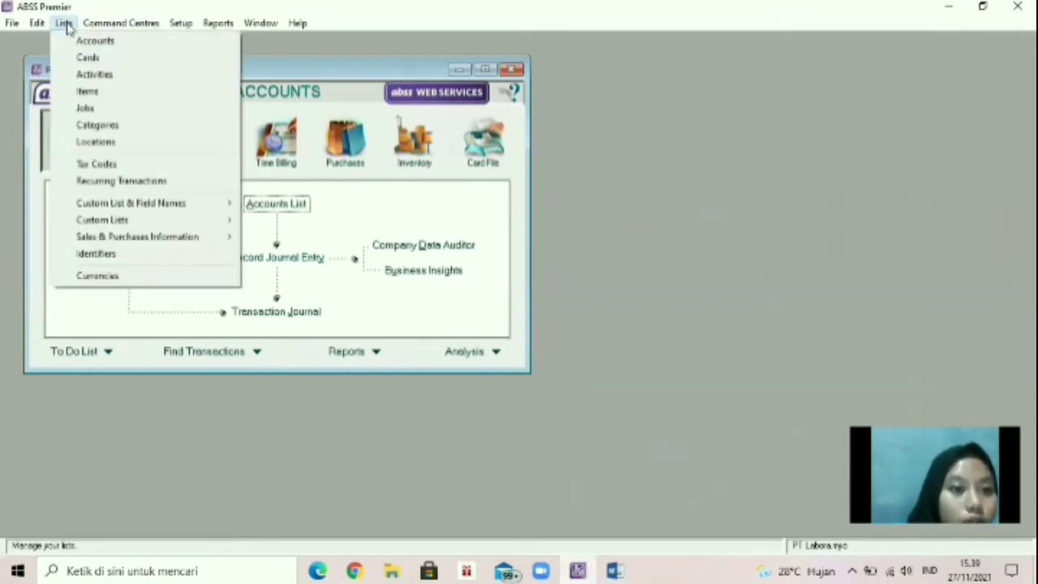
left_click(94, 166)
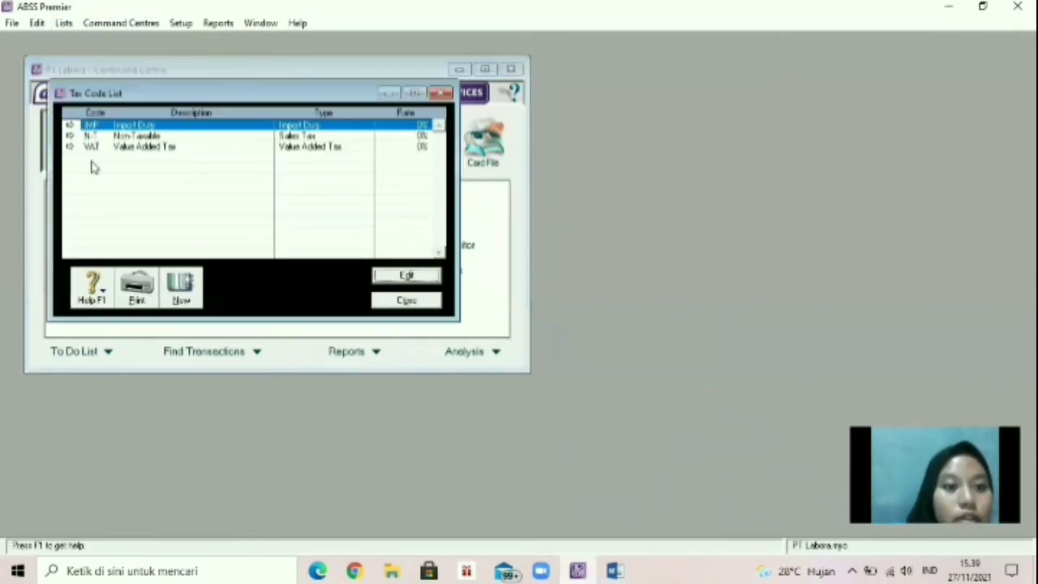
right_click(133, 126)
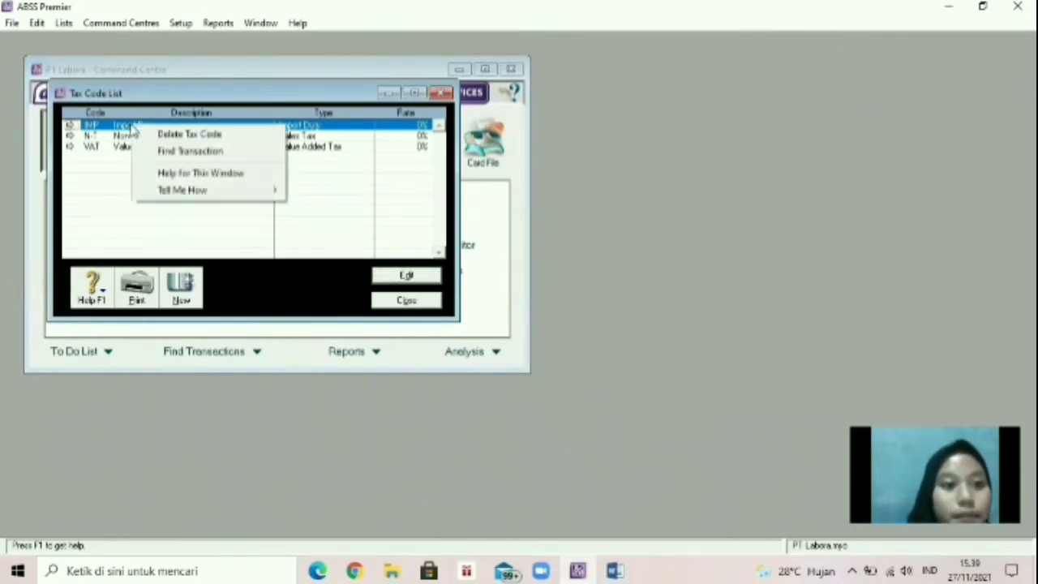
left_click(155, 135)
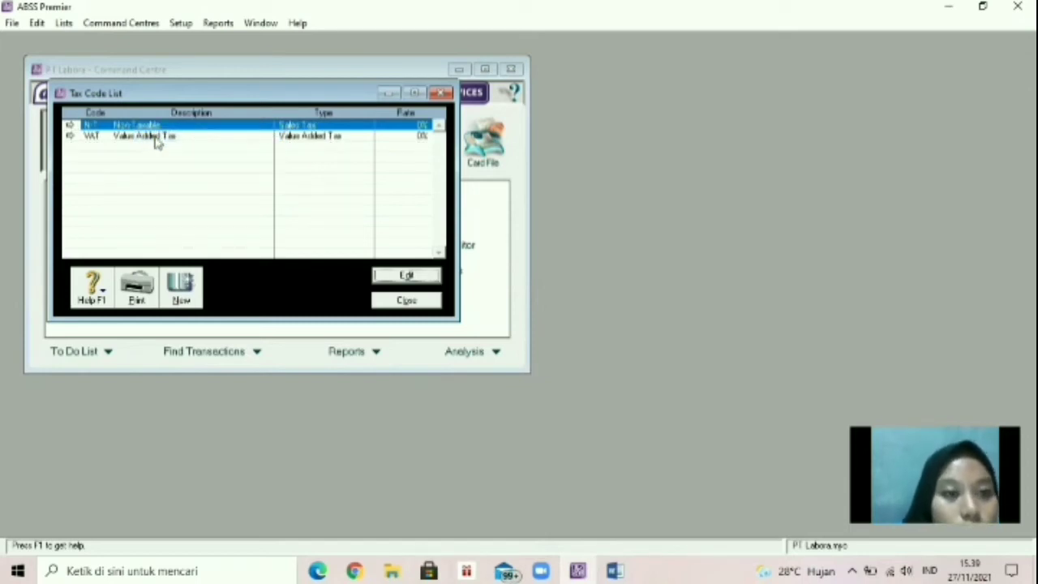
double_click(157, 137)
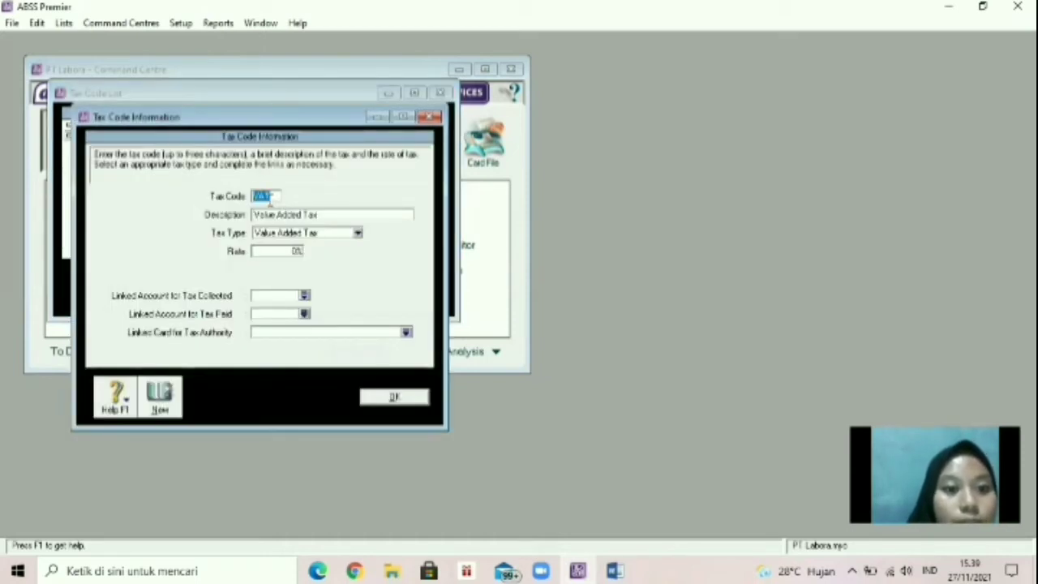
Change the VAT tax code to PPN, described 'Pajak Pertambahan Nilai', at a 10% rate.
left_click(273, 197)
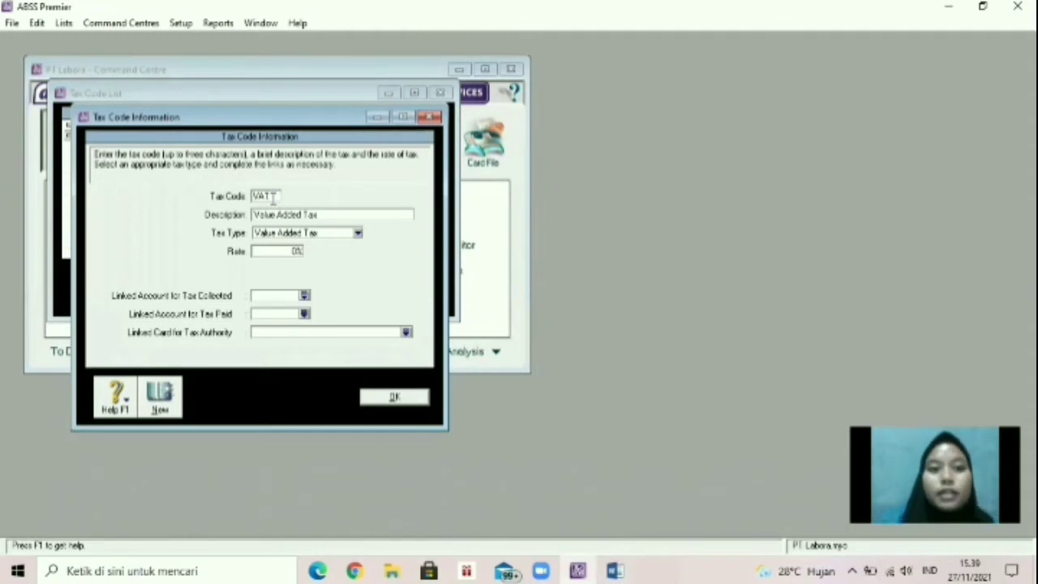
key("BackSpace")
key("BackSpace")
key("BackSpace")
type("PPN")
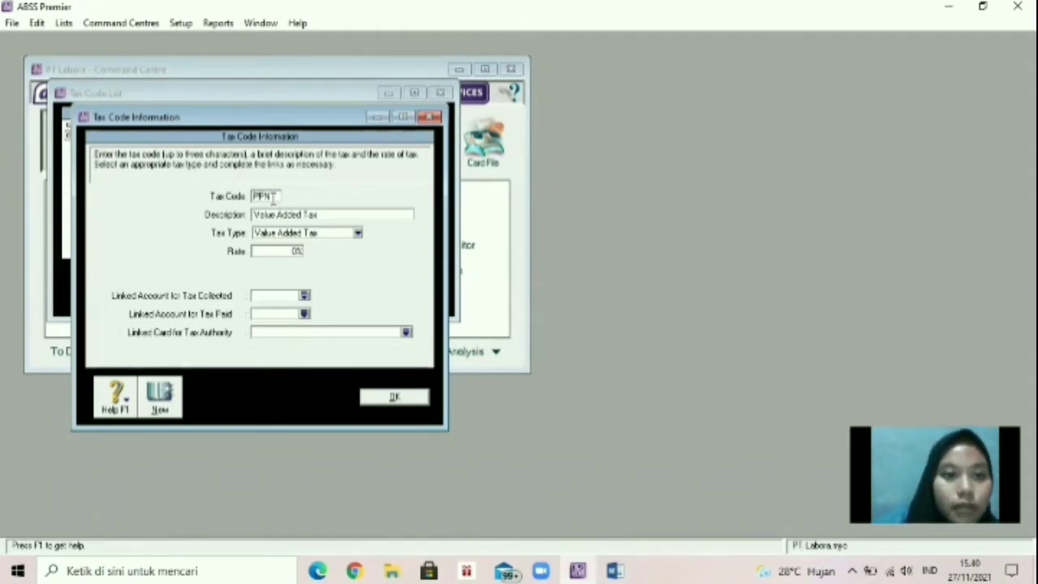
left_click_drag(248, 215, 323, 210)
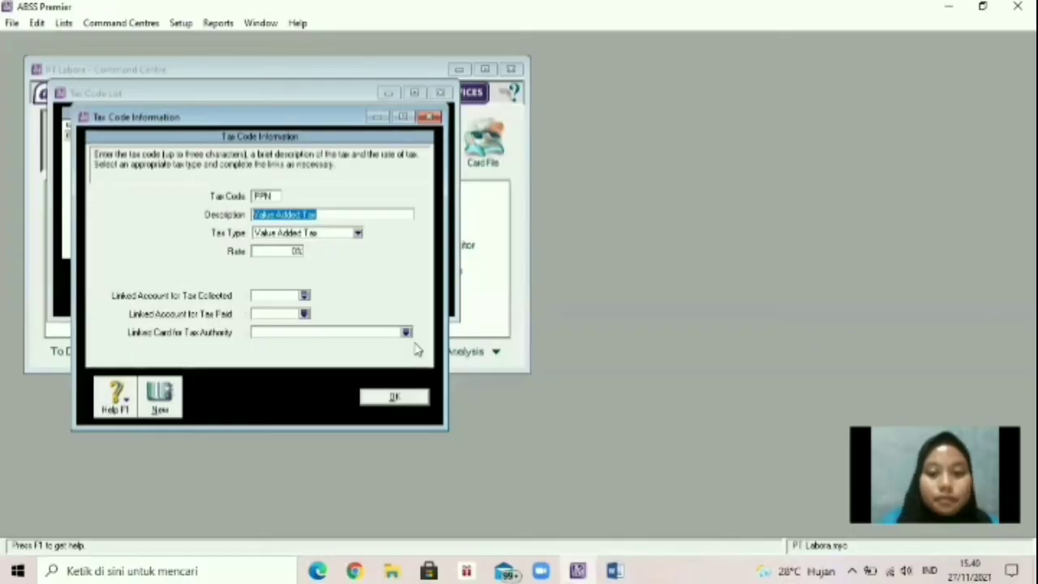
key("BackSpace")
type("PAJAK")
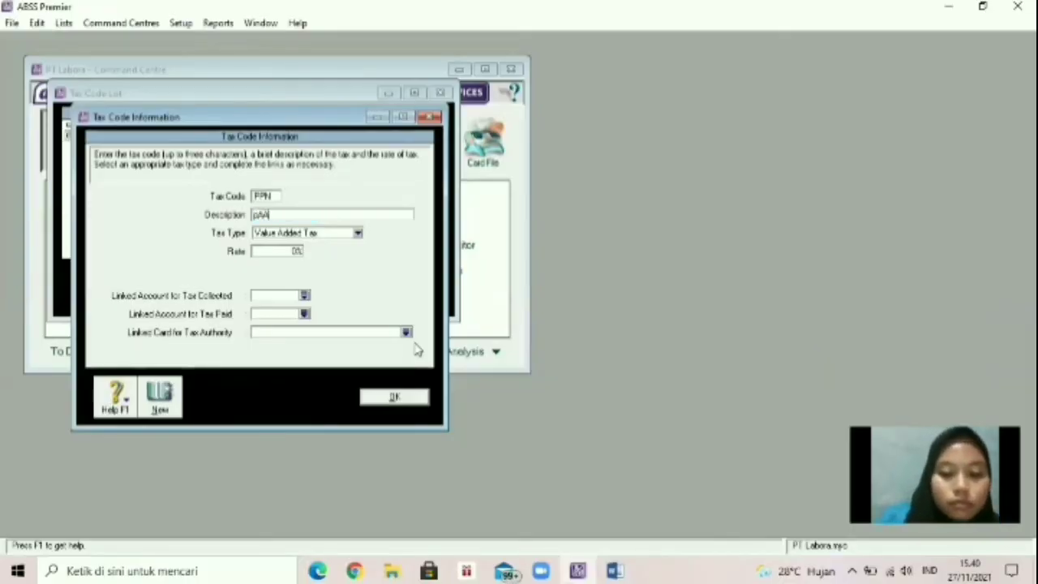
key("BackSpace")
key("BackSpace")
key("BackSpace")
key("BackSpace")
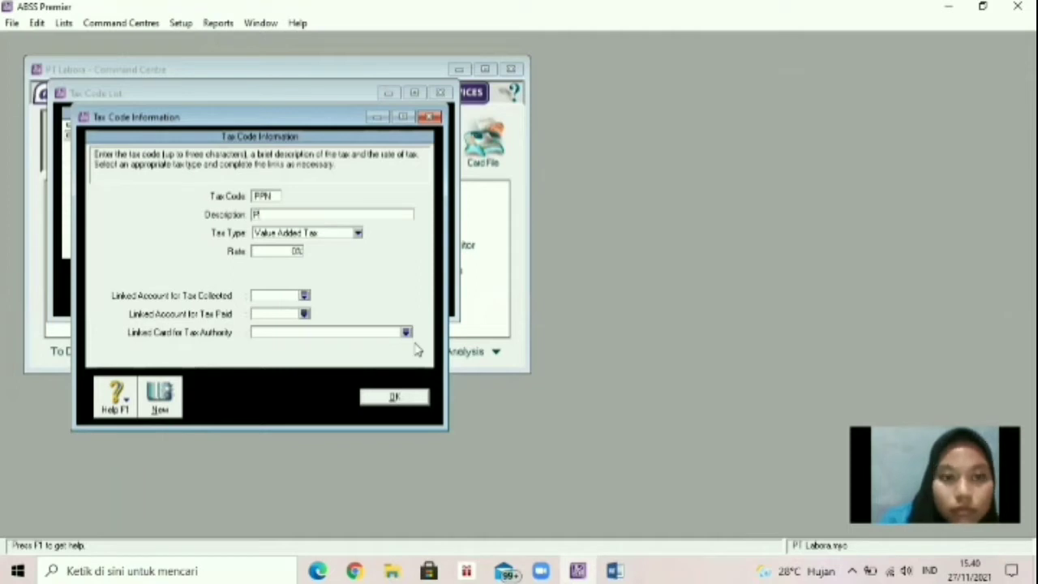
type("ajak P")
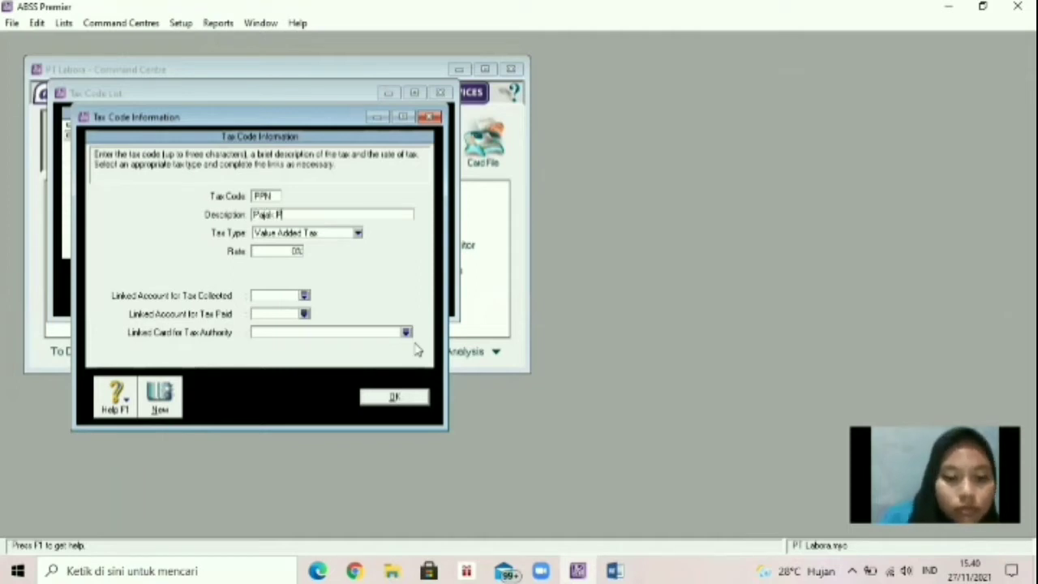
type("ertambahan N")
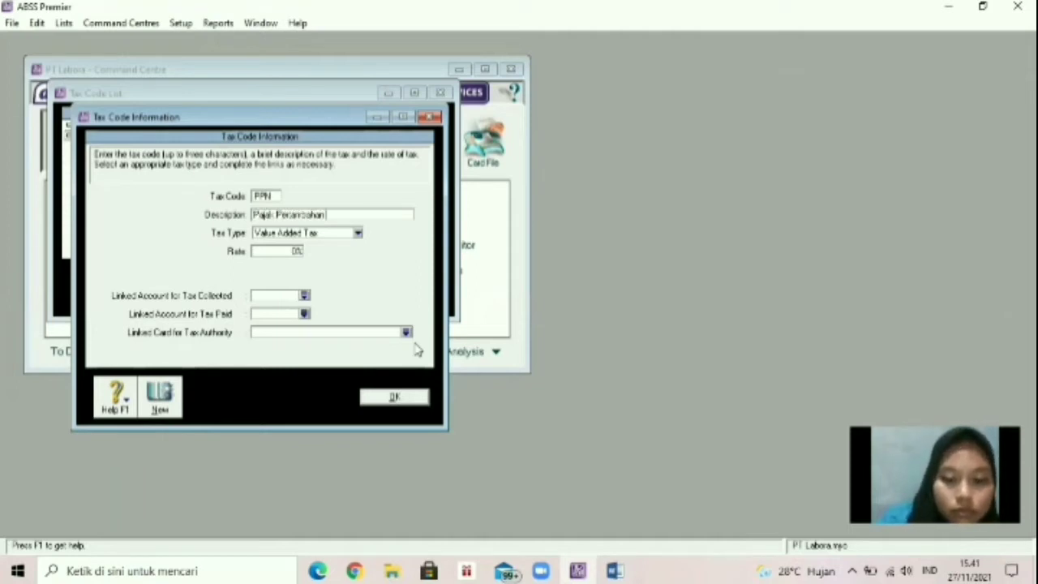
type("i")
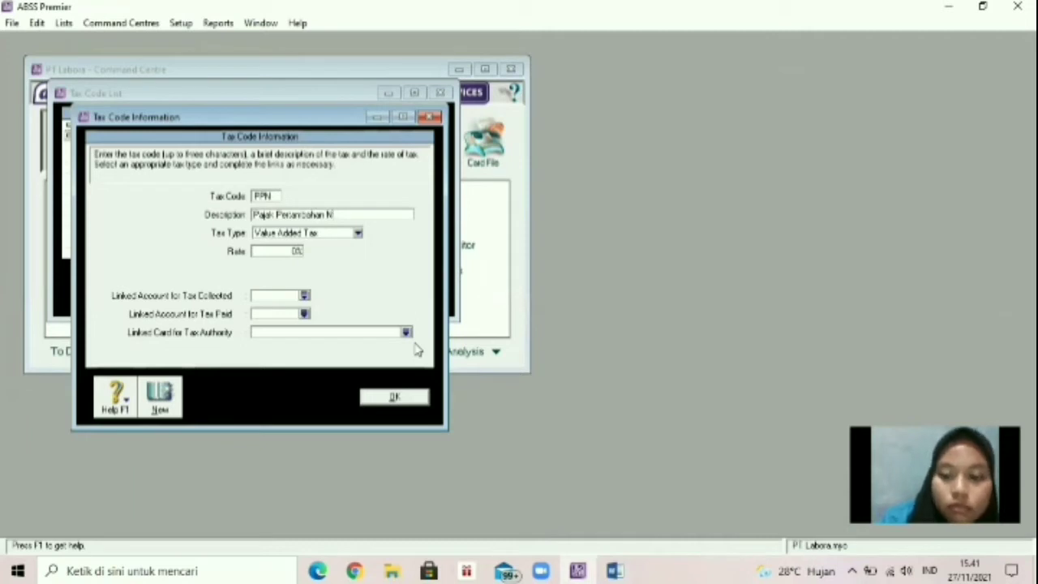
type("lai")
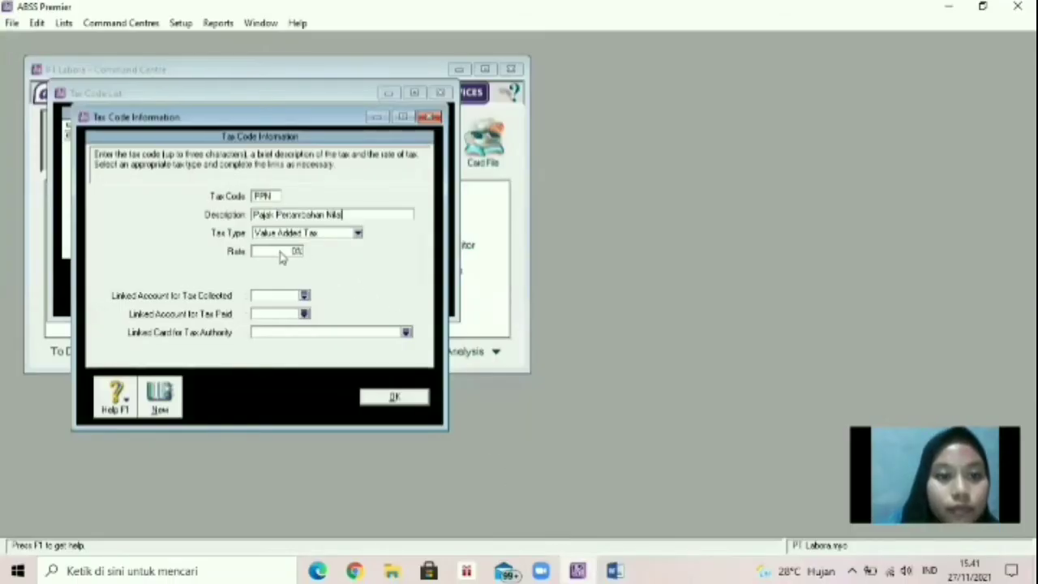
left_click(280, 251)
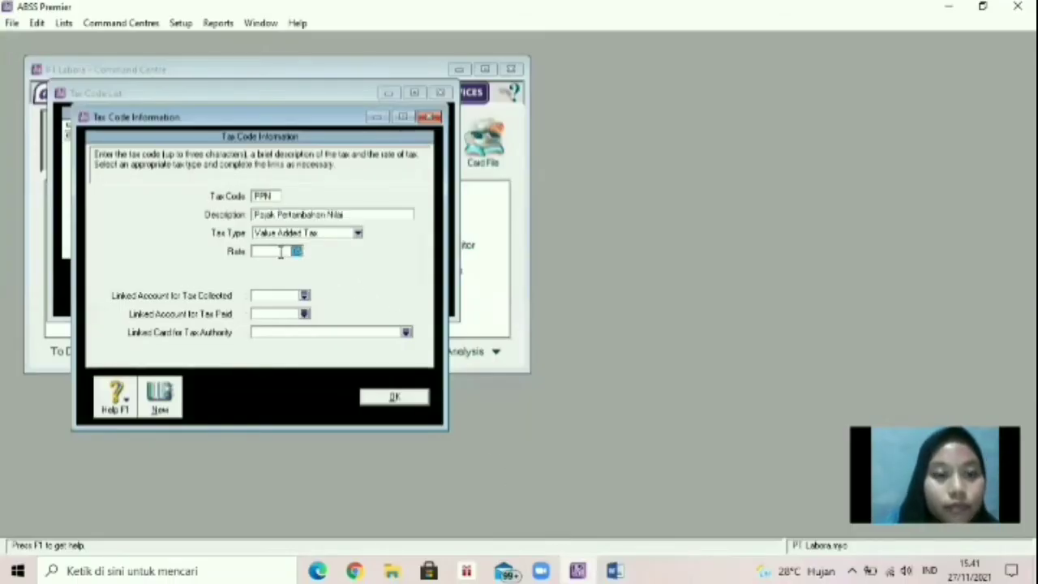
type("10")
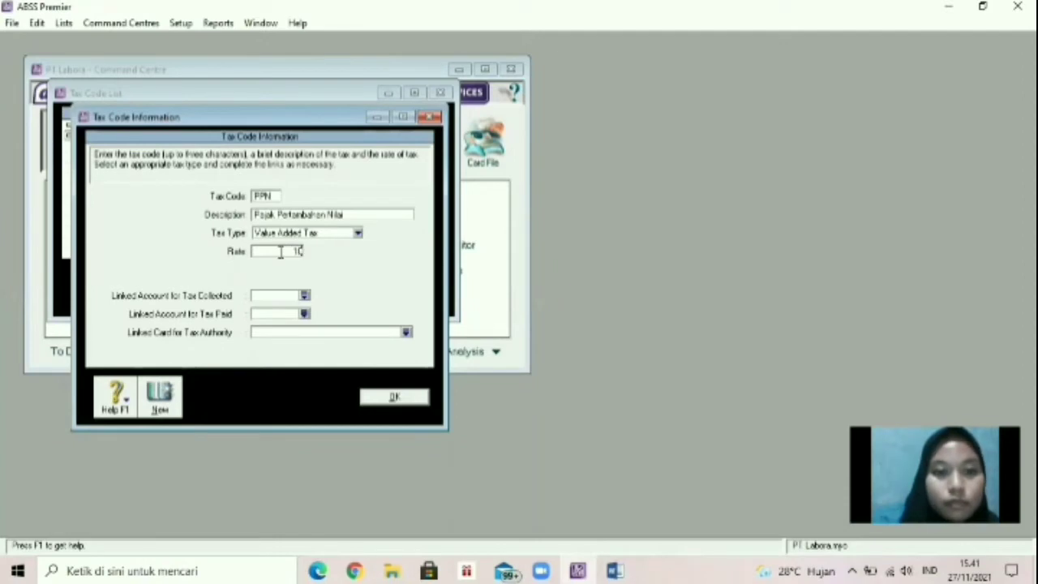
left_click(276, 295)
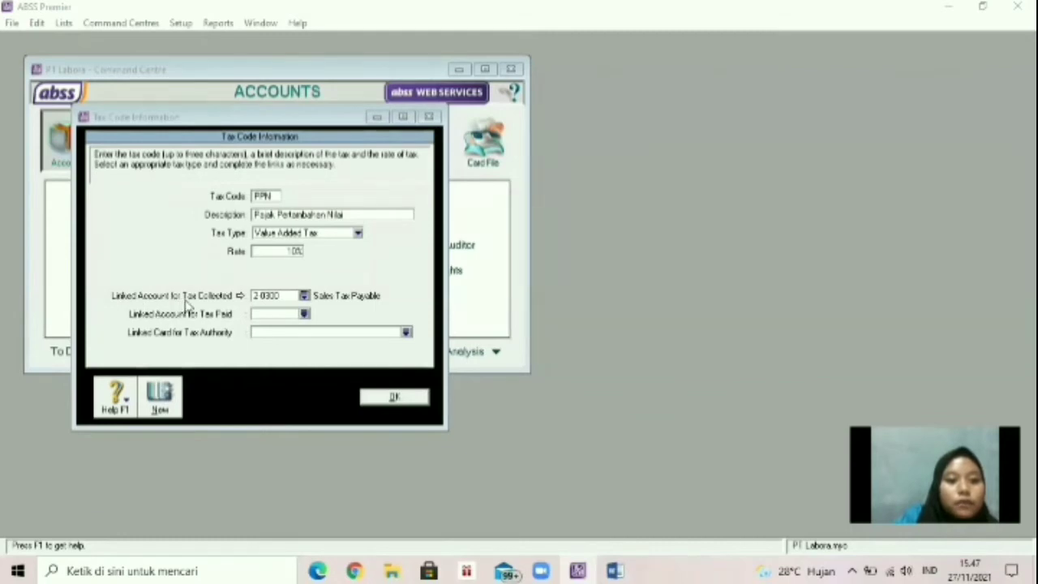
Link the PPN tax code to 2-2310 VAT Collected and 2-2330 VAT Paid, then save it.
left_click(304, 296)
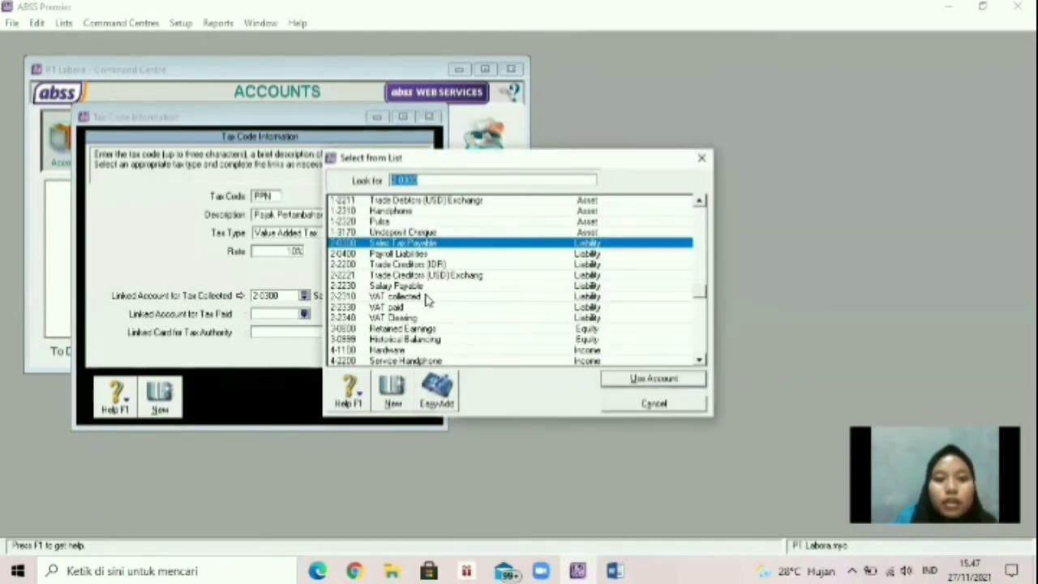
left_click(426, 297)
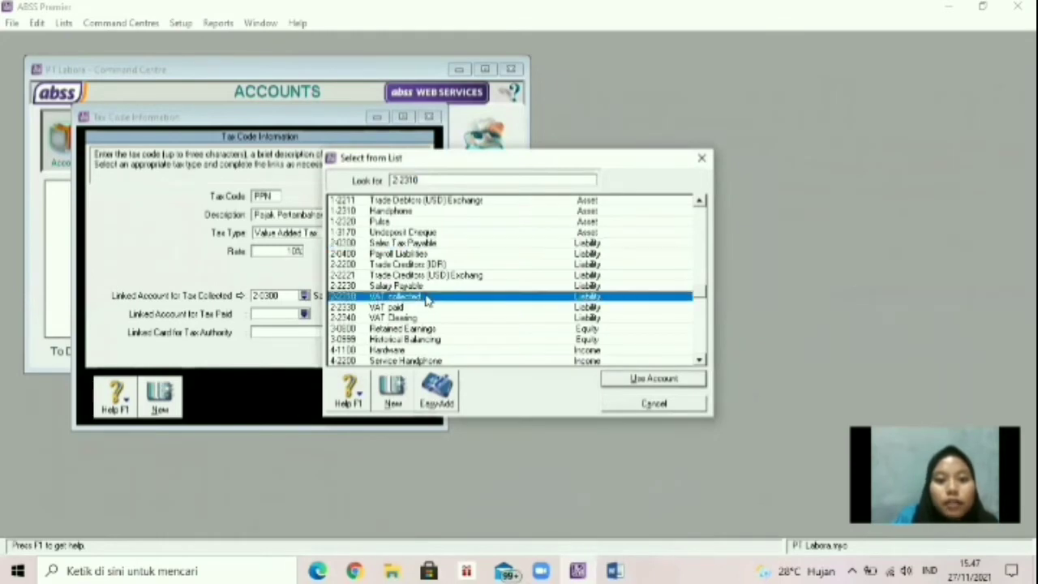
left_click(607, 378)
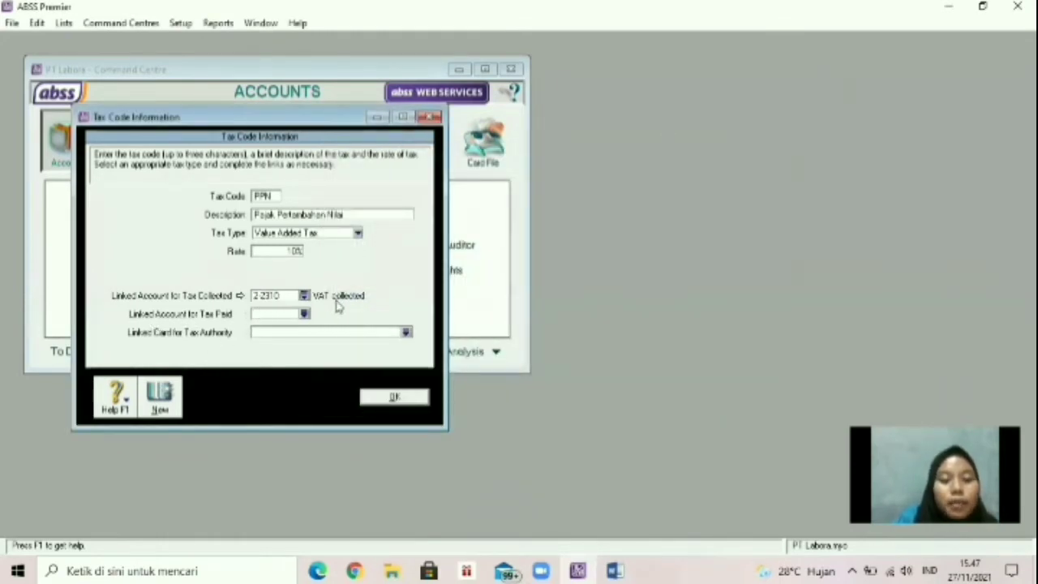
left_click(304, 314)
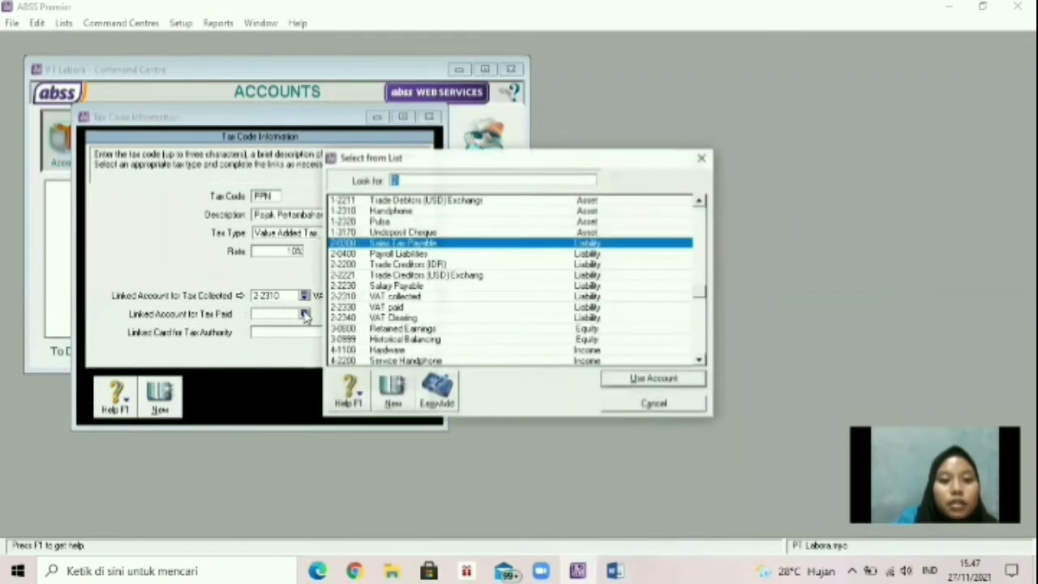
left_click(385, 308)
left_click(653, 379)
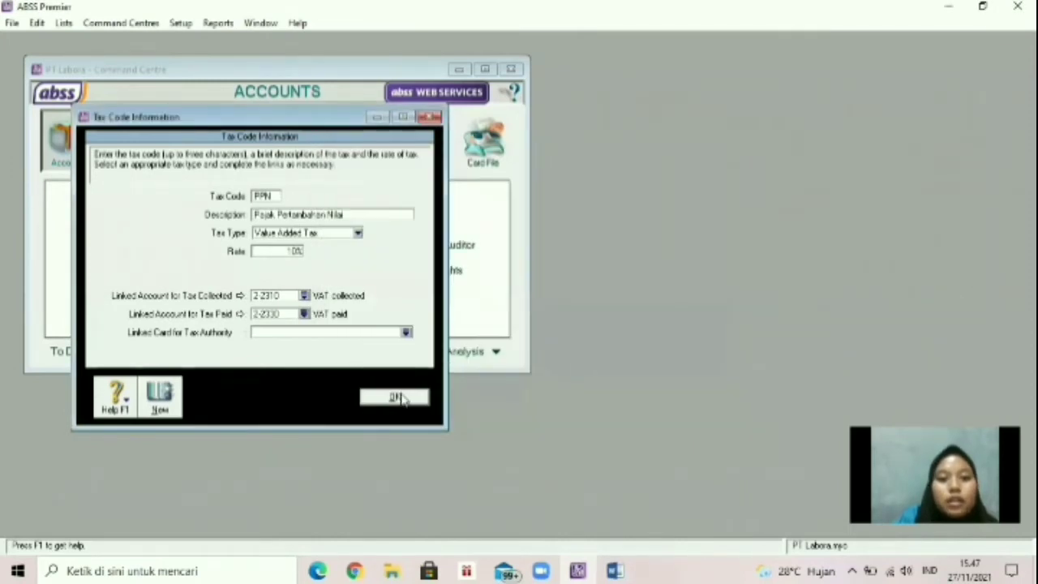
left_click(396, 398)
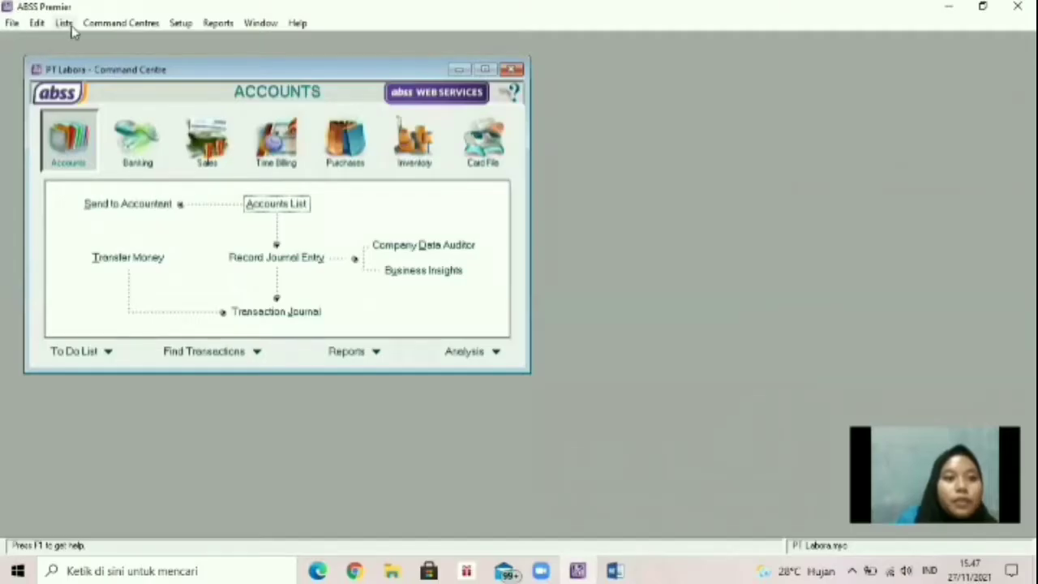
Open the Jobs List and create job P named Produk.
left_click(70, 26)
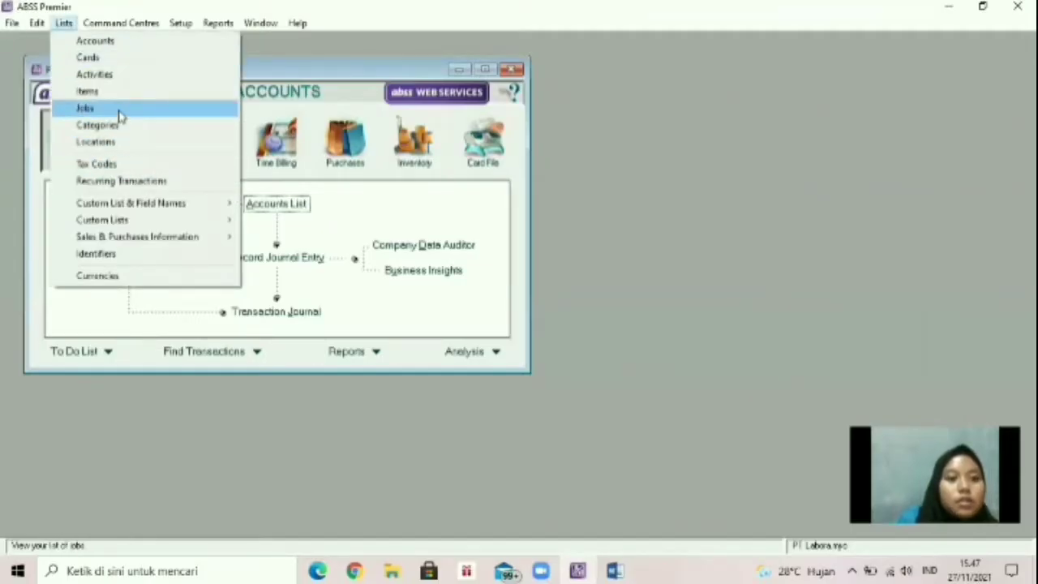
left_click(121, 107)
left_click(225, 286)
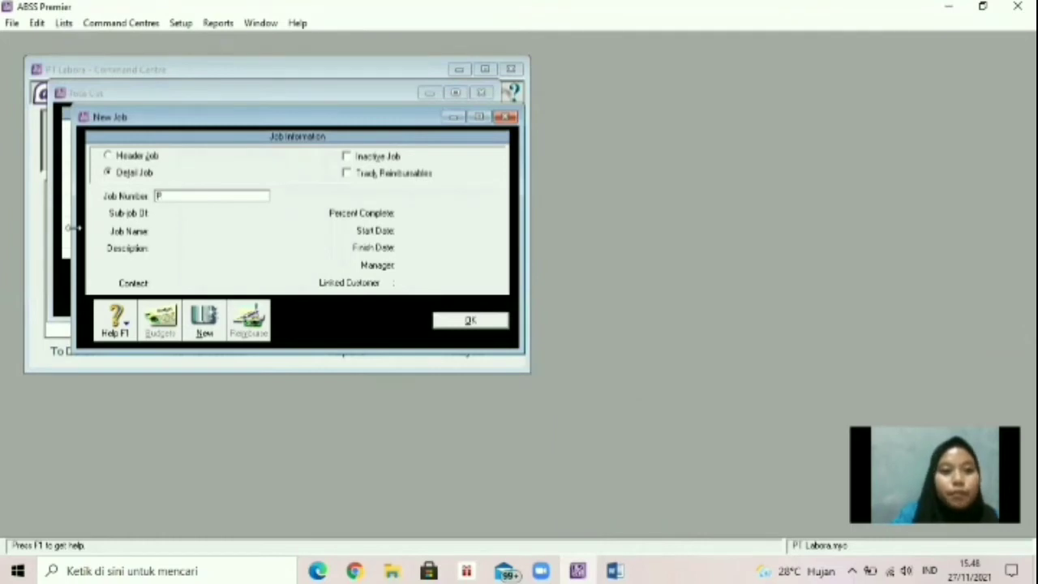
key("Tab")
left_click(204, 231)
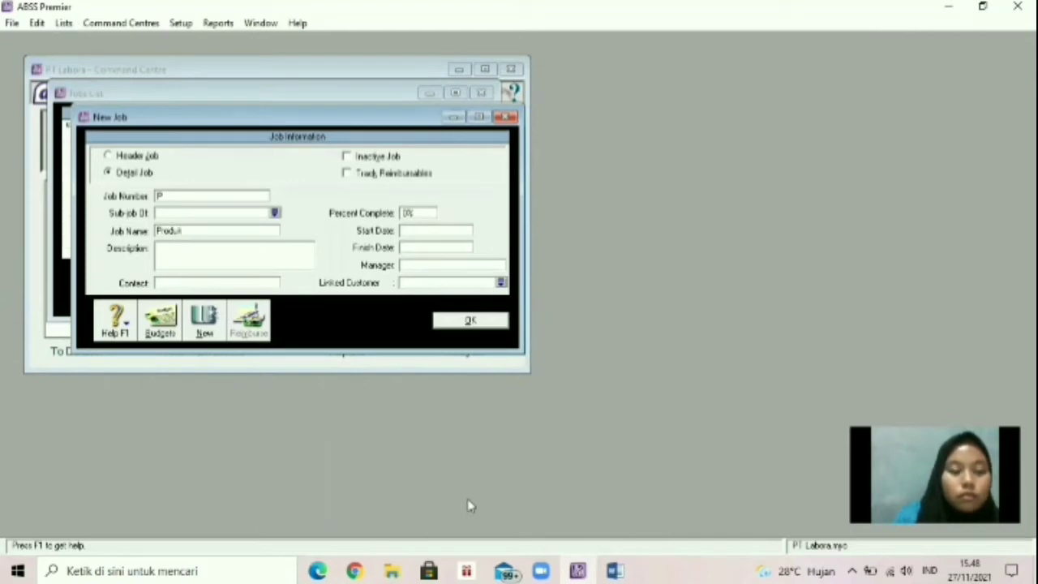
left_click(203, 324)
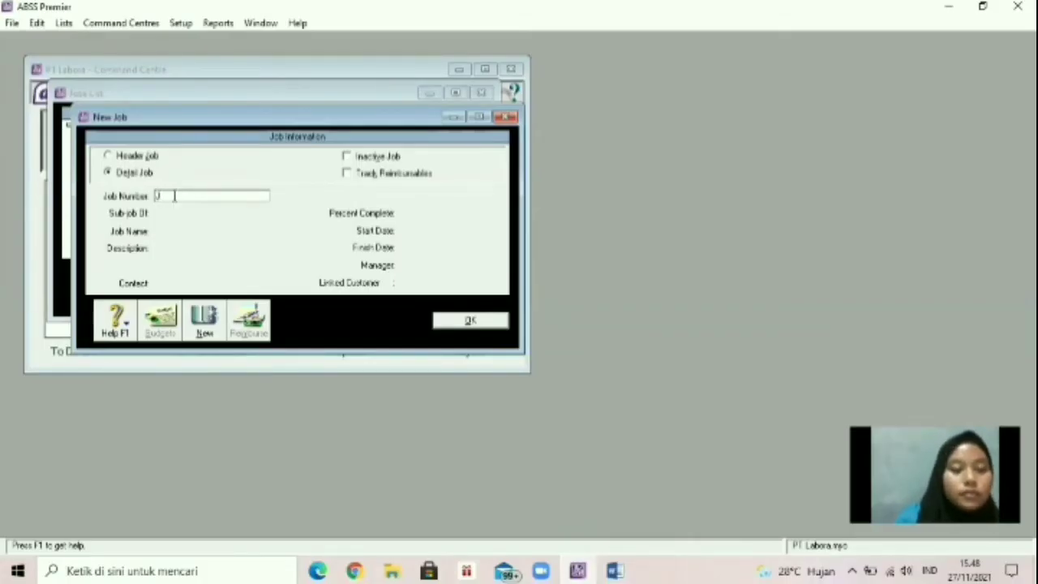
Create a second job J named Jasa and save it.
key("Tab")
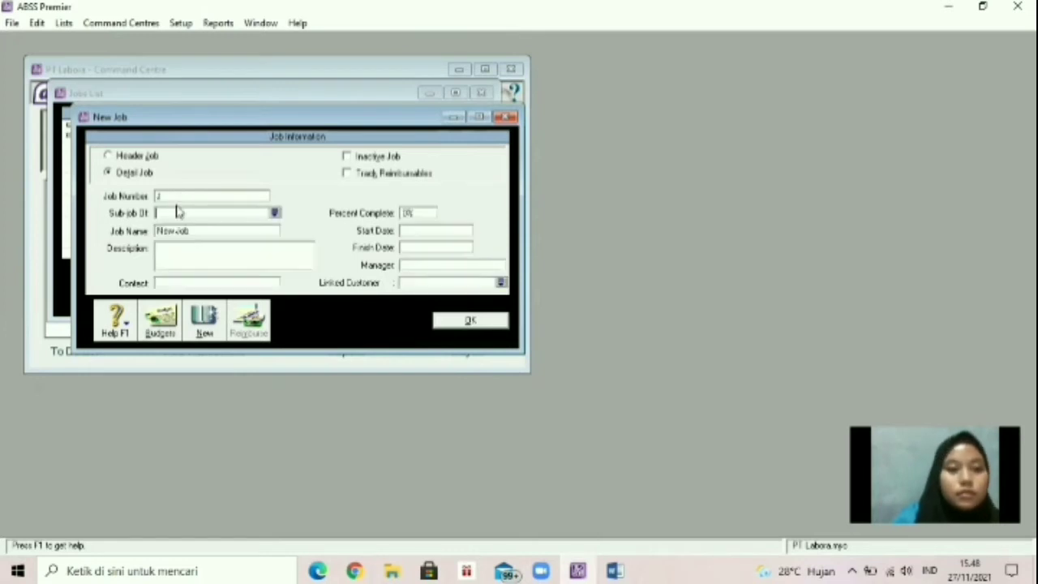
left_click(215, 230)
key("BackSpace")
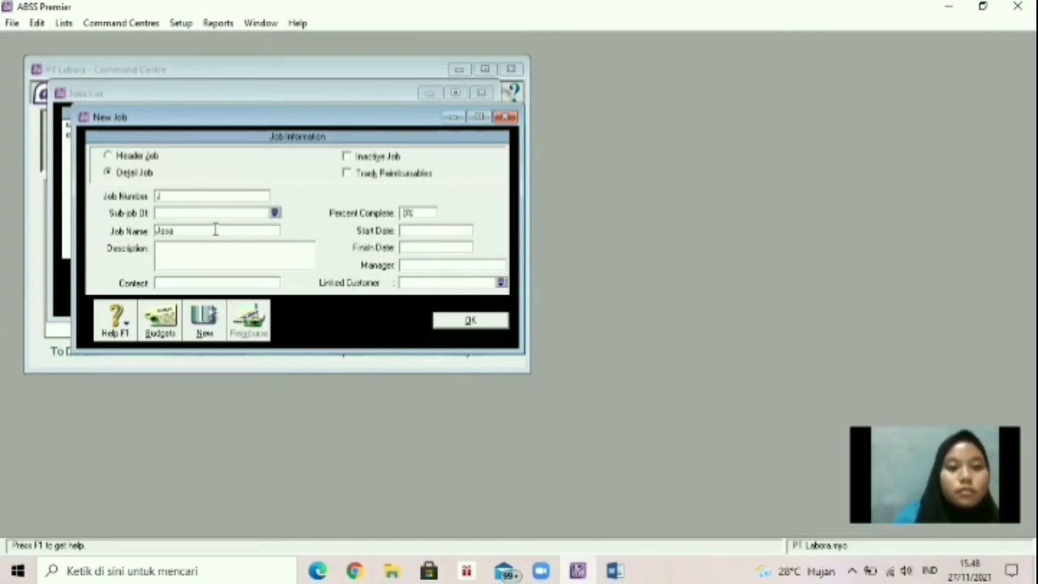
left_click(466, 320)
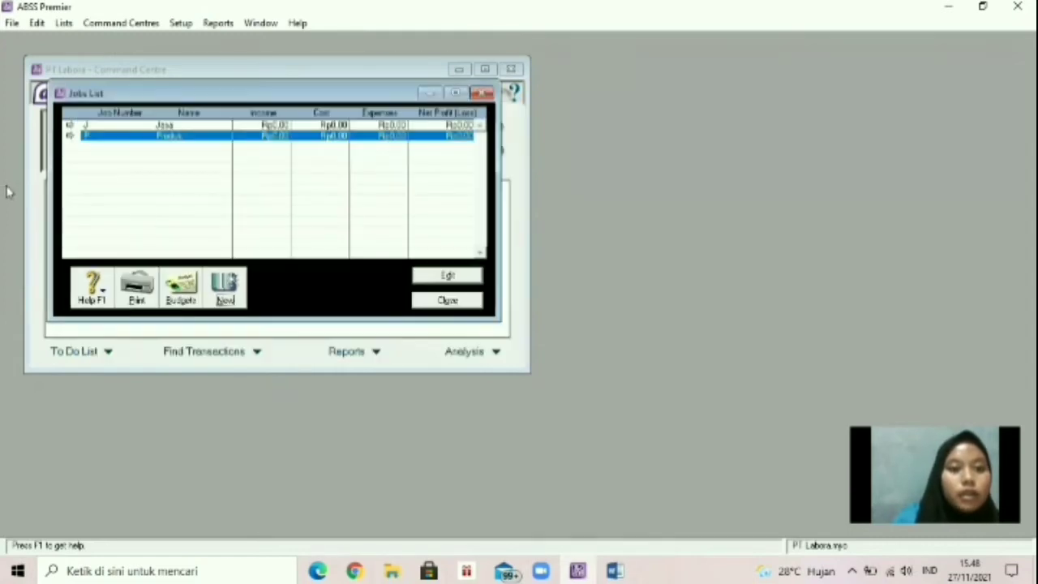
Close the Jobs List and add category L named Local.
left_click(447, 301)
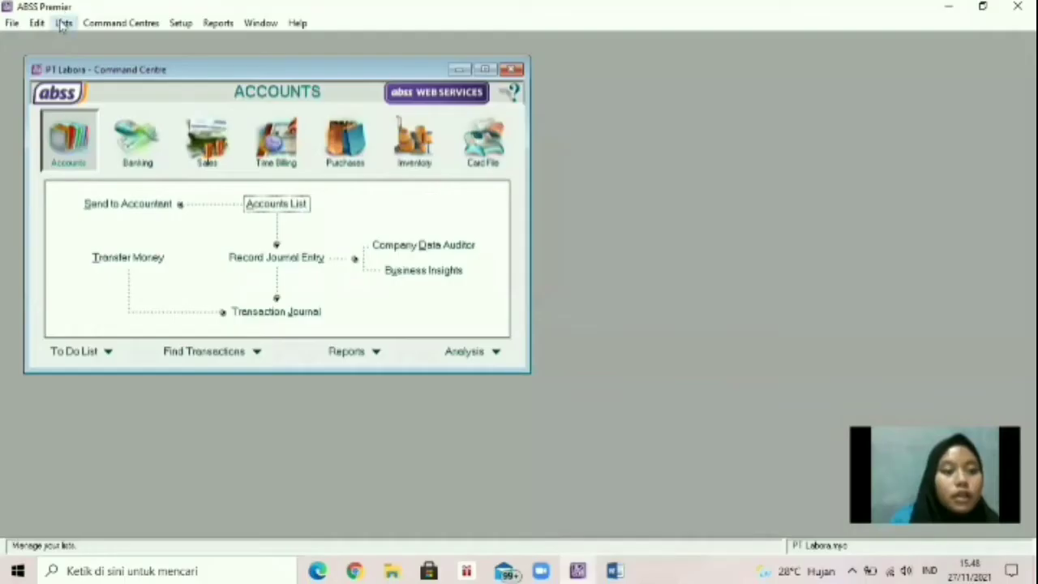
left_click(63, 23)
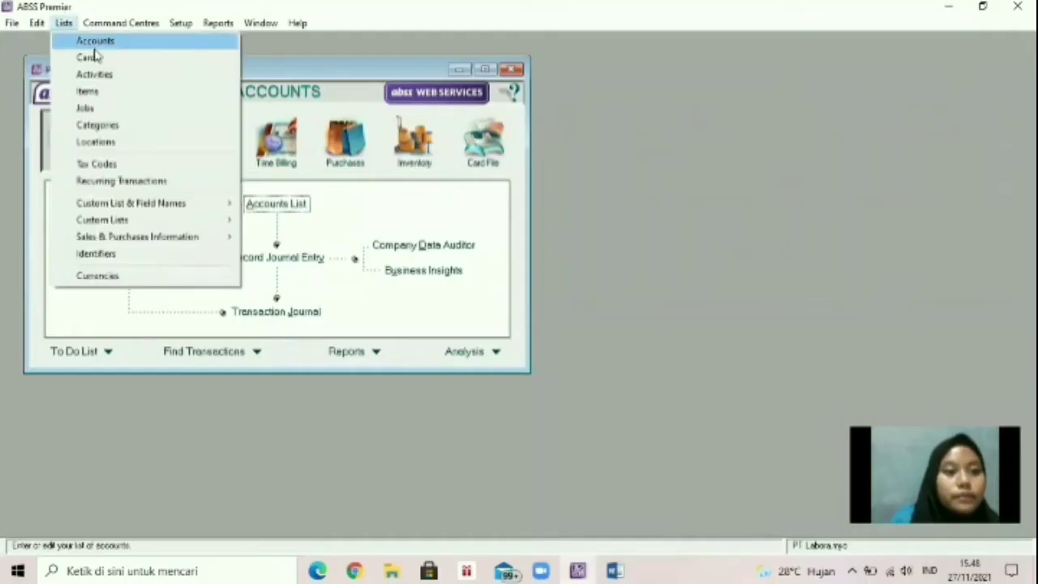
left_click(107, 125)
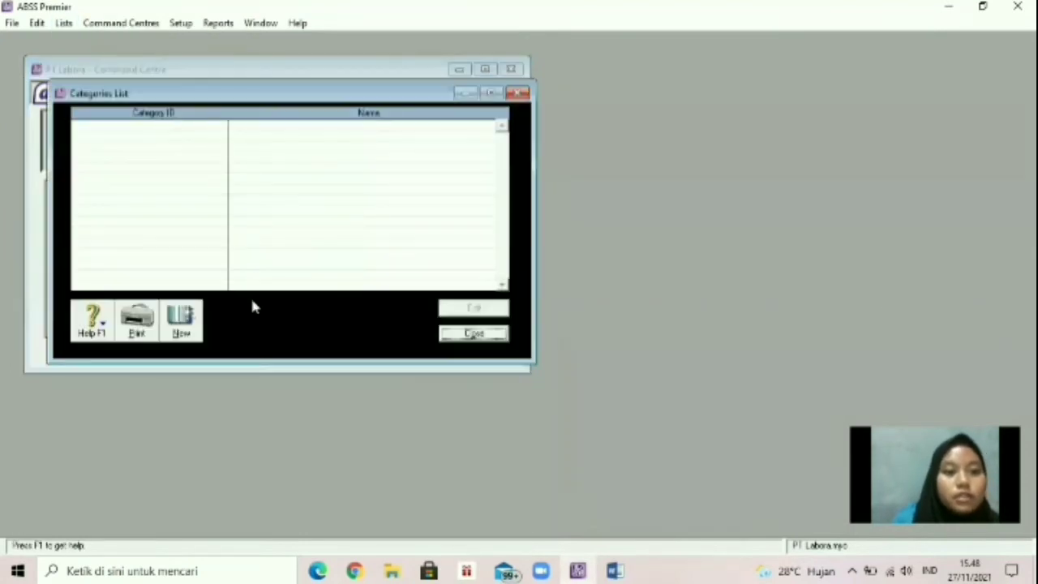
left_click(196, 325)
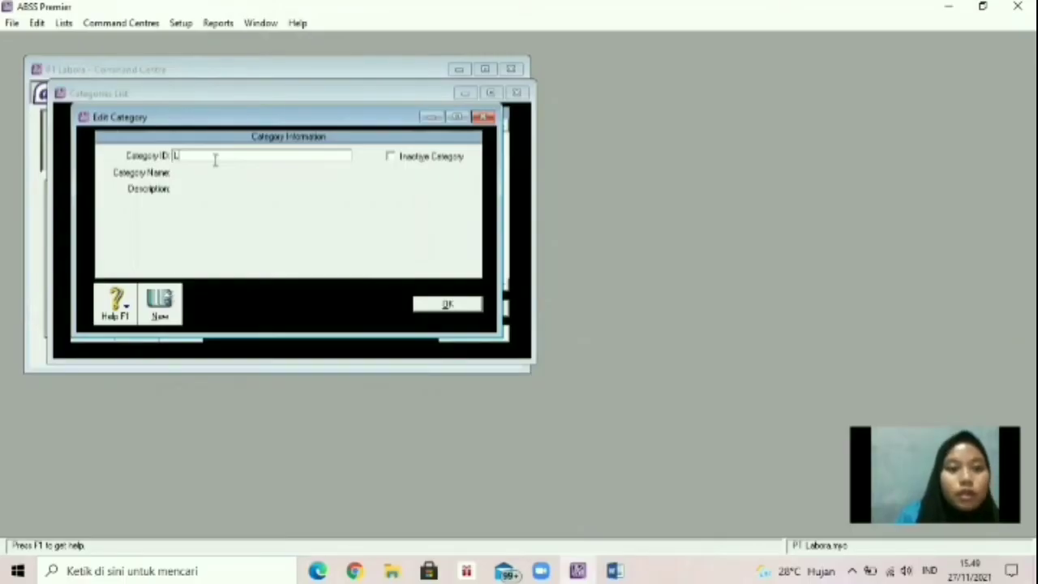
type("L")
key("Tab")
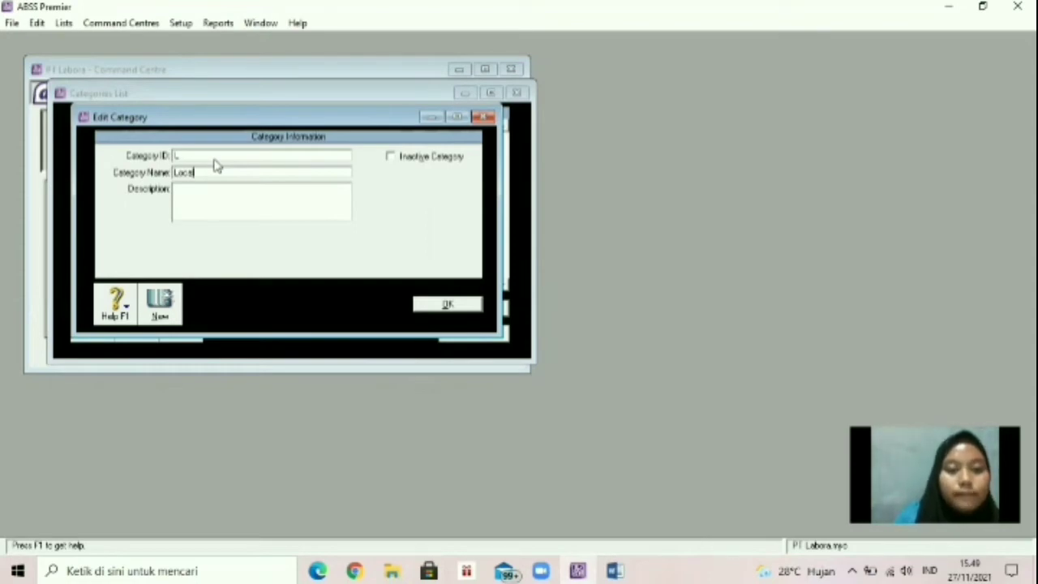
left_click(158, 308)
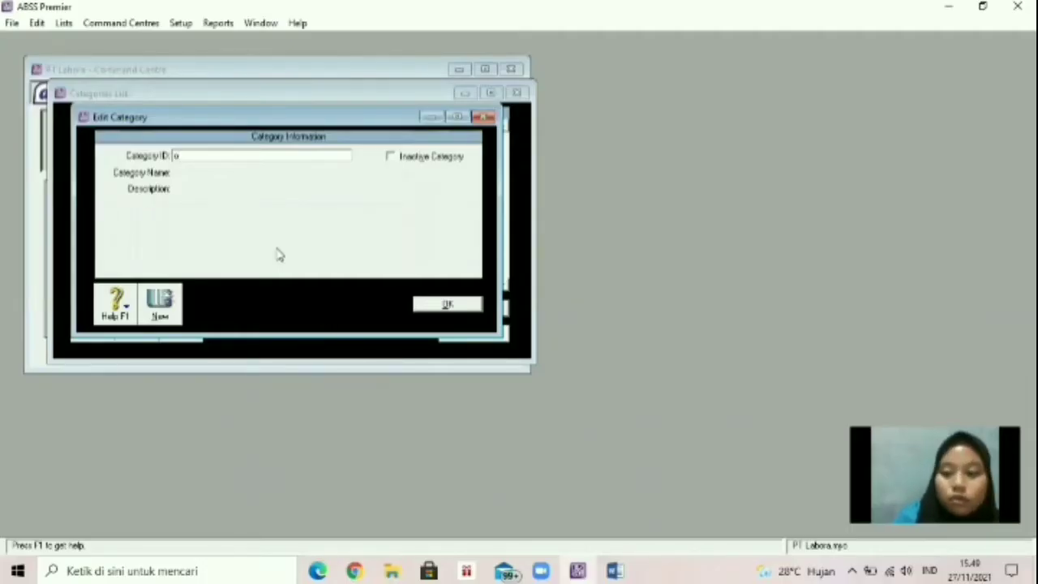
Add category O named Overseas and close the Categories List.
key("Tab")
key("BackSpace")
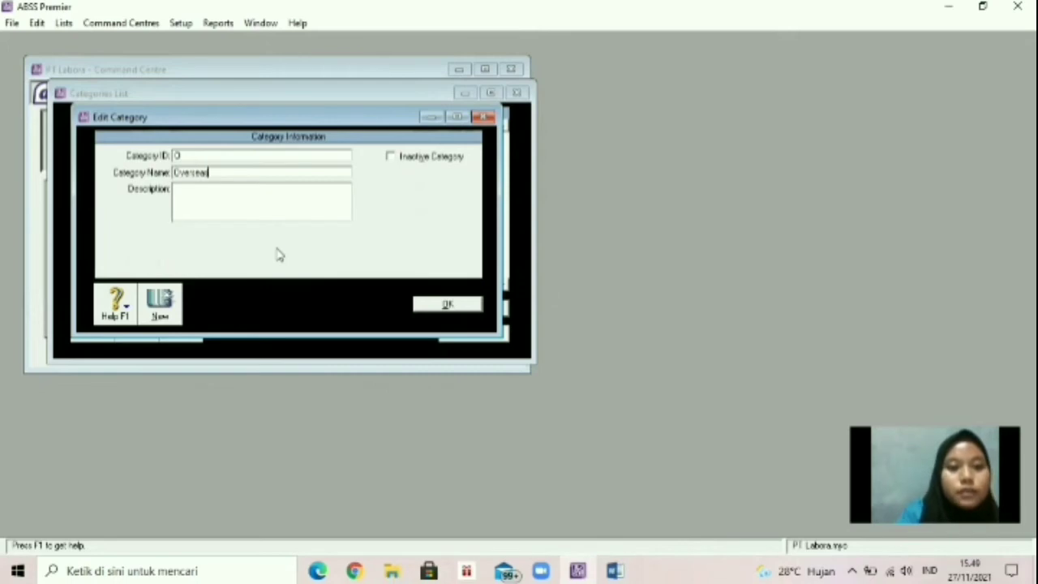
left_click(442, 304)
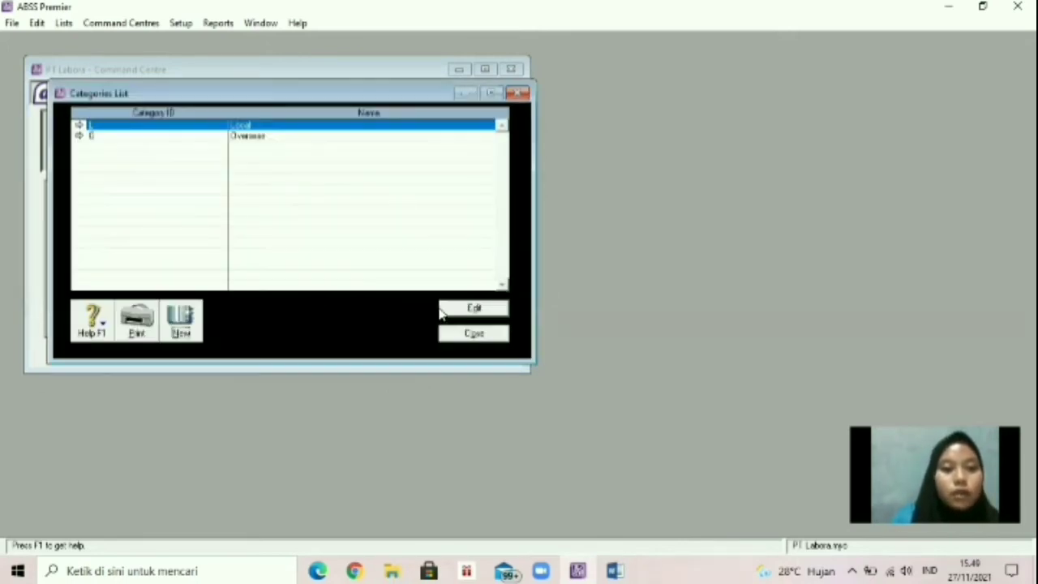
left_click(475, 334)
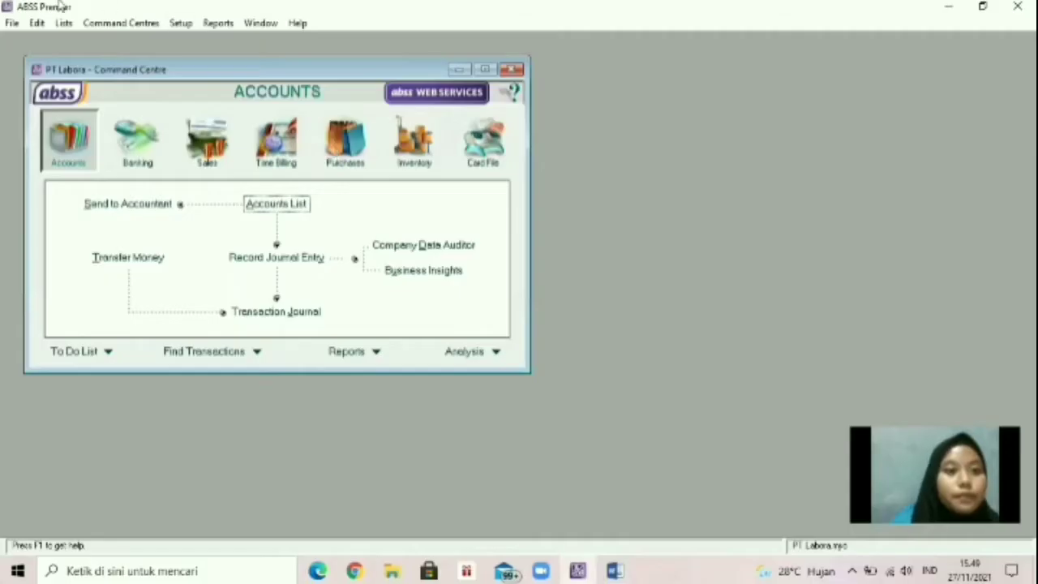
Rename price level A to IDR and price level B to USD in Price Levels.
left_click(63, 23)
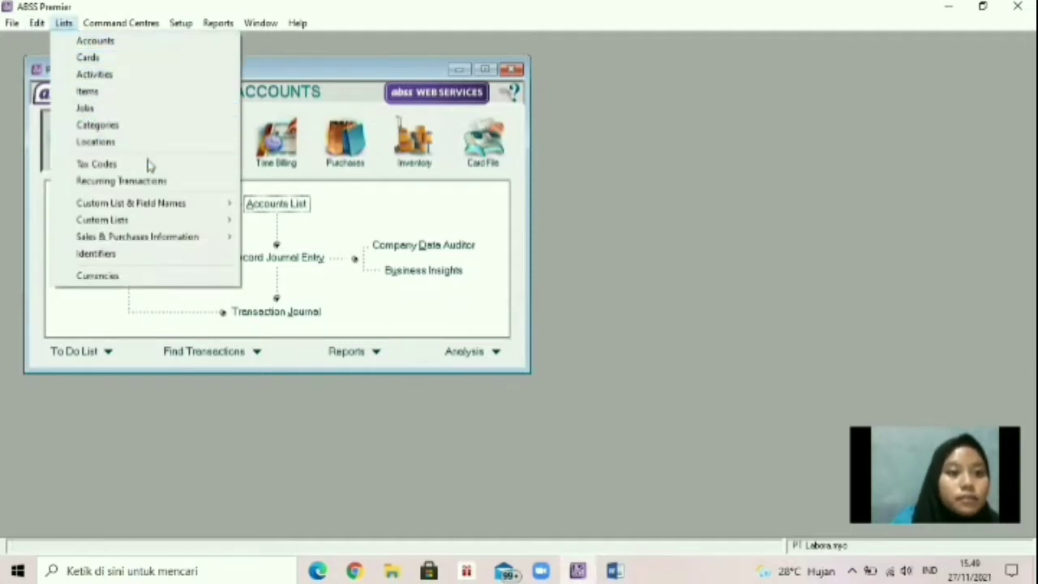
mouse_move(161, 206)
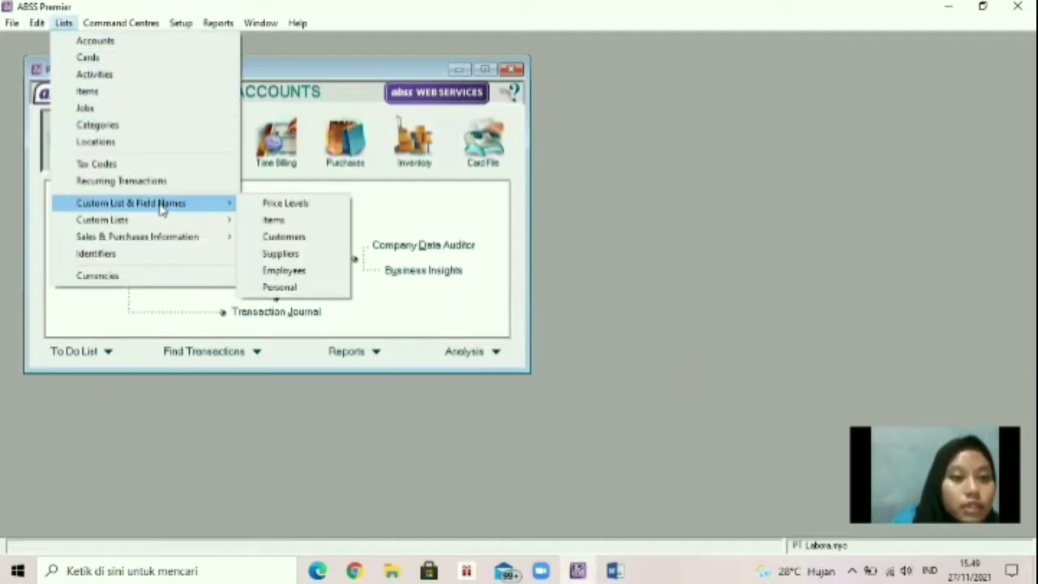
left_click(274, 203)
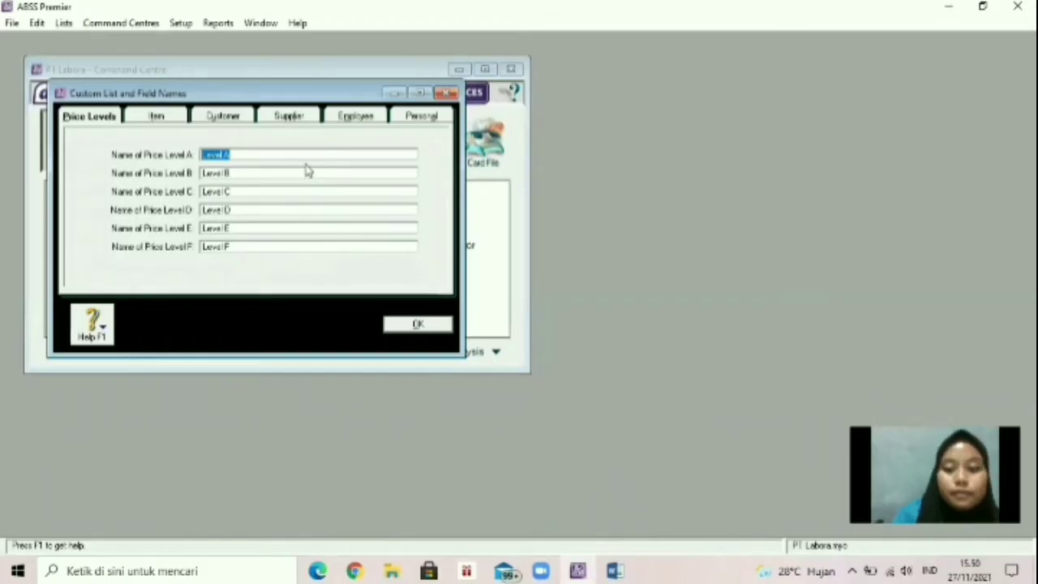
key("BackSpace")
type("CR")
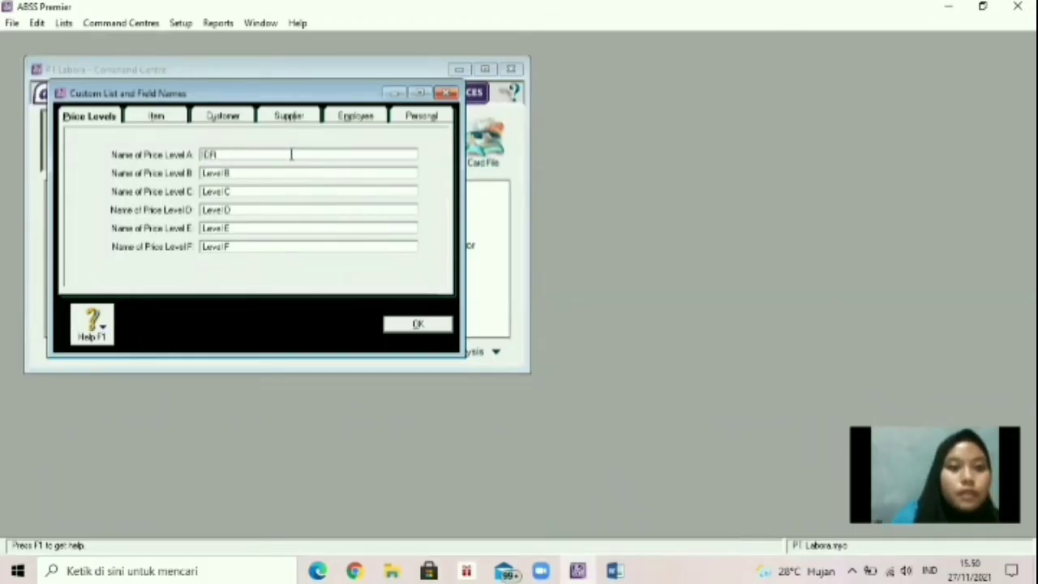
key("Tab")
type("USD")
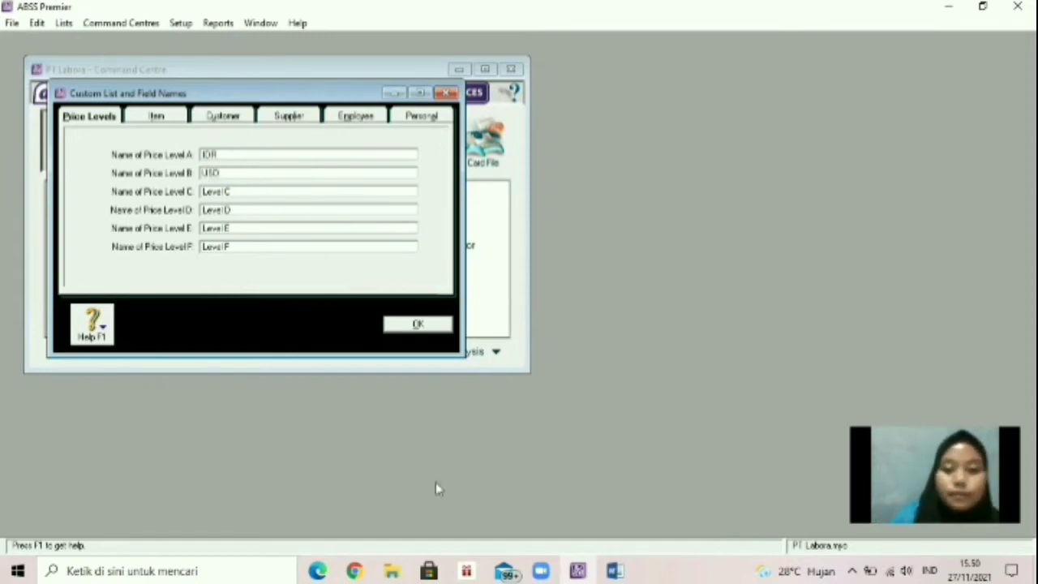
left_click(417, 323)
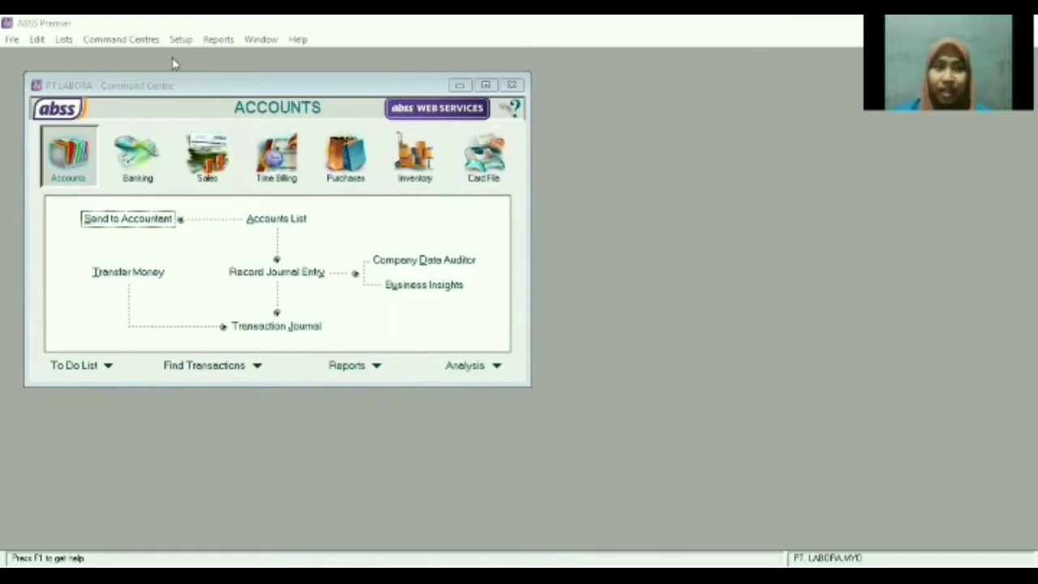
Open the USD currency and set receivables to 1-2210 Trade Debtors (USD).
left_click(68, 41)
left_click(155, 294)
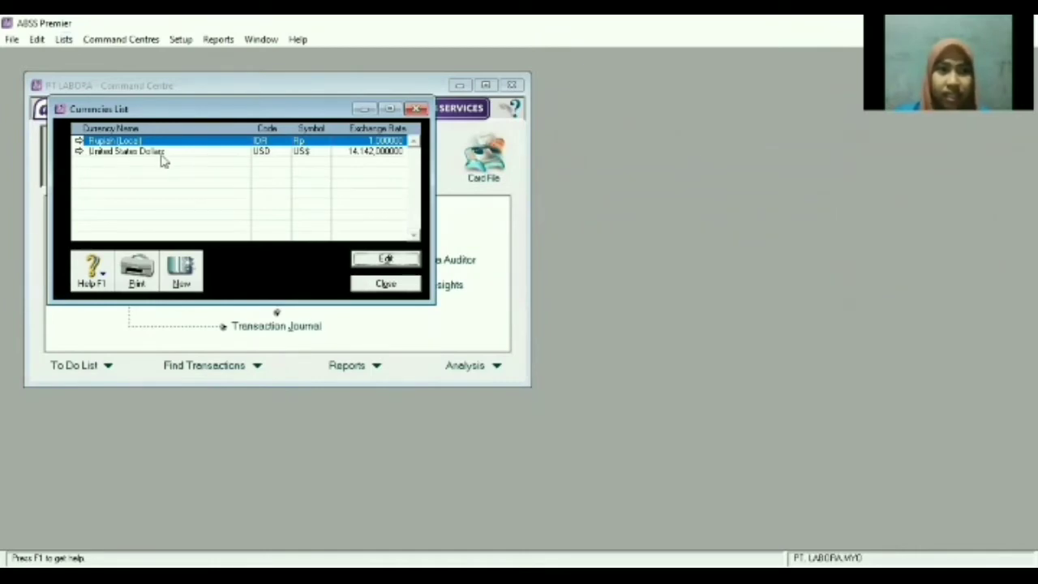
double_click(95, 152)
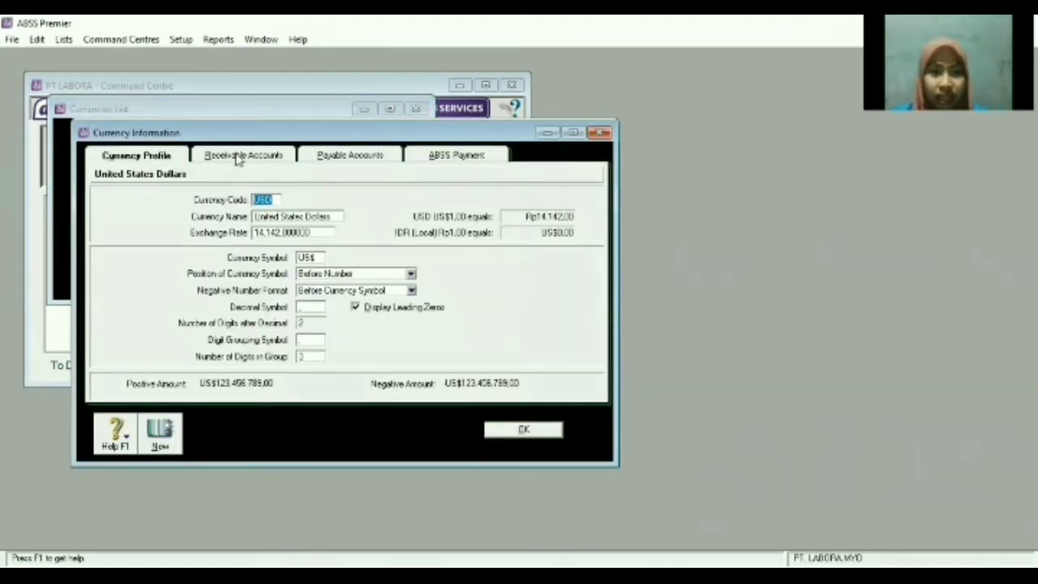
left_click(239, 156)
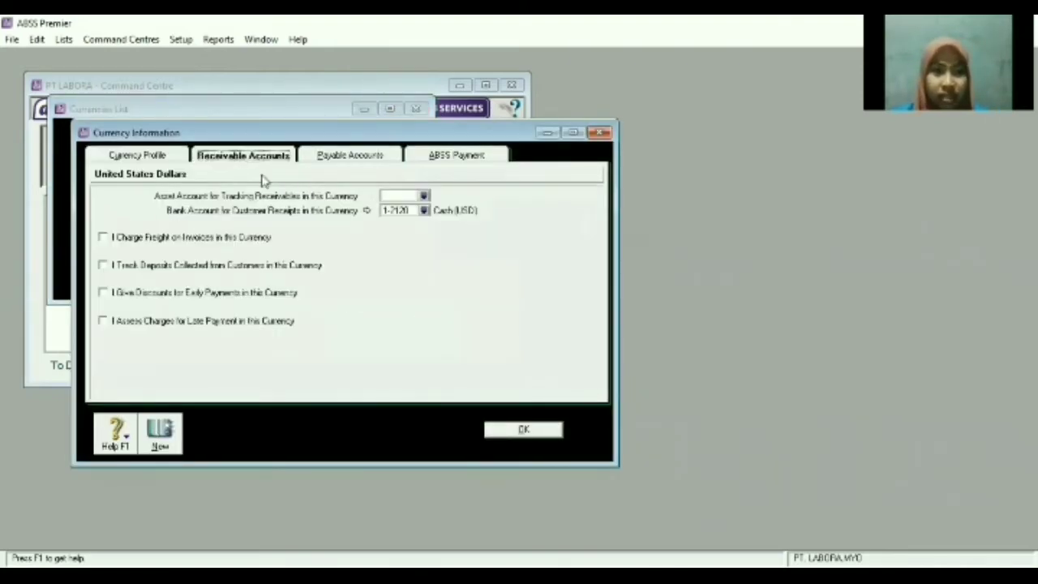
left_click(423, 196)
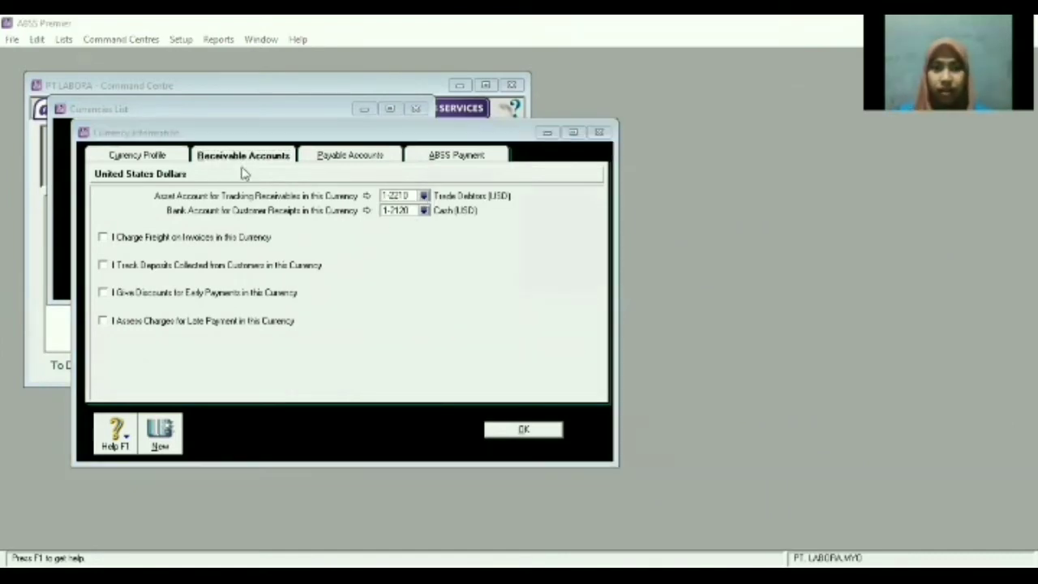
left_click(424, 196)
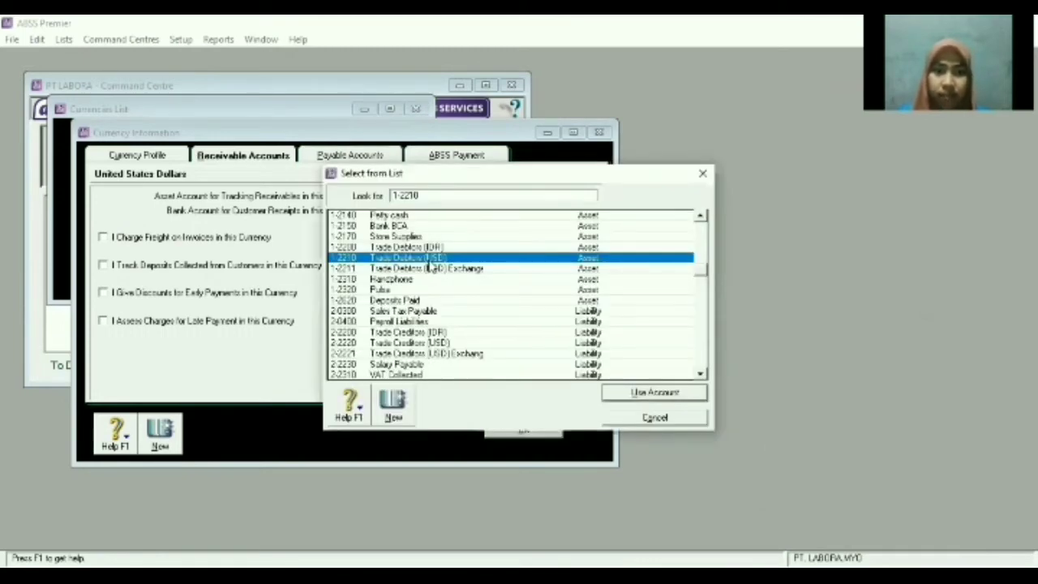
key("Return")
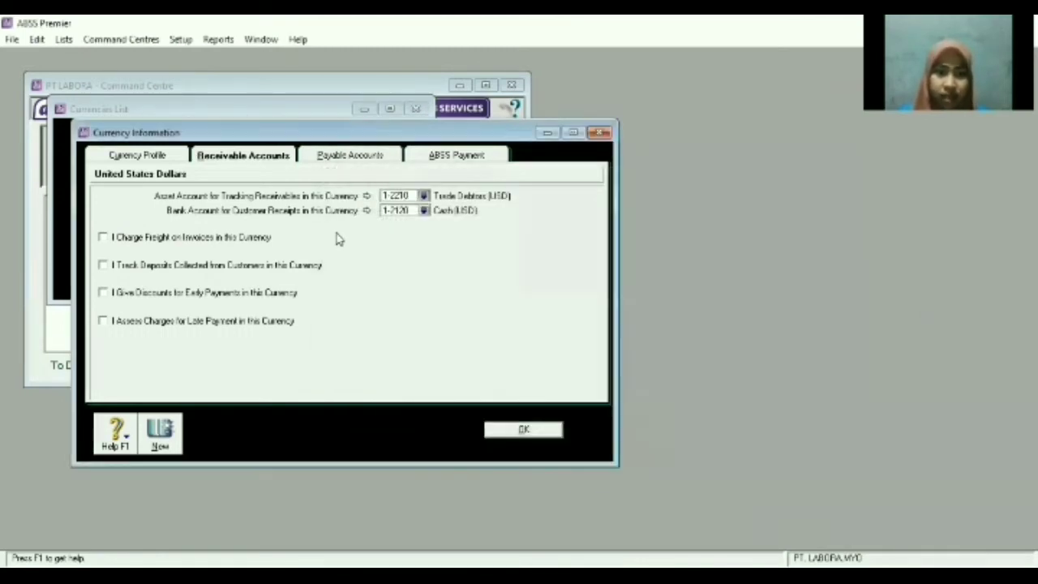
Enable all four USD receivable options, using Freight Collected and Customer Deposits accounts.
left_click(103, 236)
left_click(103, 265)
left_click(102, 292)
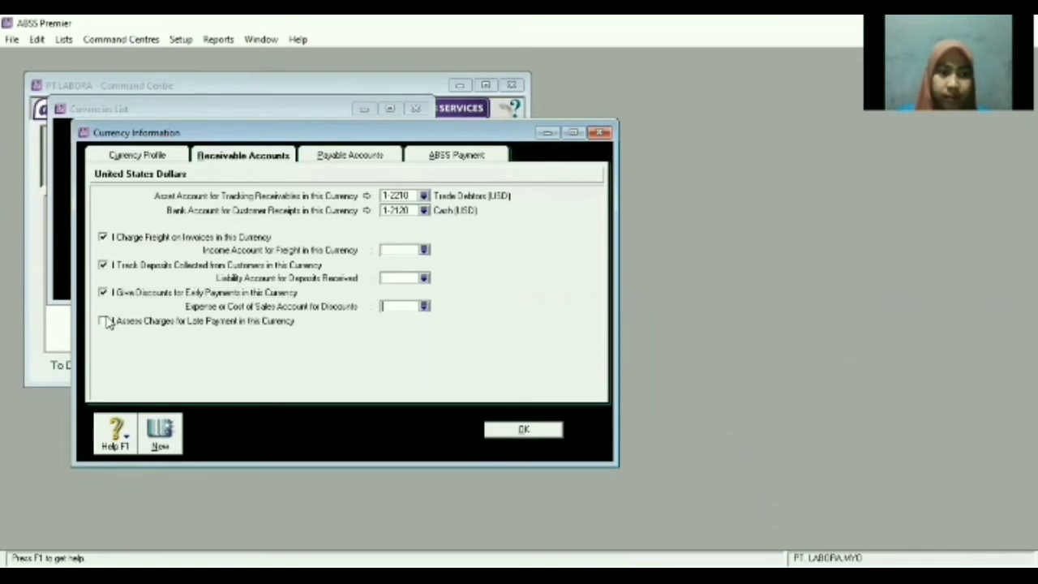
left_click(103, 321)
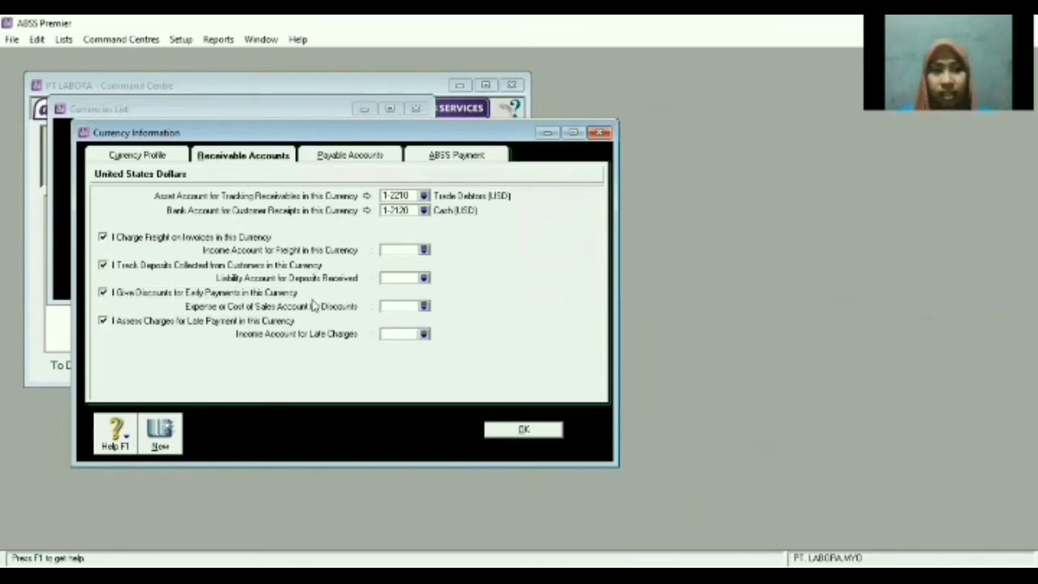
left_click(423, 250)
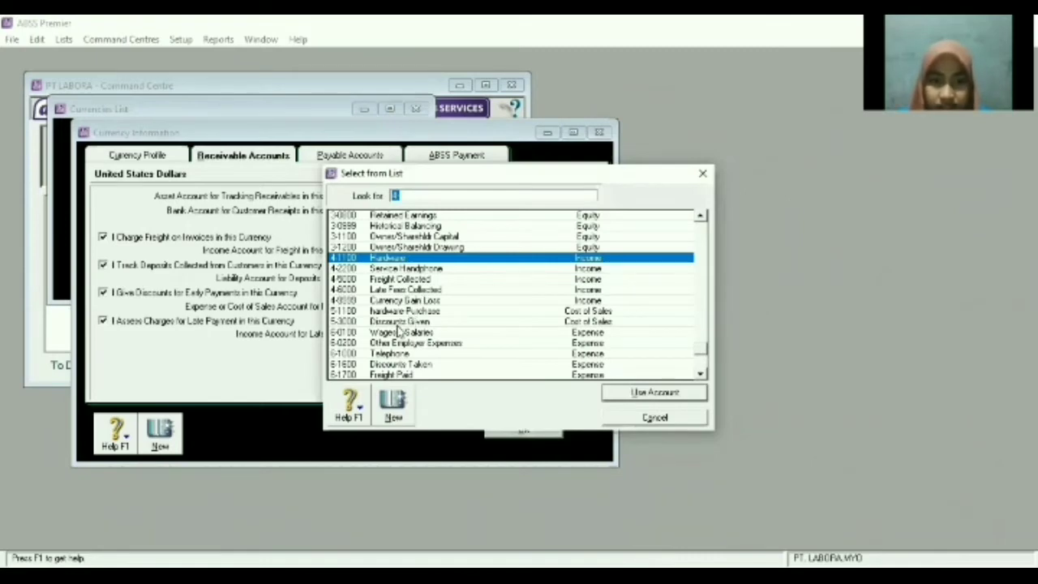
scroll(409, 303, "down", 1)
left_click(407, 247)
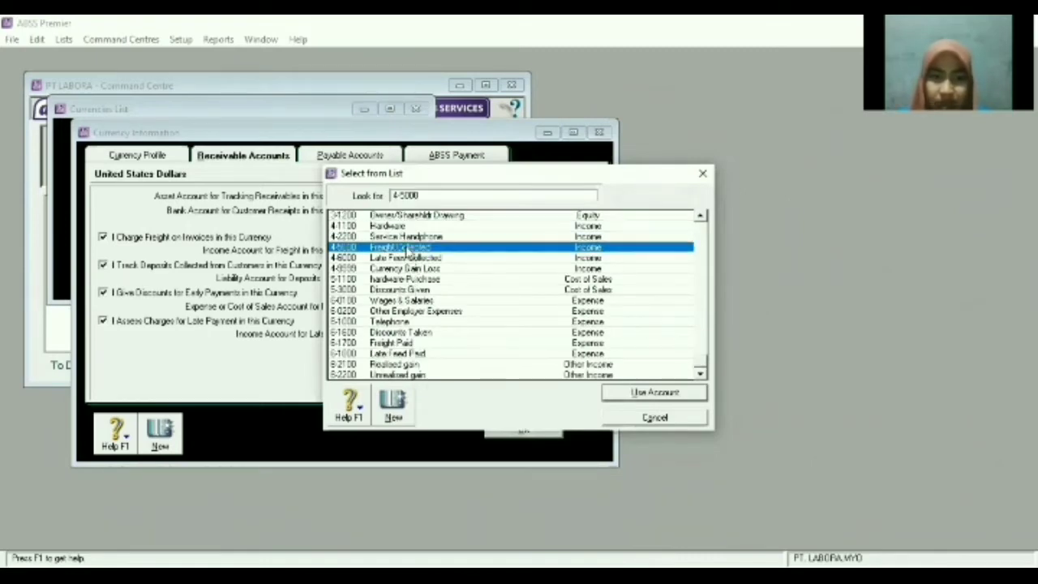
double_click(407, 248)
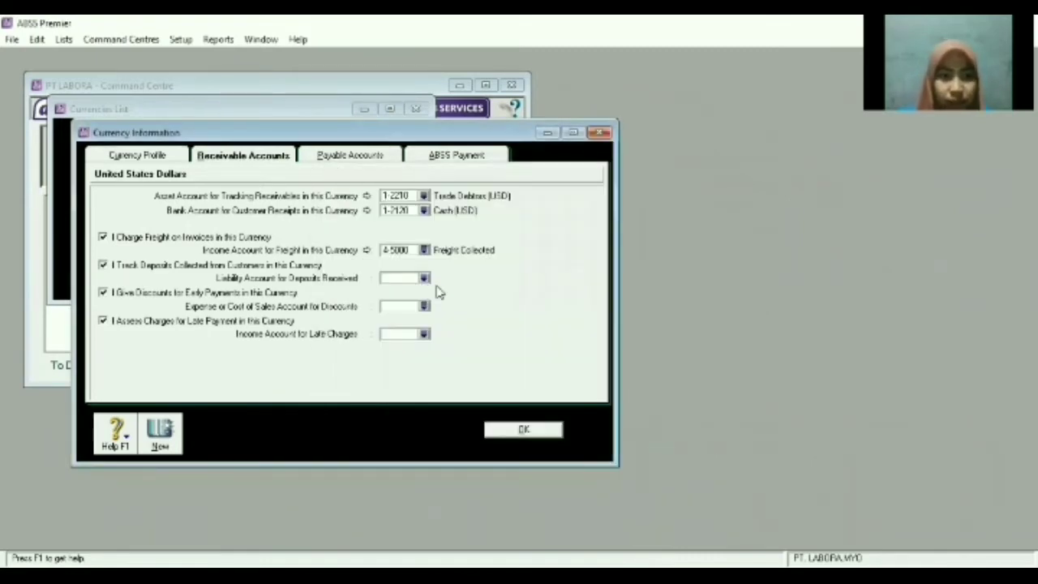
left_click(424, 277)
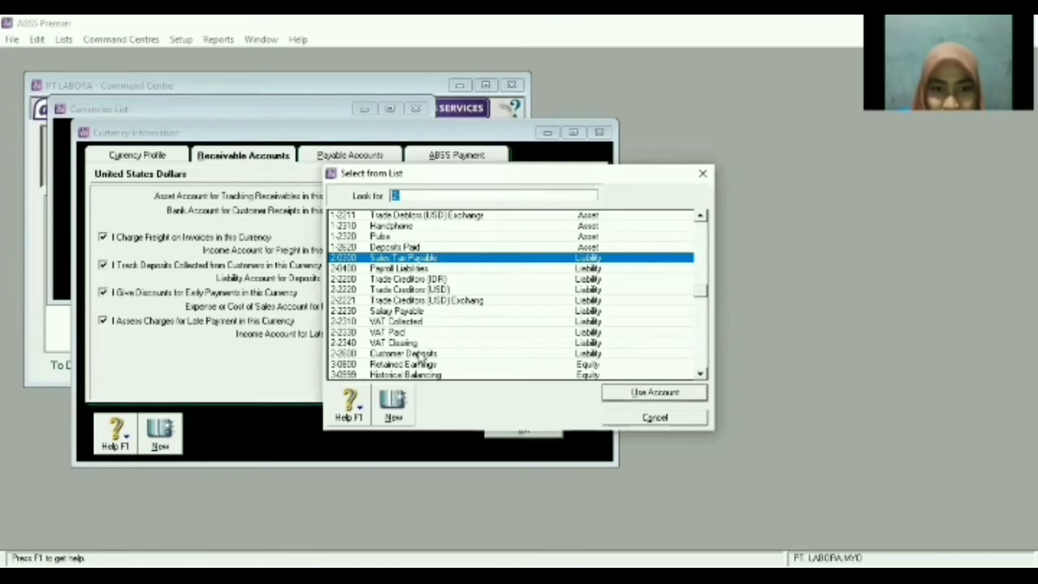
double_click(426, 354)
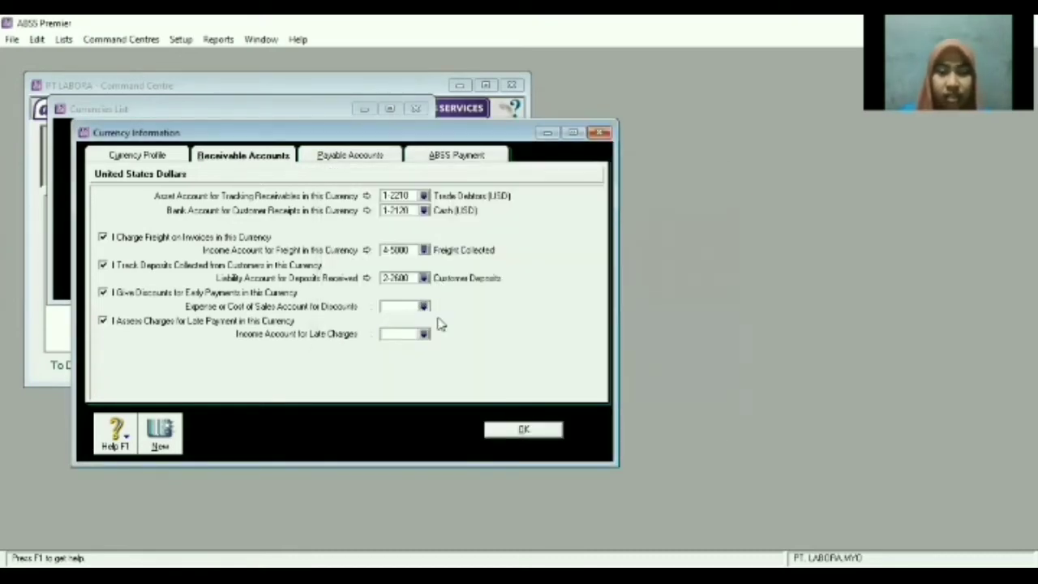
Set USD discounts to 5-3000 Discounts Given and late charges to 4-6000 Late Fees Collected.
left_click(424, 307)
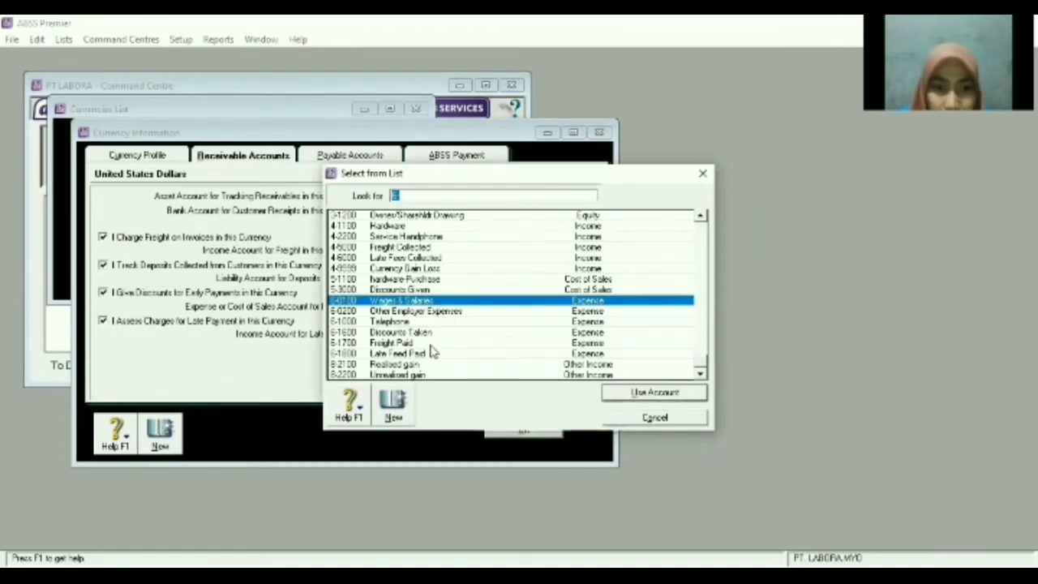
scroll(430, 348, "up", 9)
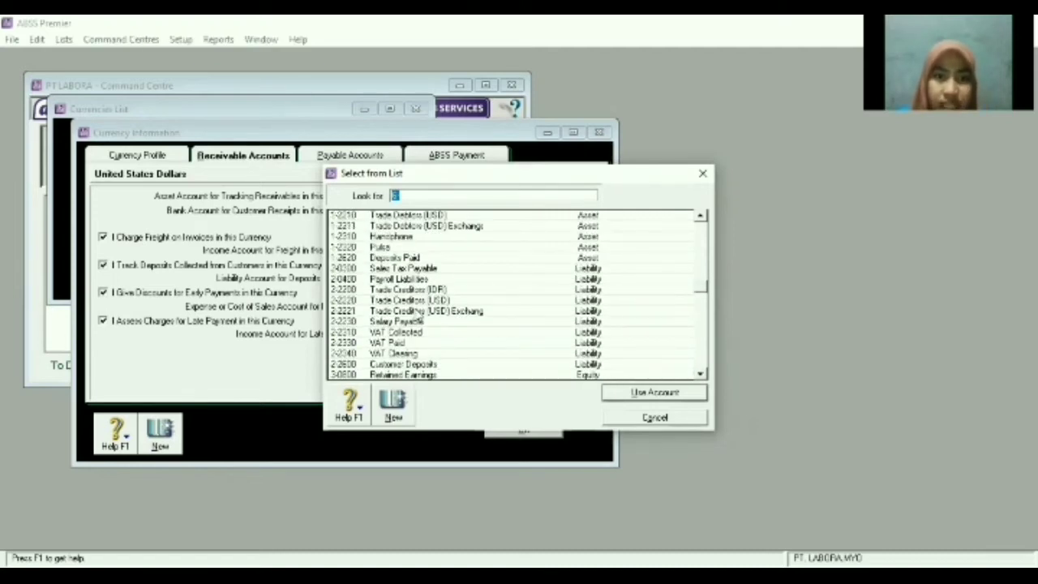
scroll(401, 267, "up", 3)
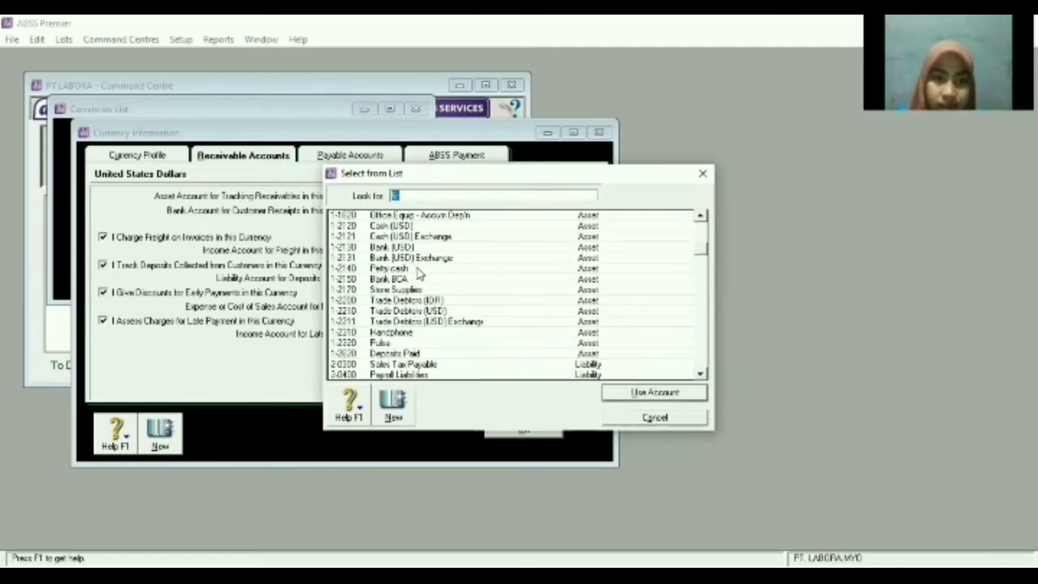
scroll(417, 284, "down", 1)
scroll(422, 316, "up", 3)
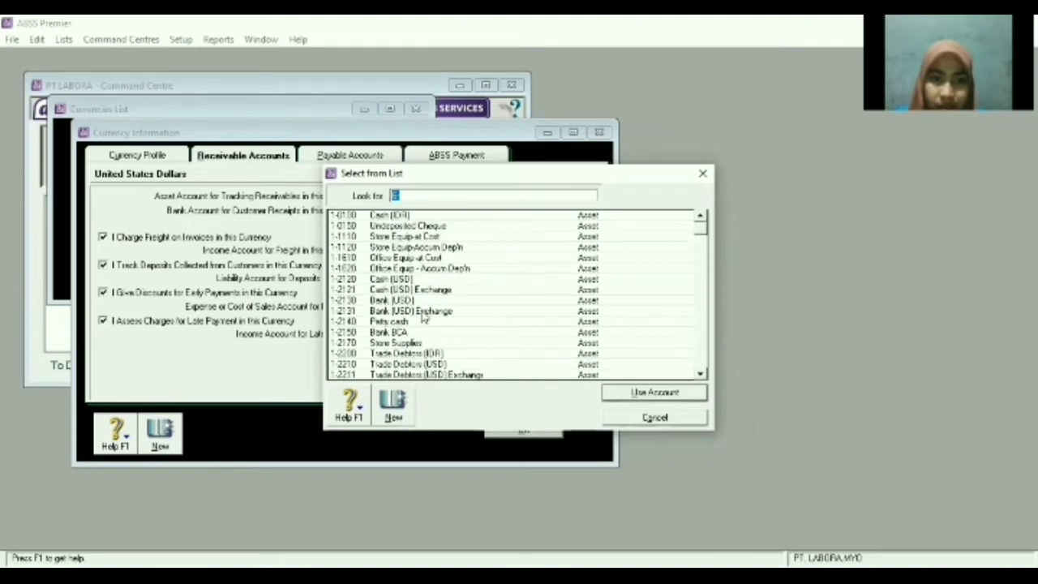
scroll(427, 334, "down", 9)
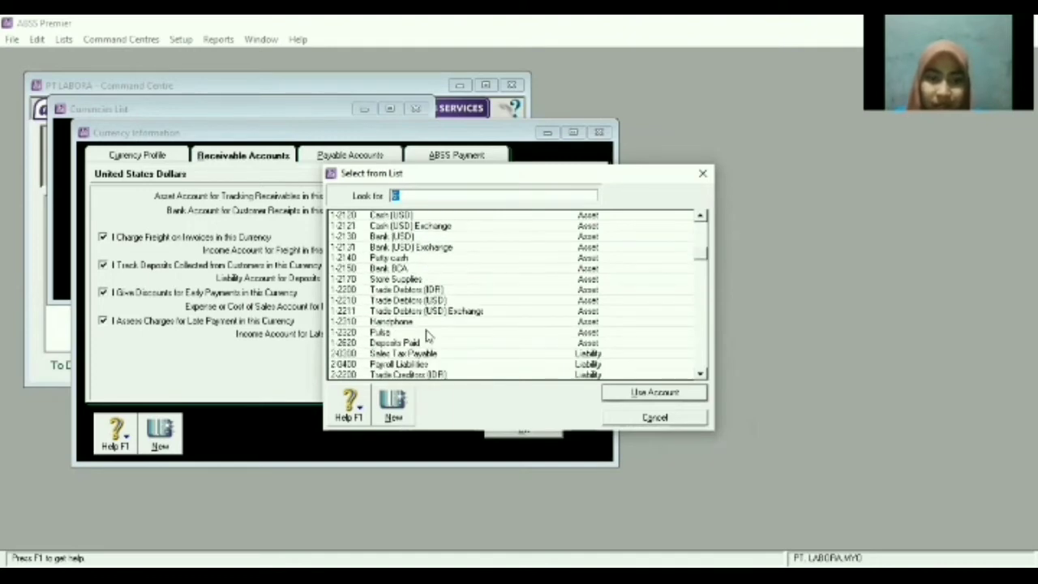
scroll(426, 337, "down", 2)
left_click(425, 353)
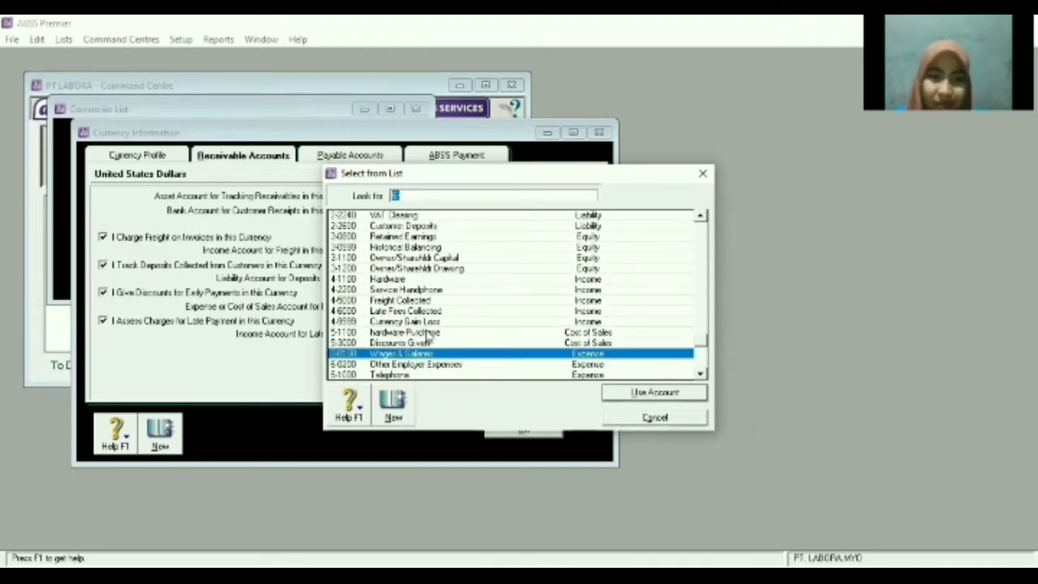
scroll(426, 354, "down", 1)
left_click(422, 311)
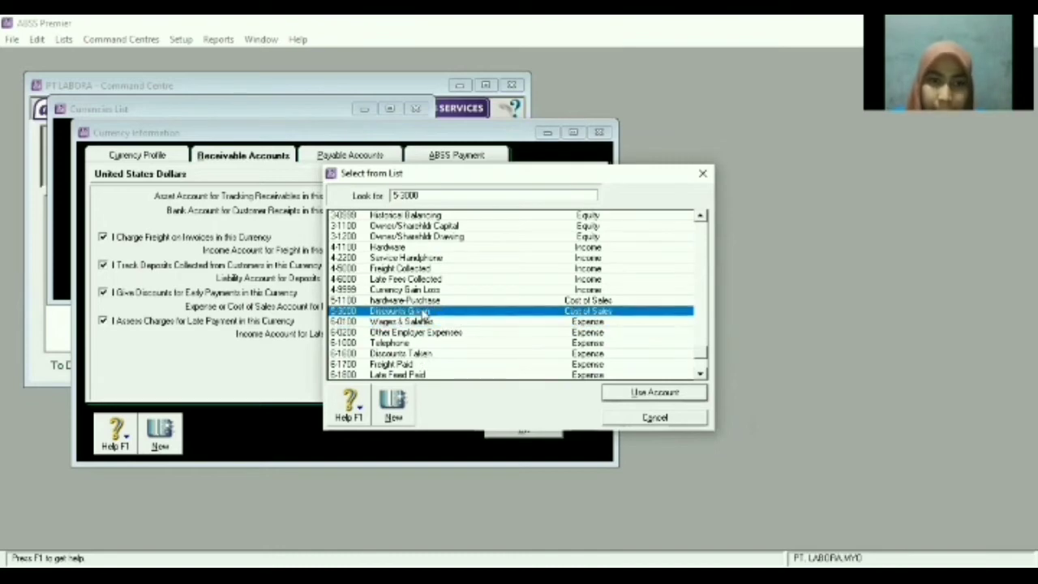
double_click(423, 312)
left_click(397, 334)
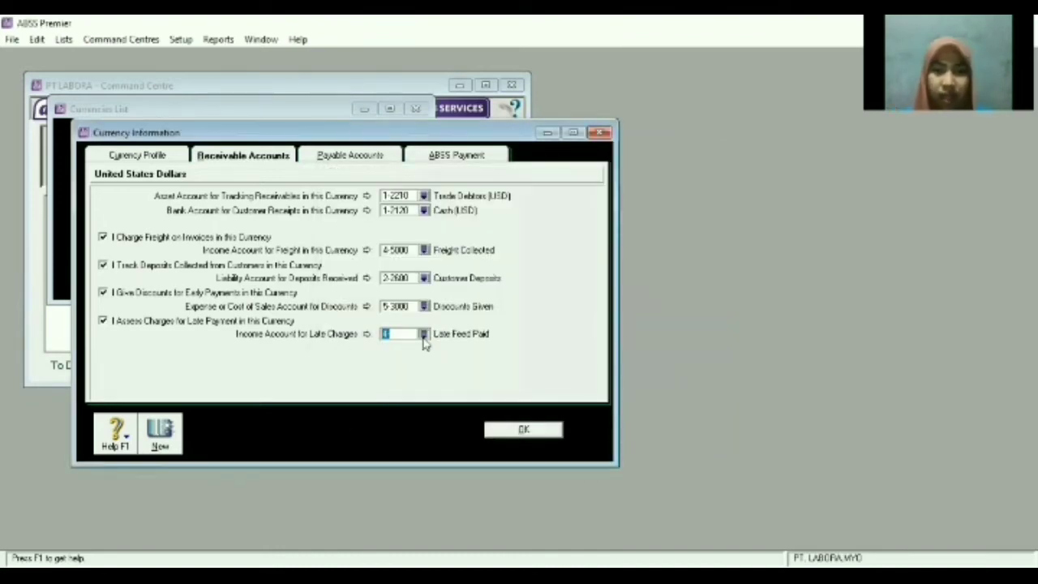
left_click(423, 334)
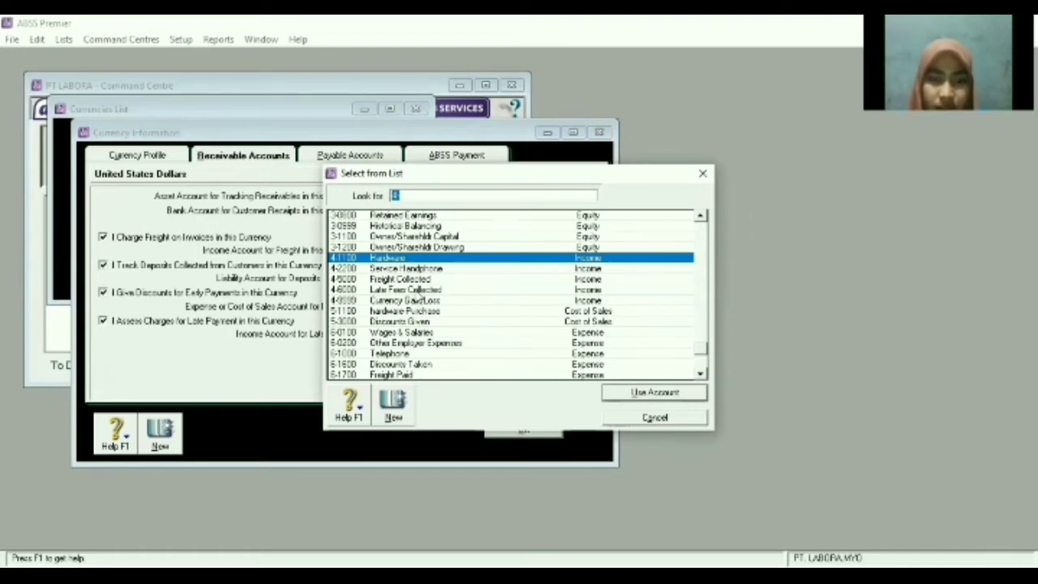
left_click(421, 291)
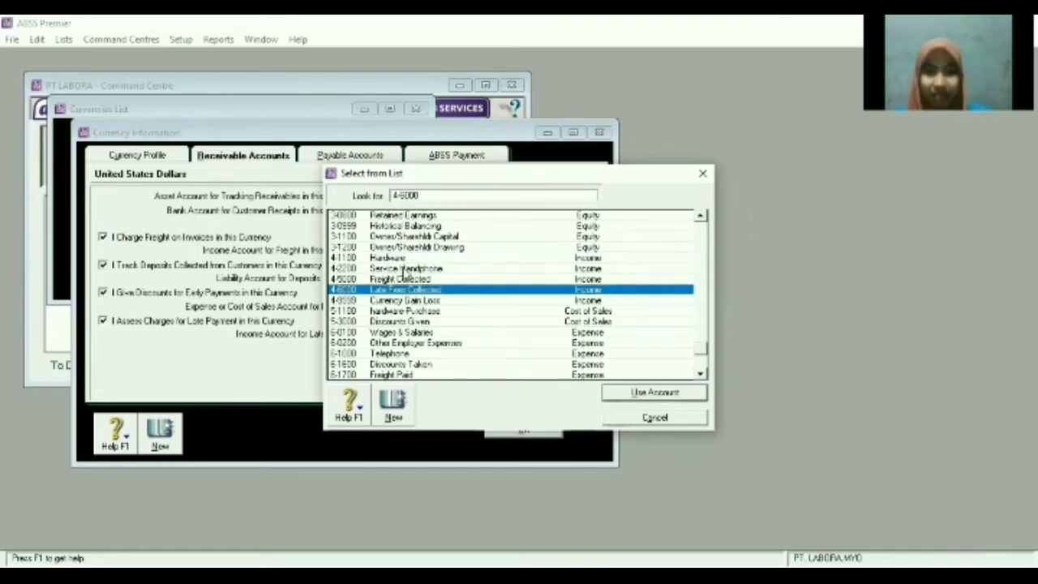
left_click(662, 393)
left_click(381, 157)
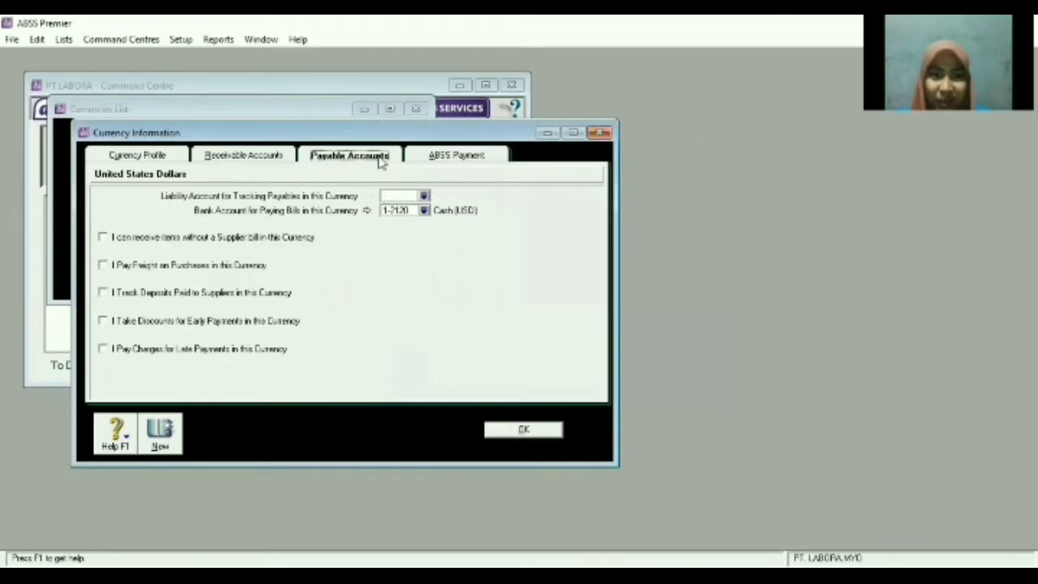
Set the USD payables tracking account to 1-2210 and enable all four payable options.
left_click(422, 195)
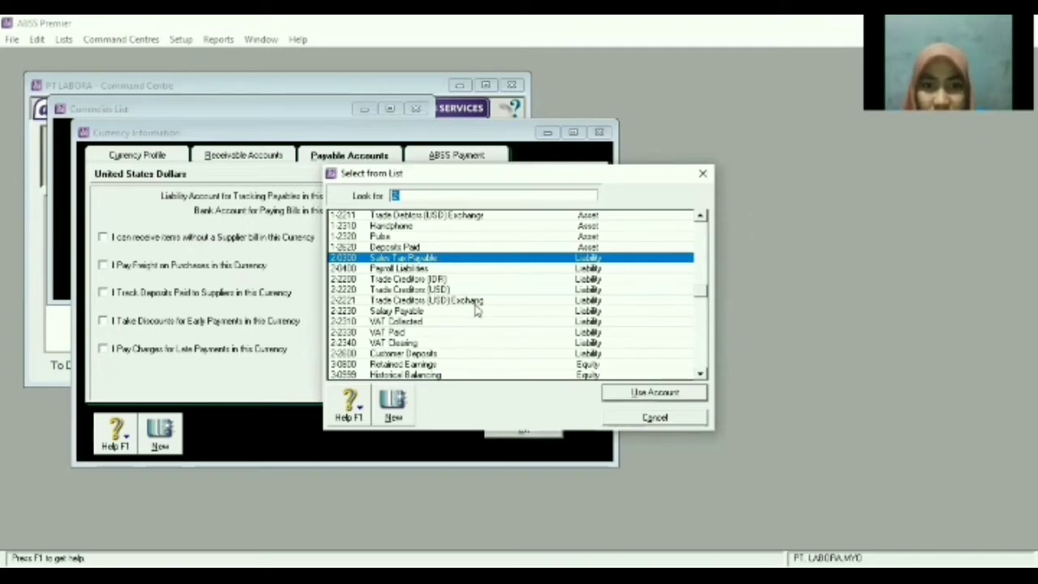
scroll(459, 223, "up", 3)
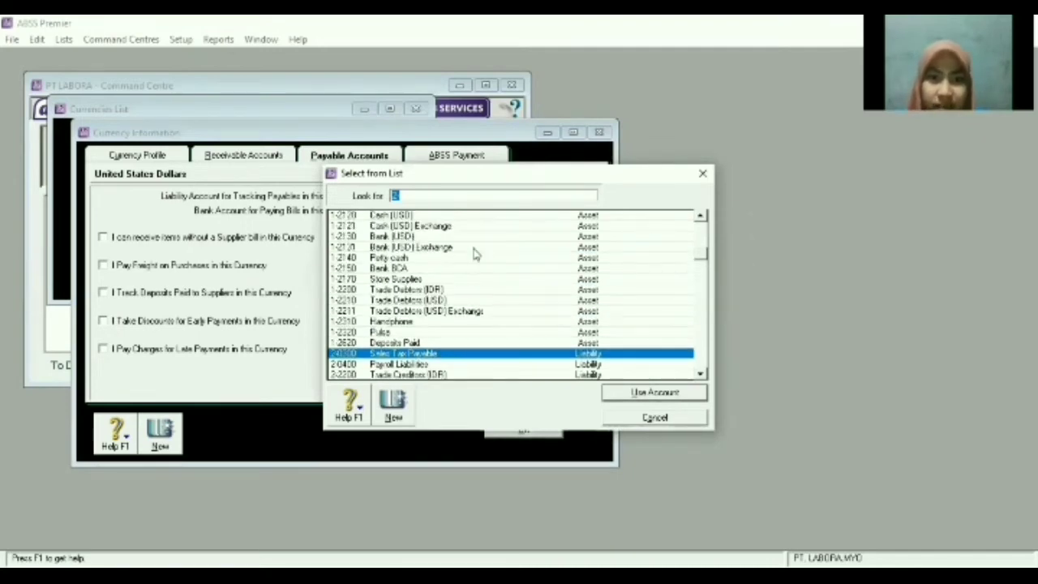
double_click(445, 300)
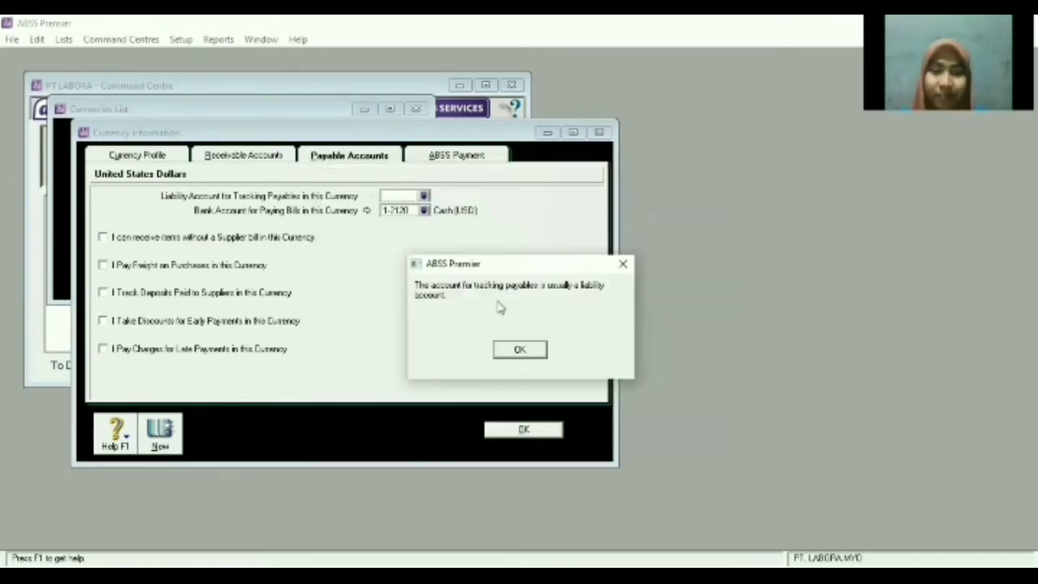
left_click(520, 349)
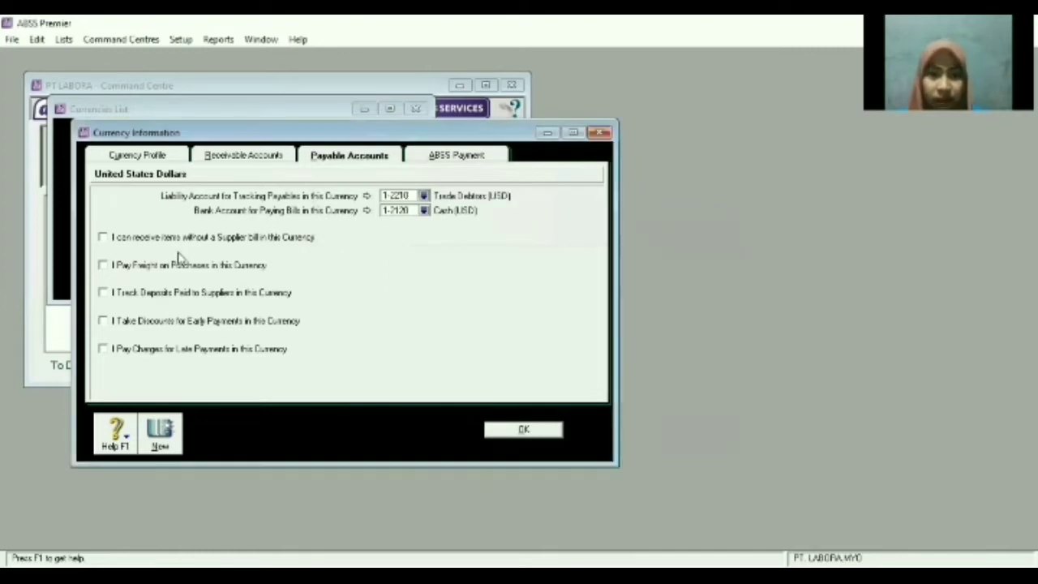
left_click(102, 265)
left_click(102, 293)
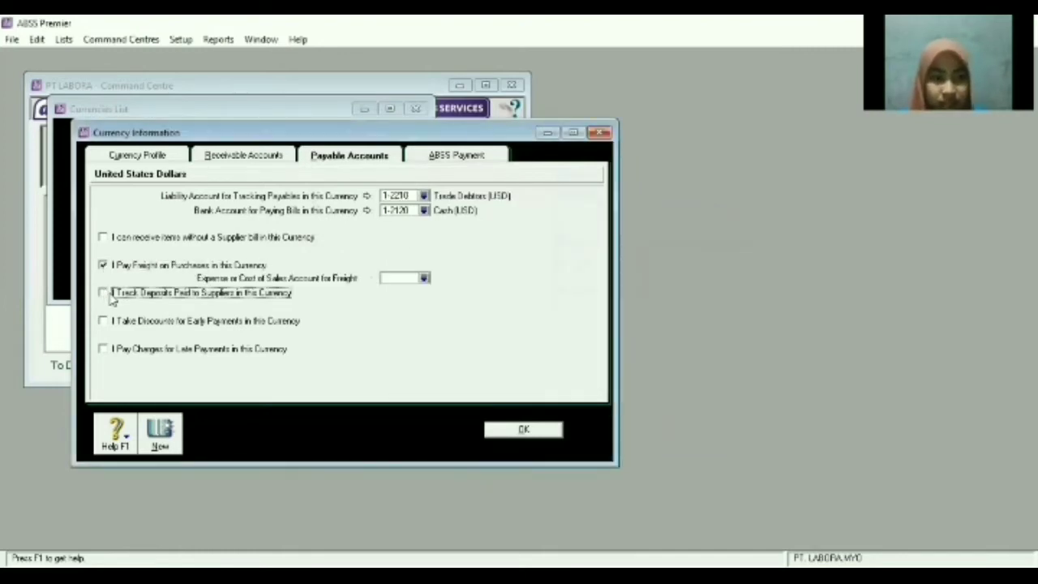
left_click(102, 321)
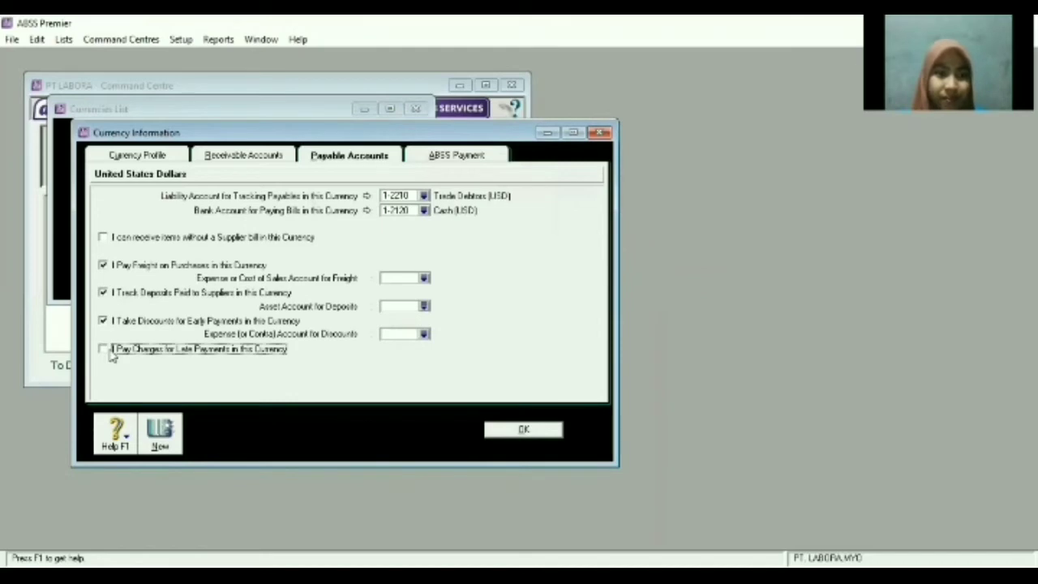
left_click(103, 348)
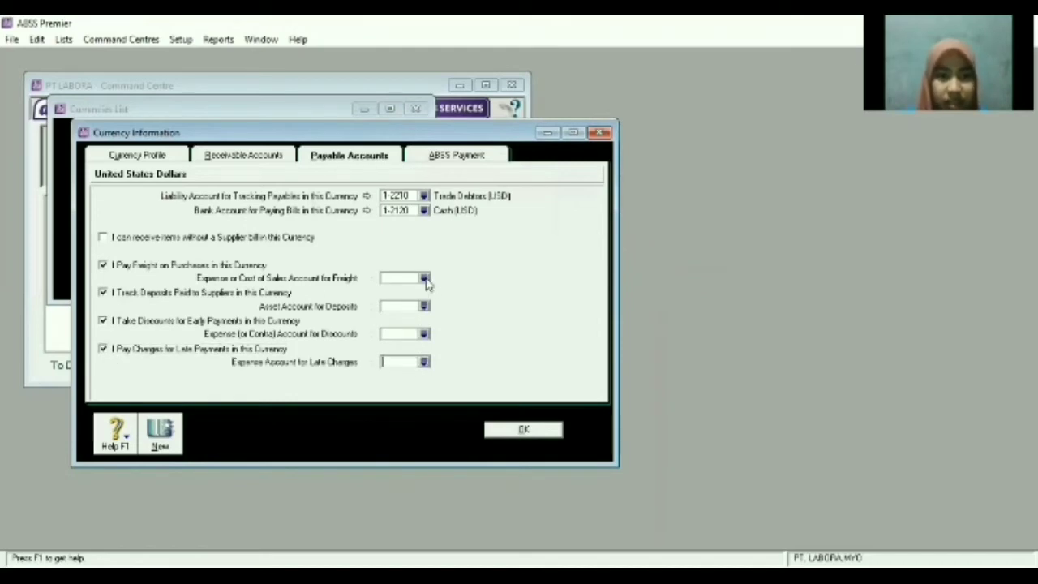
Assign freight 6-1700, deposits 1-2620, discounts 6-1600, late charges 6-1800, and save the currency.
left_click(424, 278)
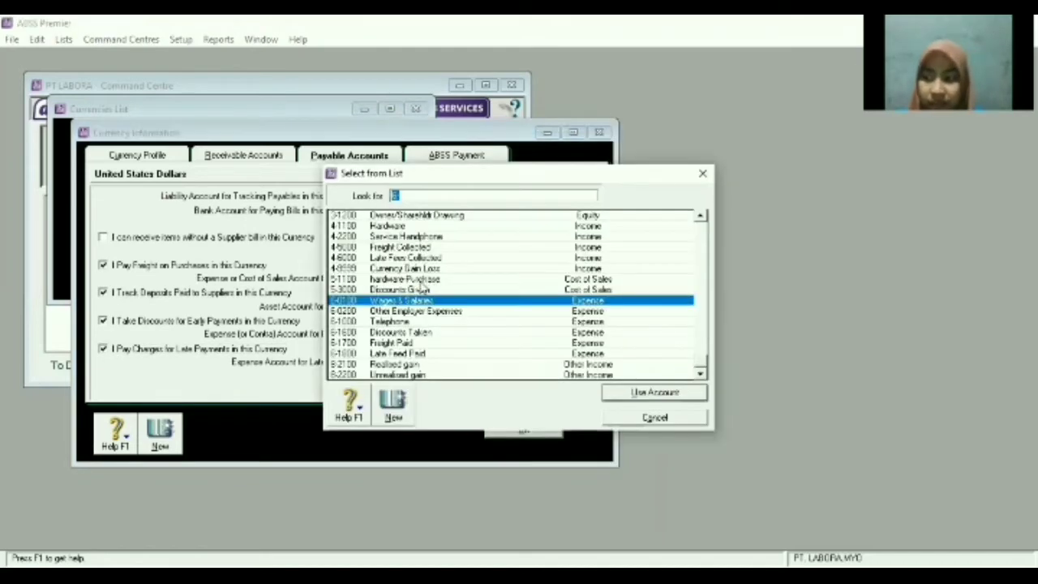
left_click(422, 344)
key("Return")
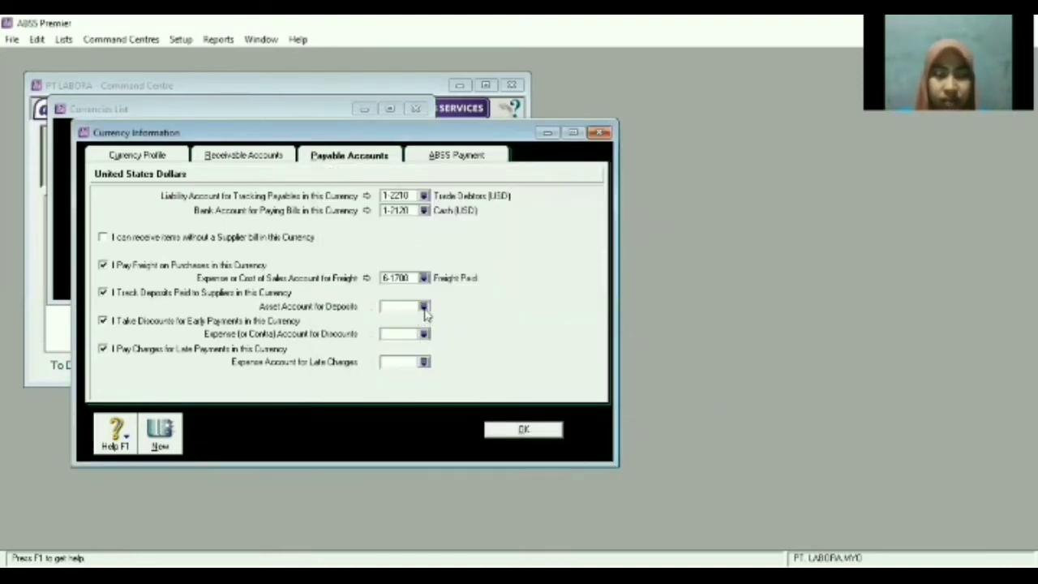
left_click(423, 308)
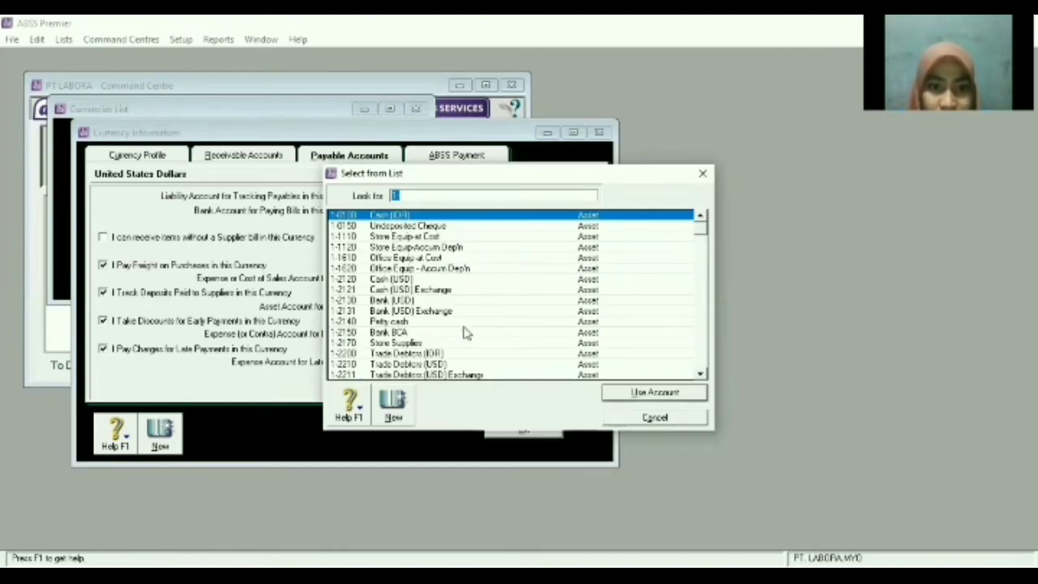
scroll(430, 300, "down", 4)
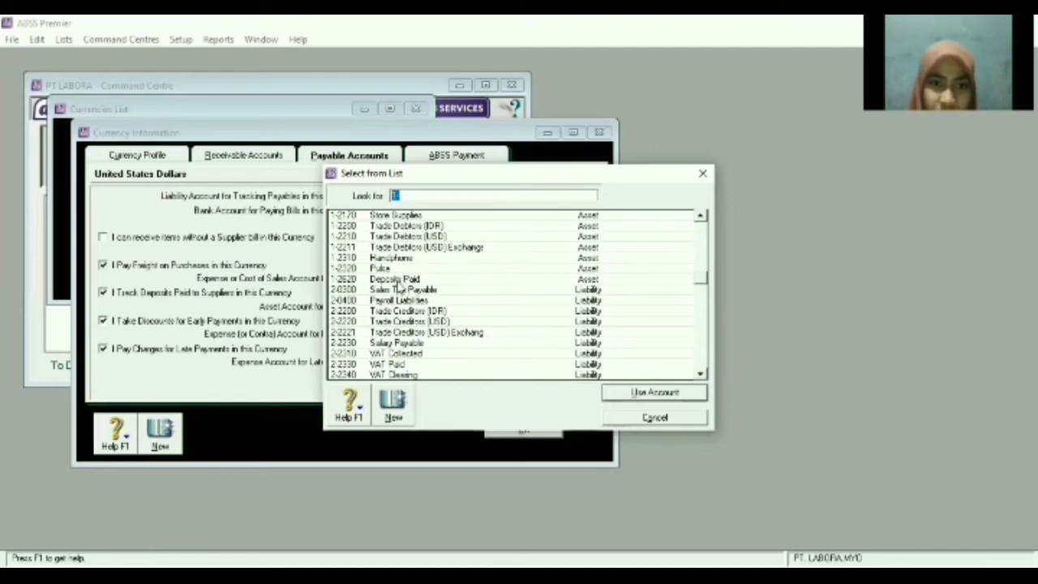
double_click(398, 280)
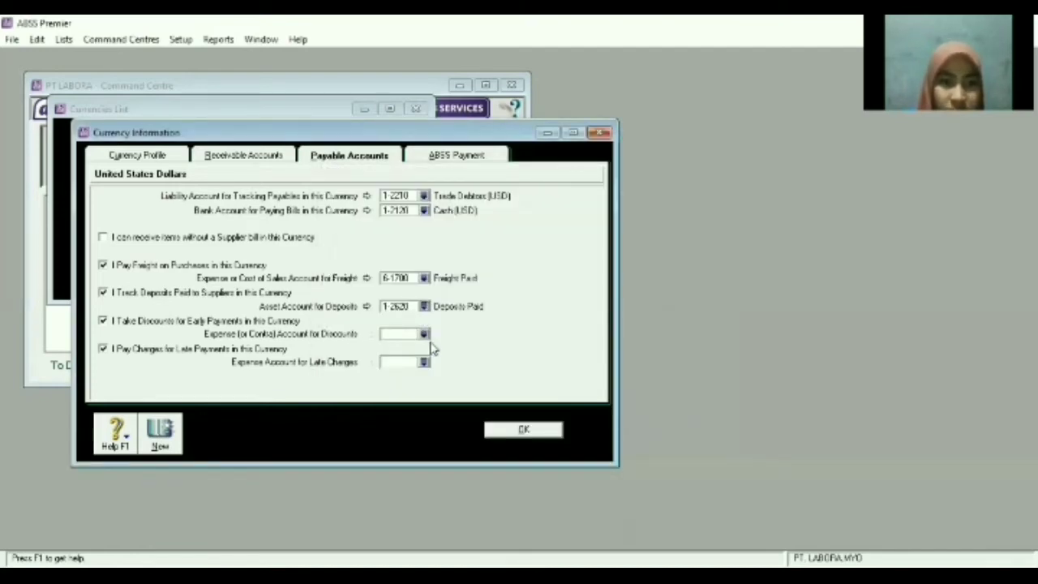
left_click(424, 334)
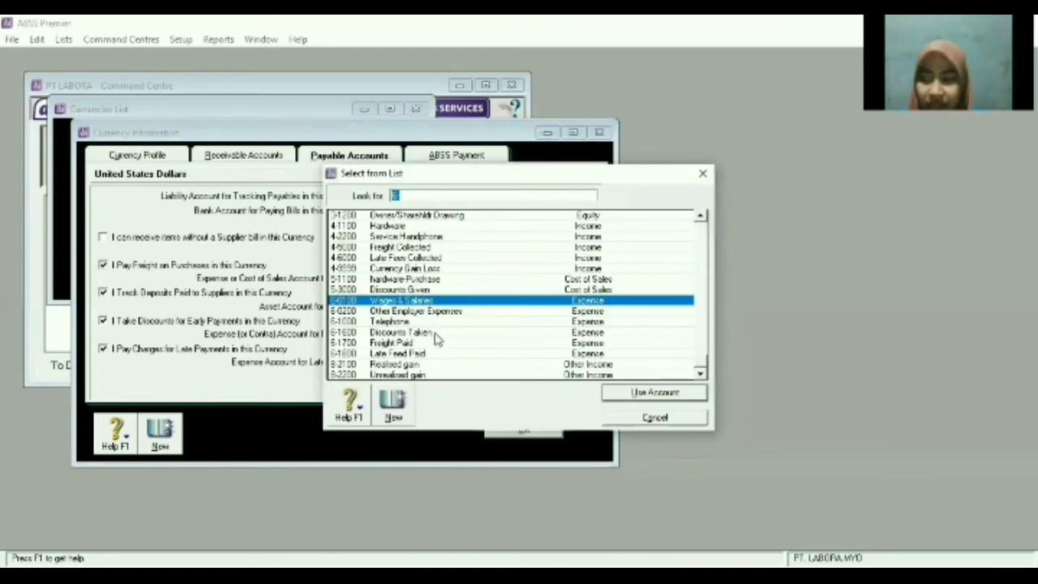
double_click(403, 332)
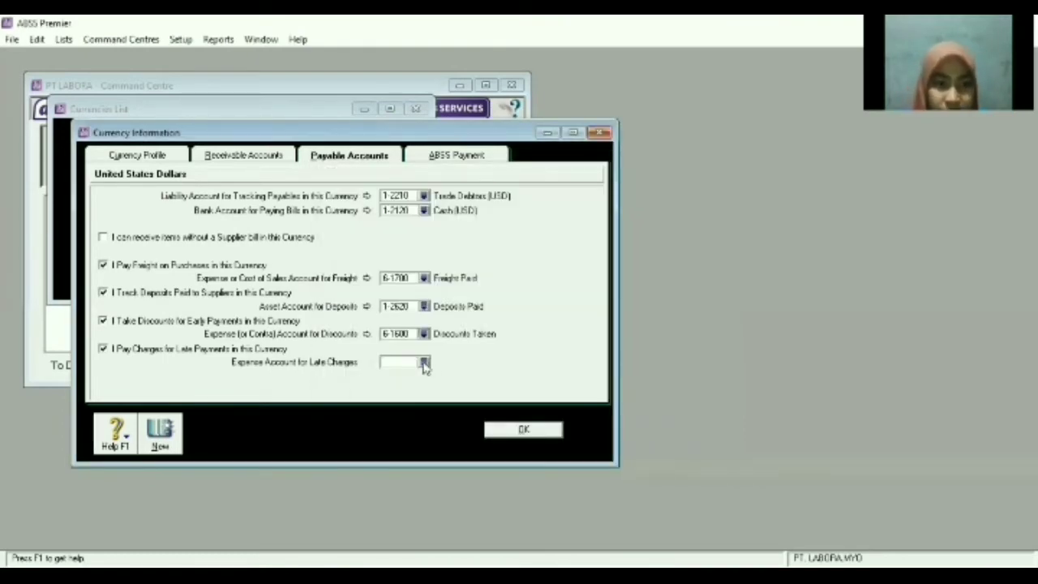
left_click(424, 364)
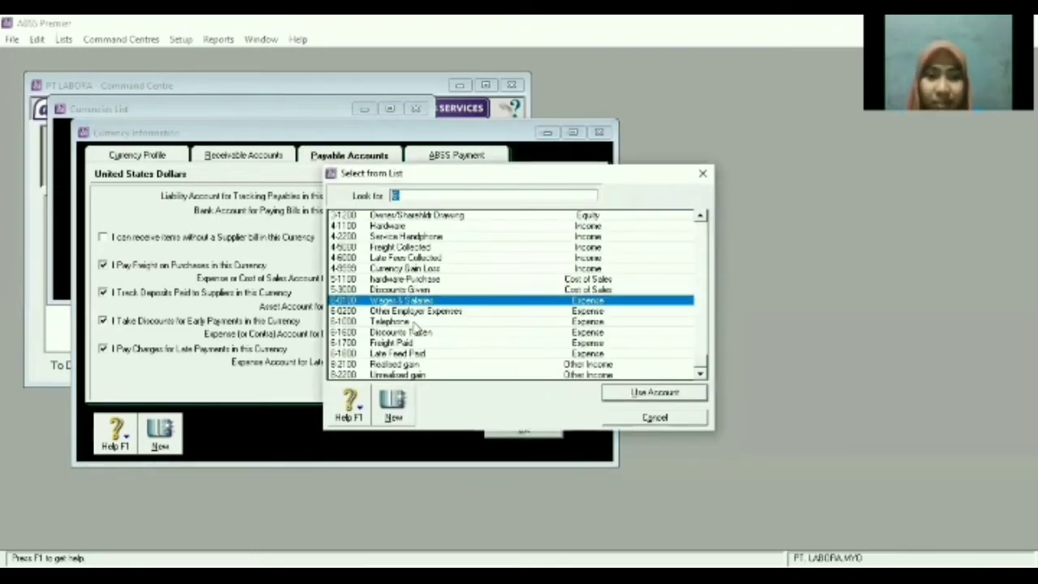
double_click(423, 353)
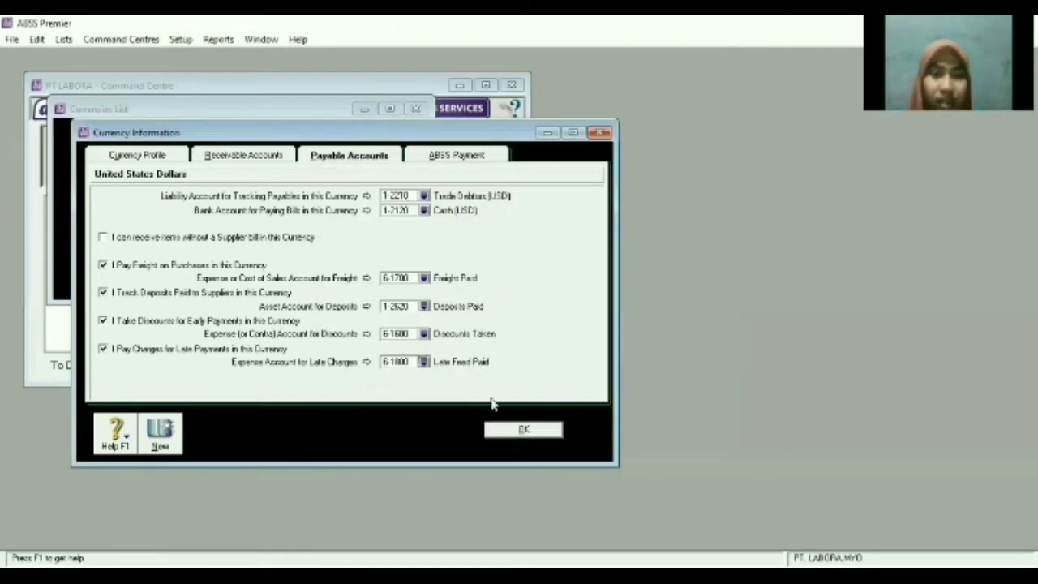
left_click(522, 431)
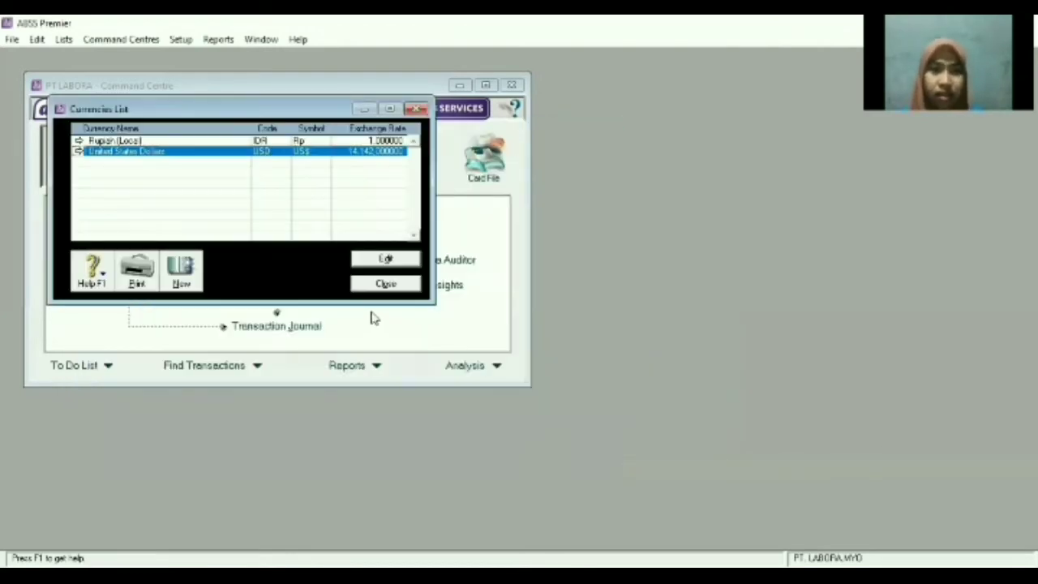
Close the Currencies List and start a new card from the Card File's Cards List.
left_click(398, 291)
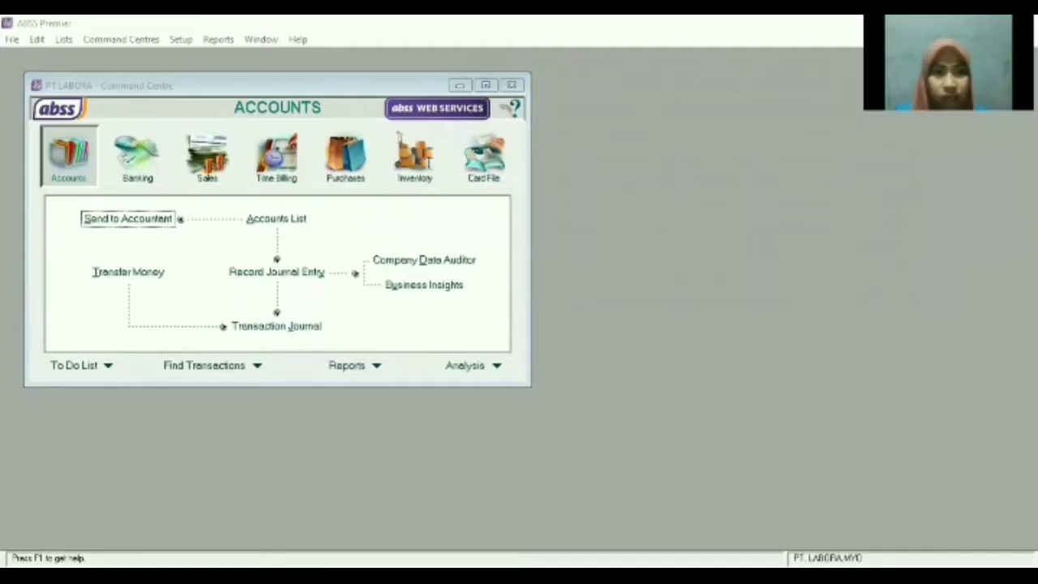
left_click(177, 153)
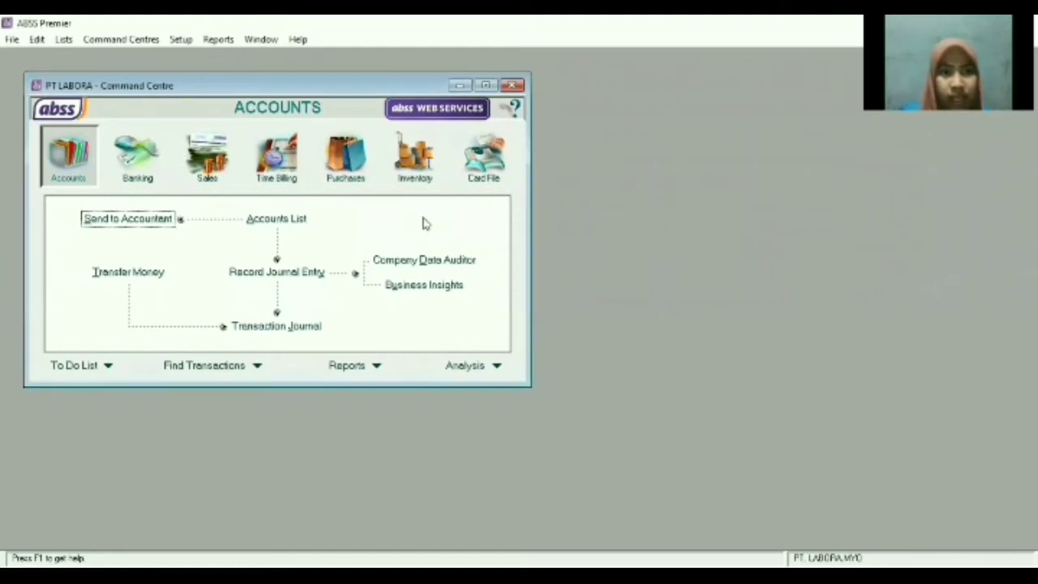
left_click(487, 162)
left_click(290, 220)
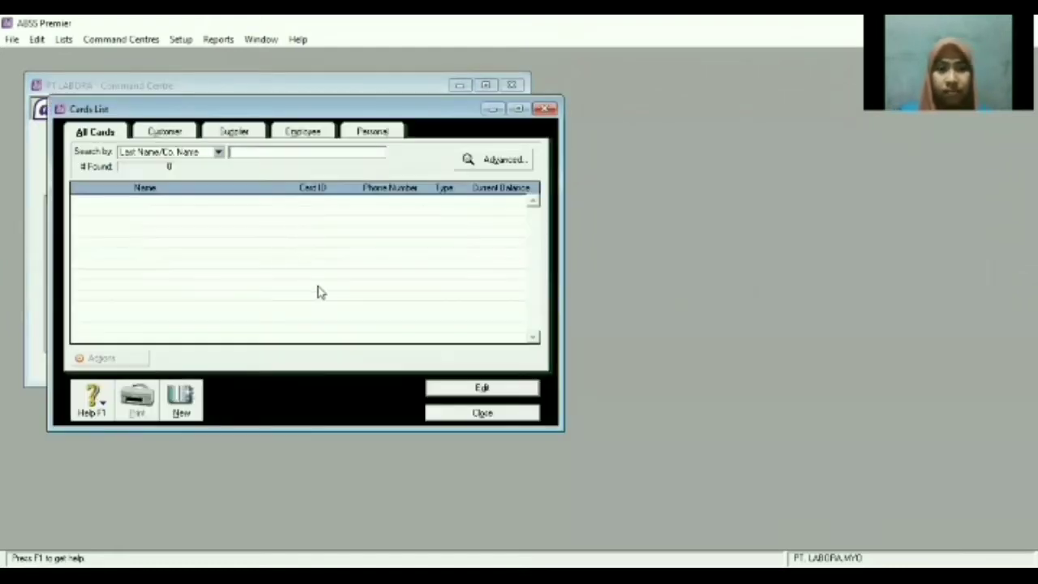
left_click(181, 406)
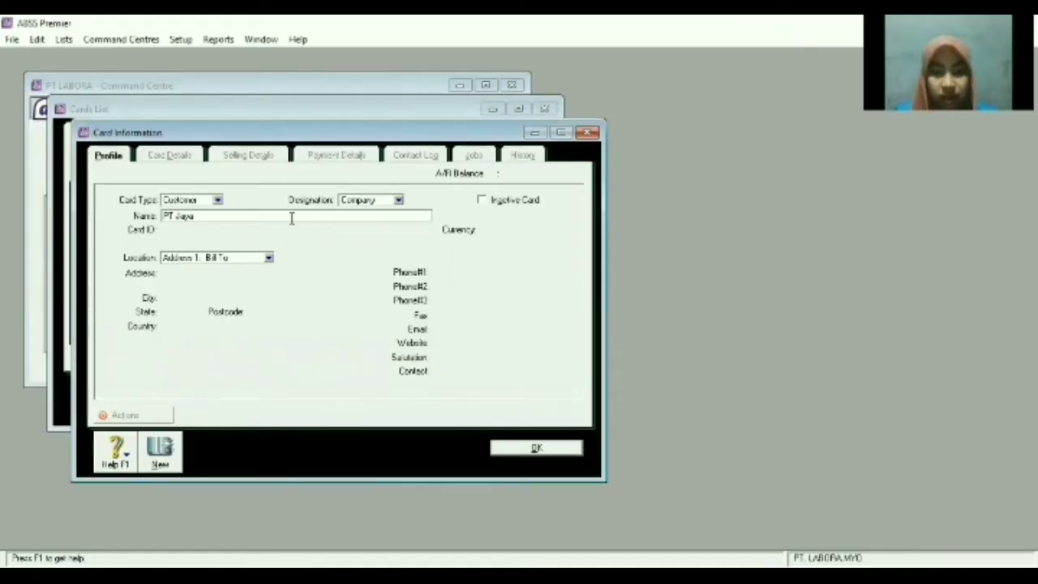
Enter customer PT Jaya with ID C01, its address and USD currency, save it, and start a new card.
key("Tab")
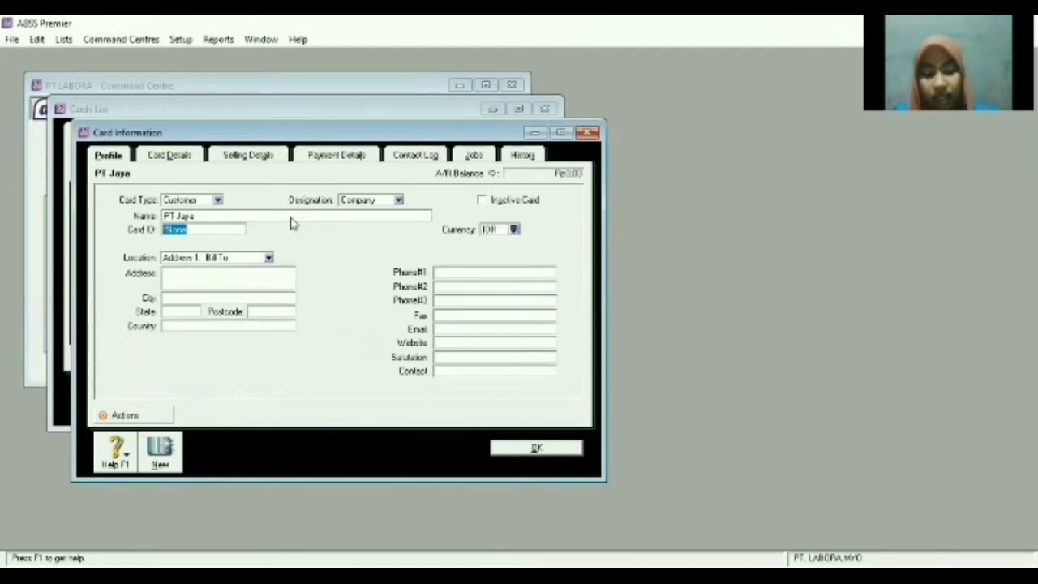
type("C01")
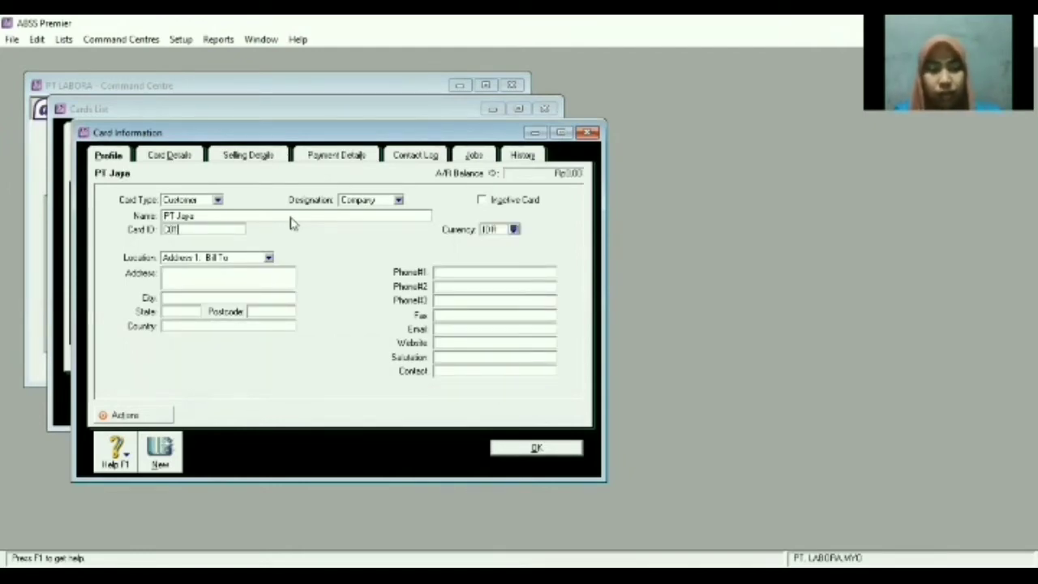
left_click(271, 275)
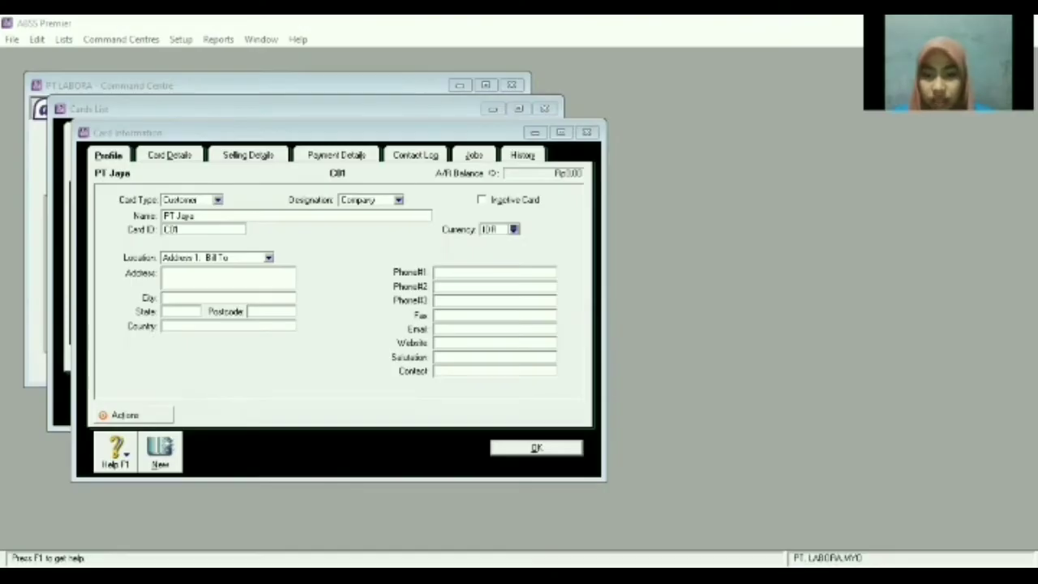
left_click(311, 271)
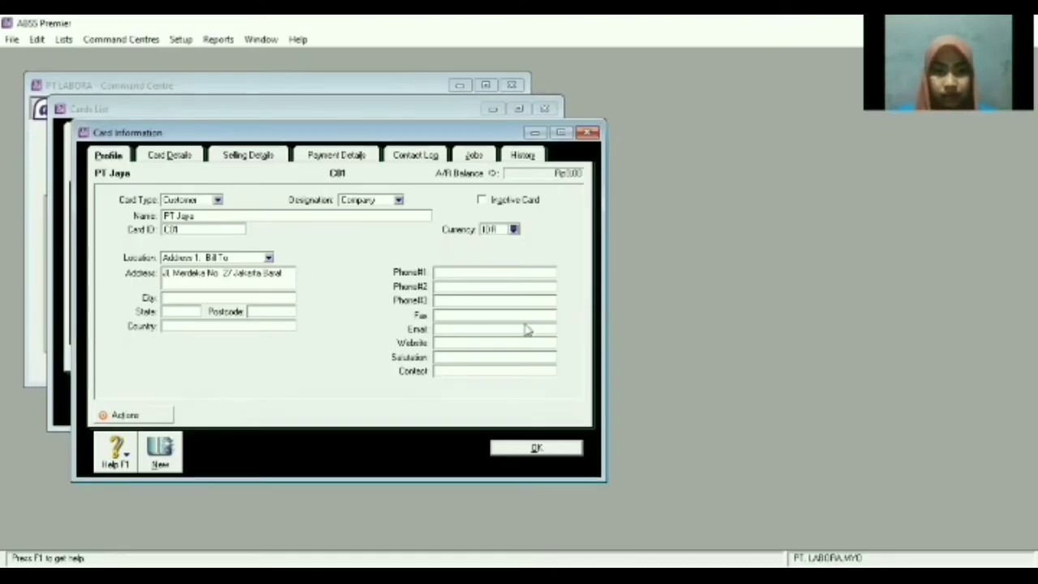
key("alt+Tab")
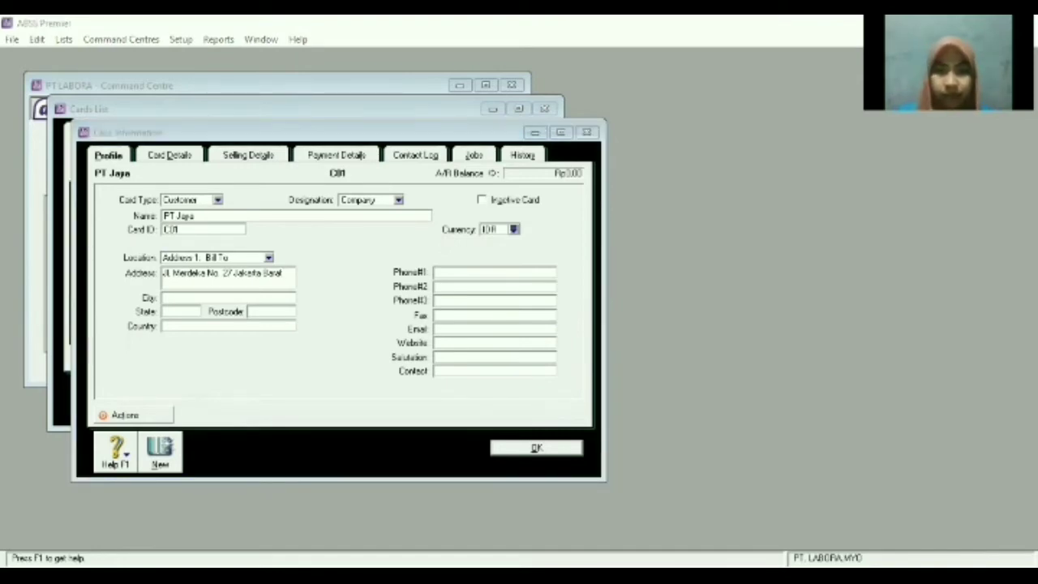
left_click(517, 235)
left_click(513, 230)
left_click(449, 229)
key("Return")
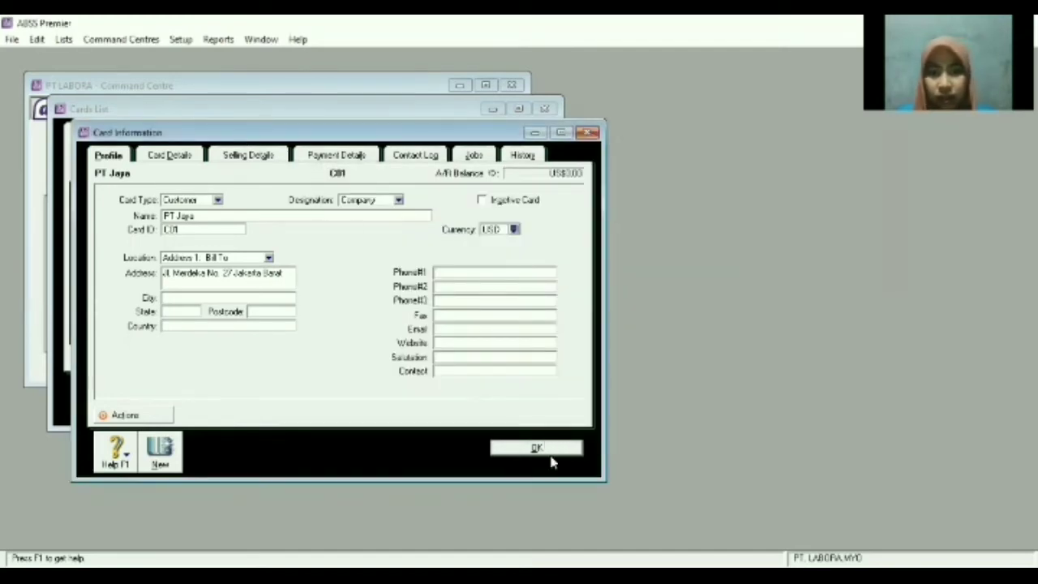
left_click(532, 448)
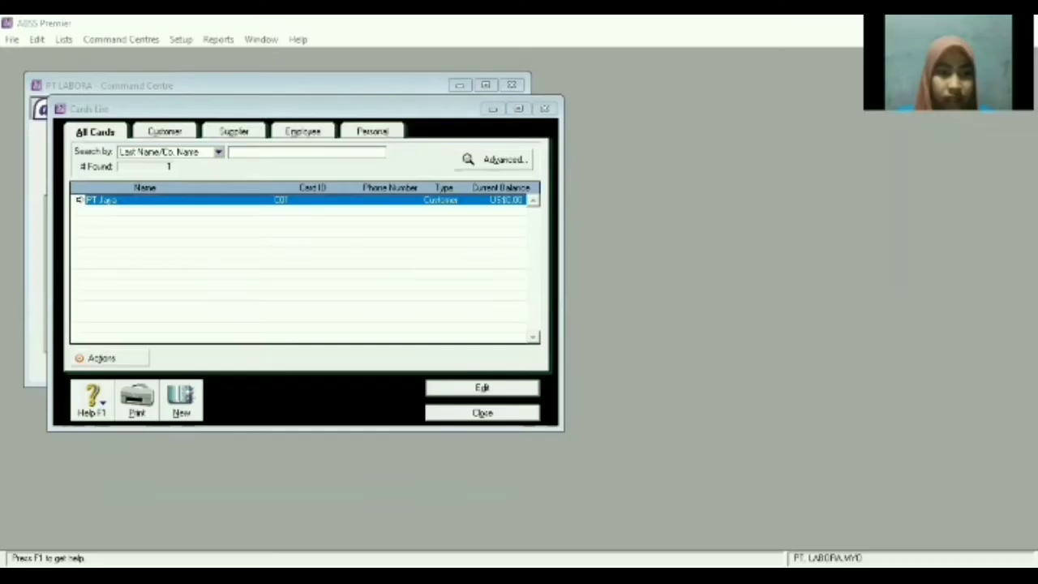
left_click(181, 401)
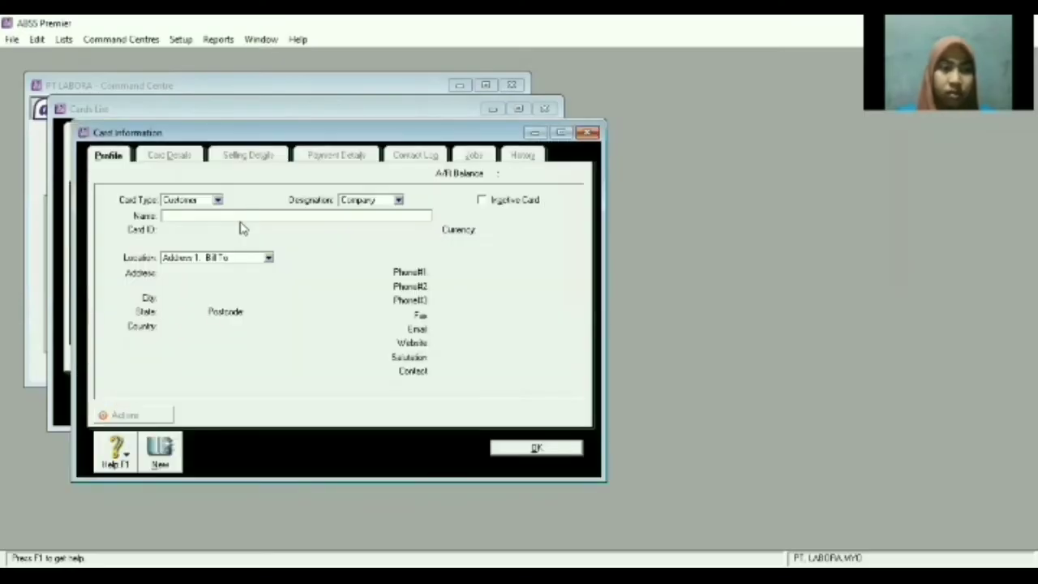
Enter customer PT JIV with ID C02, its address and USD currency, and save it.
type("PT JIV")
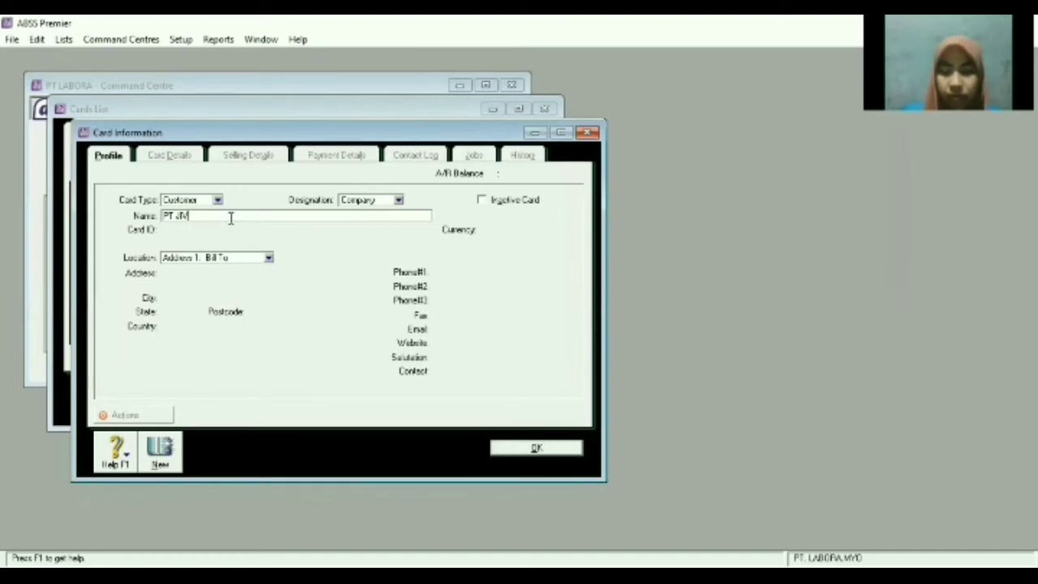
key("Tab")
left_click(230, 227)
type("C0")
key("BackSpace")
type("02")
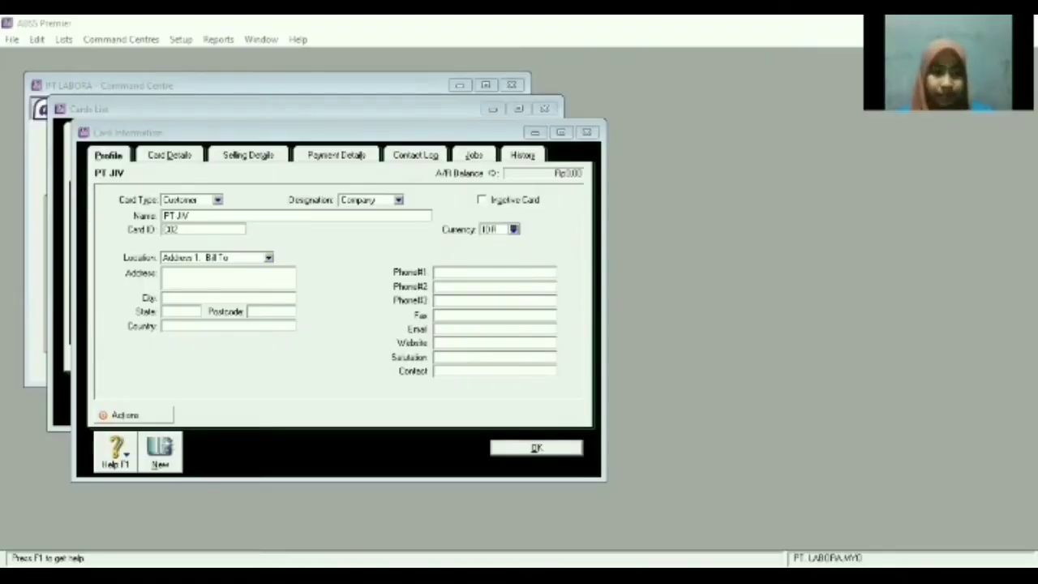
key("alt+Tab")
left_click(242, 282)
type("Jl. Sudirman Blok A Jakarta Timur")
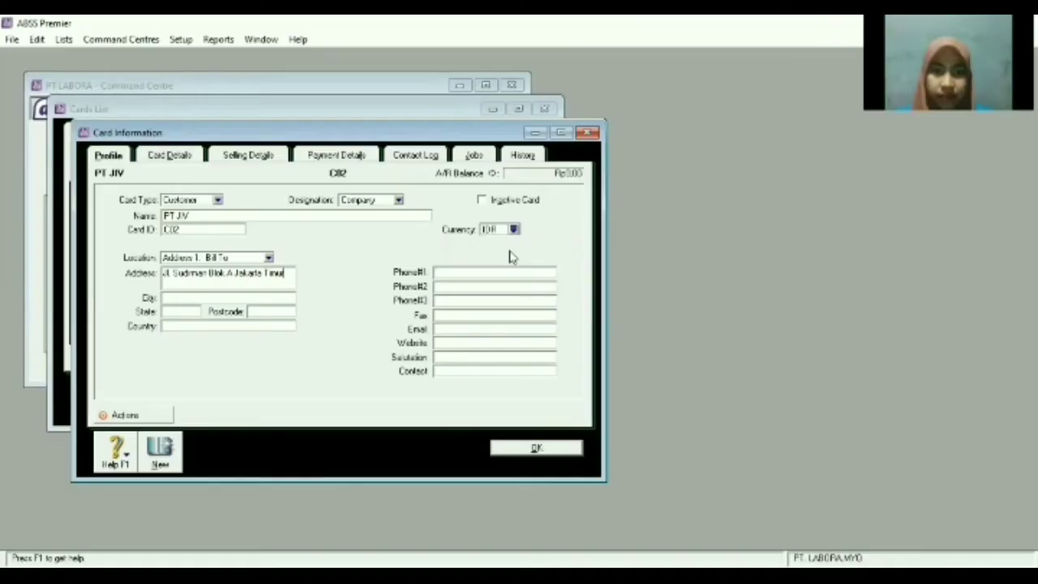
left_click(513, 229)
left_click(452, 227)
key("Return")
left_click(161, 454)
Enter customer PT Internal with ID C03 and IDR currency, and save it.
key("alt+Tab")
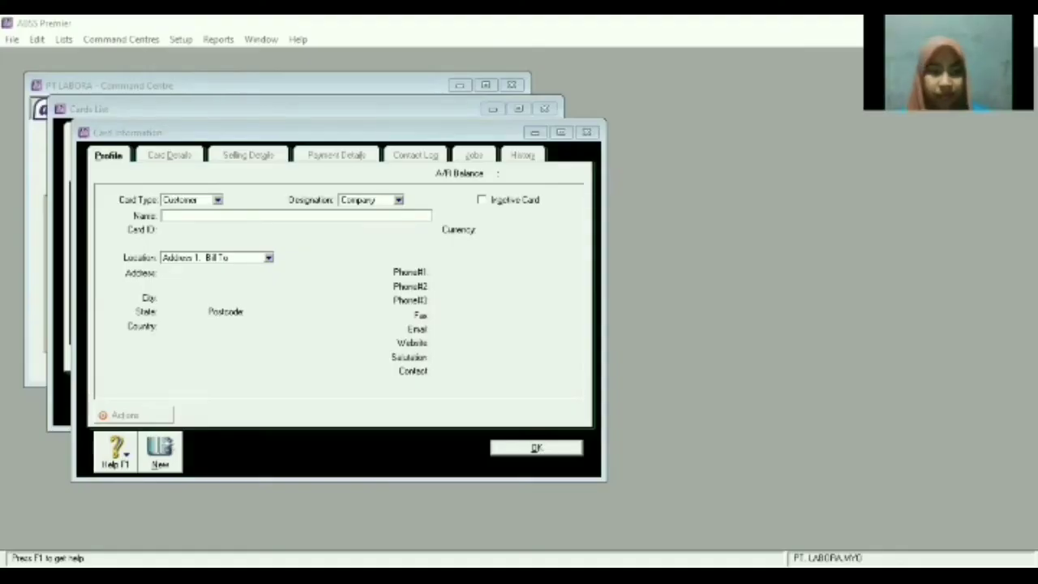
left_click(233, 216)
type("PT Internal")
key("Tab")
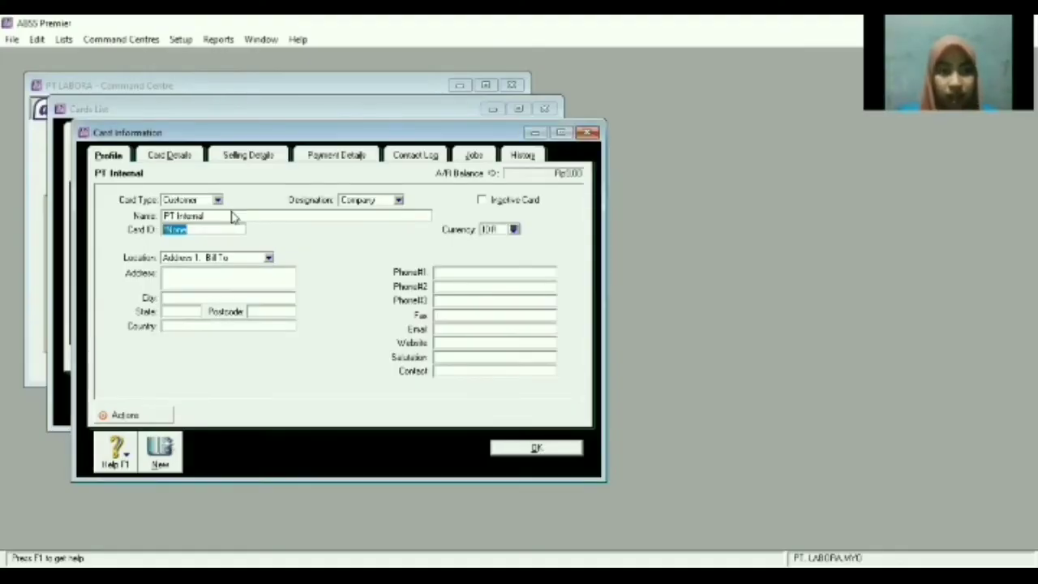
type("CI")
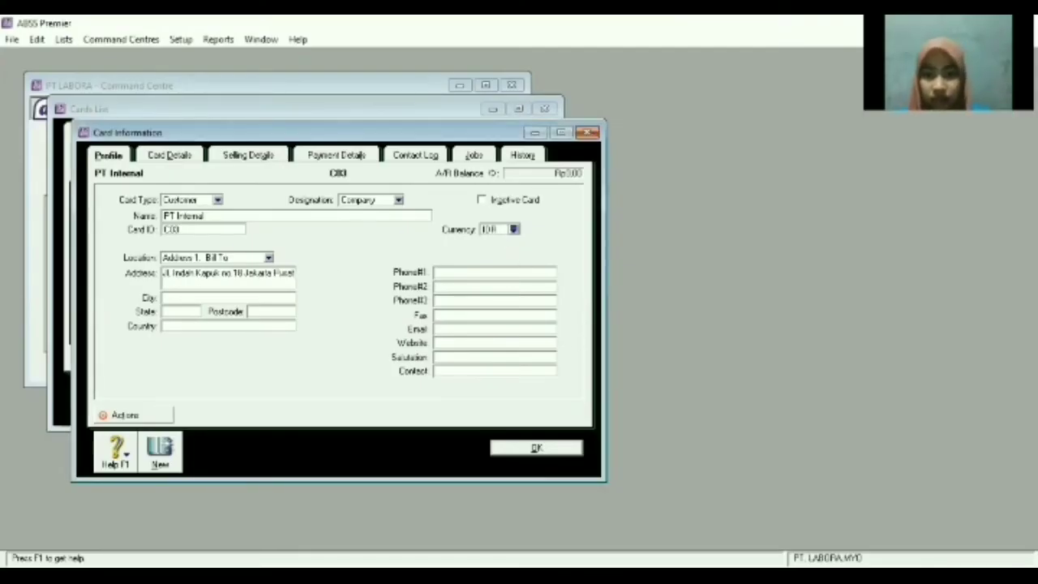
key("alt+Tab")
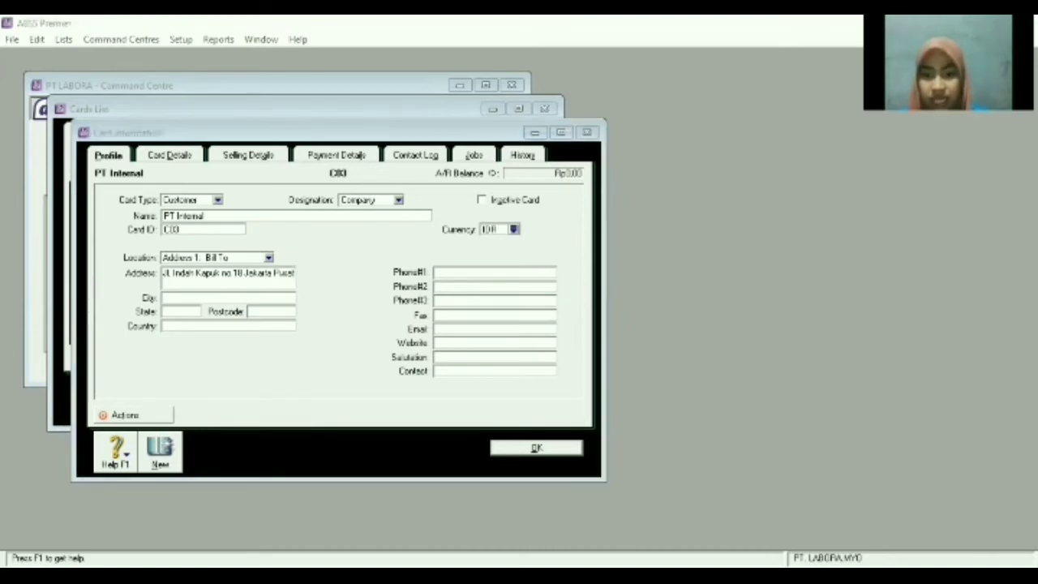
left_click(512, 233)
left_click(512, 231)
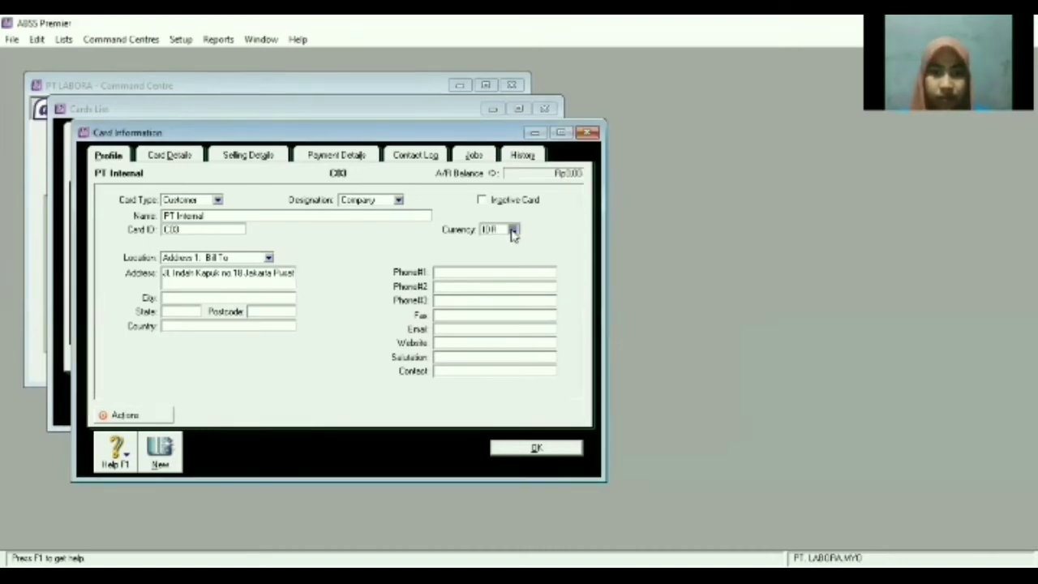
double_click(488, 217)
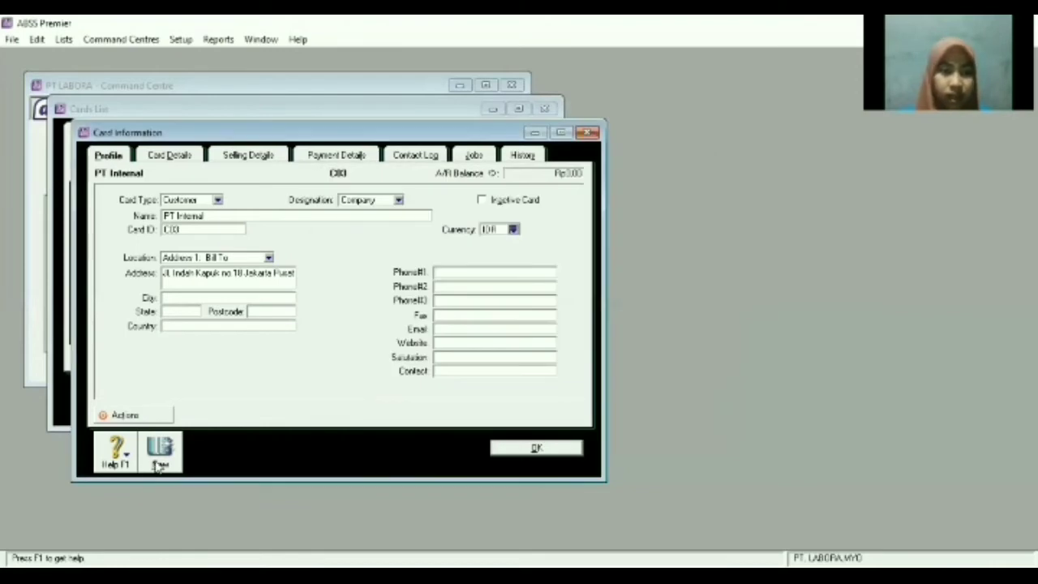
left_click(158, 460)
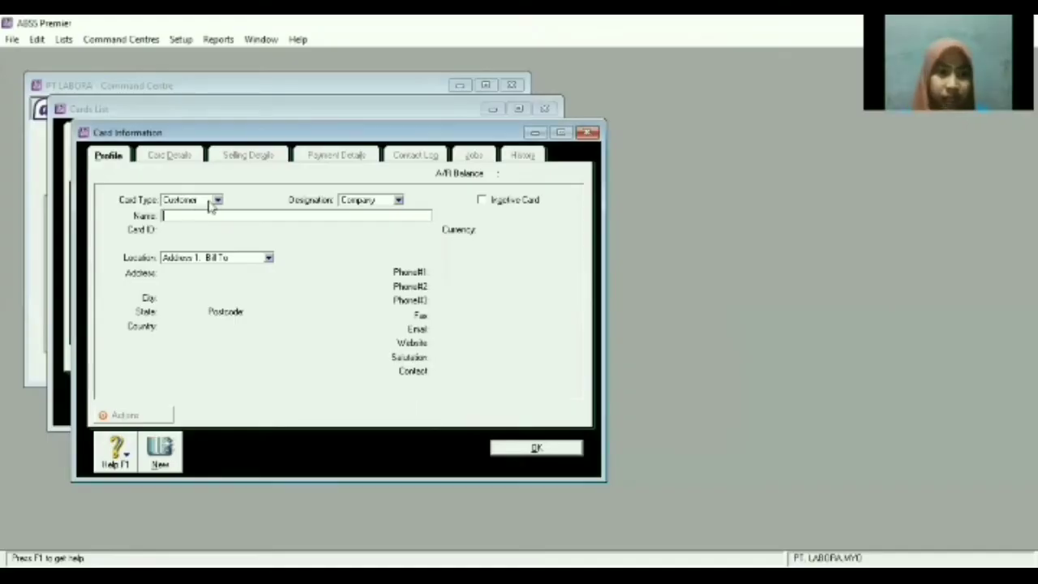
Save a Supplier card for PT Telkom with Card ID S01 and its pasted address.
left_click(218, 200)
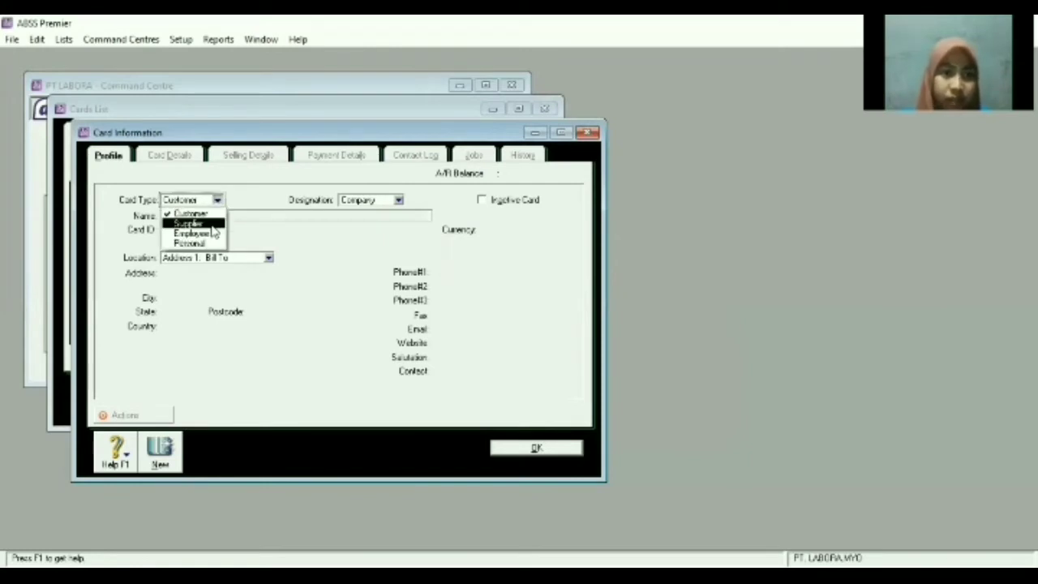
left_click(212, 223)
left_click(330, 216)
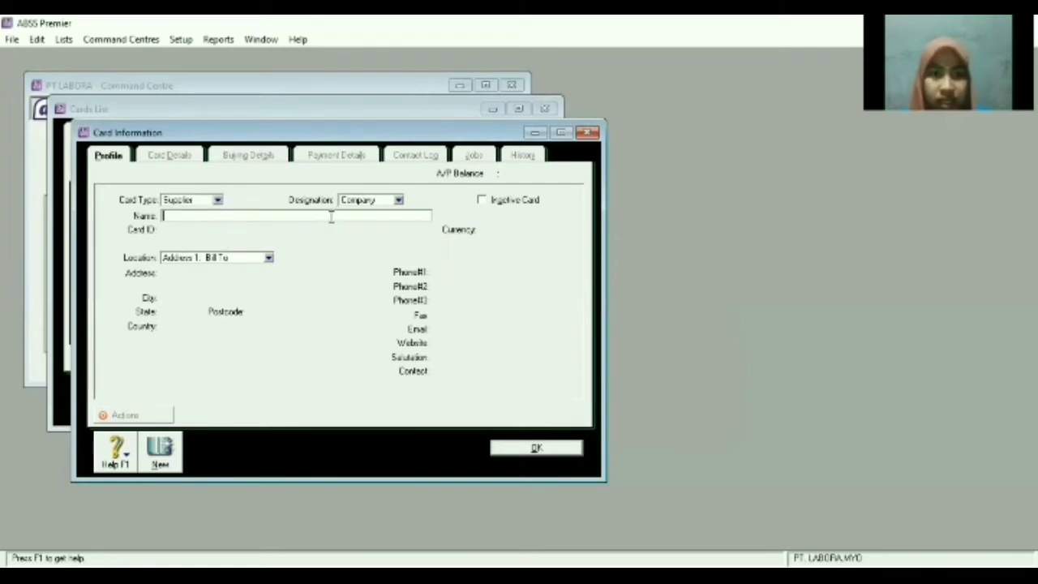
type("PT Telkom")
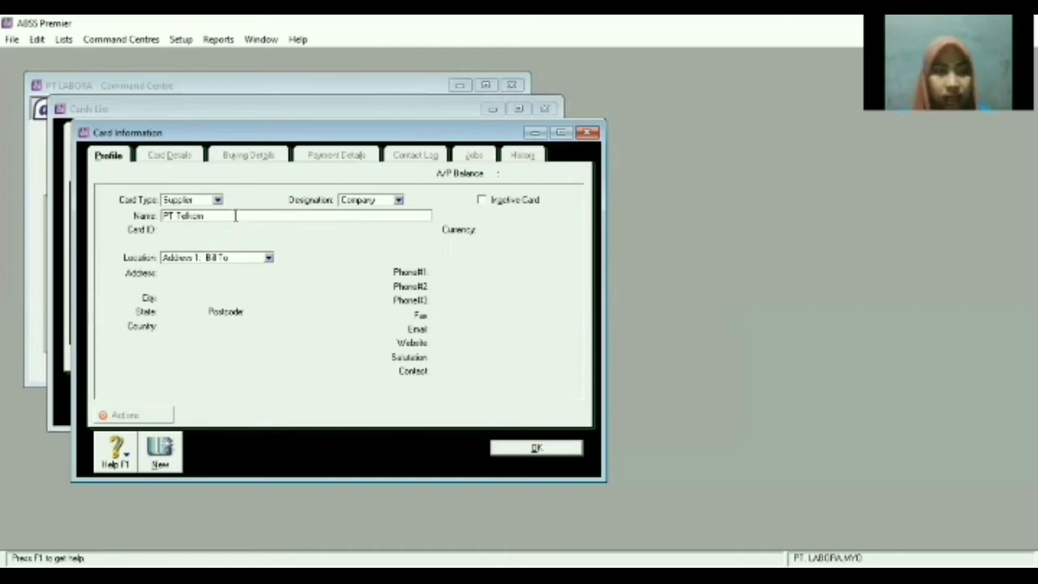
key("Tab")
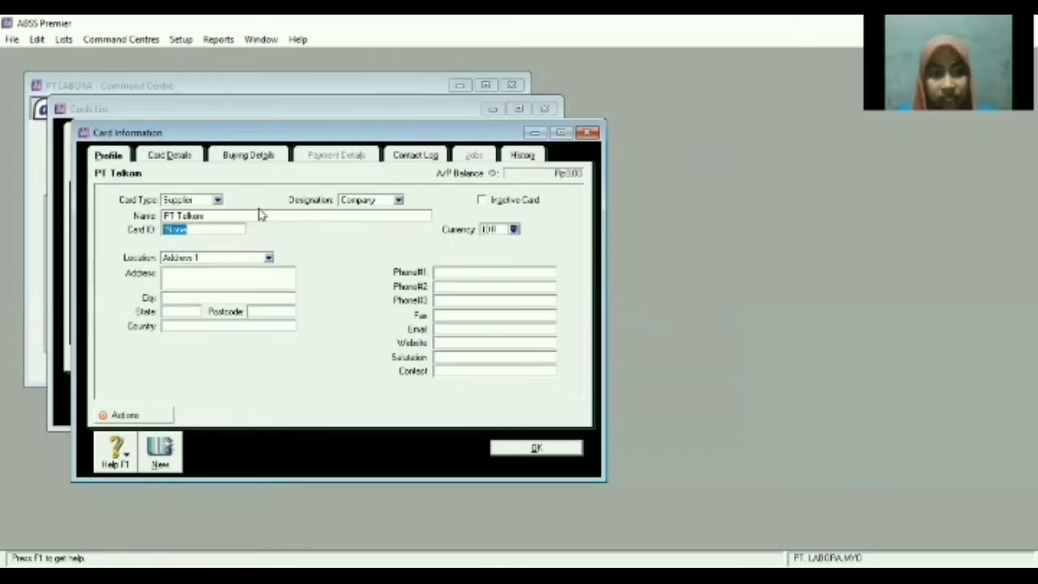
type("S01")
left_click(241, 273)
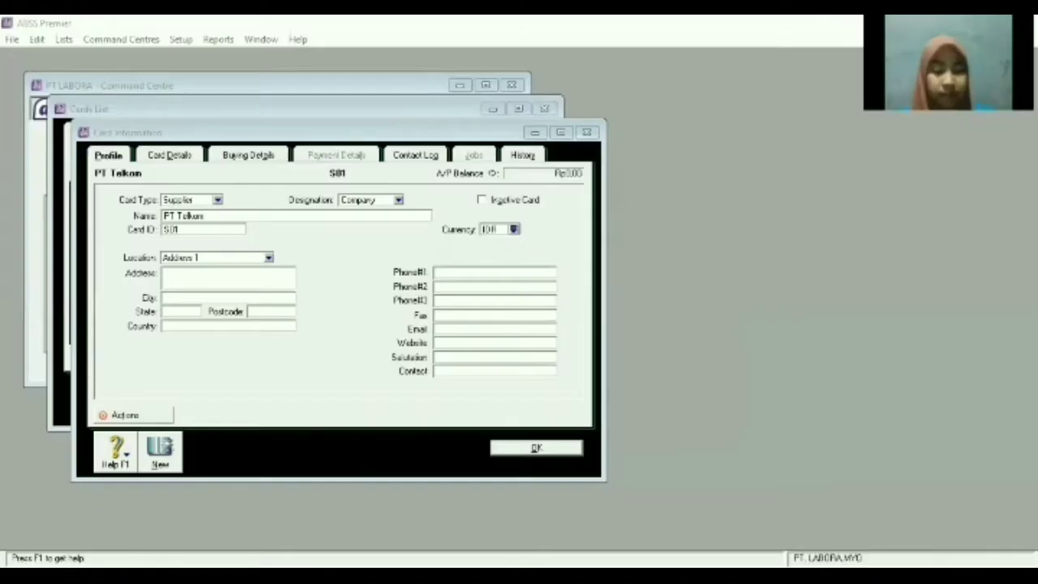
type("Jl. Mekar Sari Blok C Jakarta Selatan")
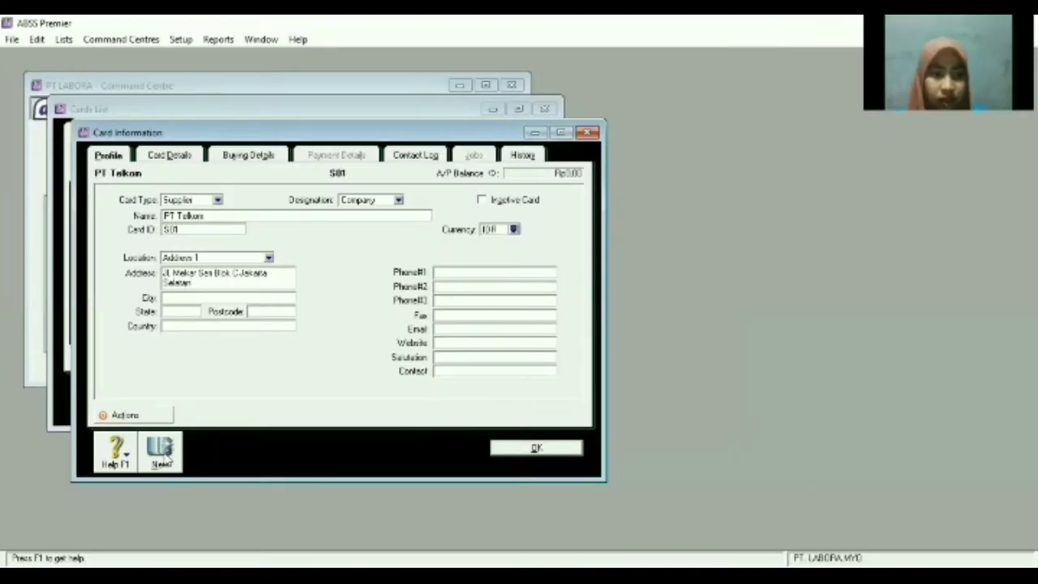
left_click(159, 451)
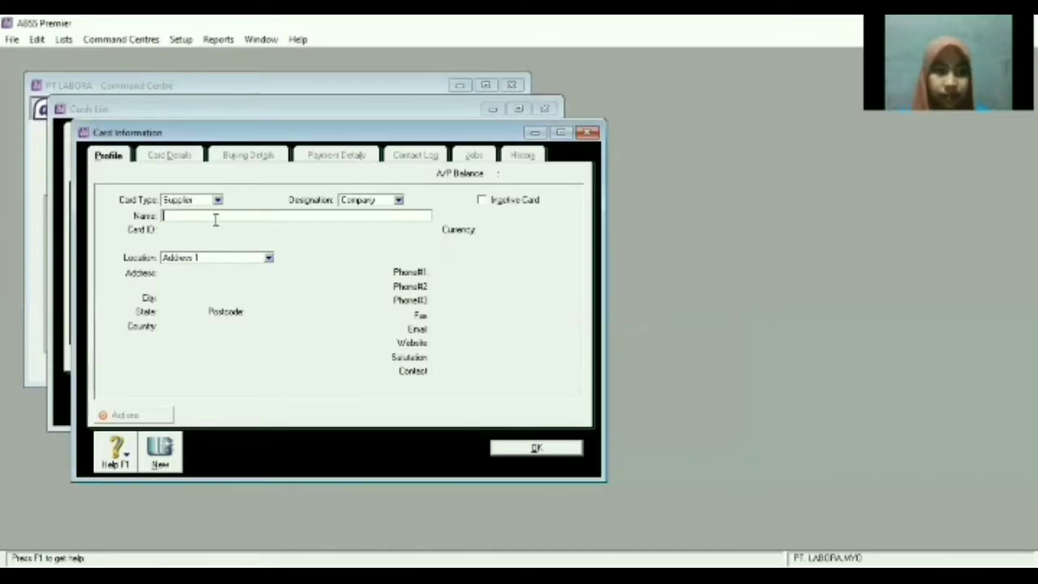
Enter PT LAW as the next supplier's name with Card ID S02.
type("PT LAW")
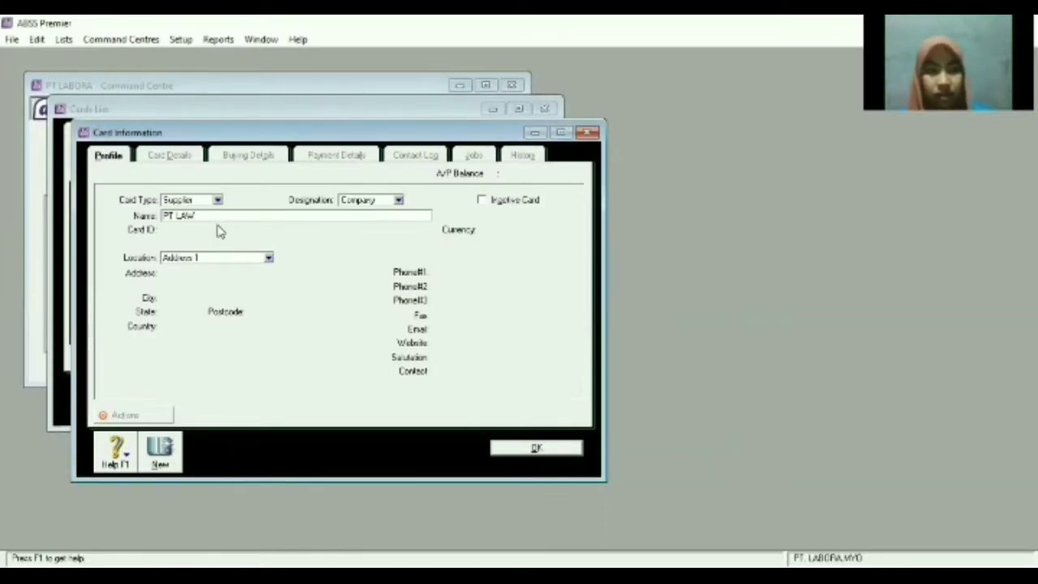
key("Tab")
type("S02")
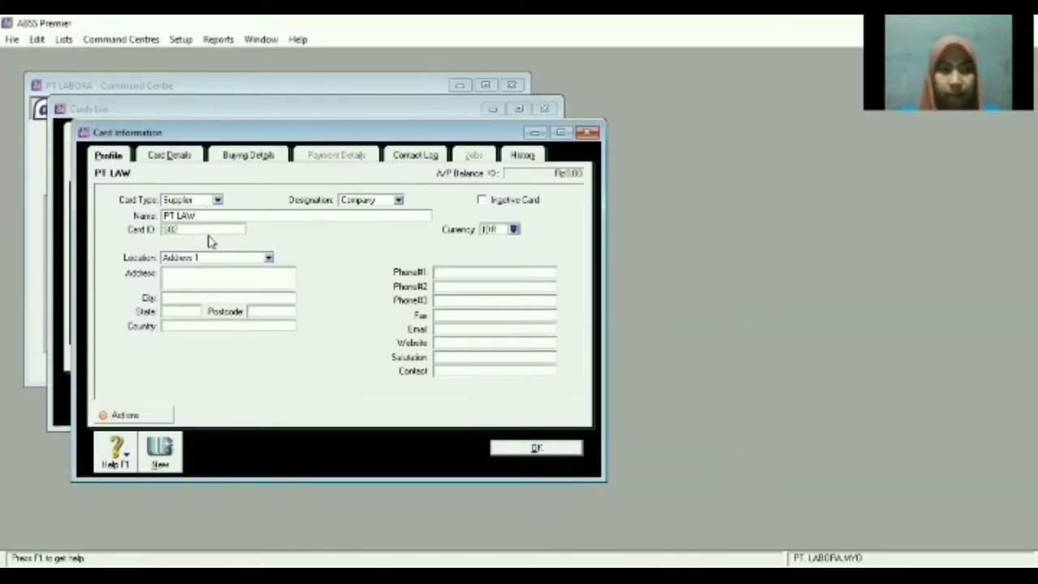
key("Tab")
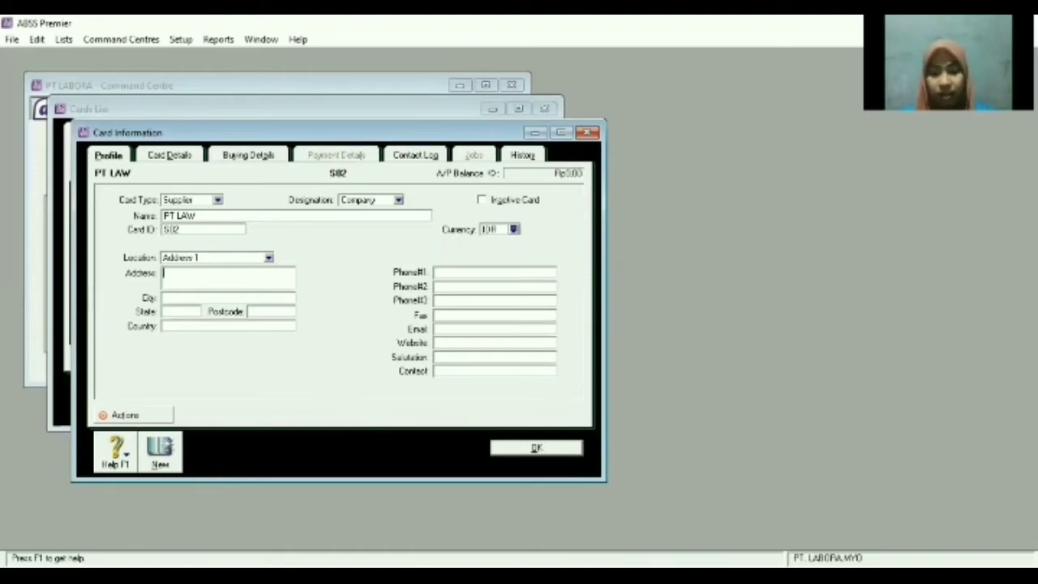
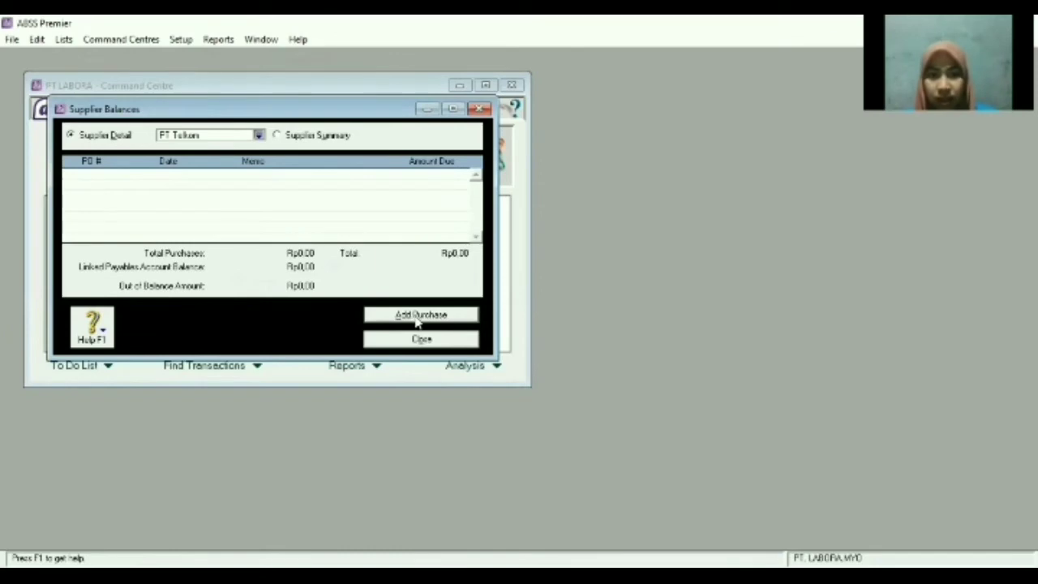
Start PT Telkom's historical purchase INV-04, dated 30/12/2019, with a total of 4.500.000.
left_click(522, 366)
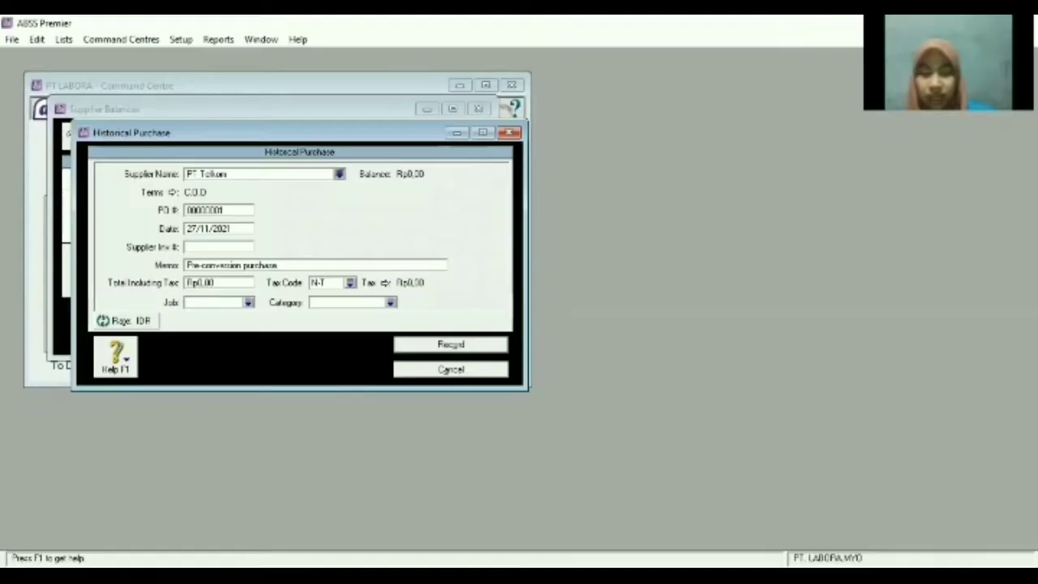
type("INV-04")
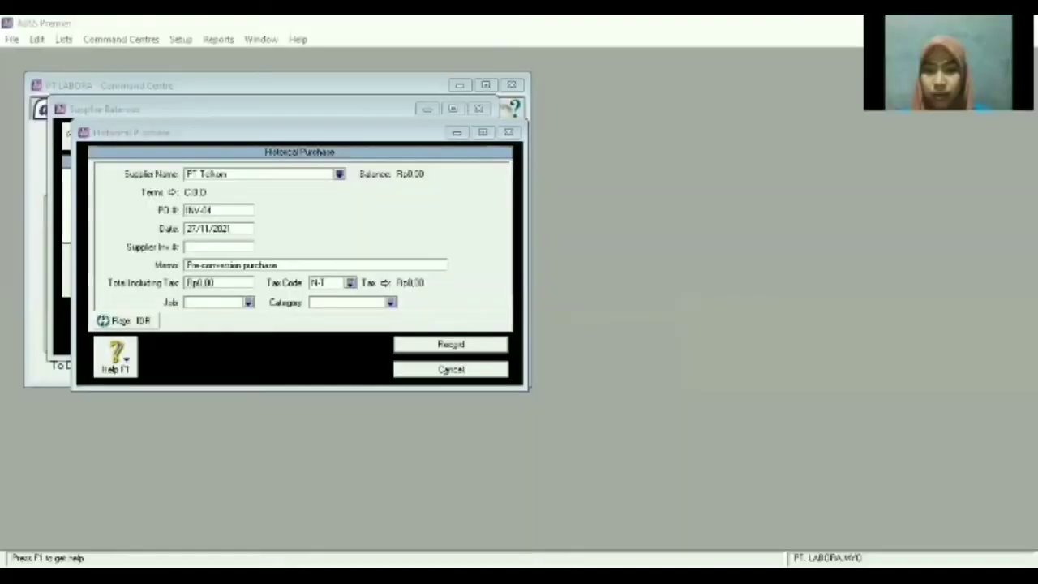
left_click_drag(186, 229, 239, 231)
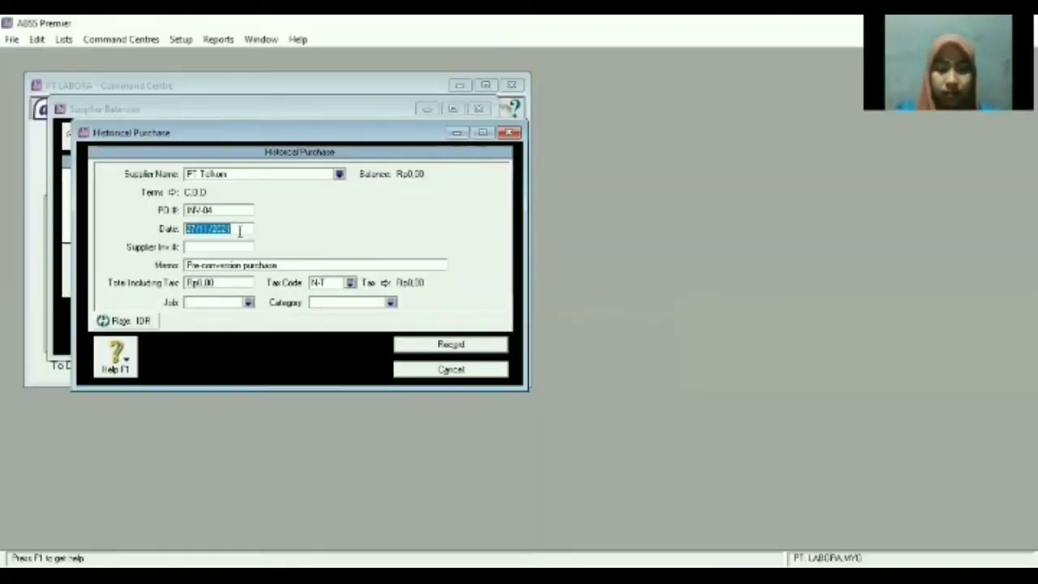
type("30/12/2019")
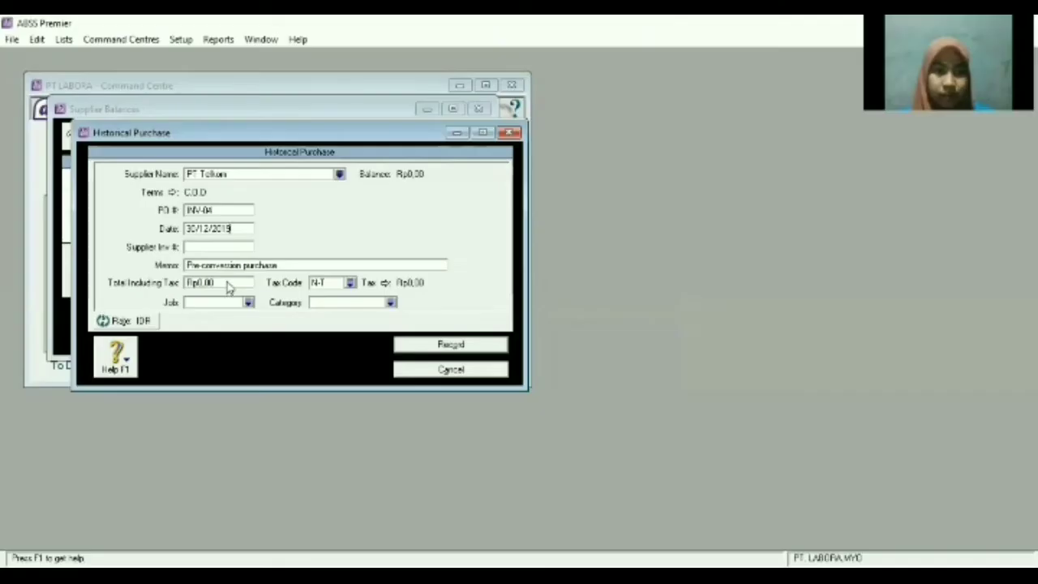
left_click(228, 283)
type("4.500.000")
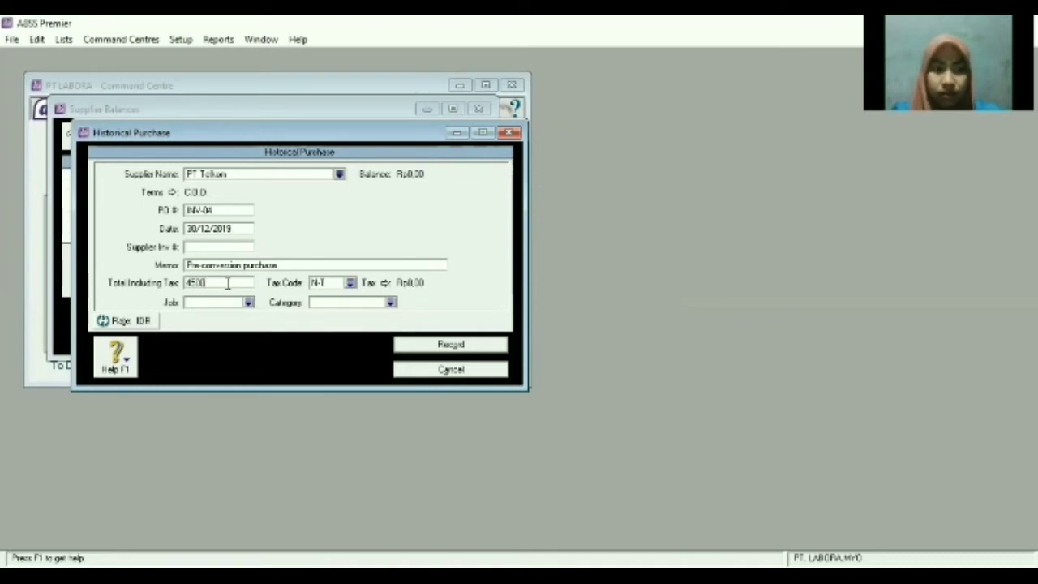
key("Tab")
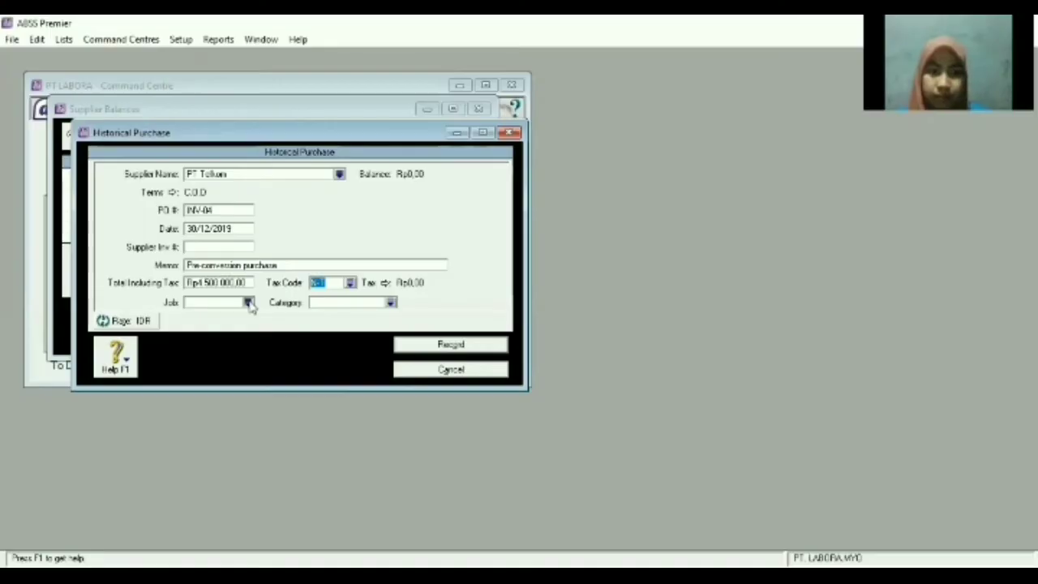
Assign job J and category O to the purchase and record it.
left_click(248, 301)
double_click(380, 217)
left_click(390, 302)
key("Return")
left_click(452, 345)
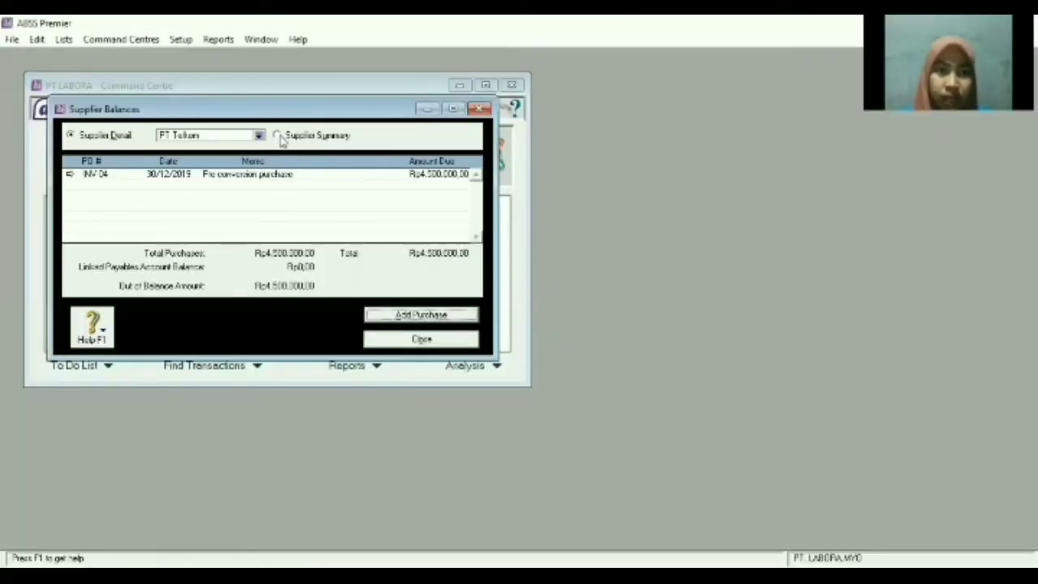
Show the supplier summary in USD and start a historical purchase for PT LAW.
left_click(278, 136)
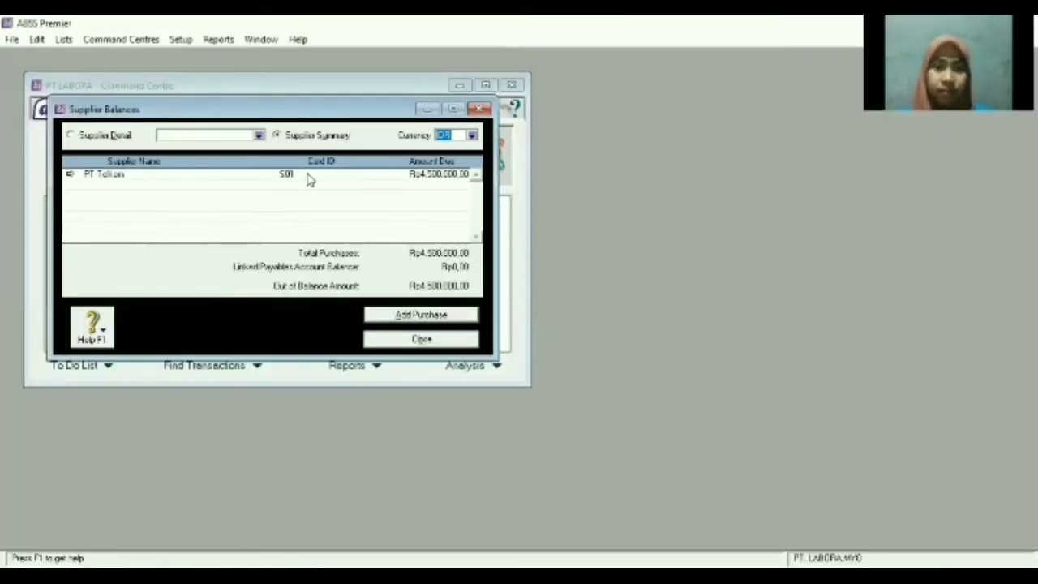
left_click(472, 135)
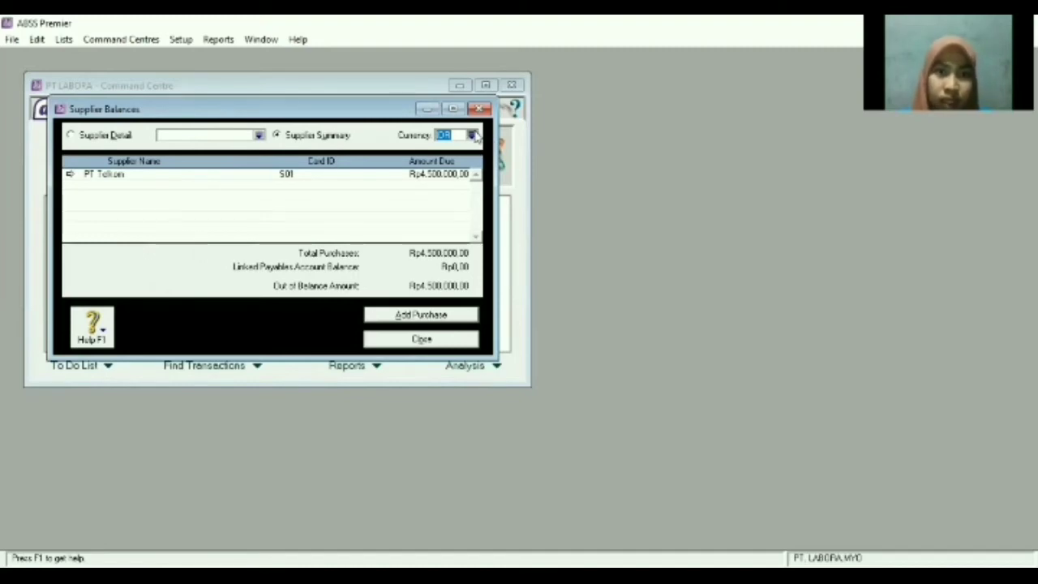
left_click(407, 226)
key("Return")
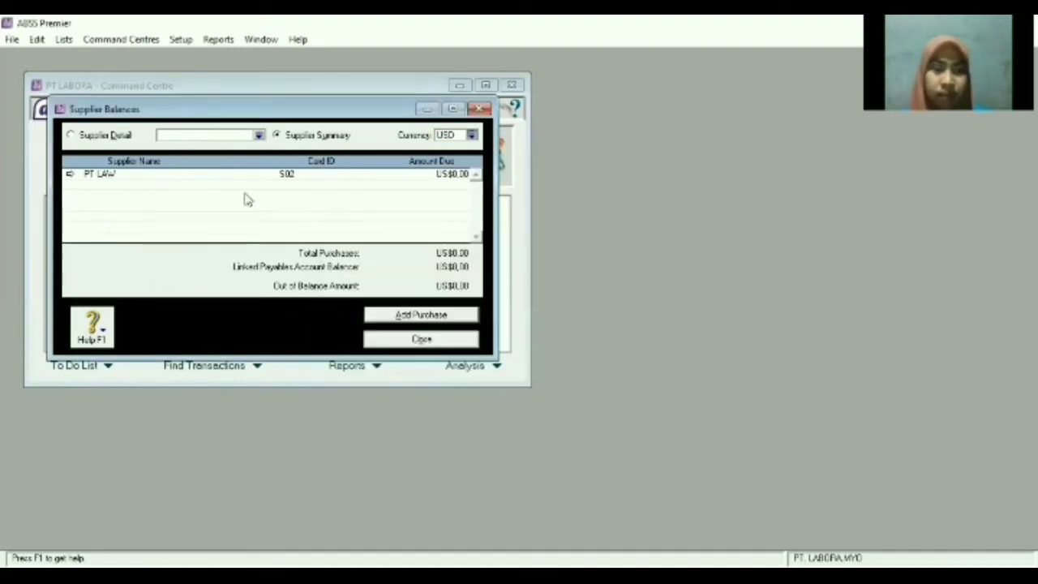
left_click(96, 177)
double_click(96, 176)
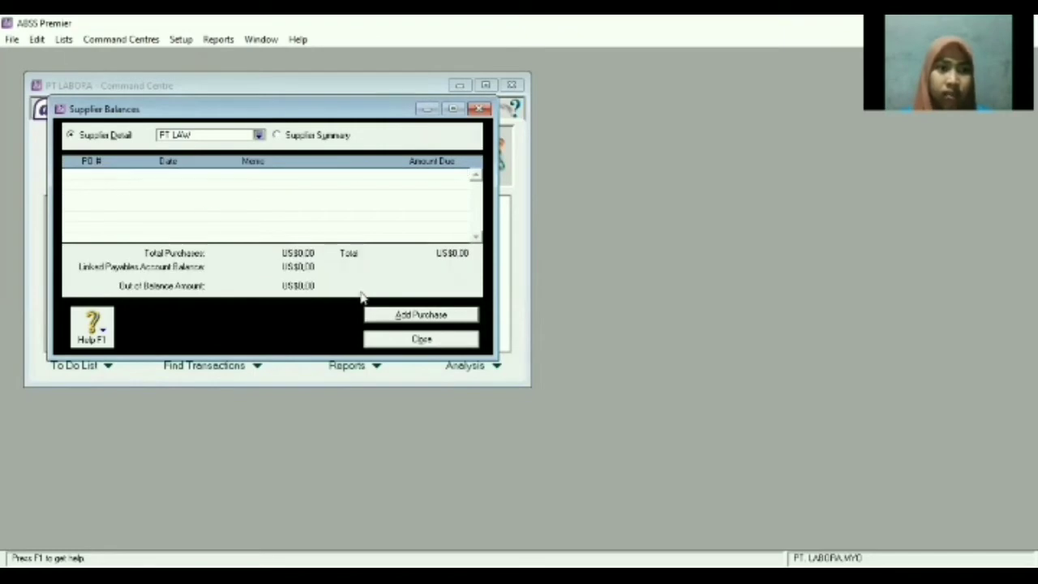
left_click(396, 315)
left_click(523, 365)
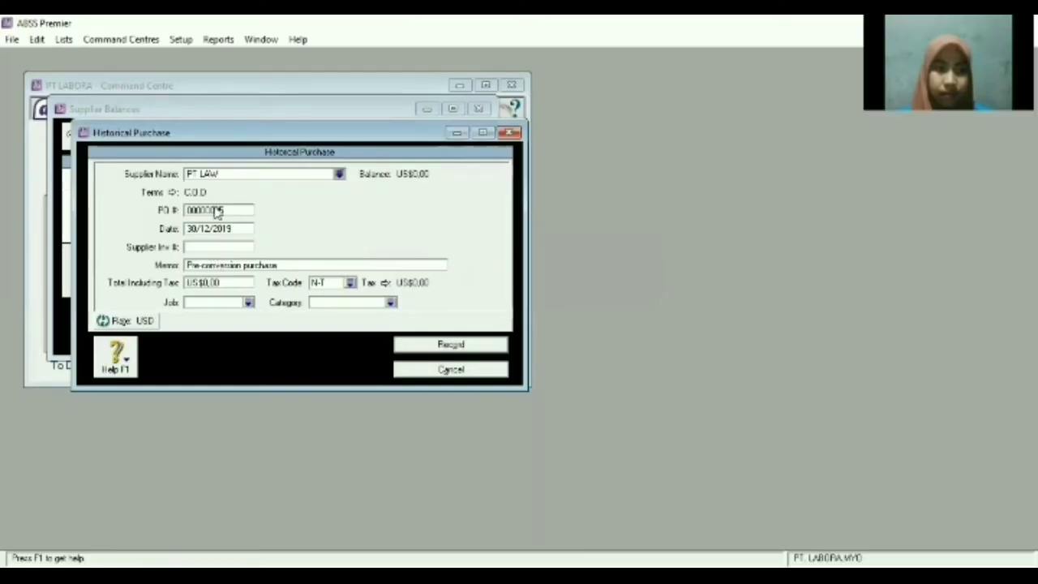
Enter PO INV-05, date 31/12/2019 and a total of US$500.00.
double_click(247, 210)
type("INV-05")
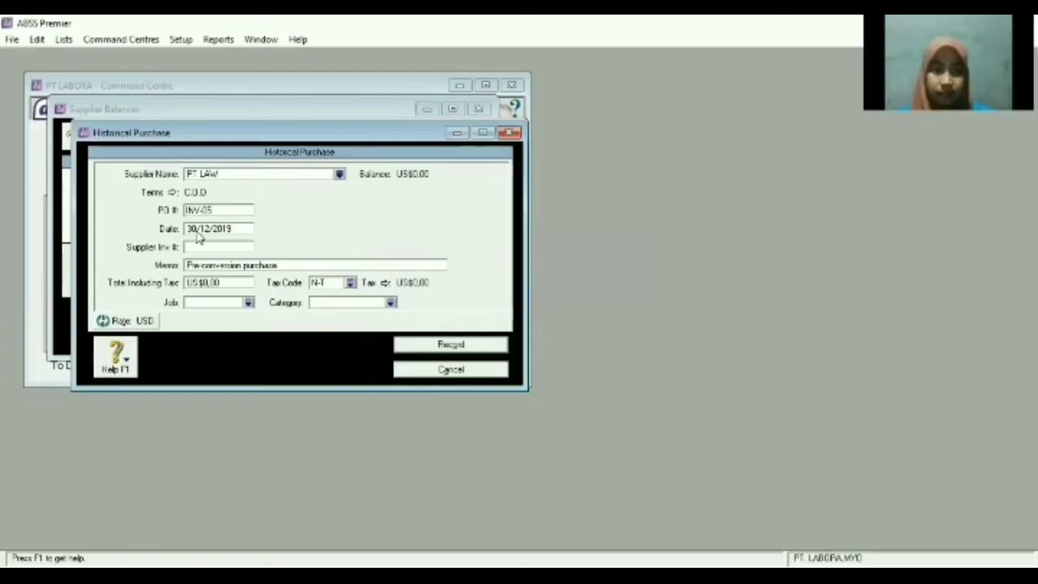
double_click(202, 228)
left_click(194, 228)
key("BackSpace")
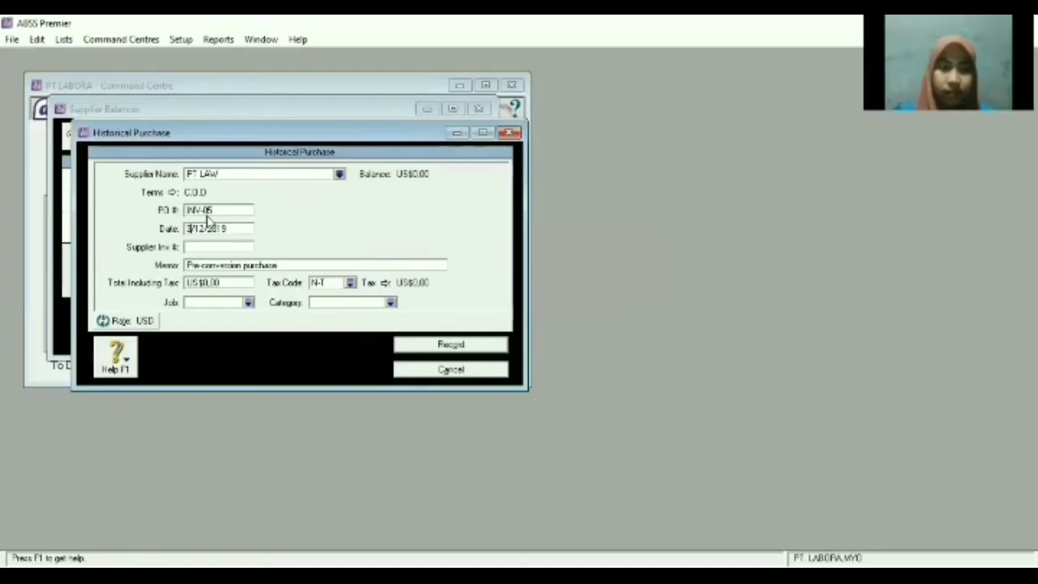
type("1")
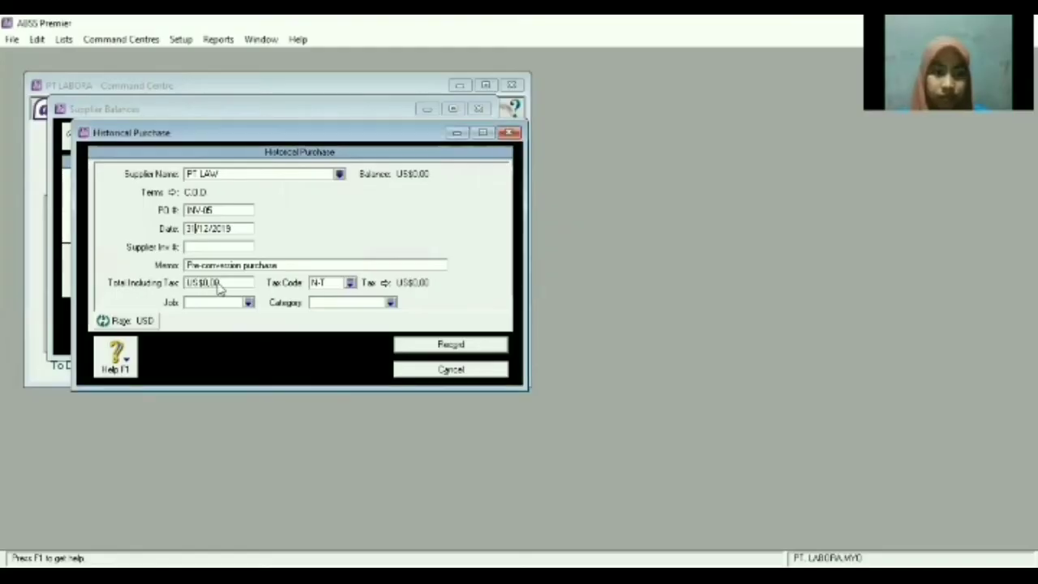
left_click(221, 282)
type("500")
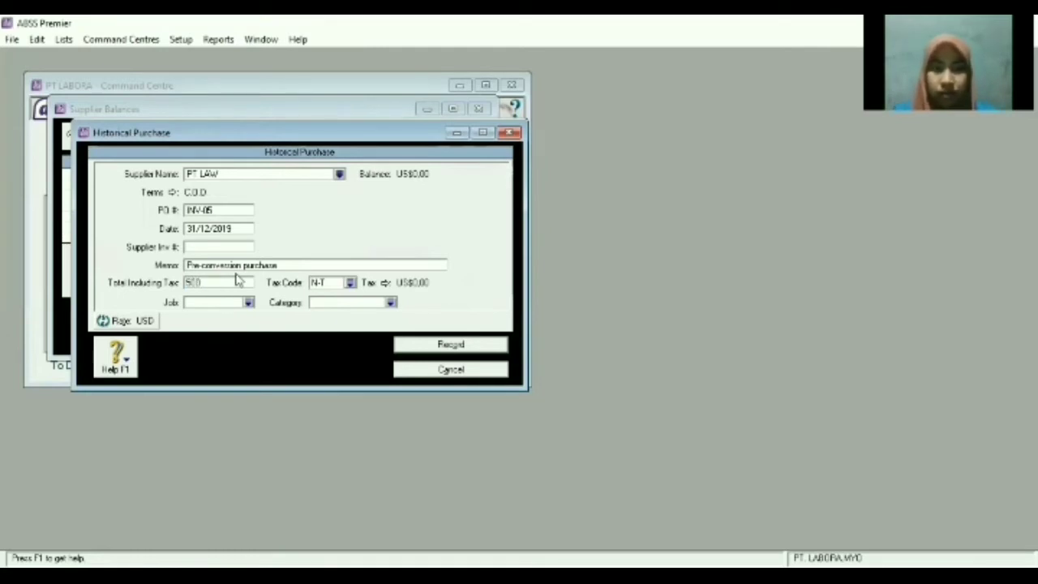
key("Tab")
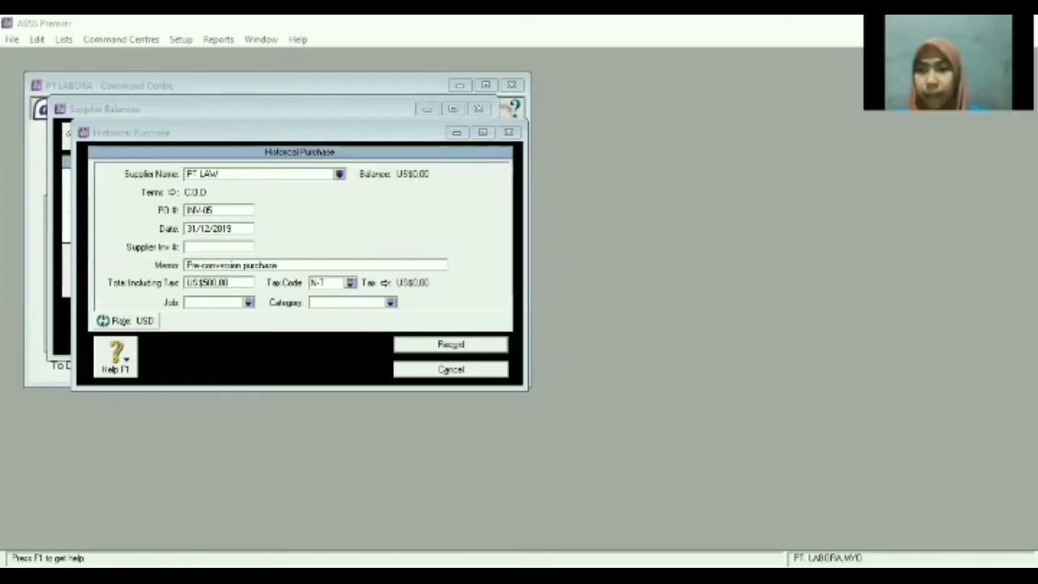
Set job P and Local category L, record the purchase, and close the supplier balances.
left_click(251, 313)
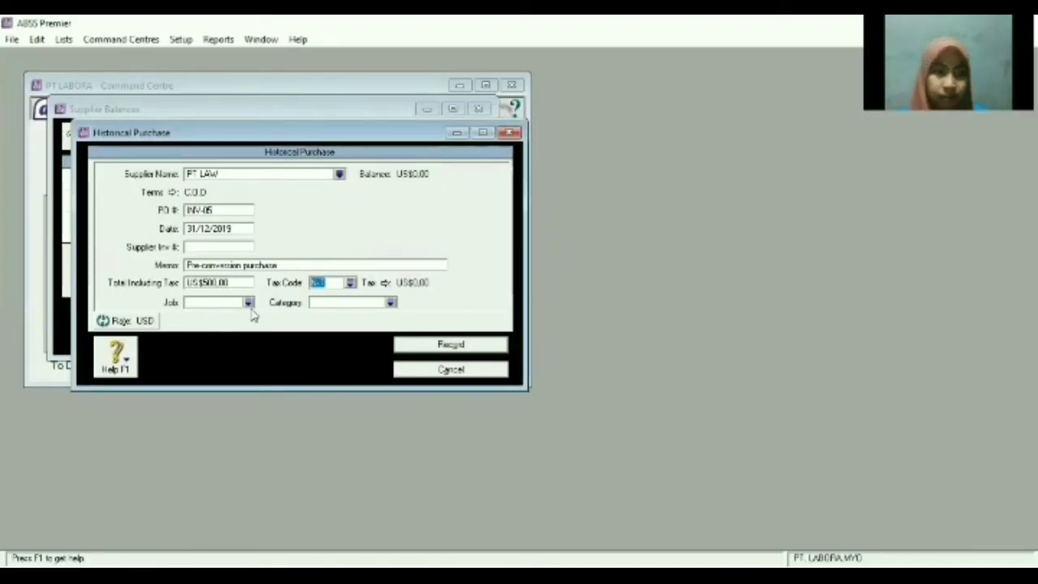
double_click(395, 230)
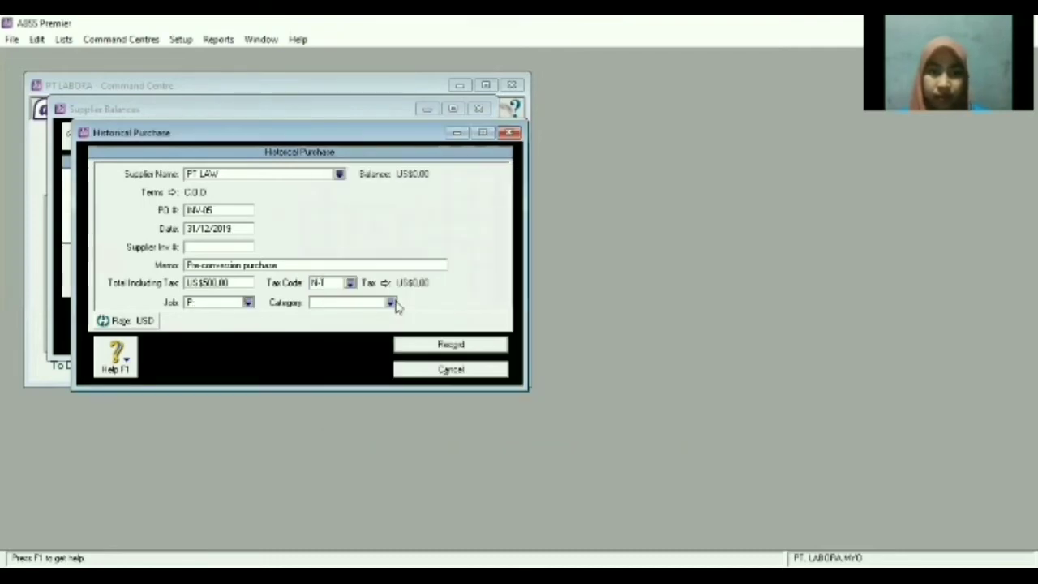
left_click(392, 303)
type("L")
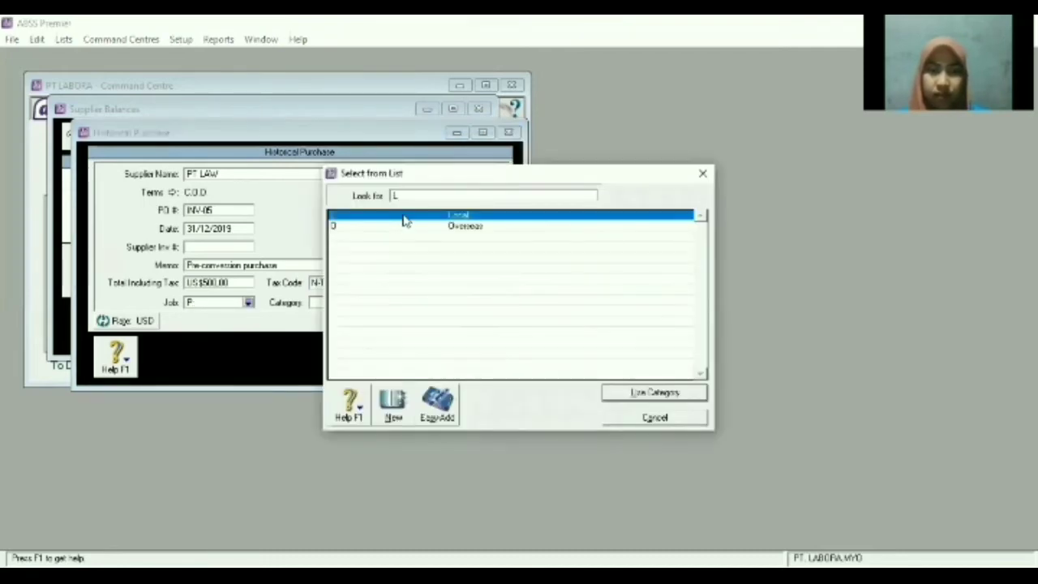
double_click(405, 215)
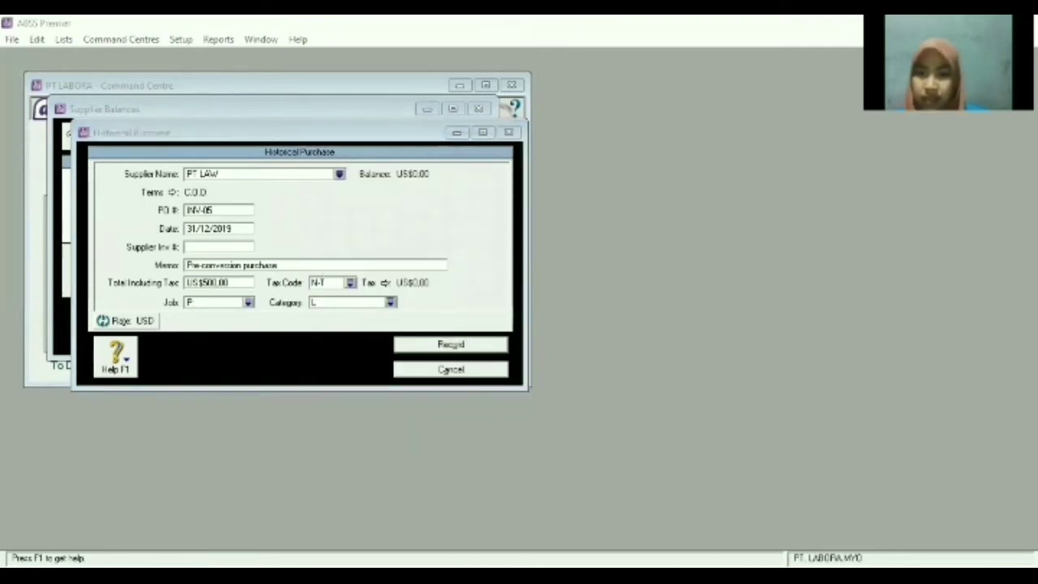
left_click(451, 347)
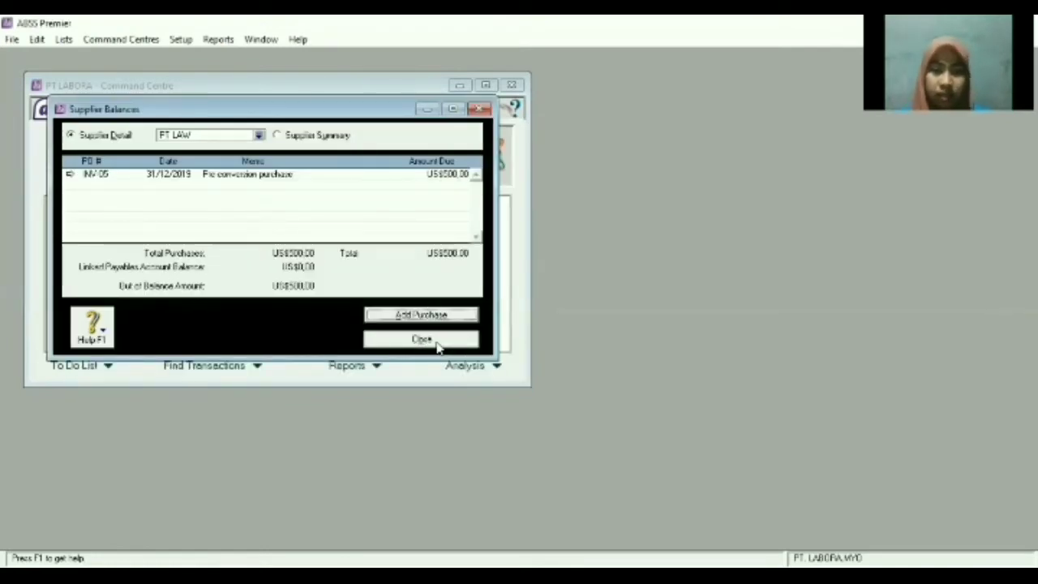
left_click(433, 340)
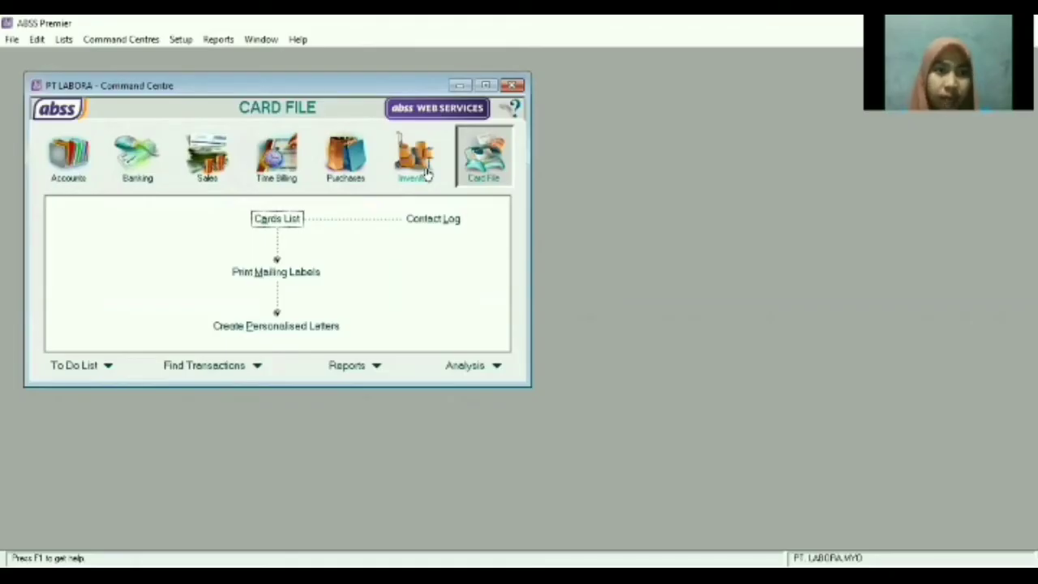
From the Inventory command centre, open the empty Items List and start a new item.
left_click(415, 166)
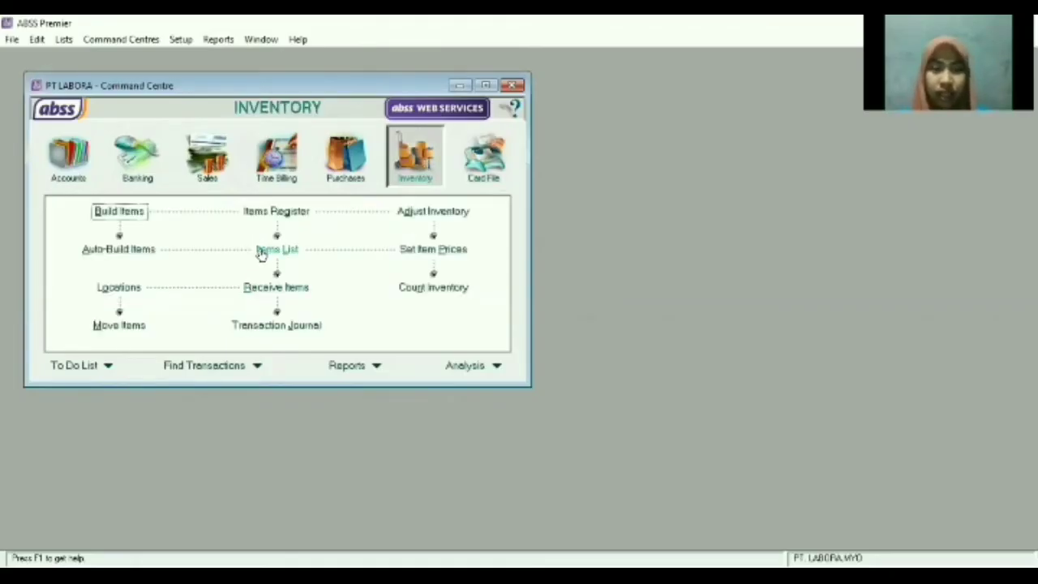
left_click(261, 253)
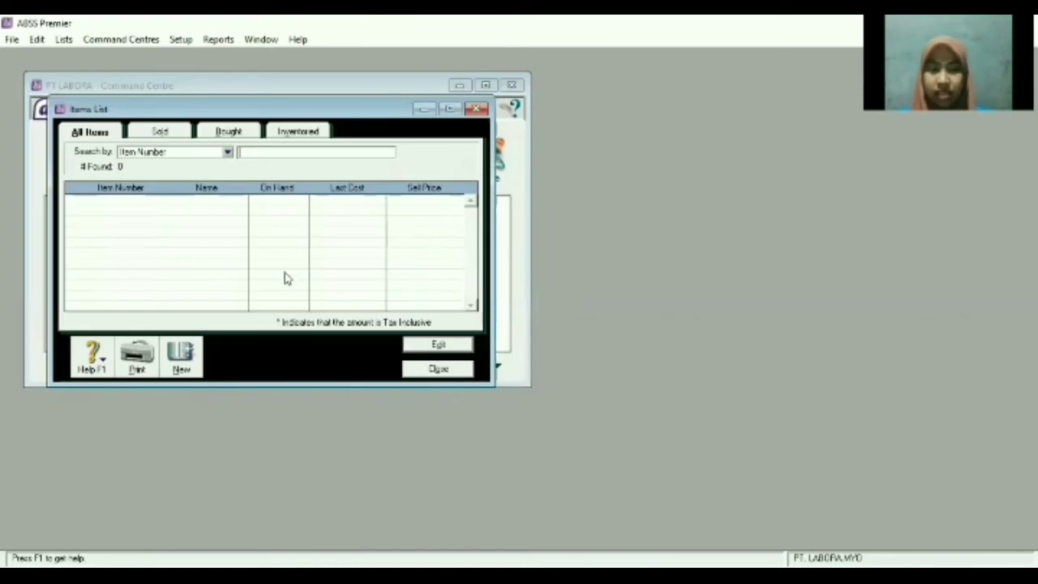
left_click(181, 368)
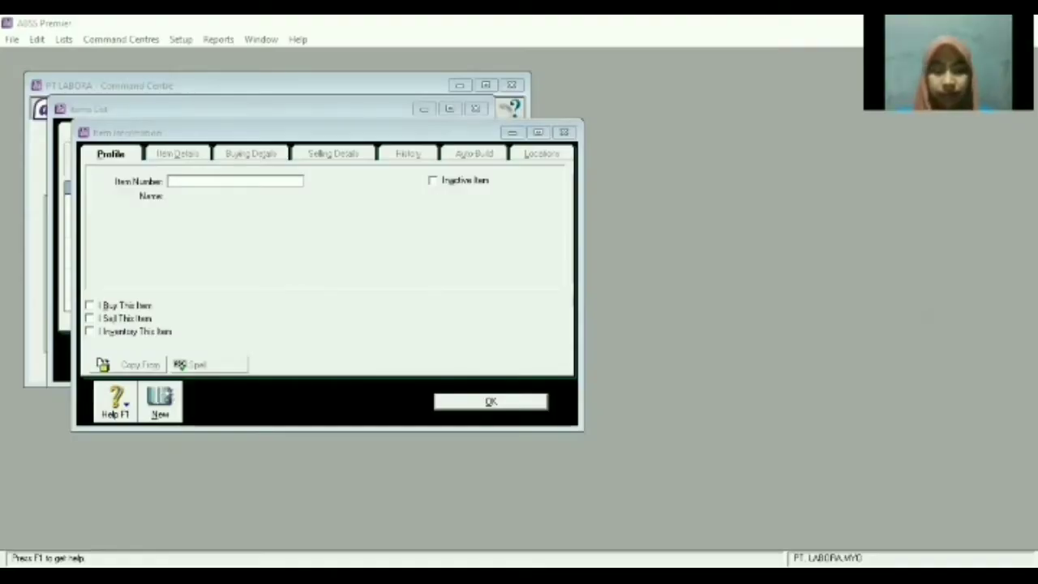
Create item OP named OPPO and mark it as bought, sold and inventoried.
type("OP")
key("Tab")
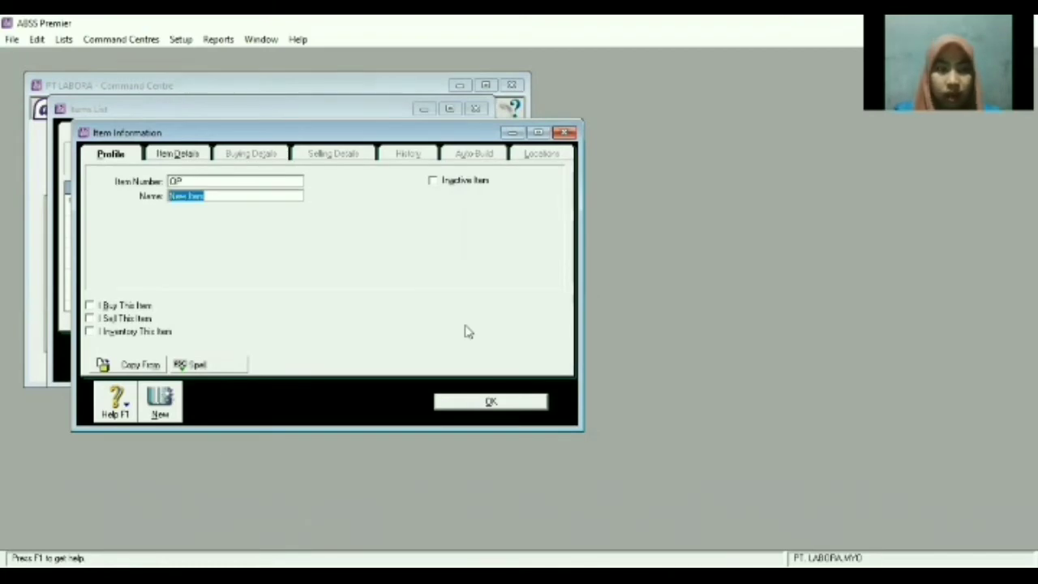
type("OPPO")
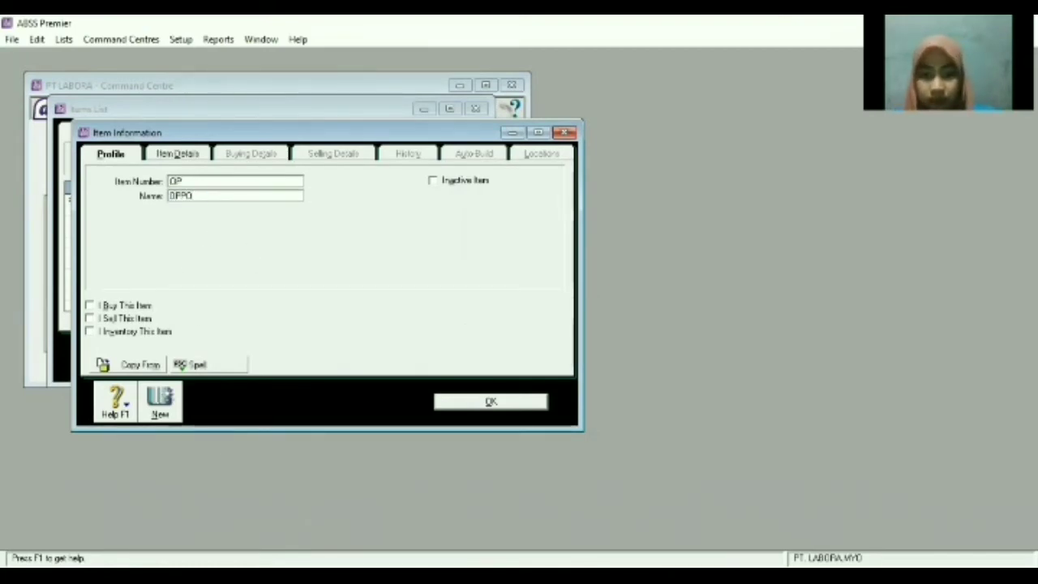
left_click(89, 305)
left_click(89, 318)
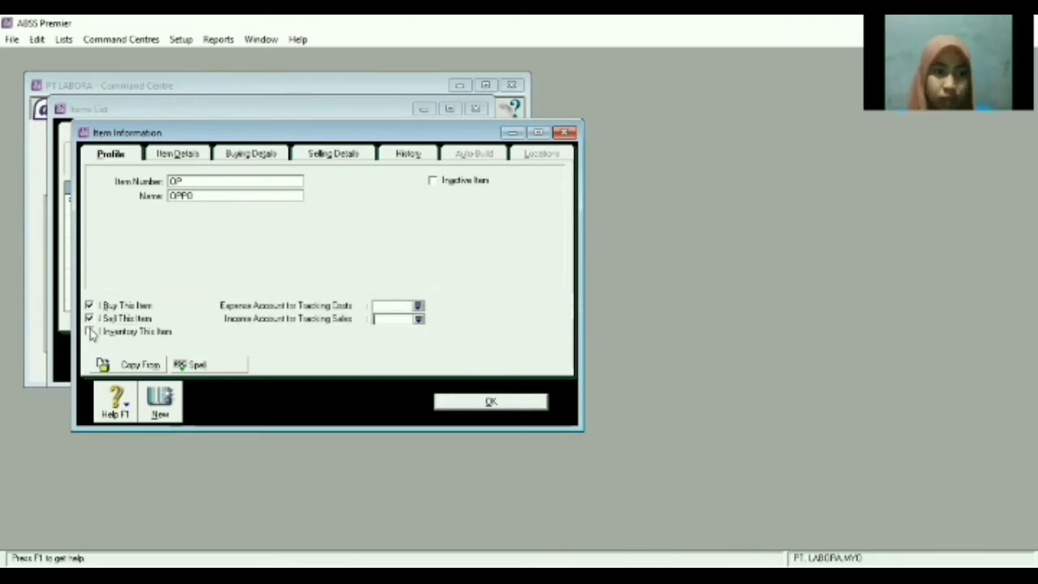
left_click(89, 331)
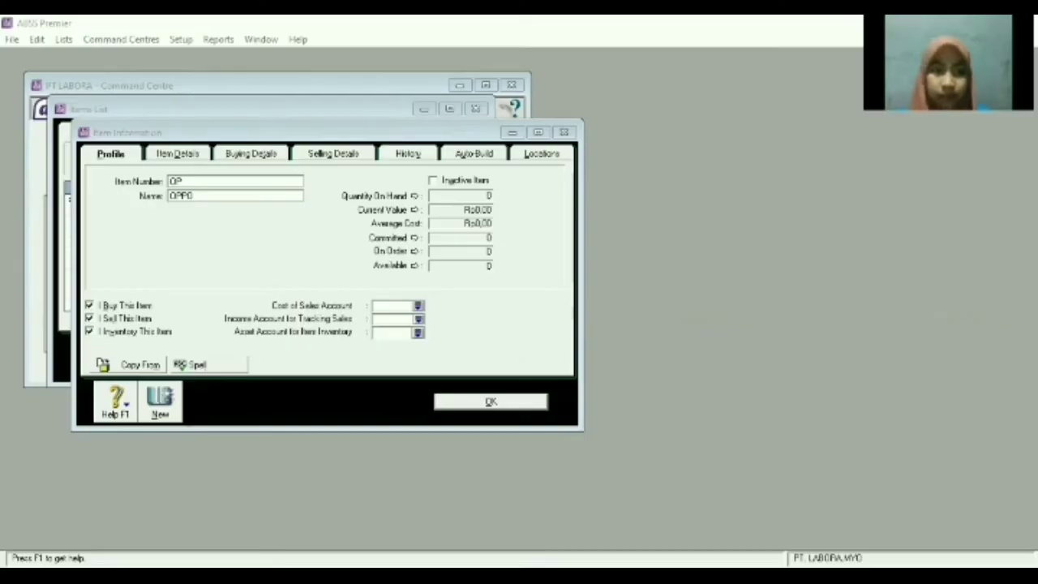
Link OPPO to accounts 5-1100 Hardware Purchase, 4-1100 Hardware and 1-2310 Handphone.
left_click(417, 306)
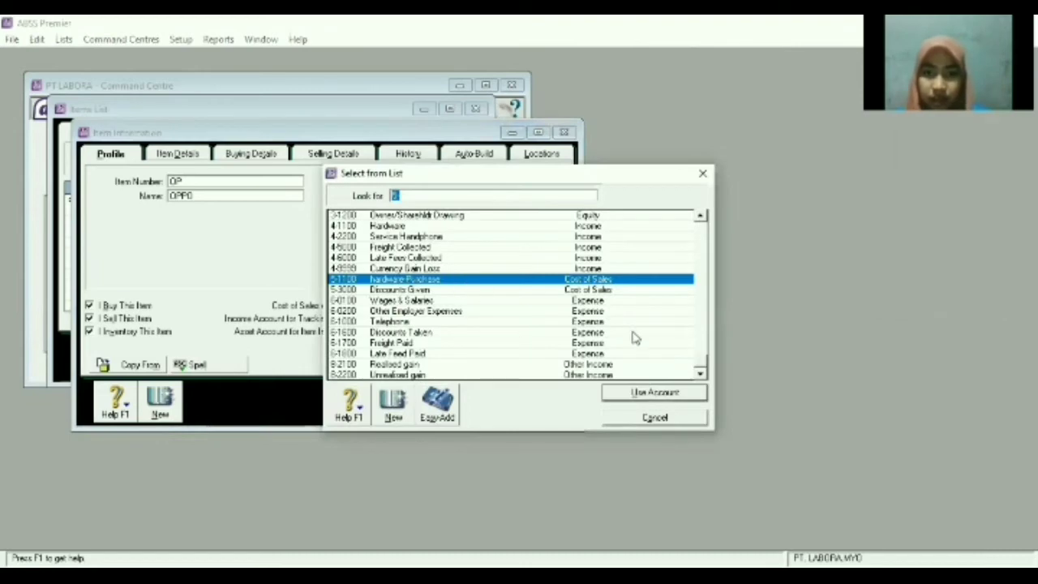
left_click(672, 394)
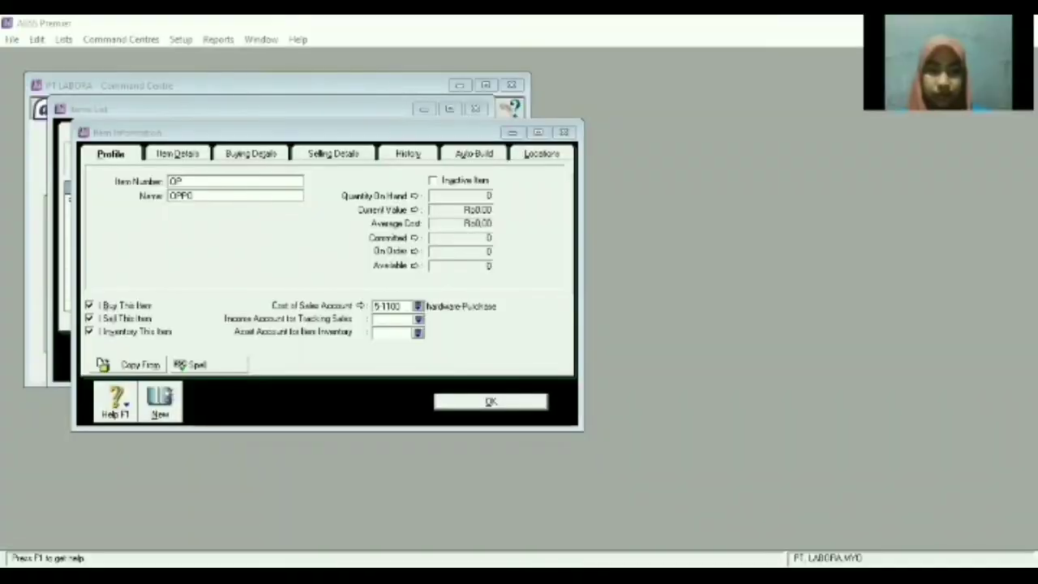
left_click(417, 320)
type("4-1100")
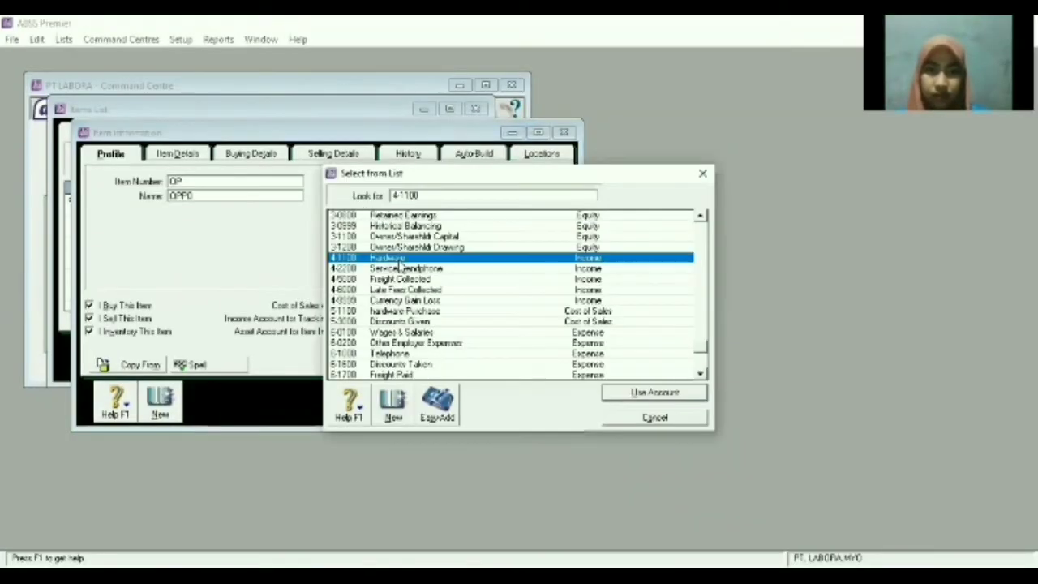
key("Return")
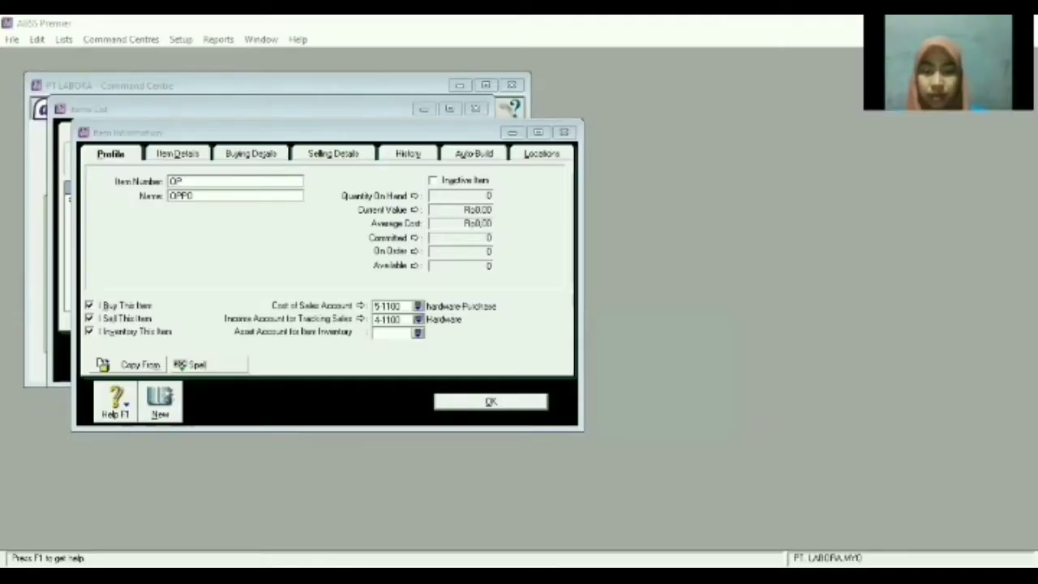
left_click(418, 332)
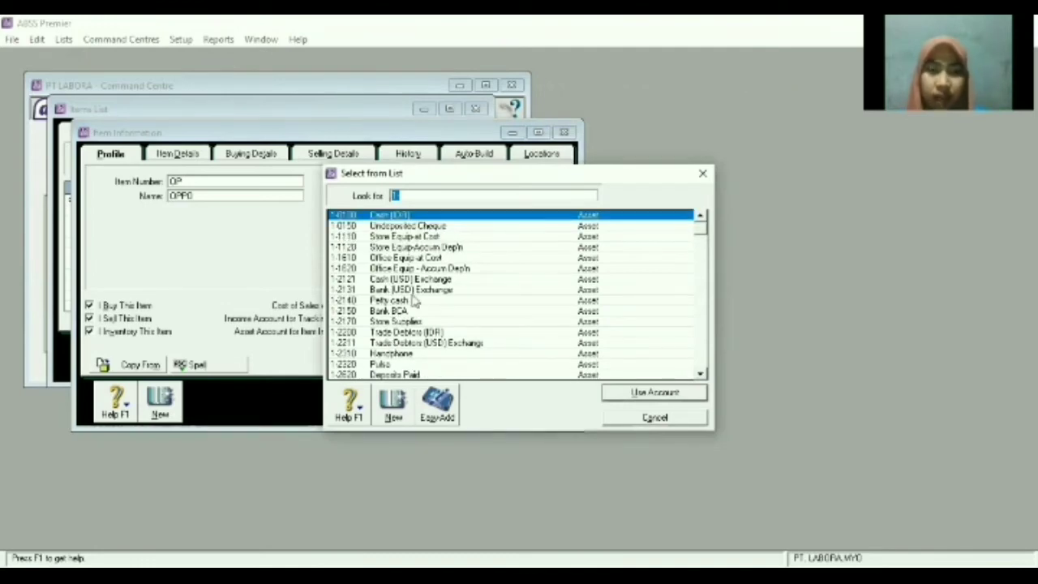
scroll(420, 299, "down", 1)
left_click(405, 322)
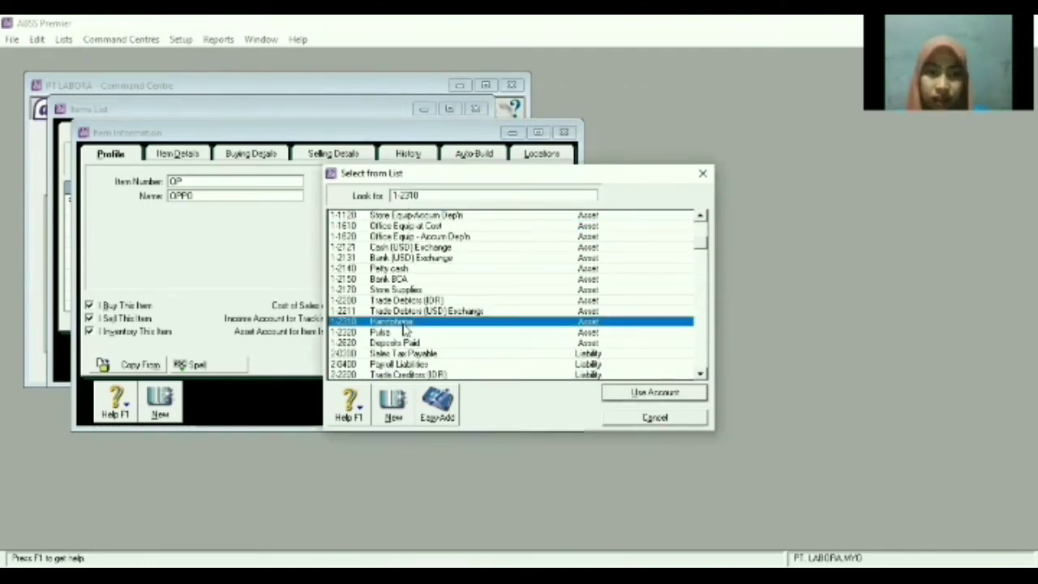
key("Return")
left_click(267, 154)
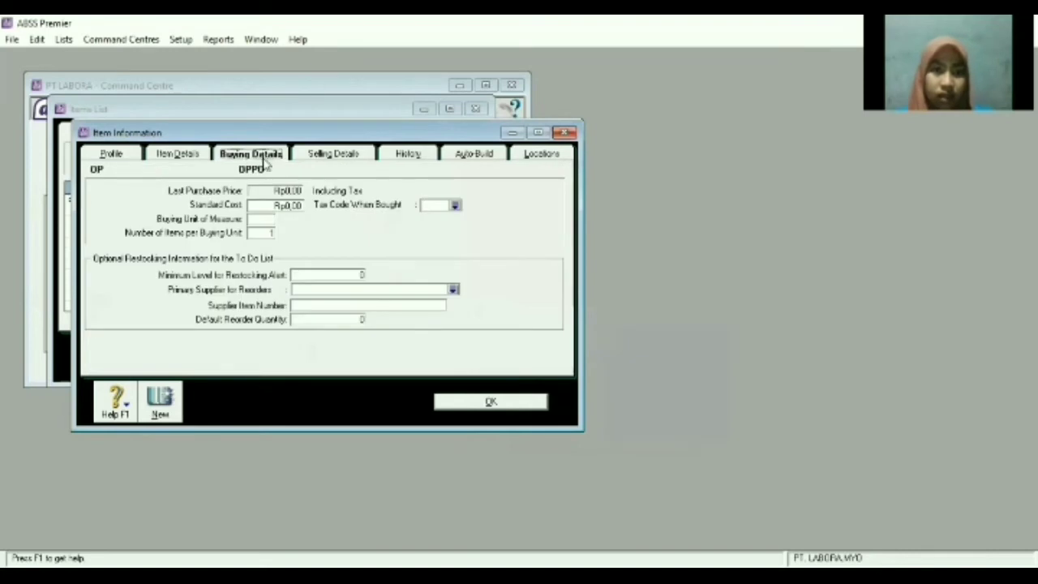
Set both the buying and the selling unit of measure to Unit.
left_click(268, 219)
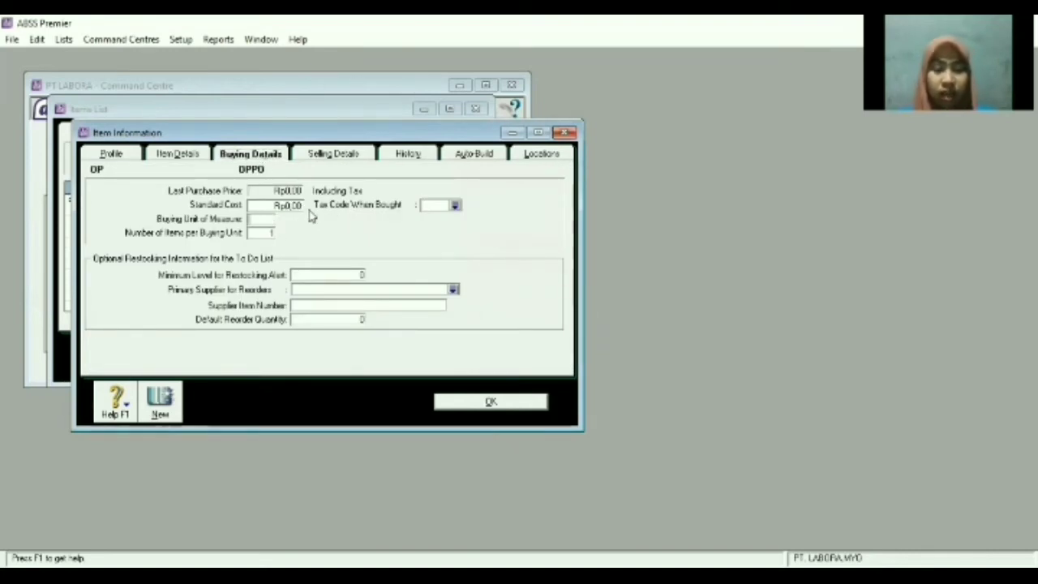
type("Unit")
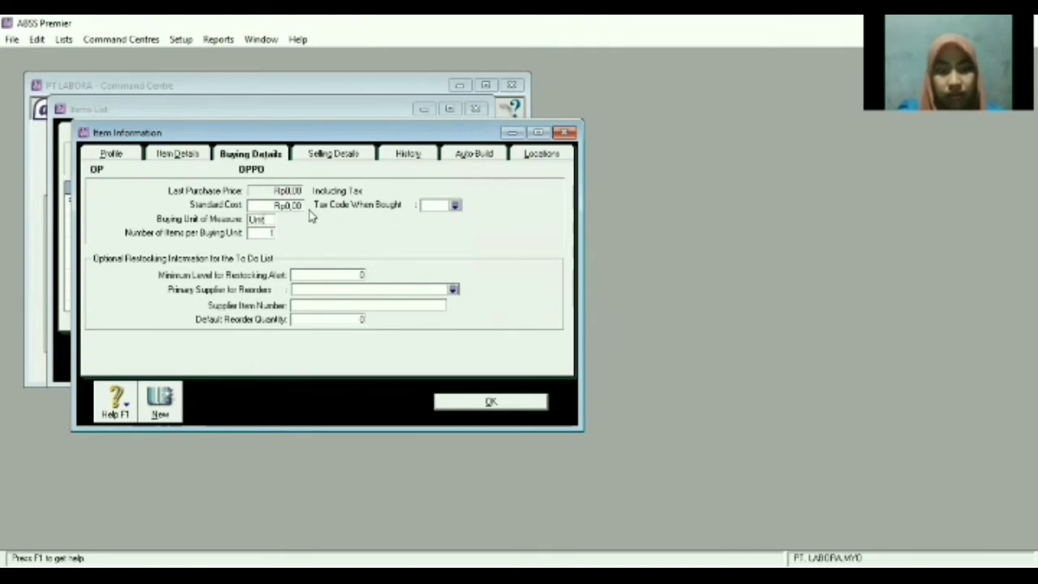
left_click(315, 160)
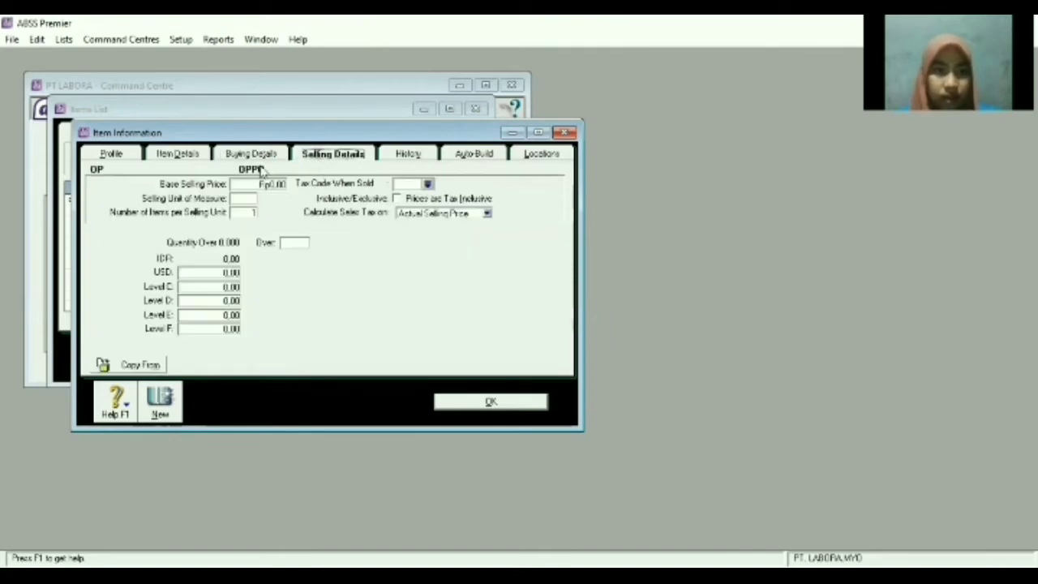
left_click(256, 199)
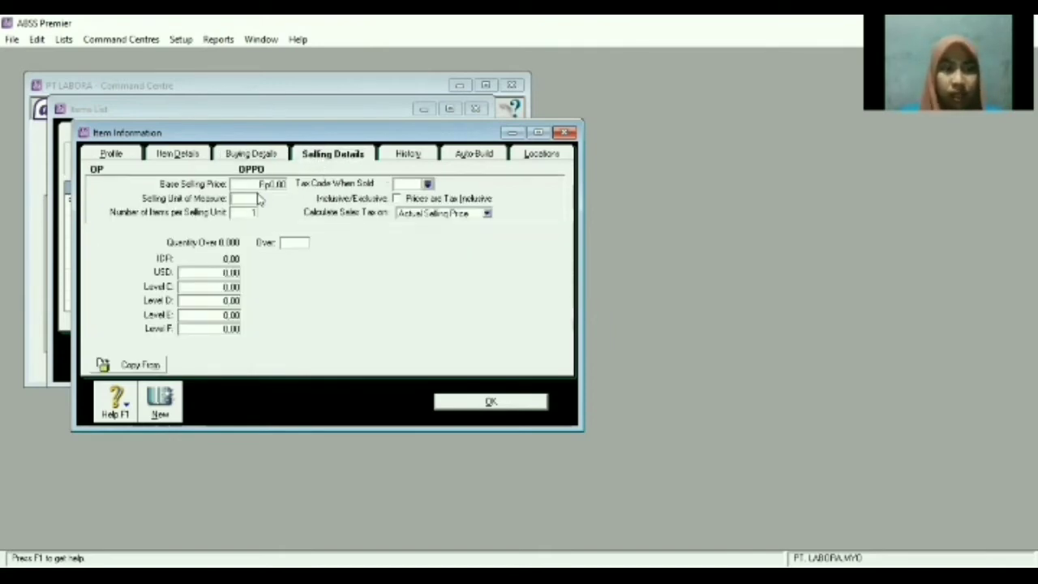
type("Unit")
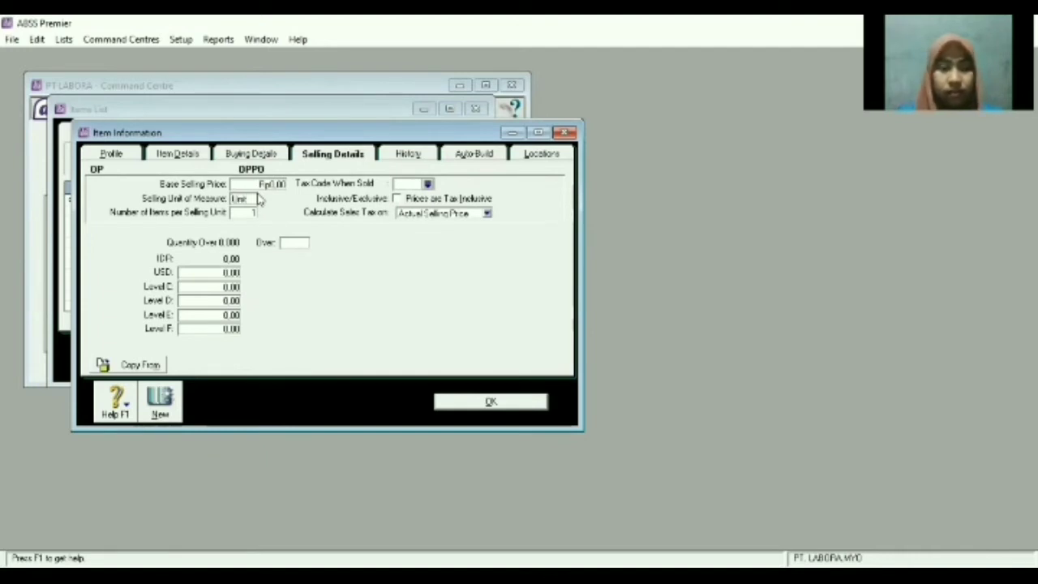
Set OPPO's selling prices to Rp2.900.000 and USD 350, with levels C–F at 0.
left_click(283, 183)
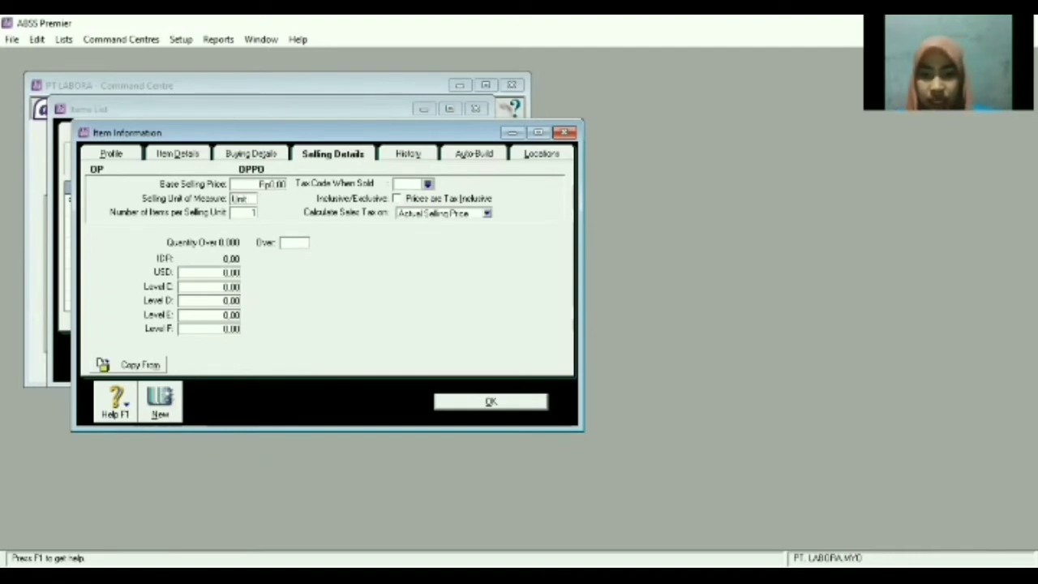
key("alt+Tab")
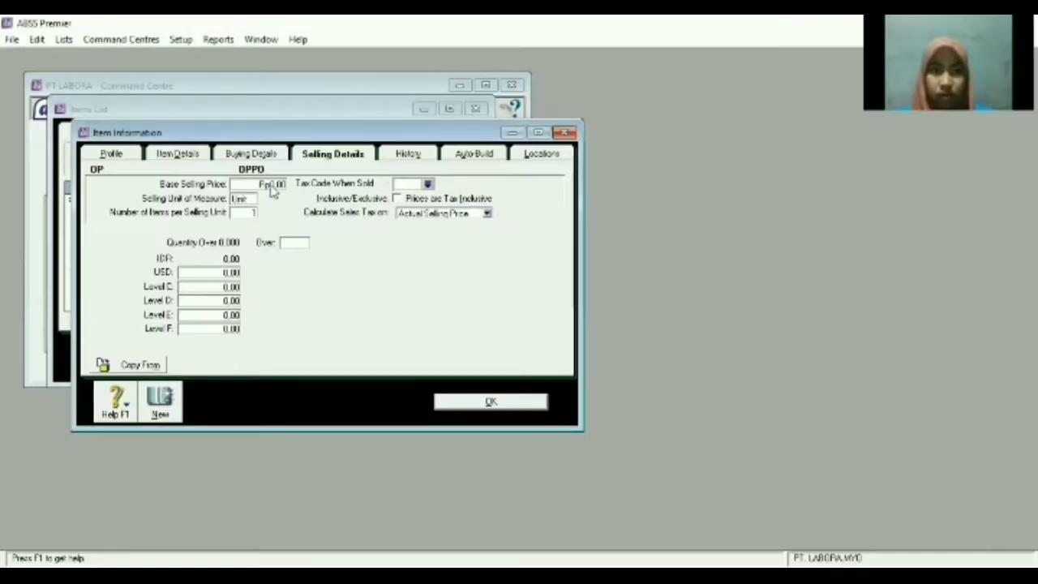
double_click(272, 183)
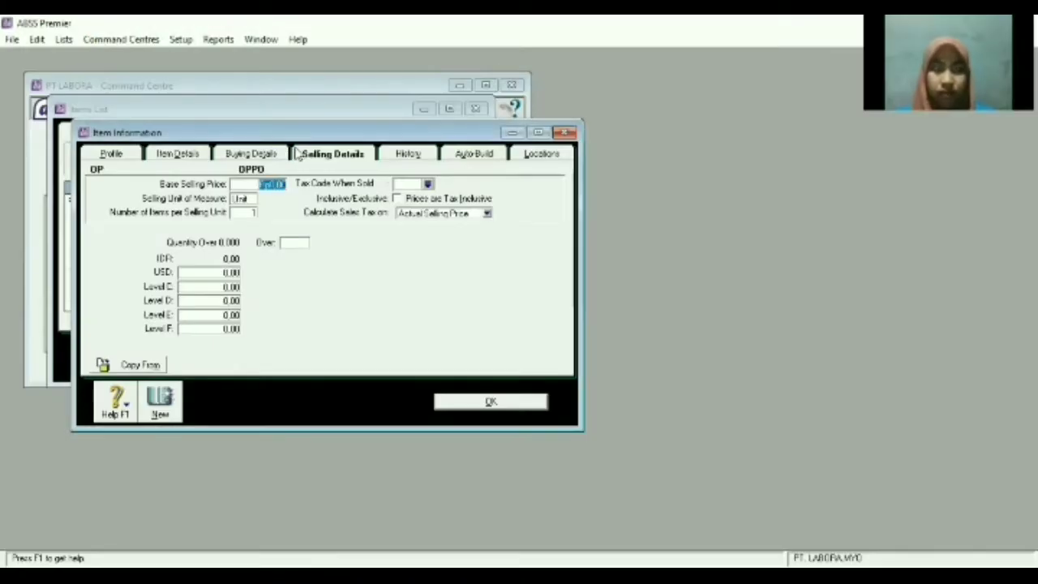
key("BackSpace")
type("250000")
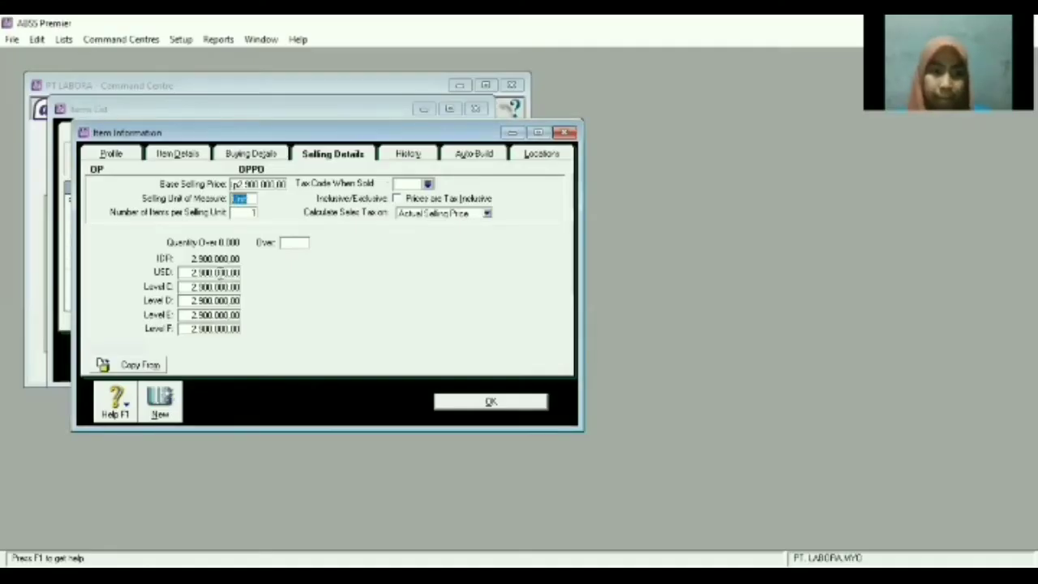
left_click(220, 272)
type("350")
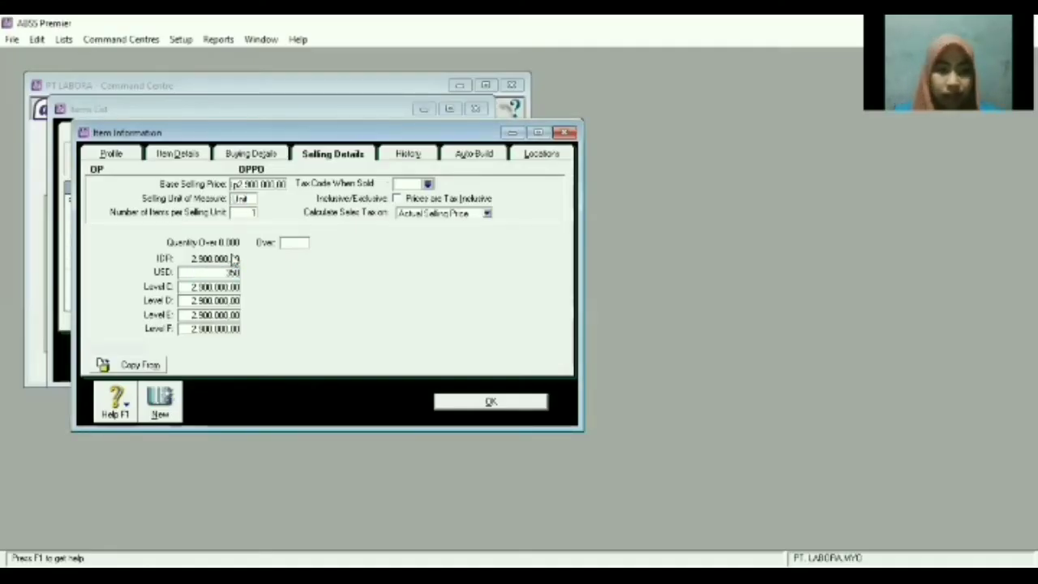
key("Tab")
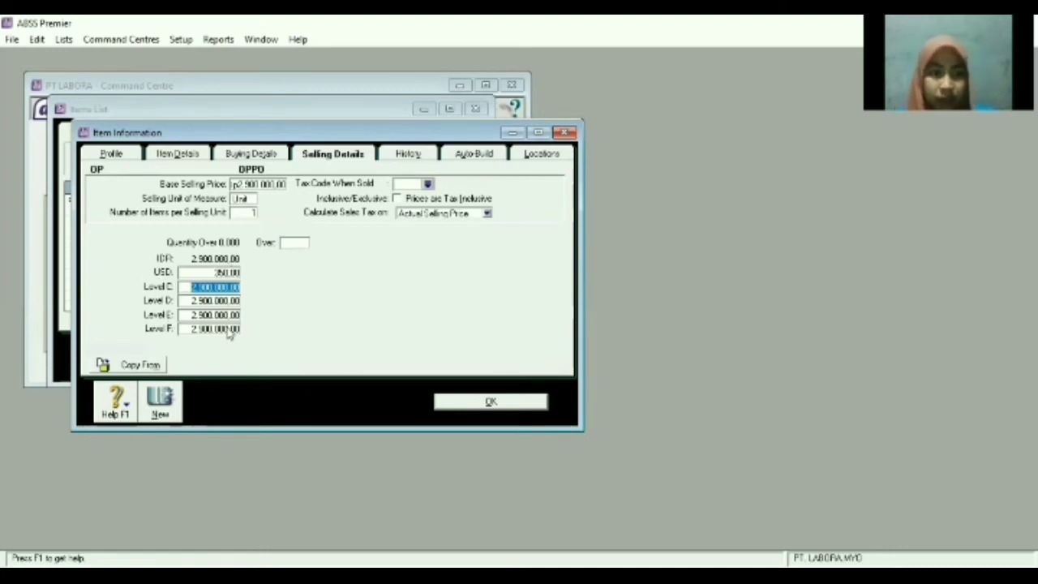
type("0")
key("Tab")
type("0")
key("Tab")
type("0")
key("Tab")
type("0")
key("Tab")
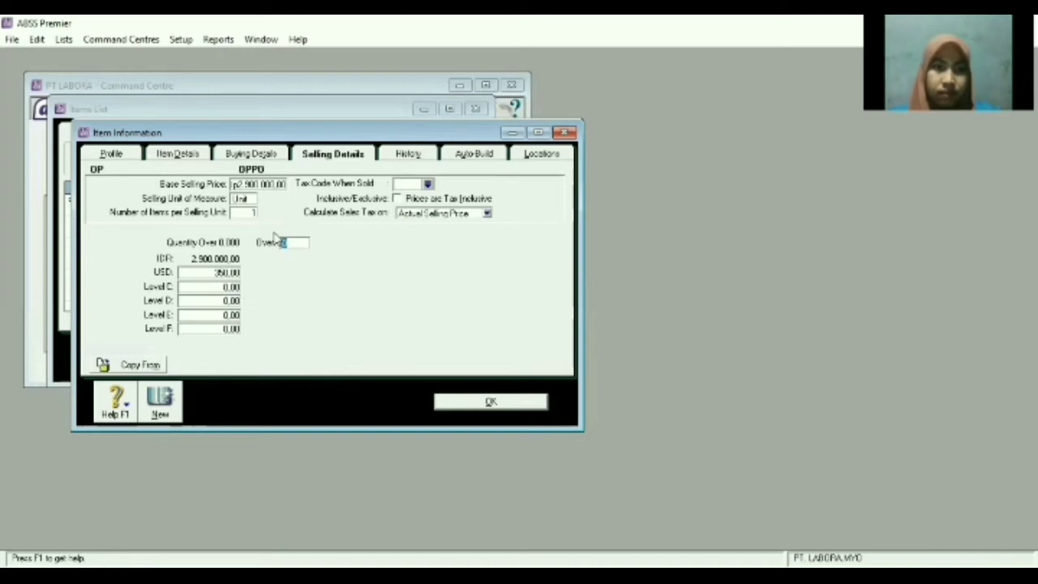
Set the sales and purchase tax codes to N-T Non-Taxable and save the OPPO item.
left_click(427, 185)
double_click(447, 213)
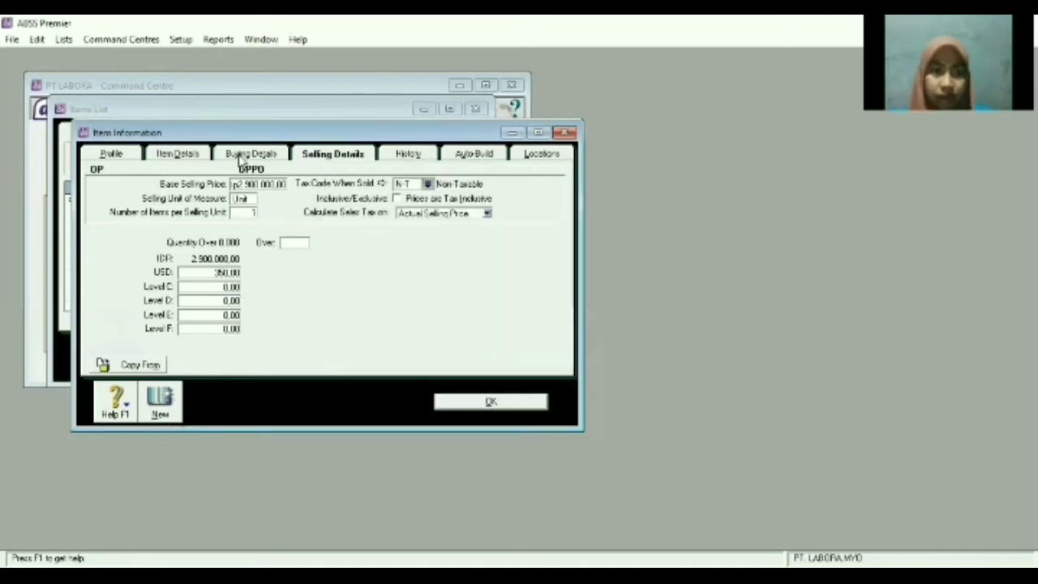
left_click(243, 155)
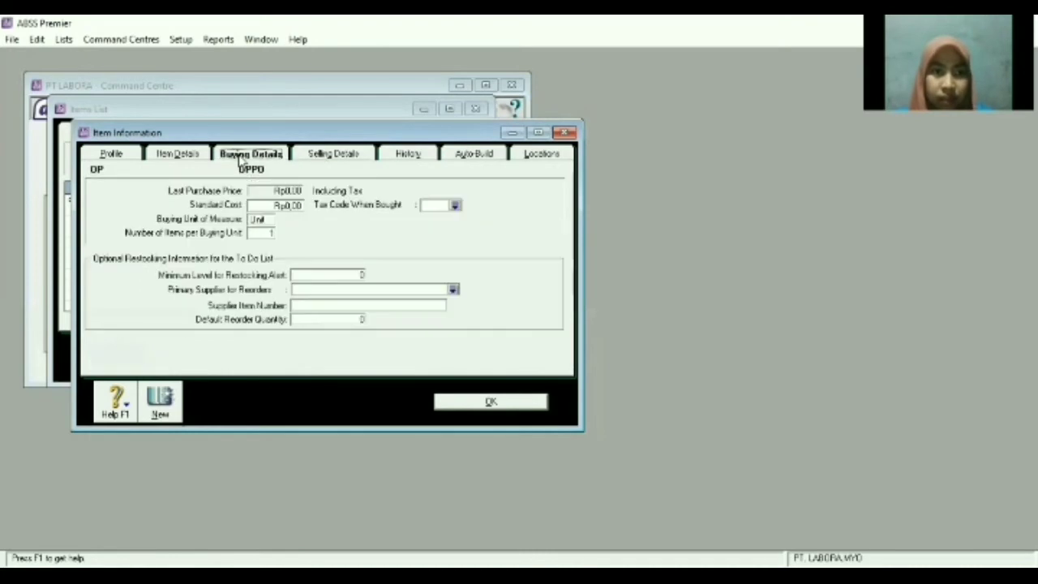
left_click(455, 206)
key("Return")
left_click(511, 409)
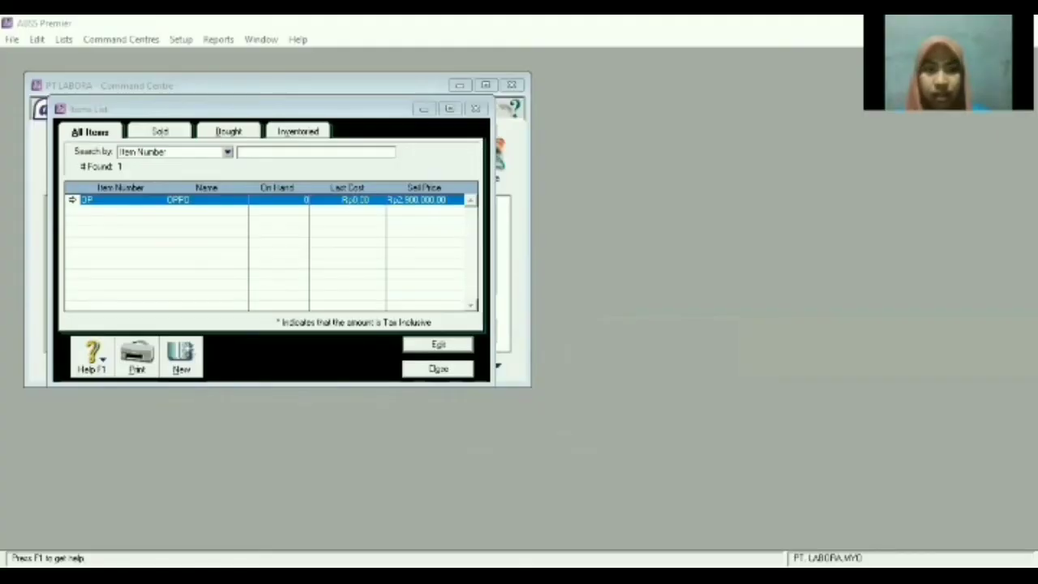
Create item XMI named XIAOMI, marked as bought, sold and inventoried.
left_click(185, 357)
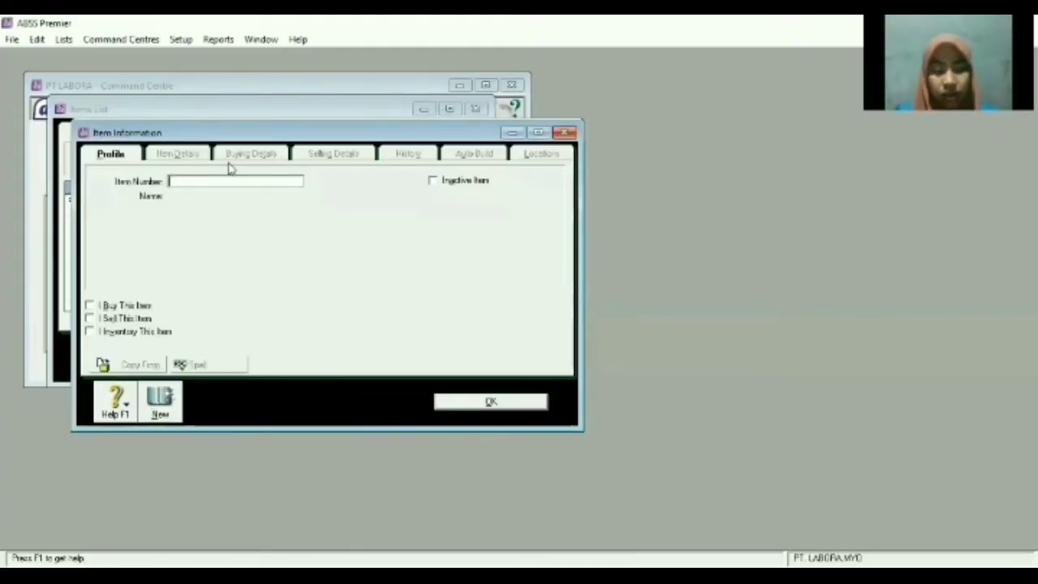
type("XM")
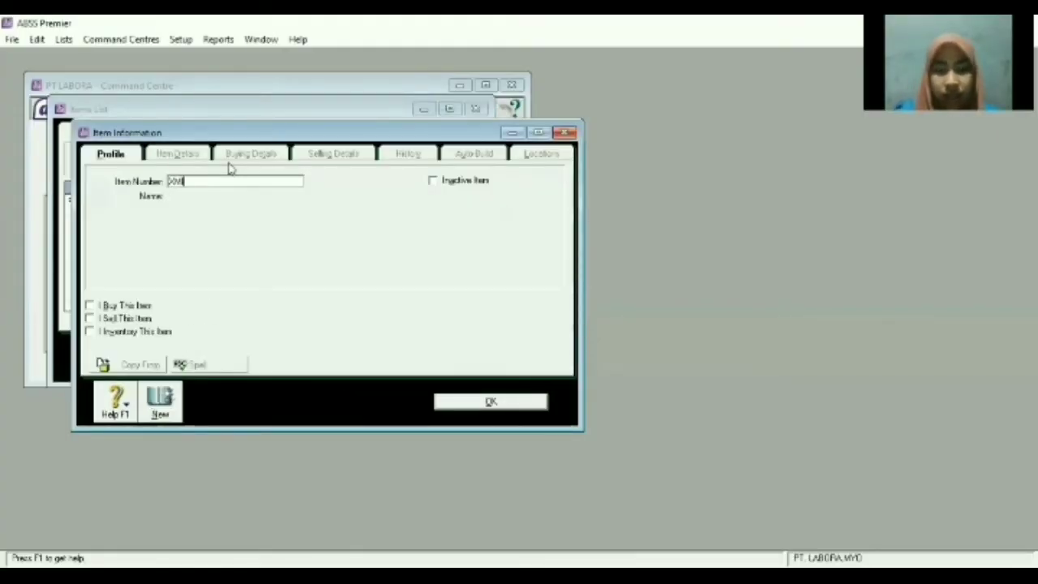
key("Tab")
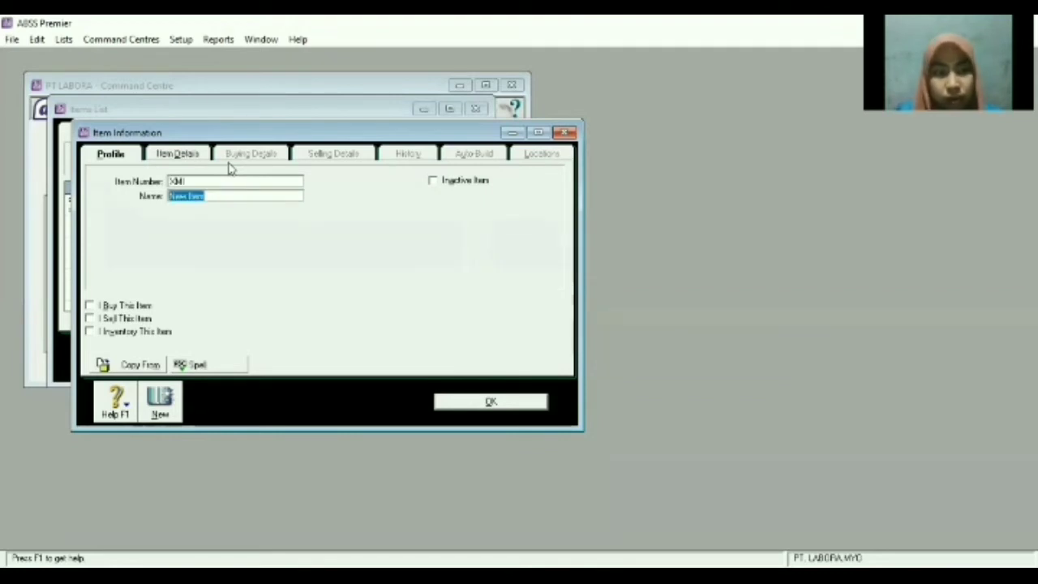
type("XIAOMI")
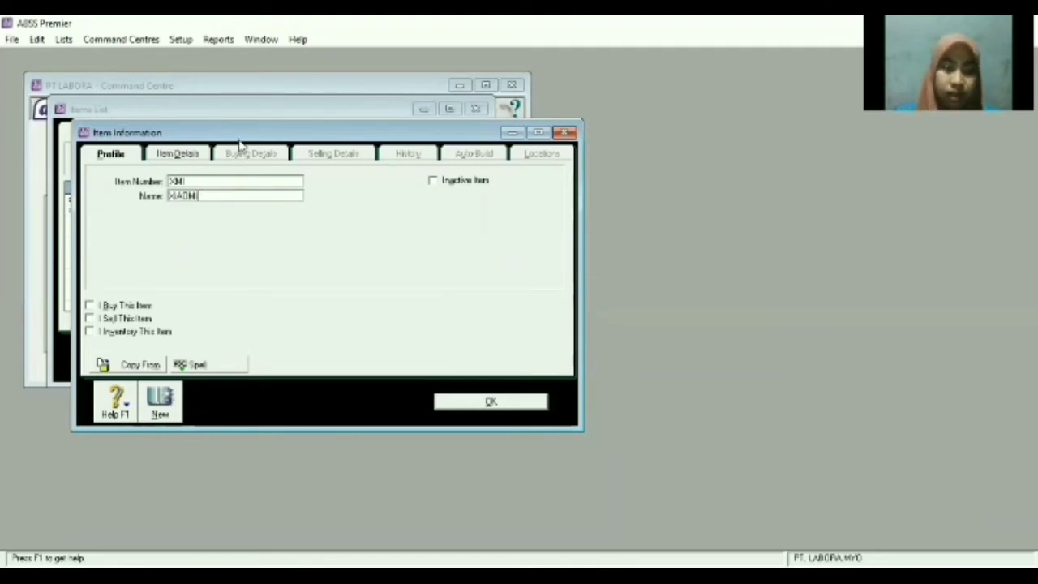
left_click(90, 305)
left_click(89, 317)
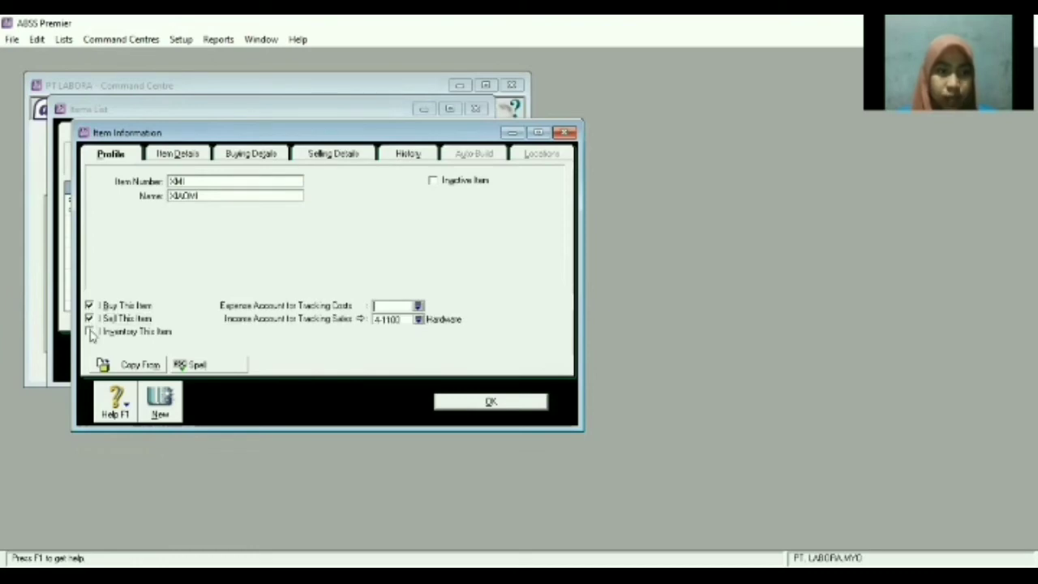
left_click(89, 331)
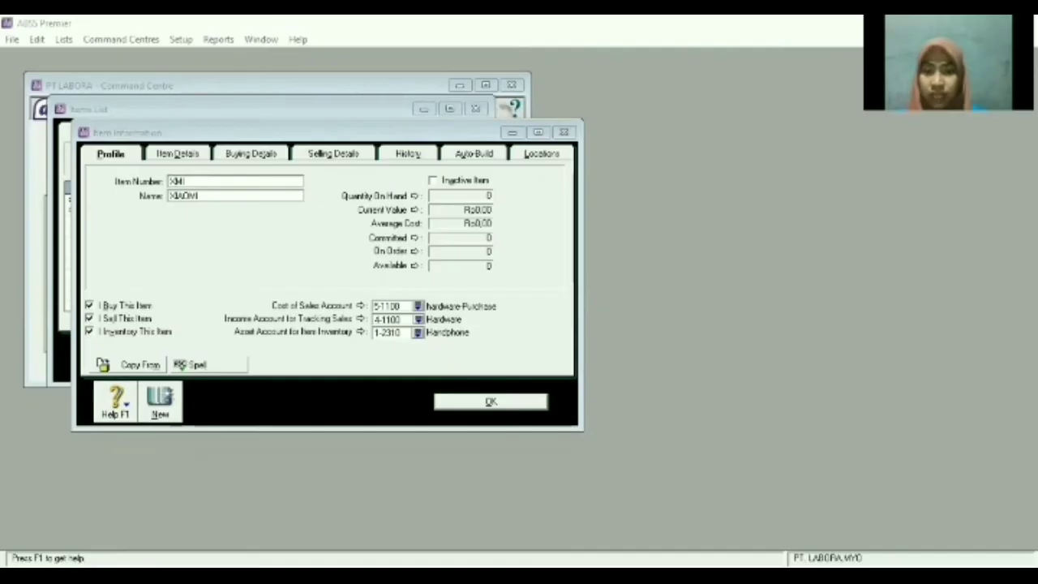
Set XIAOMI's base selling price to 2.550.000.
left_click(289, 132)
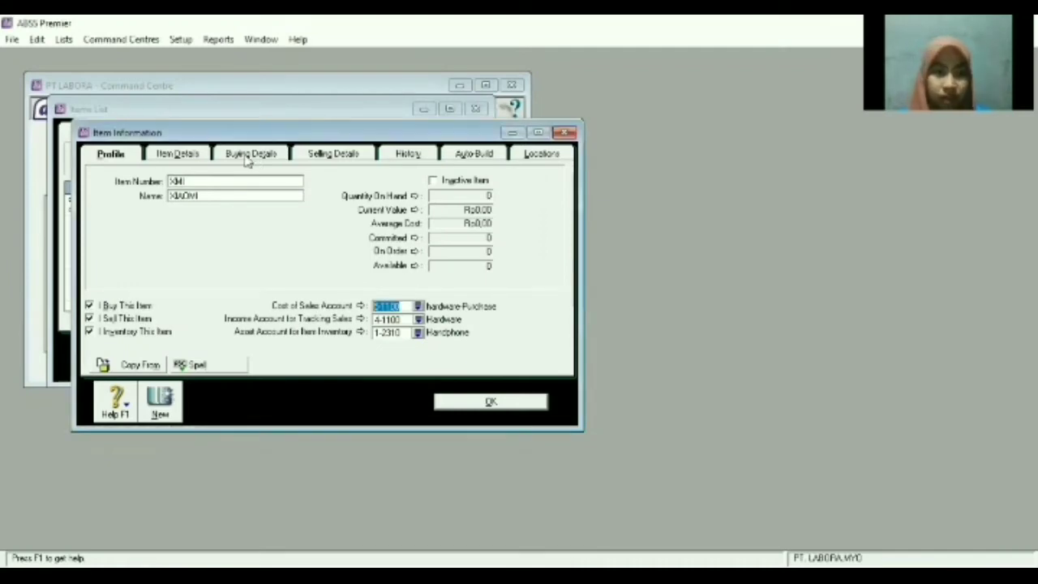
left_click(247, 157)
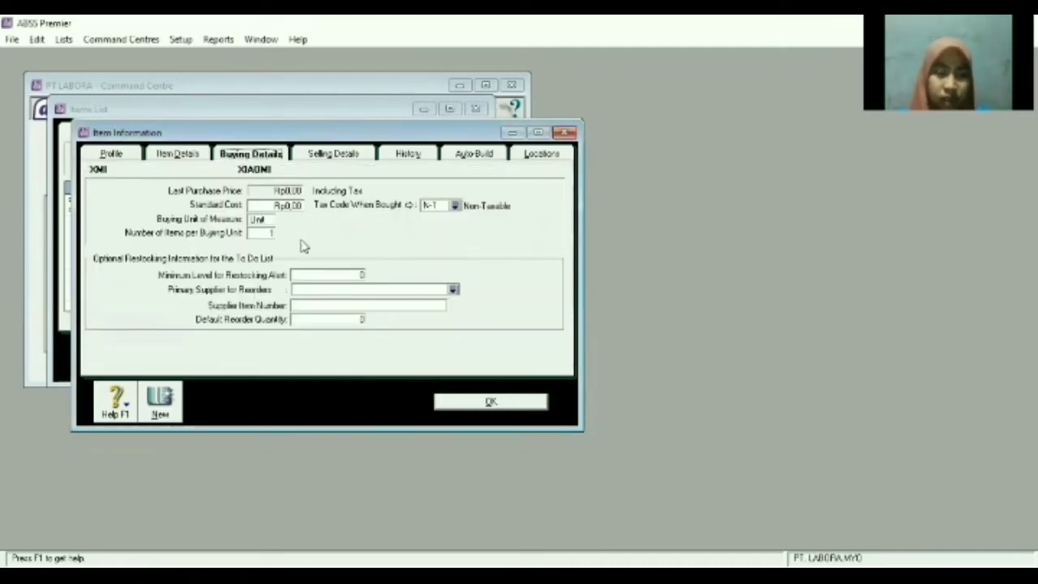
left_click(342, 156)
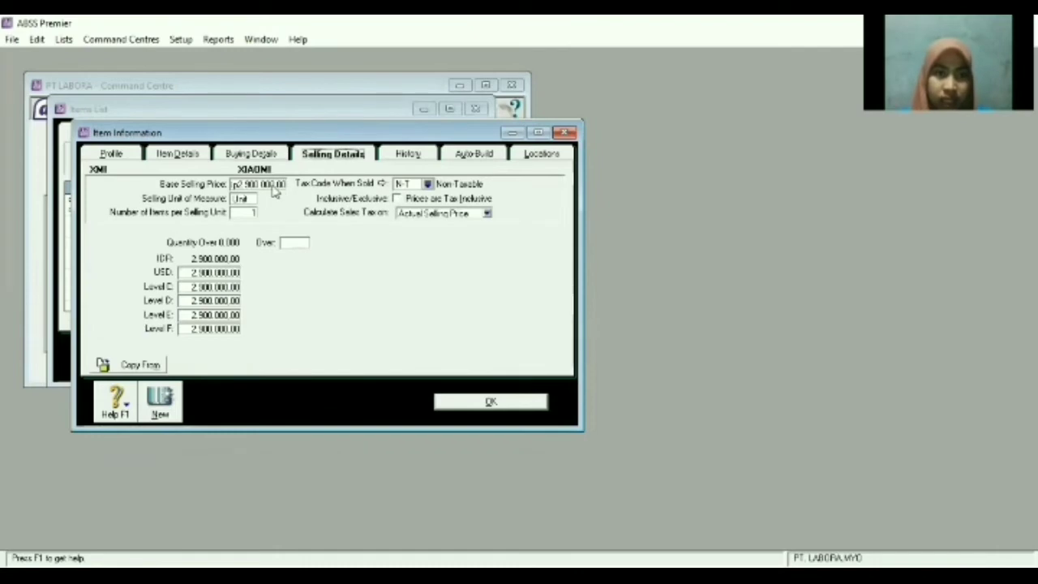
left_click(272, 185)
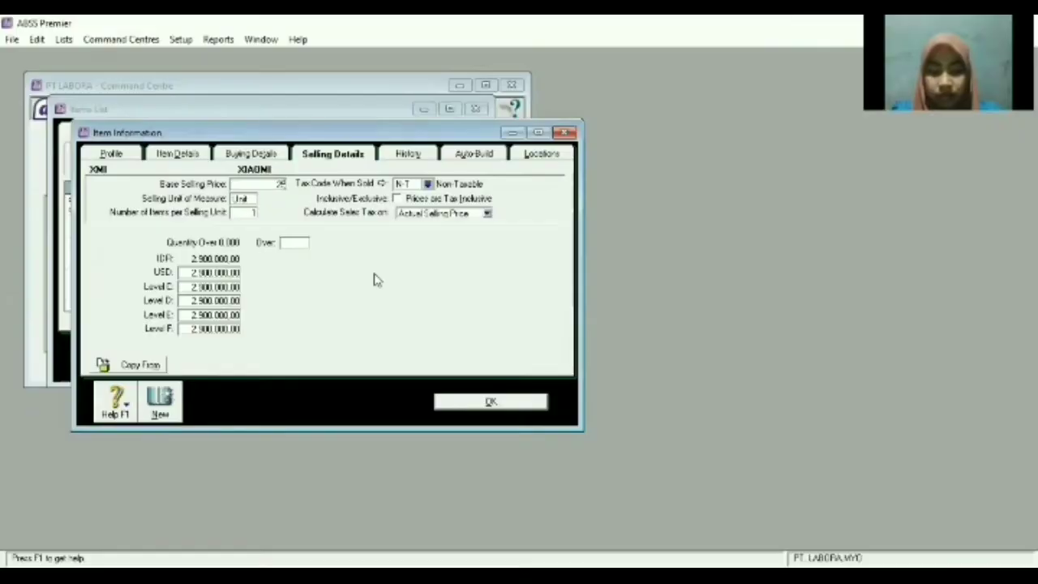
type("2550000")
key("Tab")
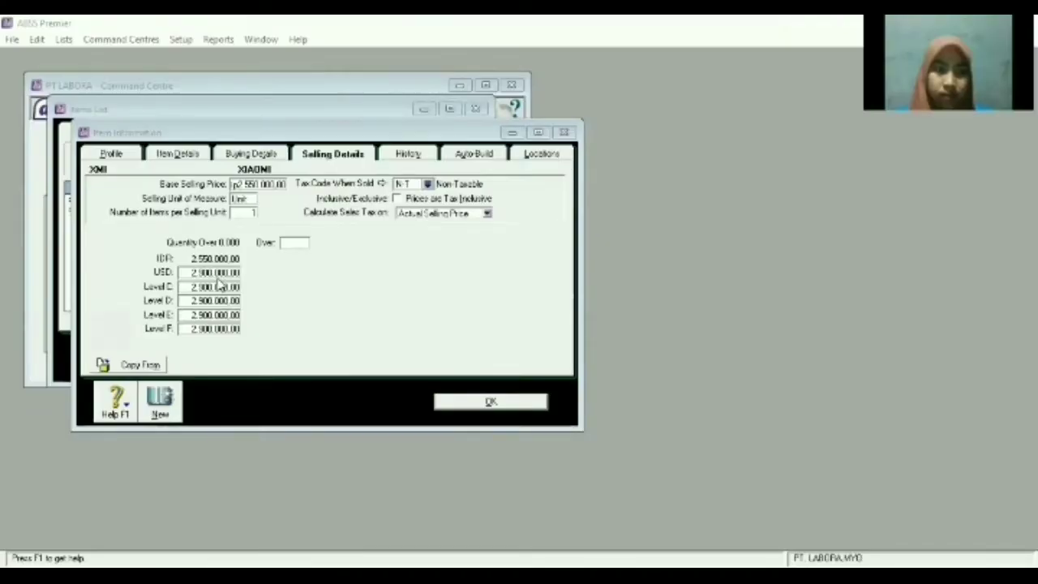
Set the USD price to 300, zero the remaining price levels, and record XIAOMI.
left_click(215, 273)
type("300")
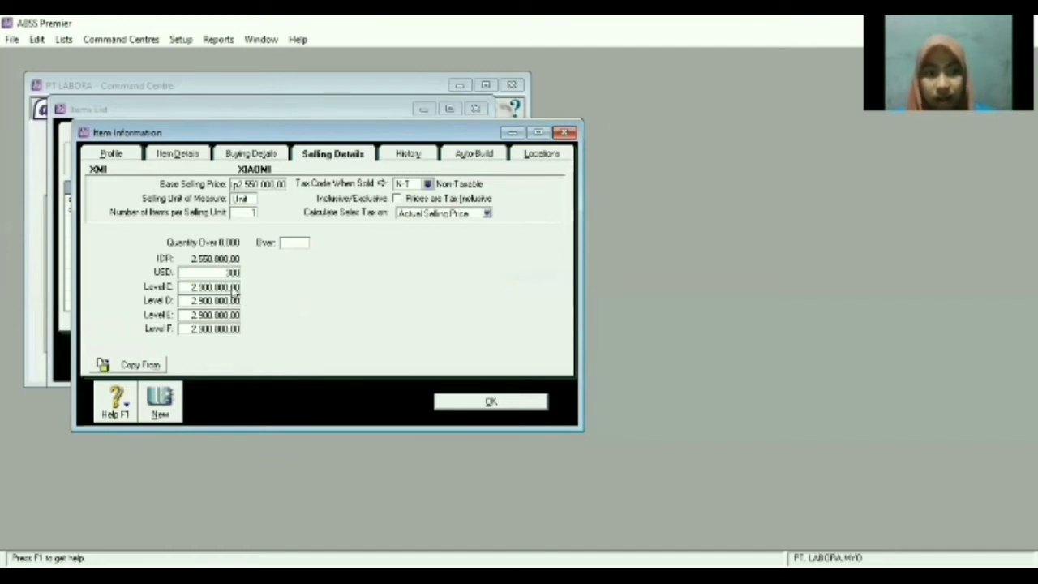
left_click(233, 288)
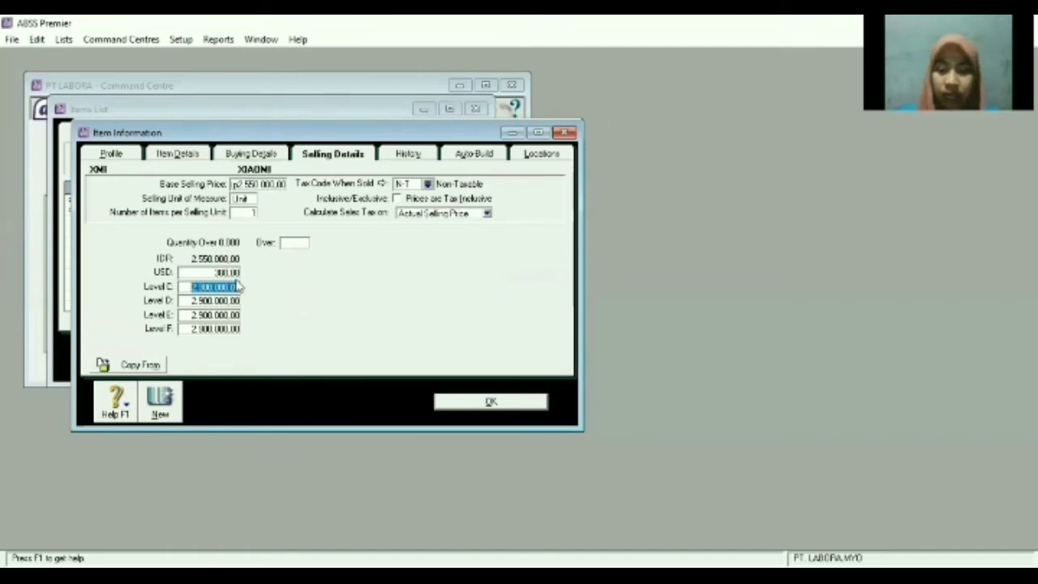
key("BackSpace")
type("0")
key("Tab")
type("0")
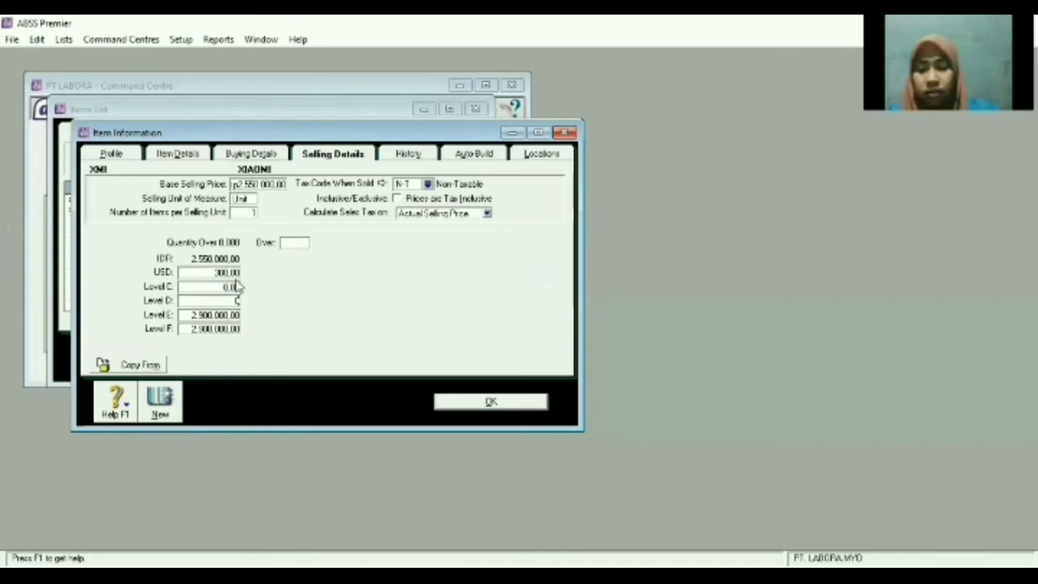
key("Tab")
type("0")
key("Tab")
type("0")
key("Tab")
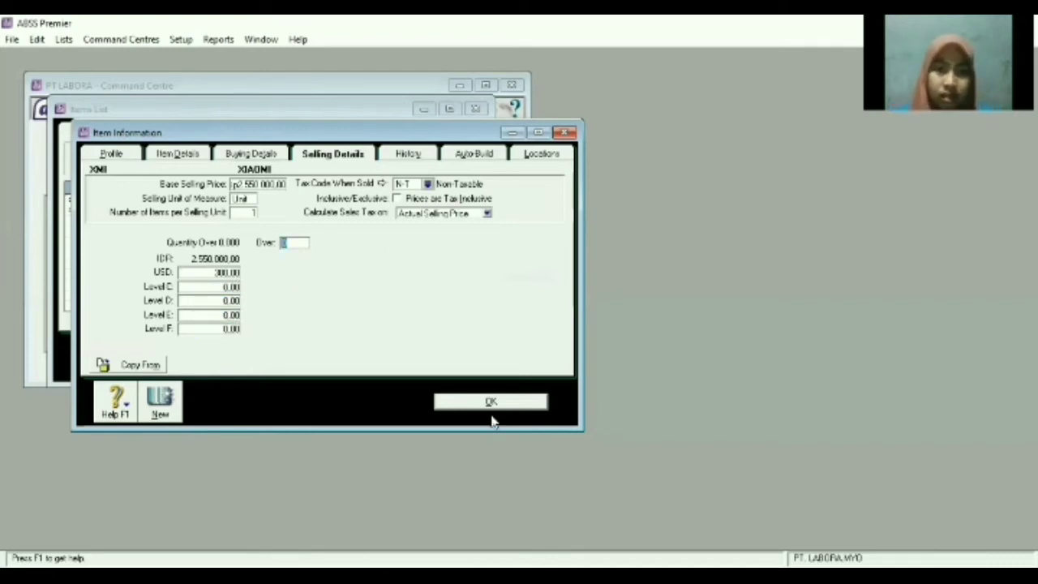
left_click(166, 406)
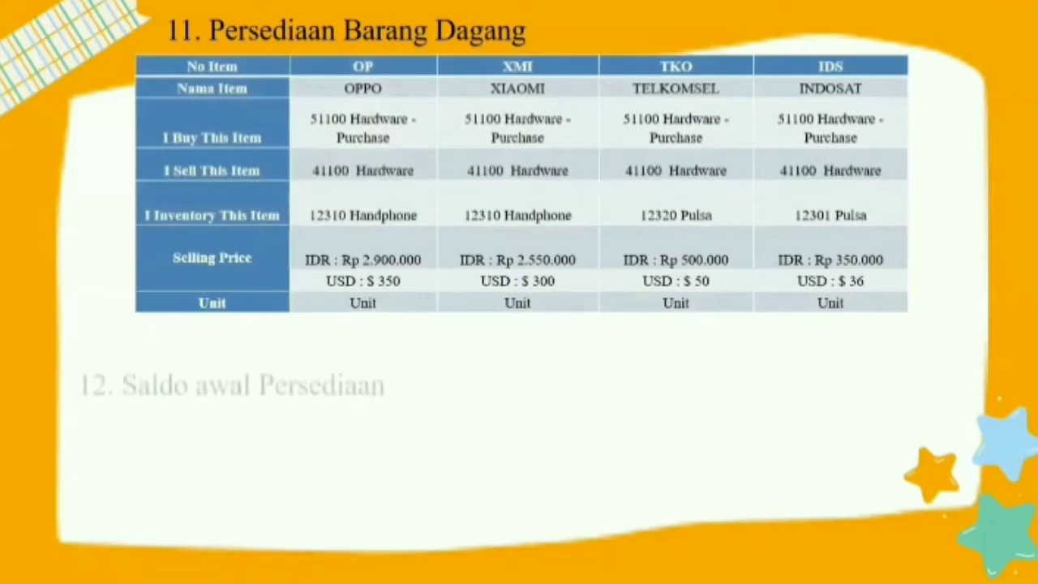
Create item TKO named TELKOMSEL using 1-2320 Pulsa as its inventory account.
type("TKO")
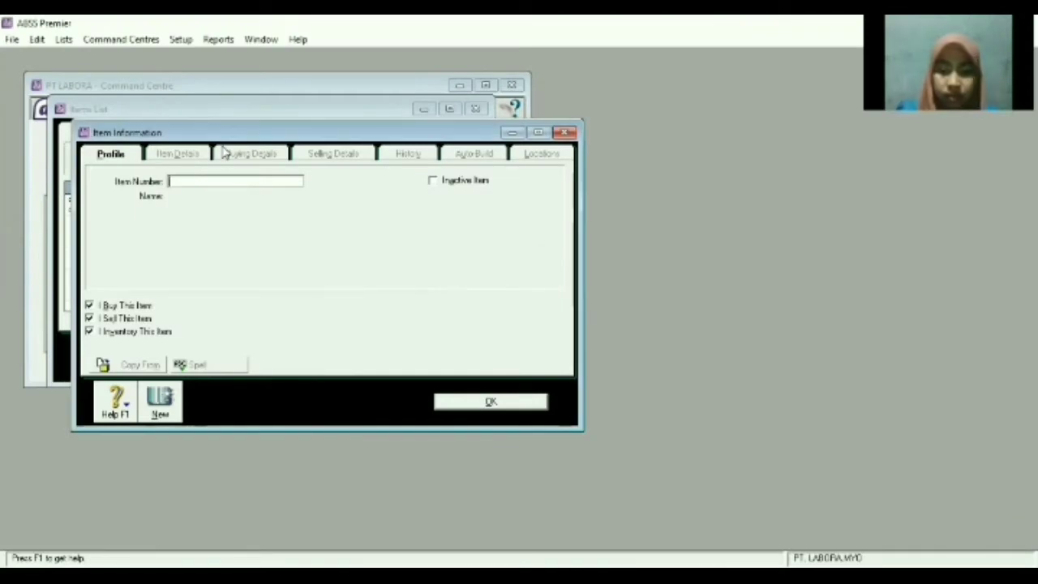
key("Tab")
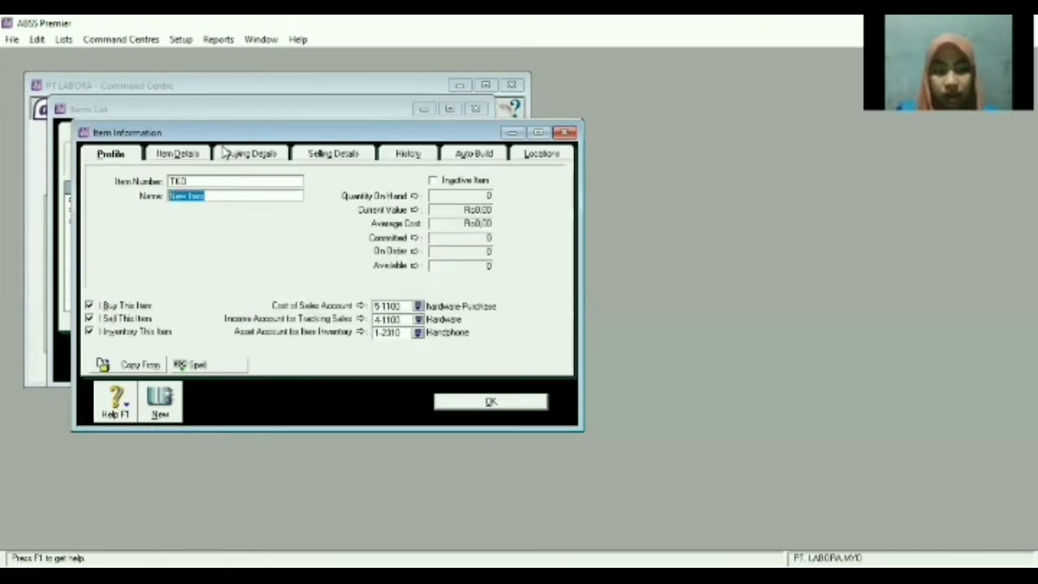
type("TELKOMSEL")
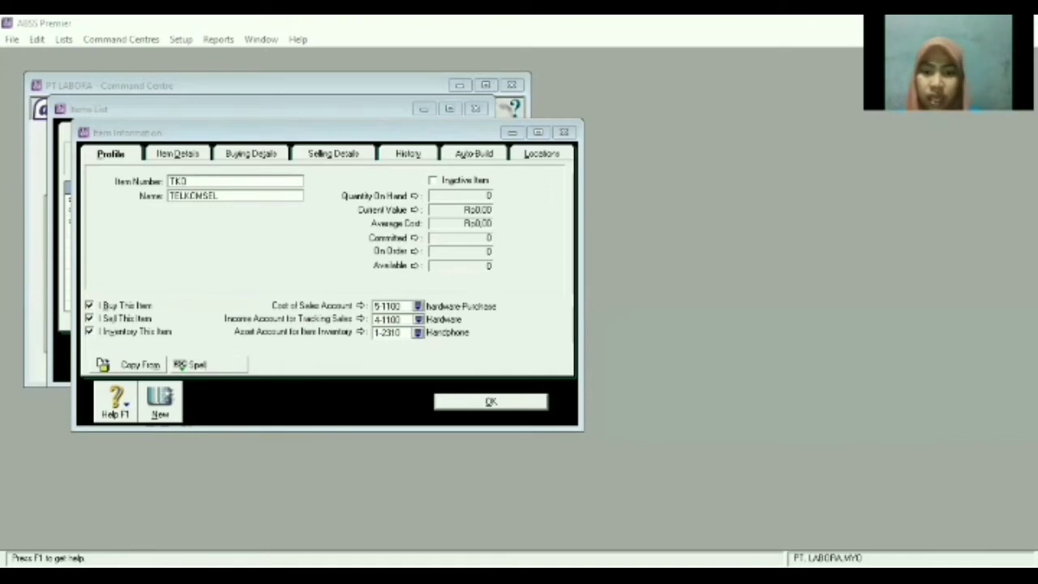
left_click(418, 332)
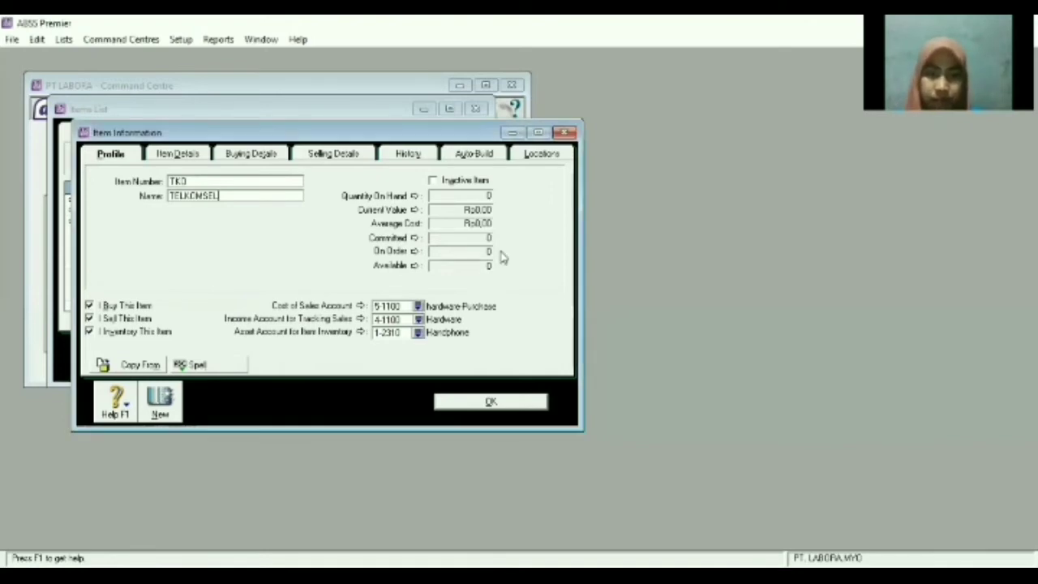
left_click(380, 268)
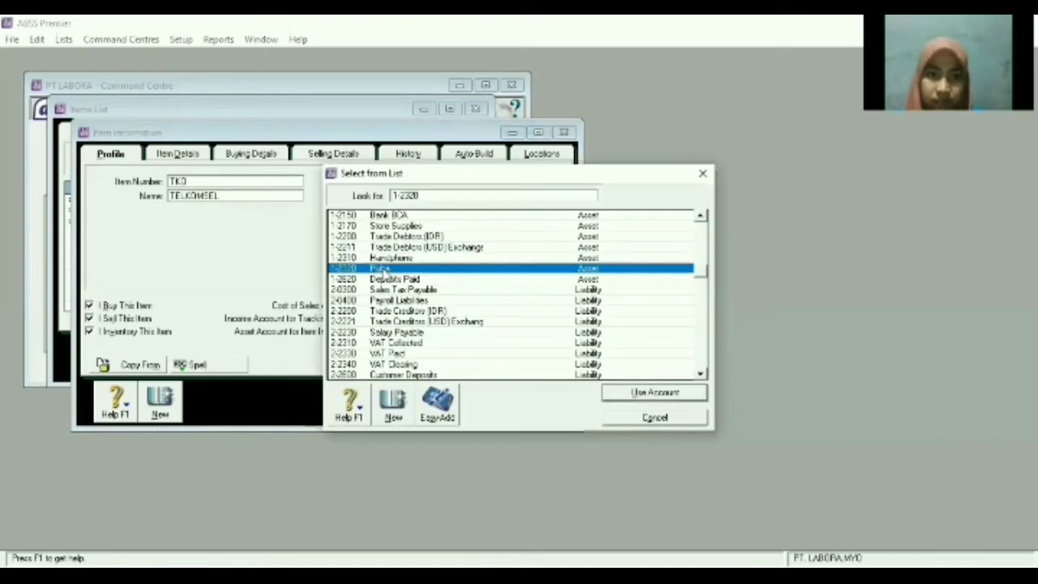
double_click(480, 268)
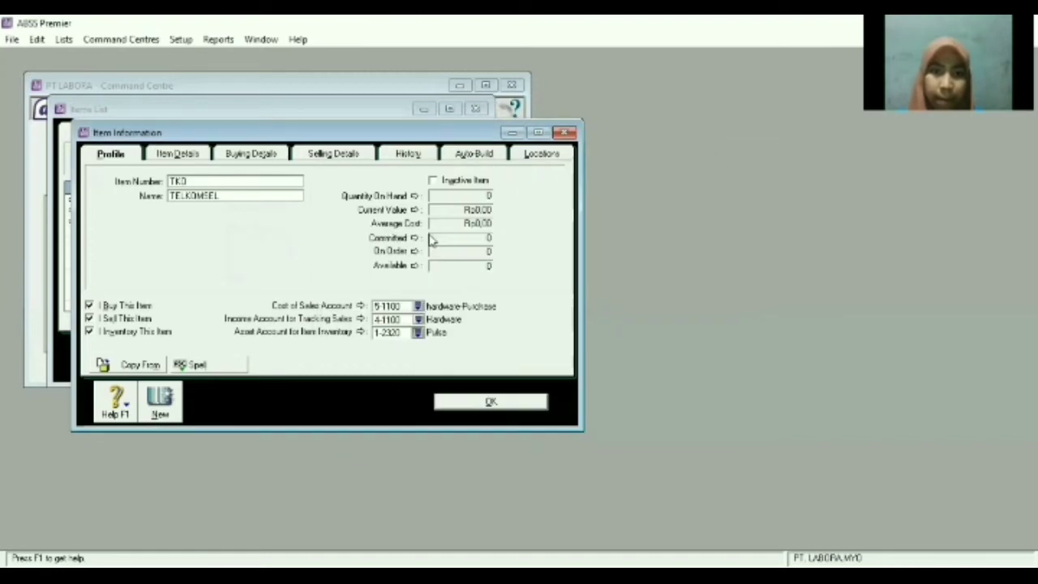
Set TELKOMSEL's base selling price to 500.000.
left_click(256, 153)
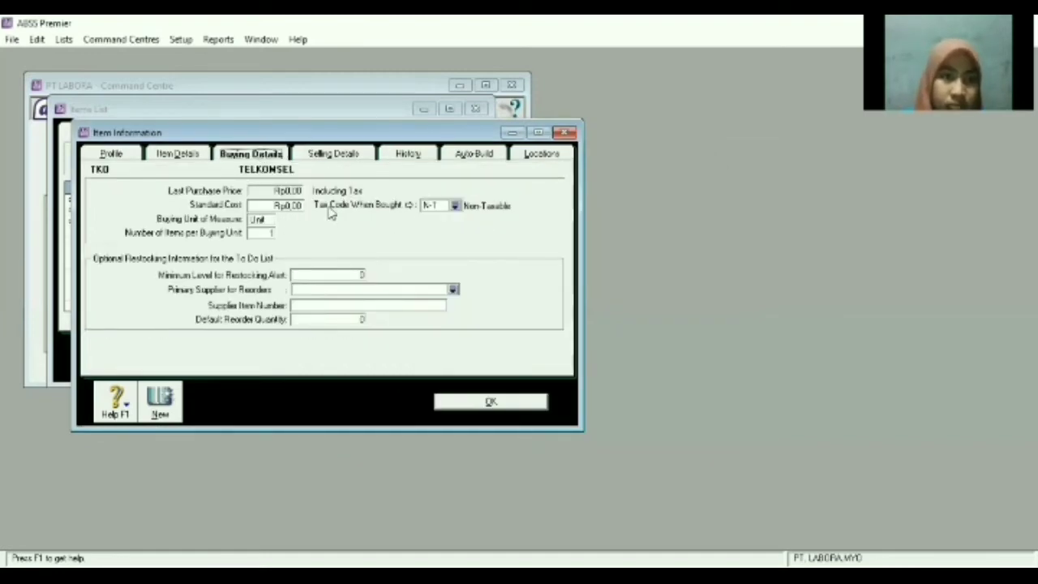
left_click(339, 153)
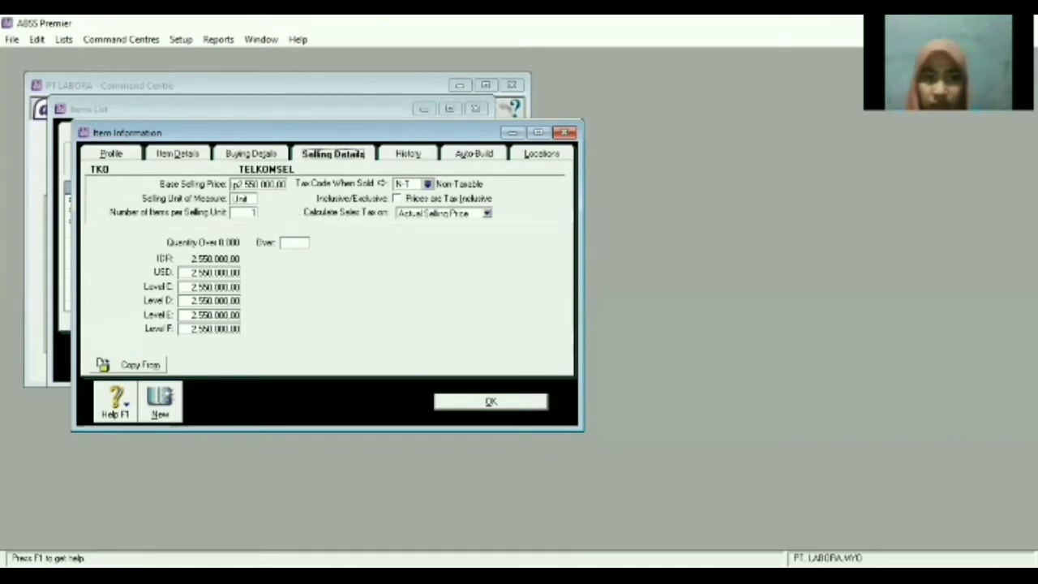
key("alt+Tab")
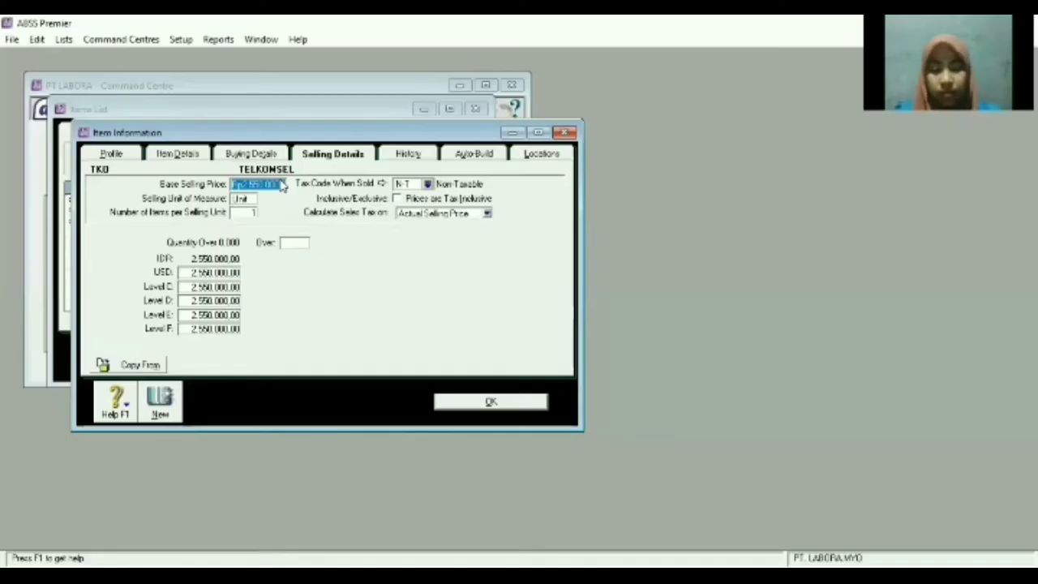
type("500.000")
key("Tab")
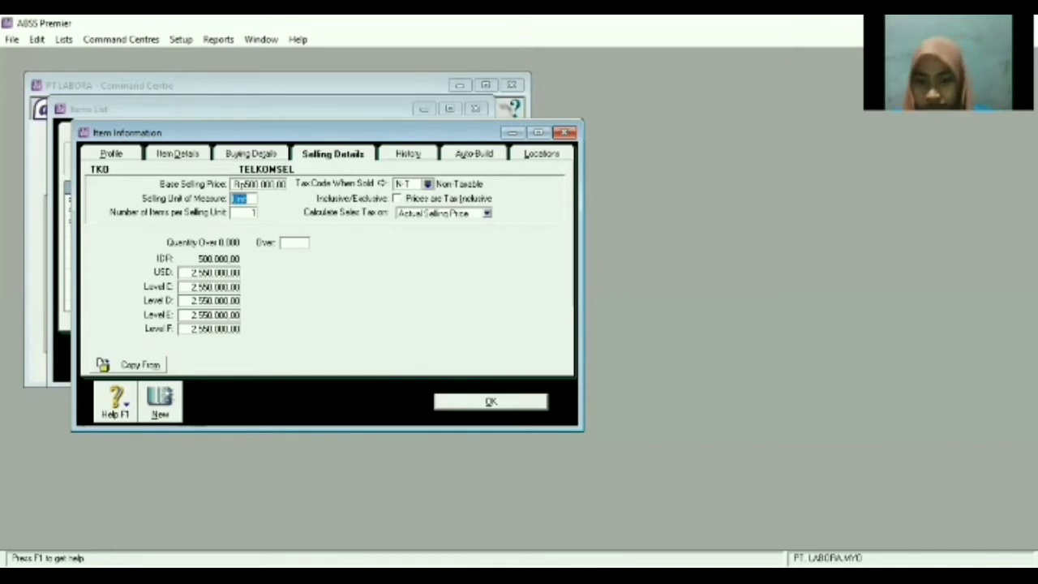
Set the USD price to 50, clear levels C–F to zero, and record the item.
key("alt+Tab")
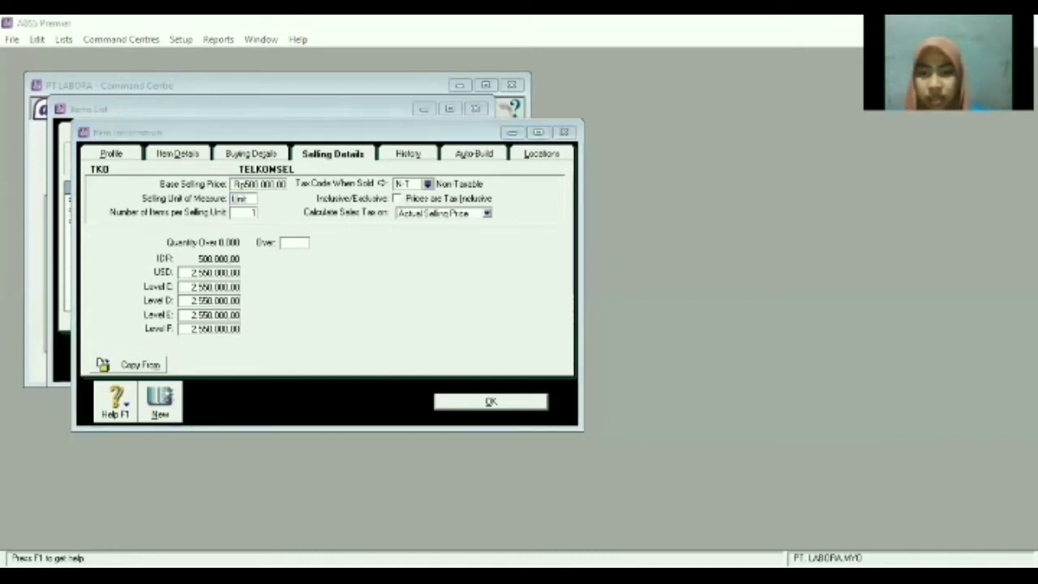
key("alt+Tab")
left_click(233, 273)
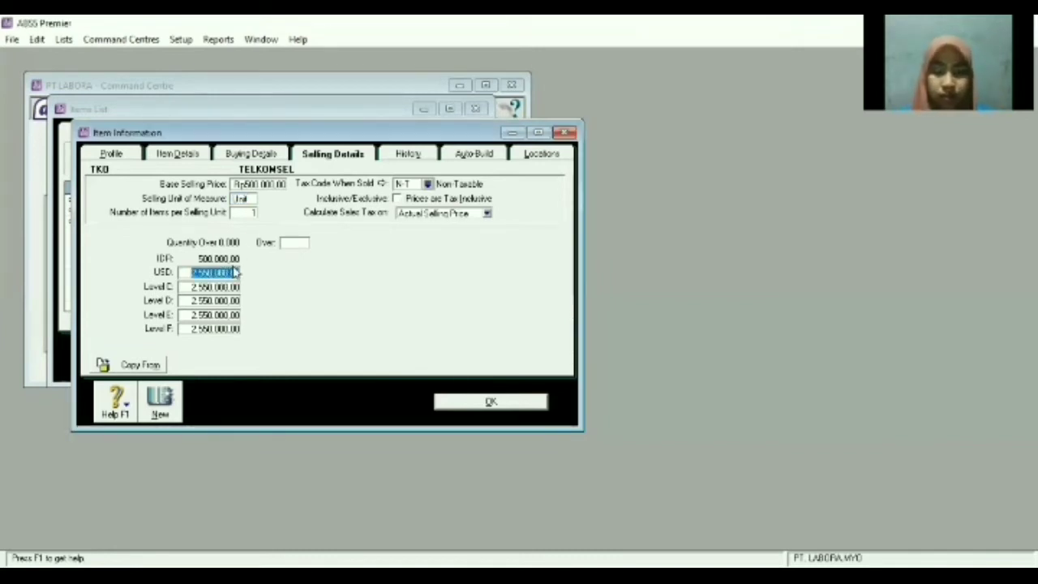
key("Delete")
type("50")
key("Tab")
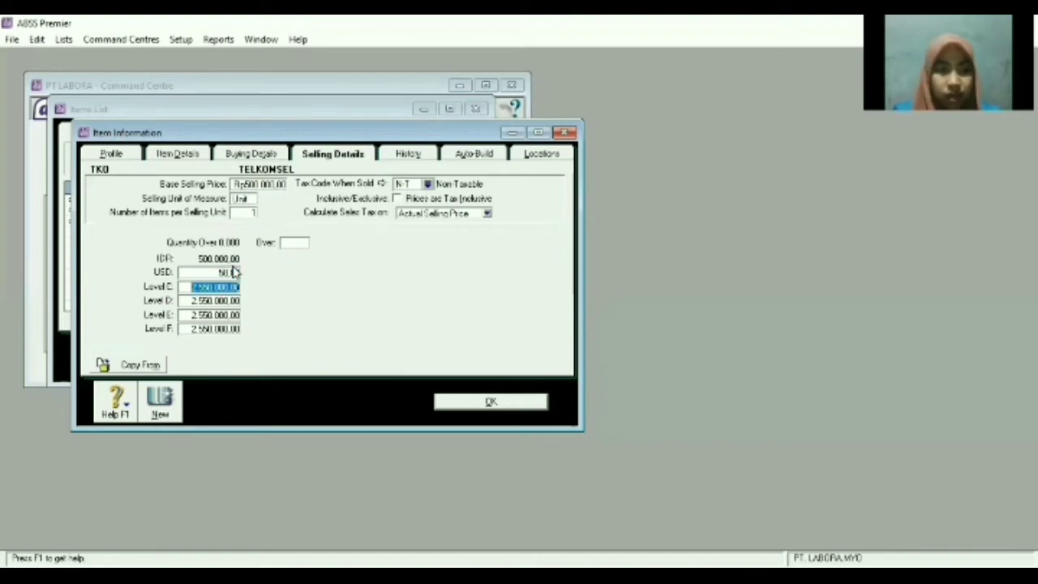
key("Delete")
key("Tab")
key("Delete")
key("Tab")
key("Delete")
key("Tab")
key("Delete")
key("Tab")
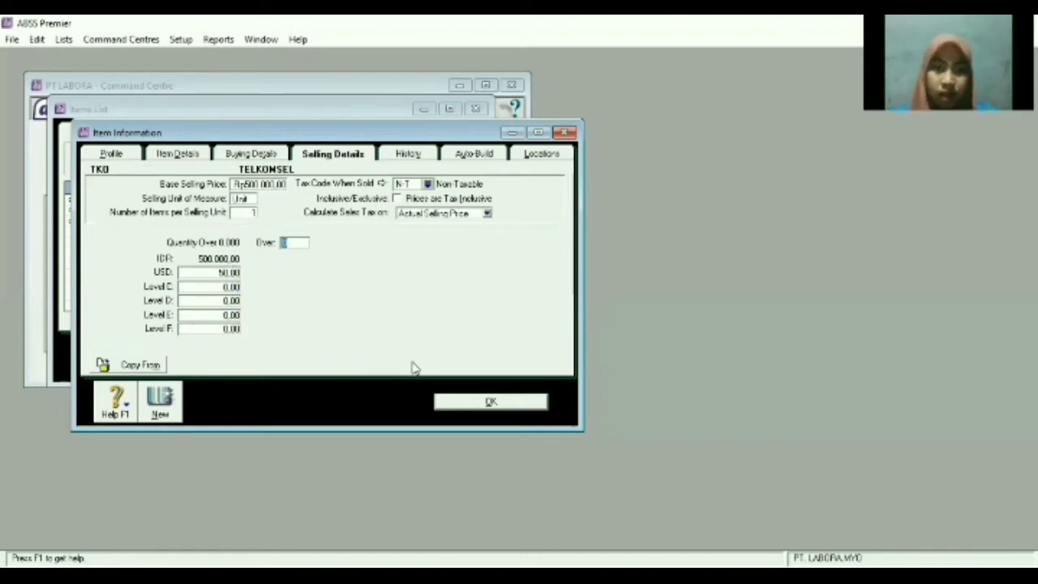
left_click(159, 400)
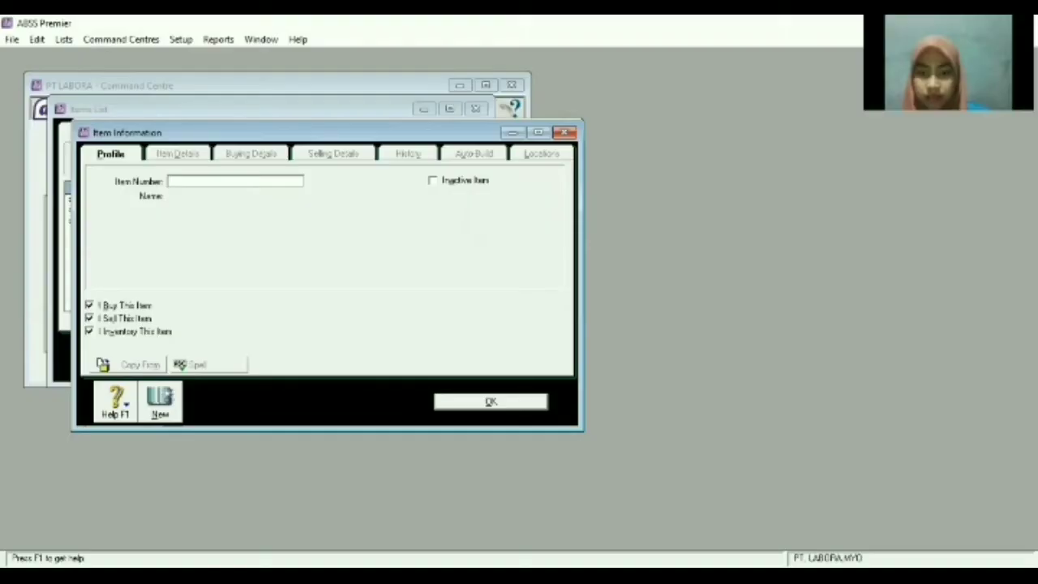
Enter a new item with number IDS and name INDOSAT.
type("ID5")
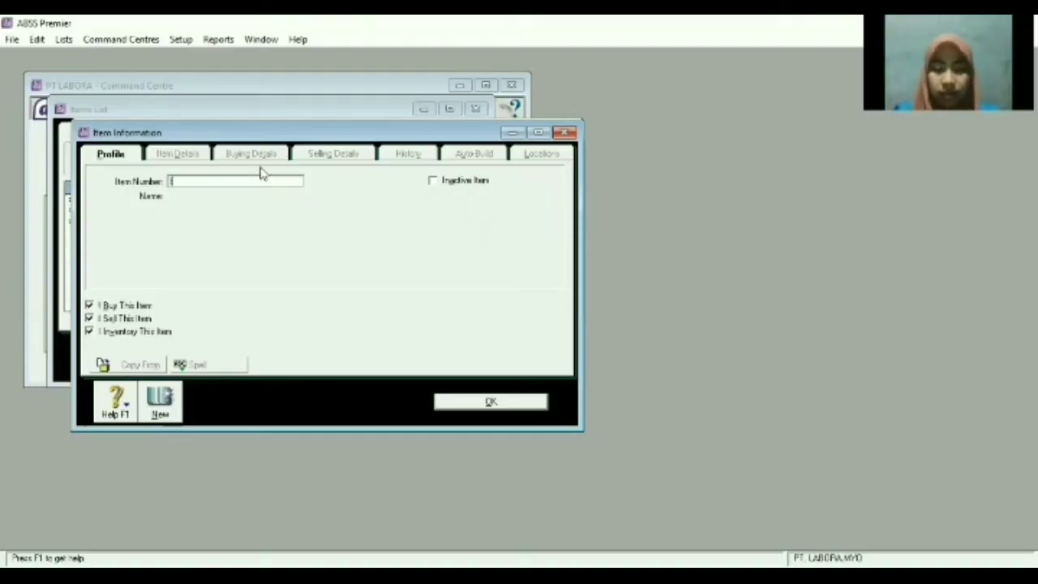
key("Tab")
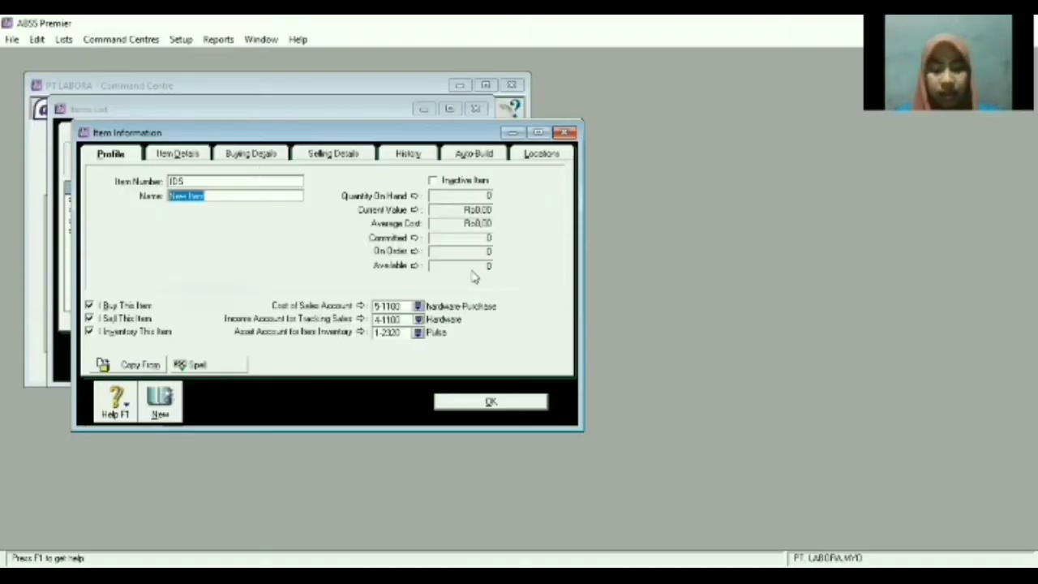
type("INDOSAT")
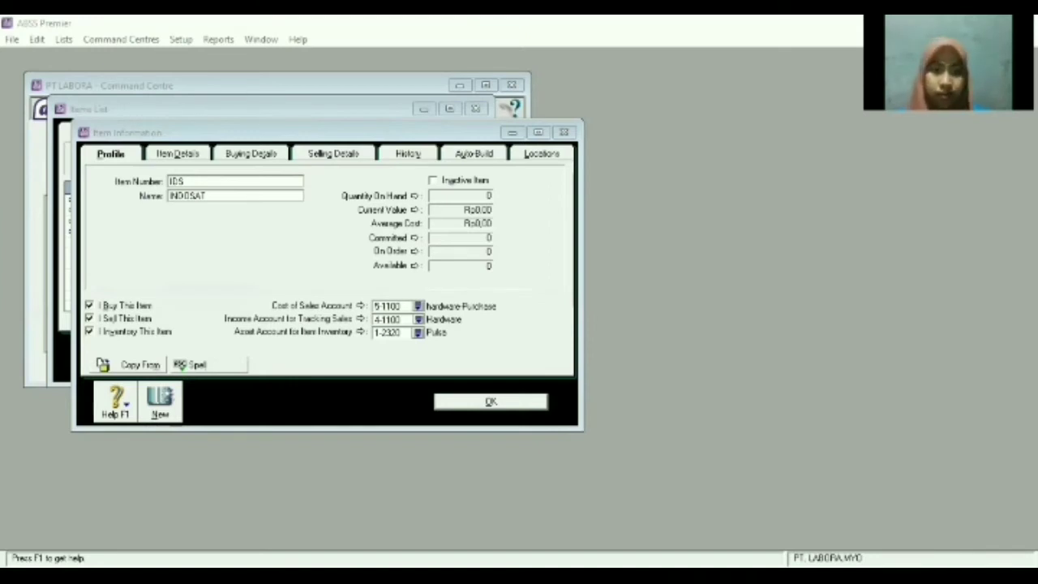
Set INDOSAT's base selling price to Rp350.000 and its USD price to 36.
left_click(283, 168)
left_click(274, 153)
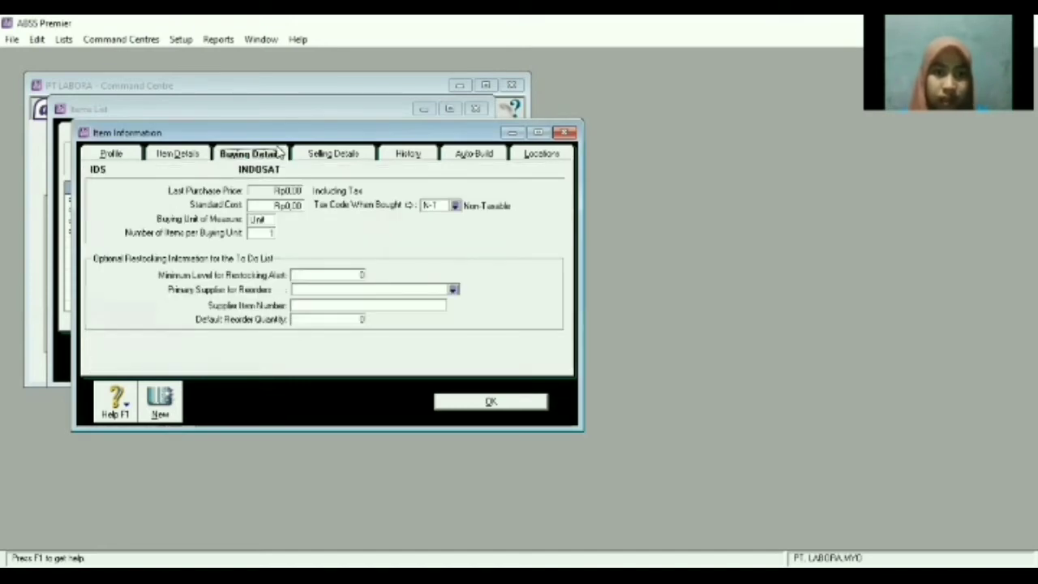
left_click(326, 156)
double_click(268, 186)
type("55")
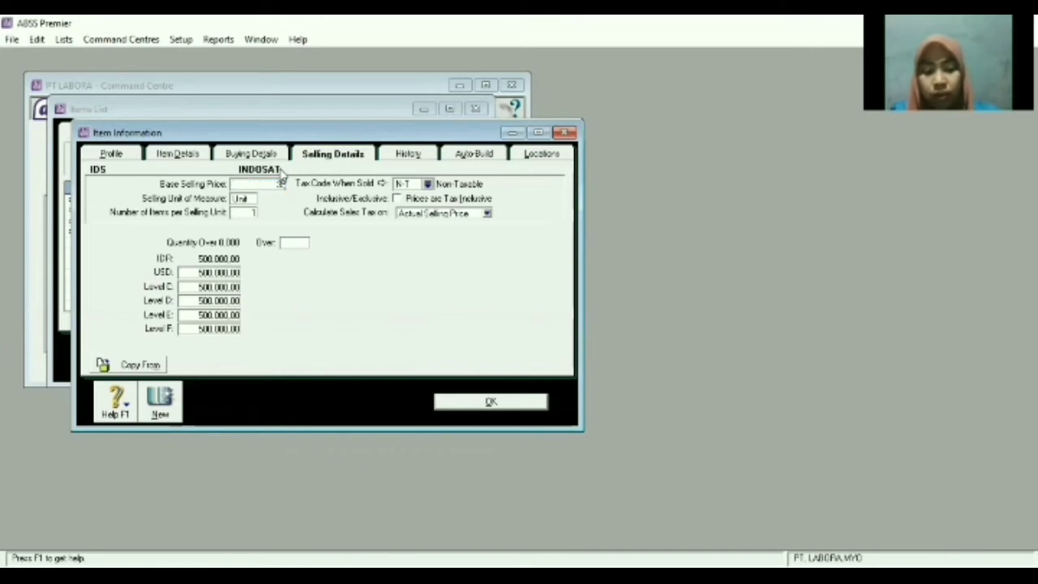
type("000")
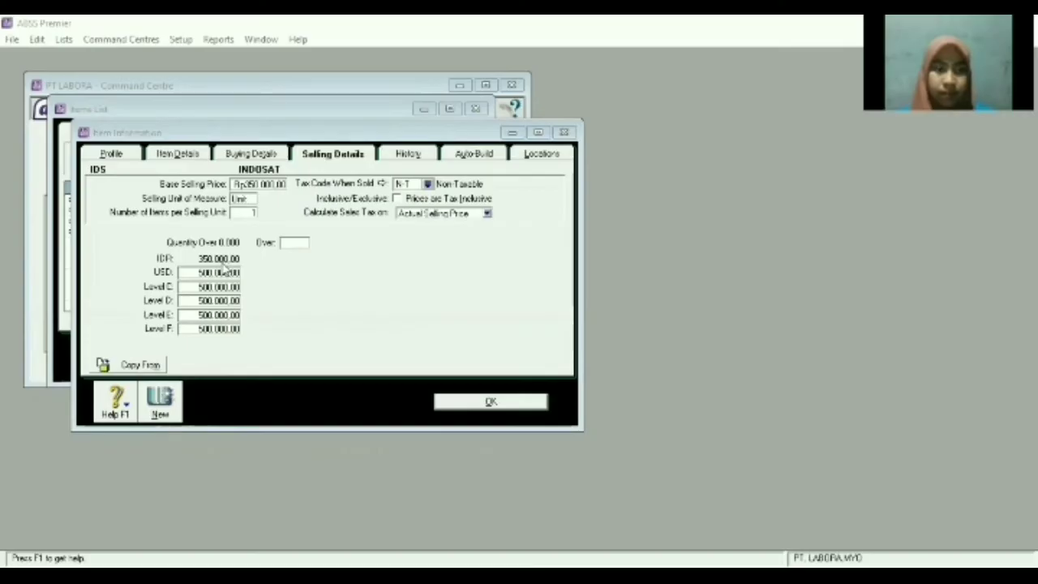
double_click(226, 272)
key("BackSpace")
type("30")
key("Tab")
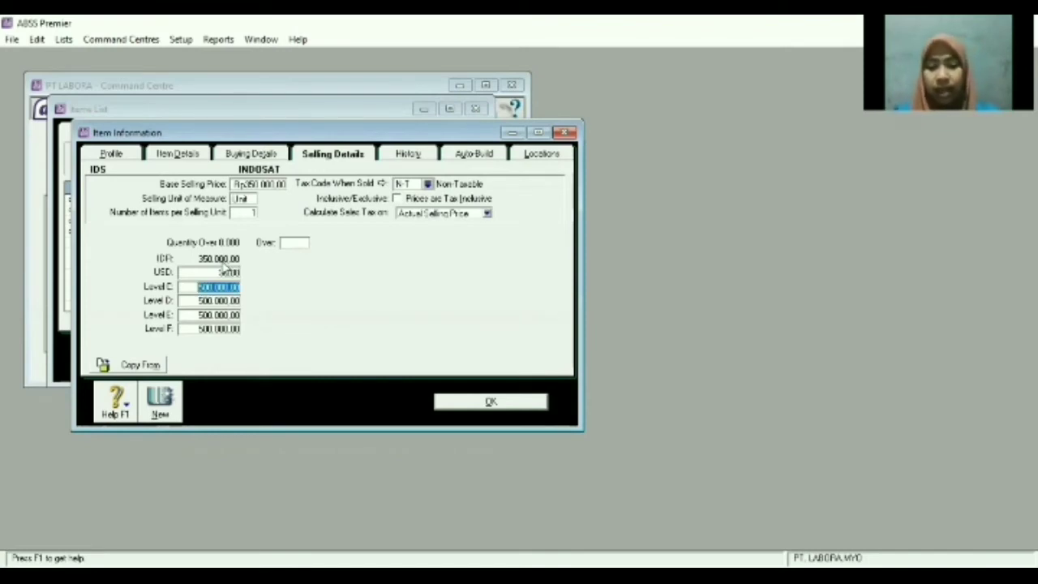
Zero the remaining price levels, save INDOSAT and close the Items List.
type("0")
key("Tab")
type("0")
key("Tab")
type("0")
key("Tab")
type("0")
key("Tab")
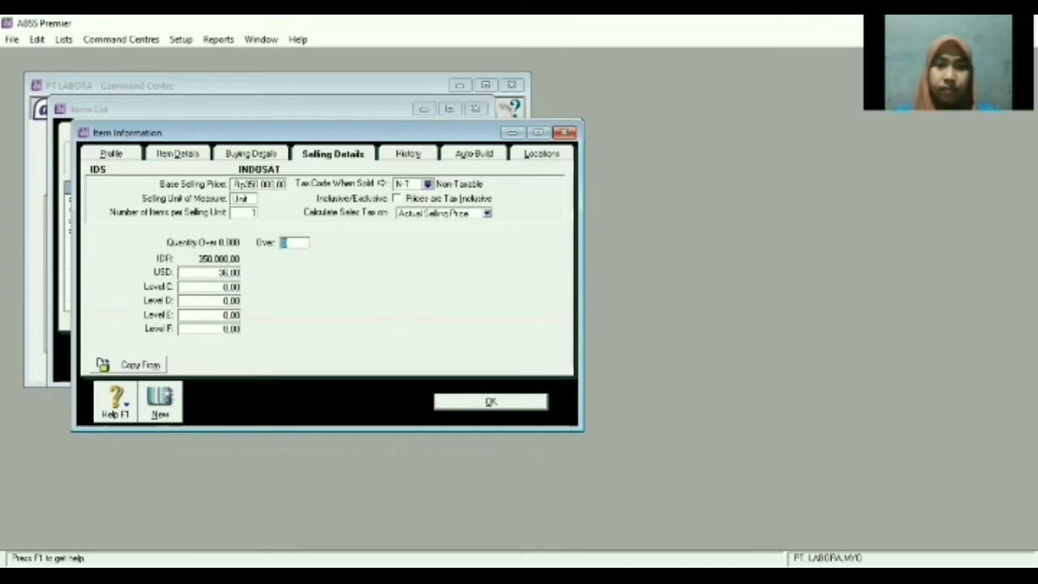
left_click(490, 403)
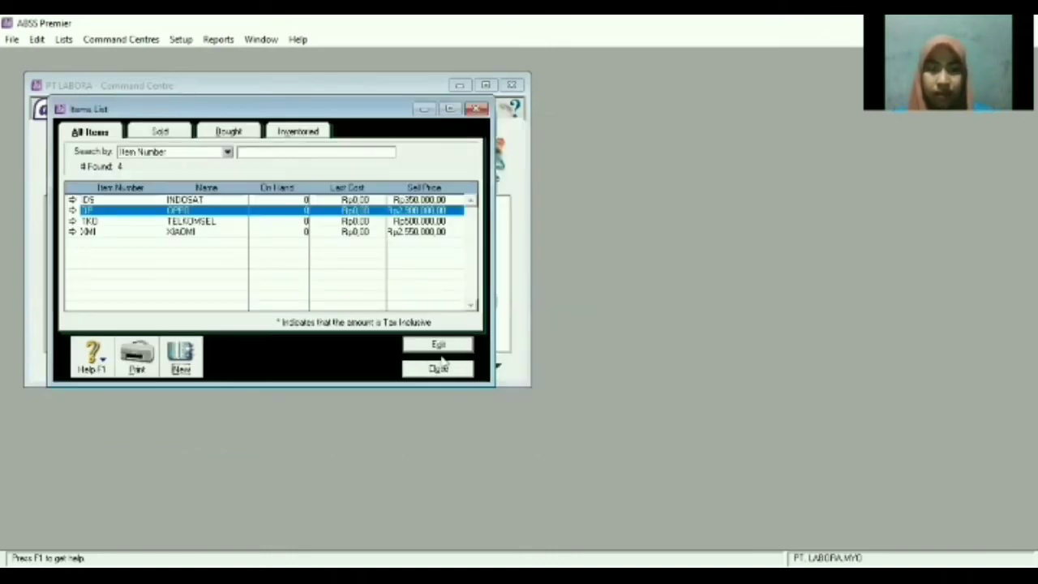
left_click(438, 370)
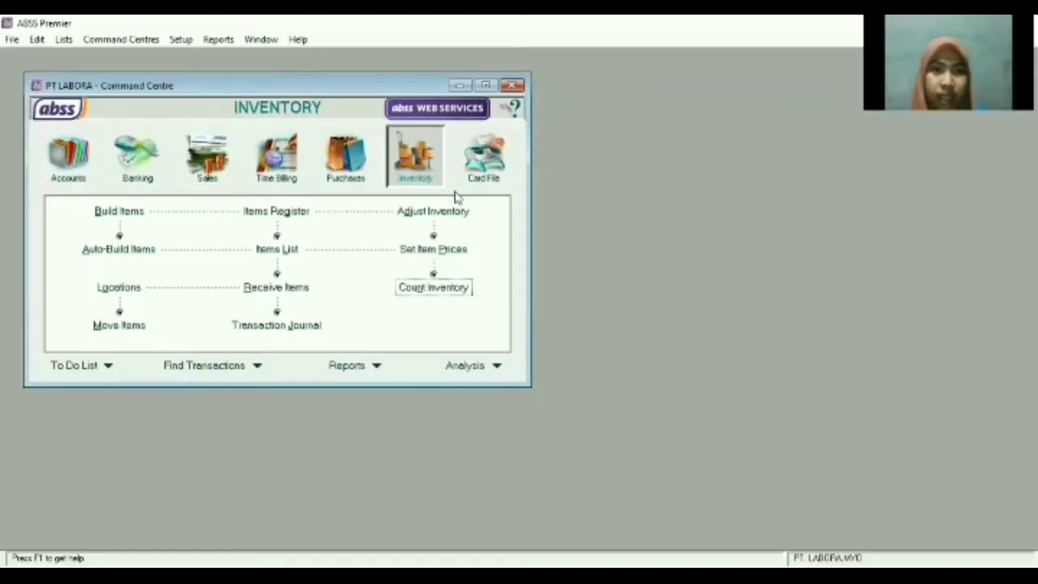
Record counted stock of INDOSAT 5, OPPO 10, TELKOMSEL 5 and XIAOMI 10.
left_click(445, 290)
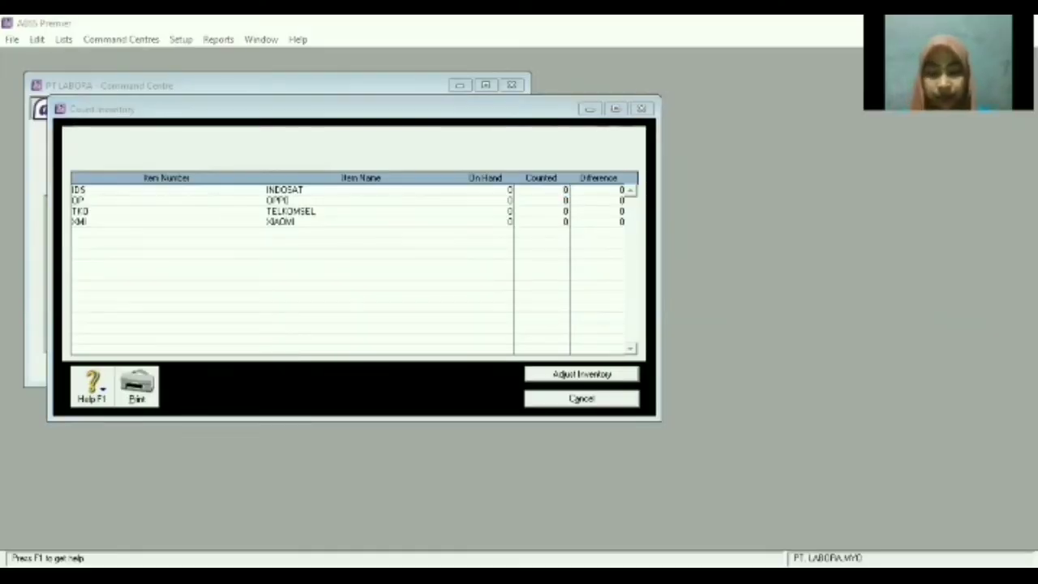
type("5")
key("Tab")
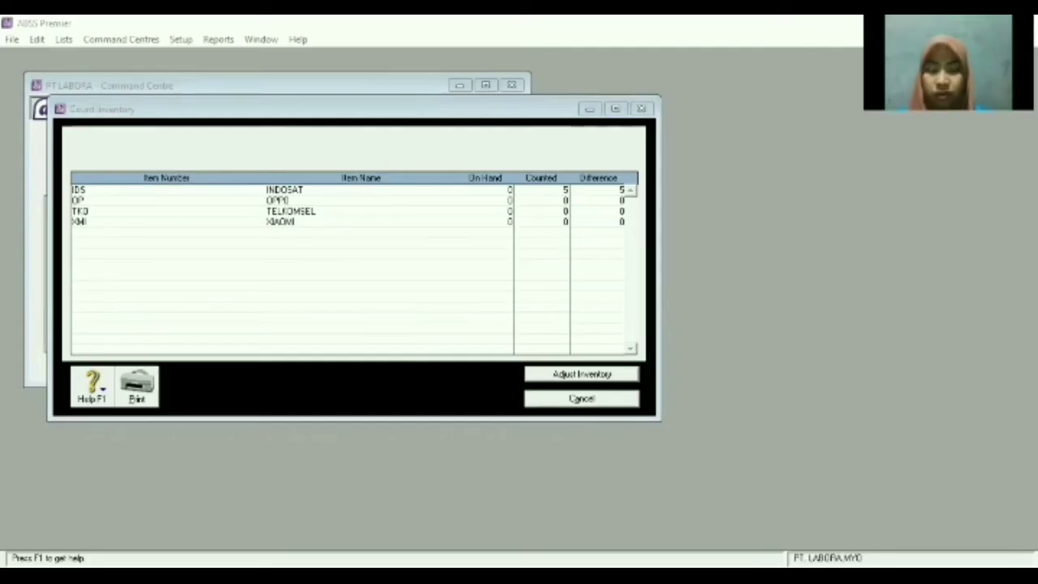
left_click(567, 271)
type("10")
key("Tab")
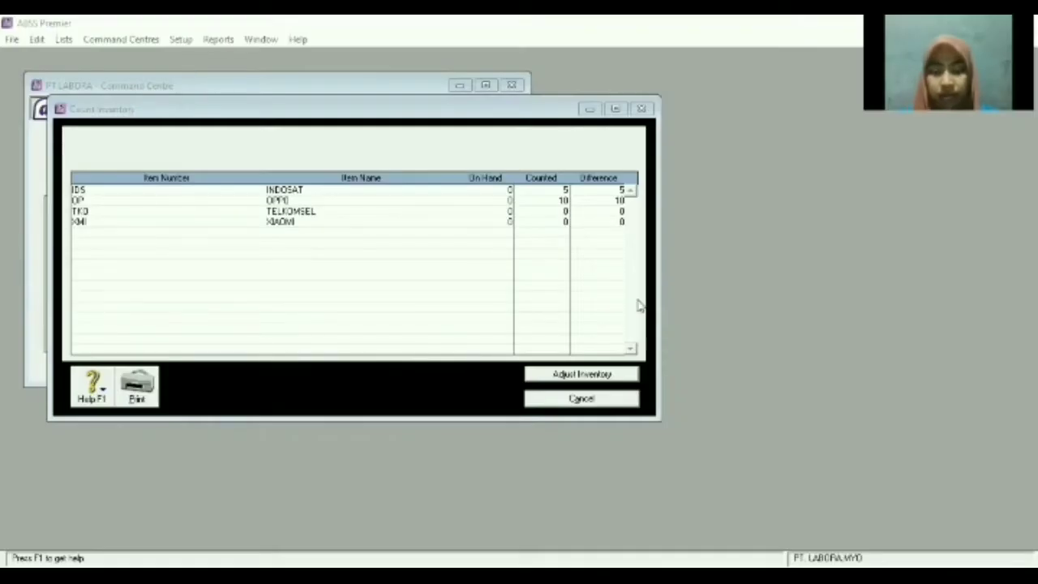
left_click(637, 304)
type("5")
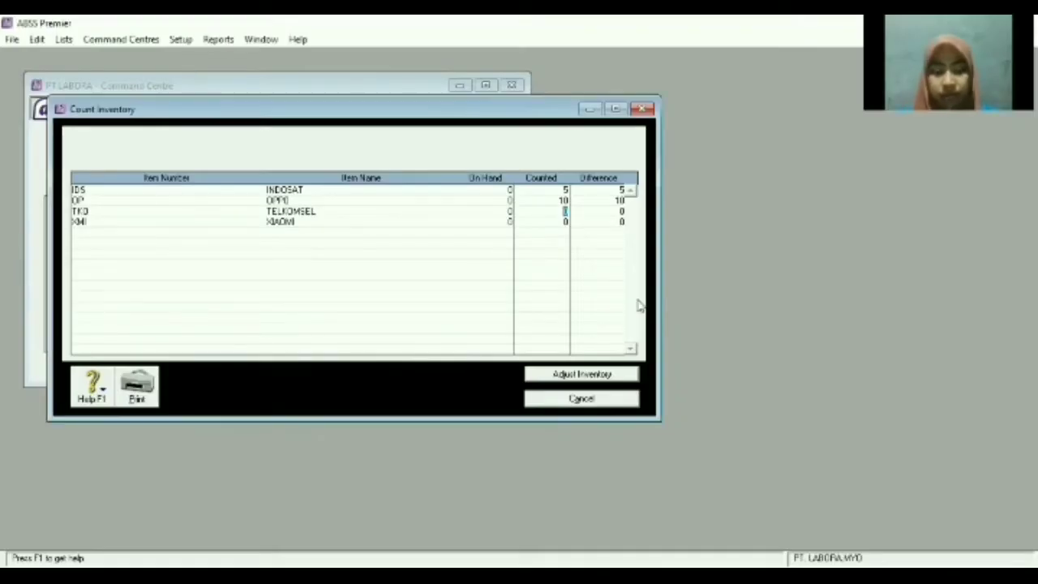
key("Tab")
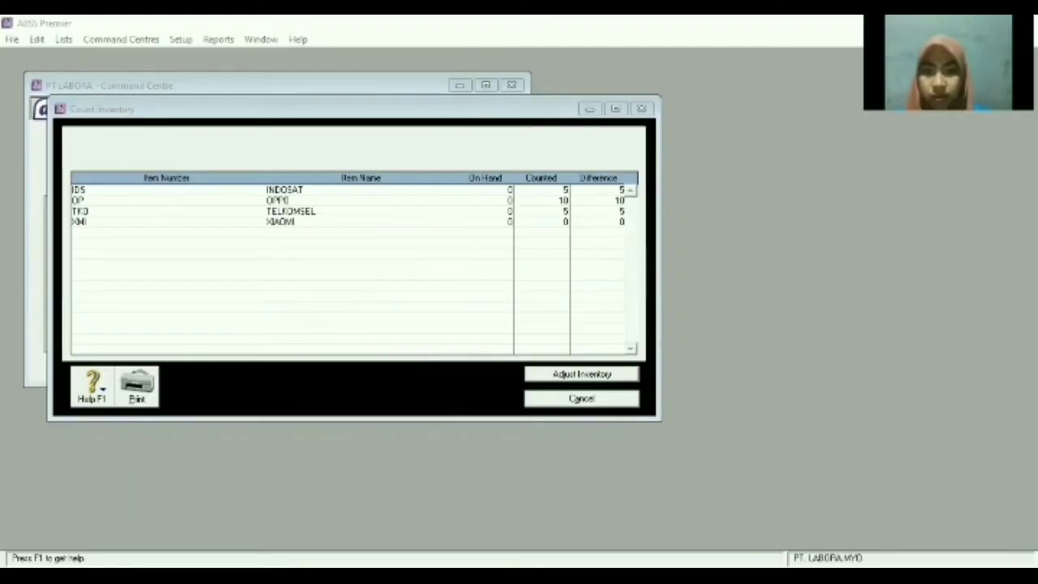
left_click(563, 223)
type("10")
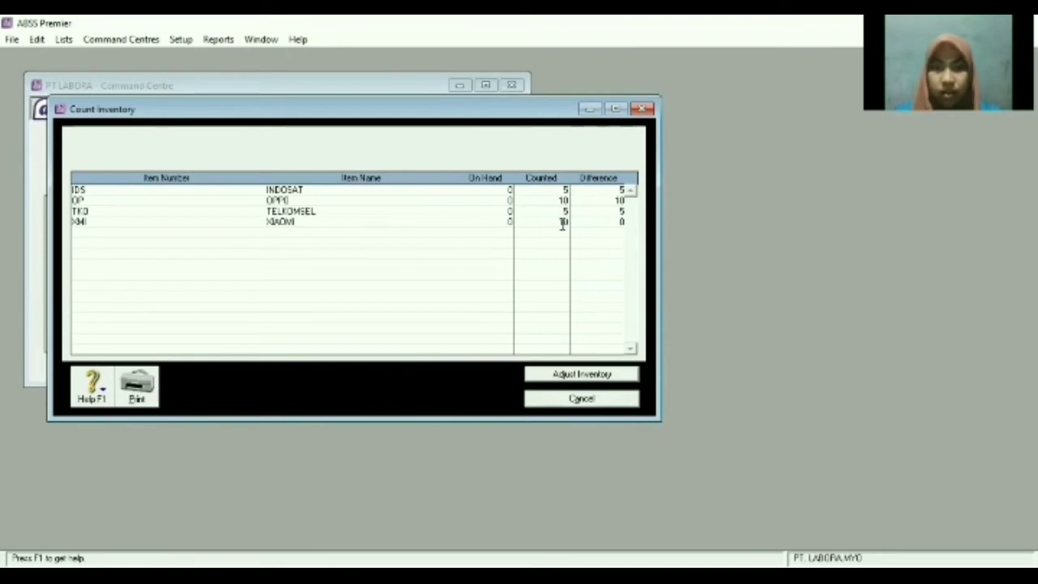
Turn the counts into an opening-balance inventory adjustment that adjusts asset account balances.
left_click(590, 380)
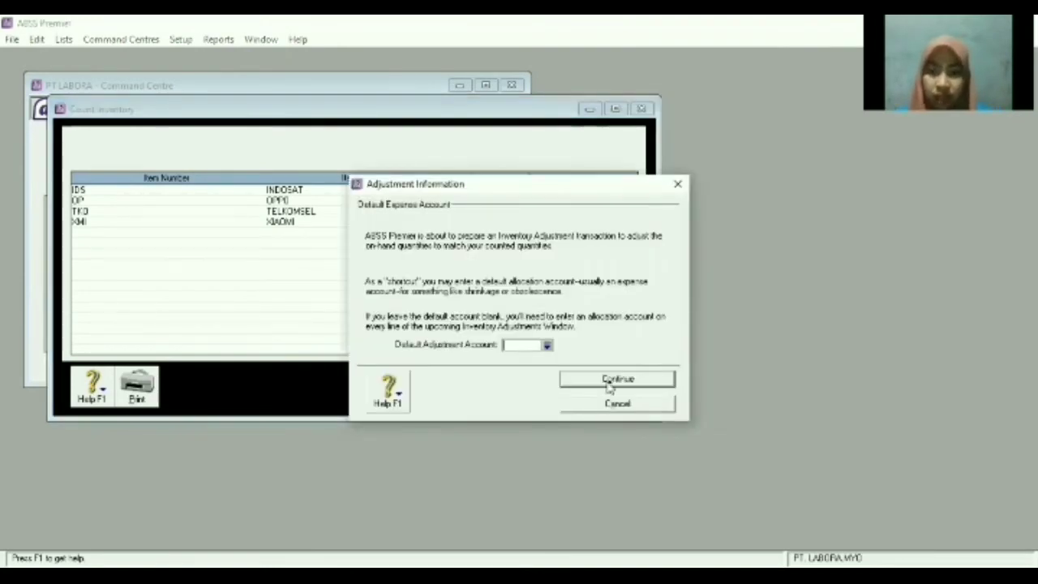
left_click(609, 381)
left_click(607, 381)
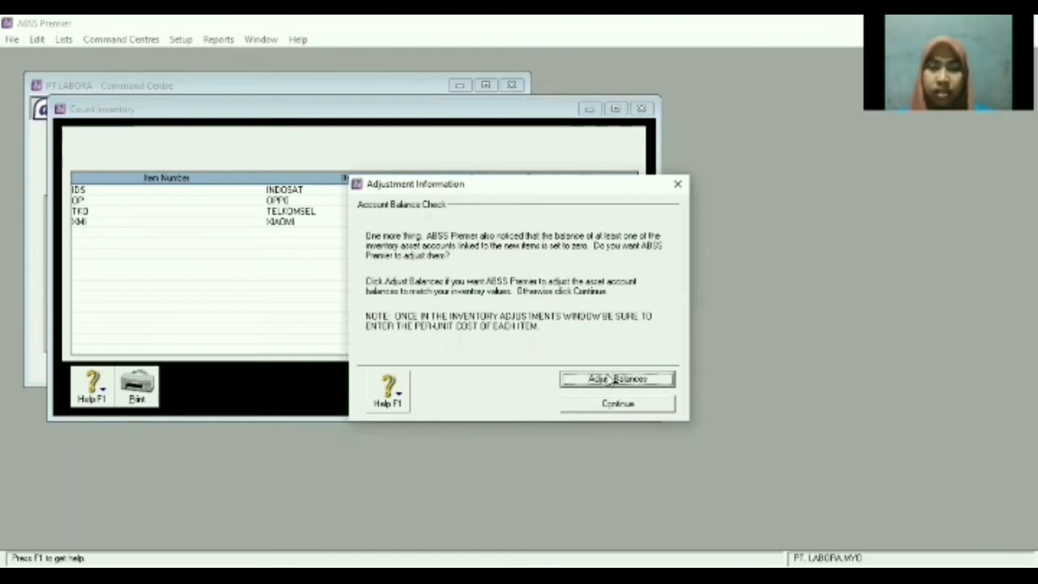
left_click(645, 386)
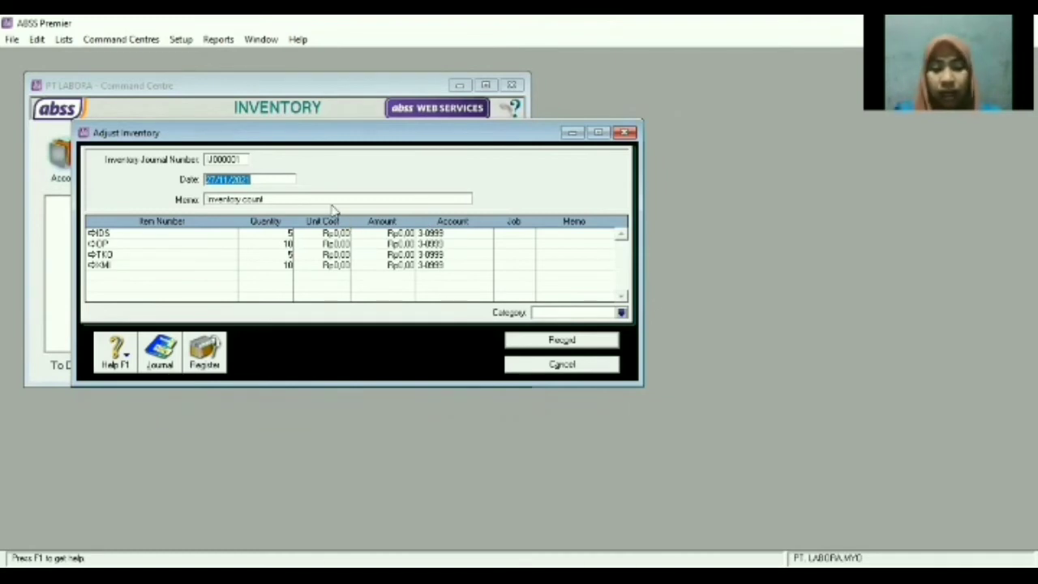
Enter INDOSAT's unit cost of Rp315.000 and begin OPPO's unit cost.
left_click(215, 178)
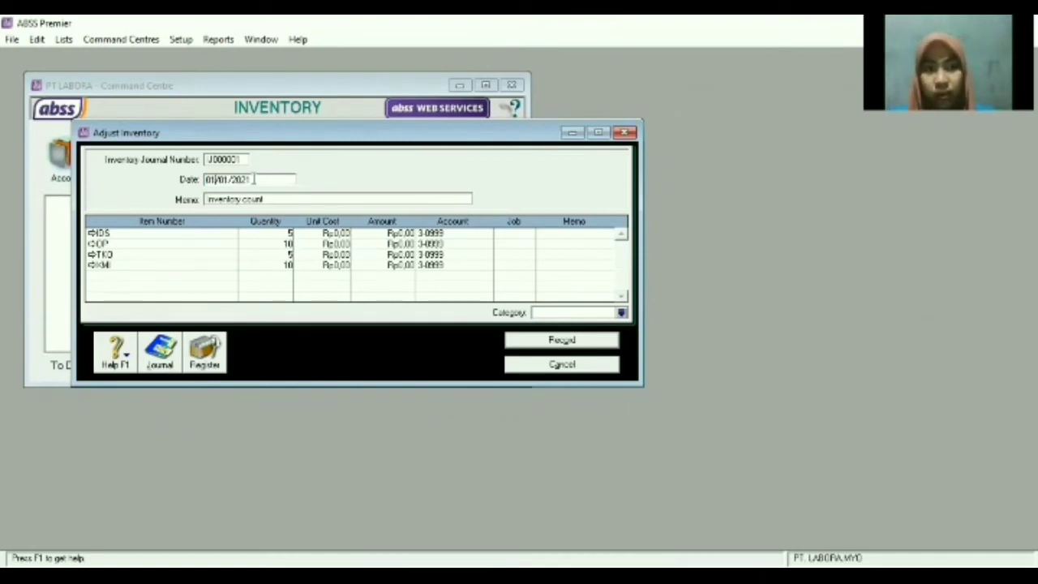
left_click(342, 235)
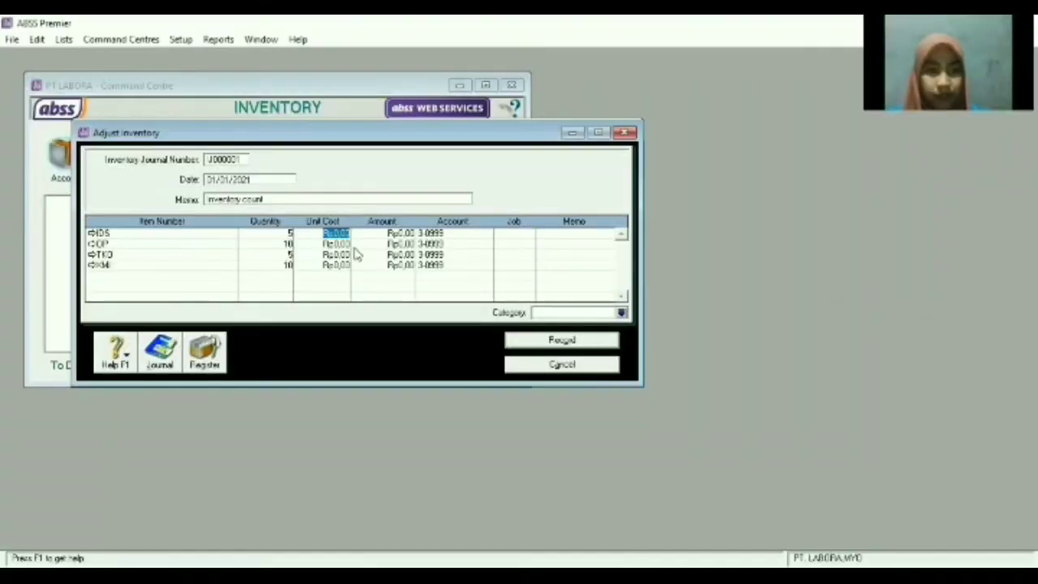
type("315.")
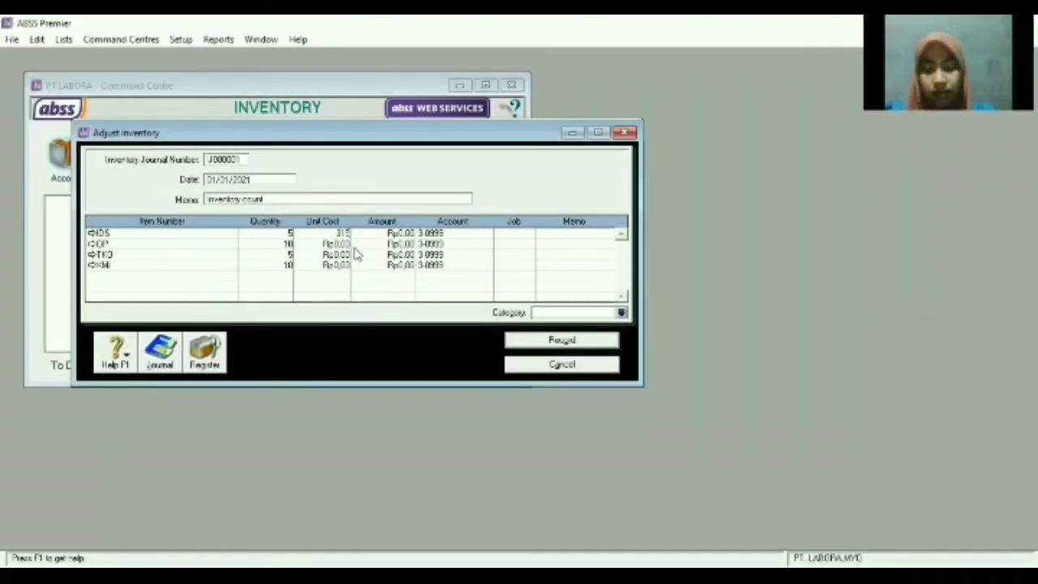
type("000")
key("Tab")
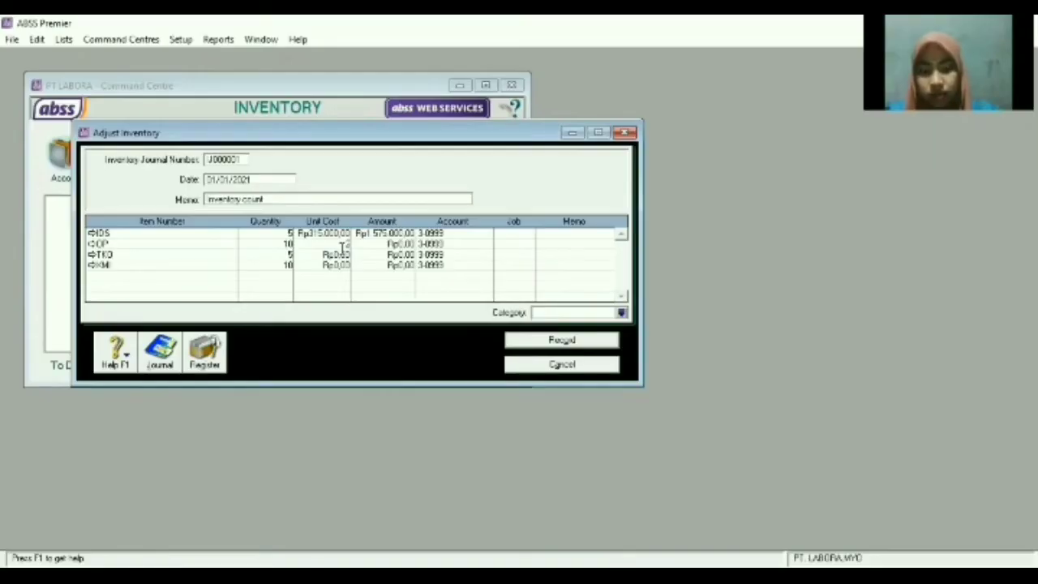
type("050000")
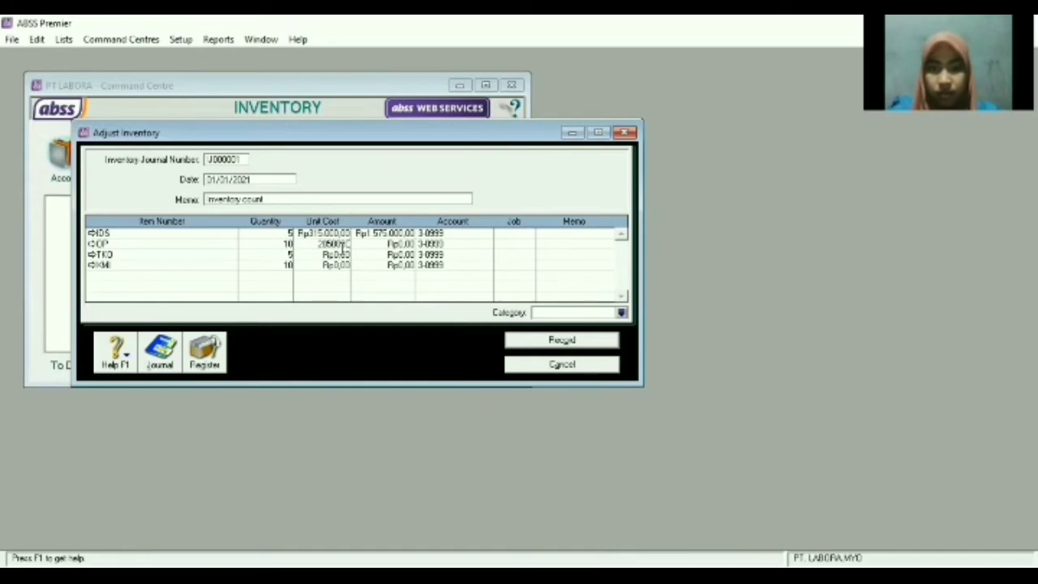
left_click(337, 255)
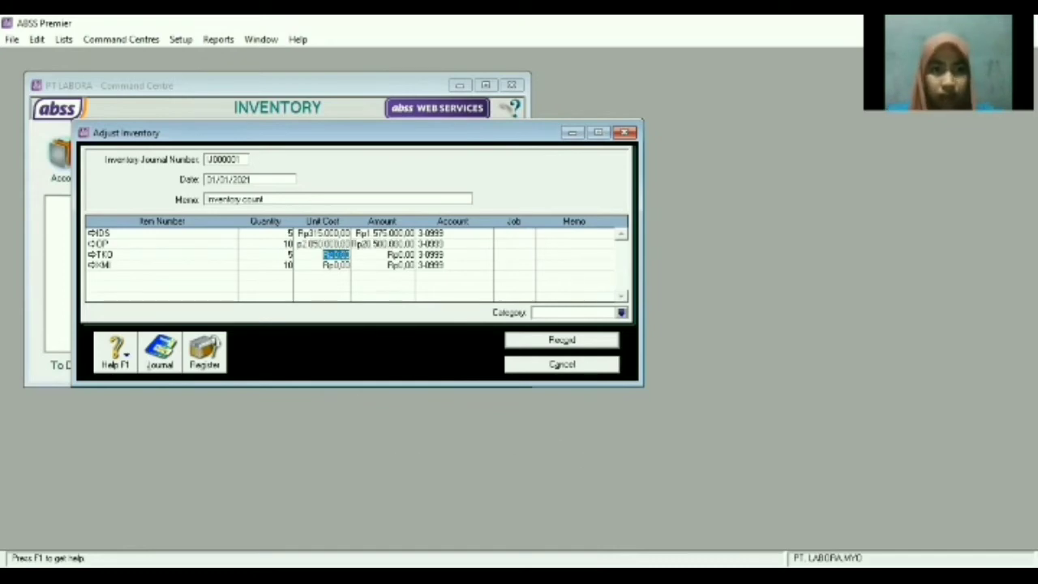
Enter unit costs OP Rp2.870.000, TKO Rp525.000 and KMI Rp2.350.000 from the reference slide.
key("alt+Tab")
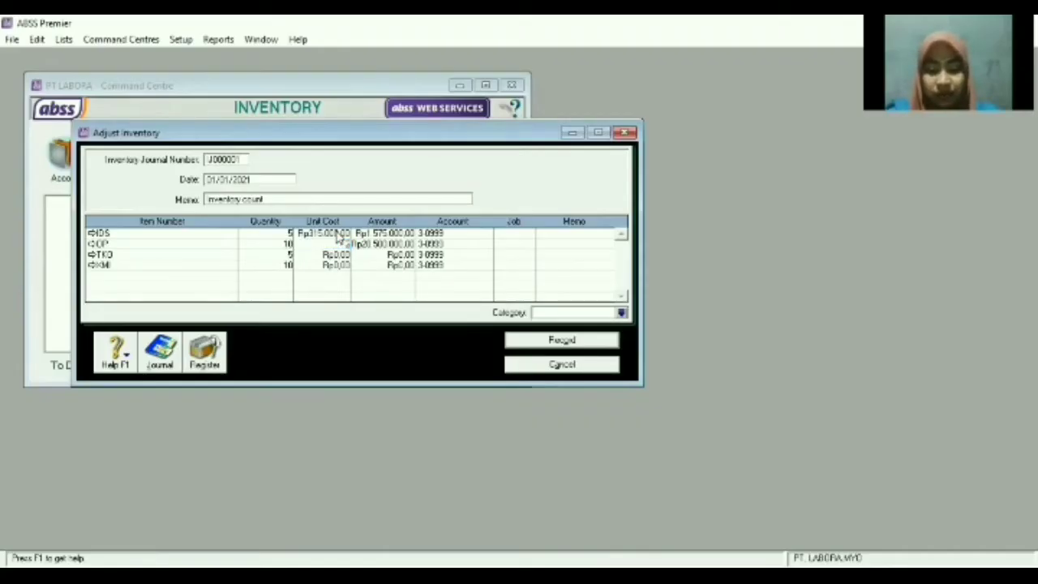
type("070000")
key("Return")
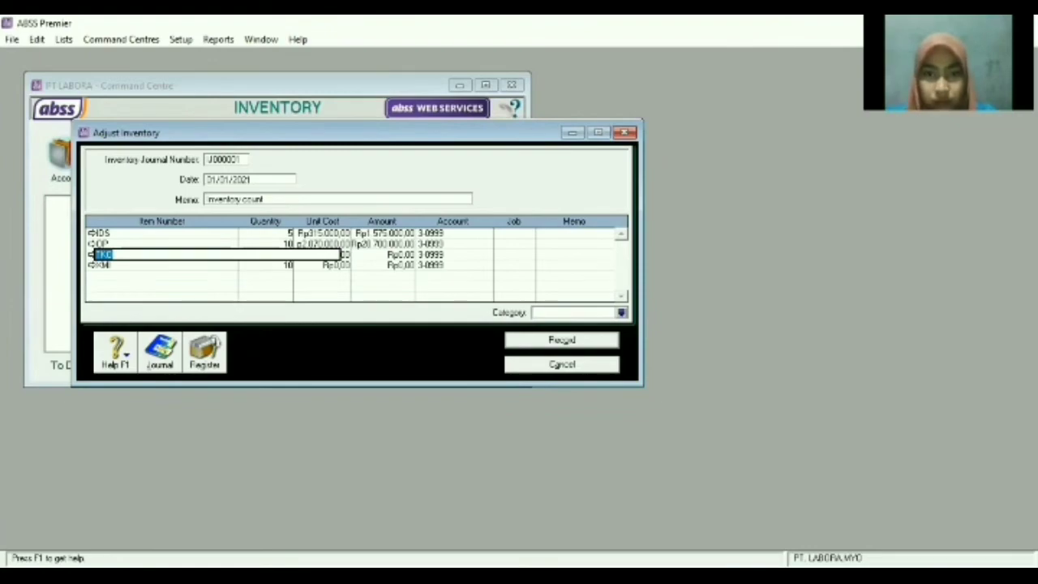
key("alt+Tab")
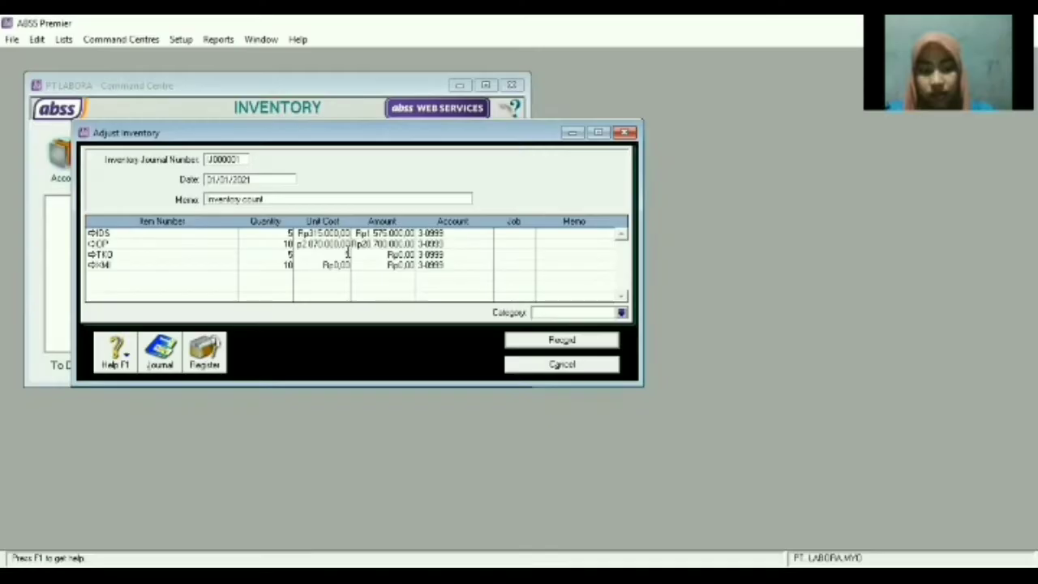
type("25000")
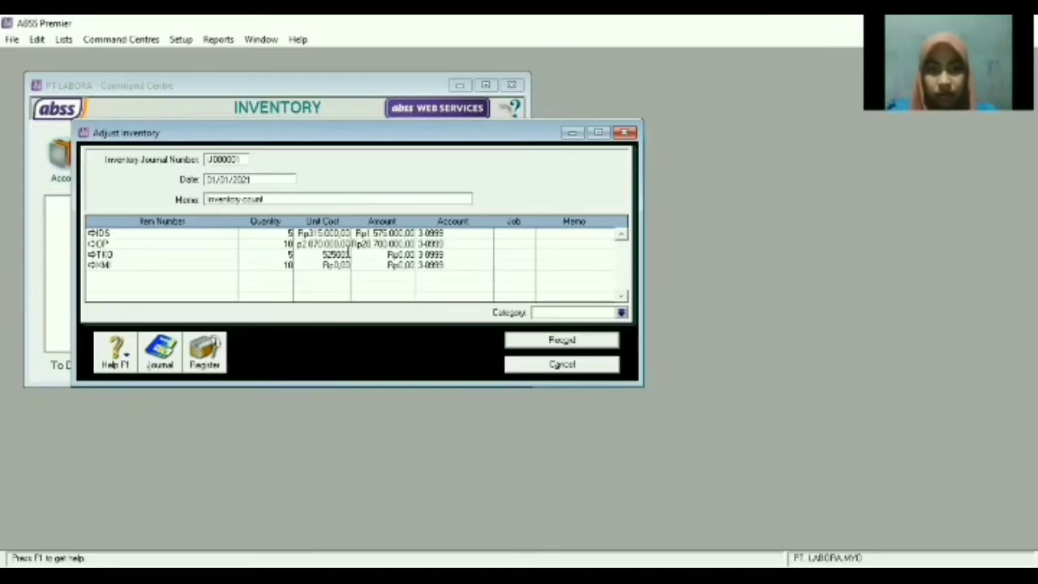
key("Down")
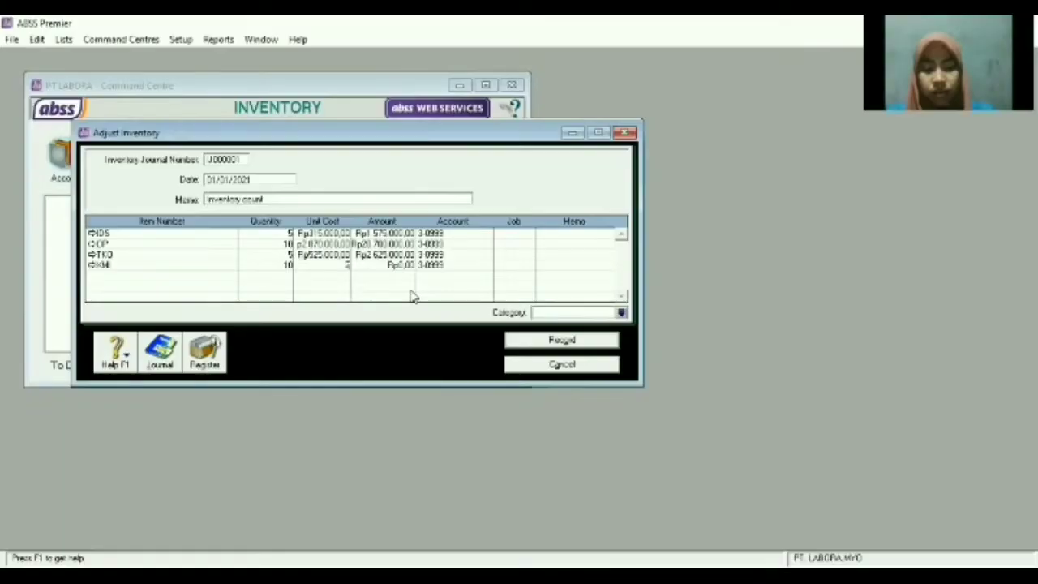
type("2350000")
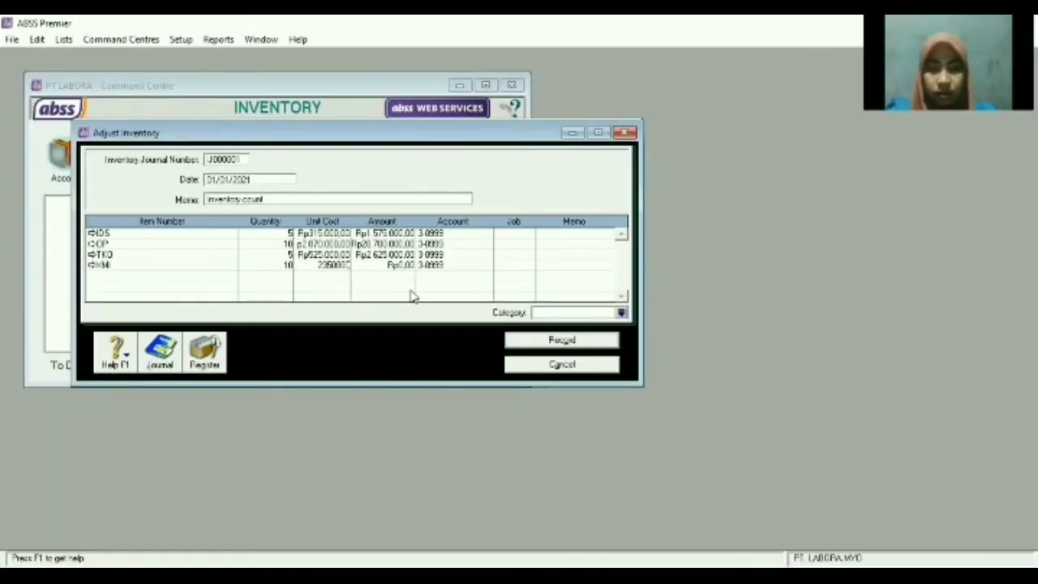
key("Return")
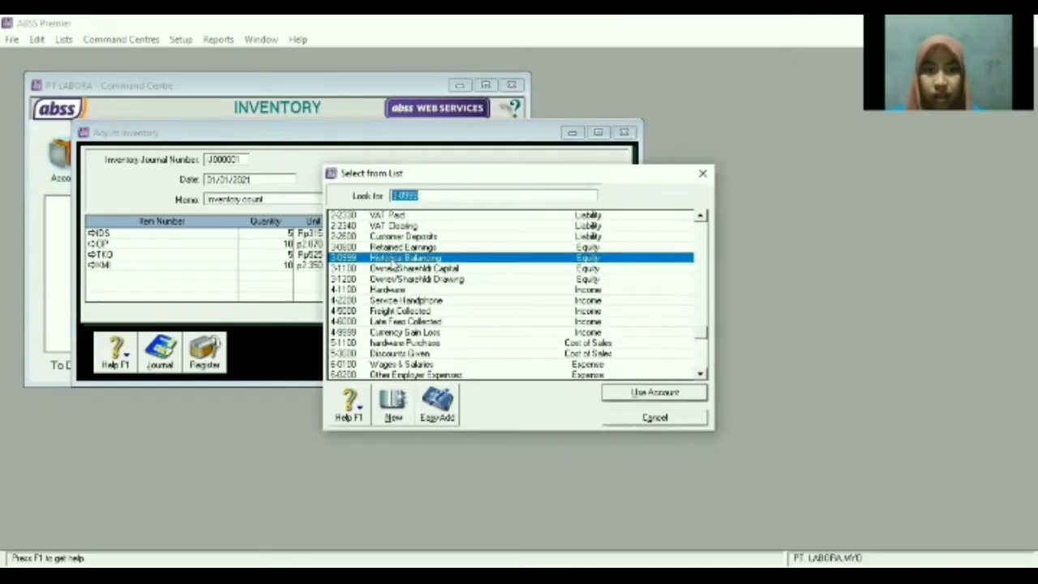
Assign account 1-2320 Pulsa to the IDS line and 1-2310 Handphone to the OP line.
scroll(361, 321, "up", 8)
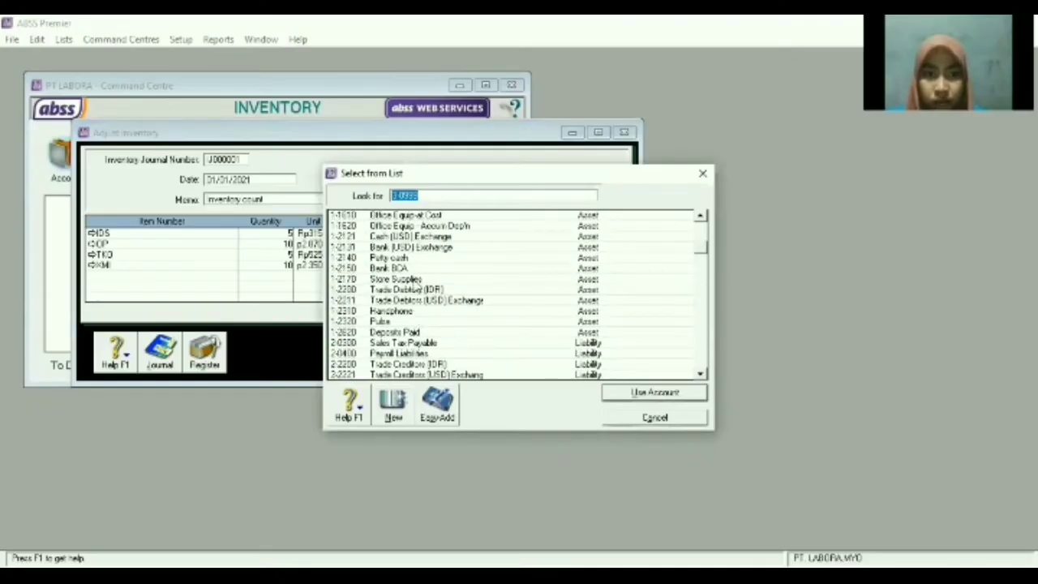
left_click(377, 322)
key("Return")
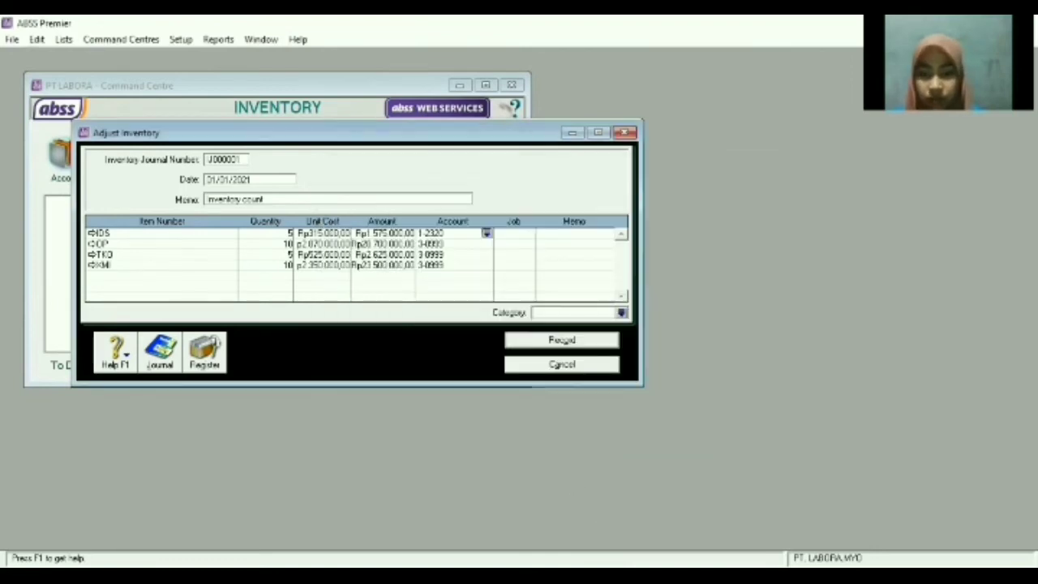
key("alt+Tab")
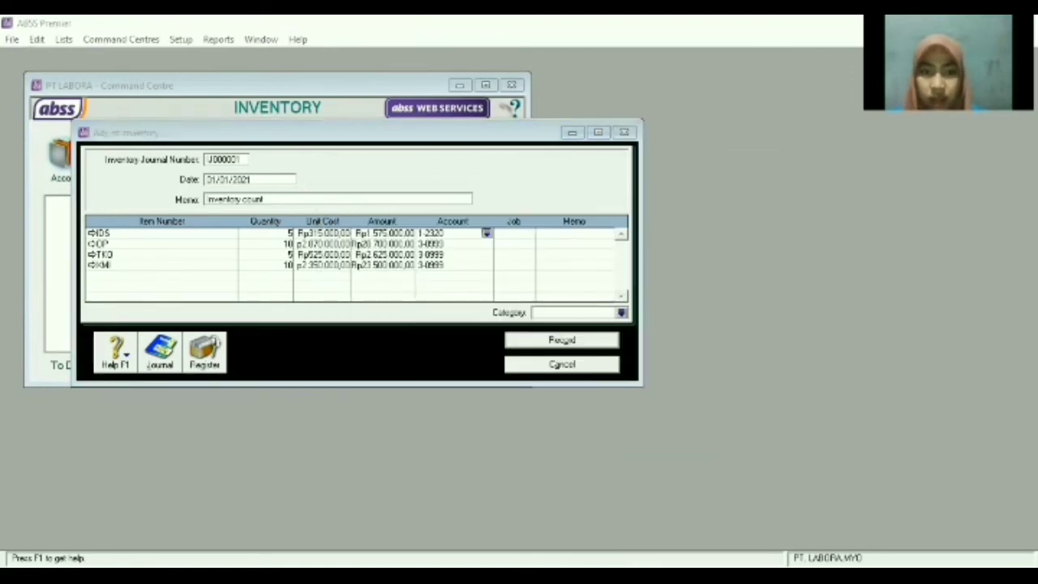
left_click(329, 294)
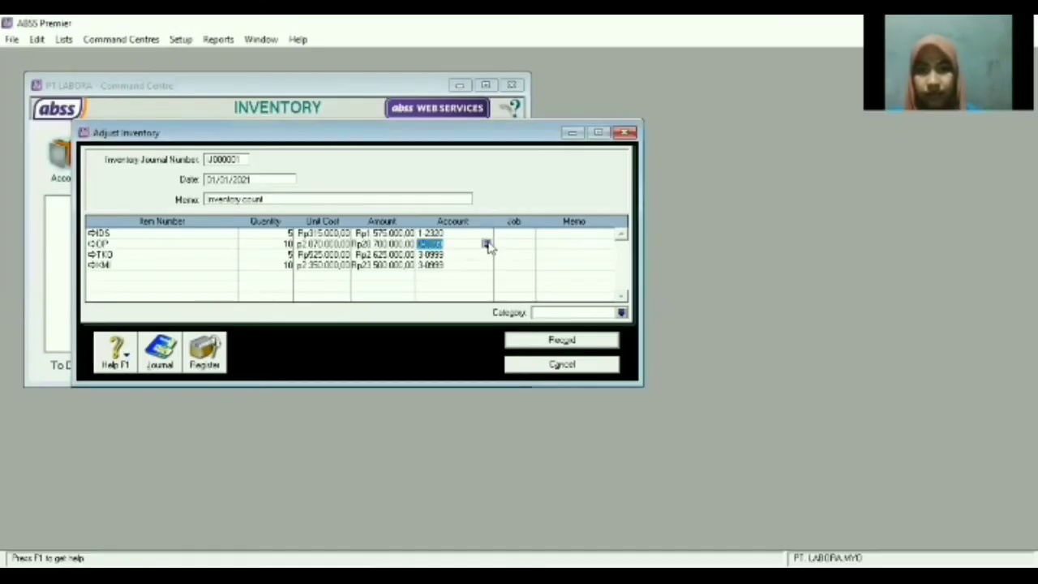
left_click(486, 233)
scroll(381, 275, "up", 5)
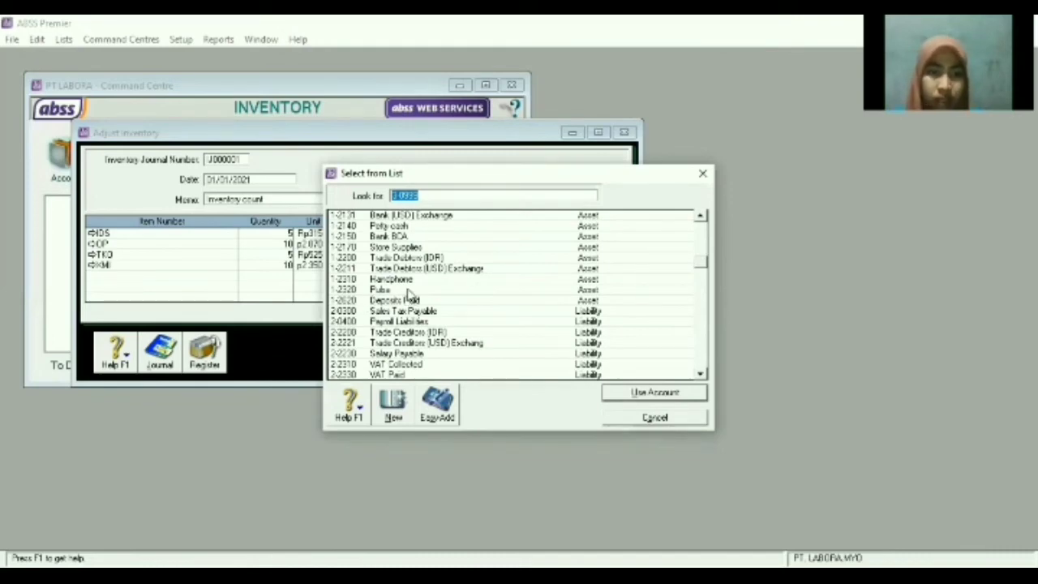
left_click(405, 281)
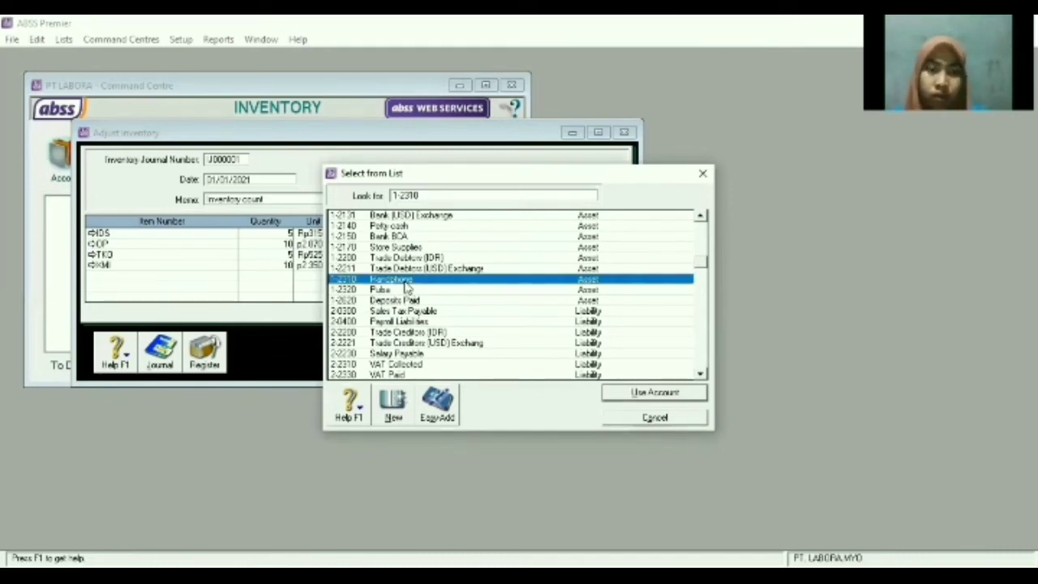
double_click(404, 282)
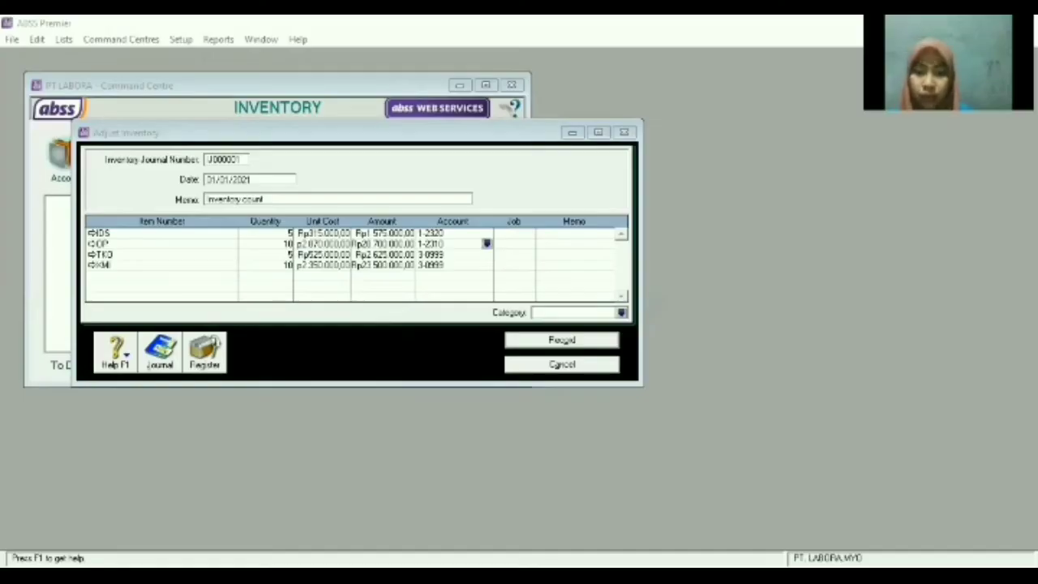
Assign 1-2320 Pulsa to TKO and 1-2310 Handphone to KMI, then record the adjustment.
left_click(484, 254)
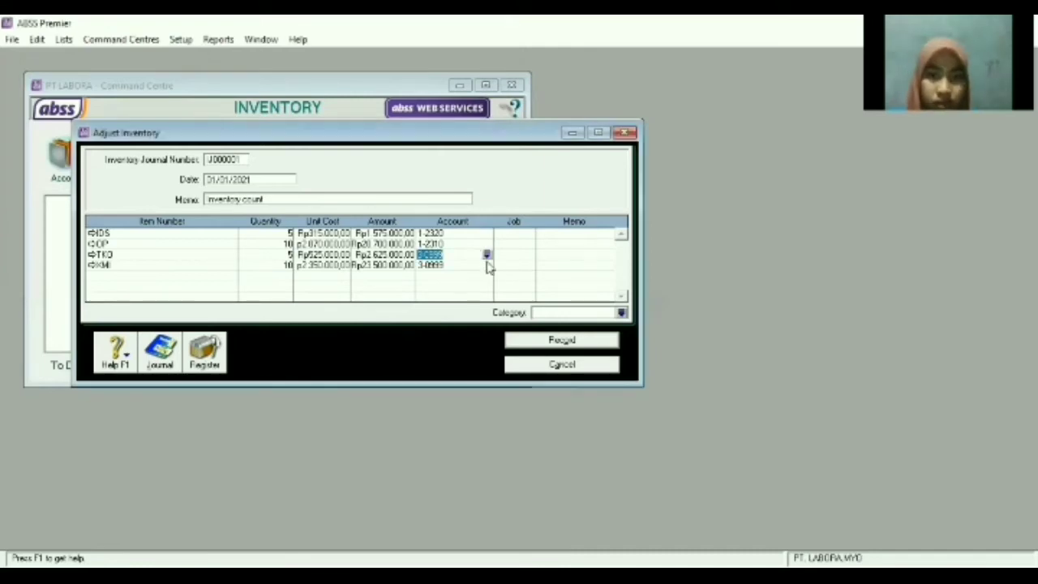
left_click(486, 255)
scroll(364, 324, "up", 5)
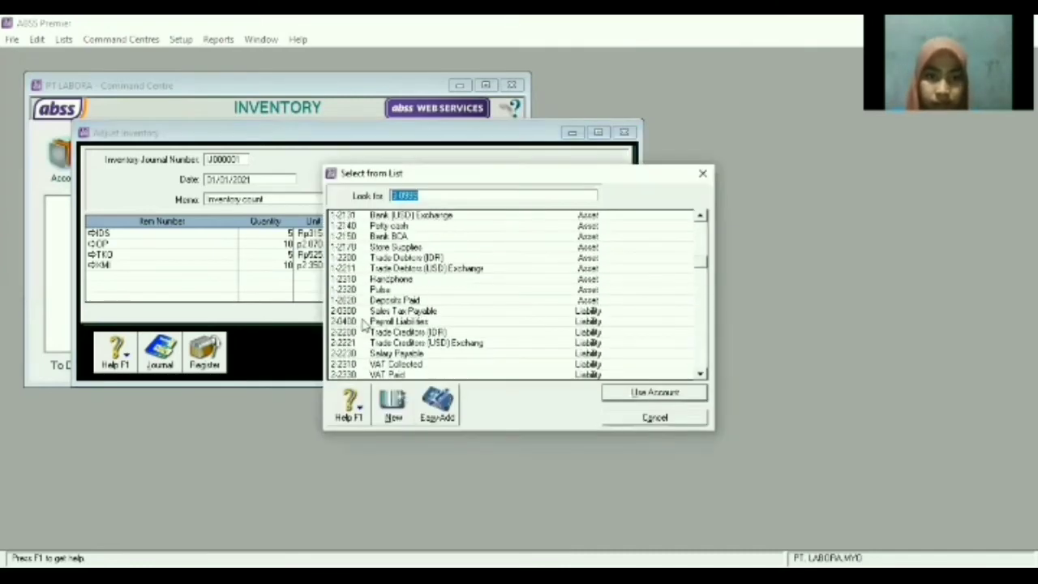
left_click(364, 289)
double_click(457, 290)
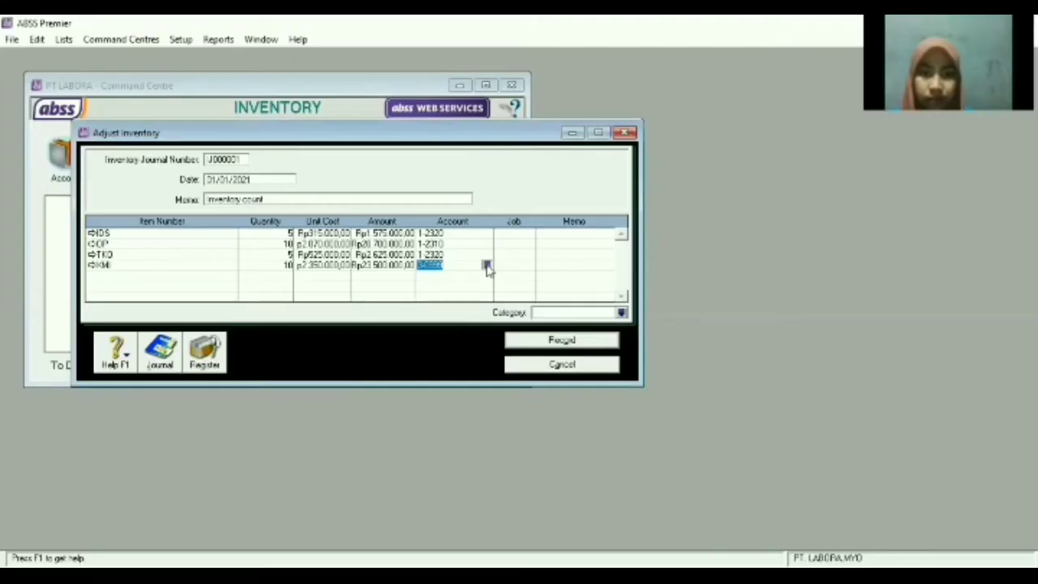
left_click(485, 268)
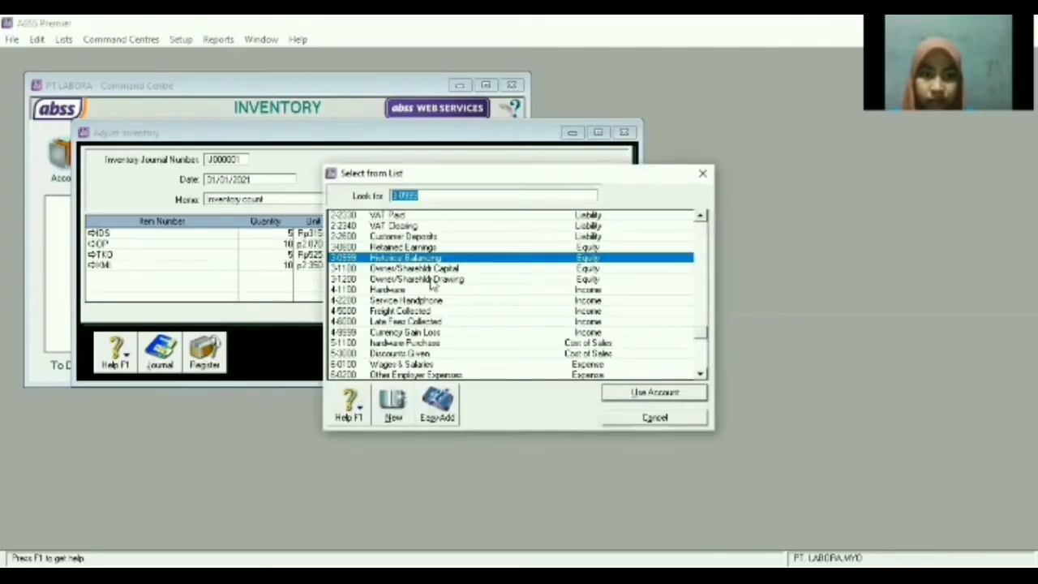
scroll(436, 282, "up", 5)
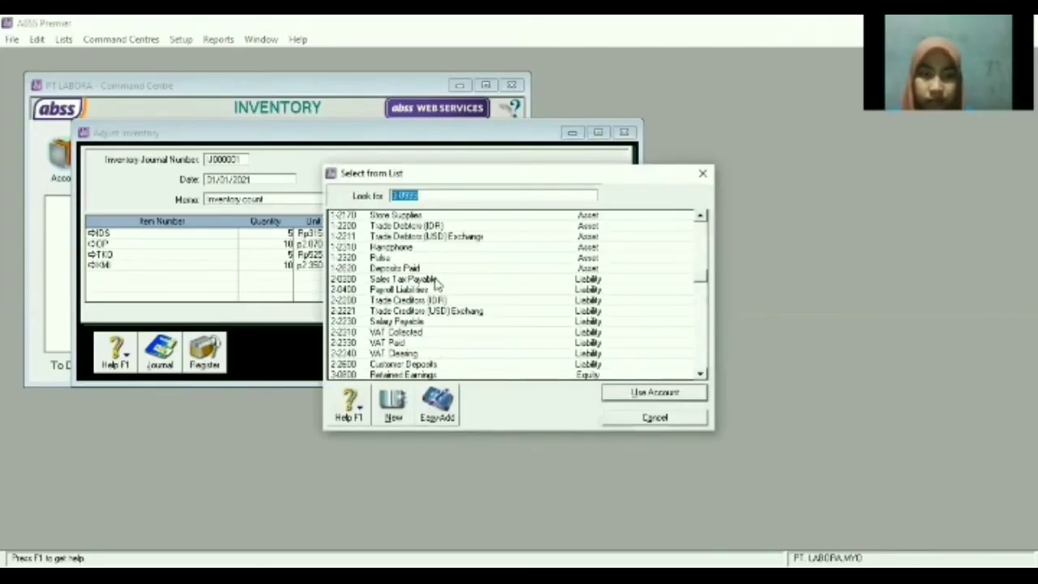
left_click(387, 249)
key("Return")
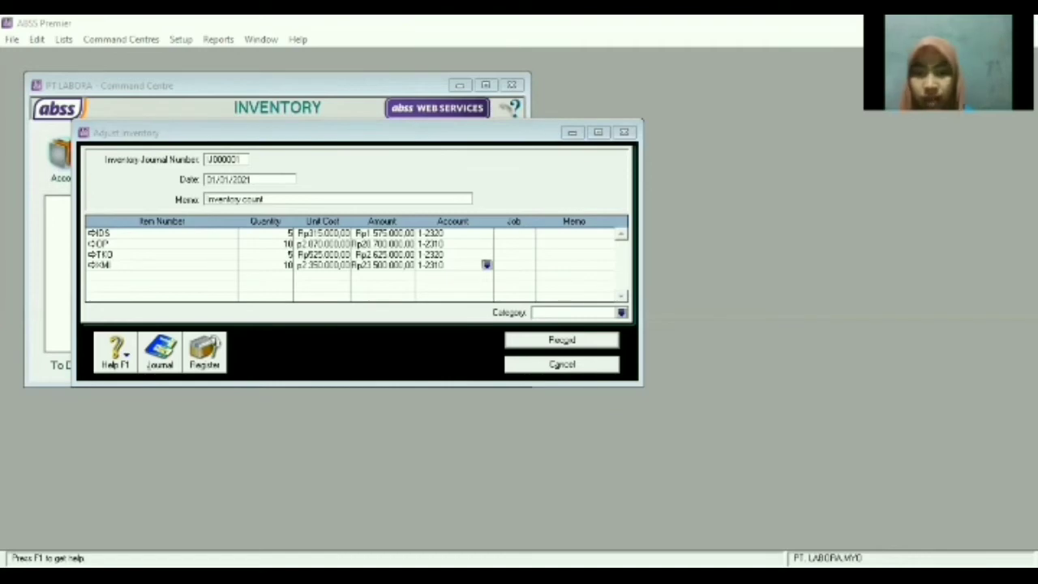
left_click(562, 341)
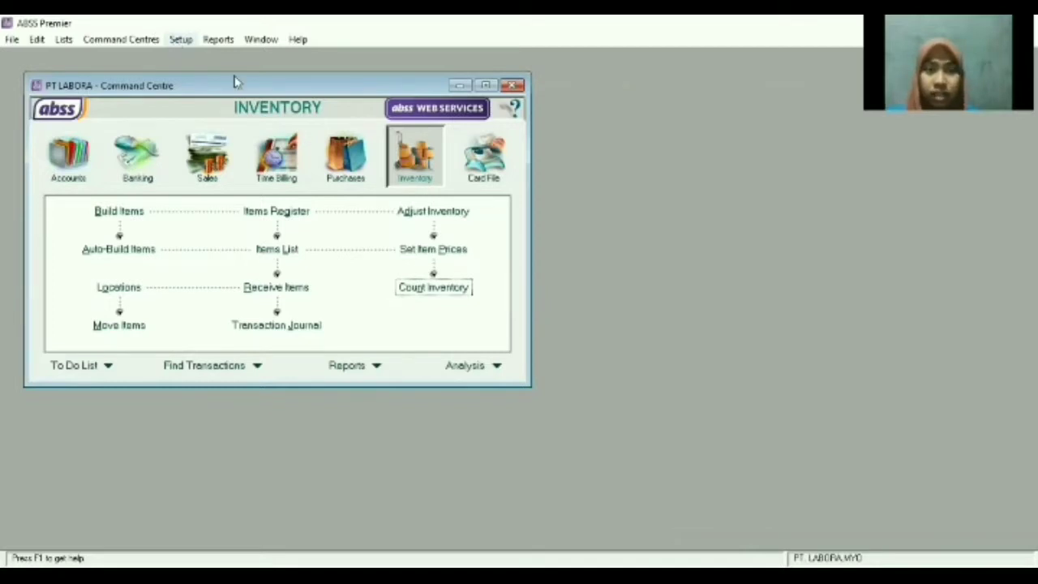
Open Account Opening Balances maximized and enter Rp7.500.000 for Store Equip at Cost.
left_click(180, 39)
mouse_move(244, 73)
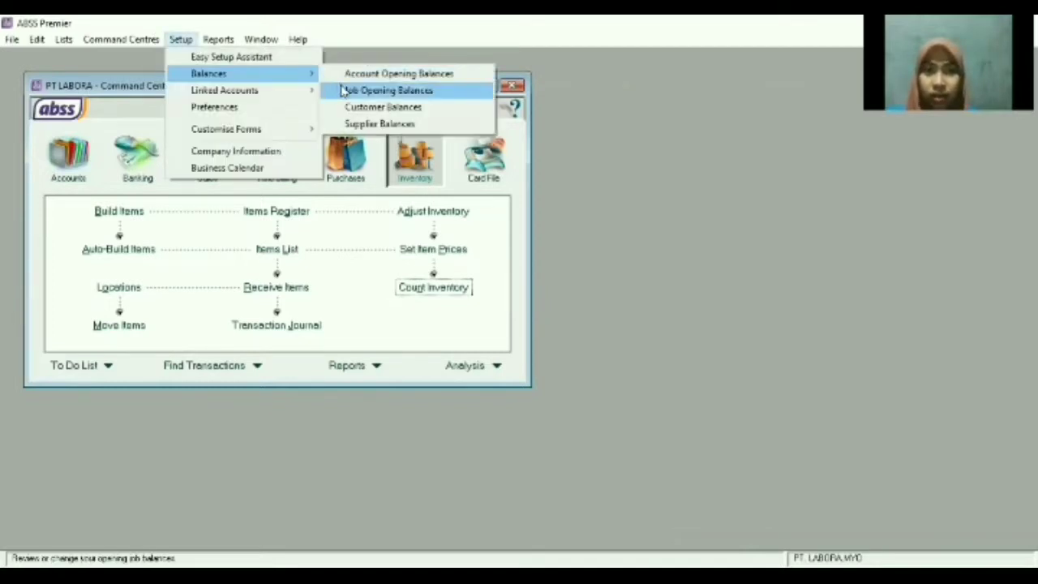
left_click(365, 74)
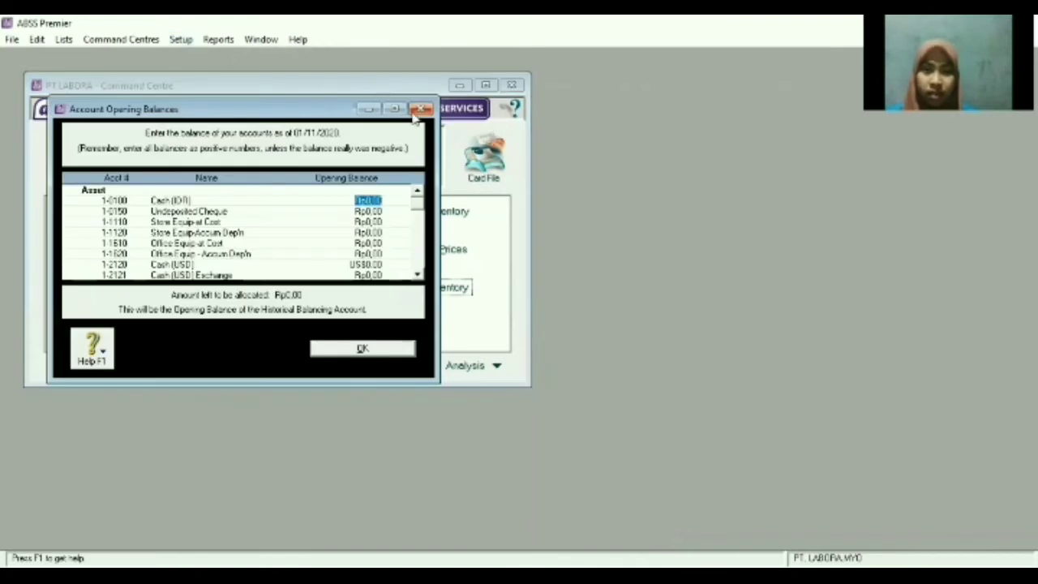
left_click(394, 109)
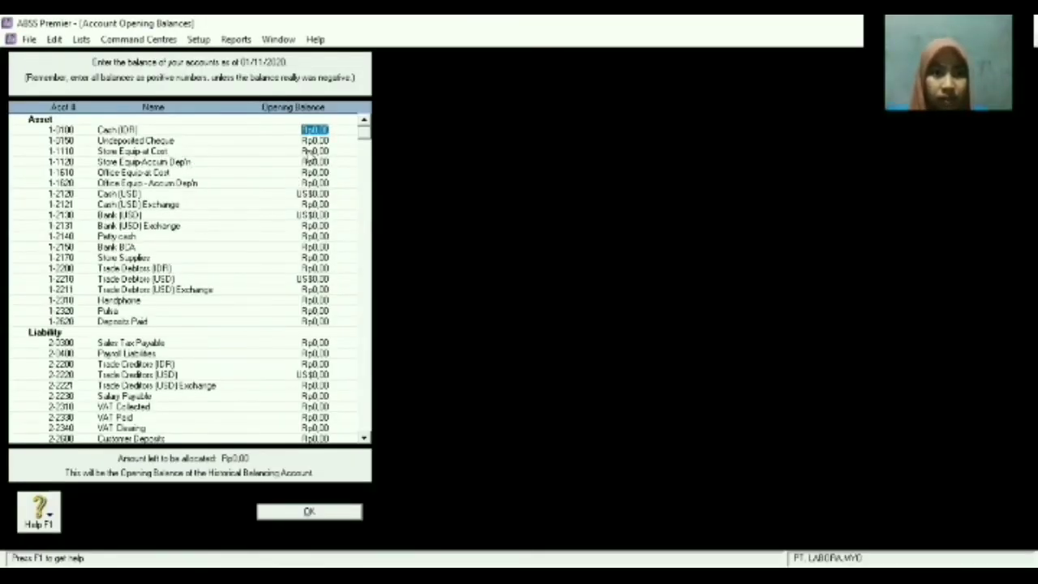
left_click(313, 151)
type("75000000")
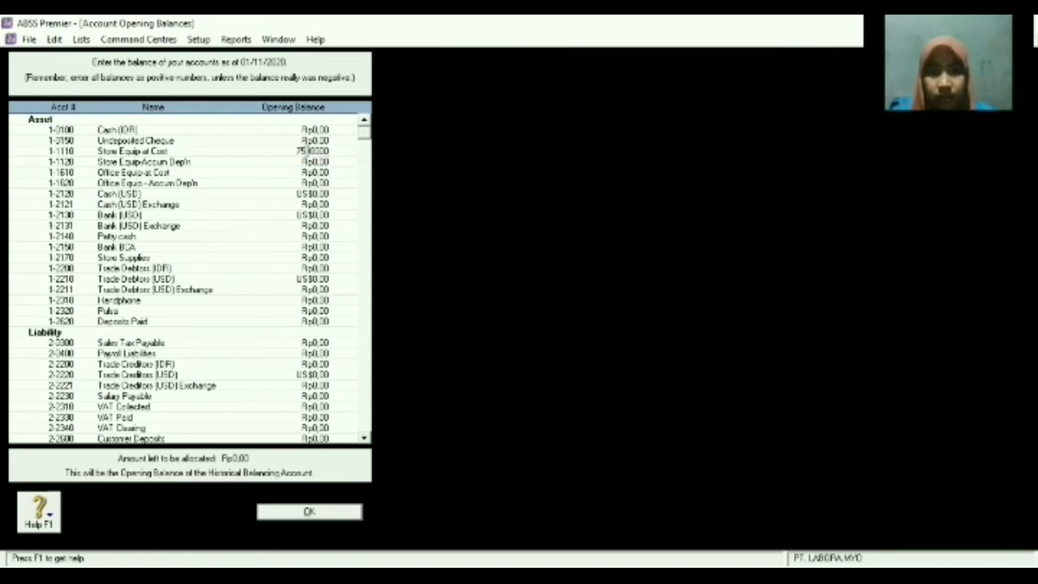
key("Tab")
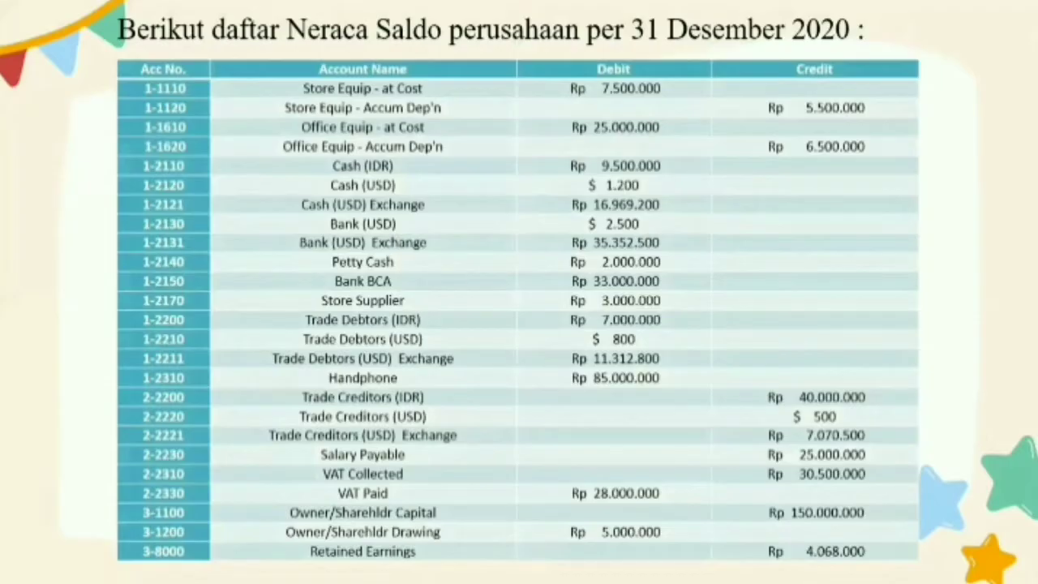
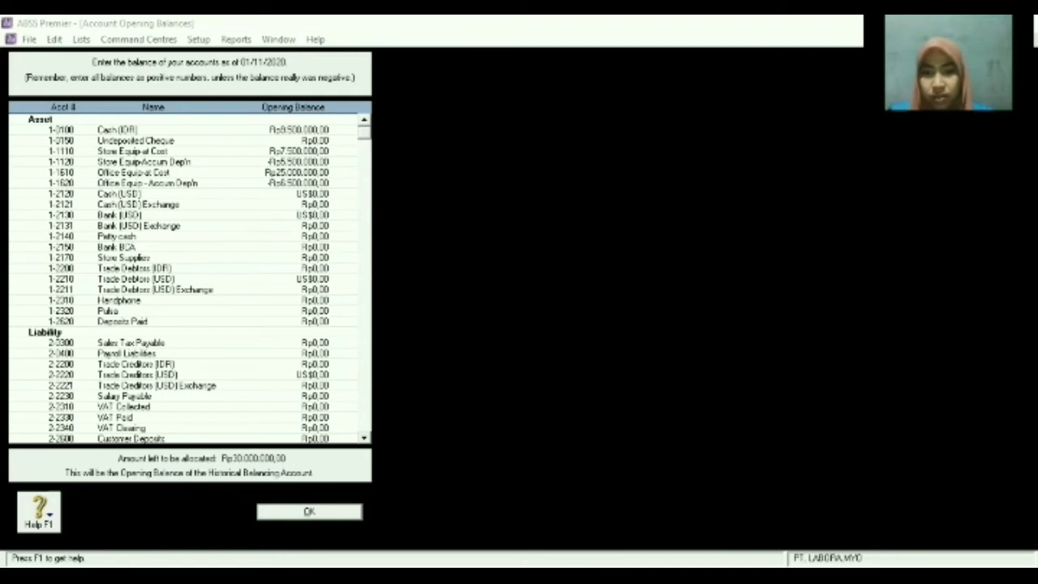
Enter a US$1.200 Cash (USD) opening balance and accept its calculated exchange balance.
left_click(312, 200)
left_click(316, 193)
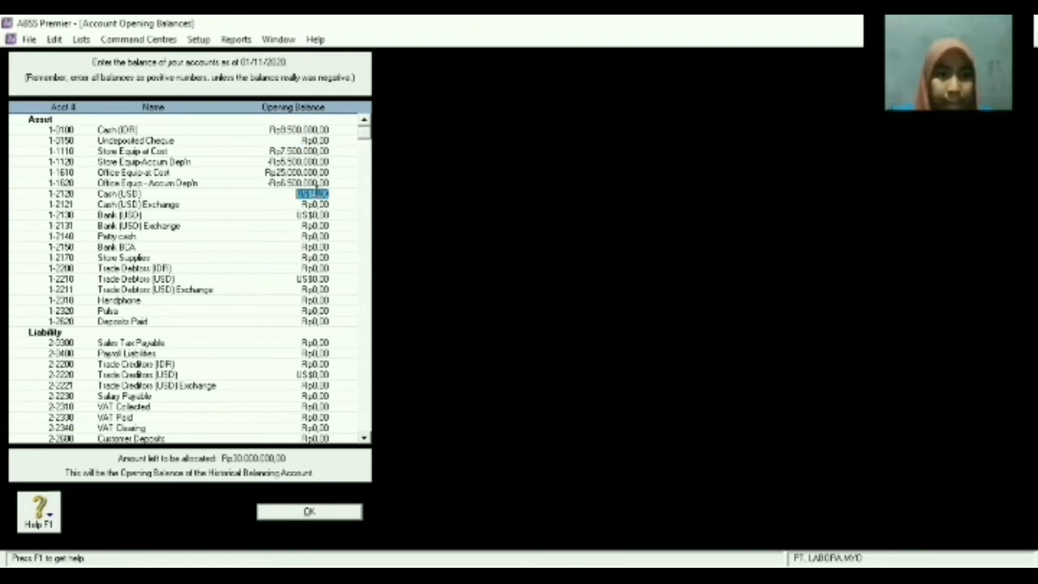
type("1000")
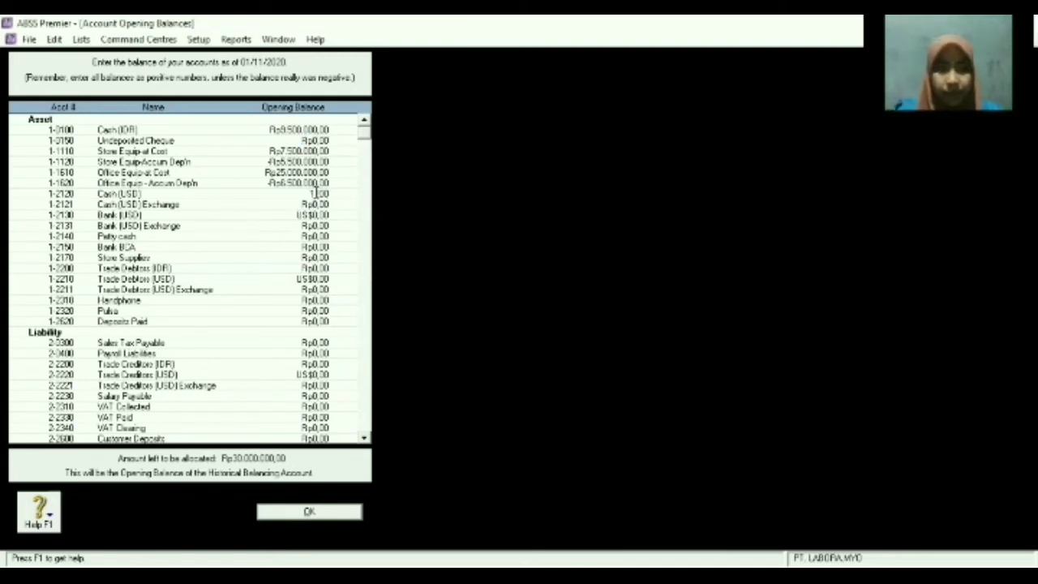
key("Tab")
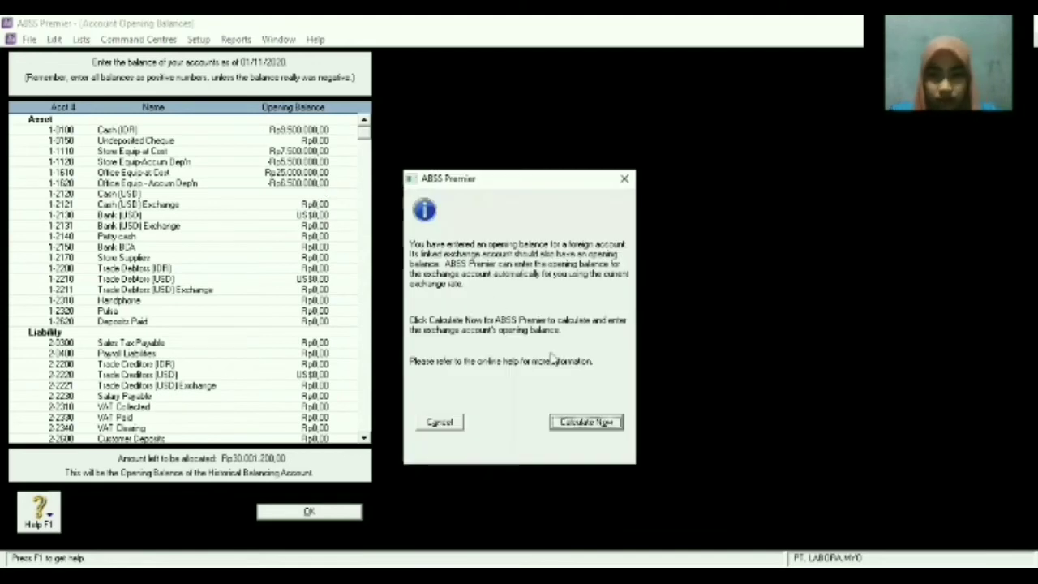
left_click(603, 424)
left_click(655, 412)
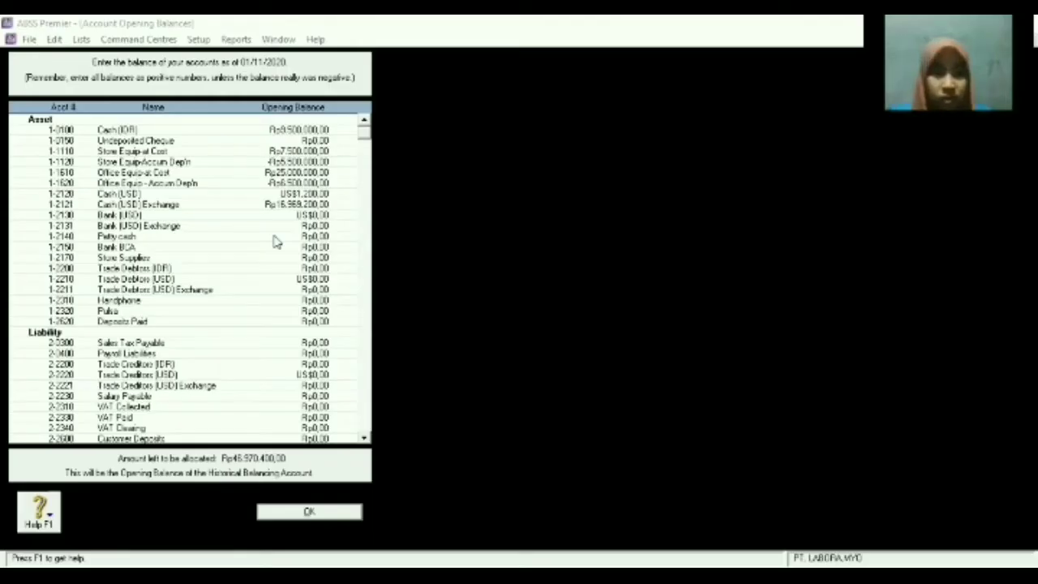
Enter a US$2.500 Bank (USD) opening balance and accept its calculated exchange balance.
left_click(265, 218)
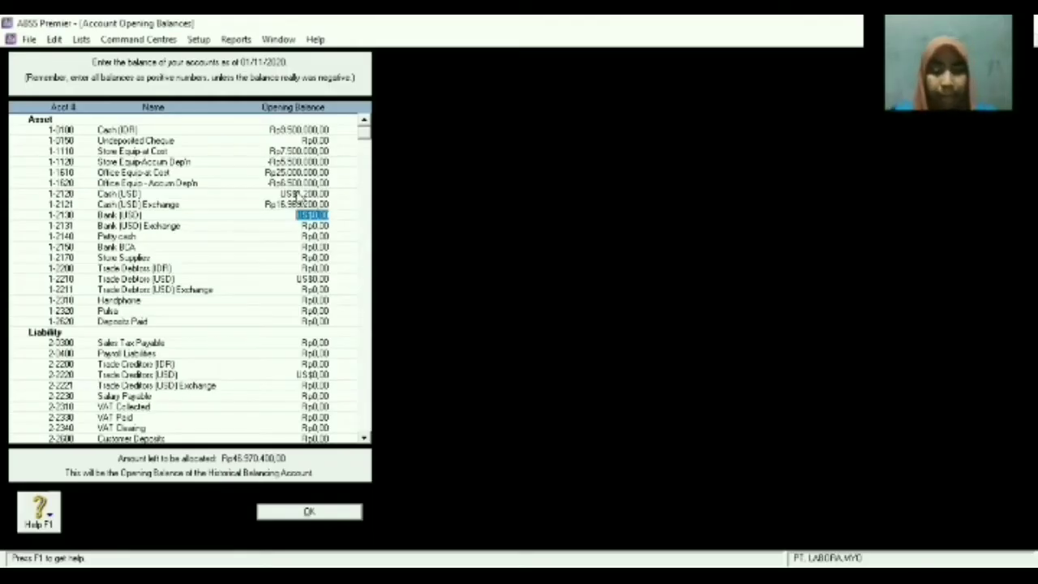
type("2500")
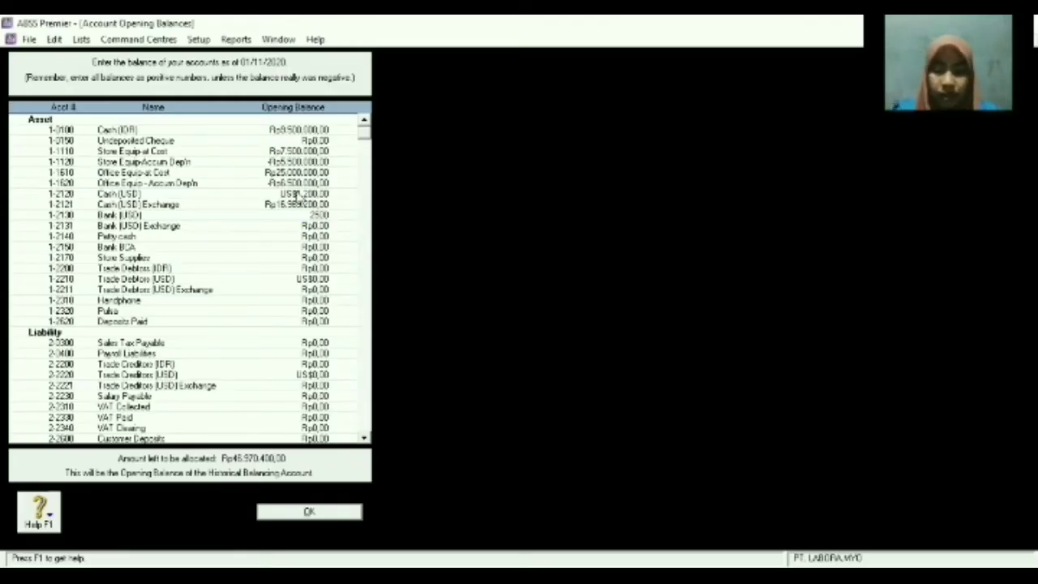
key("Tab")
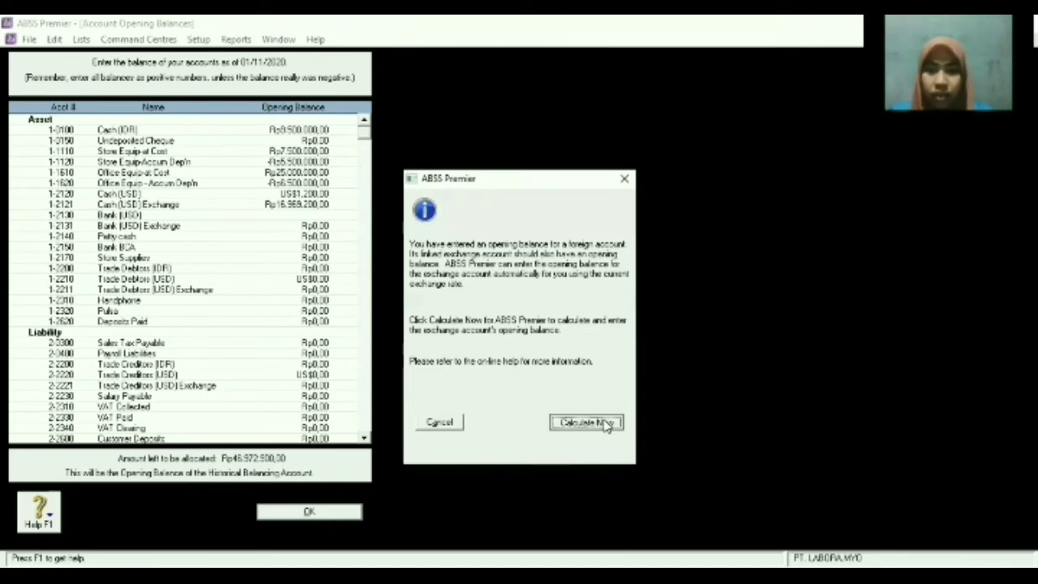
left_click(605, 423)
left_click(626, 413)
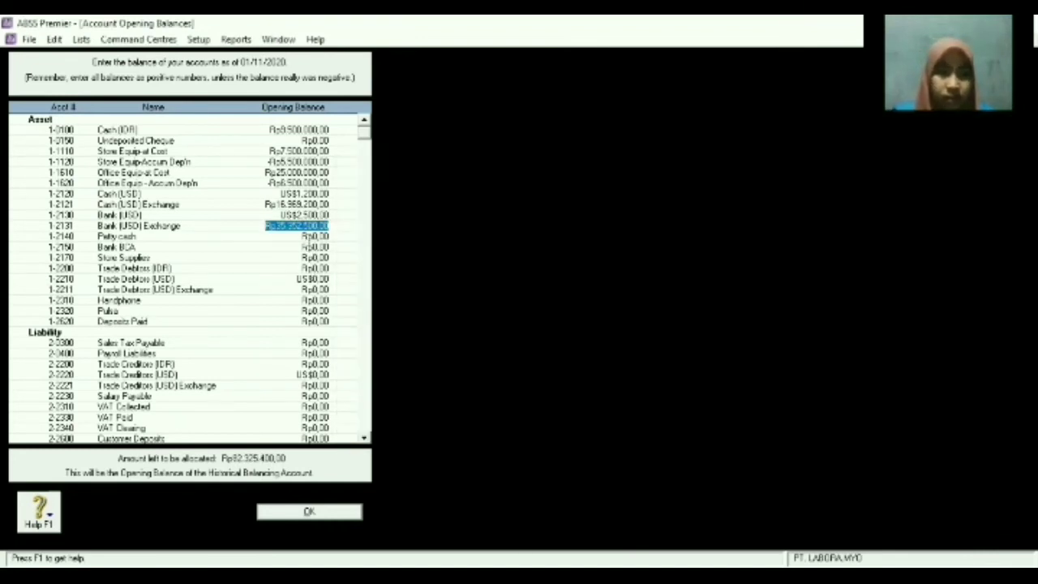
Set the Petty cash opening balance to Rp2.000.000.
left_click(309, 240)
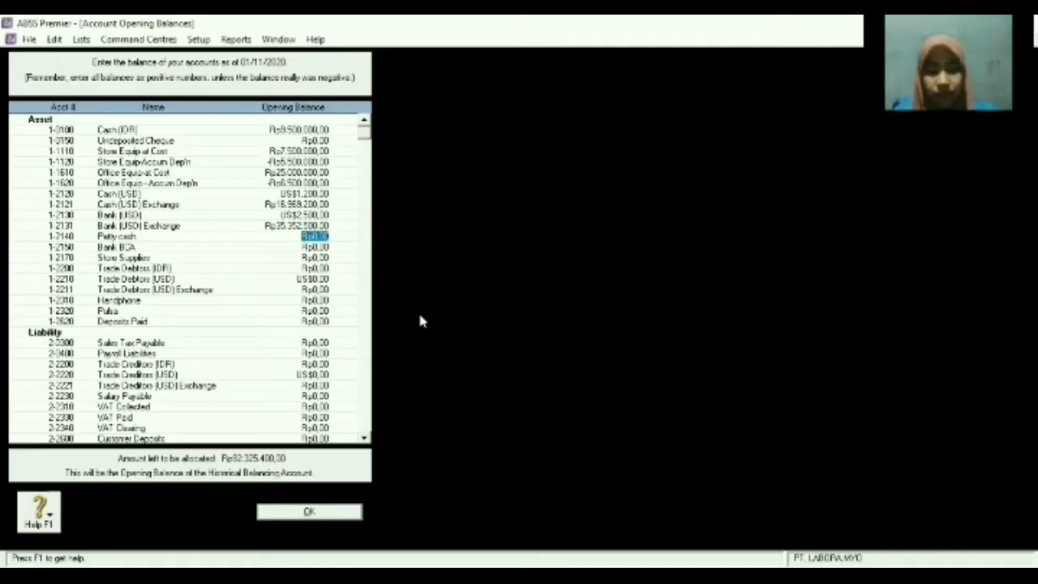
type("2000000")
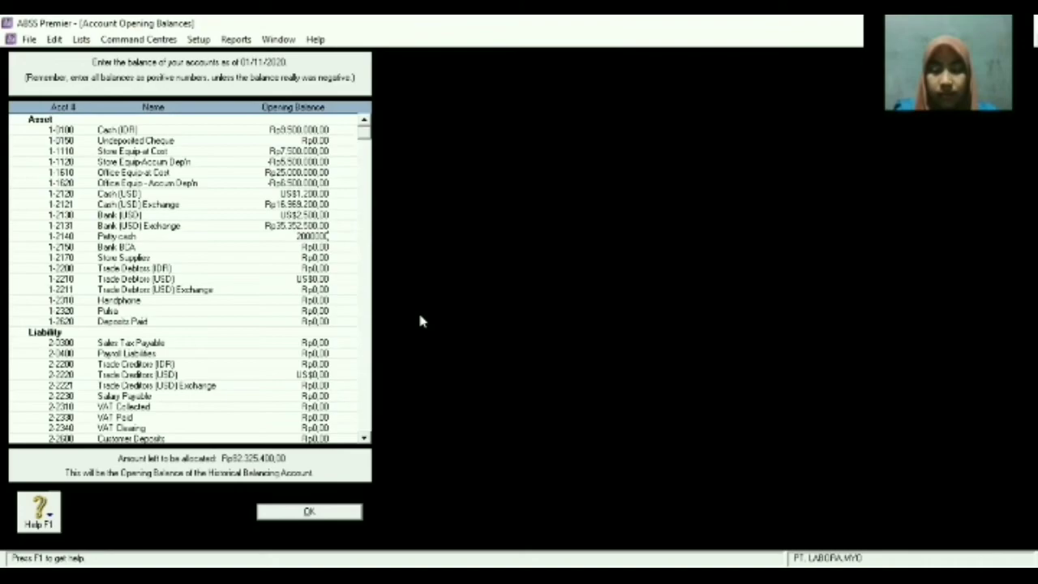
key("Tab")
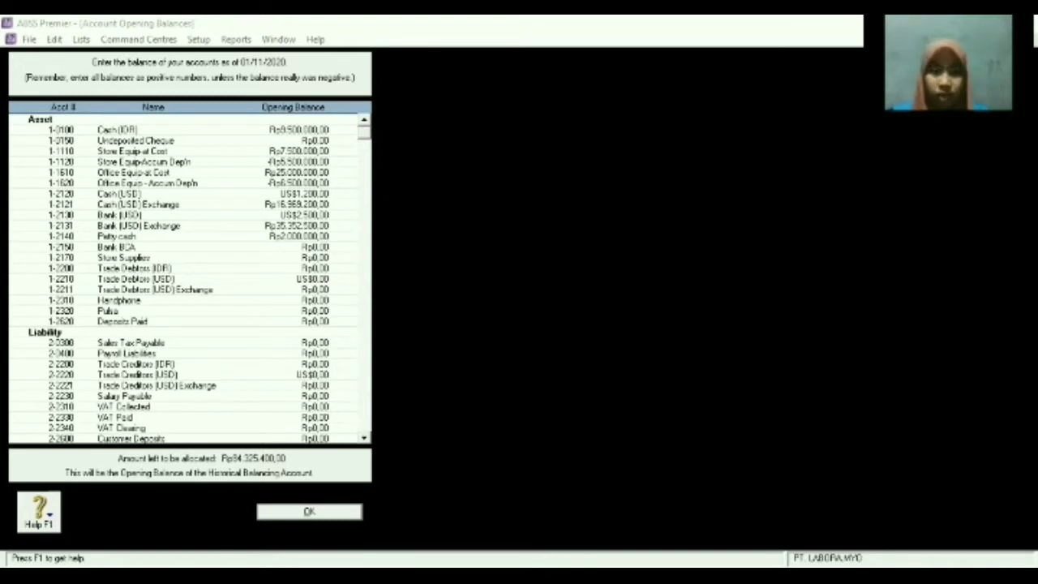
Enter opening balances for Bank BCA (Rp33.000.000) and Trade Debtors (IDR) (Rp7.000.000).
left_click(200, 256)
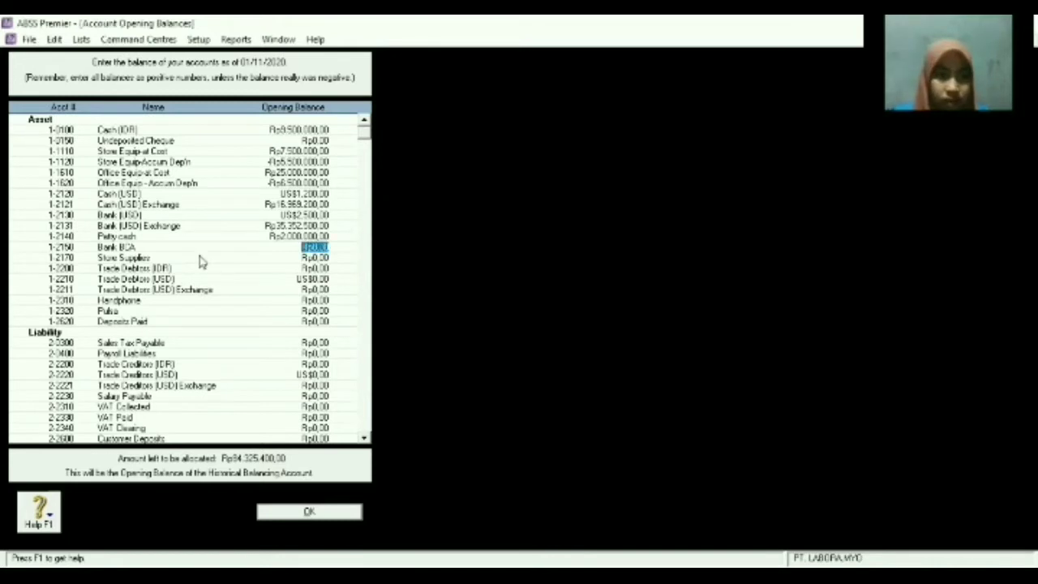
type("3000000")
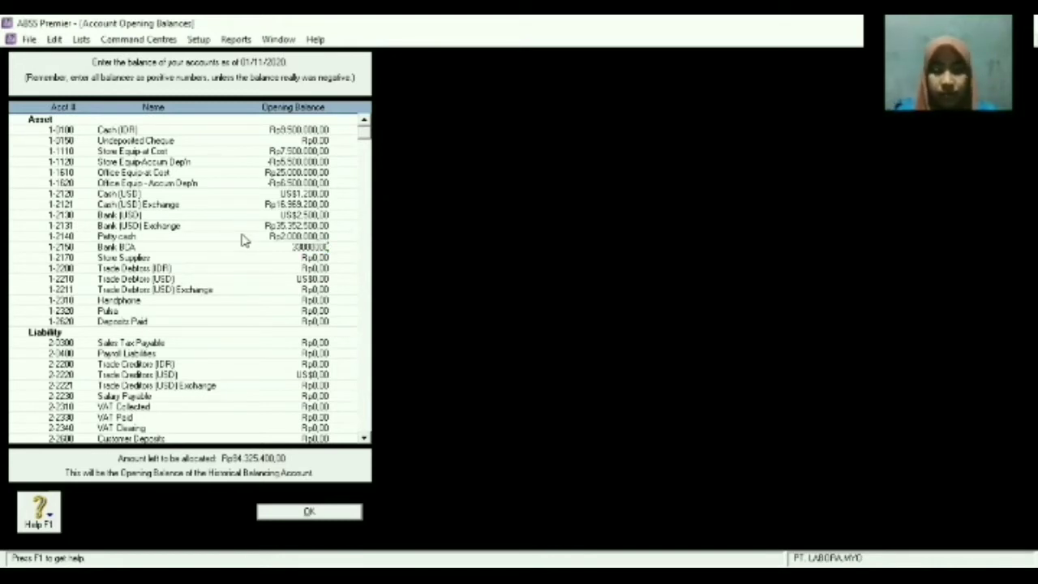
key("Tab")
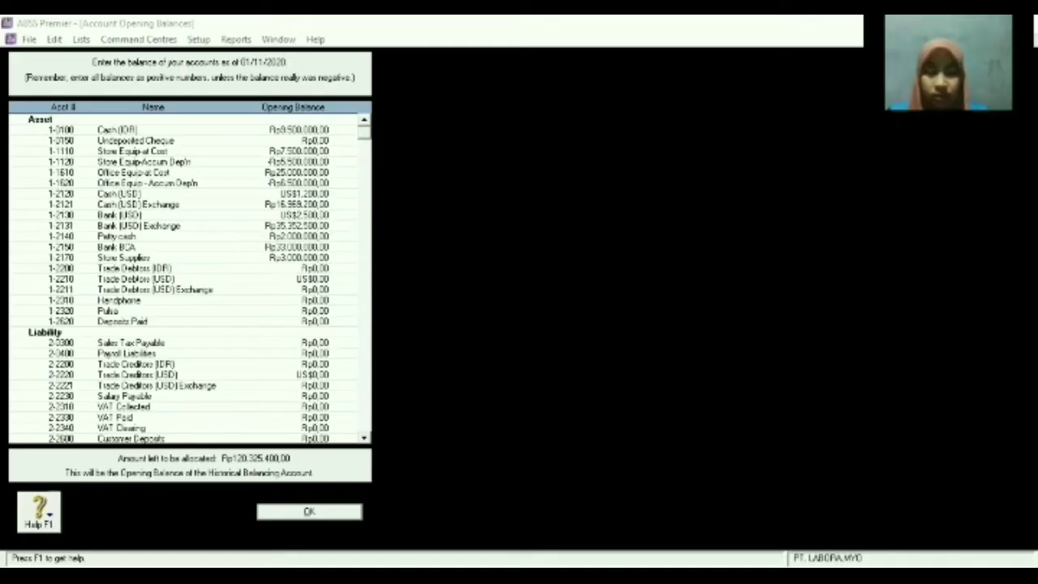
left_click(260, 268)
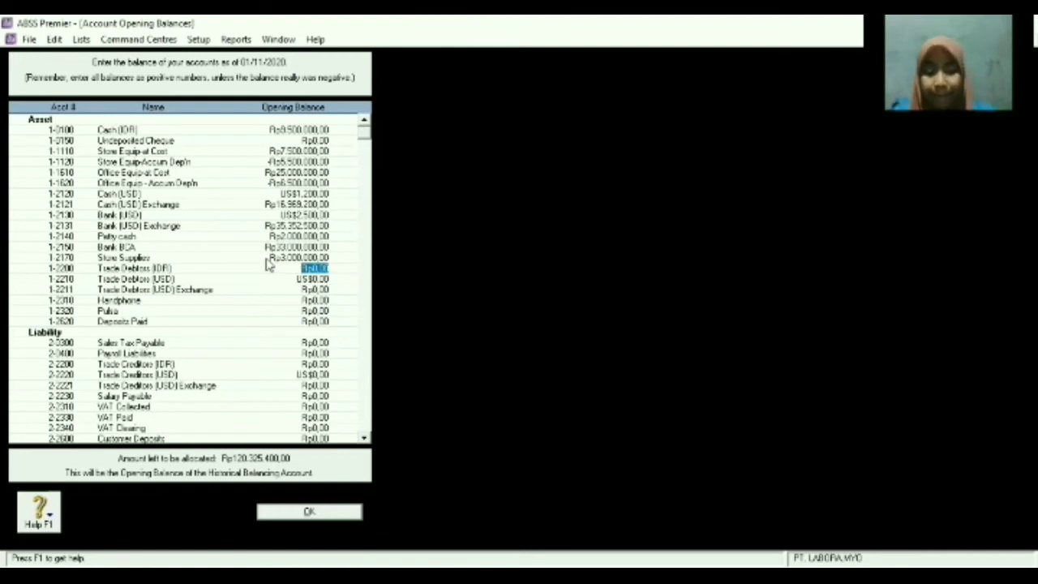
type("7000")
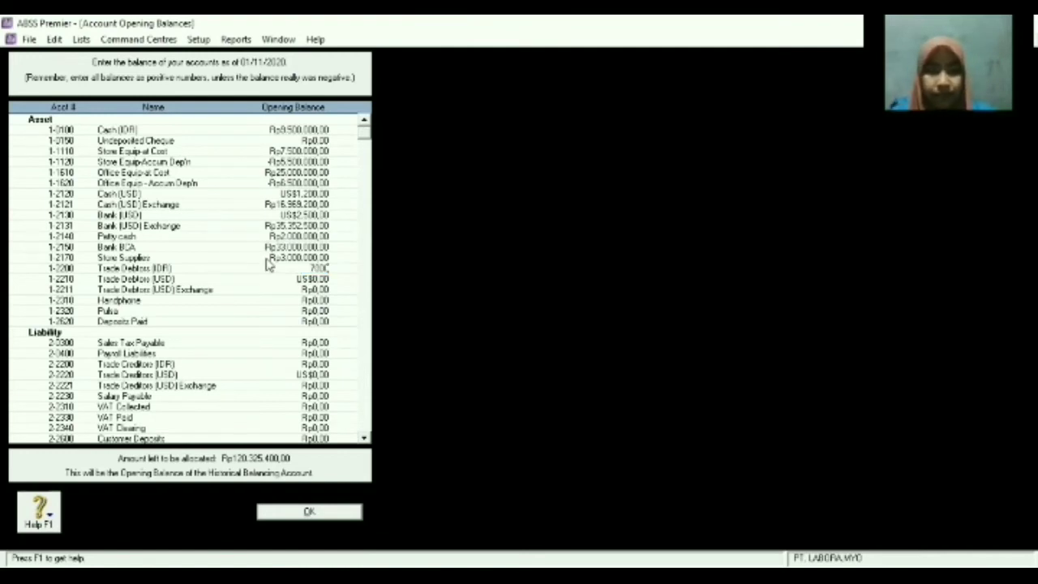
type("000")
key("Tab")
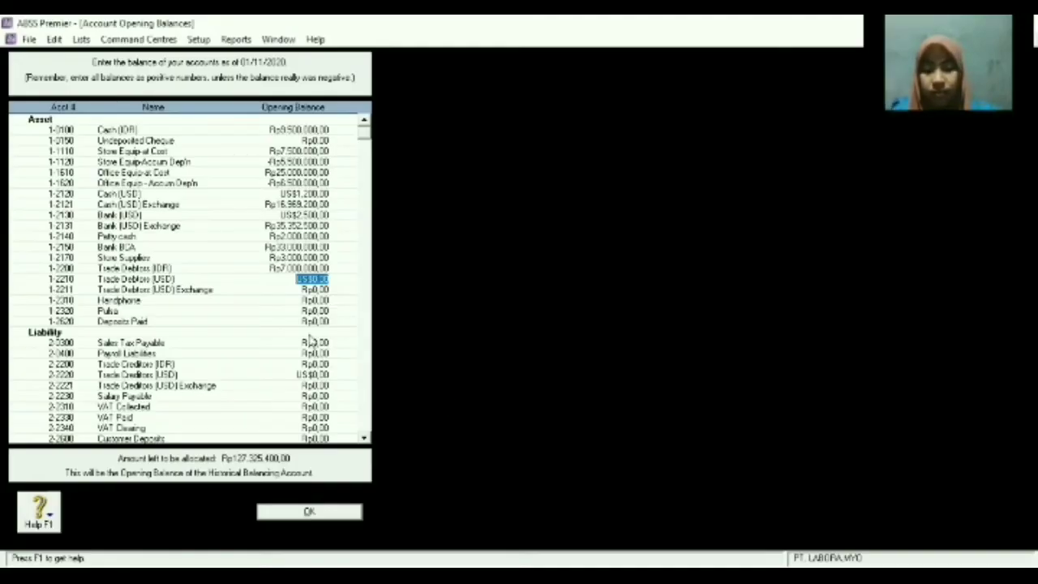
Set Trade Debtors (USD) to US$800 with its calculated exchange balance, and Handphone to Rp85.000.000.
type("800")
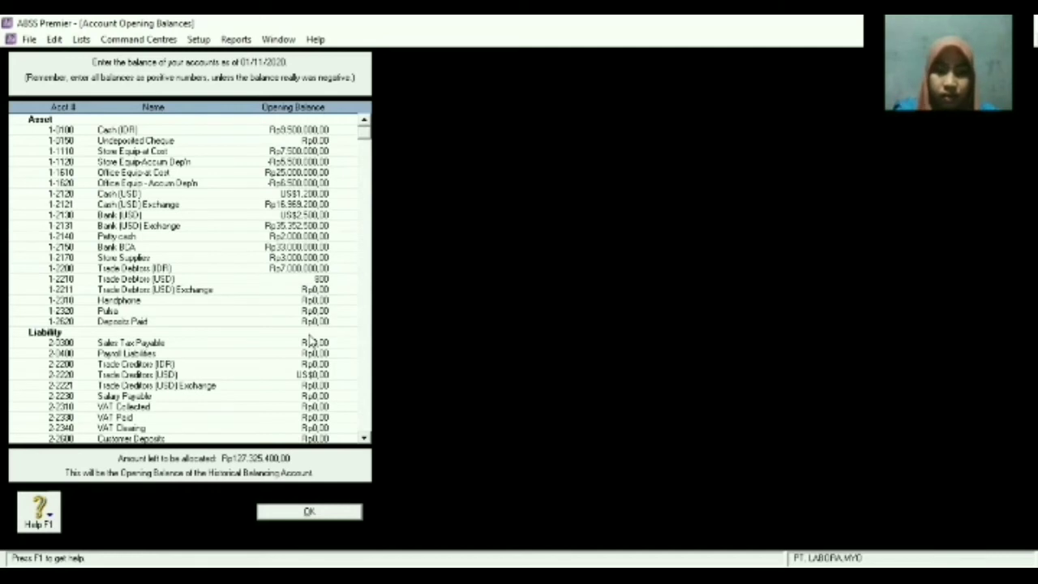
key("Tab")
key("Return")
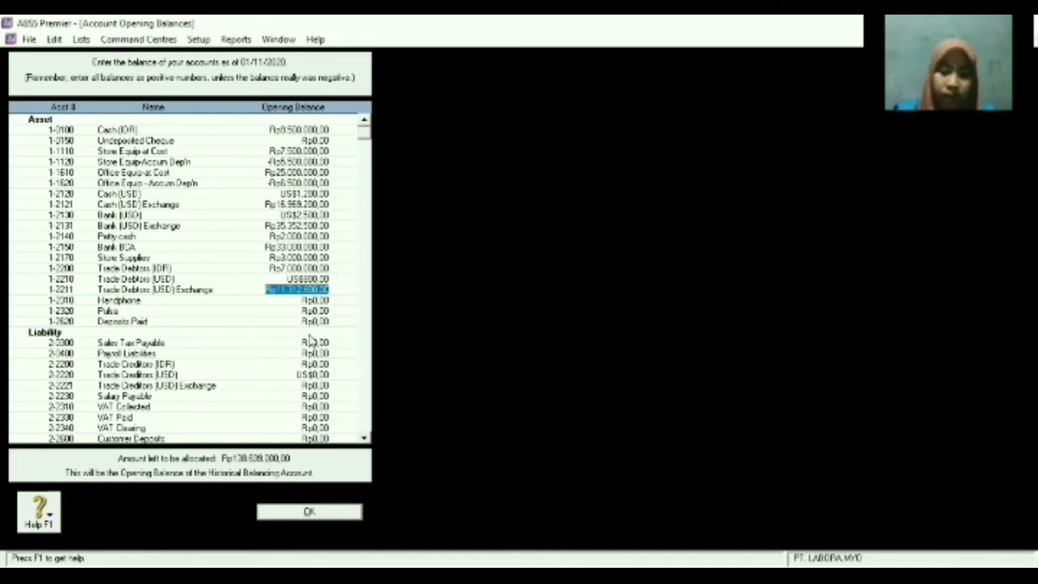
key("Tab")
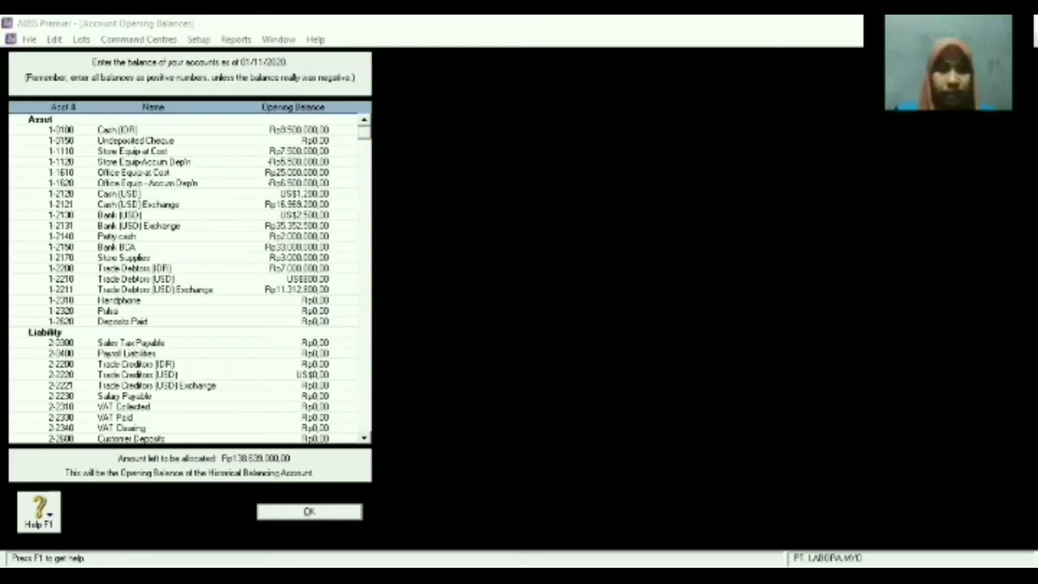
key("alt+Tab")
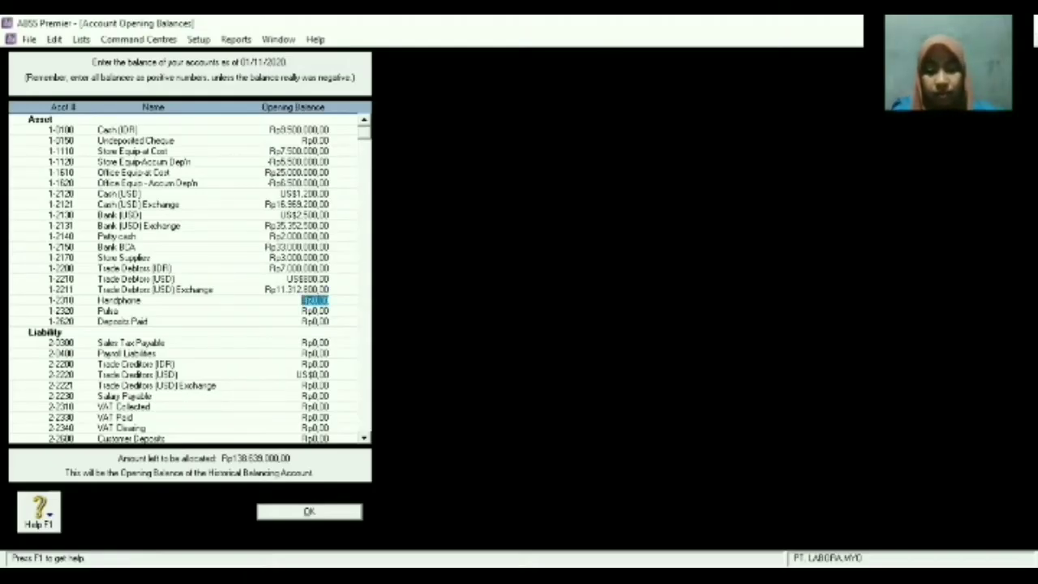
type("5000000")
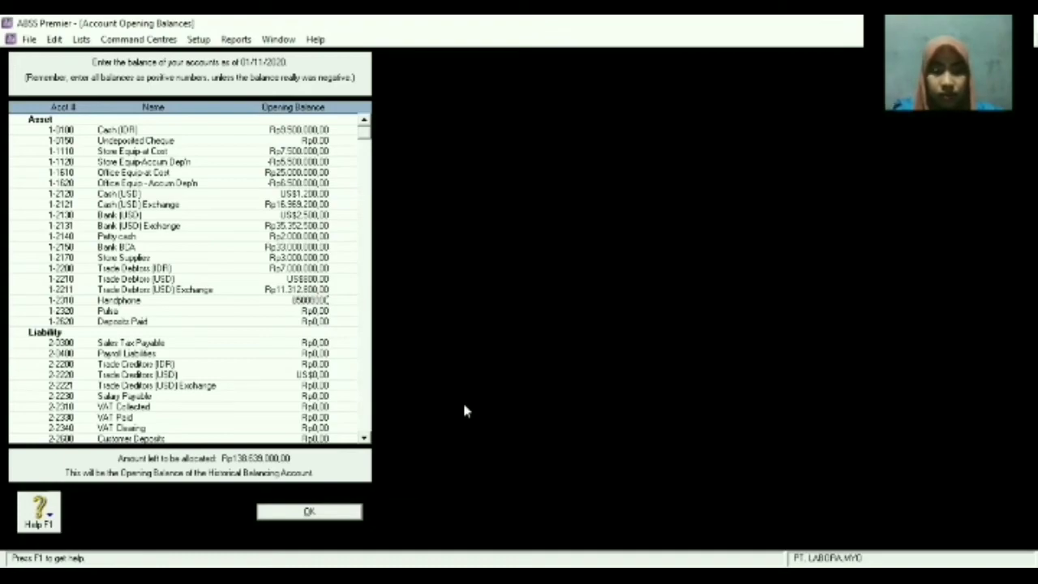
key("Tab")
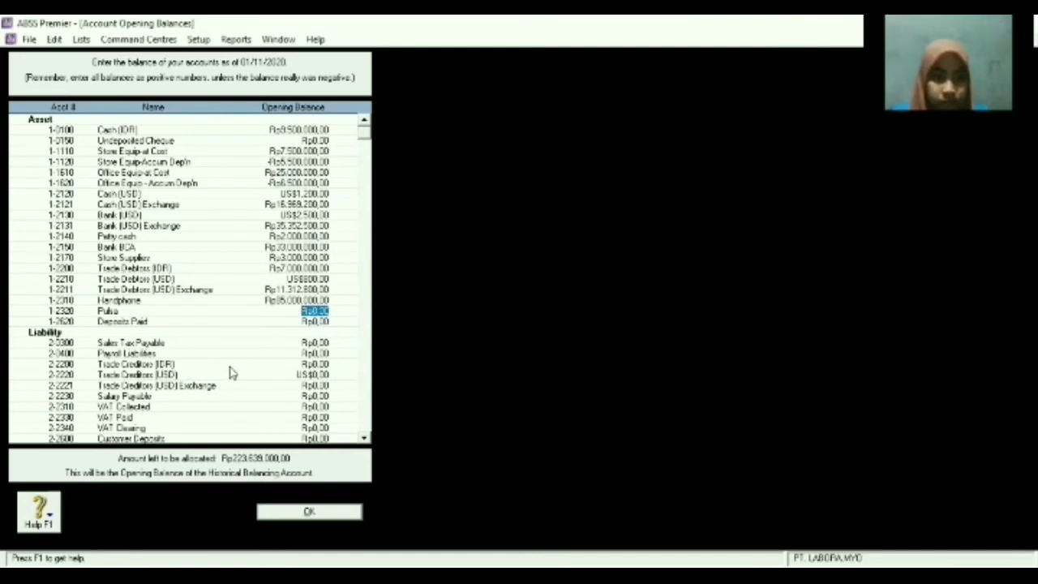
Correct a misplaced entry so the Payroll Liabilities opening balance is zero.
left_click(302, 356)
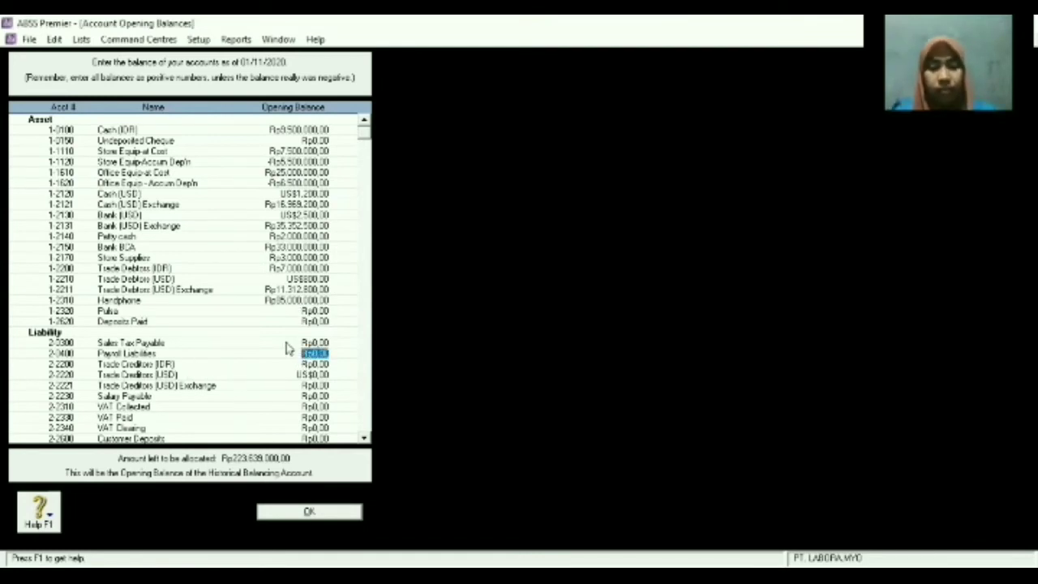
type("40000000")
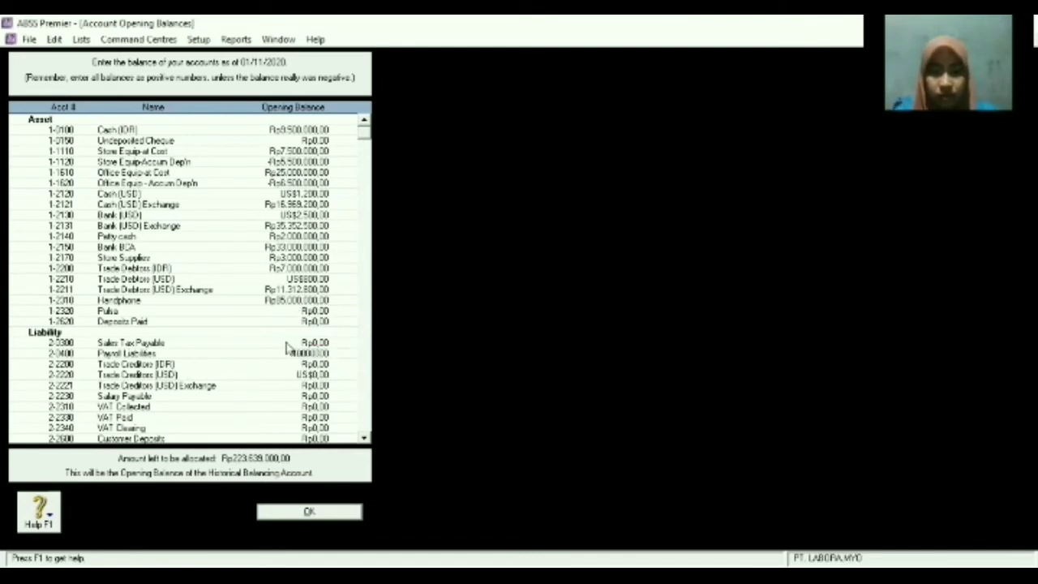
key("Tab")
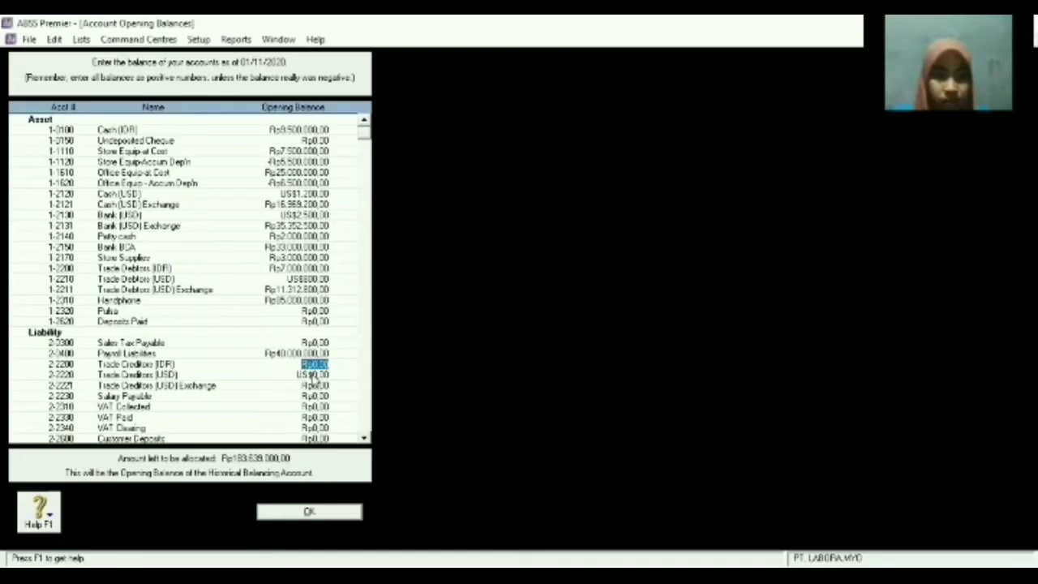
type("500")
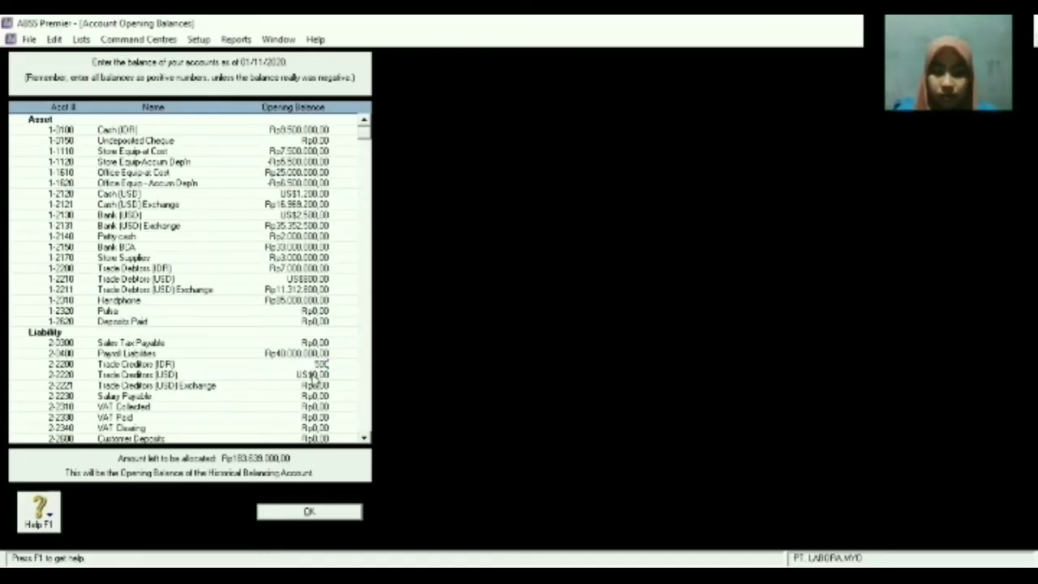
key("Tab")
key("Tab")
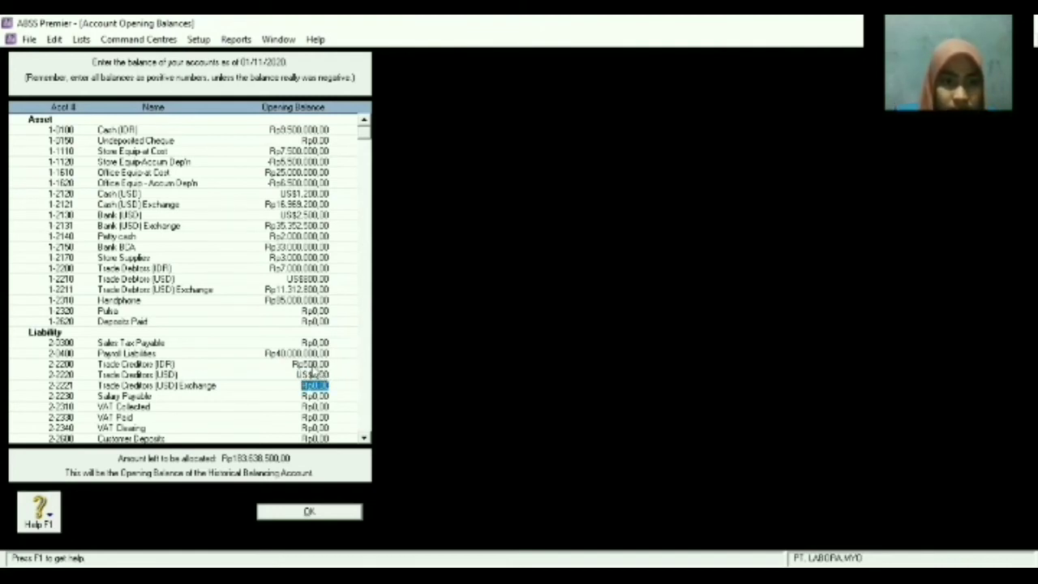
left_click(313, 355)
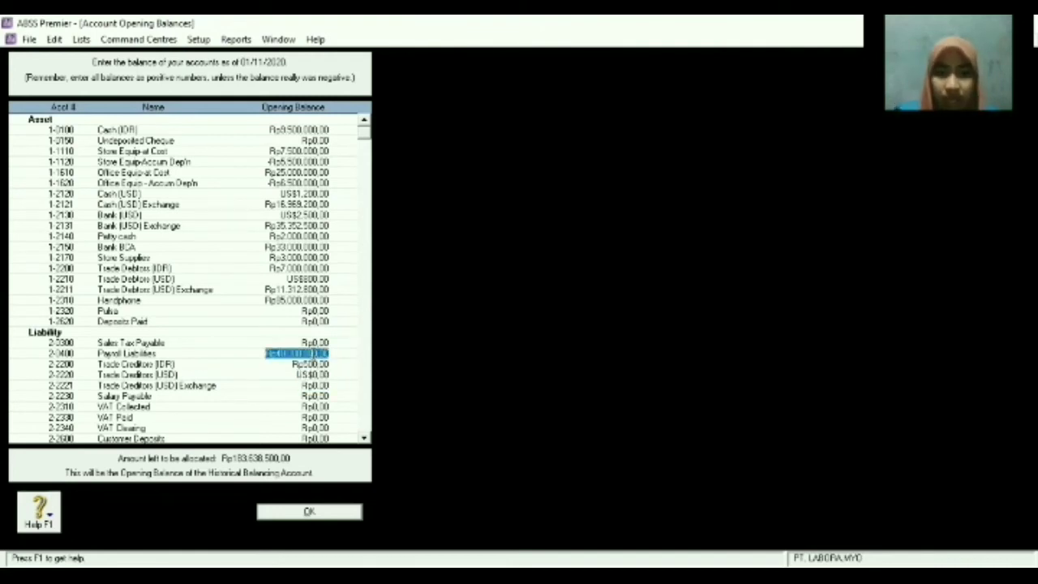
type("0")
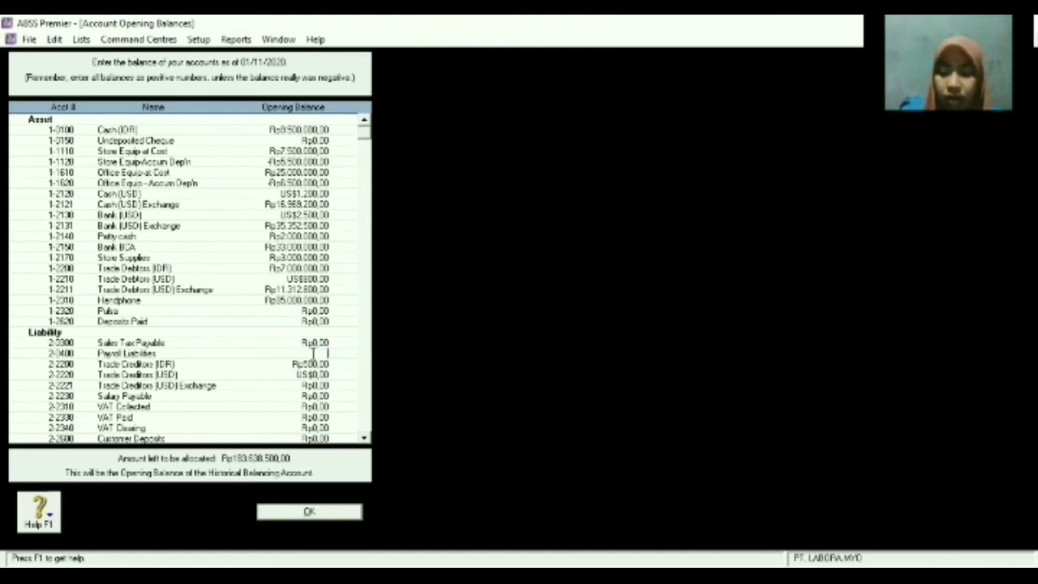
key("Tab")
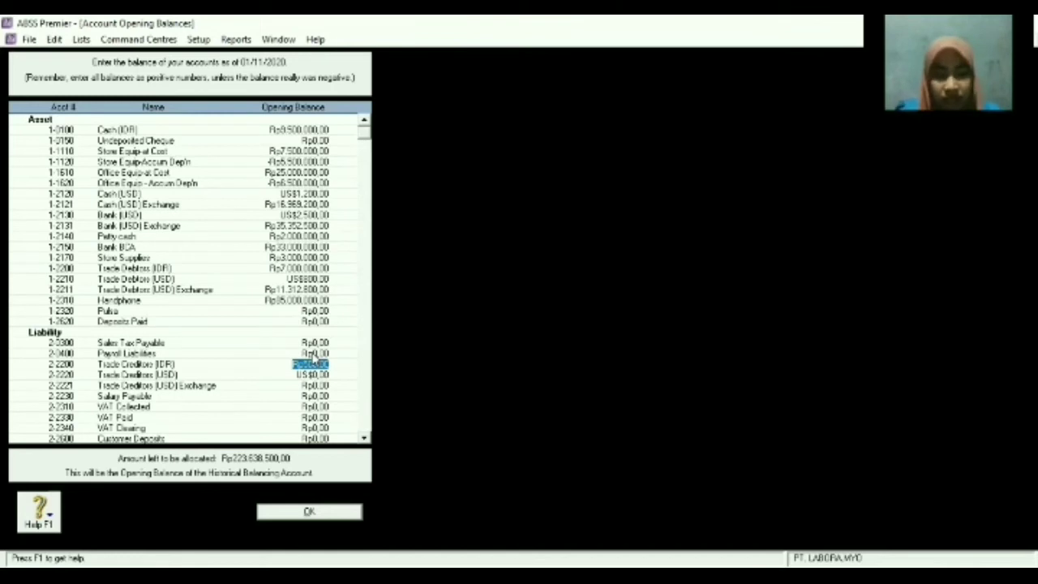
Set Trade Creditors (IDR) to Rp40.000.000, removing an extra zero, and keep Trade Creditors (USD) at US$500.
type("400.000.00")
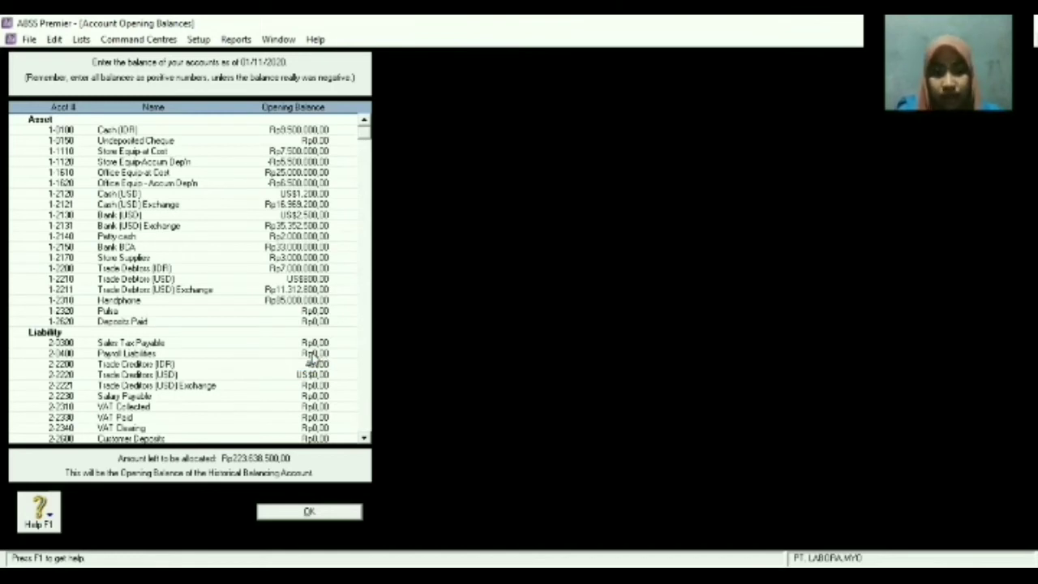
type("0")
key("Tab")
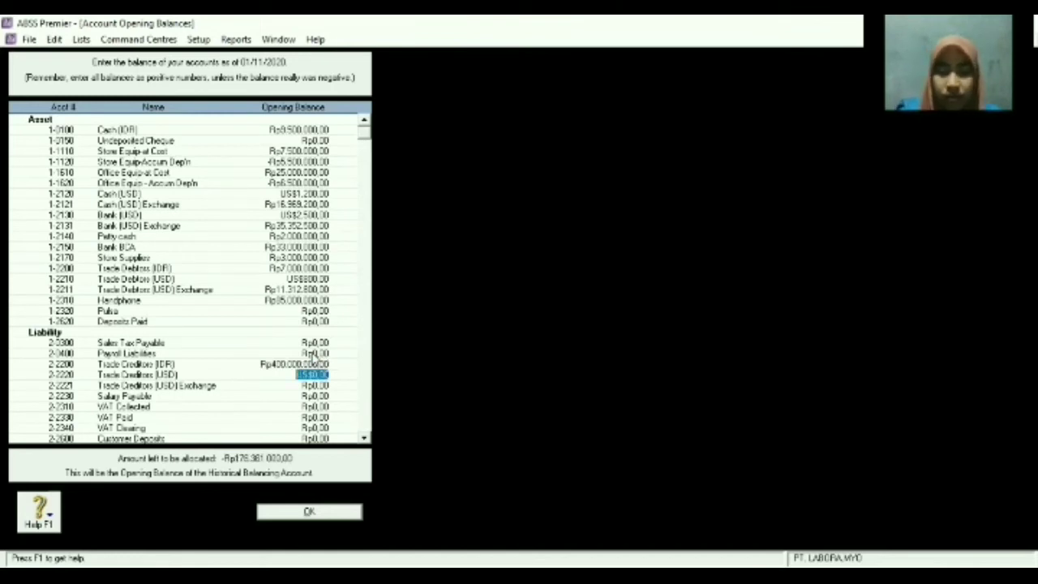
left_click(307, 365)
left_click(308, 365)
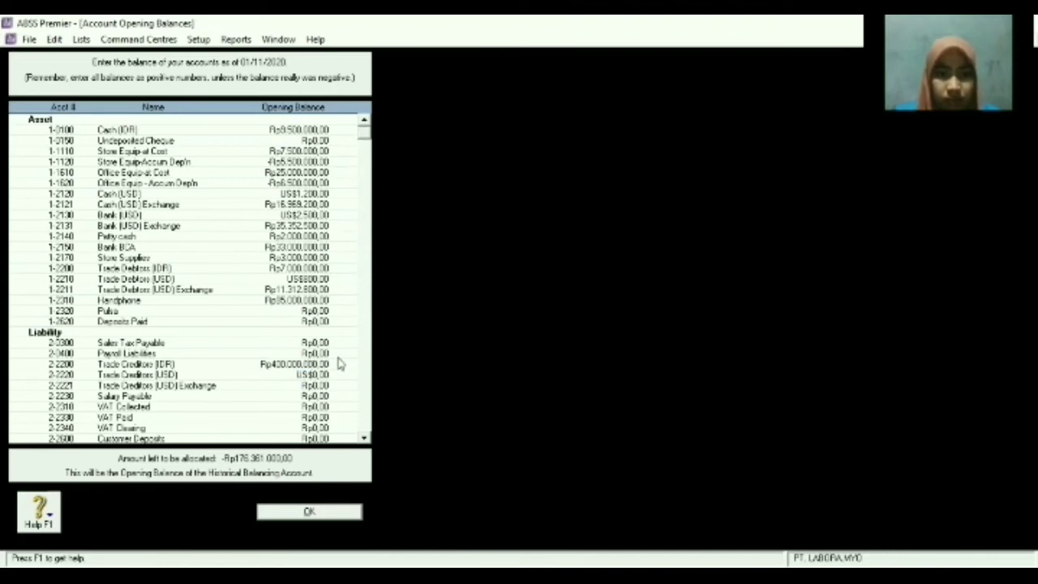
key("BackSpace")
key("Tab")
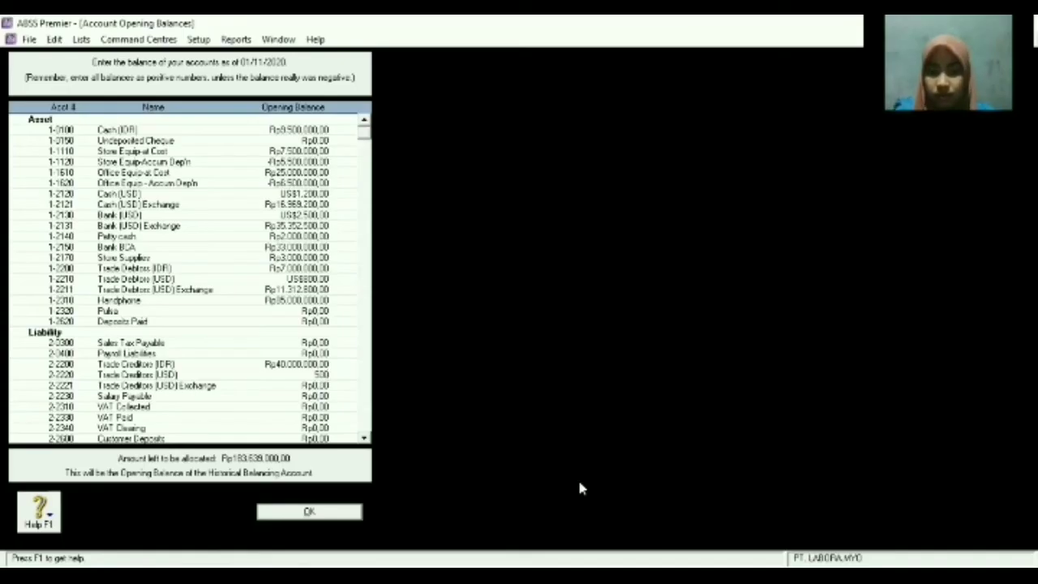
key("Return")
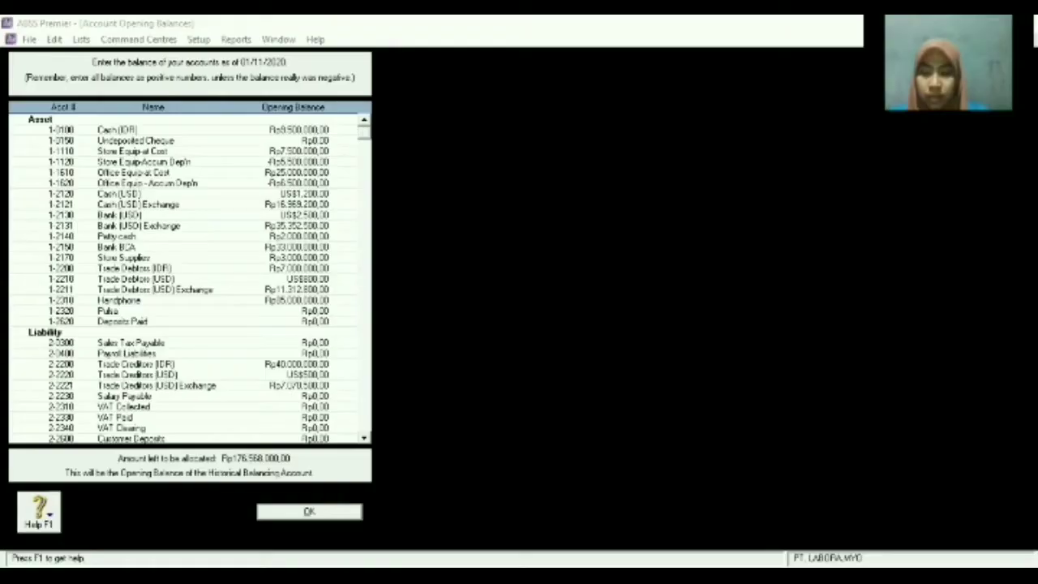
Enter Salary Payable Rp25.000.000 and VAT Collected Rp30.500.000 opening balances.
left_click(312, 395)
type("25.")
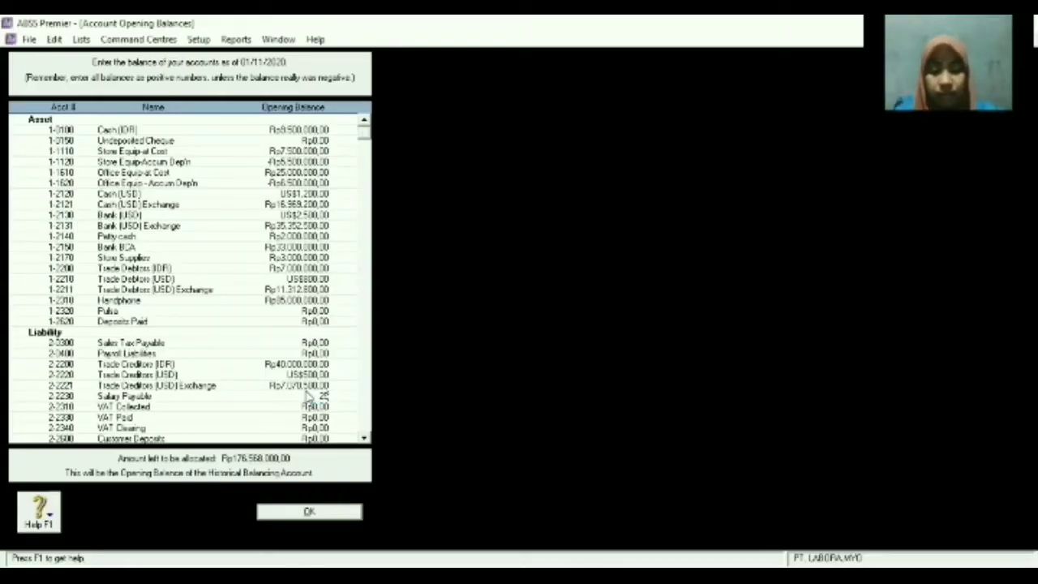
type("000.000")
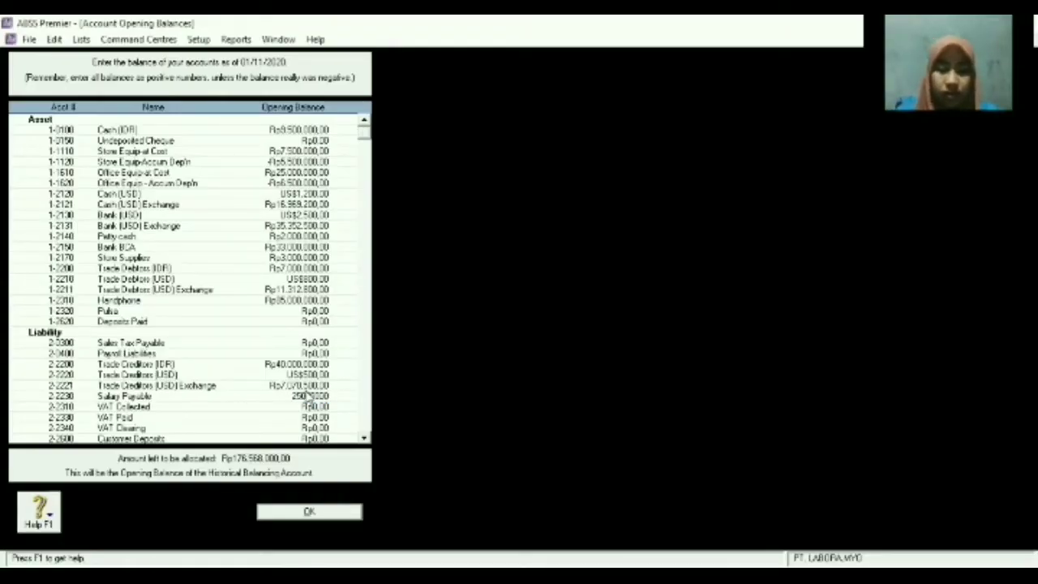
key("Tab")
scroll(317, 379, "down", 4)
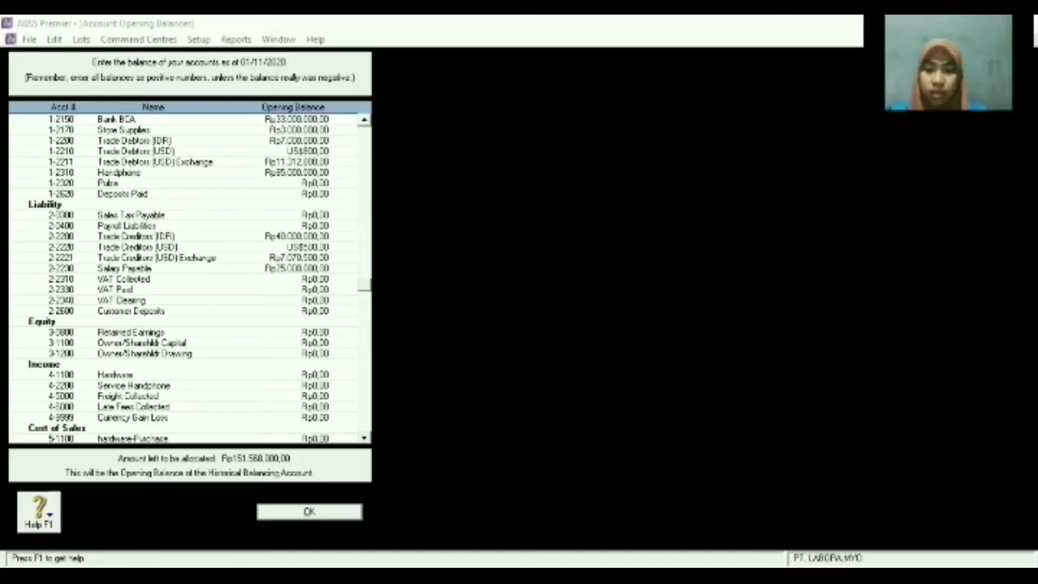
left_click(317, 280)
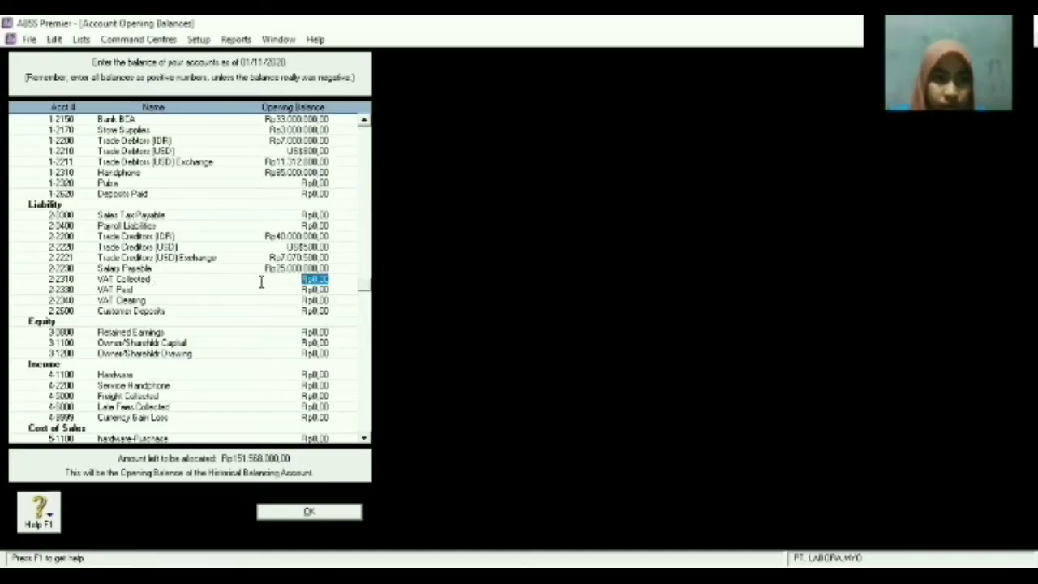
type("30.500.0")
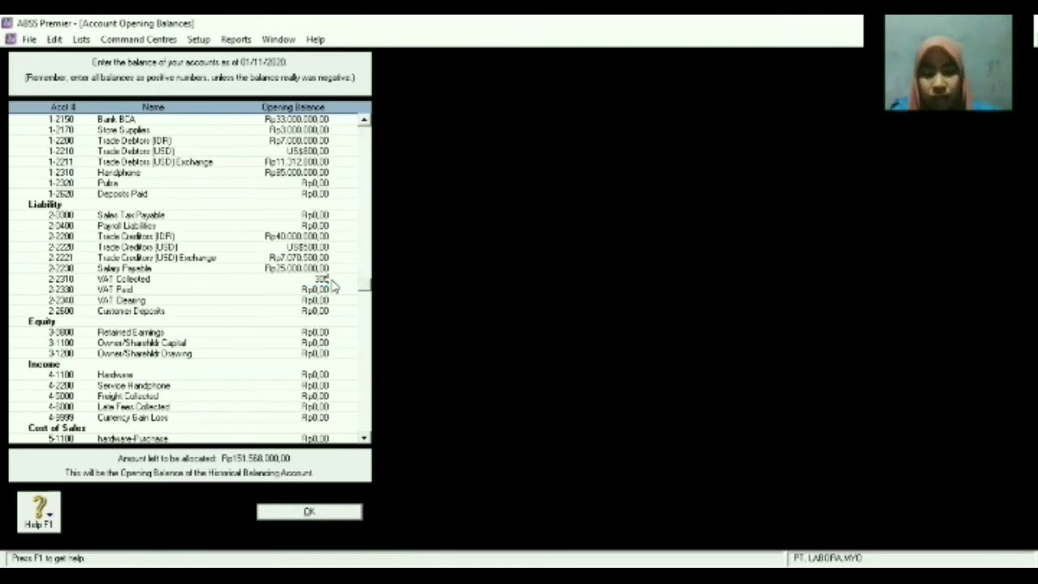
type("00,0")
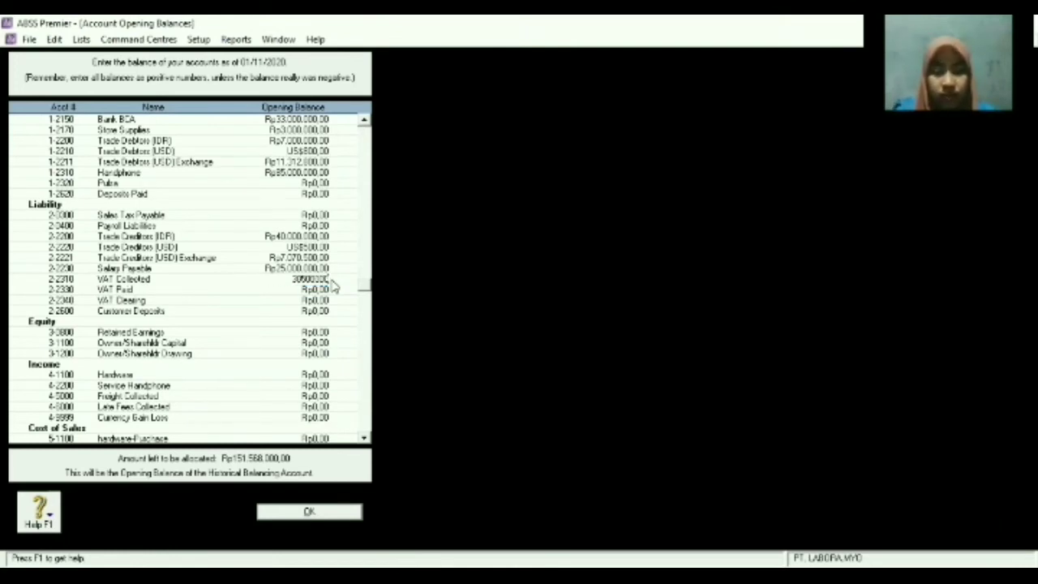
key("Tab")
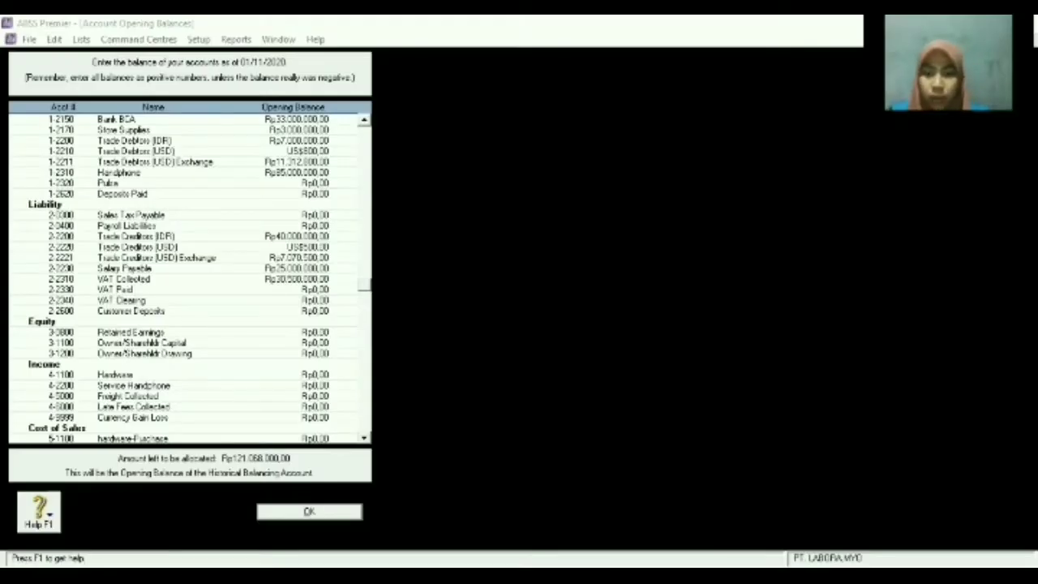
Replace the VAT Paid opening balance with -Rp28.000.000.
left_click(377, 342)
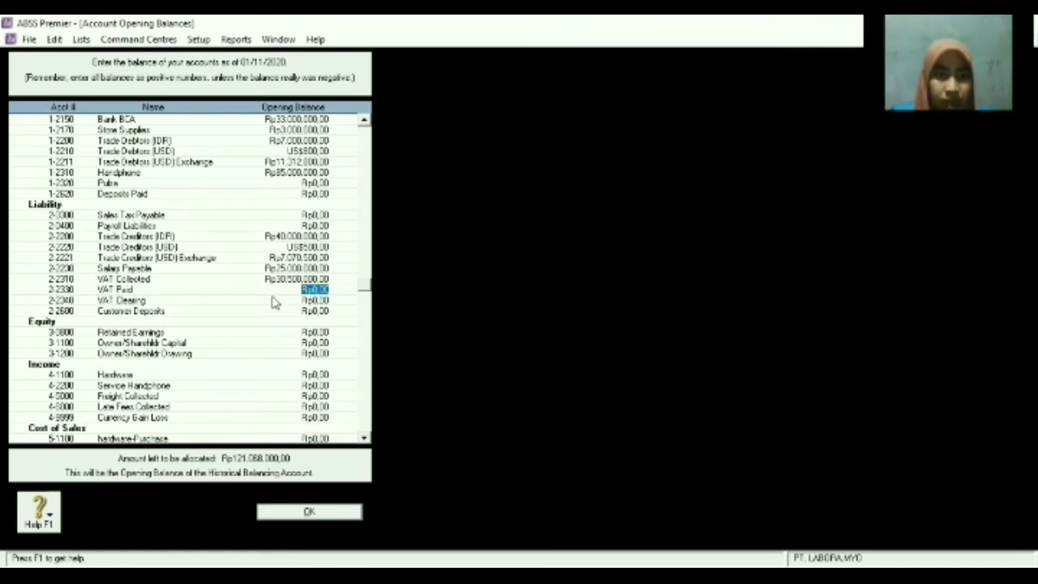
key("BackSpace")
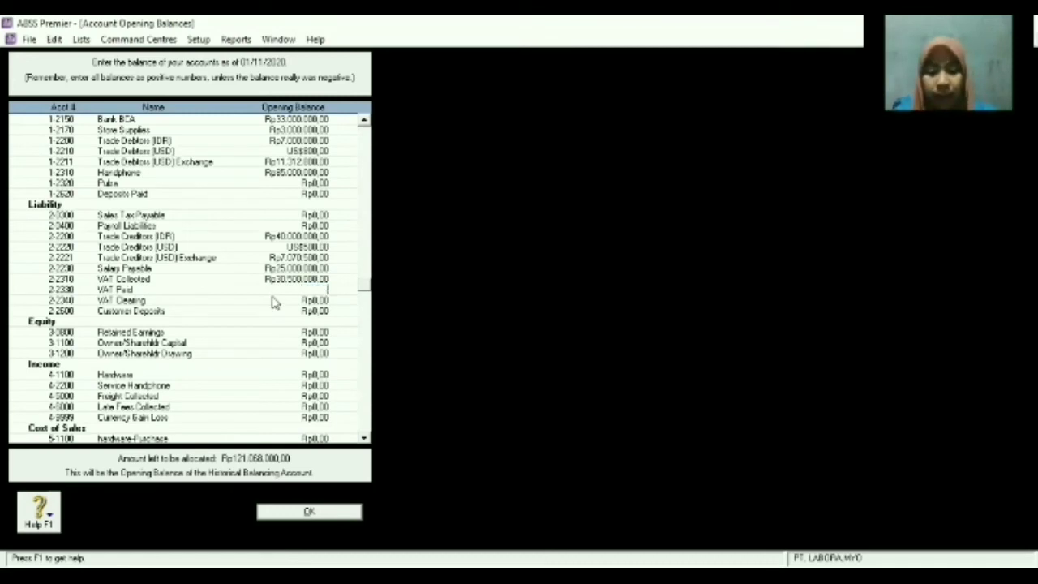
type("-2800000")
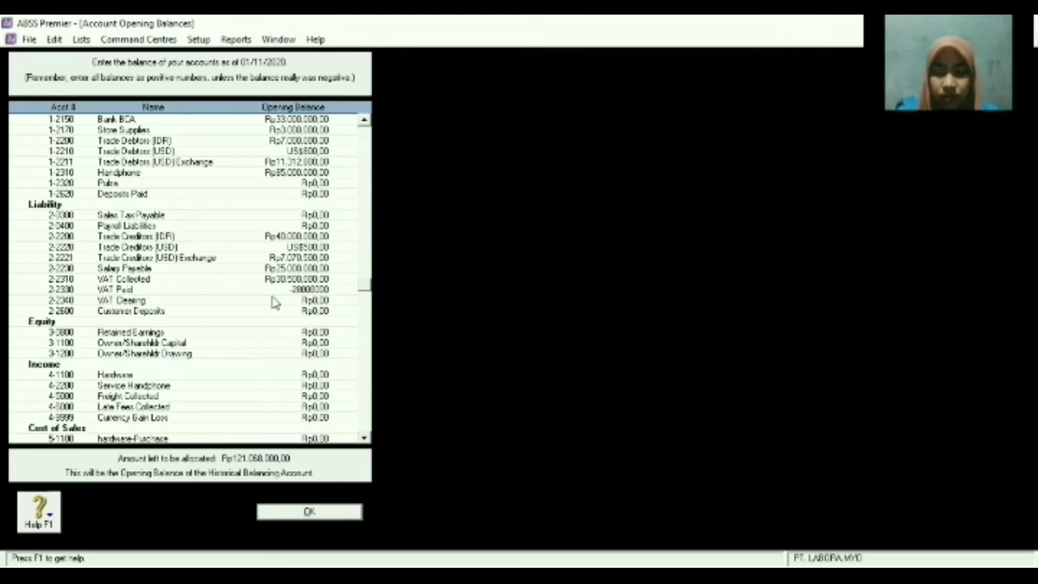
key("Tab")
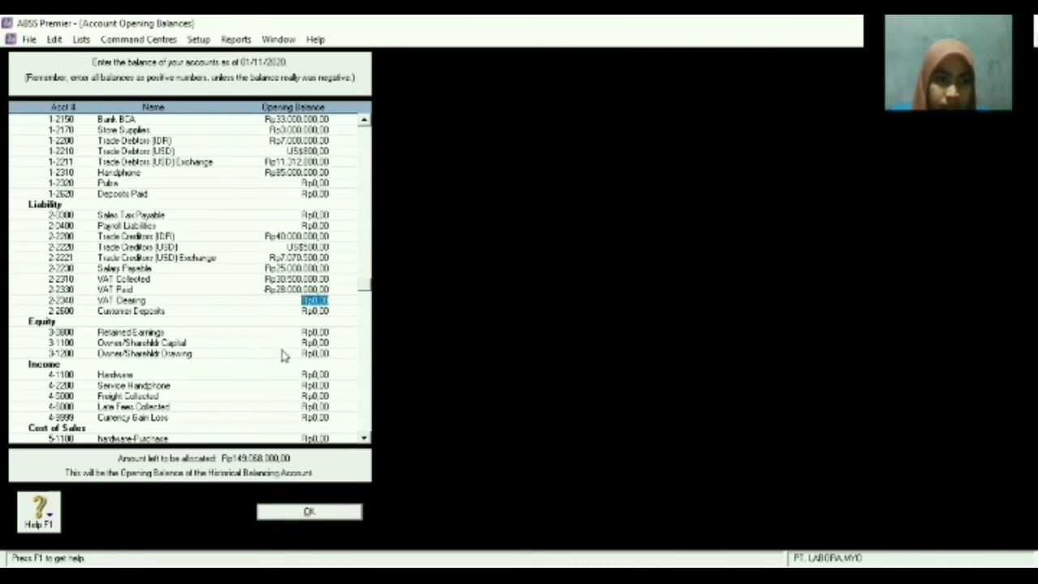
Enter Owner/Shareholder Capital Rp150.000.000 and a drawing balance of -Rp5.000.000.
left_click(302, 343)
type("15")
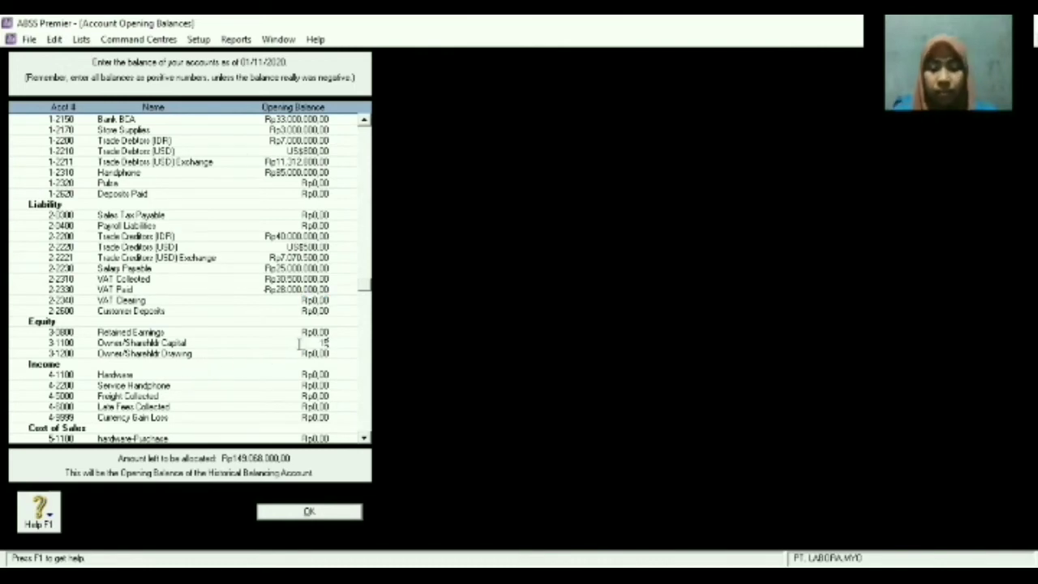
type("0.000.000")
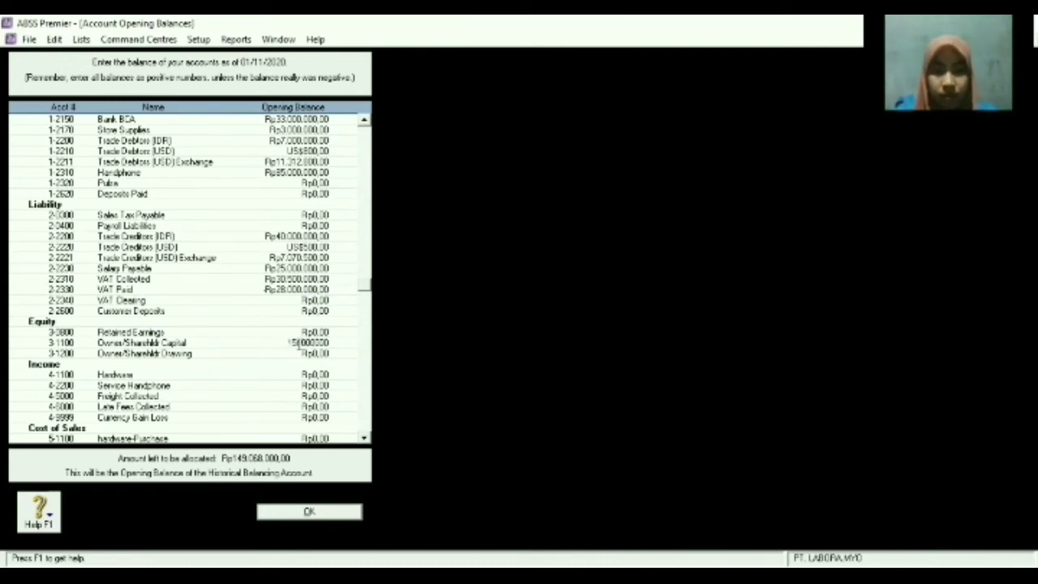
key("Tab")
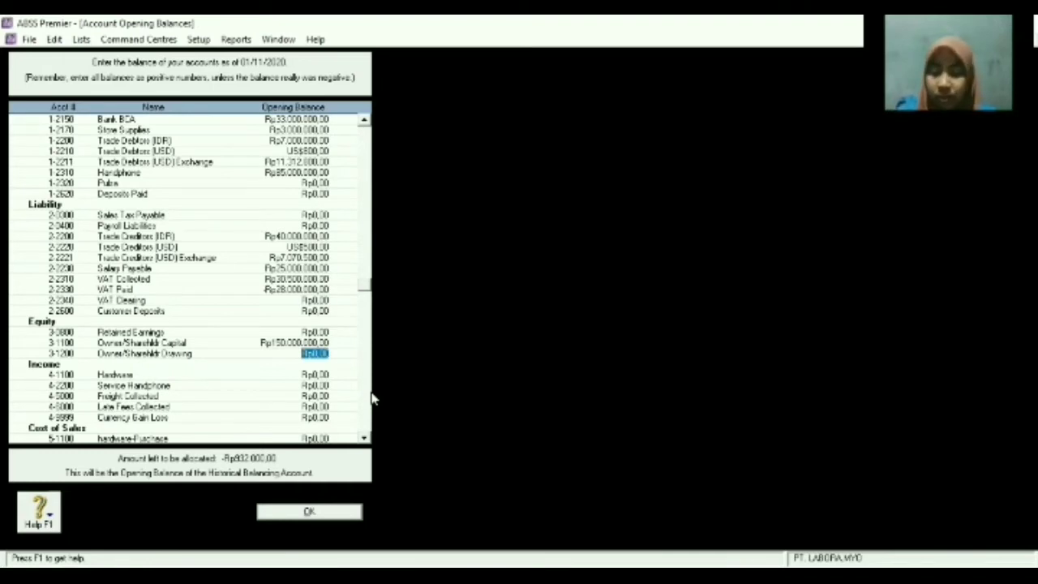
type("-")
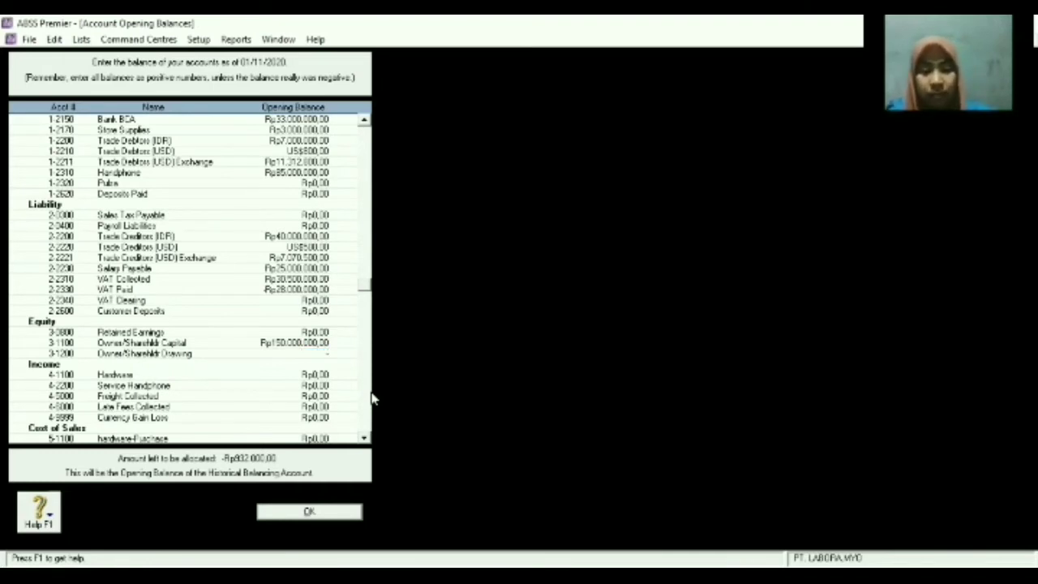
type("5000000")
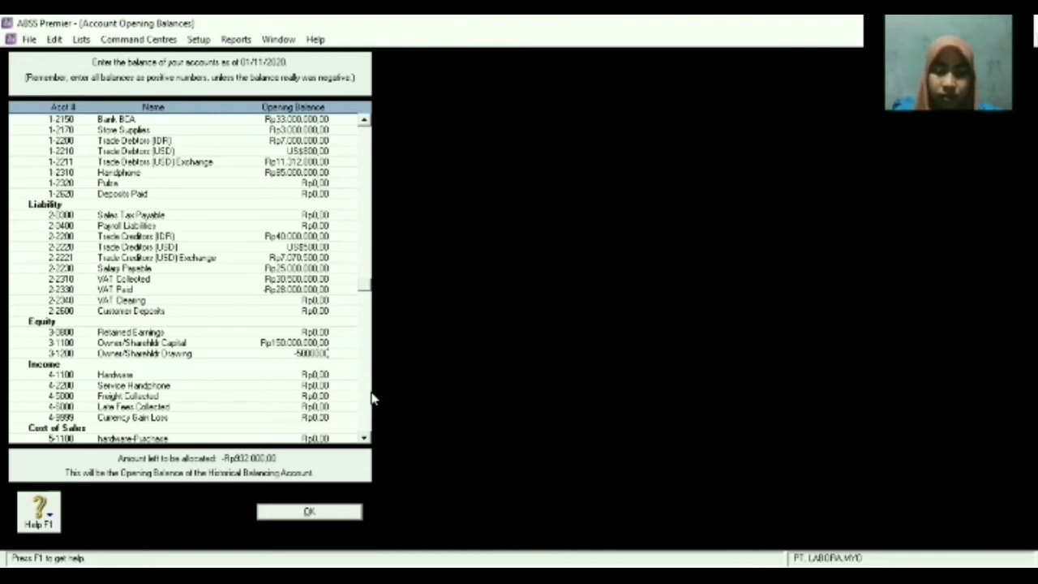
key("Tab")
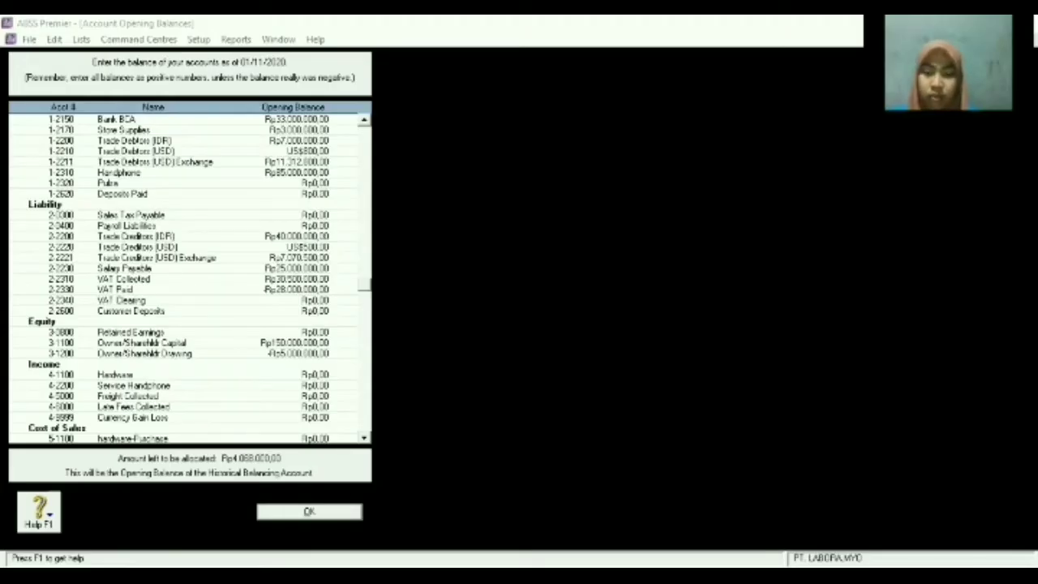
Set the Retained Earnings opening balance to Rp4.068.000,00.
left_click(321, 330)
type("40.")
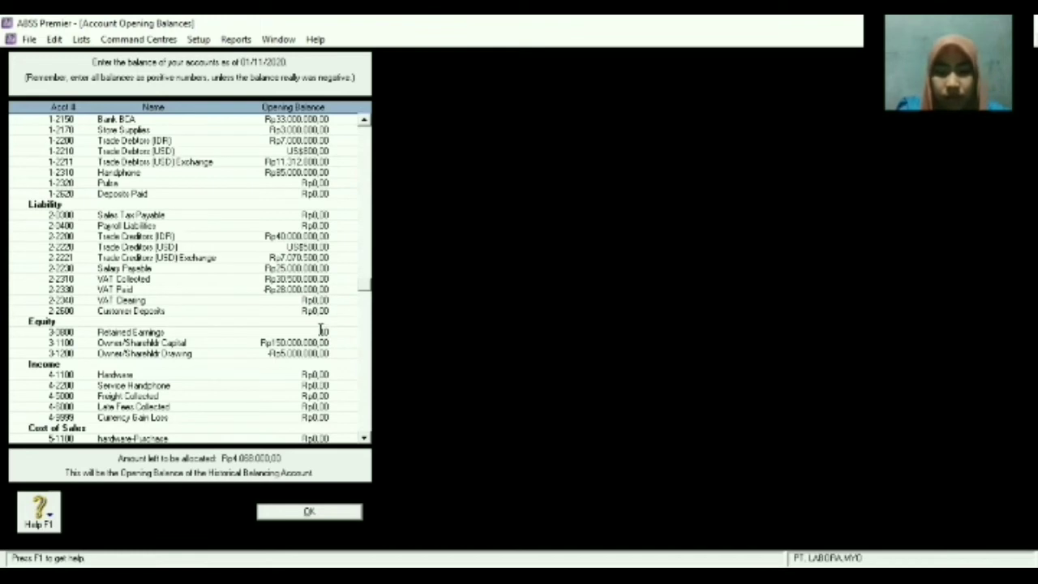
type("00")
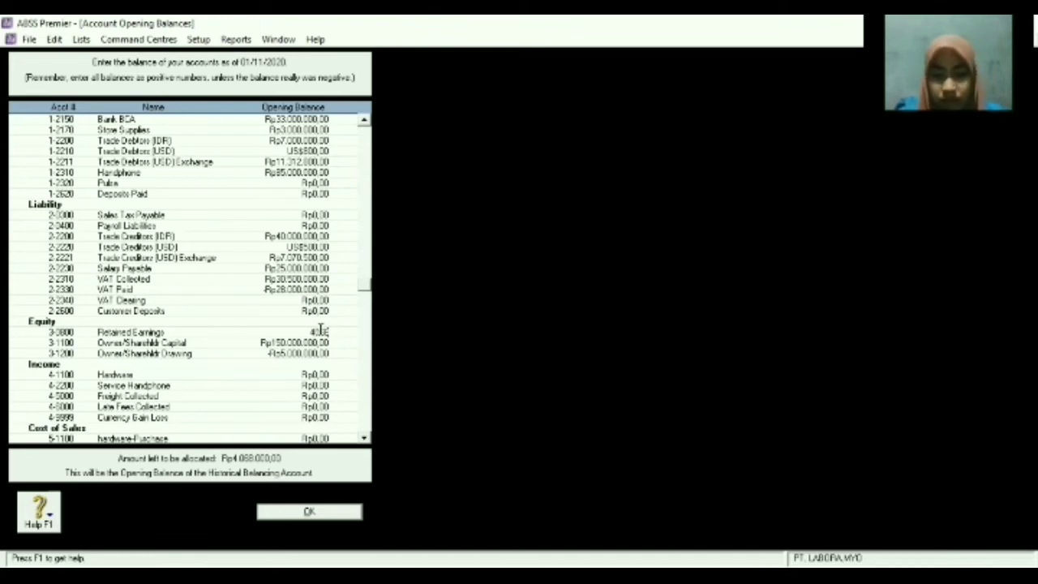
type("0.00")
key("Tab")
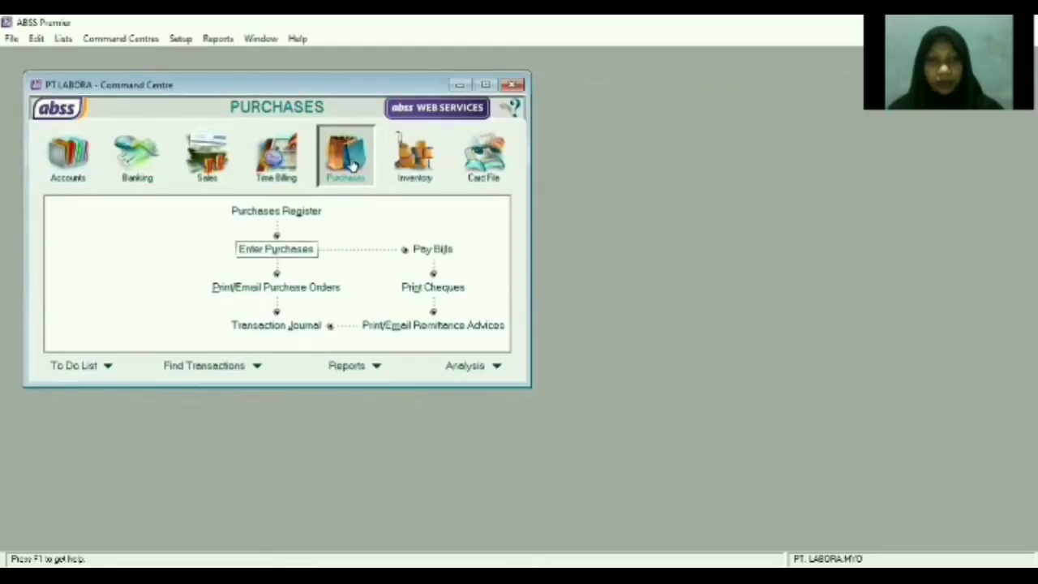
Start a new bill from PT LAW with purchase number FB050101, dated 05/01/2021.
left_click(296, 249)
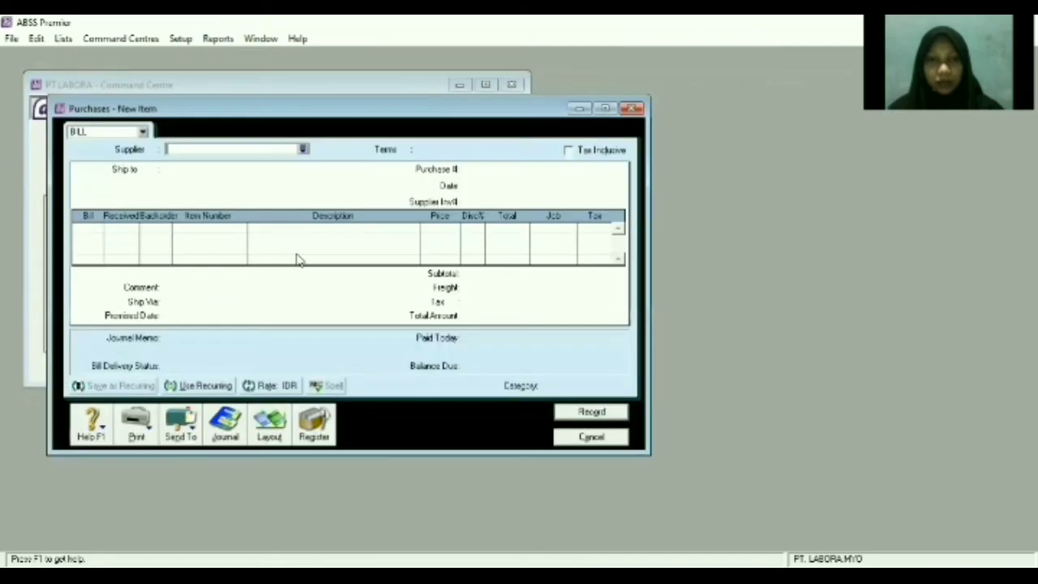
left_click(305, 154)
type("PT LAW")
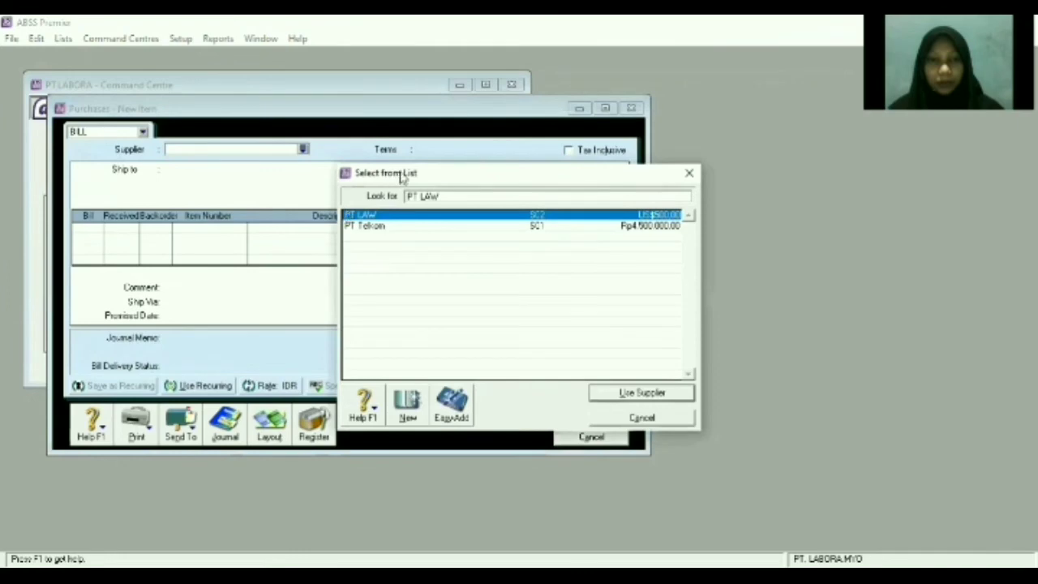
double_click(413, 217)
left_click(493, 169)
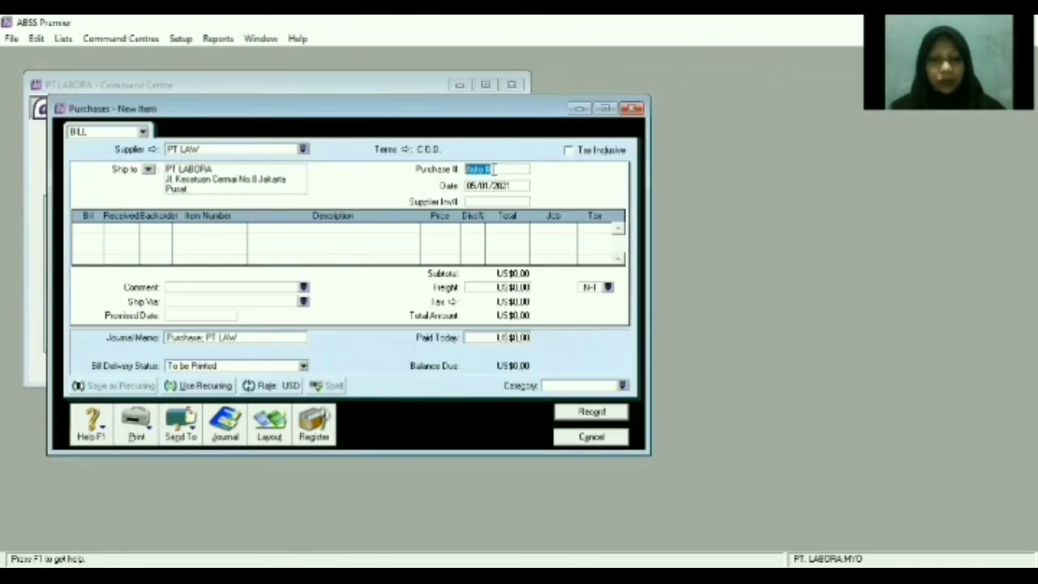
type("PB")
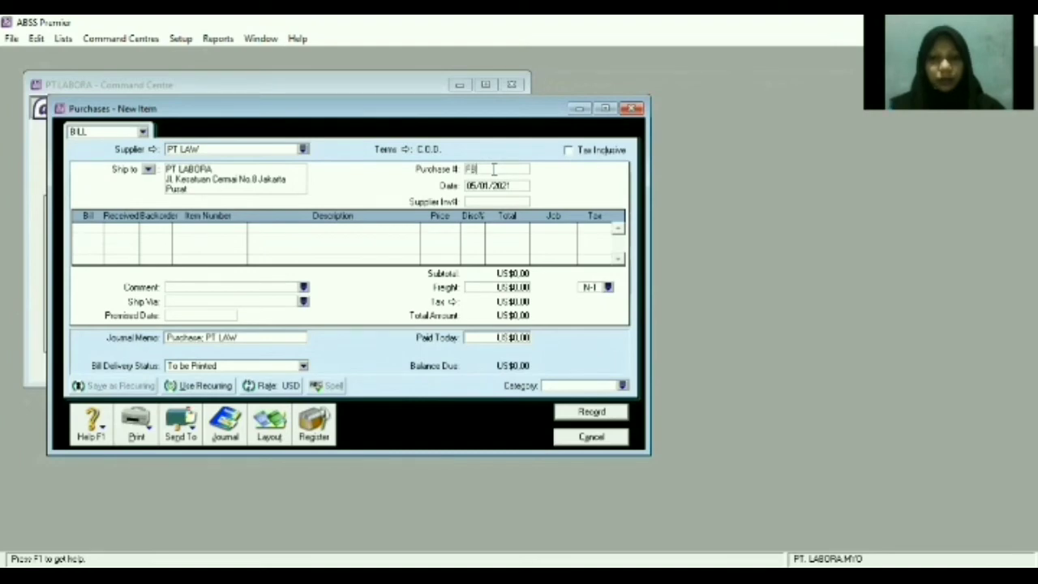
type("050101")
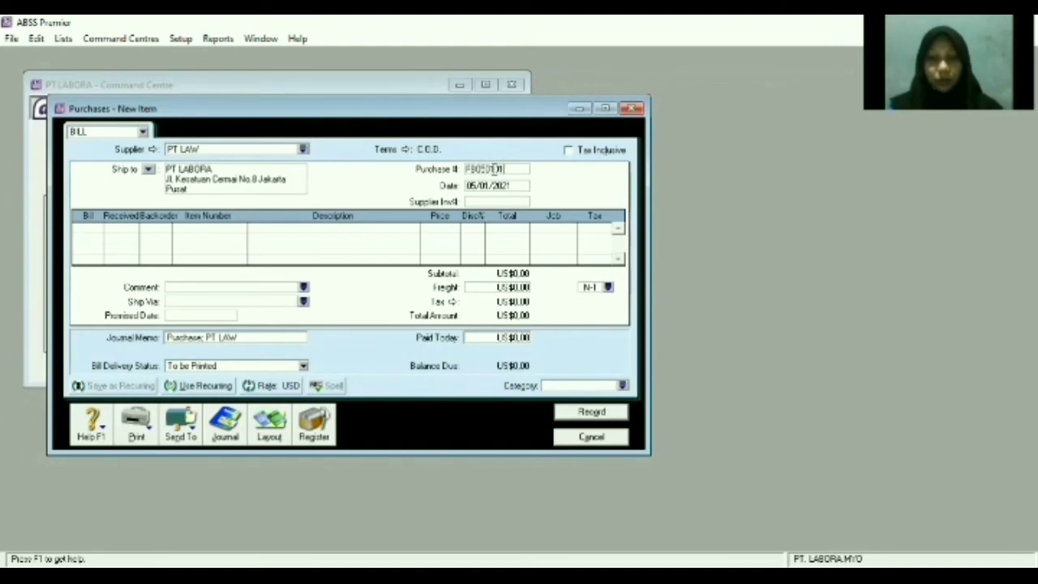
left_click(489, 186)
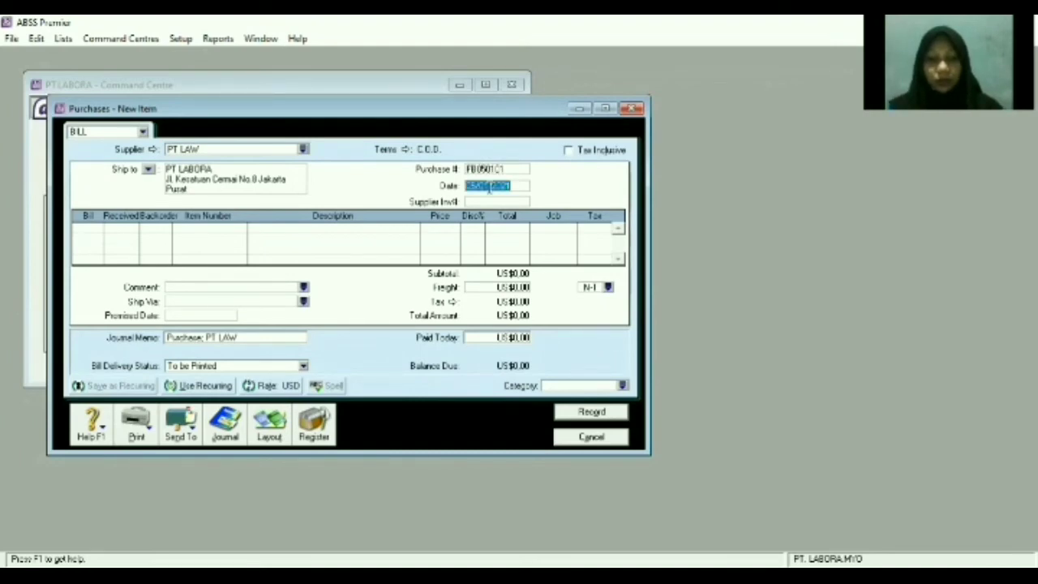
type("05/")
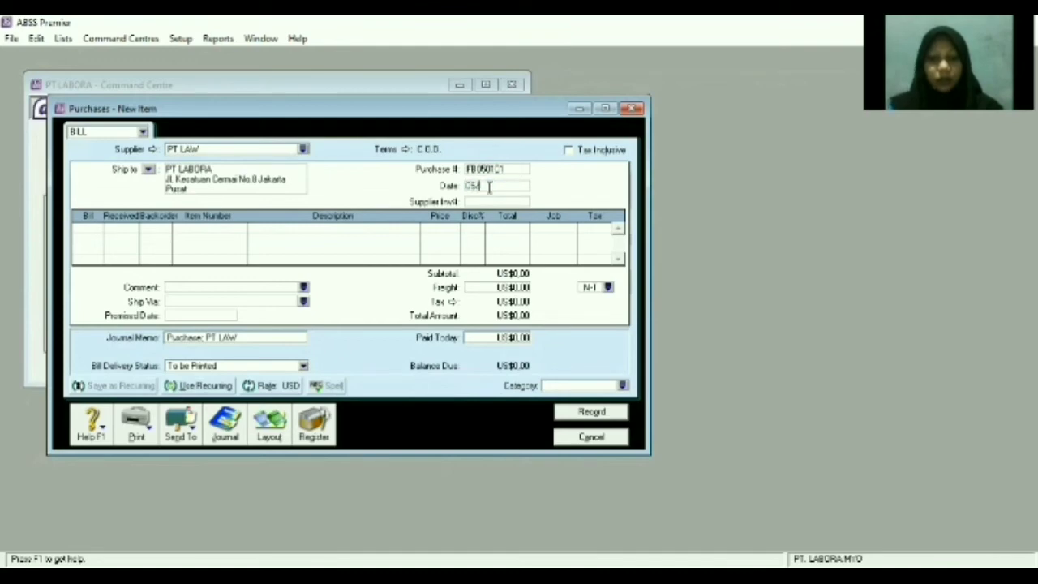
type("01/2021")
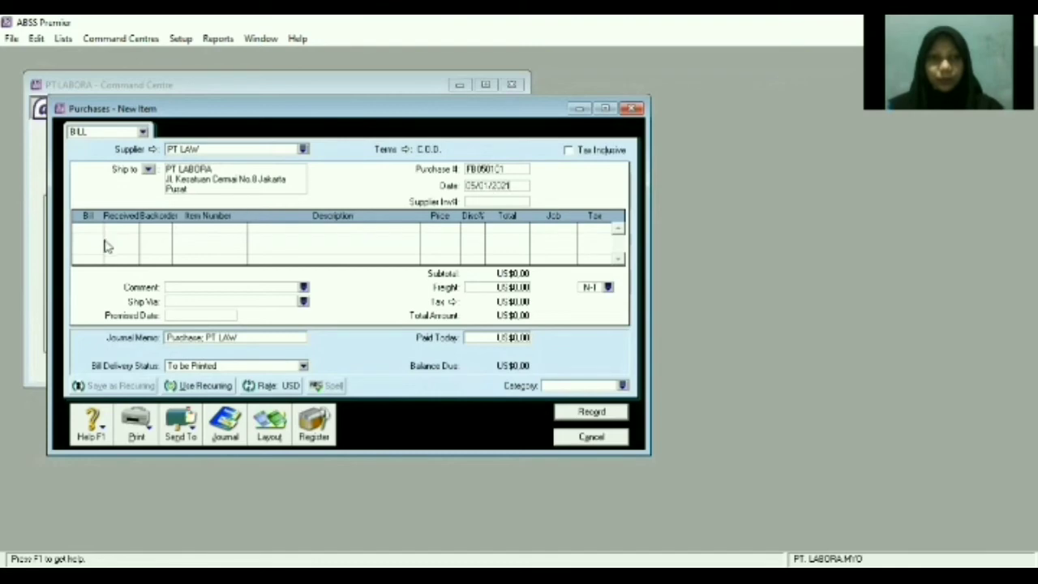
Add a bill line for 1 XIAOMI (XMI) at US$300, job P, tax code PPN.
left_click(81, 228)
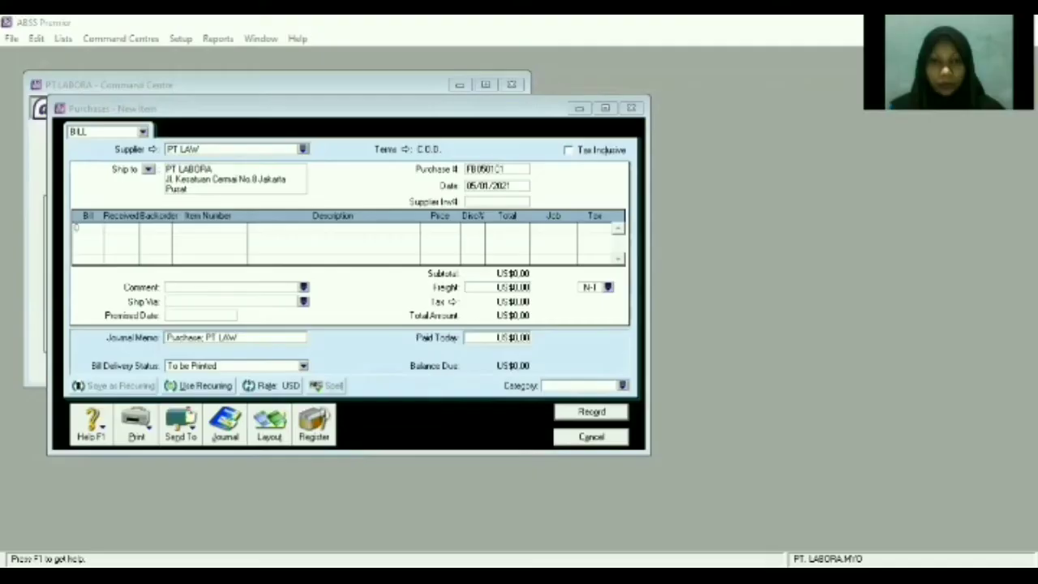
type("1")
key("Tab")
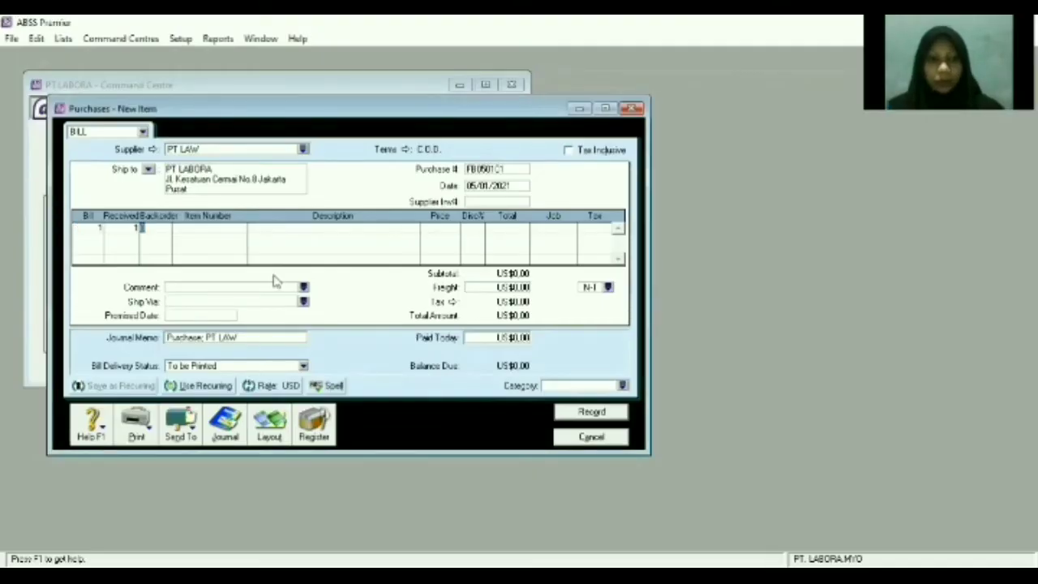
key("Tab")
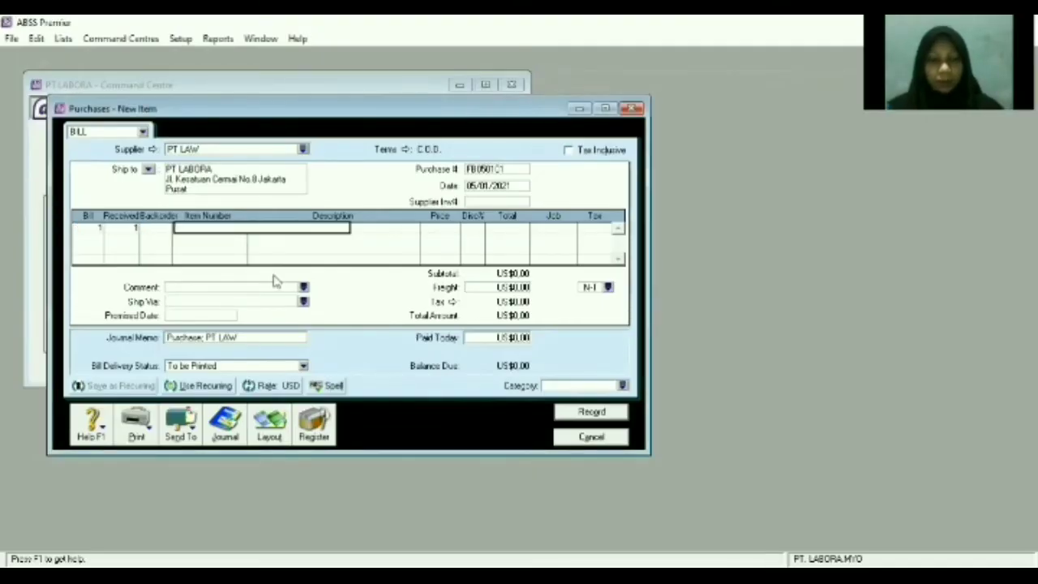
type("00XMI")
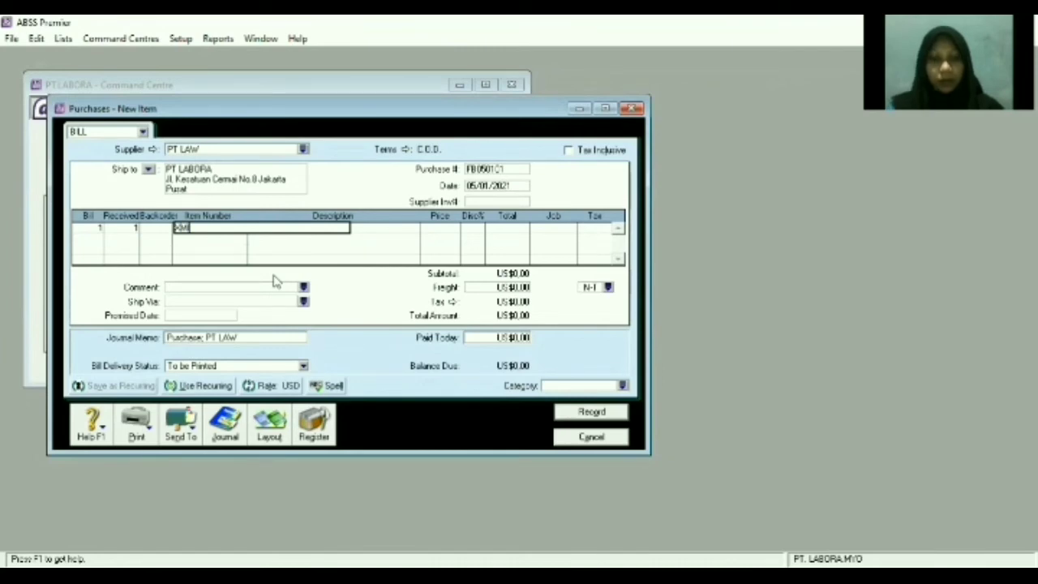
key("Tab")
key("Tab")
key("Tab")
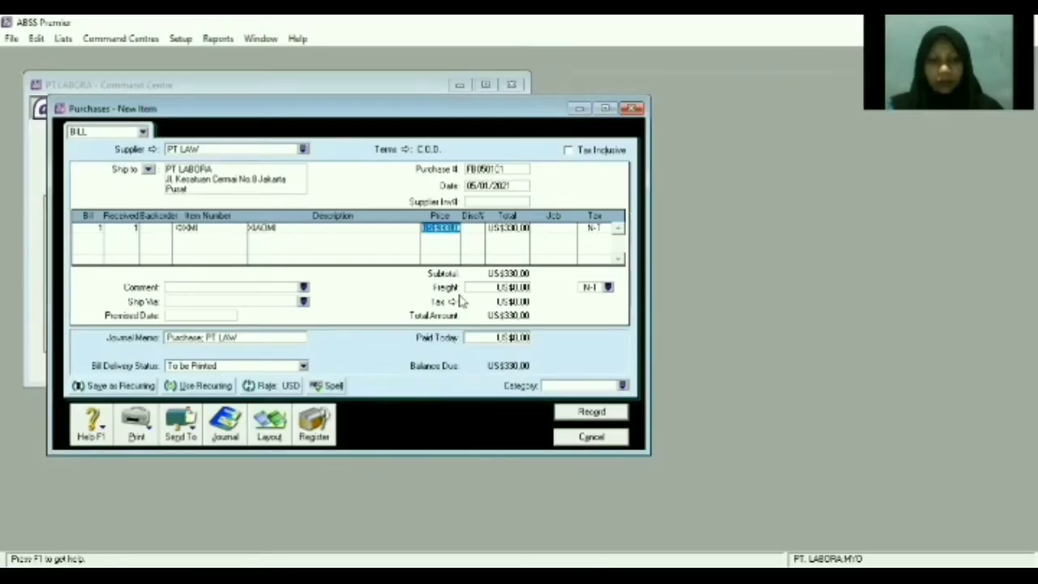
type("300")
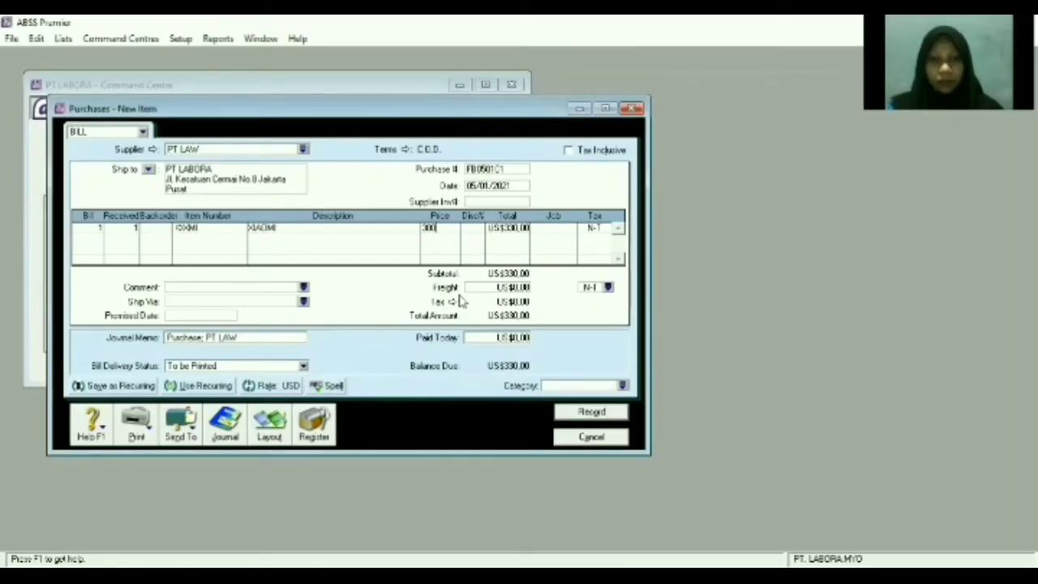
key("Tab")
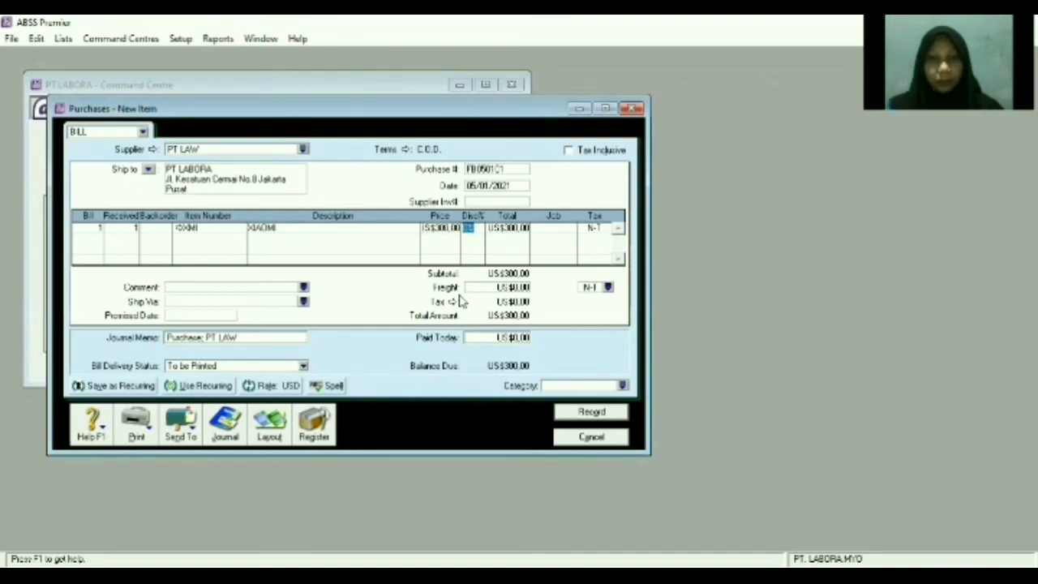
key("Tab")
key("Tab")
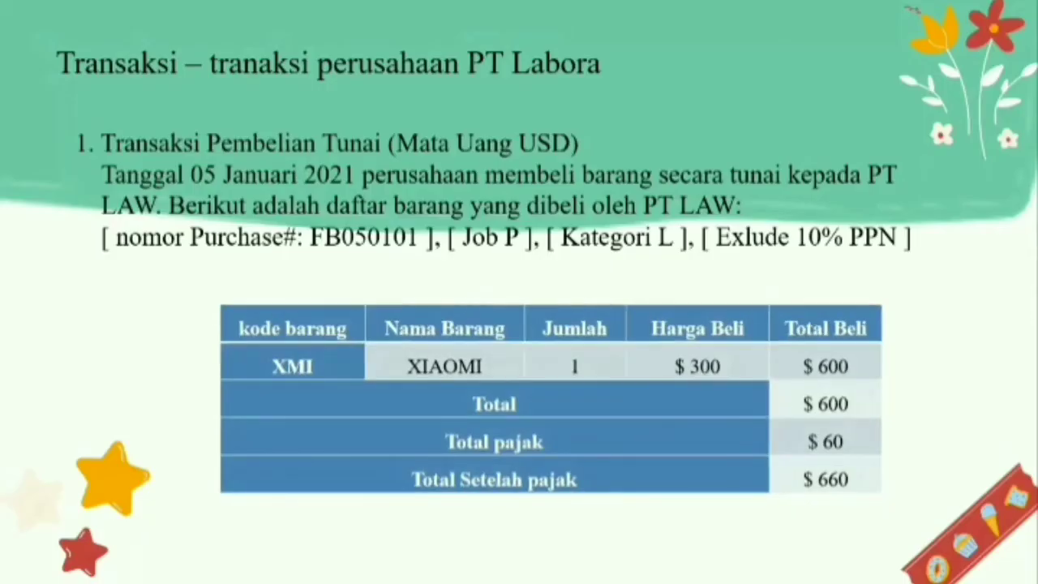
type("P")
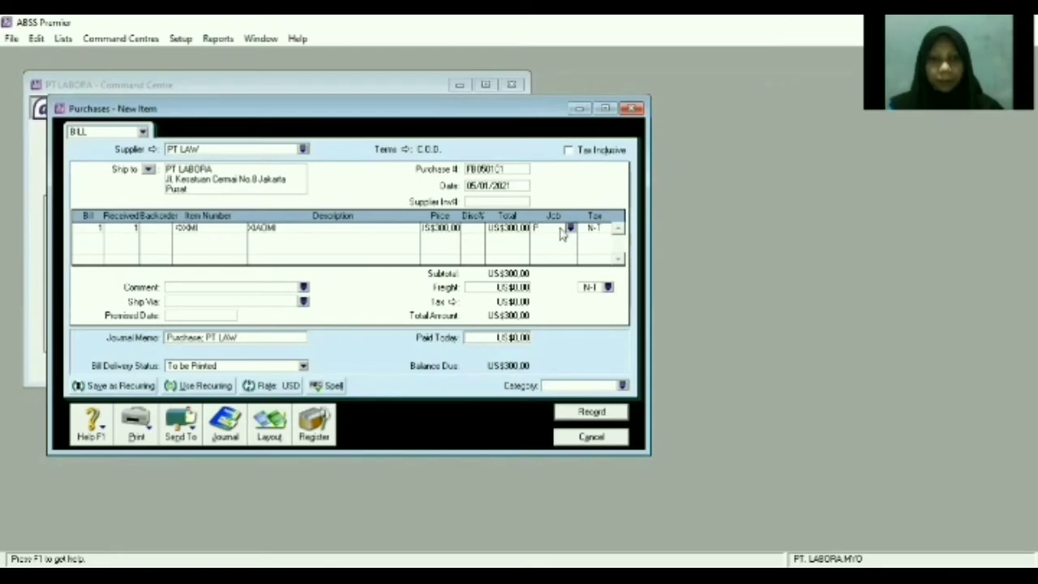
key("Tab")
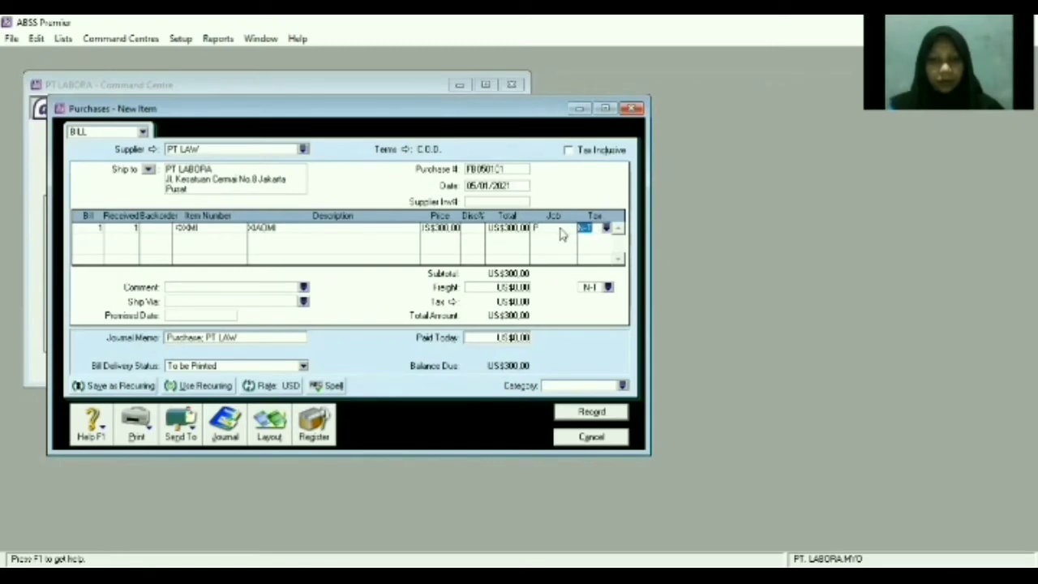
type("PPN")
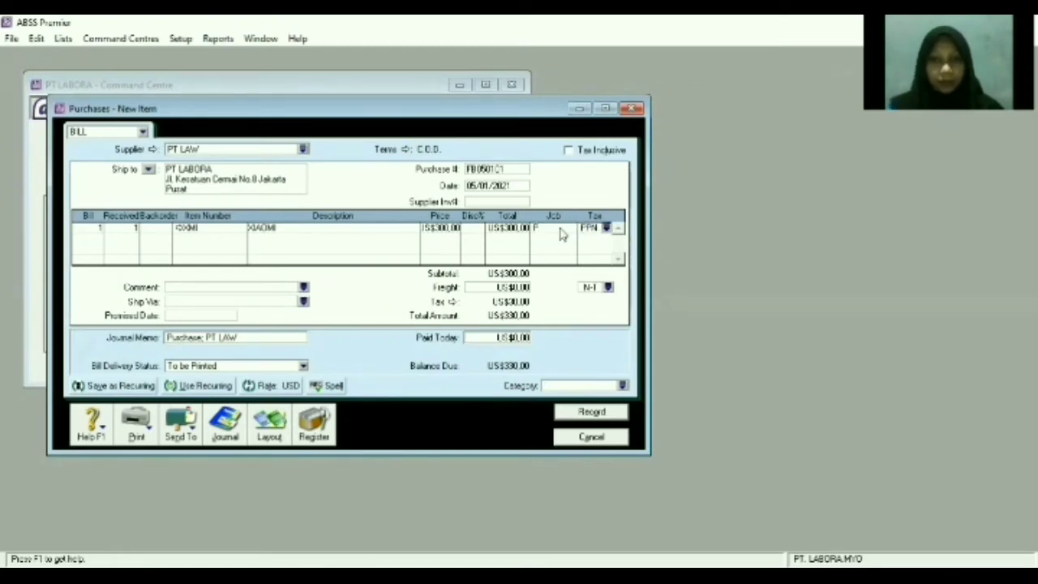
Assign category L, record the PT LAW bill and close the purchase window.
left_click(604, 386)
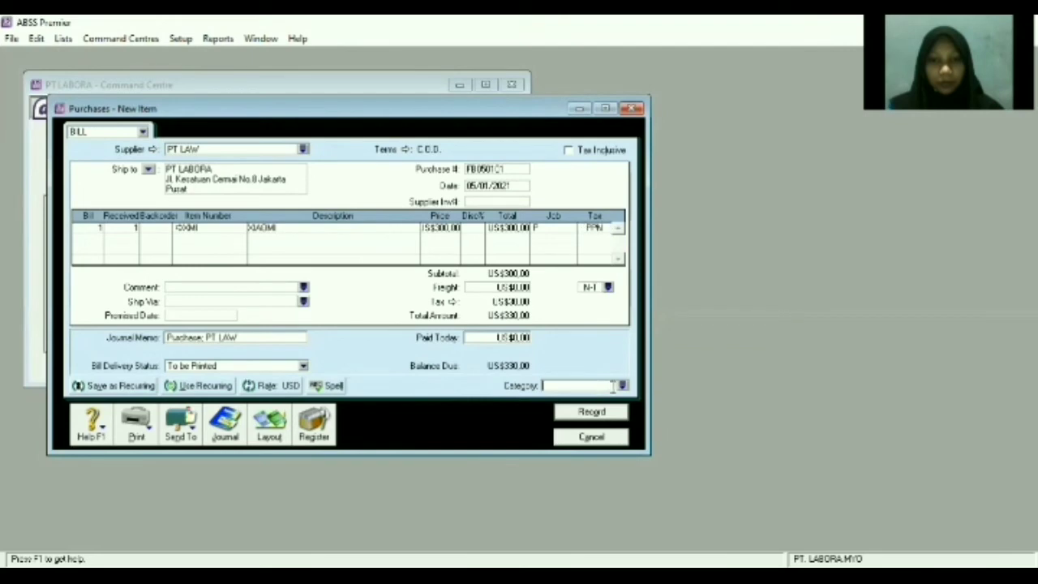
left_click(622, 385)
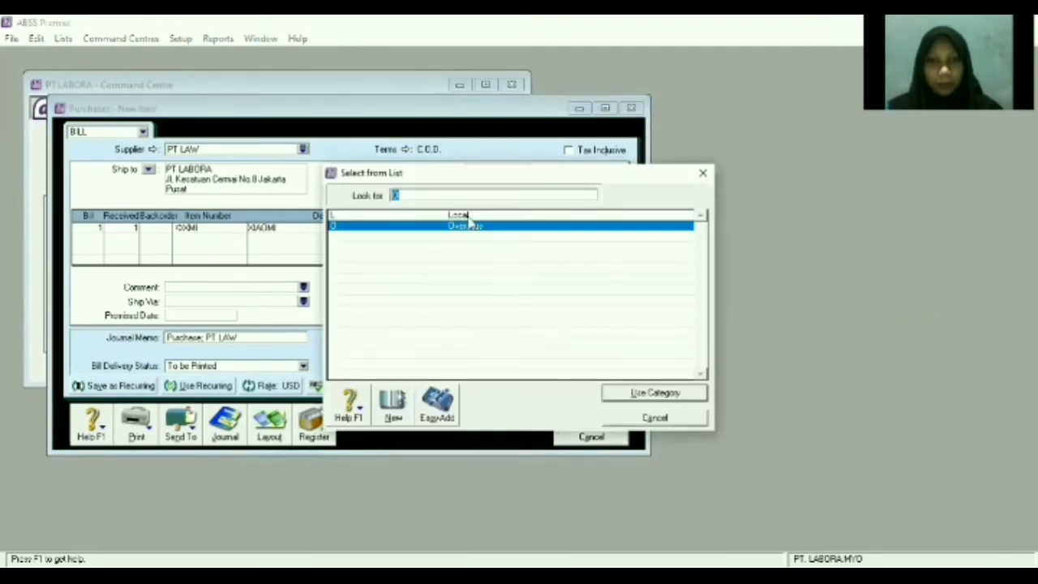
type("L")
key("Return")
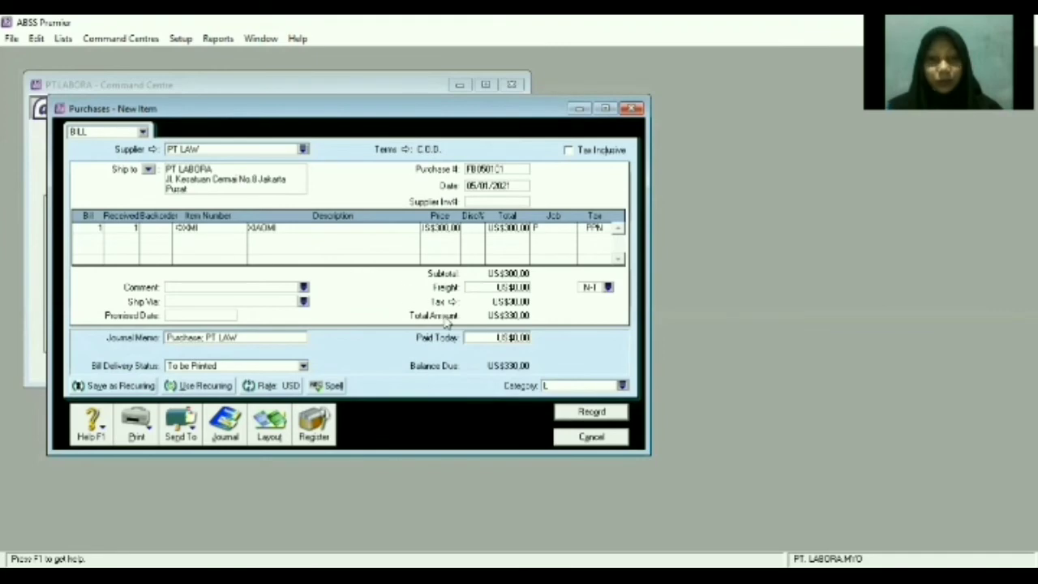
left_click(618, 414)
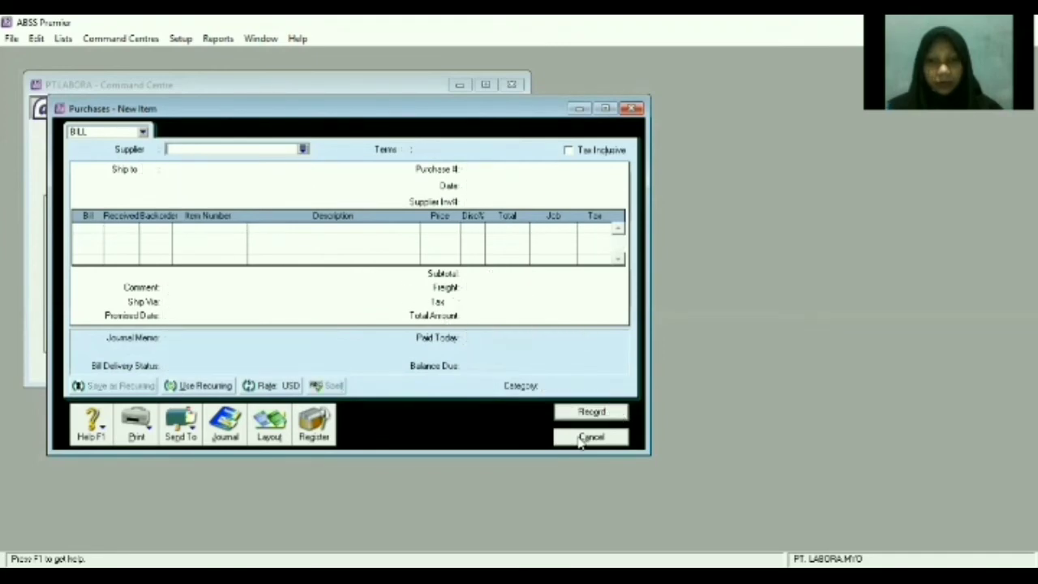
left_click(581, 437)
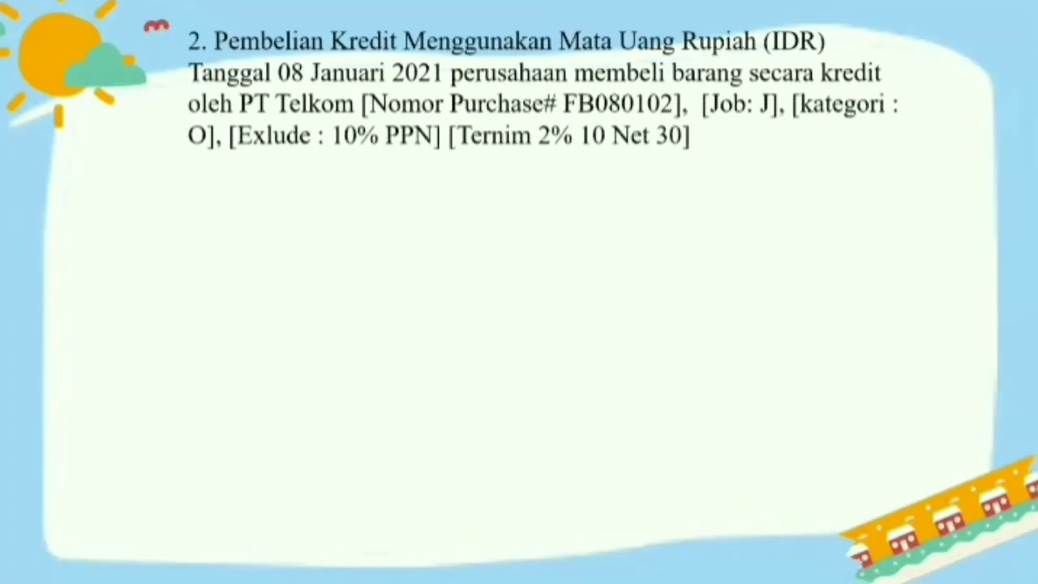
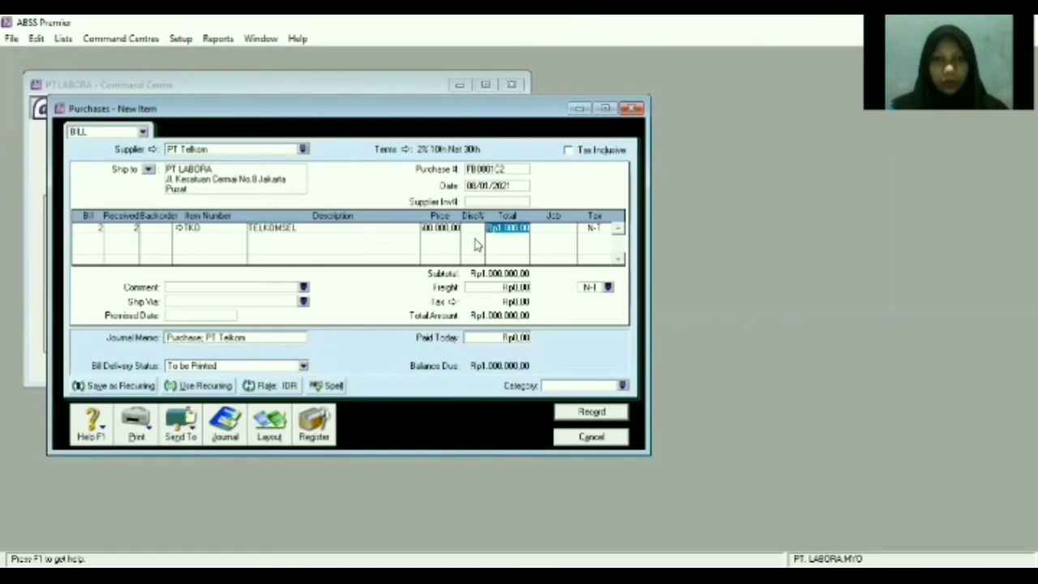
key("Tab")
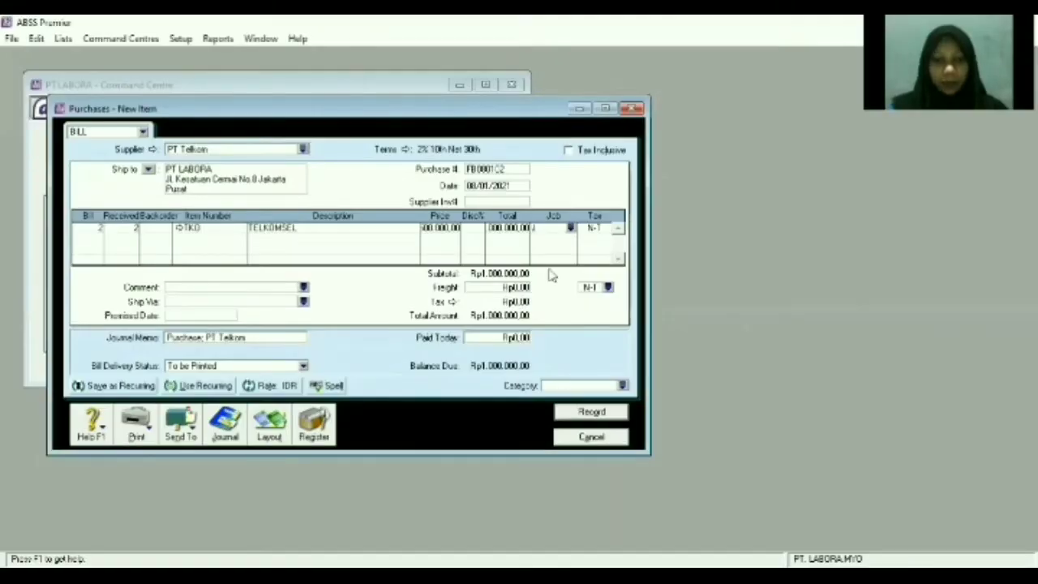
Give the TELKOMSEL line the PPN tax code, bringing the bill total to Rp1,100,000.
key("Tab")
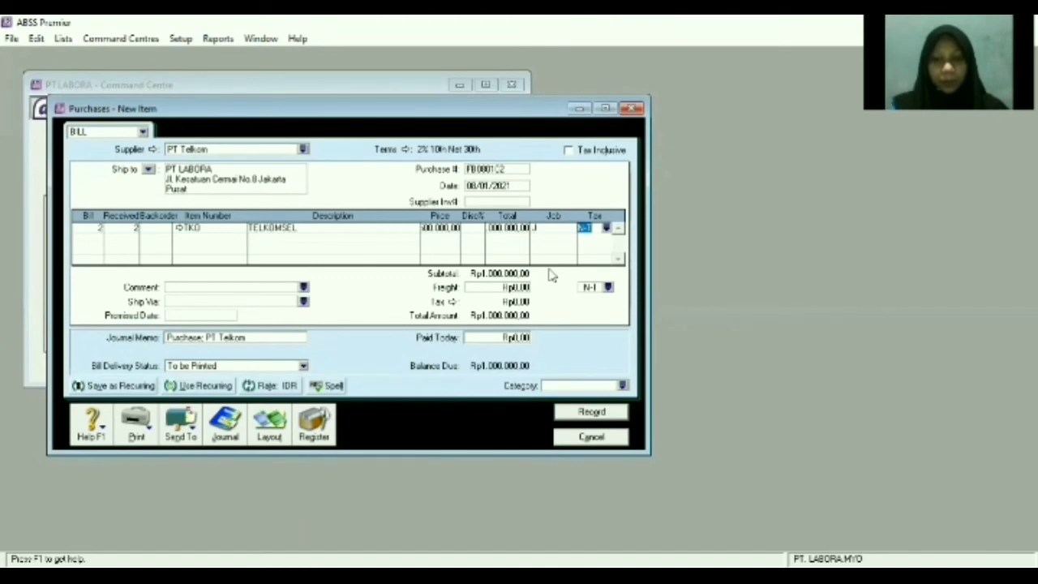
type("PPN")
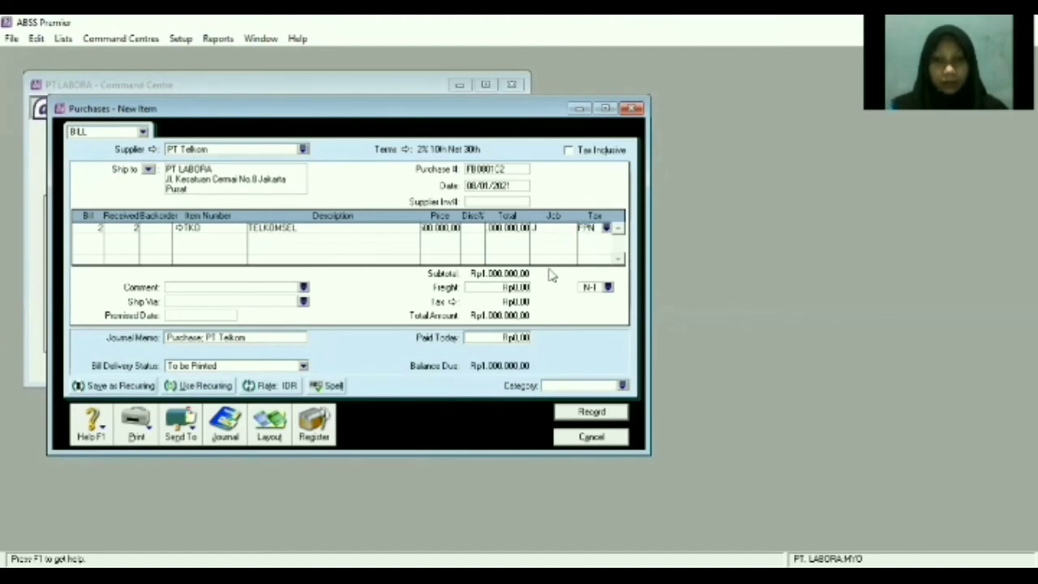
key("Tab")
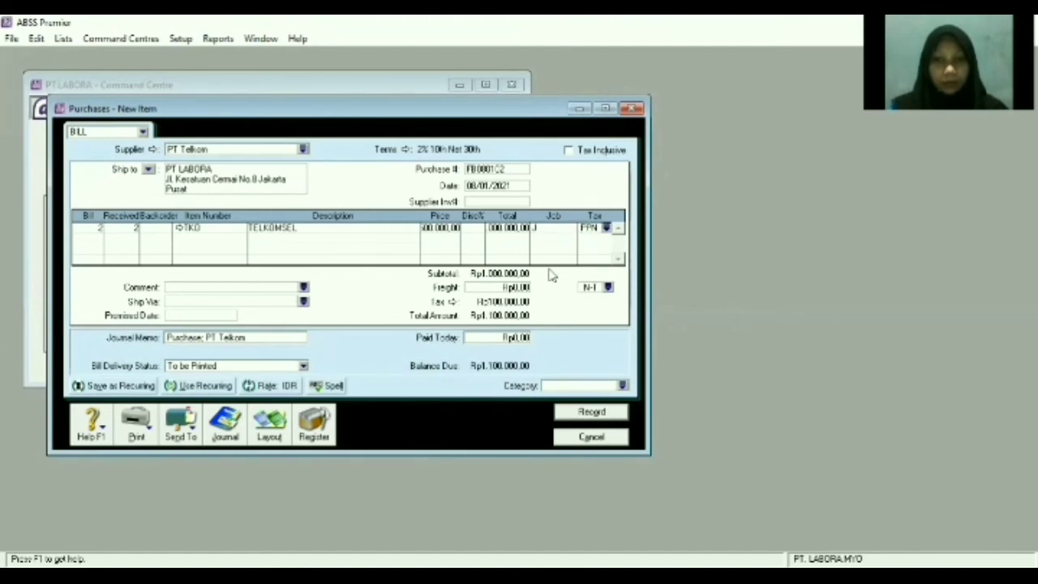
left_click(97, 237)
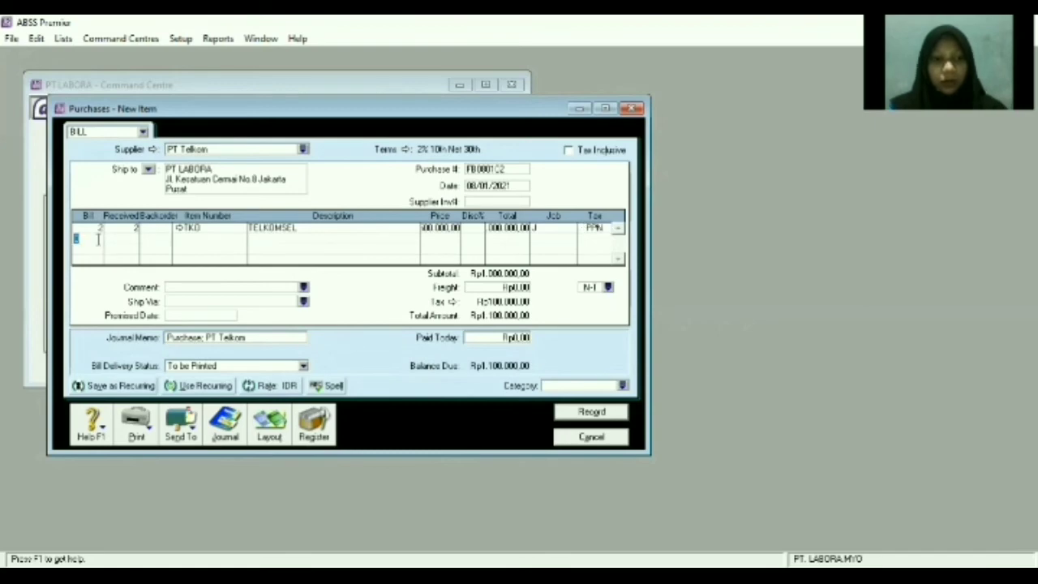
Start the second bill line with quantity 2 of item IDS (Indosat).
type("2")
key("Tab")
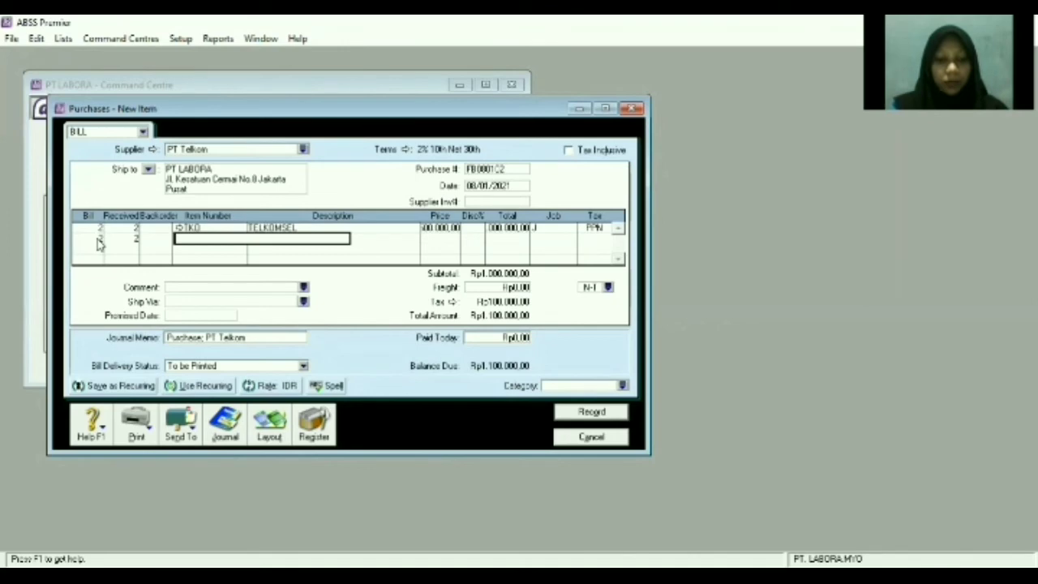
type("IN")
key("BackSpace")
type("D")
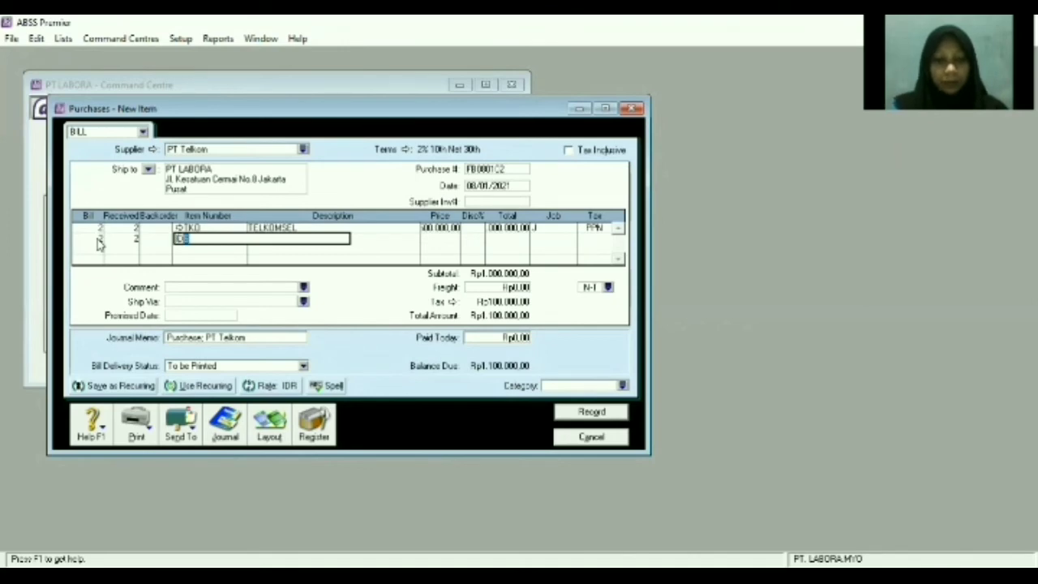
key("Tab")
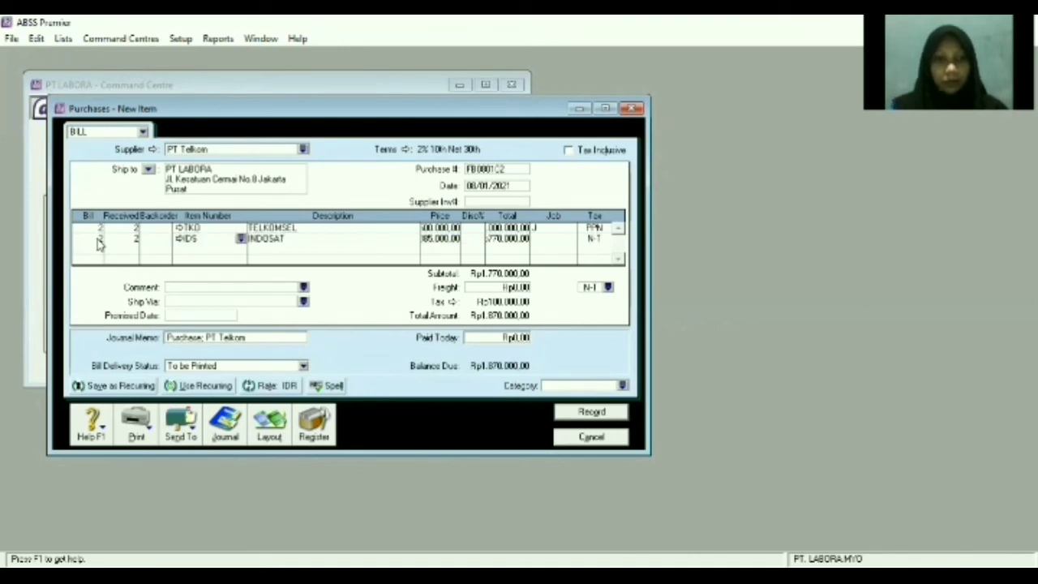
Set the Indosat line's price to 350,000 and its tax code to PPN.
key("Tab")
key("Tab")
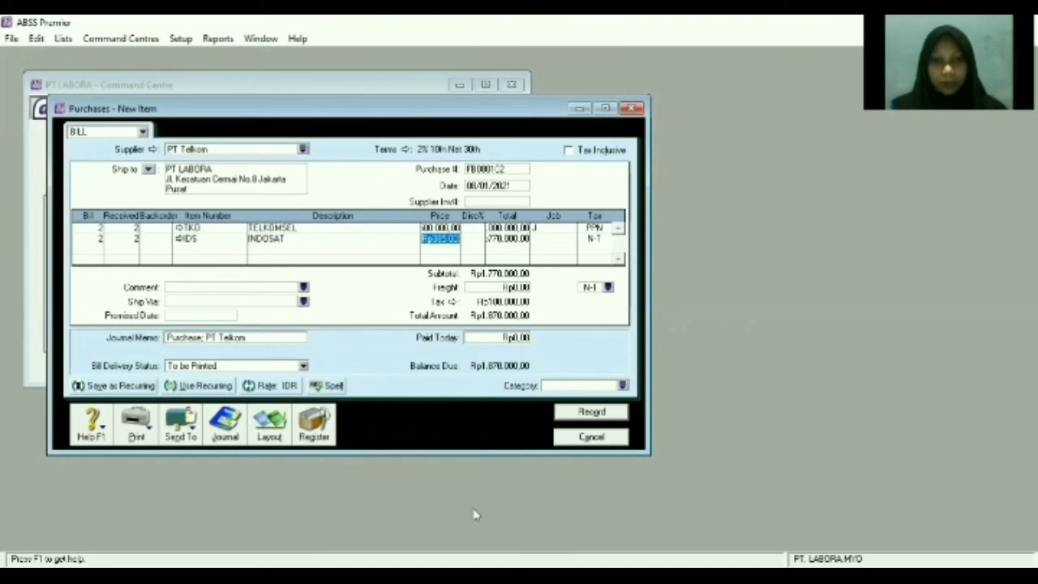
key("alt+Tab")
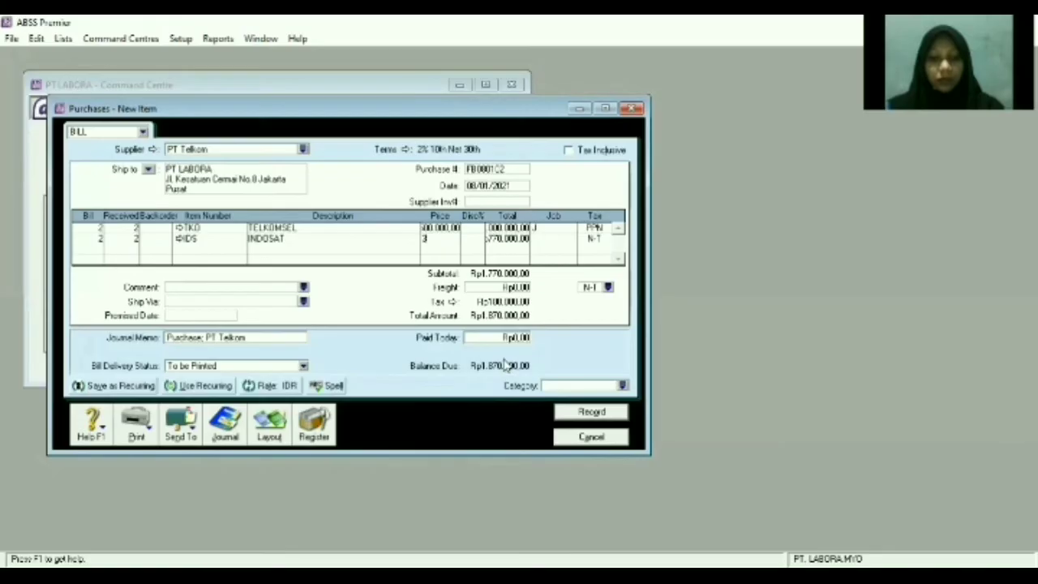
type("0.000")
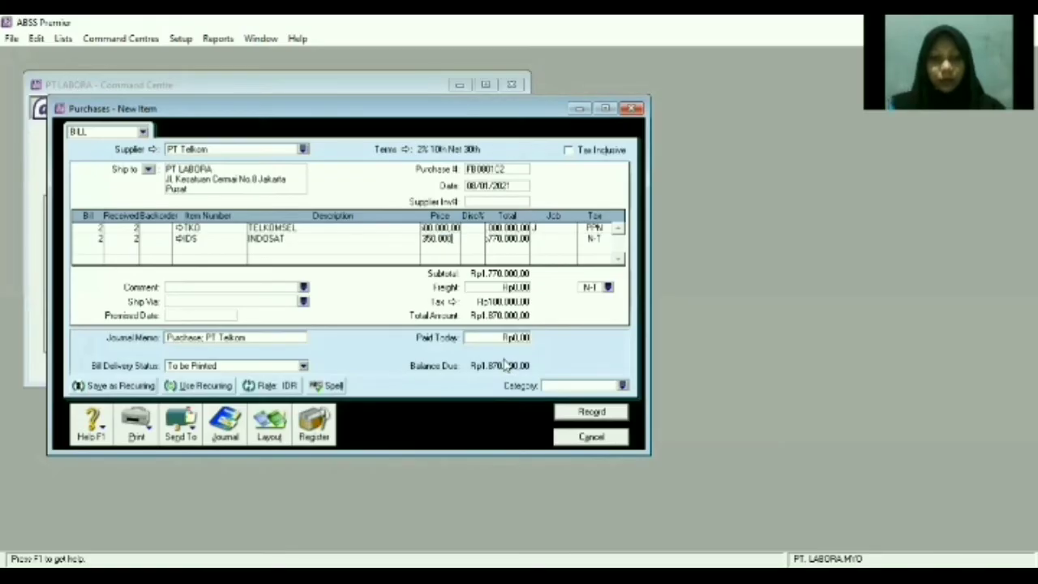
key("Tab")
key("Tab")
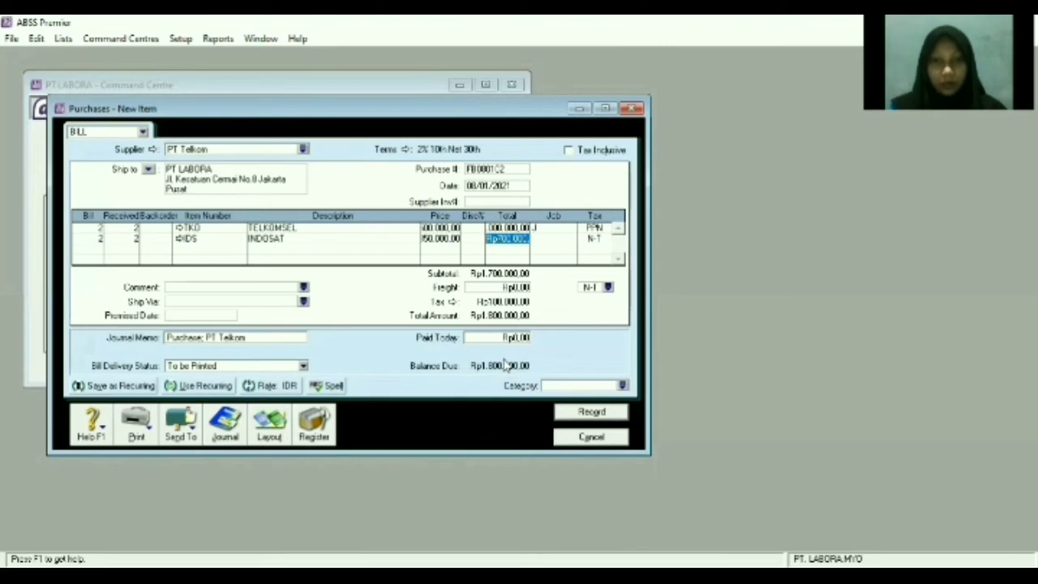
key("Tab")
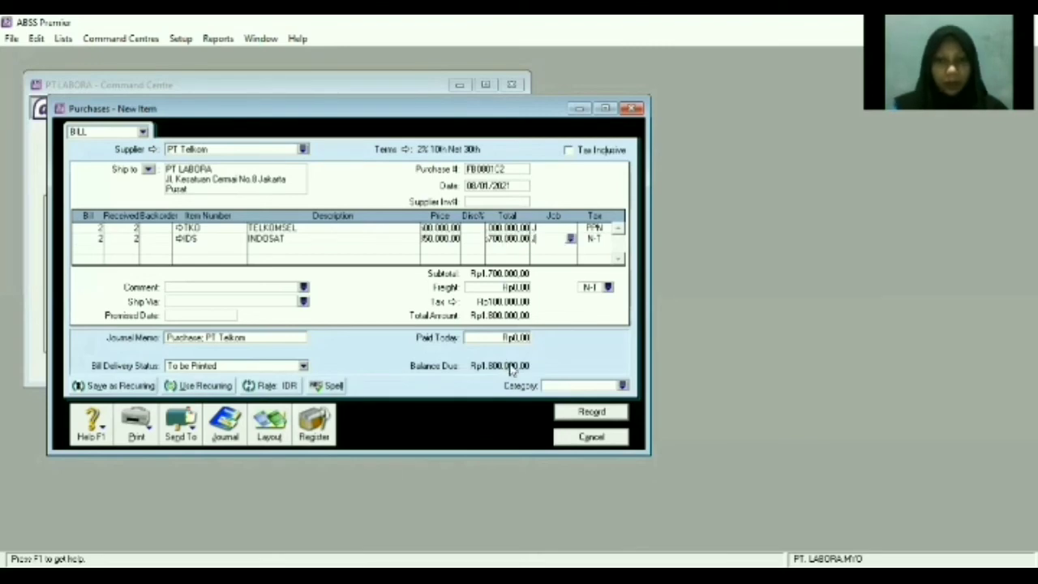
key("Tab")
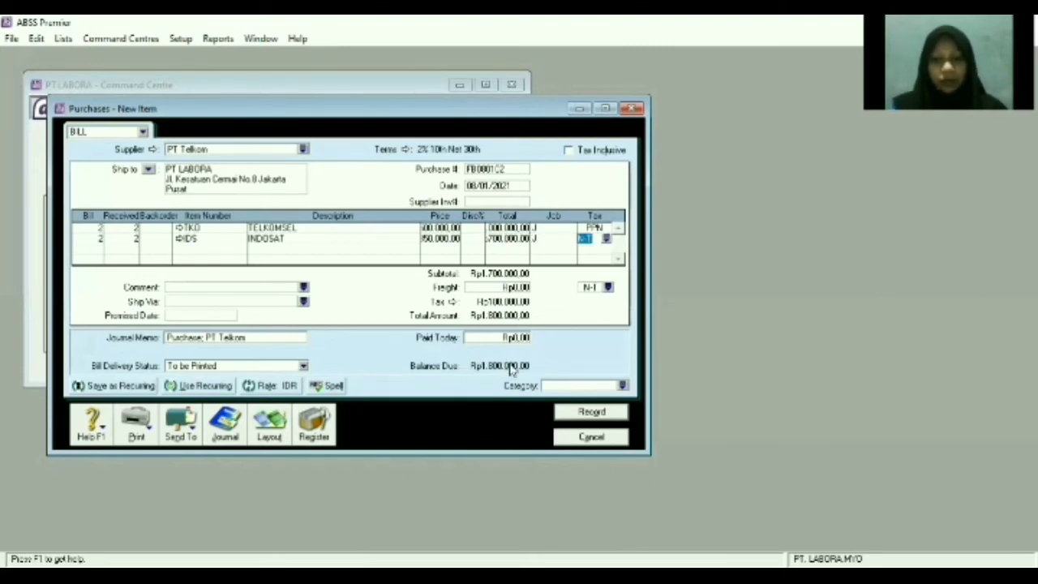
type("FPN")
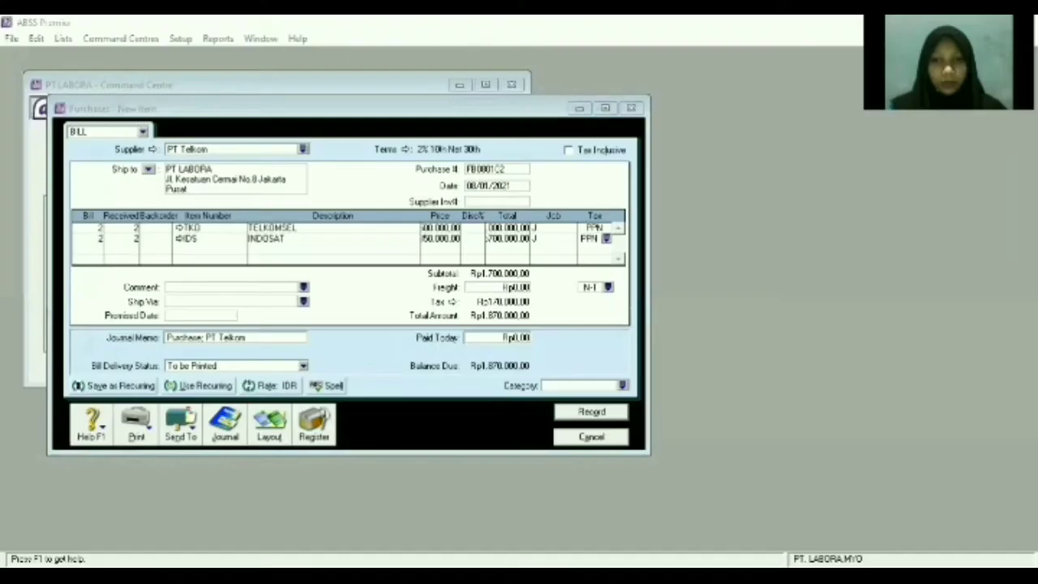
Set the category to Overseas and record the PT Telkom bill totalling Rp1,870,000.
left_click(622, 387)
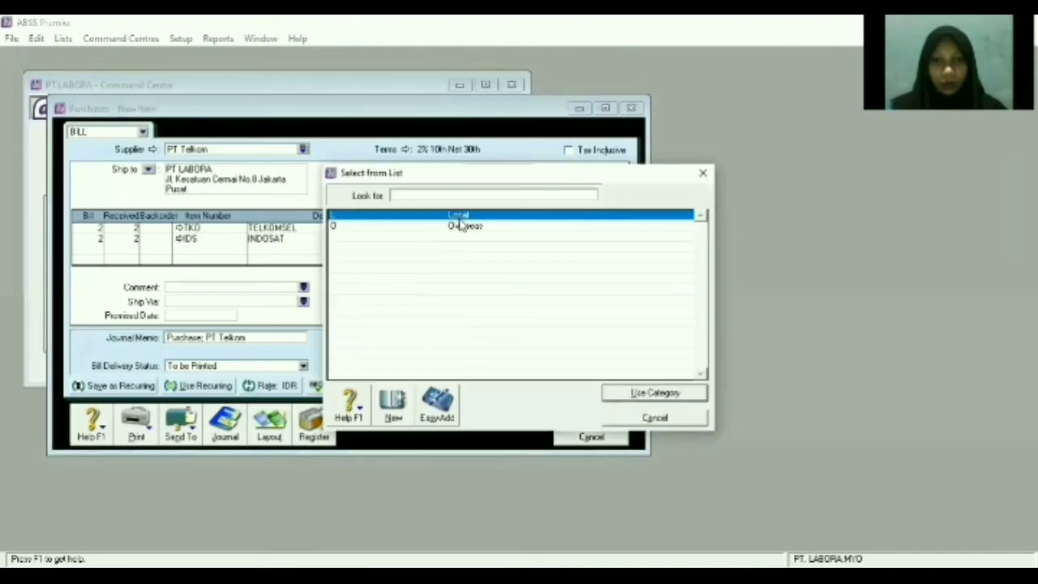
double_click(460, 219)
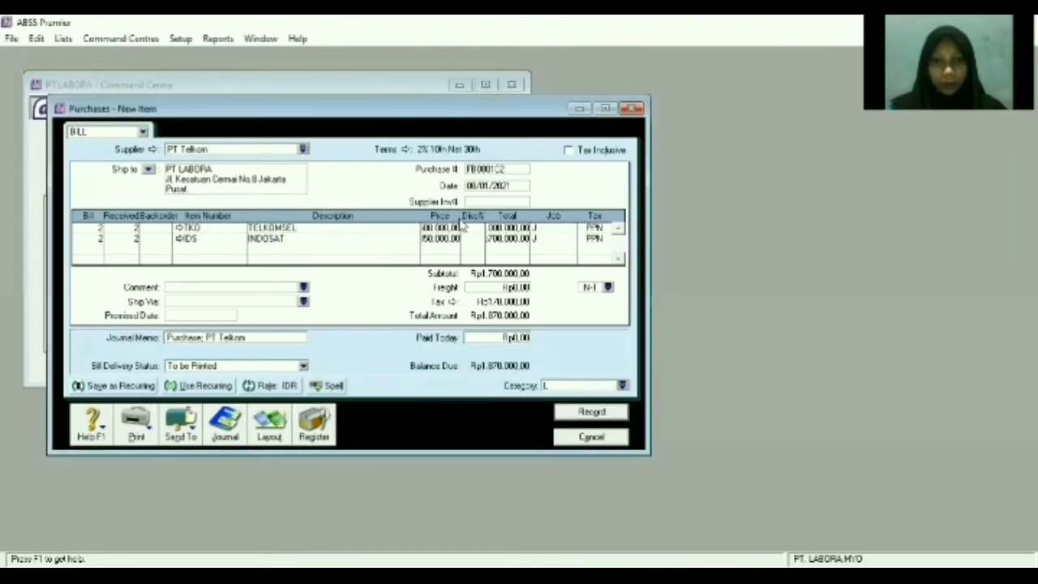
left_click(622, 386)
left_click(542, 231)
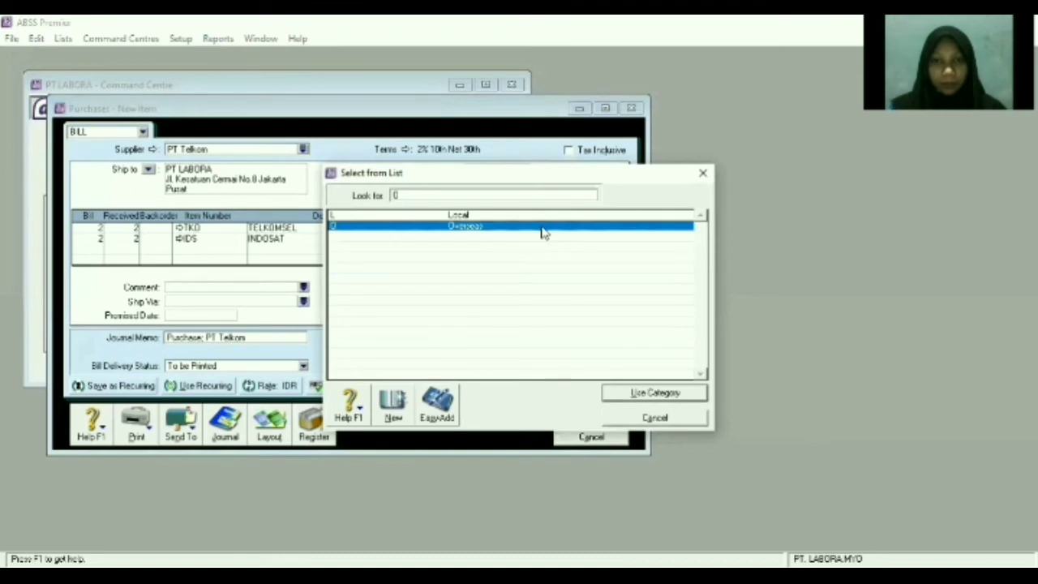
double_click(542, 231)
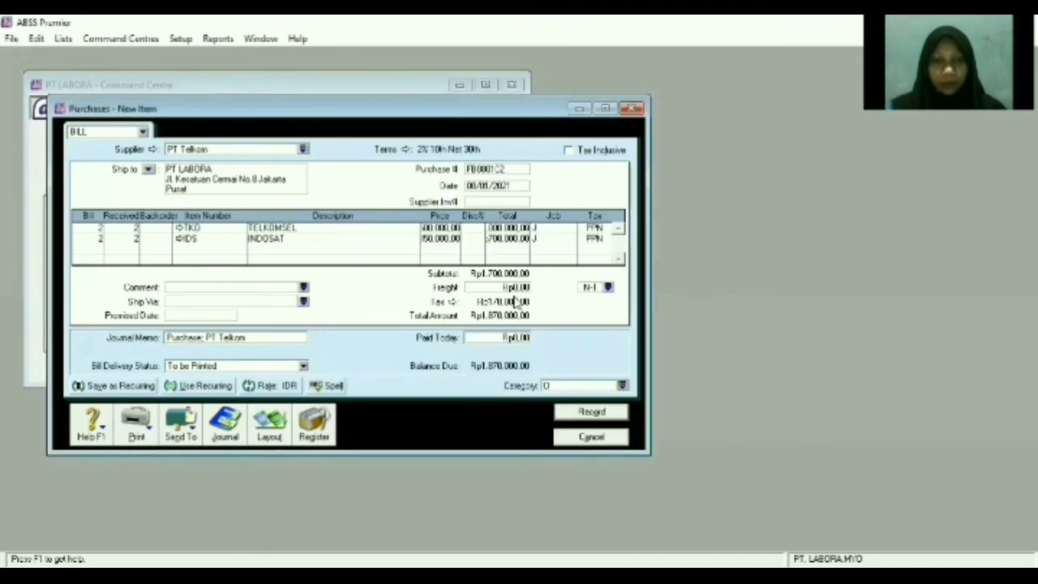
left_click(447, 239)
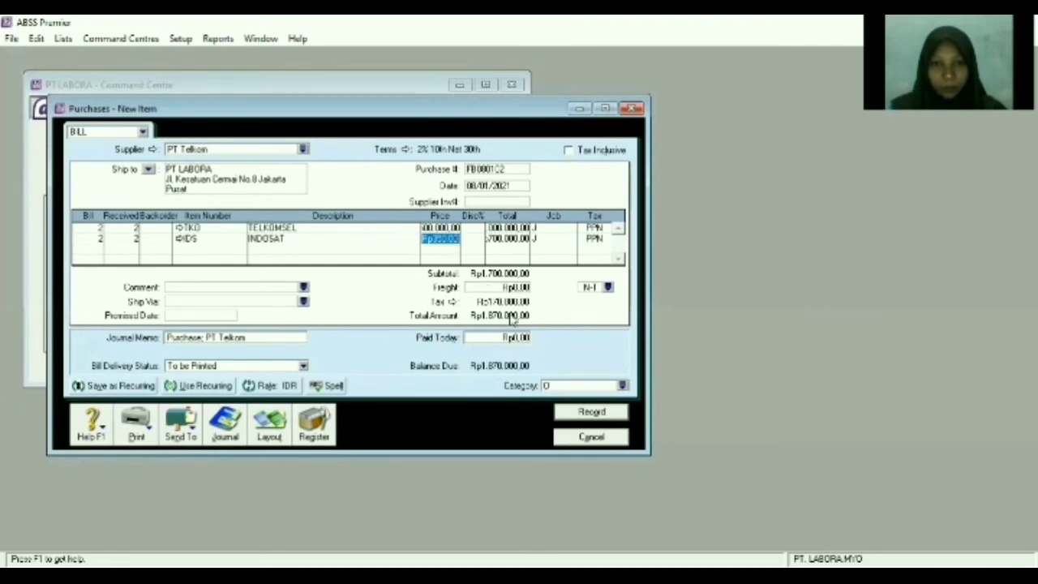
left_click(592, 412)
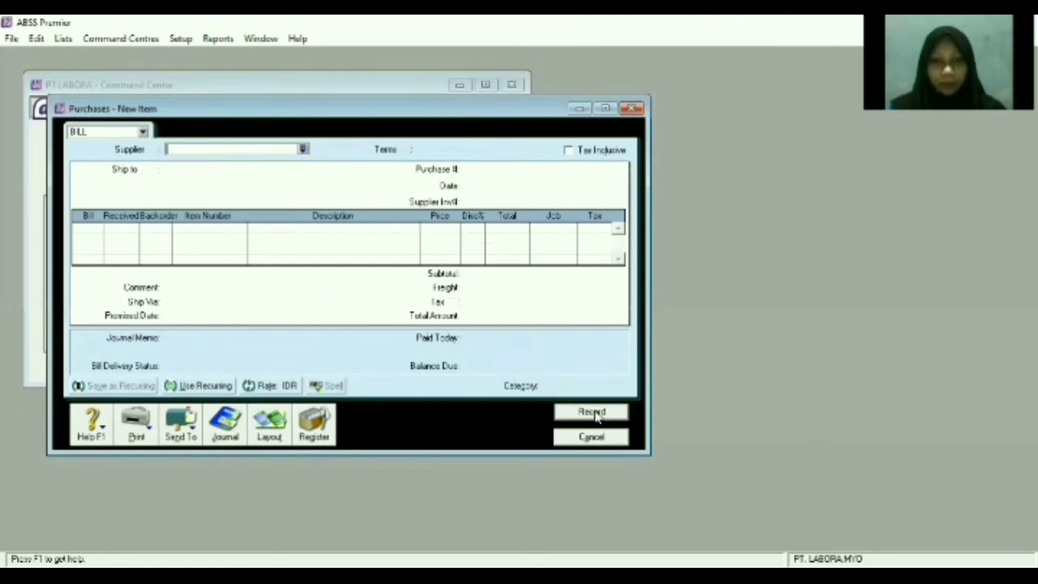
left_click(592, 437)
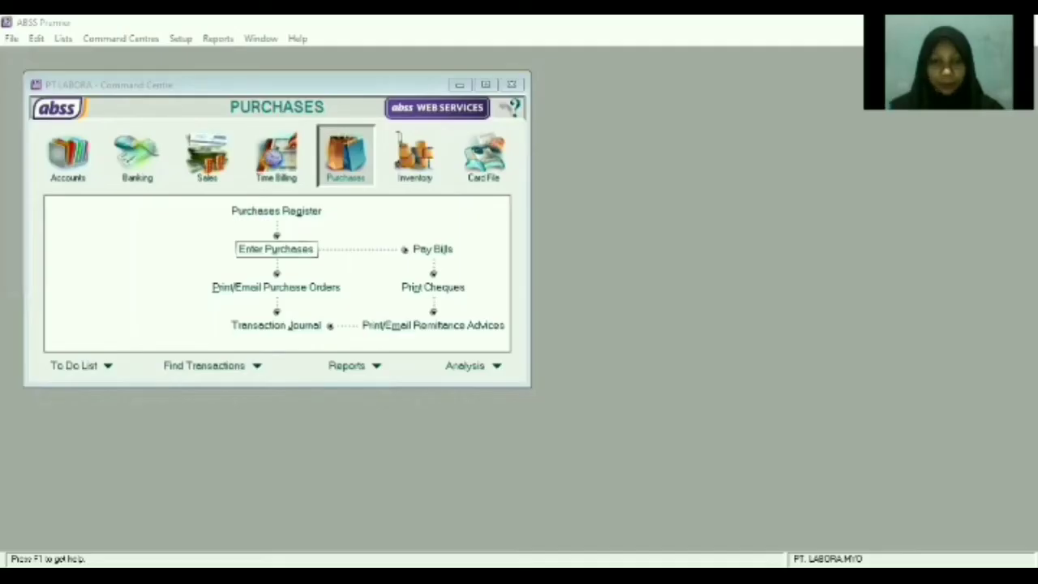
left_click(445, 166)
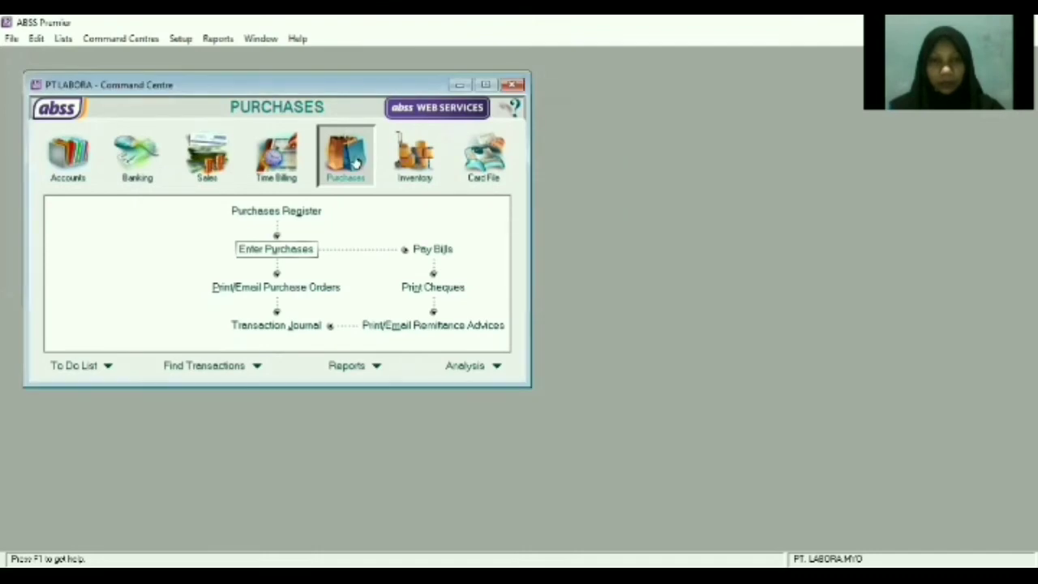
left_click(290, 251)
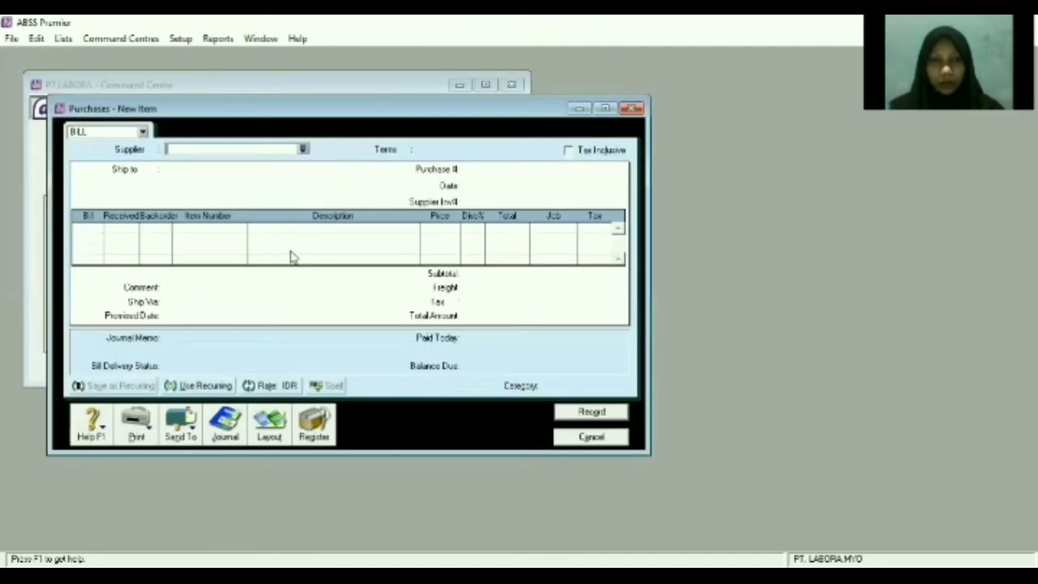
Choose supplier PT Telkom, enter purchase number FB100100, and select the bill's date.
left_click(302, 151)
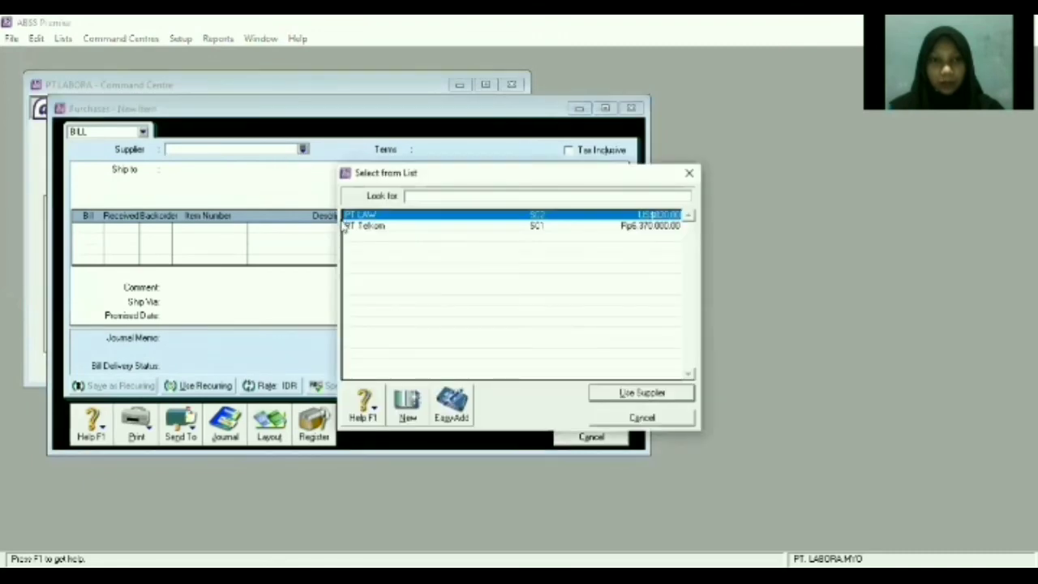
left_click(357, 227)
double_click(357, 227)
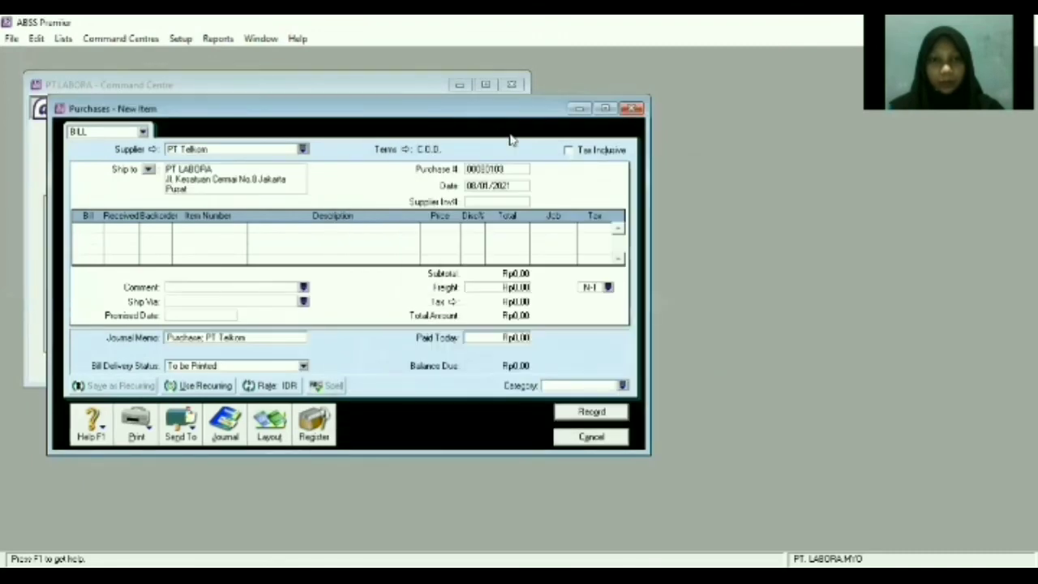
left_click(510, 170)
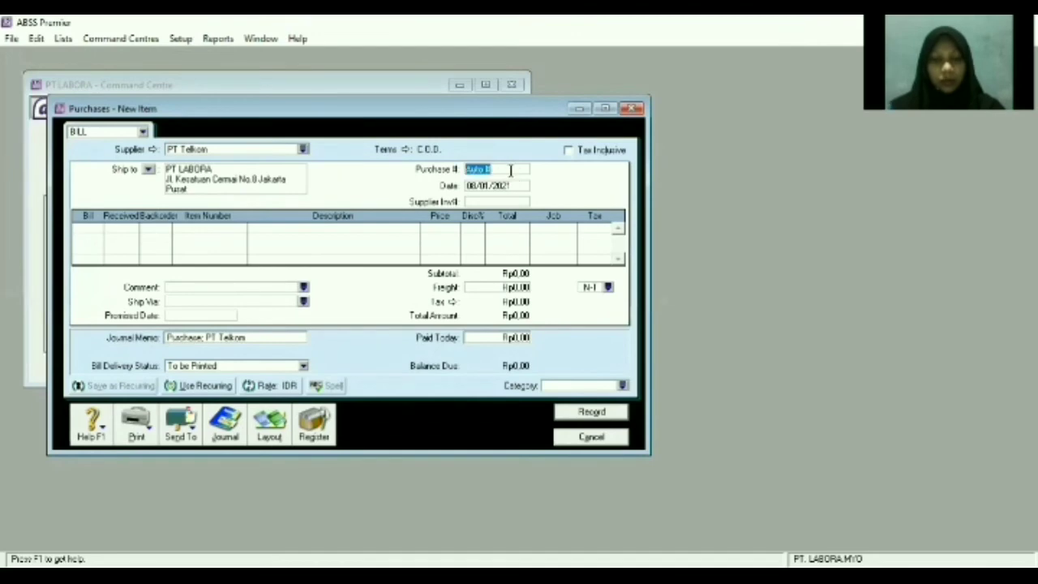
type("FB")
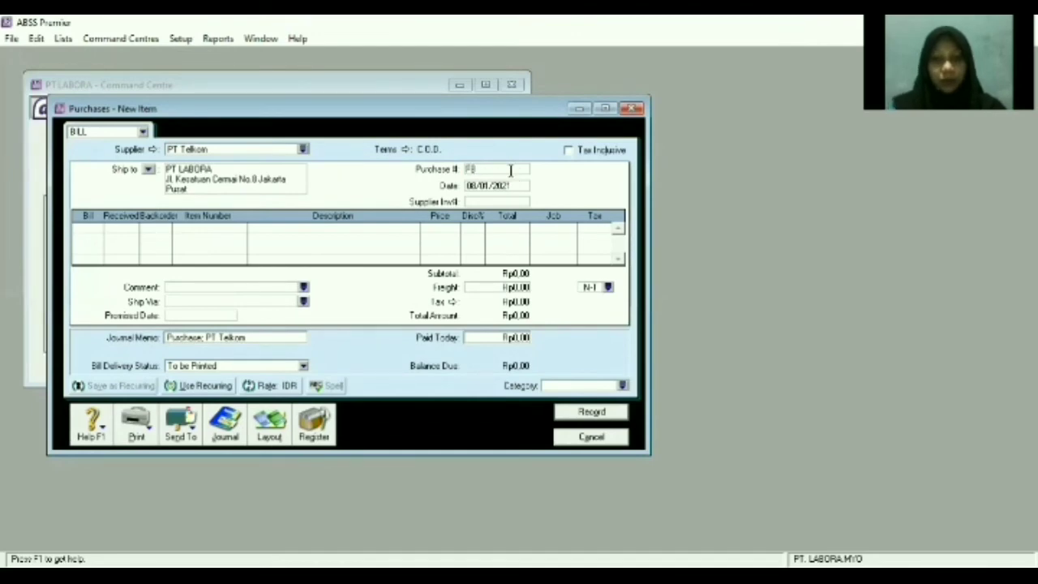
type("10")
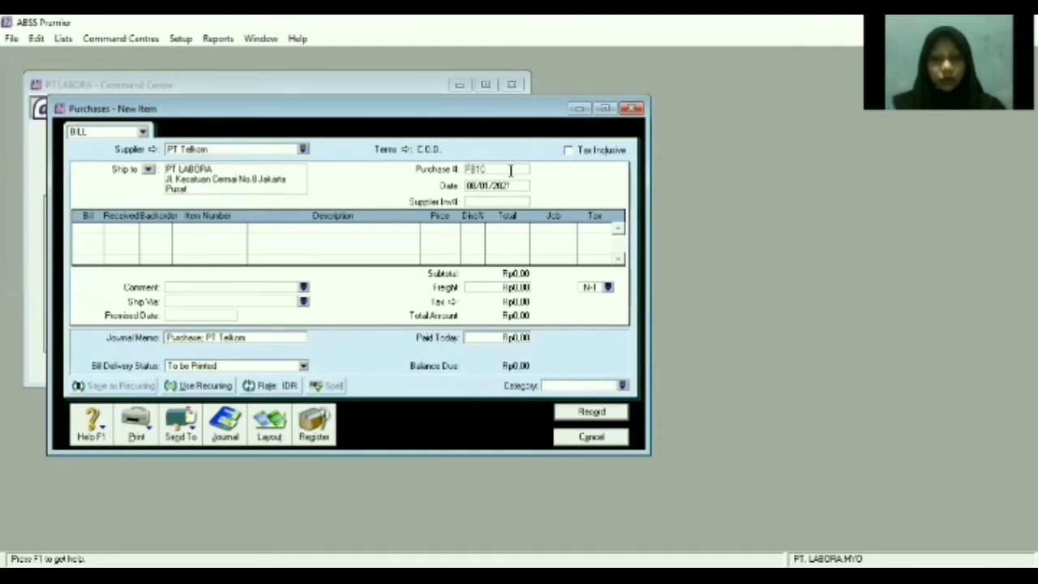
type("01")
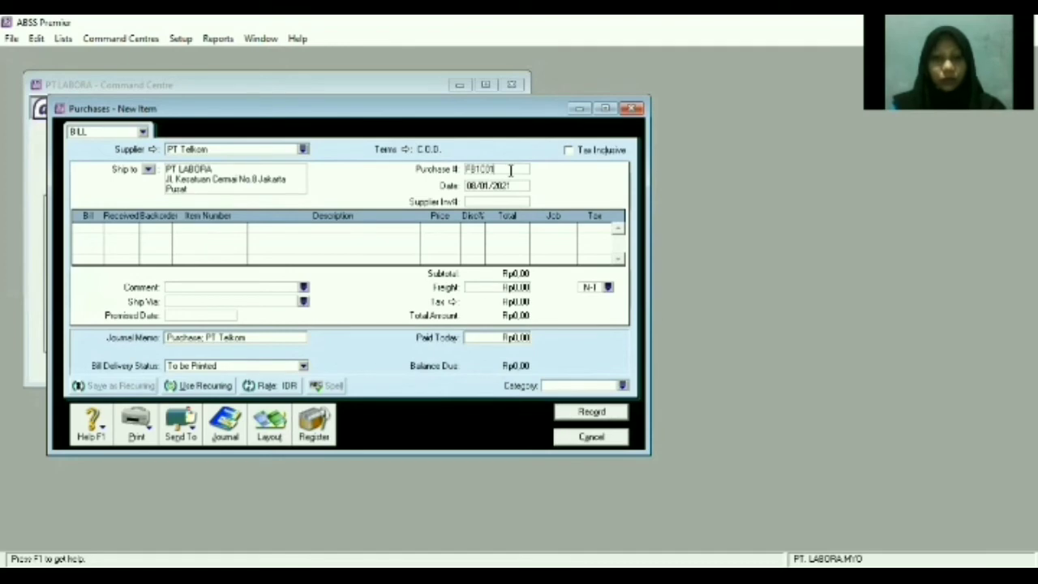
type("00")
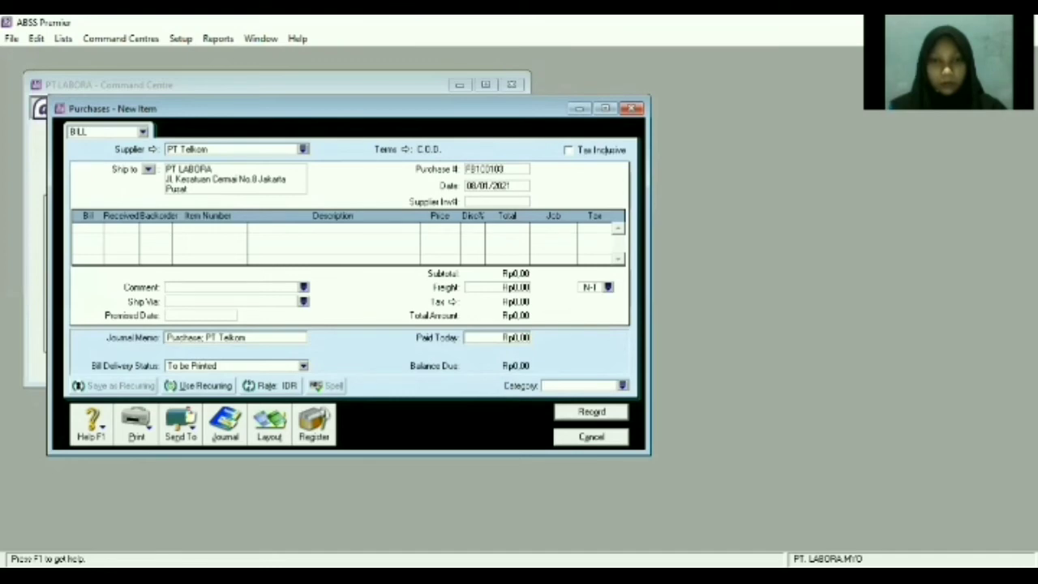
key("alt+Tab")
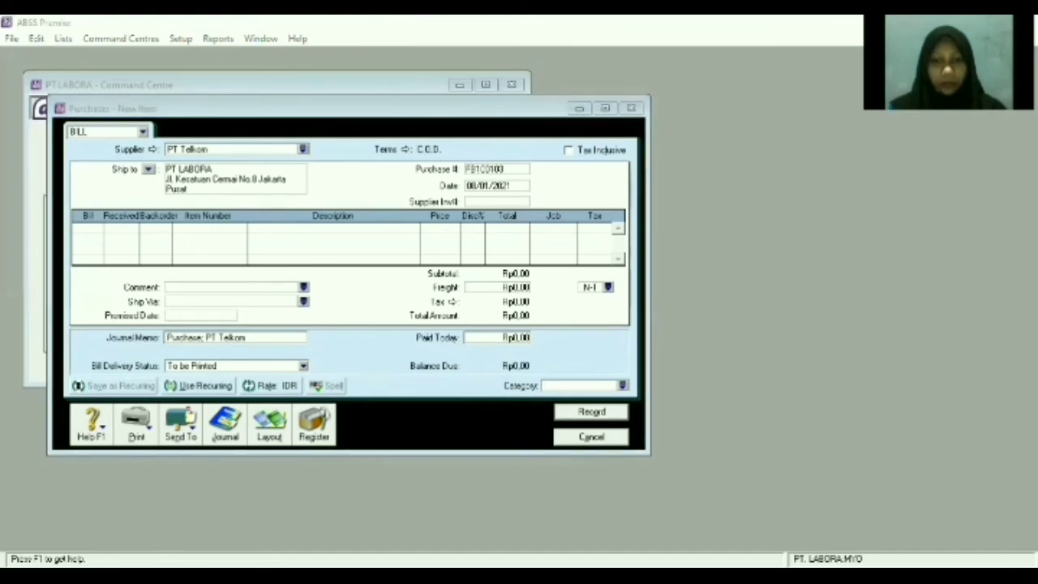
left_click(575, 480)
left_click(489, 186)
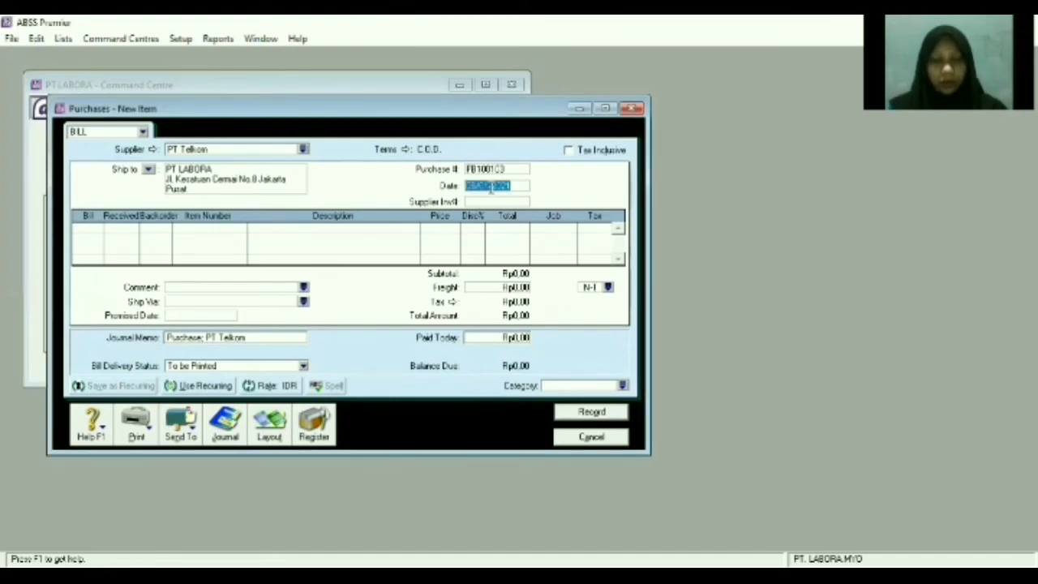
Date the bill 10/01/2021 and add a return line for one IDS item at Rp350,000.
type("10/01/2021")
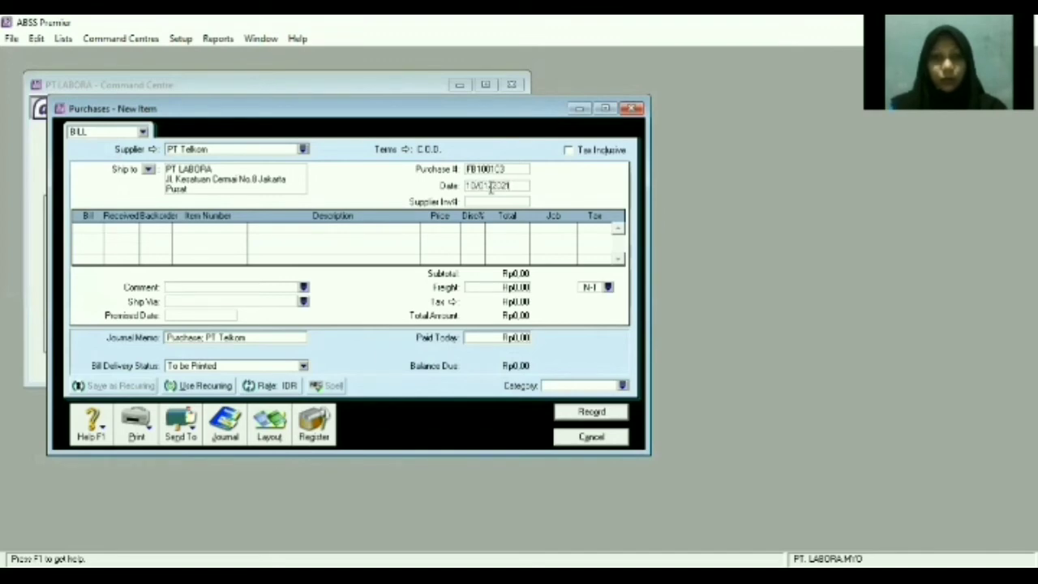
left_click(99, 228)
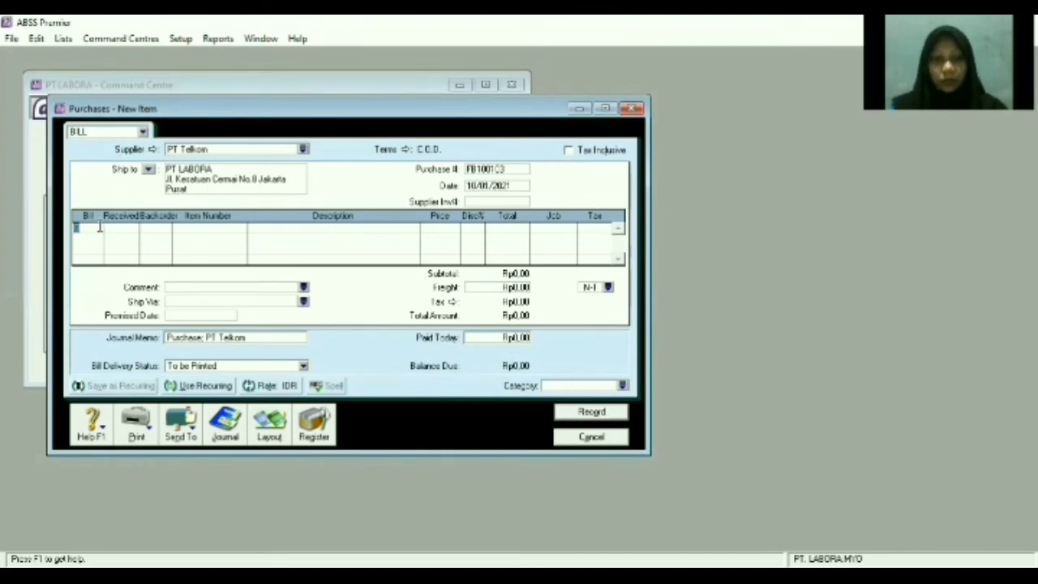
type("1")
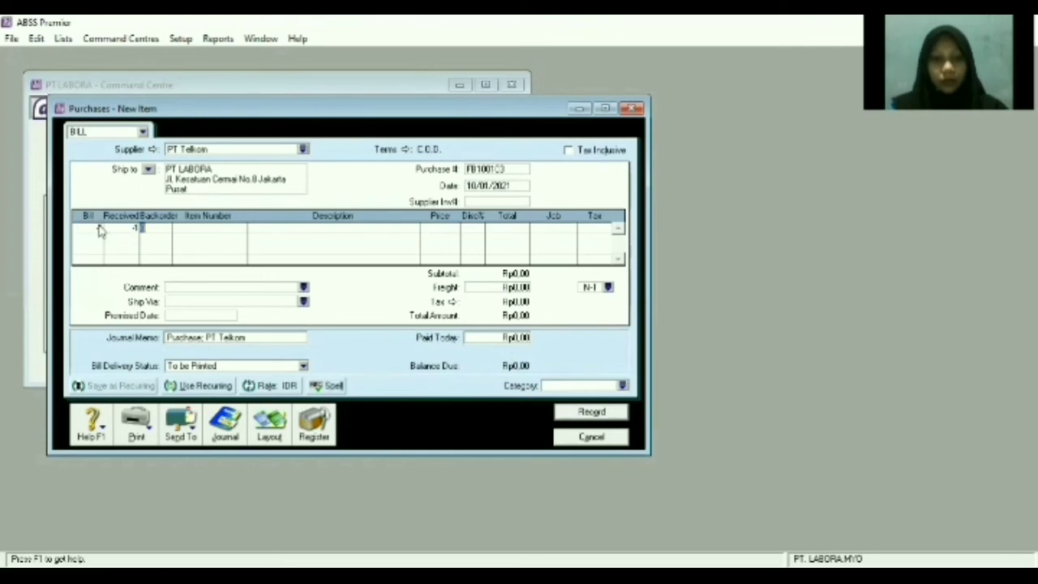
key("Tab")
type("100")
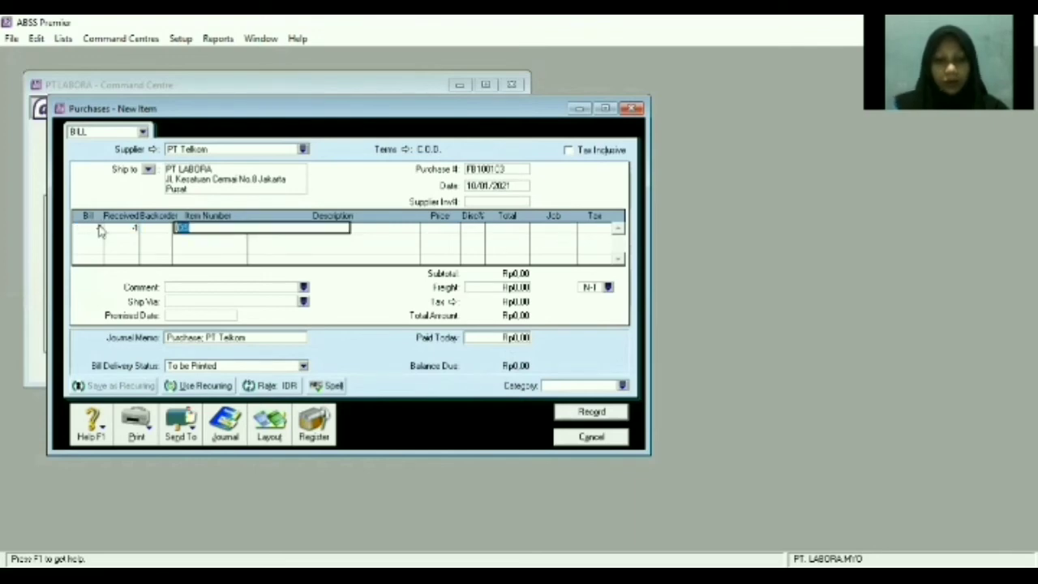
key("BackSpace")
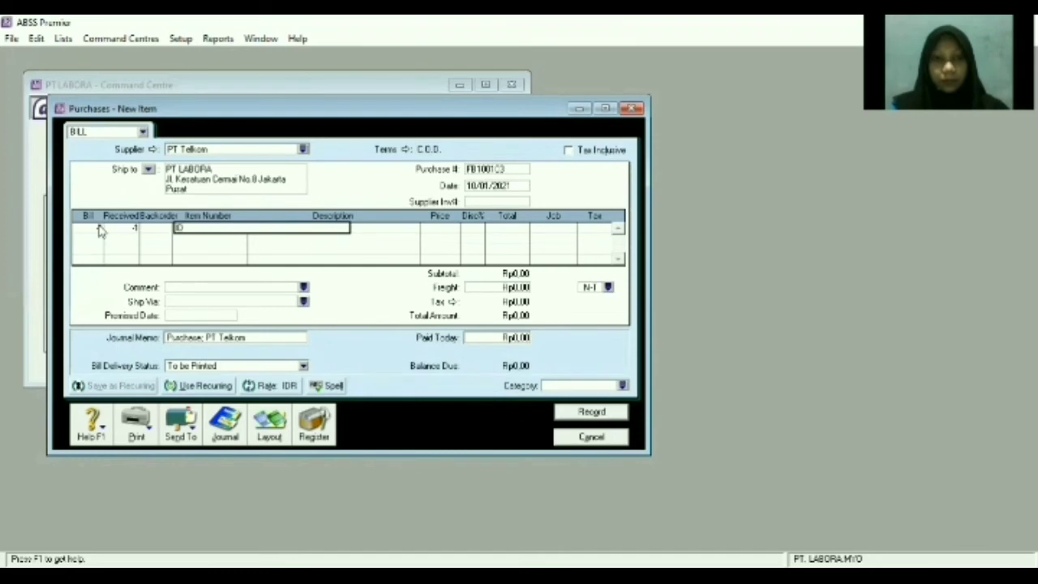
type("S")
key("Tab")
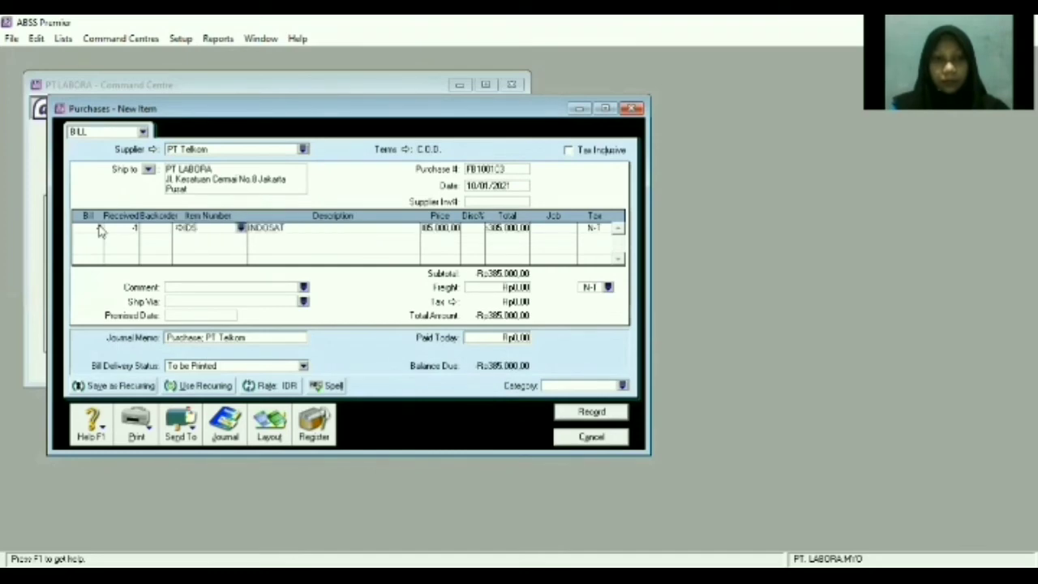
key("Tab")
key("Tab")
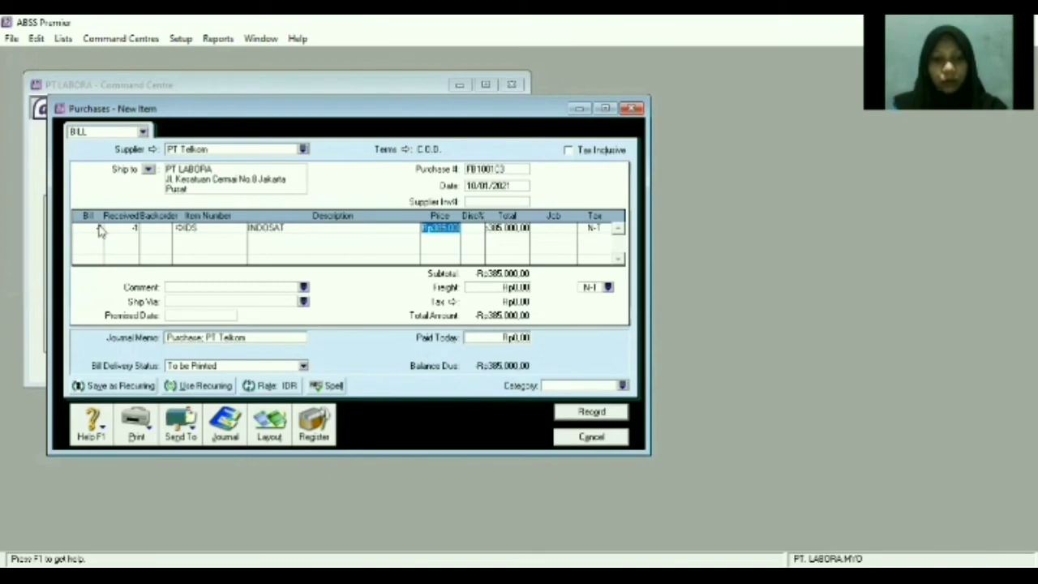
type("350")
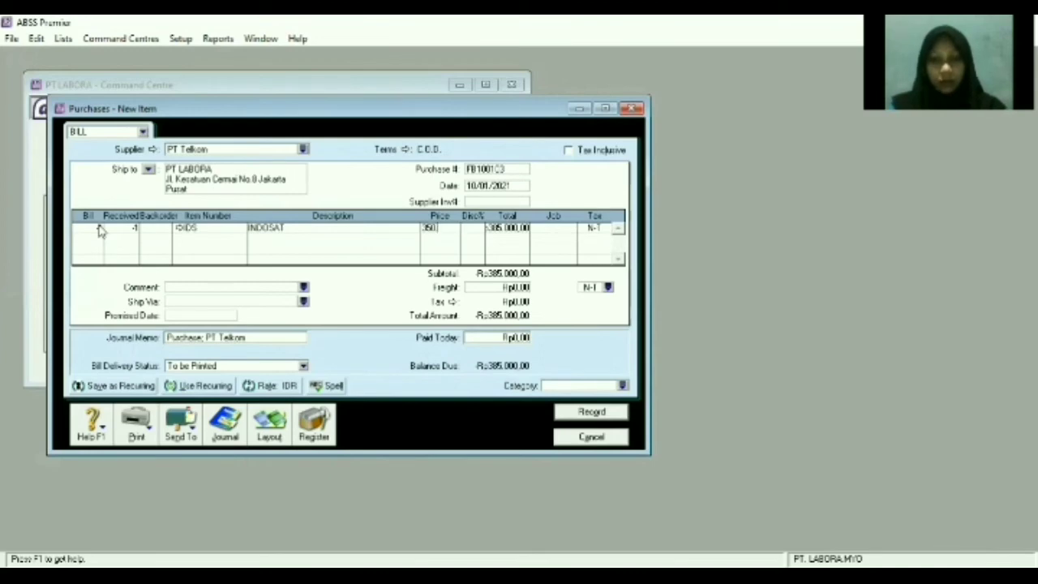
type("0000")
key("Tab")
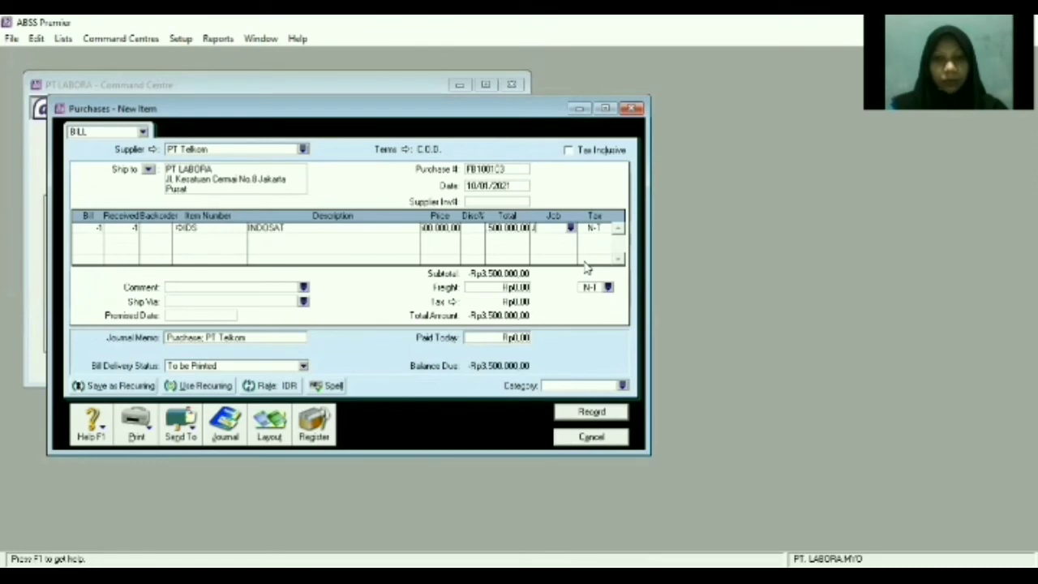
Apply PPN tax to the line, record the refund bill, and close the purchase window.
left_click(600, 228)
type("FR")
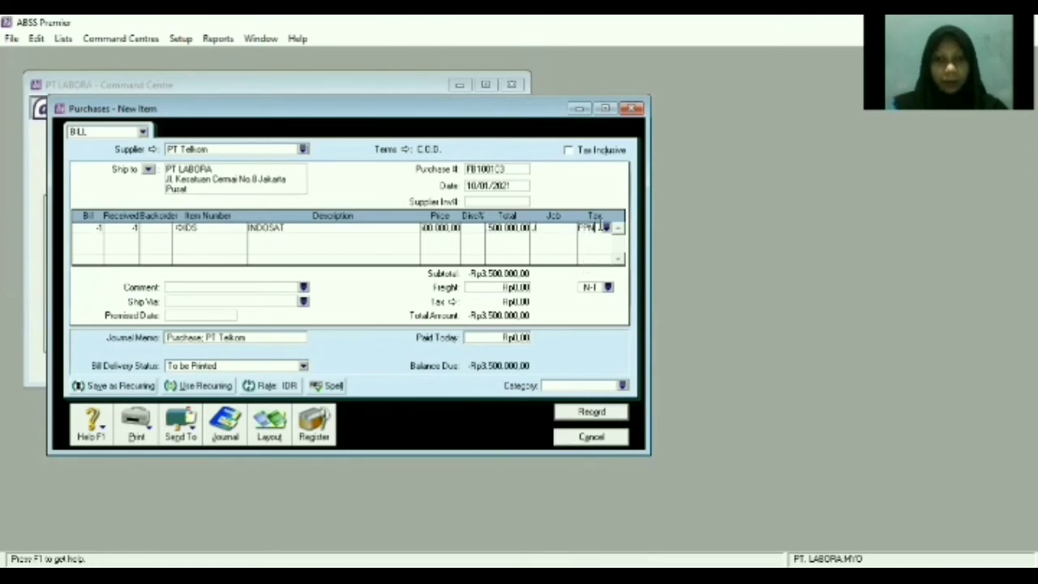
key("Tab")
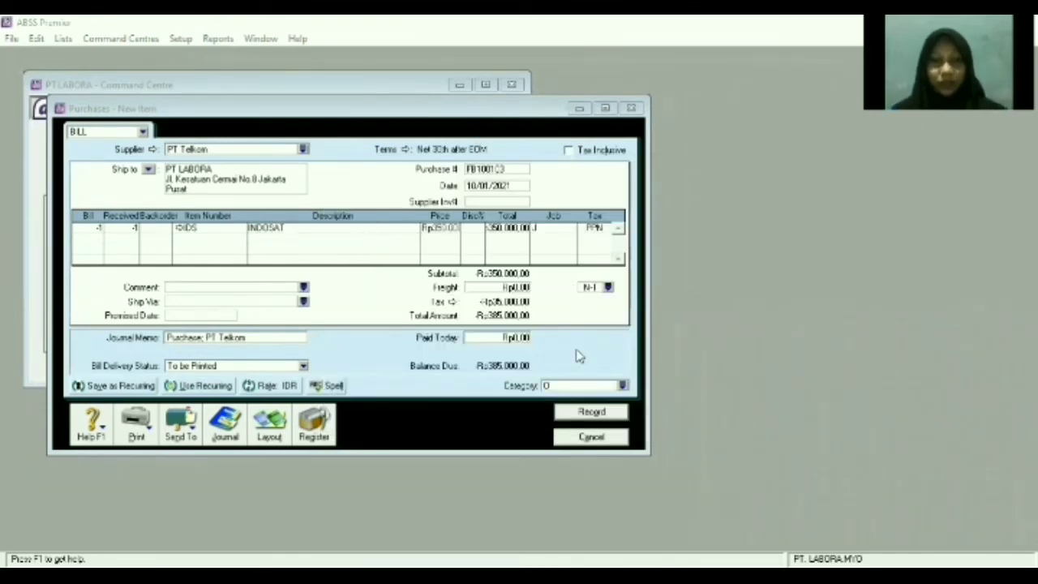
left_click(591, 412)
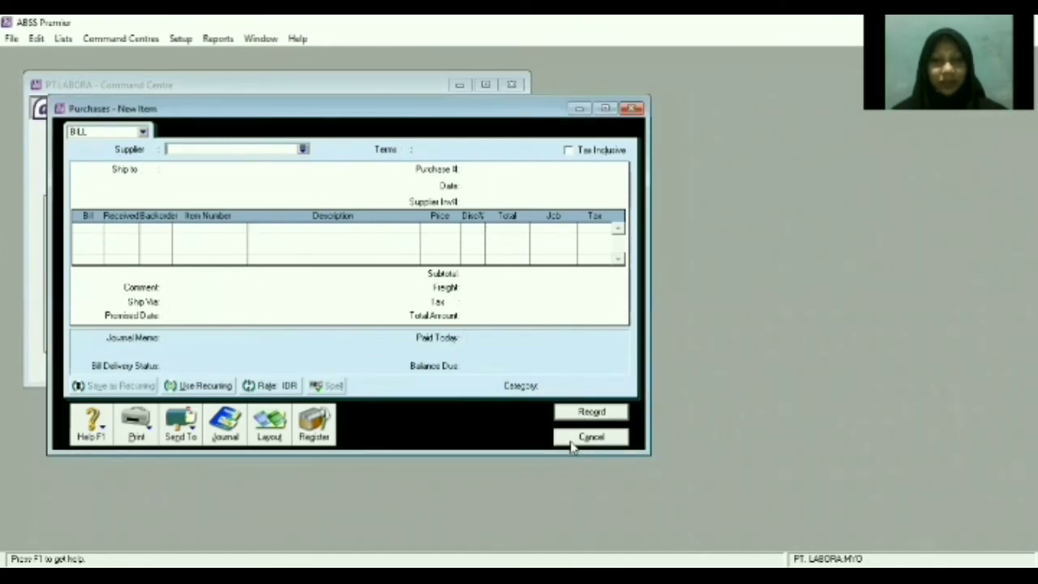
left_click(572, 442)
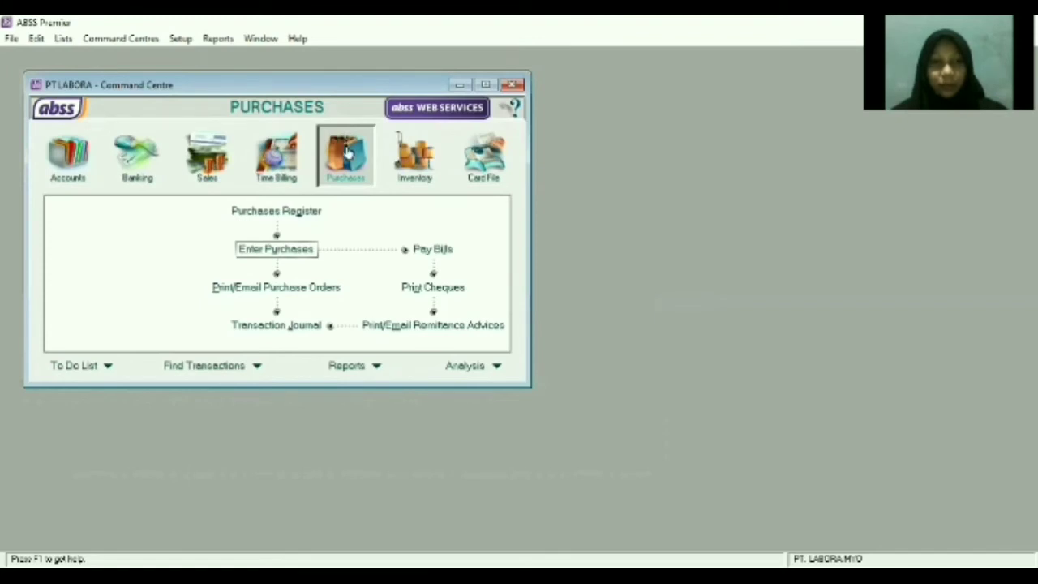
Start a new purchase bill in Item layout and bring up the supplier list.
left_click(291, 253)
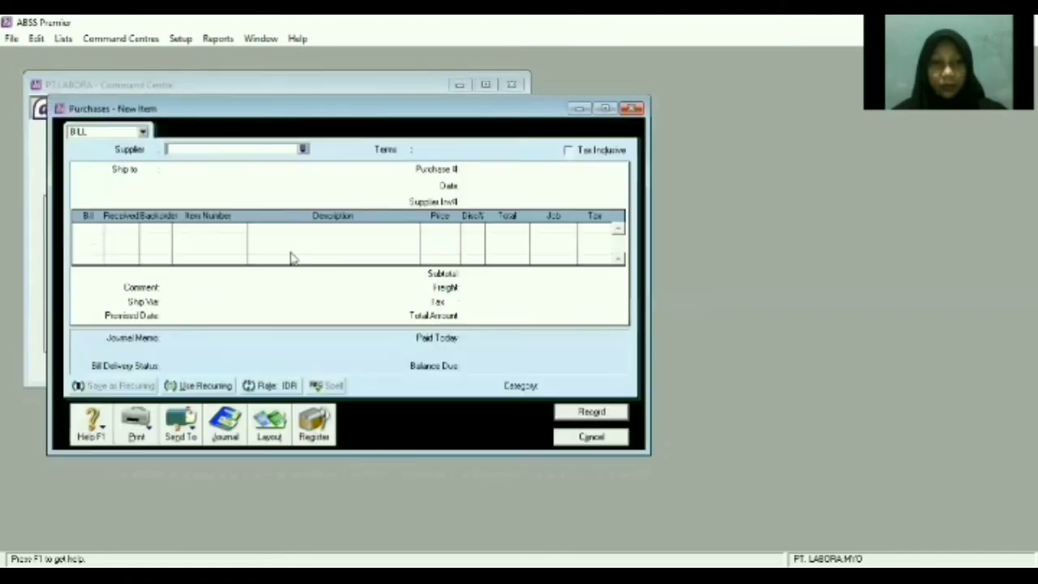
left_click(274, 420)
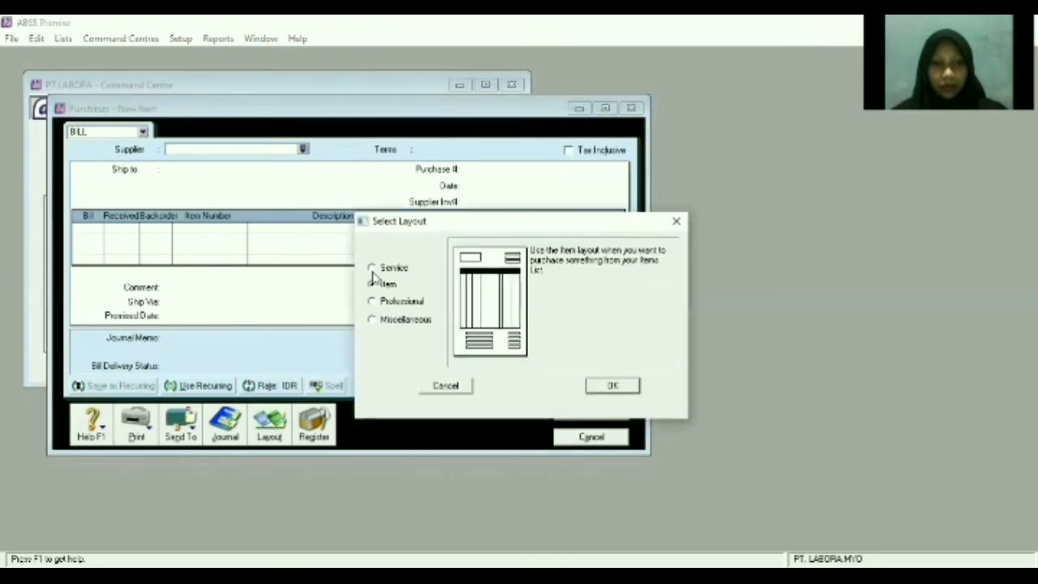
left_click(613, 385)
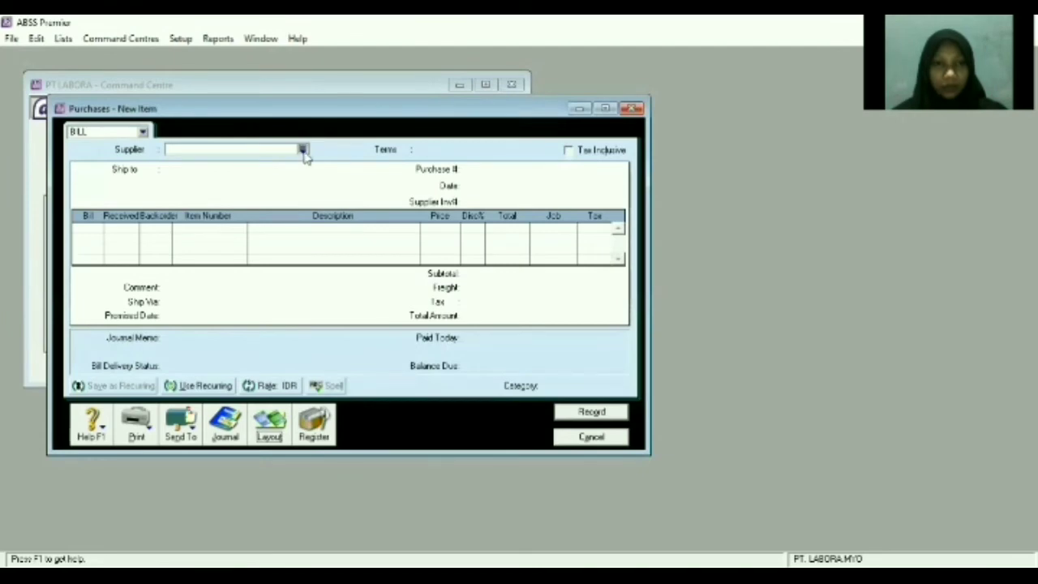
left_click(304, 153)
Choose PT LAW, with purchase number PB150104, date 15/01/2021, and quantity 3 on line one.
double_click(362, 216)
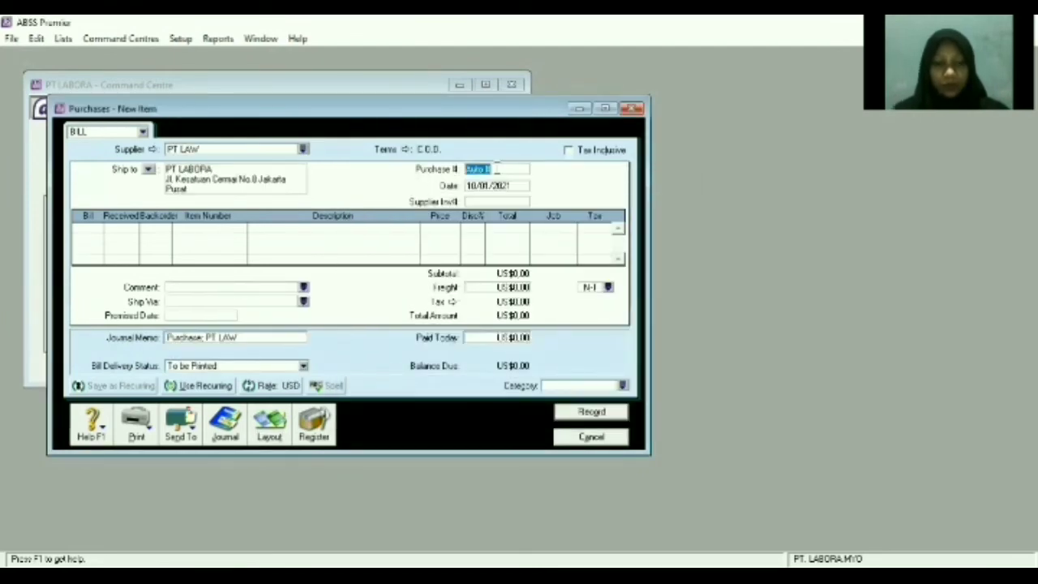
type("PB")
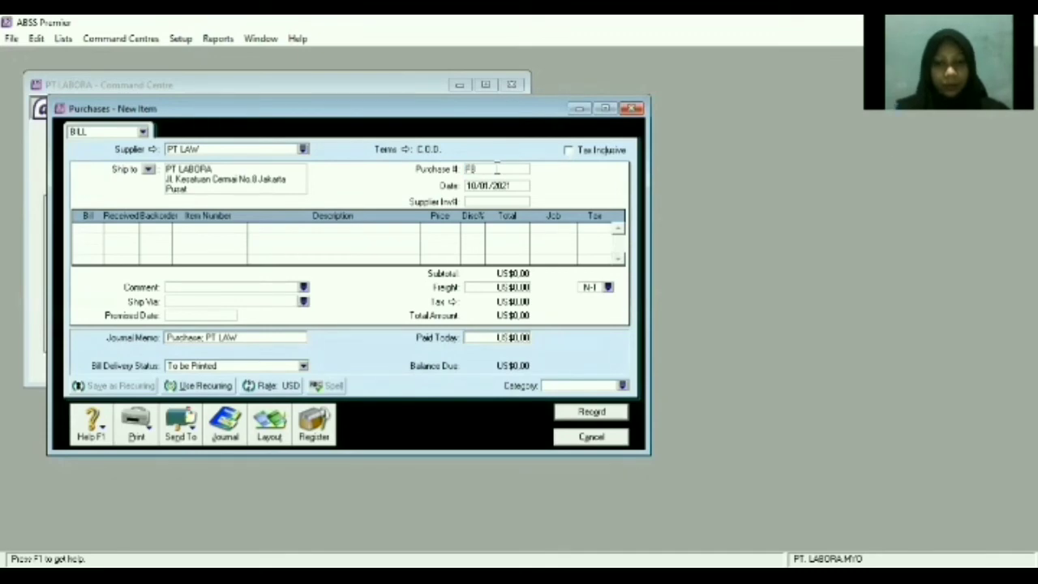
type("1501")
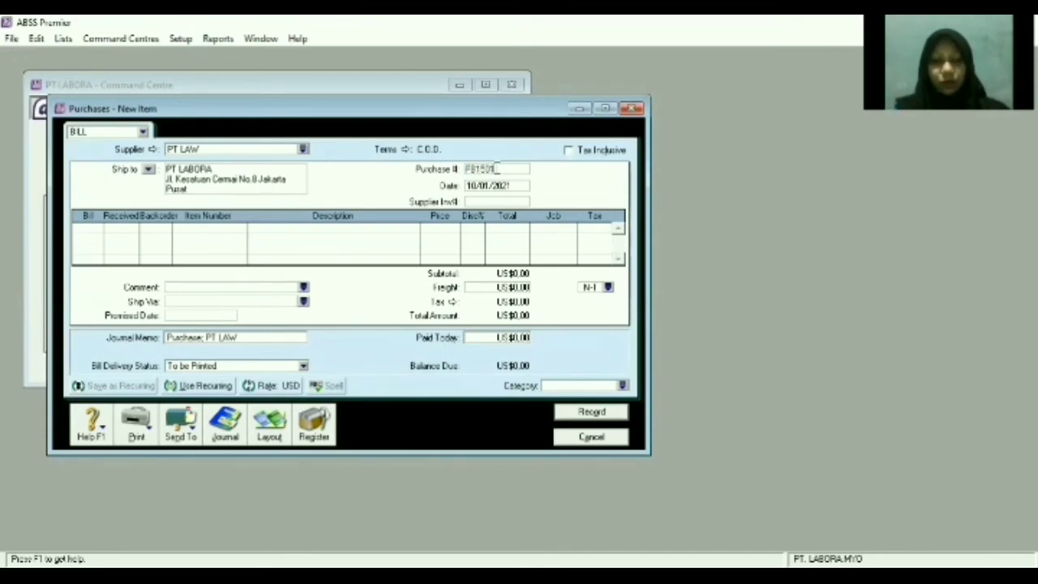
type("04")
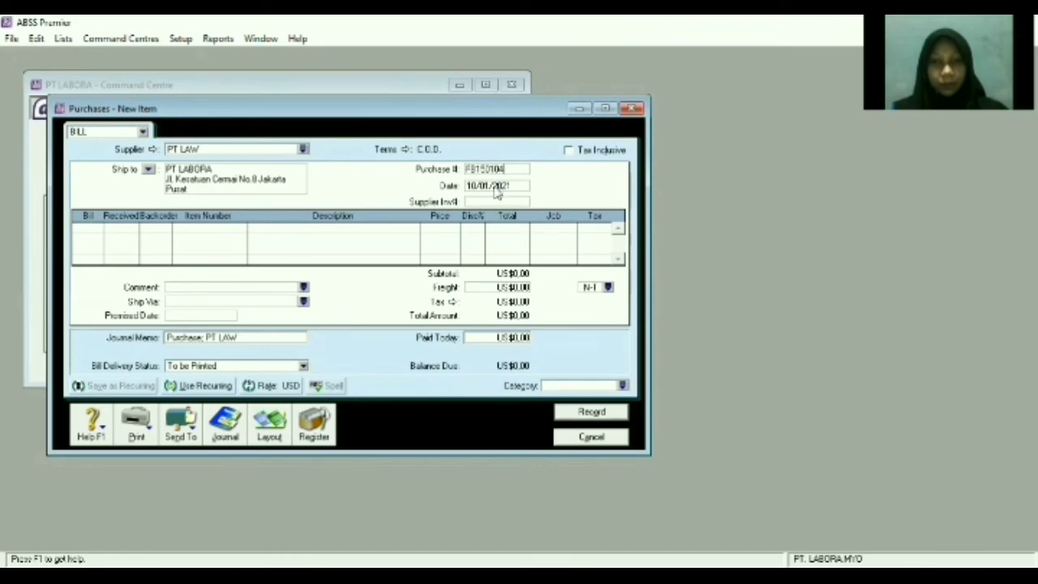
key("Tab")
type("15")
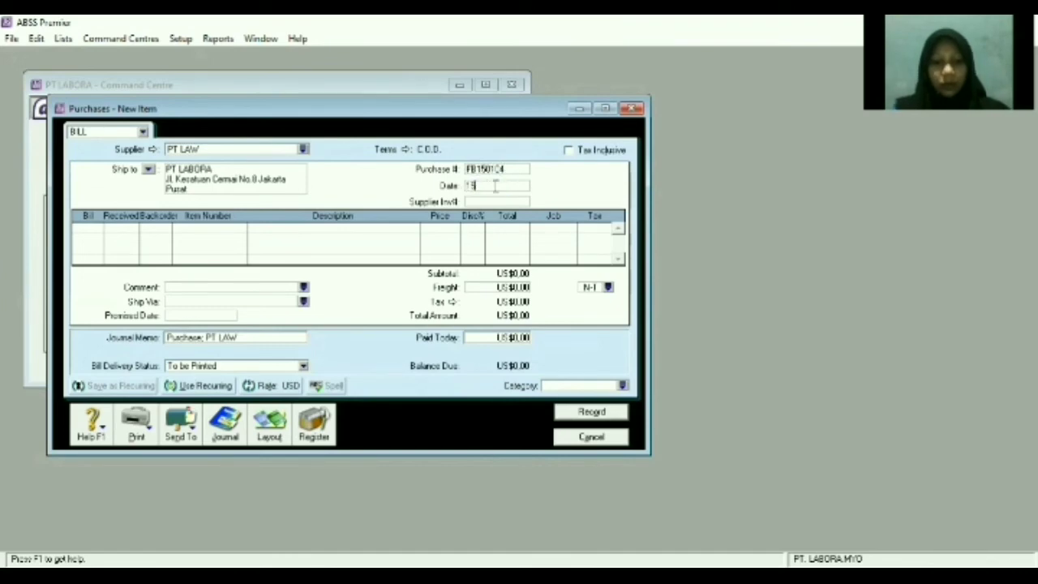
type("/01")
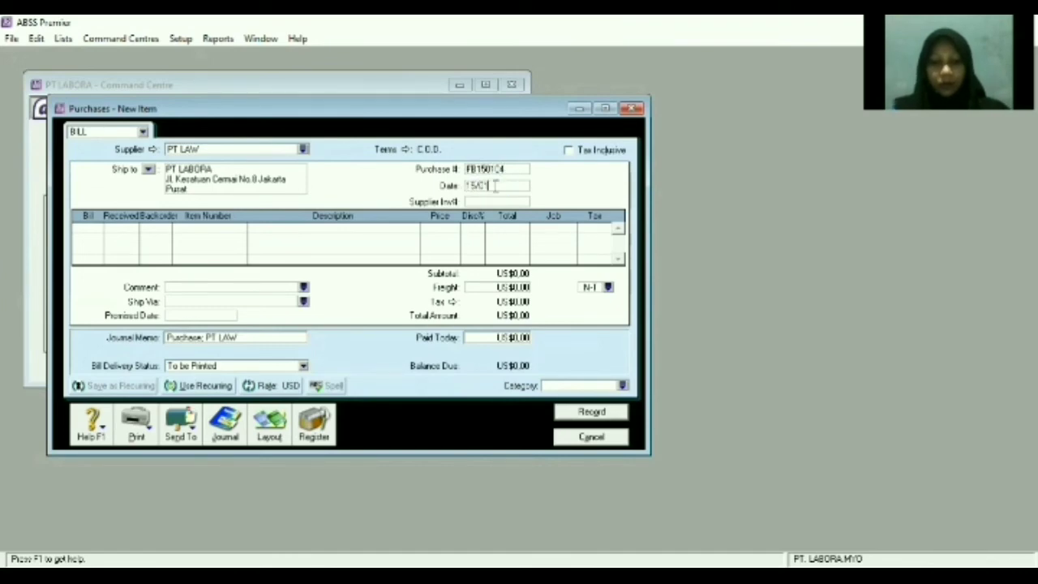
type("/2021")
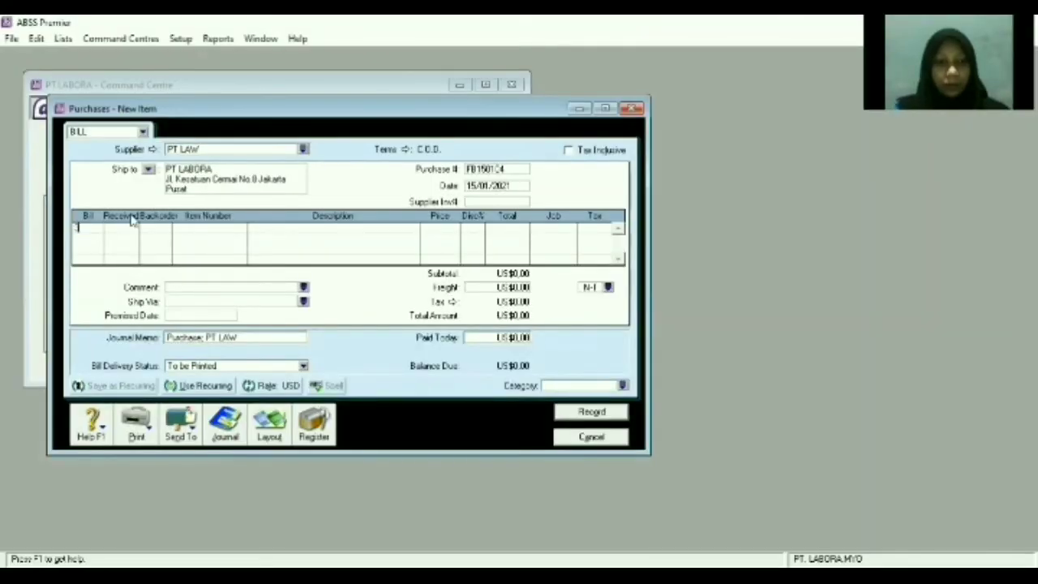
type("3")
key("Tab")
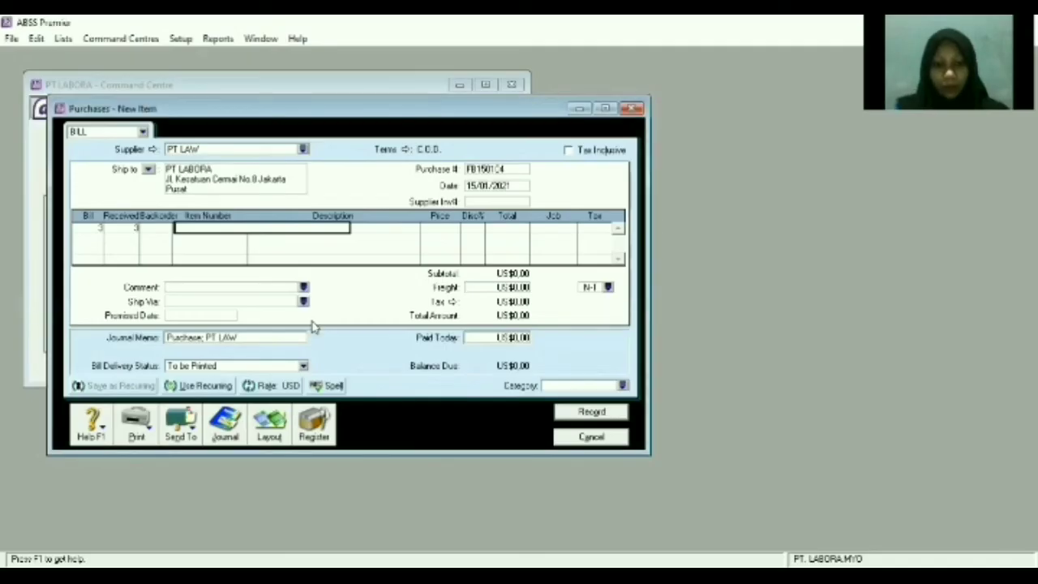
Fill the line with item OP (OPPO) at a price of 350 and tax code PPN.
type("OP")
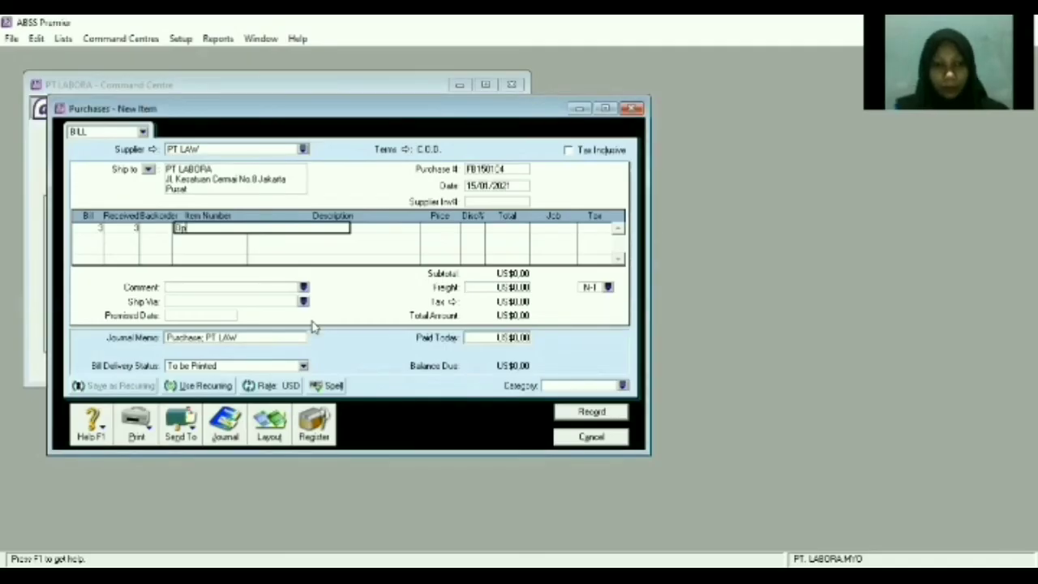
key("Tab")
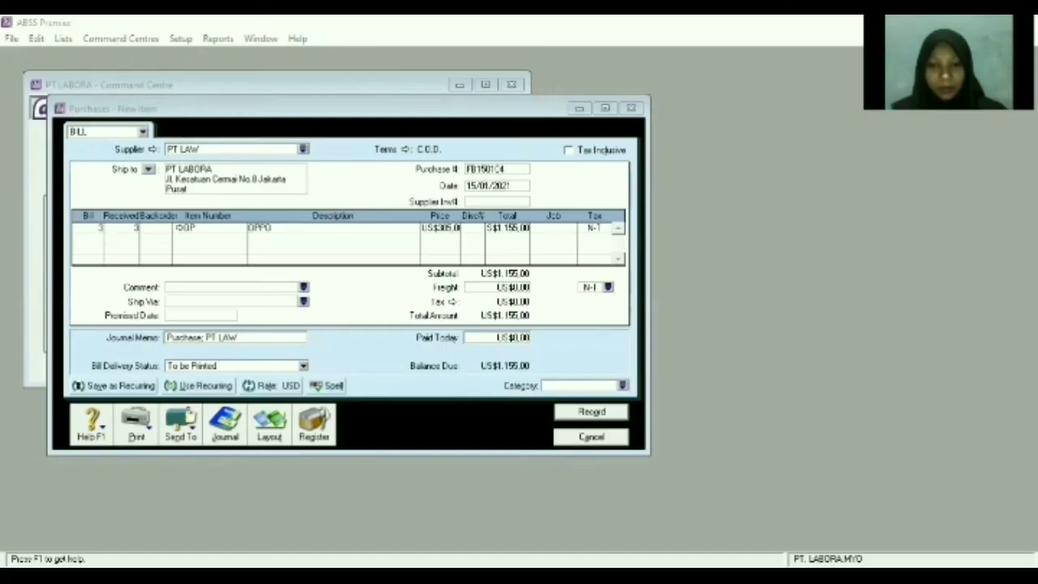
left_click(438, 228)
type("35")
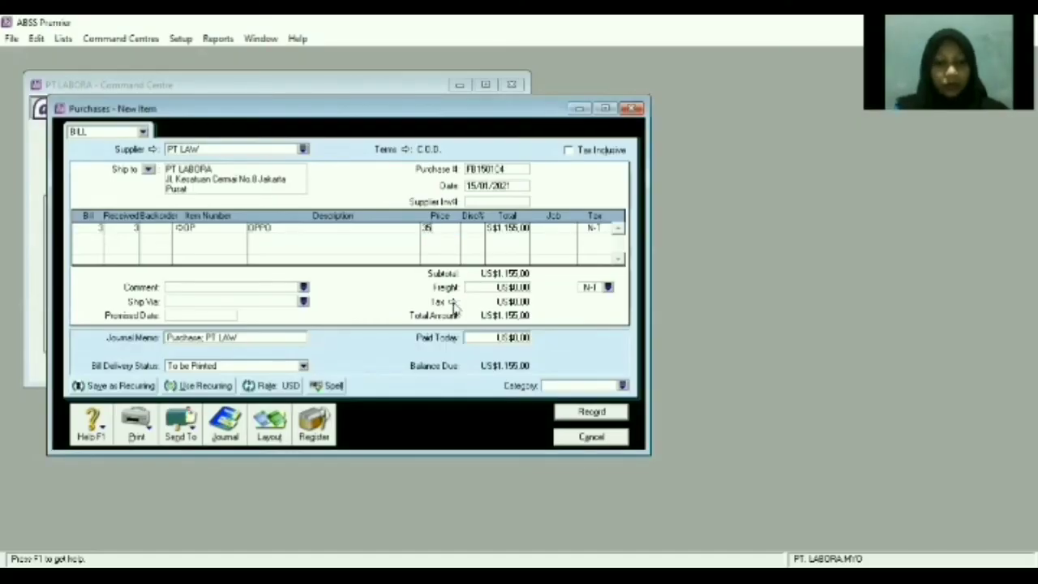
type("0")
key("Tab")
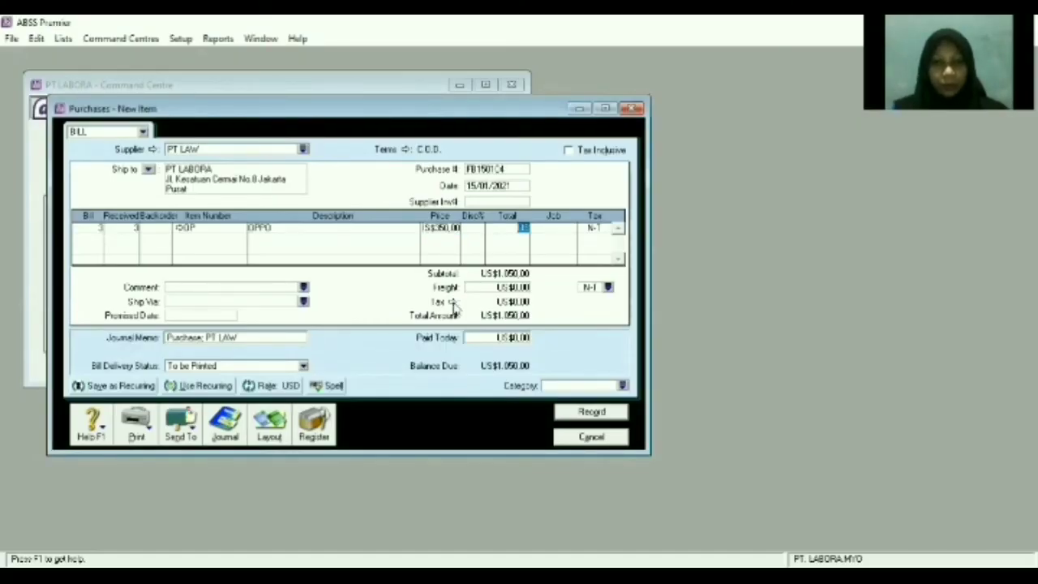
key("Tab")
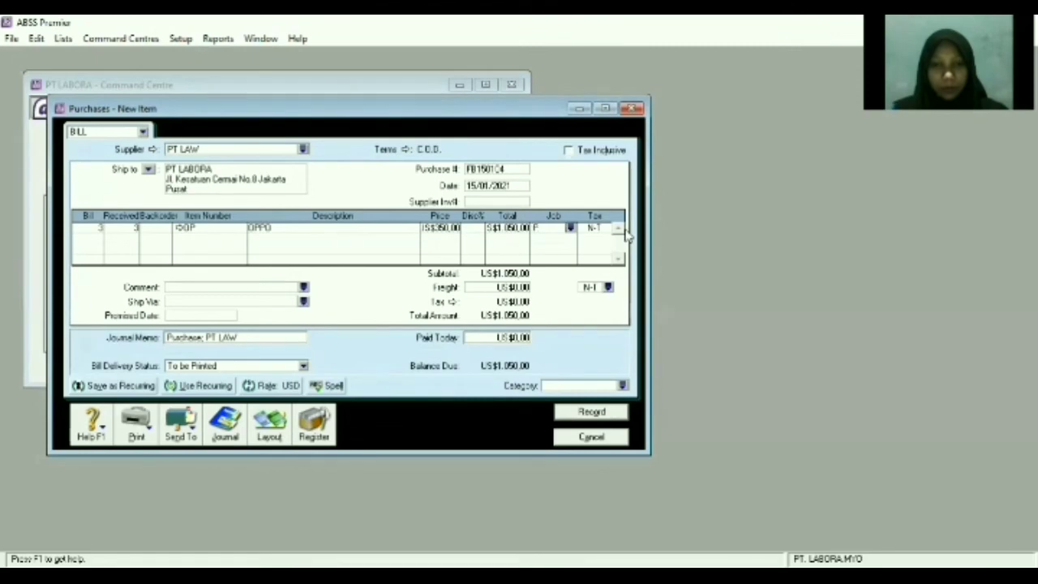
key("Tab")
type("PPN")
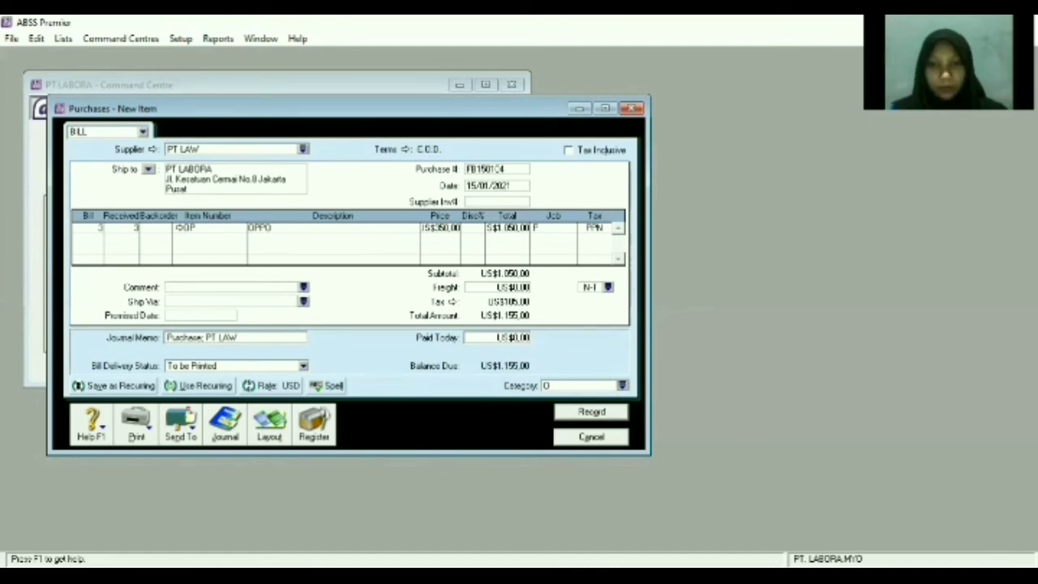
Record the PT LAW bill totalling US$1.155,00 and close the blank purchase form.
key("alt+Tab")
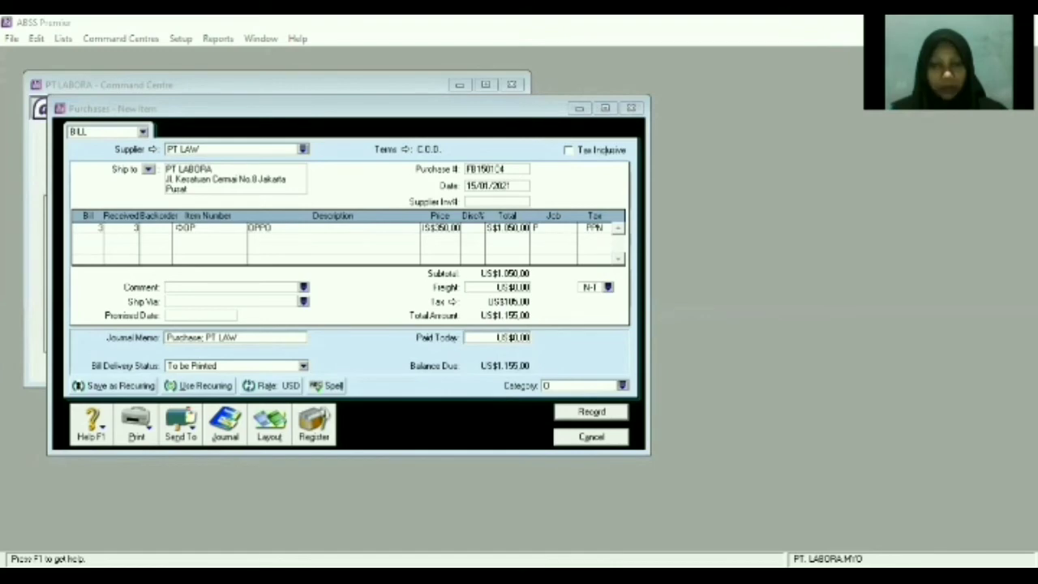
left_click(468, 342)
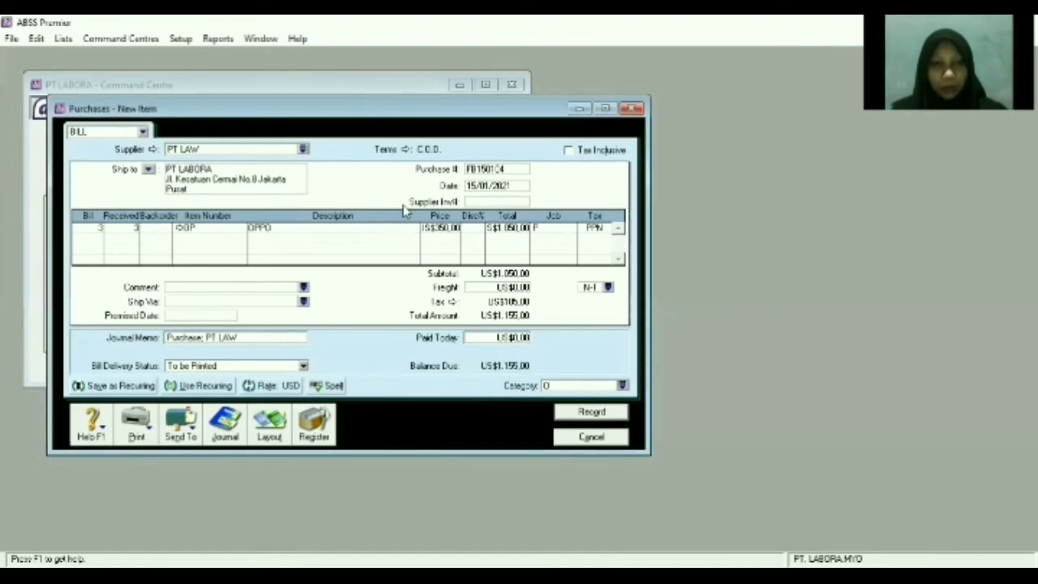
left_click(592, 411)
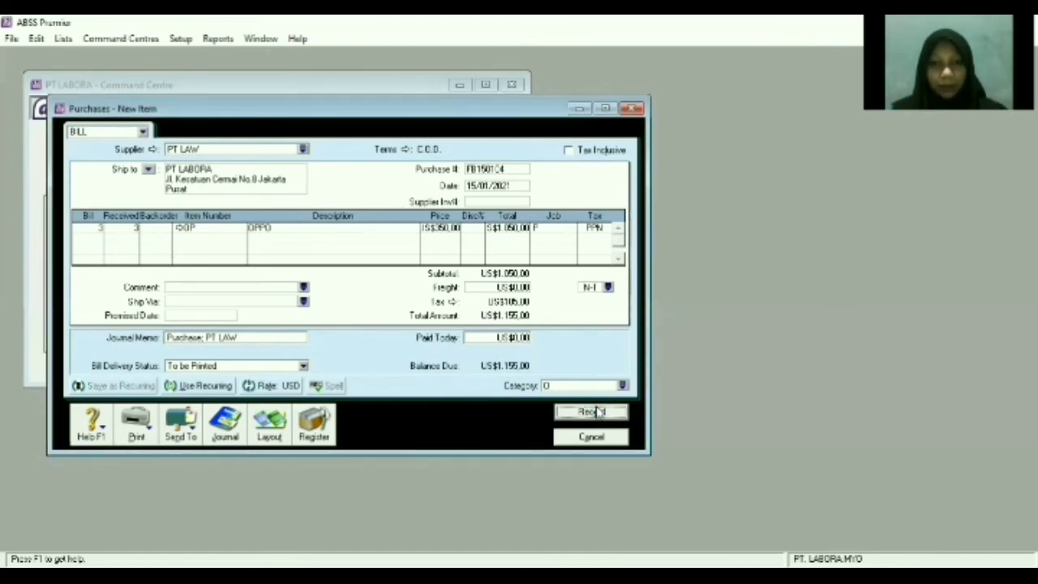
key("Escape")
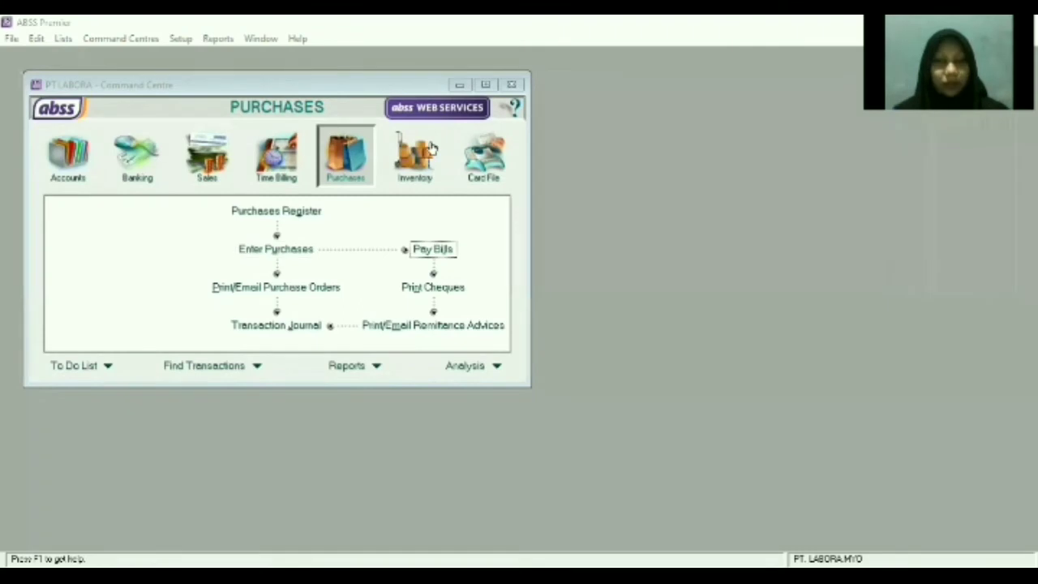
left_click(432, 149)
left_click(366, 166)
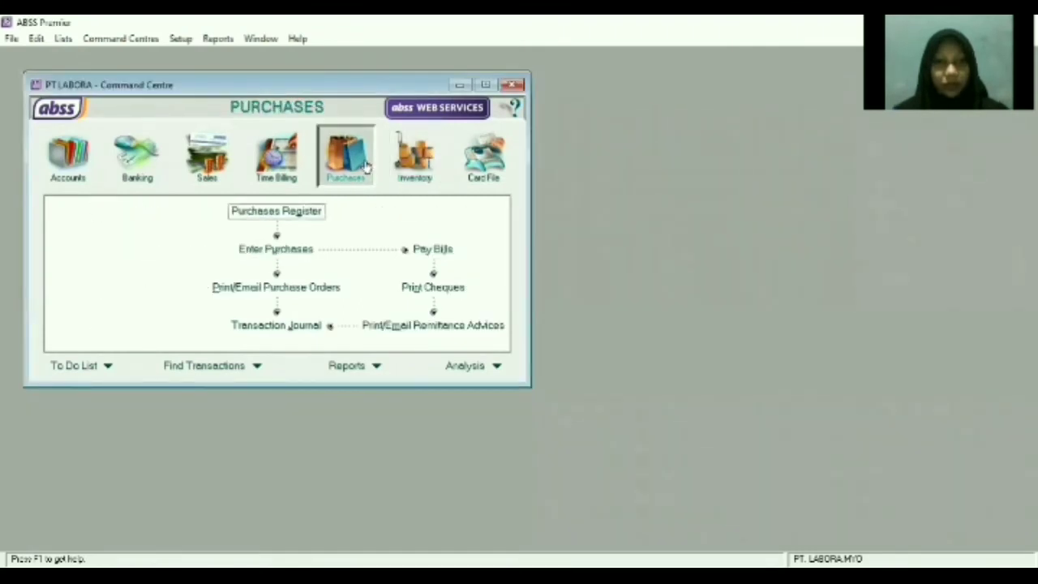
Start a Pay Bills payment to PT Telkom, leaving its debit memos unsettled, and select the cheque number.
left_click(430, 249)
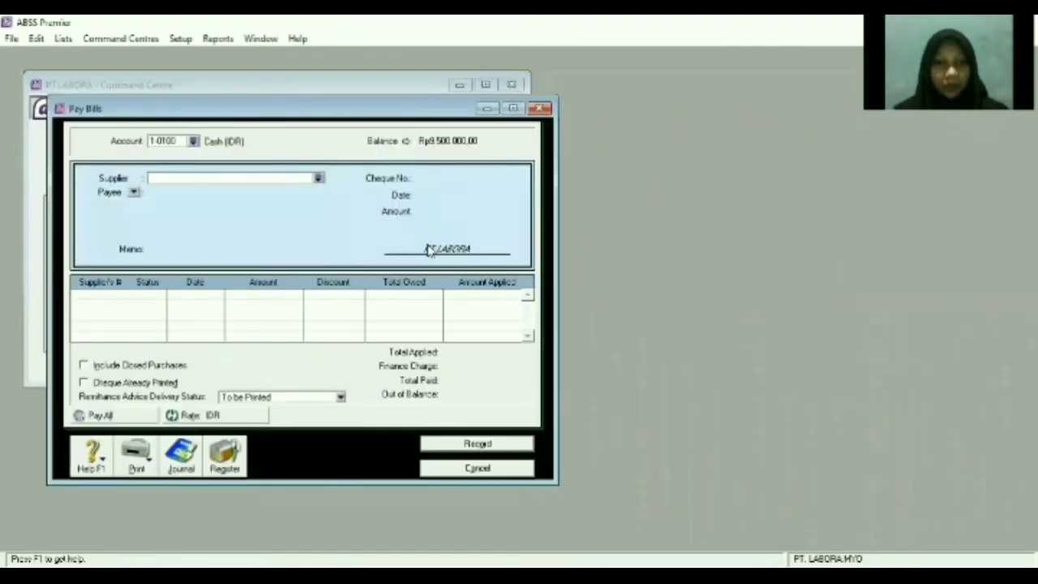
left_click(319, 178)
left_click(366, 216)
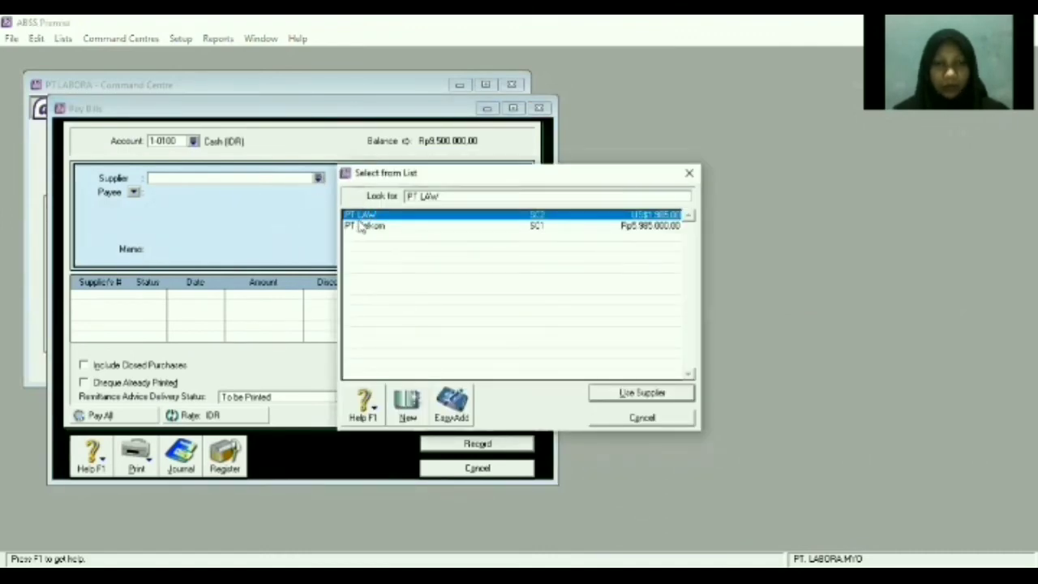
left_click(362, 227)
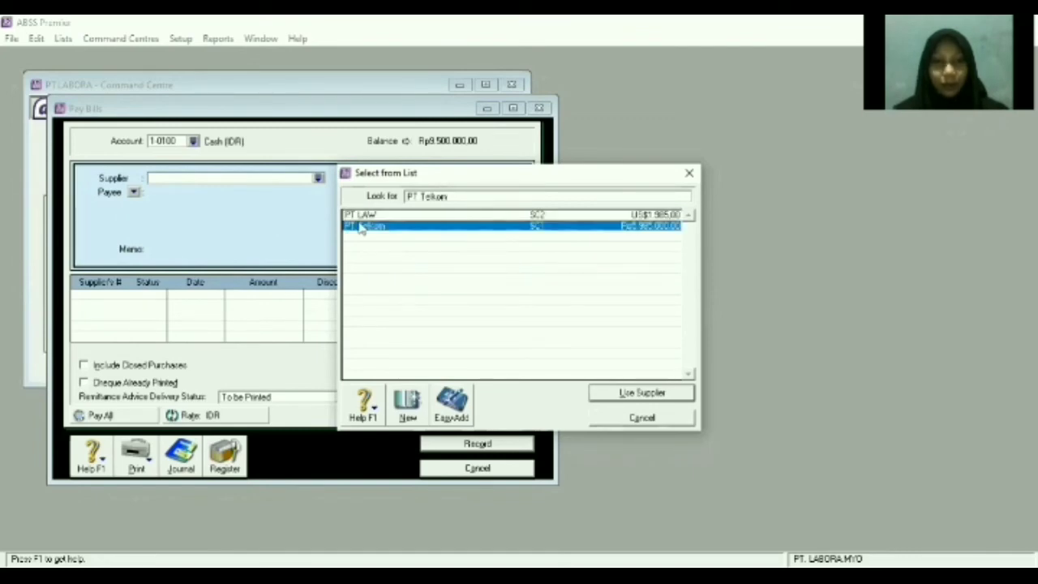
double_click(362, 228)
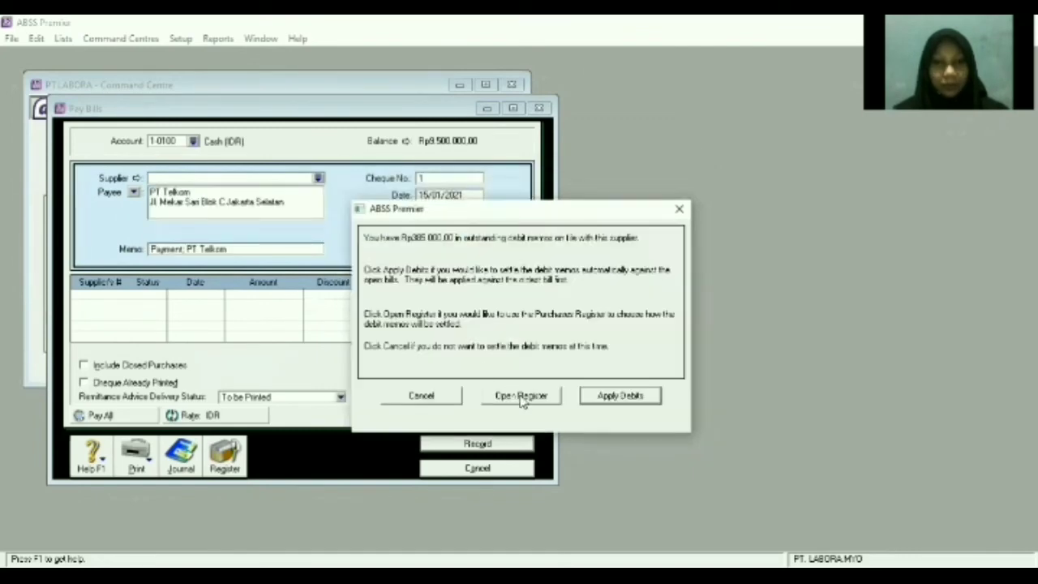
left_click(432, 398)
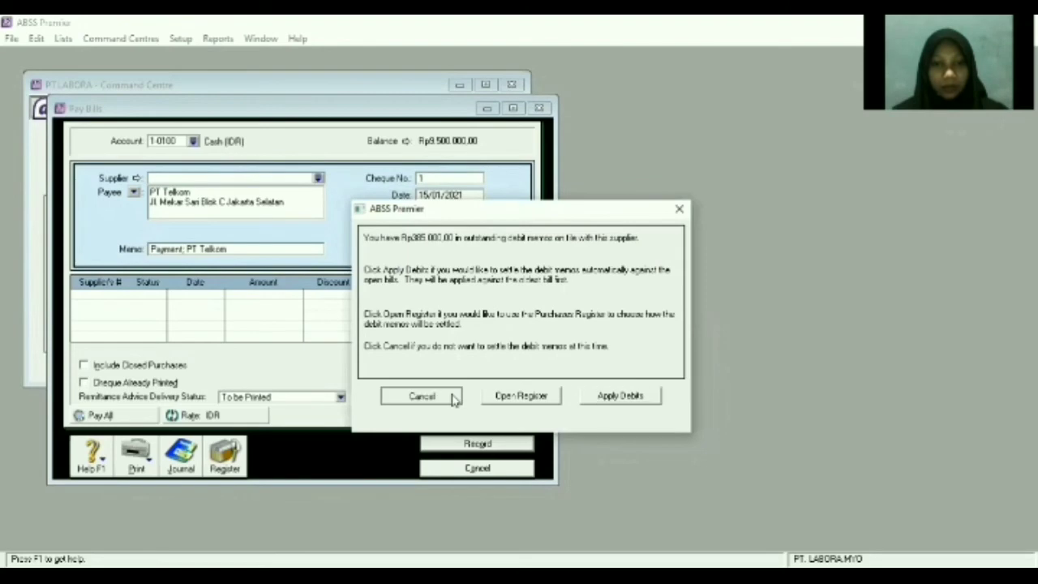
left_click(464, 182)
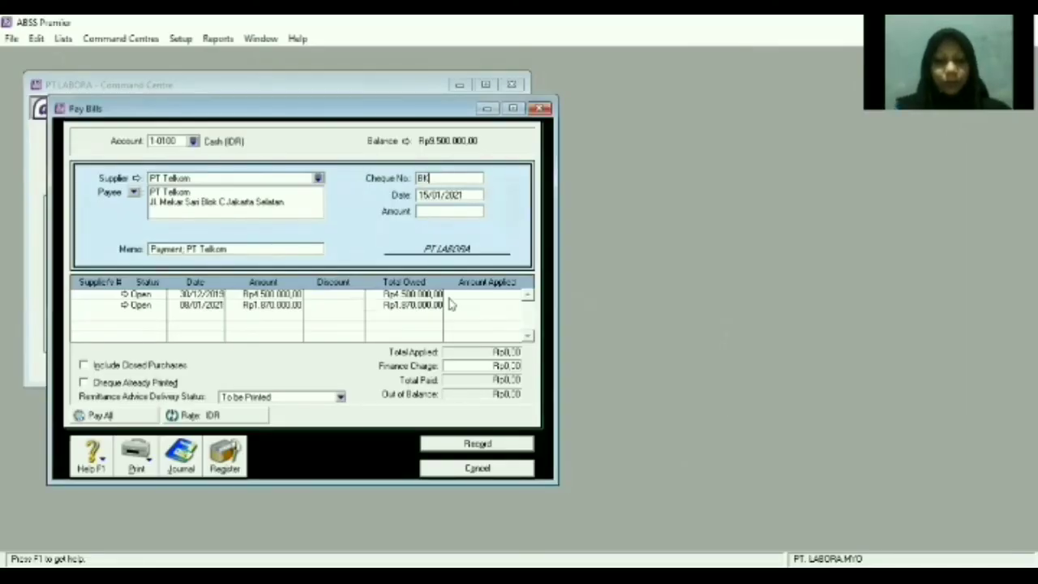
Pay Rp1,870,000 as cheque BK150101 against the 08/01/2021 bill, record it, and close Pay Bills.
type("150101")
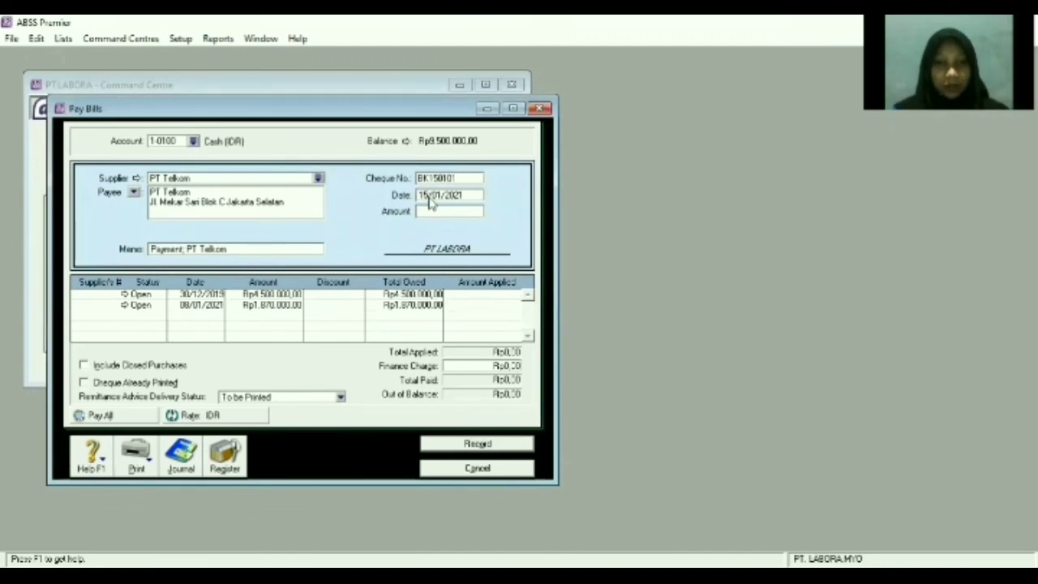
key("Tab")
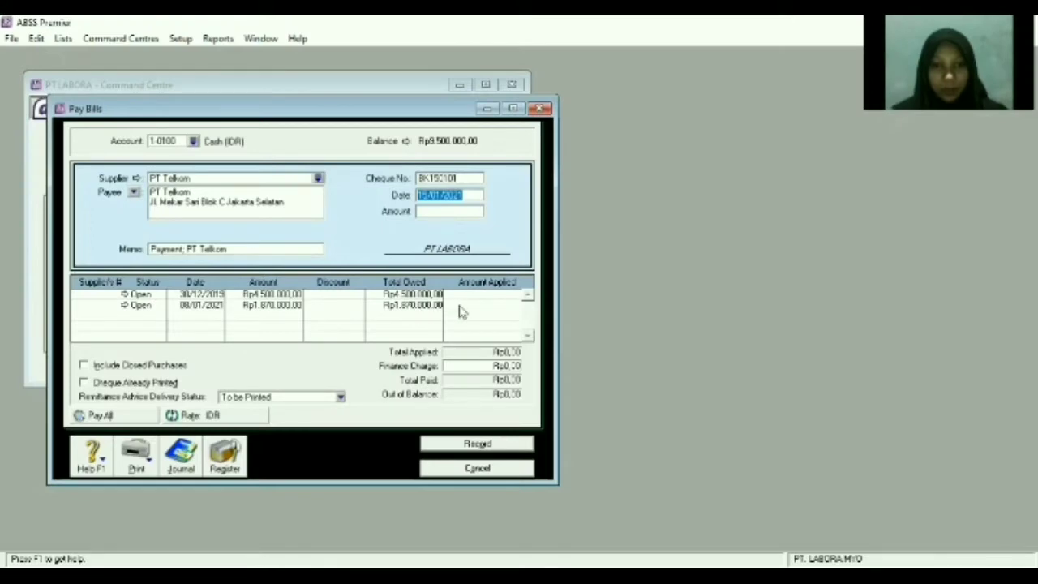
left_click(479, 305)
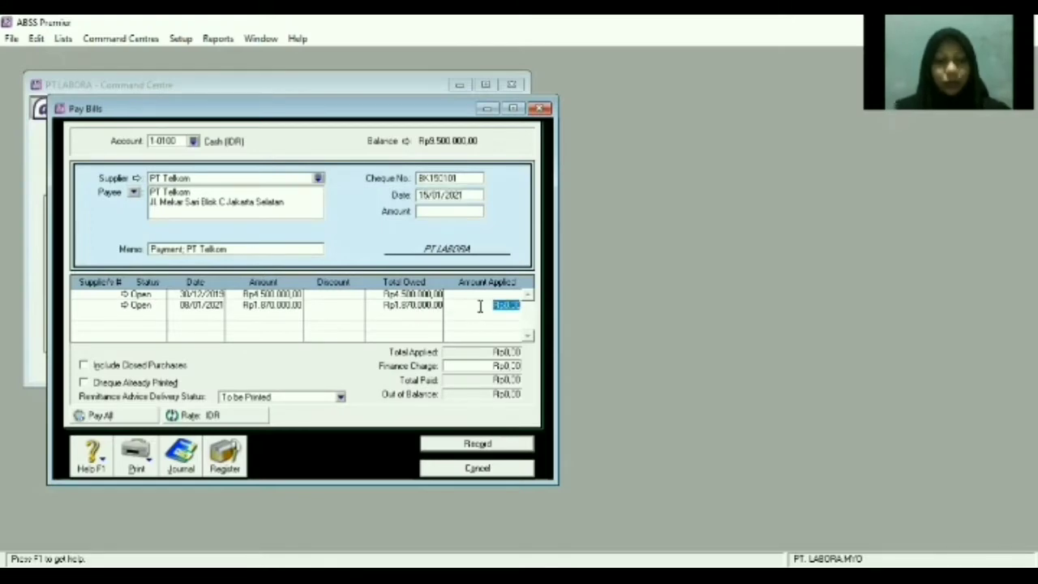
type("1870")
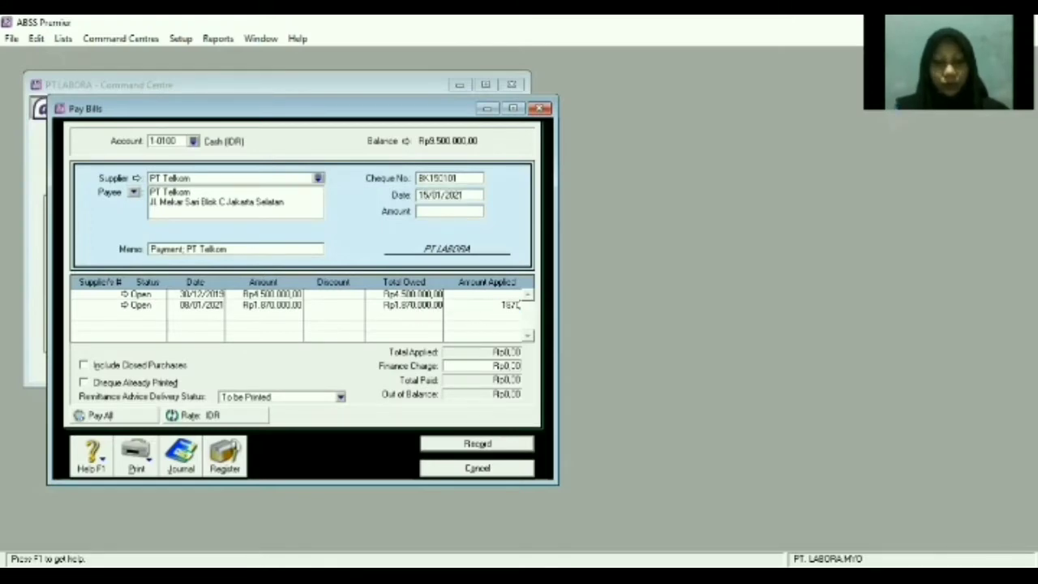
type("000")
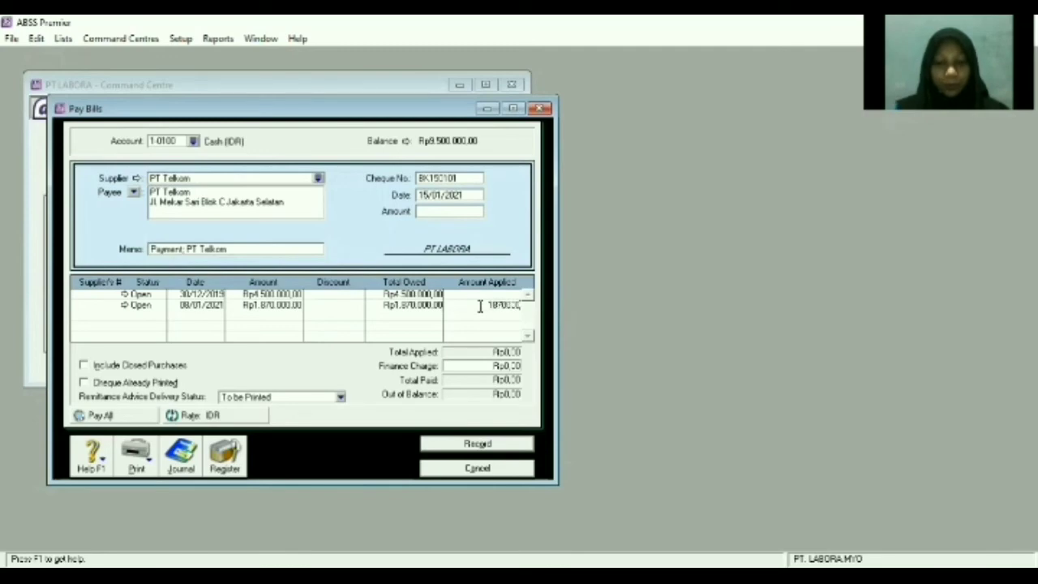
key("Tab")
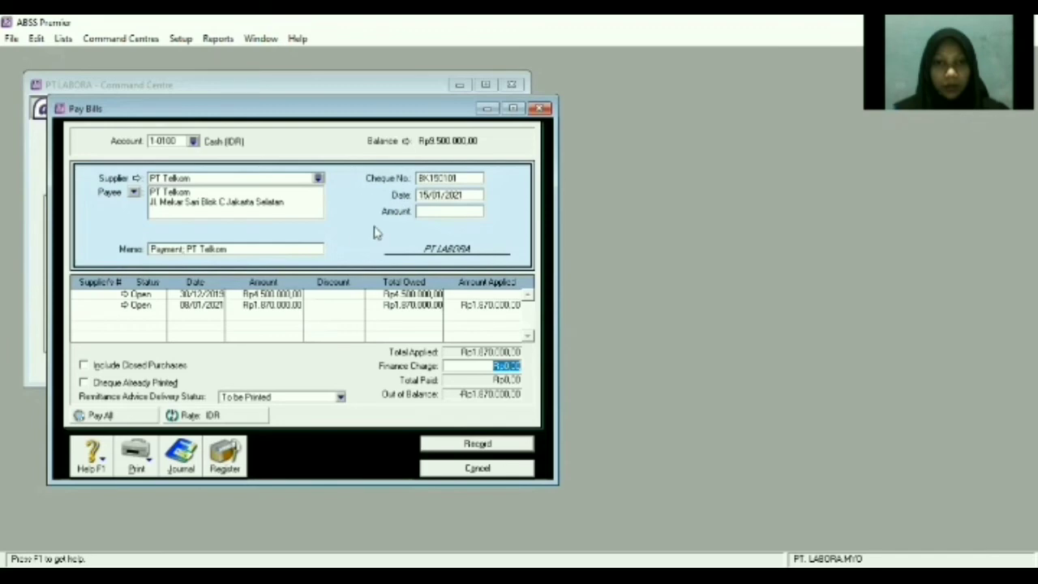
left_click(465, 212)
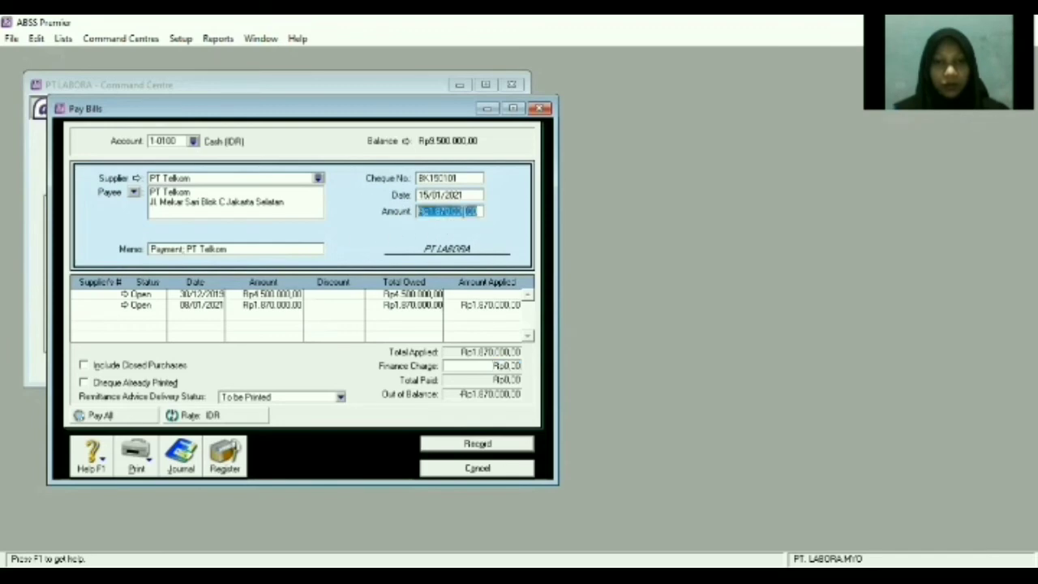
key("Tab")
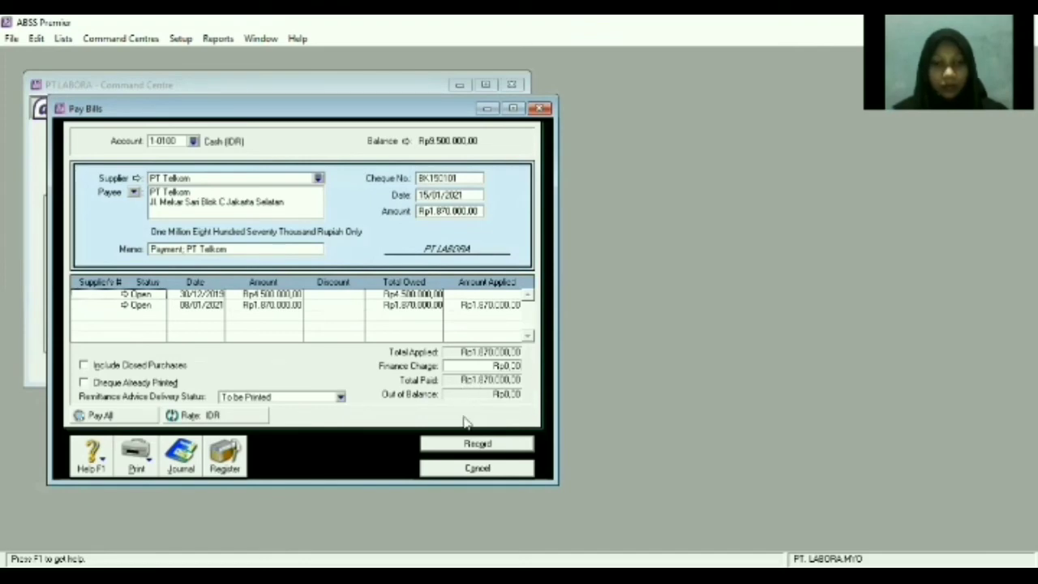
left_click(471, 443)
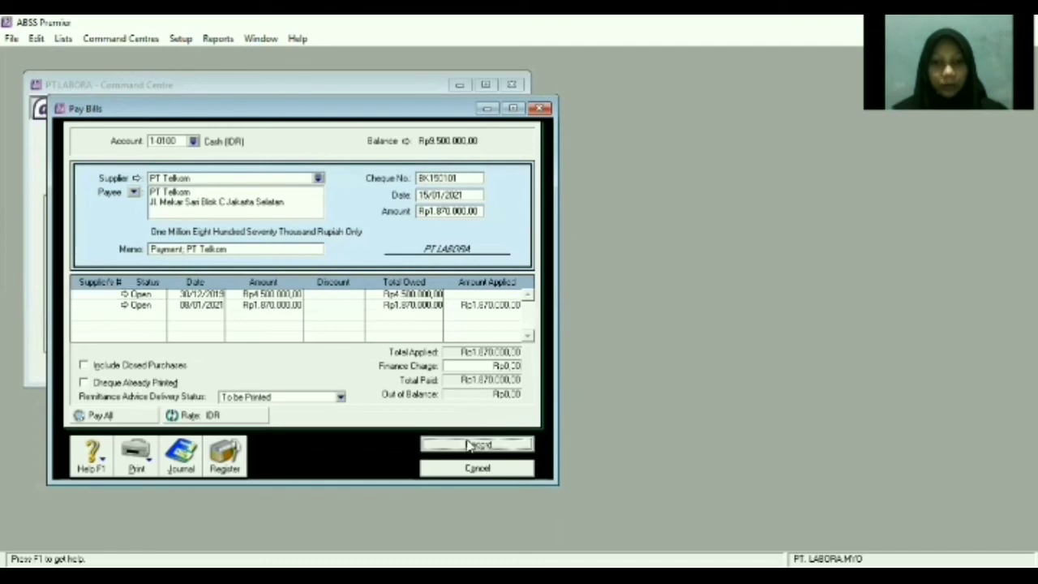
left_click(477, 468)
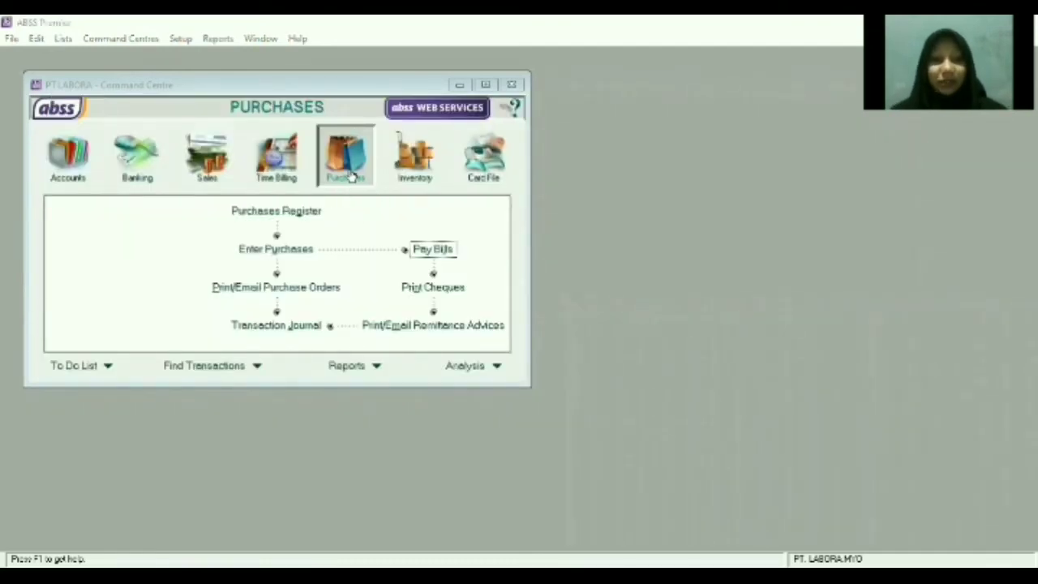
Show the Purchases Register's Returns & Debits list and select PT Telkom's Rp385.000,00 debit.
left_click(277, 214)
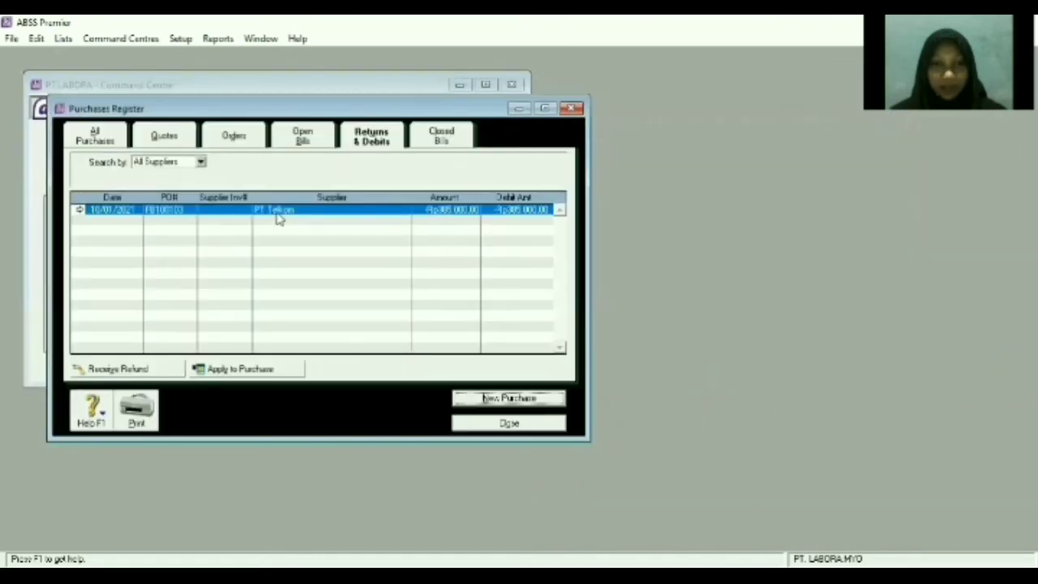
left_click(373, 148)
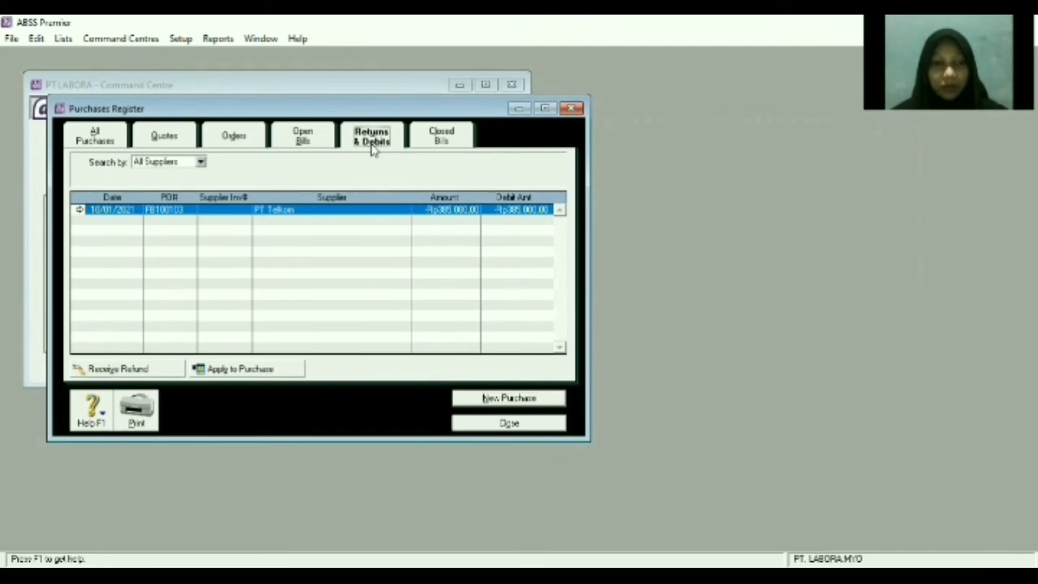
left_click(148, 212)
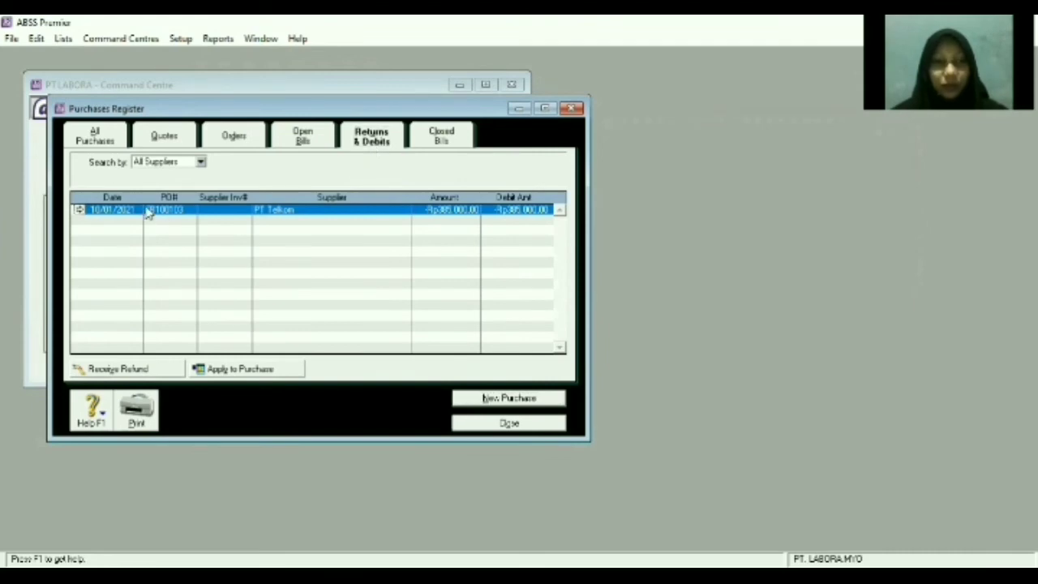
Record PT Telkom's debit as a cash refund with ID BKM-01, confirming the refund date.
left_click(139, 370)
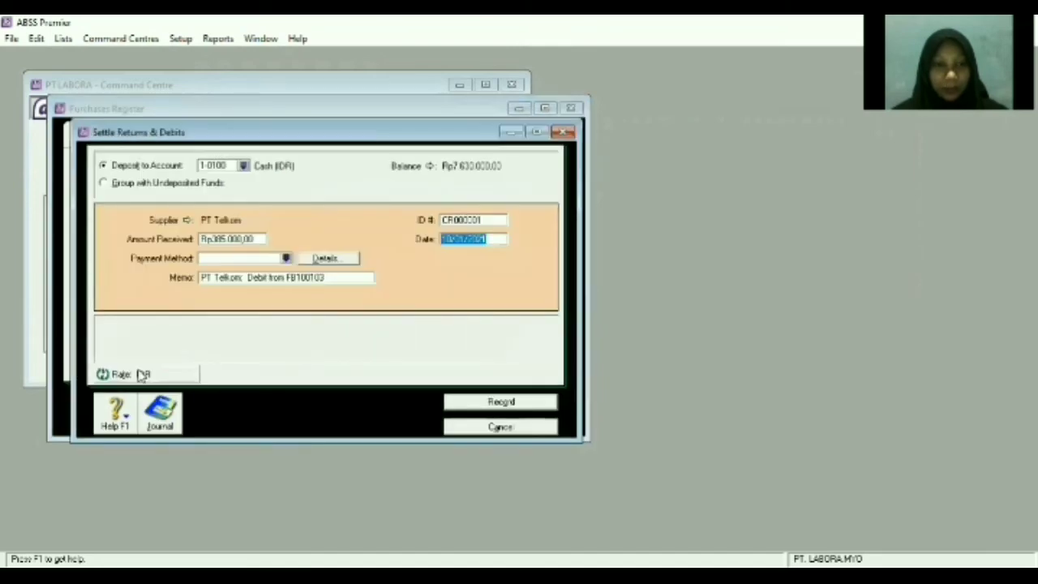
left_click(477, 219)
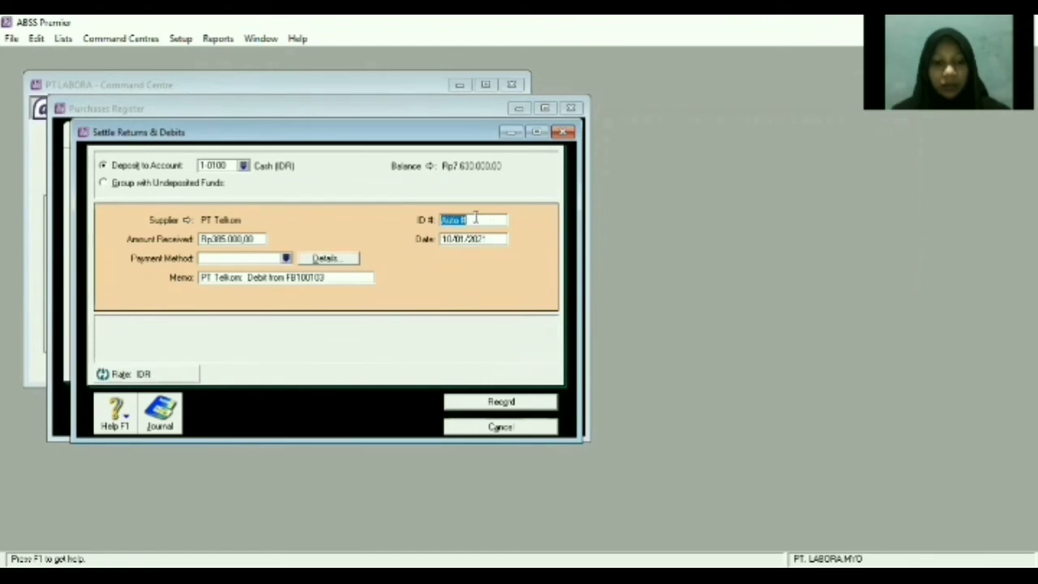
type("SKM")
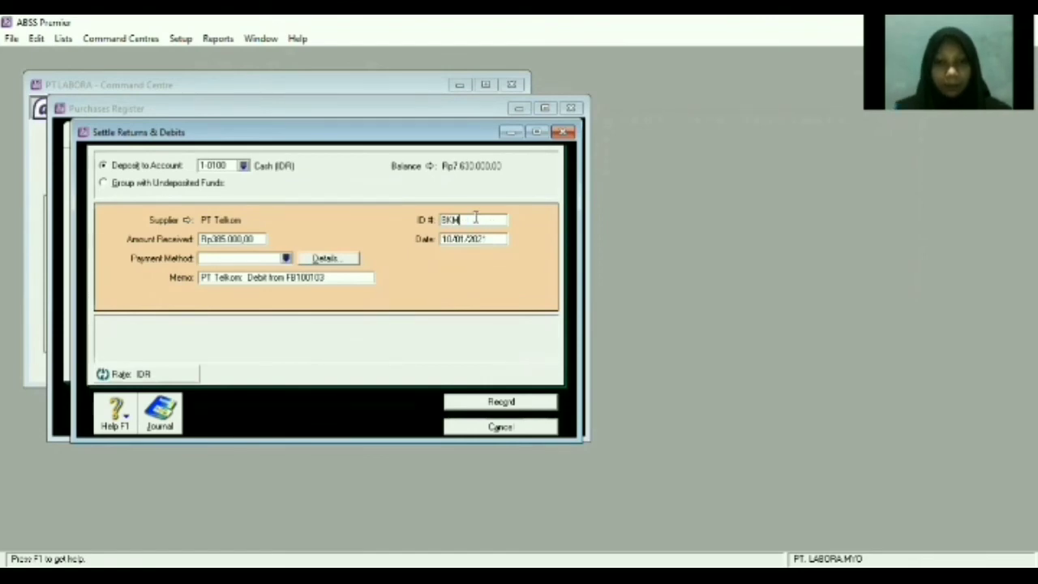
type("-01")
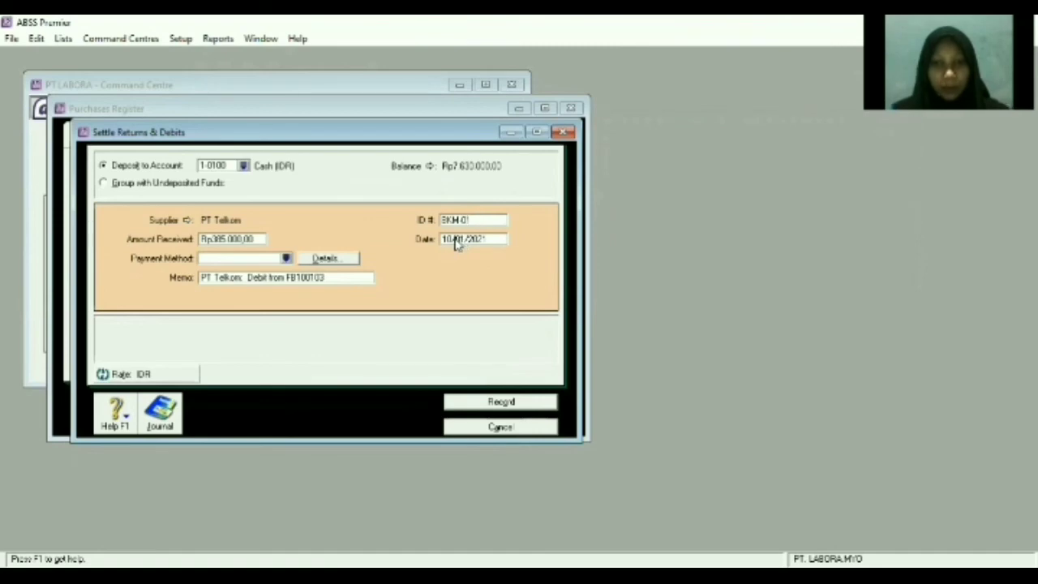
left_click(456, 242)
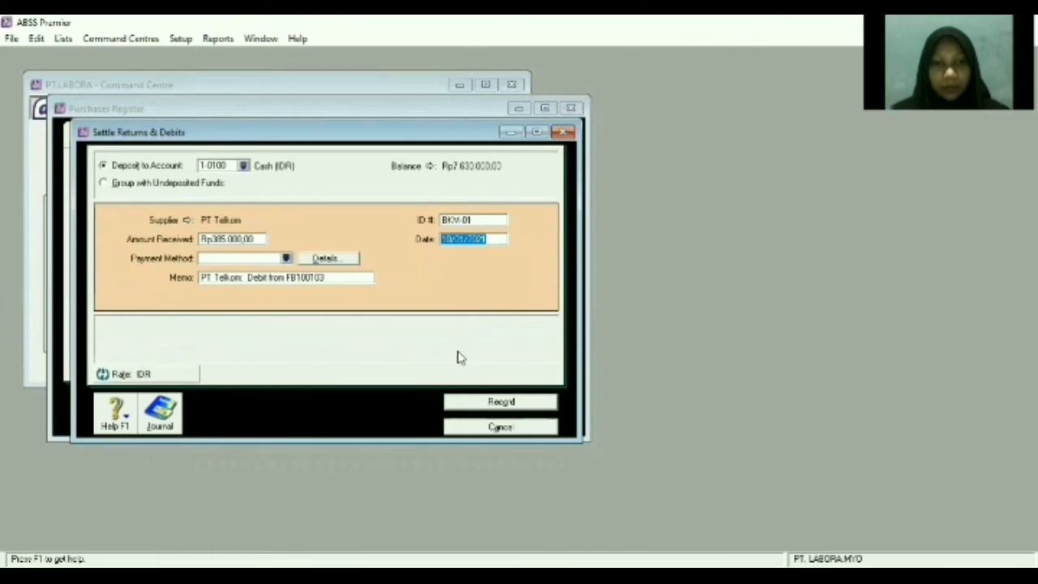
left_click(473, 403)
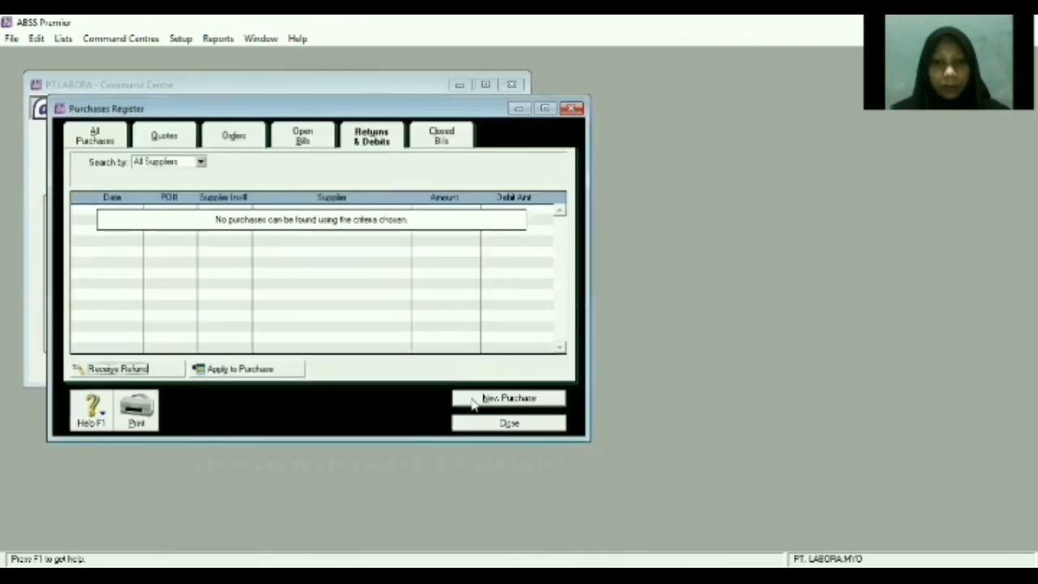
Close the Purchases Register.
left_click(480, 422)
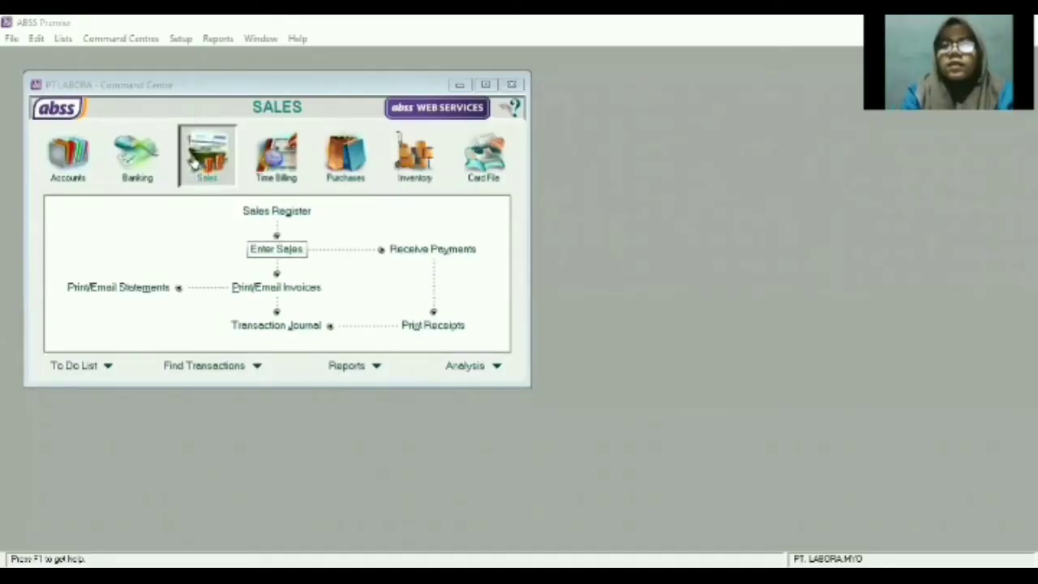
Start a new sales invoice for customer PT Internal with C.O.D. credit terms.
left_click(276, 249)
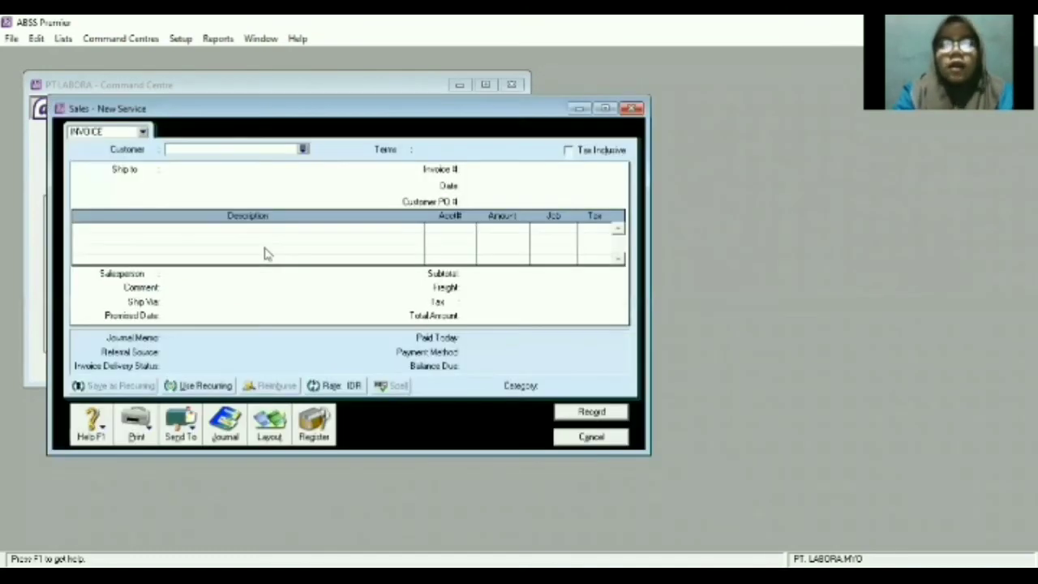
left_click(303, 150)
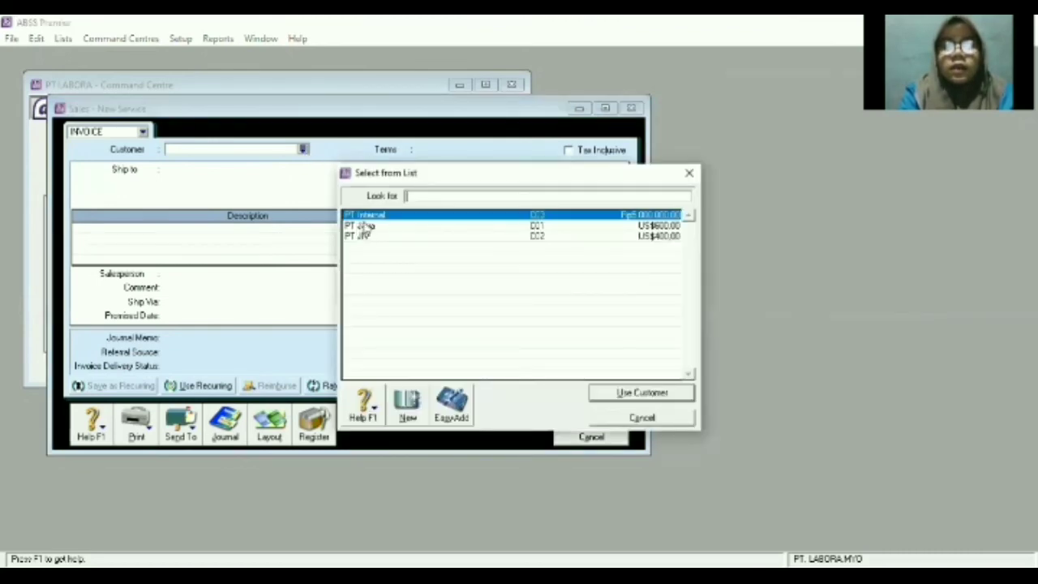
left_click(370, 217)
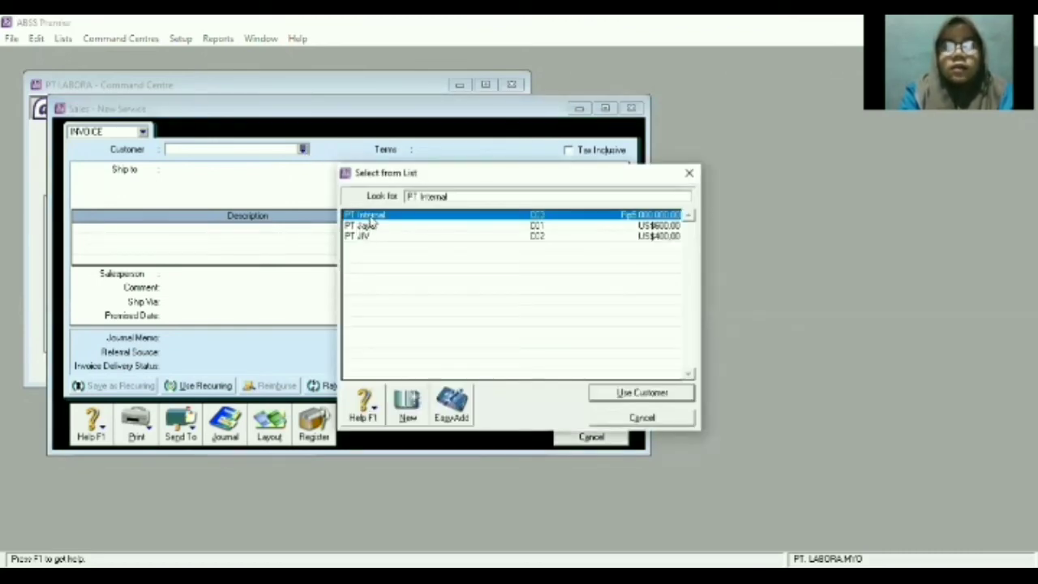
double_click(371, 217)
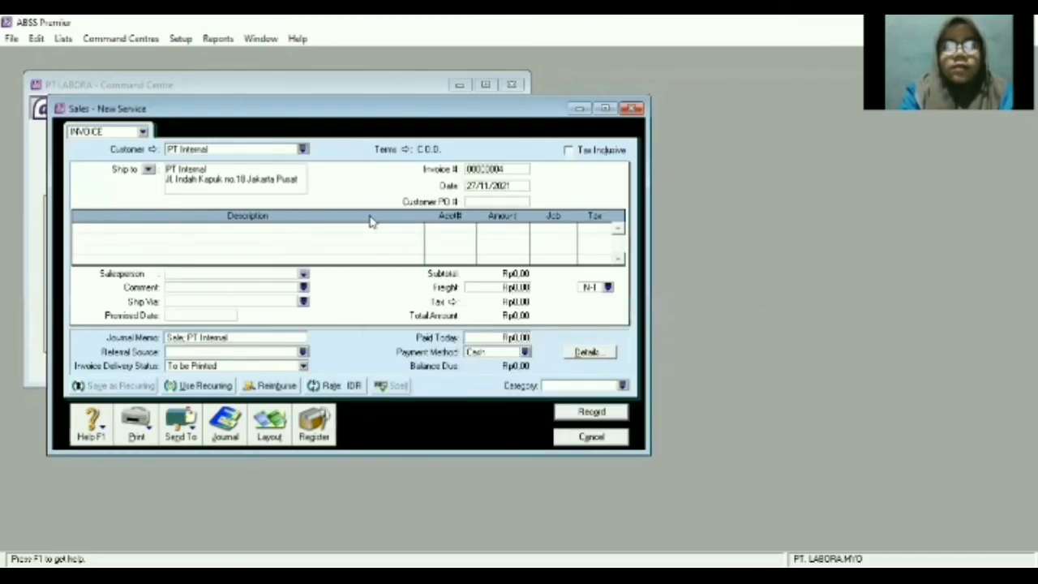
left_click(405, 150)
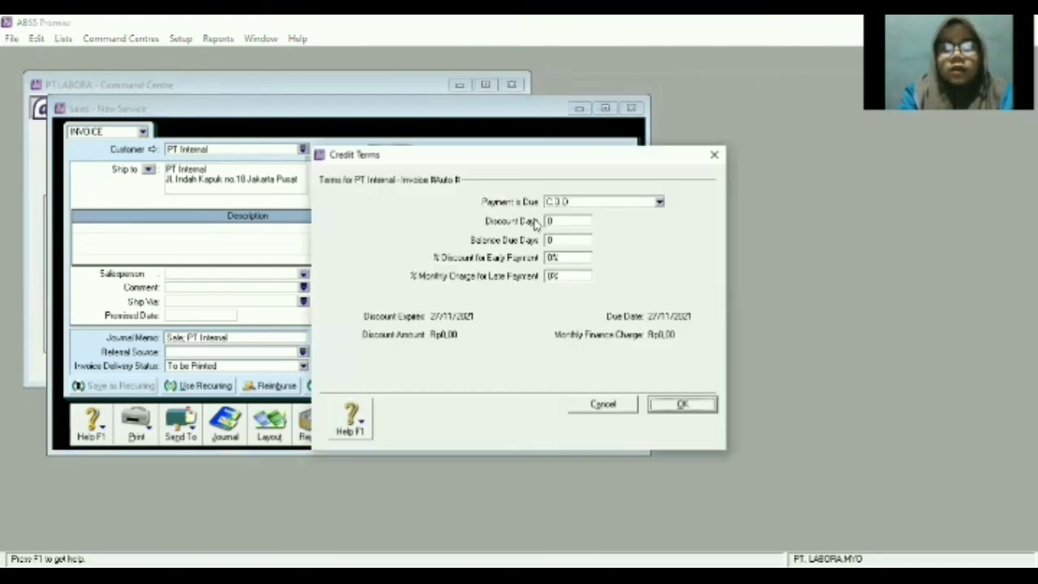
left_click(682, 407)
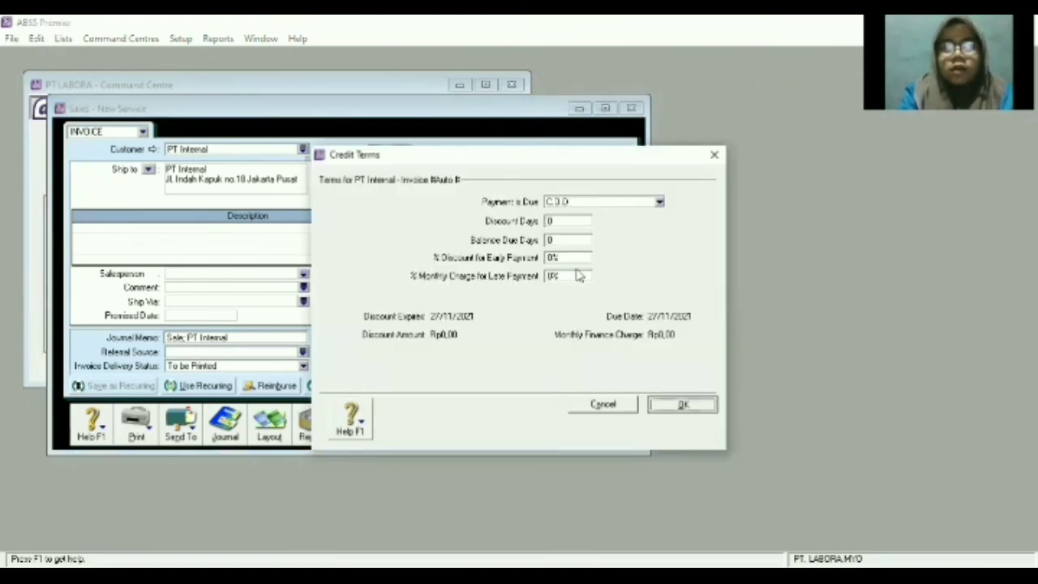
Enter invoice number FJ070101 and set the invoice date to 07/01/2021.
left_click(521, 169)
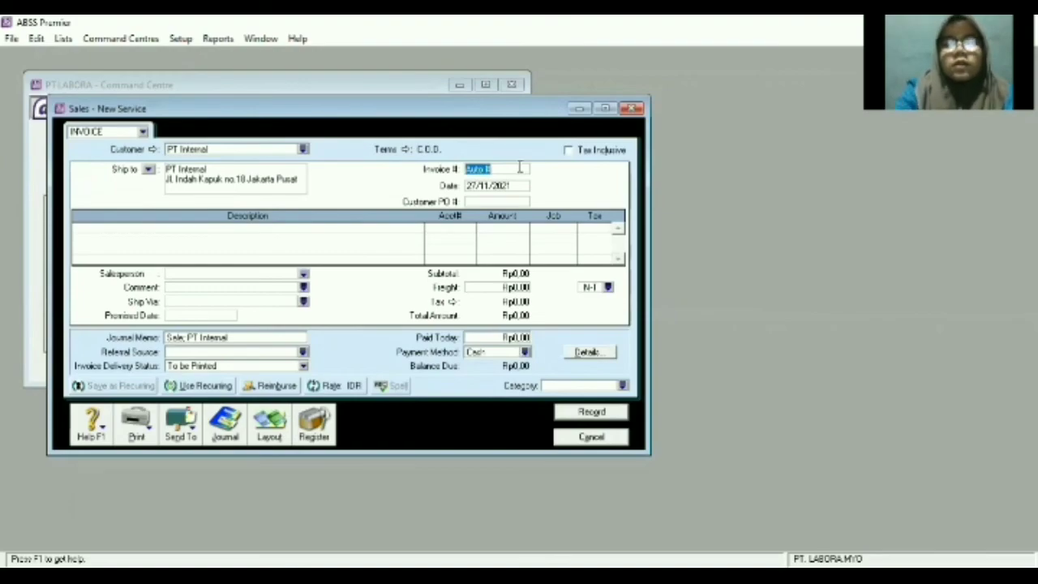
key("BackSpace")
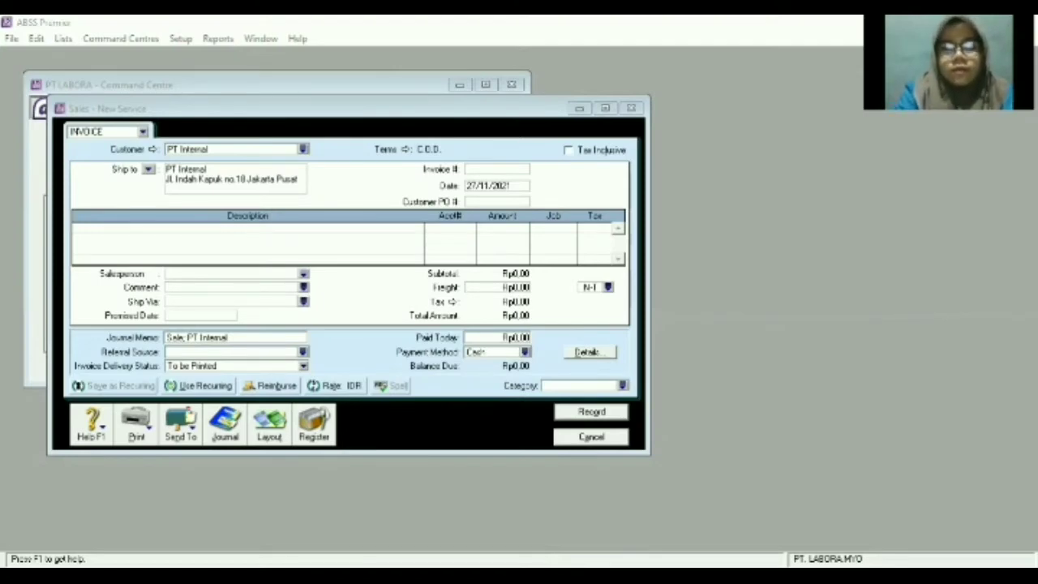
left_click(516, 171)
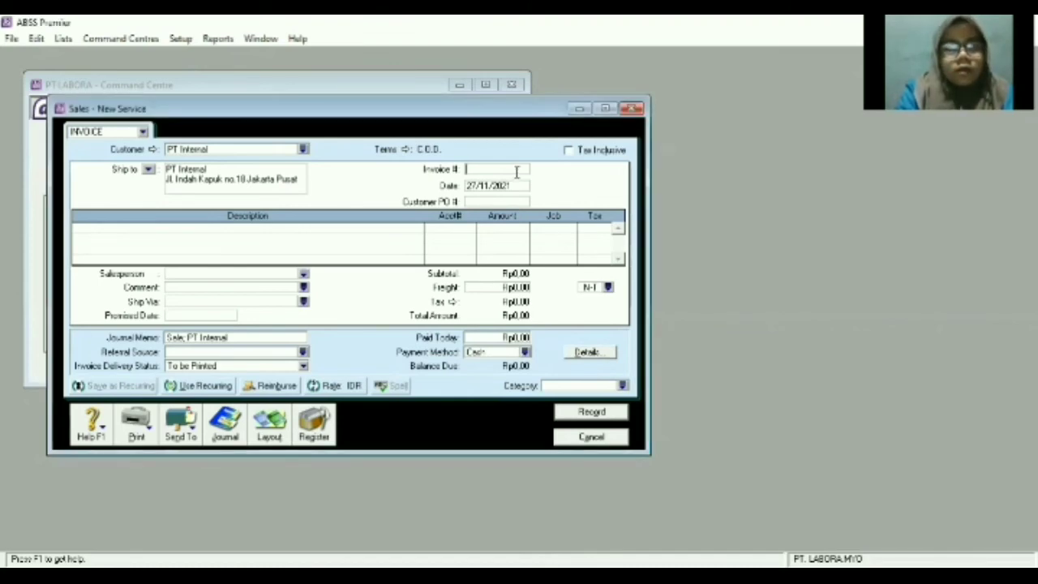
type("FJ070101")
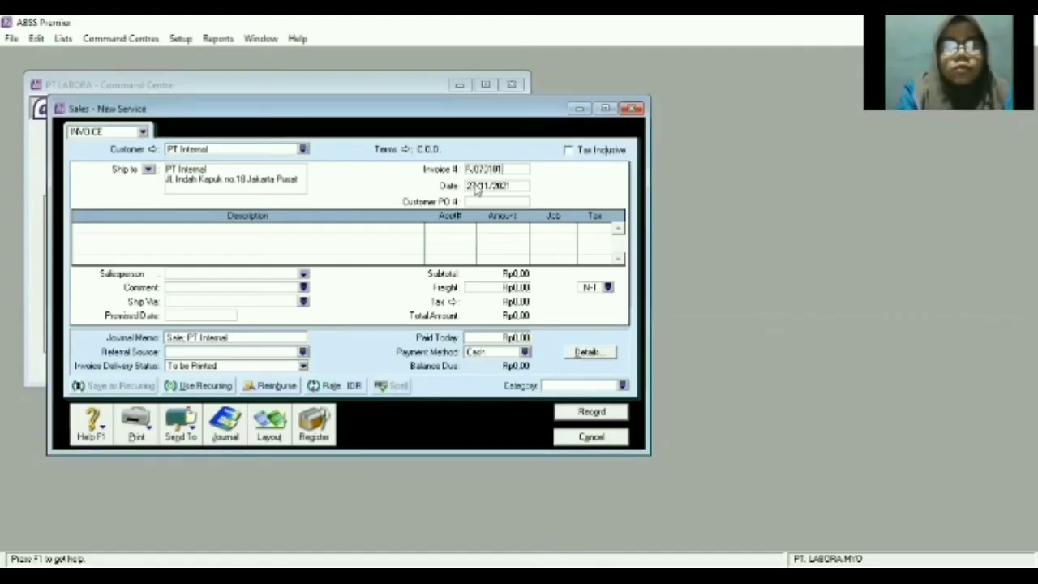
left_click(476, 184)
type("02")
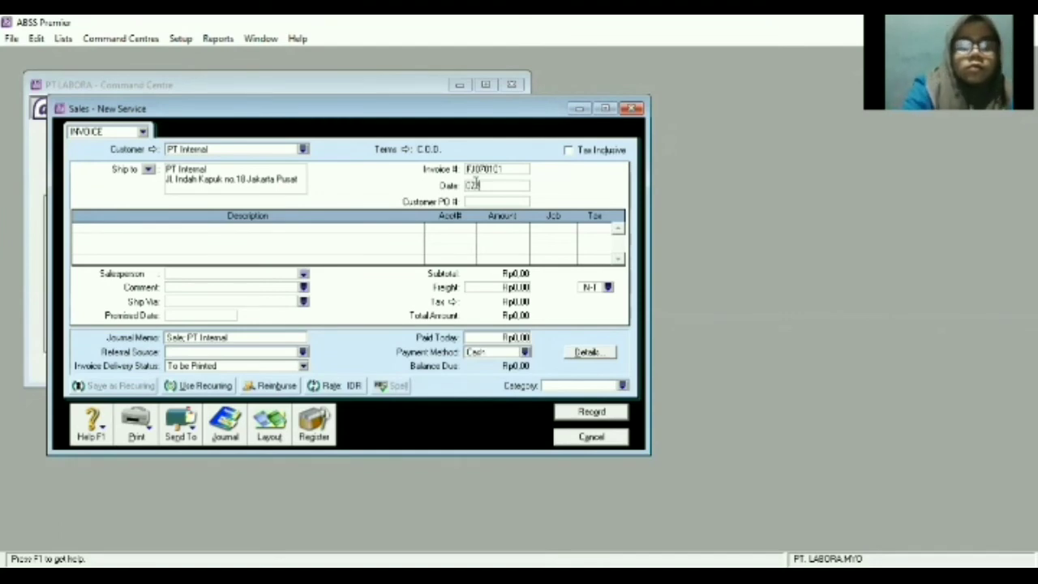
type("/01")
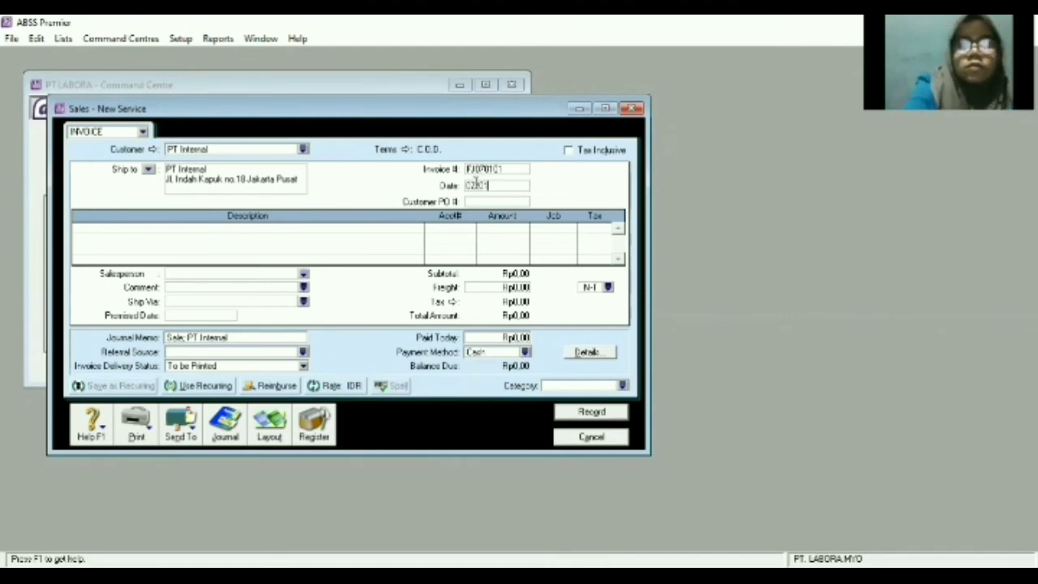
type("/2022")
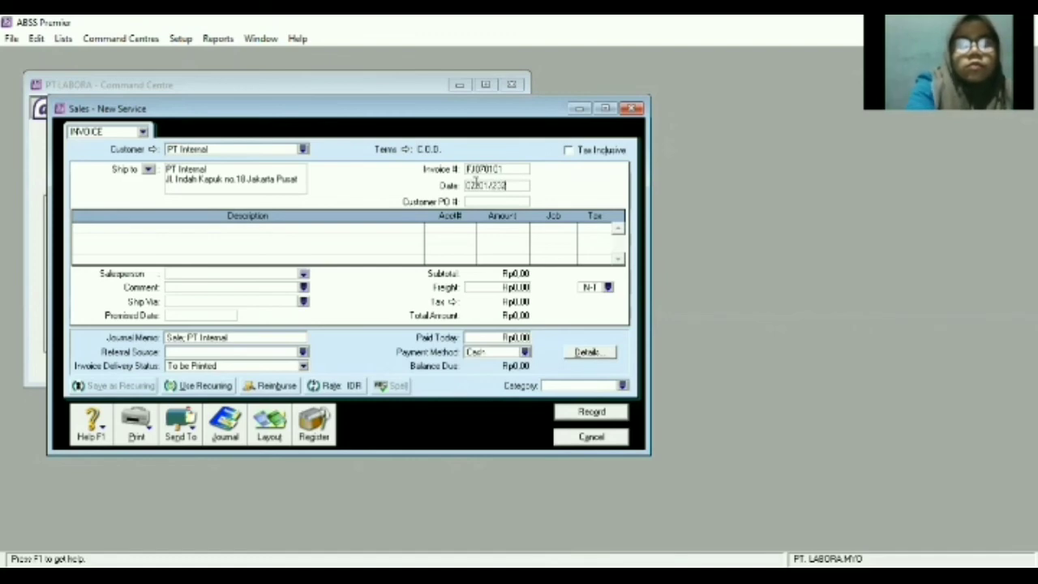
key("BackSpace")
type("1")
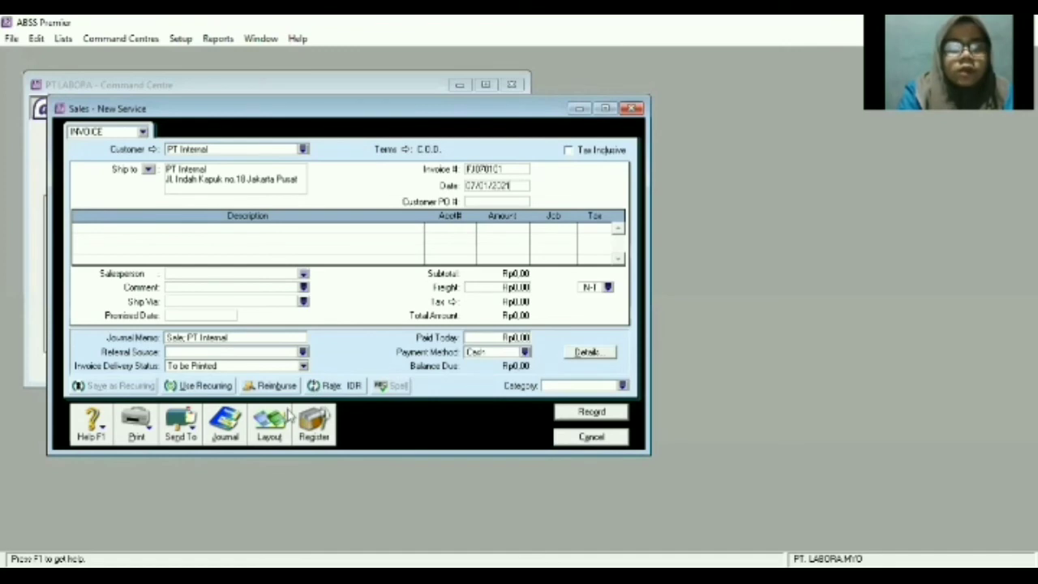
left_click(277, 433)
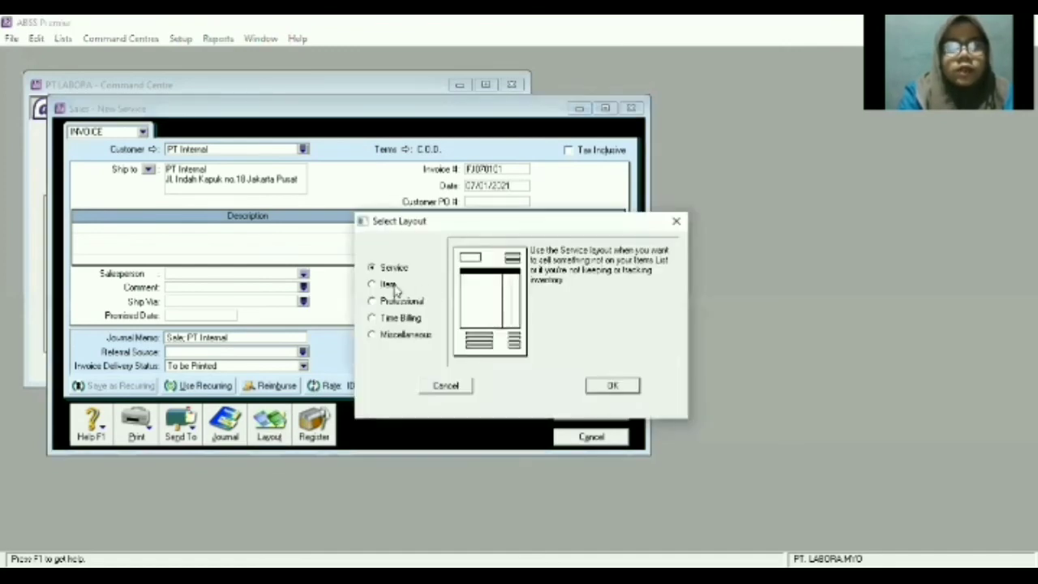
Switch the invoice to the Item layout and enter the first line's Ship quantity.
left_click(391, 287)
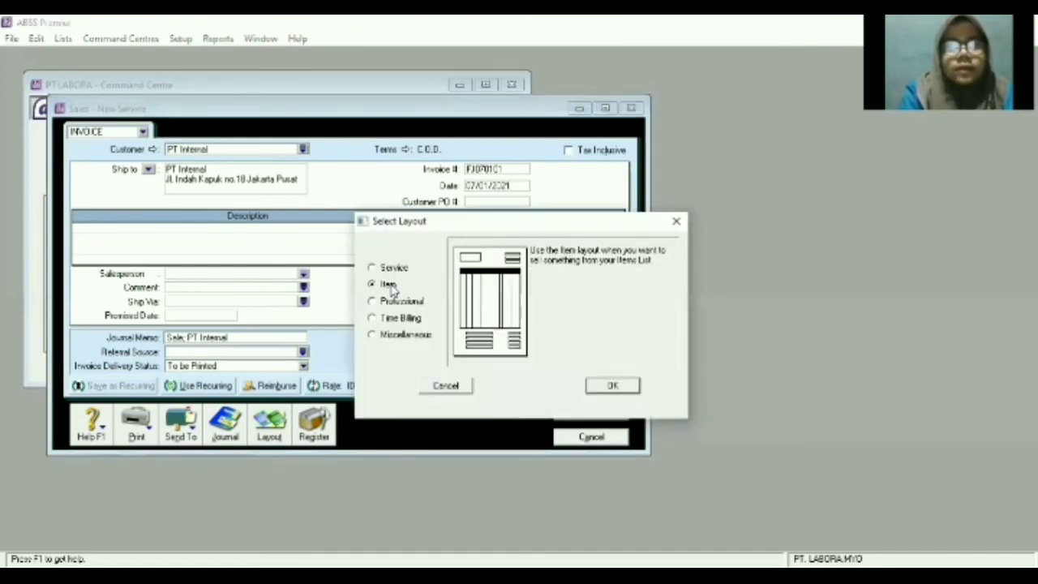
left_click(621, 387)
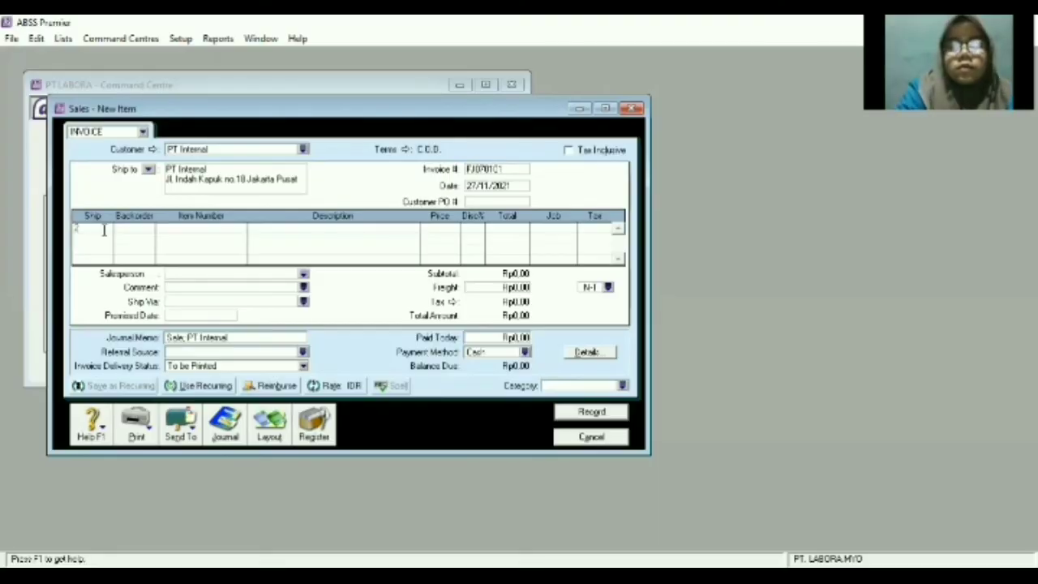
type("101")
key("Tab")
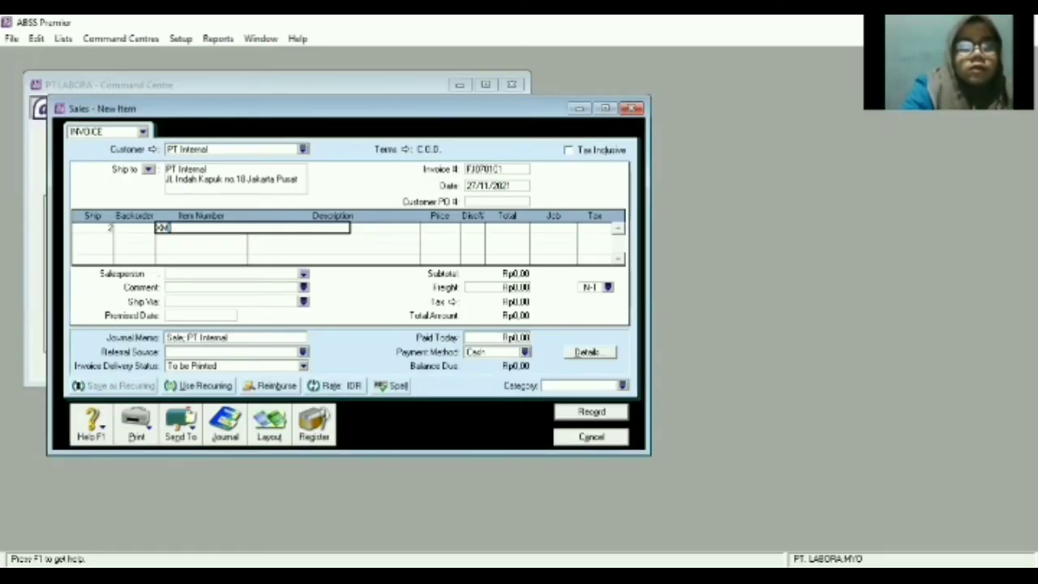
Fill the first line with item XMI (XIAOMI) and check its price.
key("Tab")
left_click(626, 576)
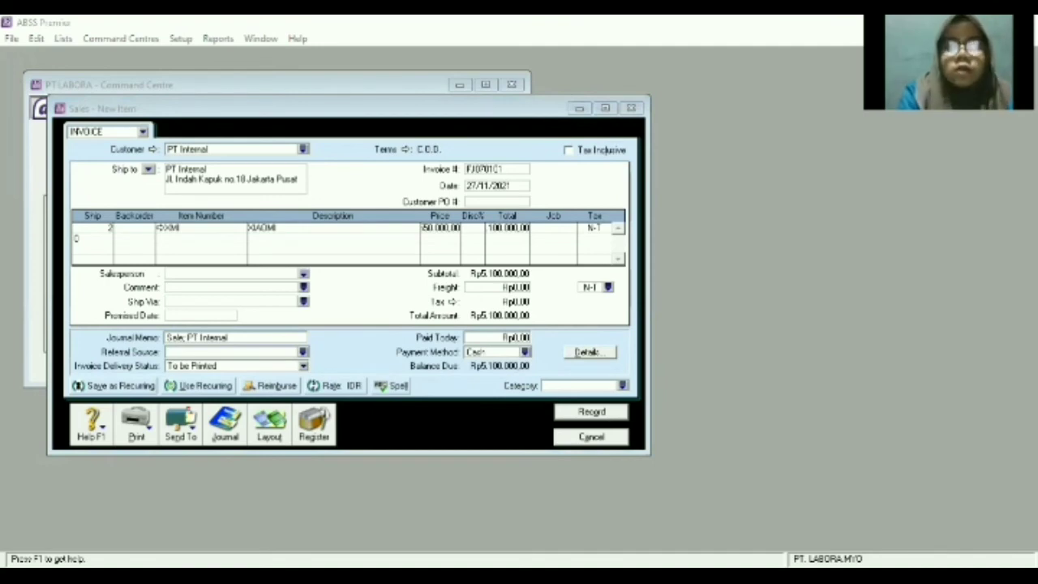
left_click(465, 244)
left_click(456, 231)
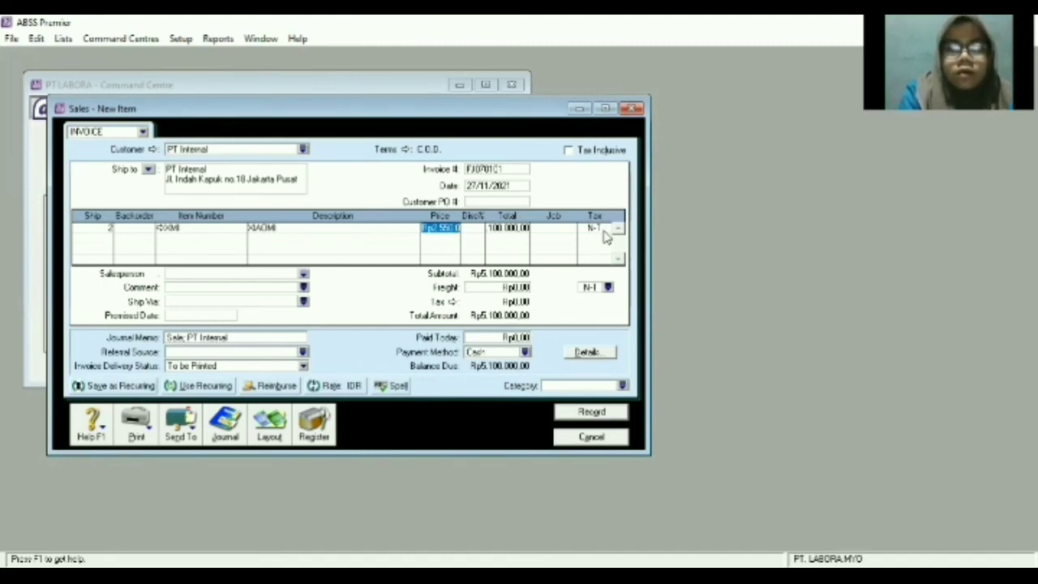
Tax the XIAOMI line with PPN, keep freight at N-T, and set category to Local.
left_click(609, 287)
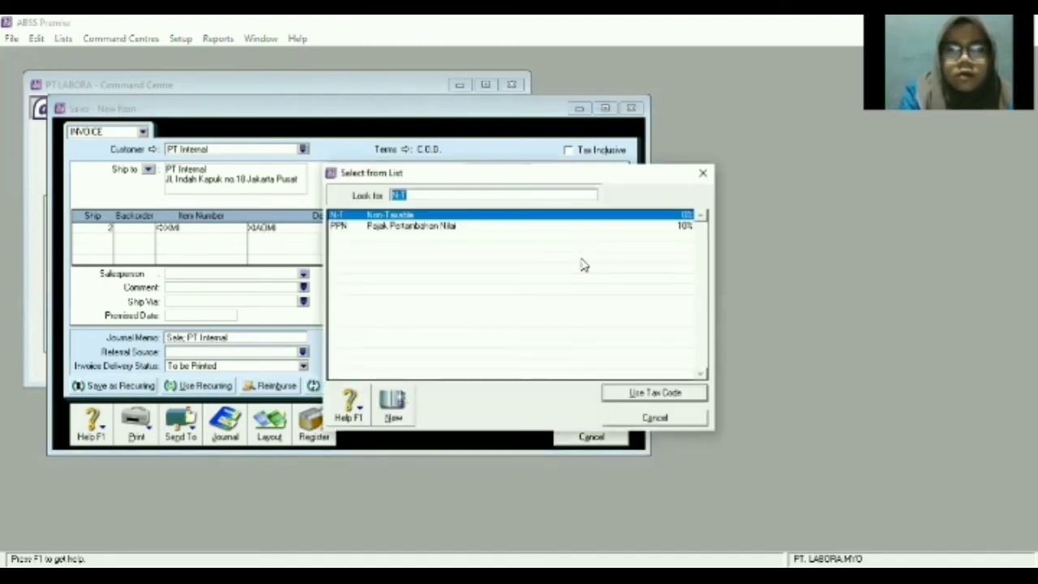
double_click(521, 226)
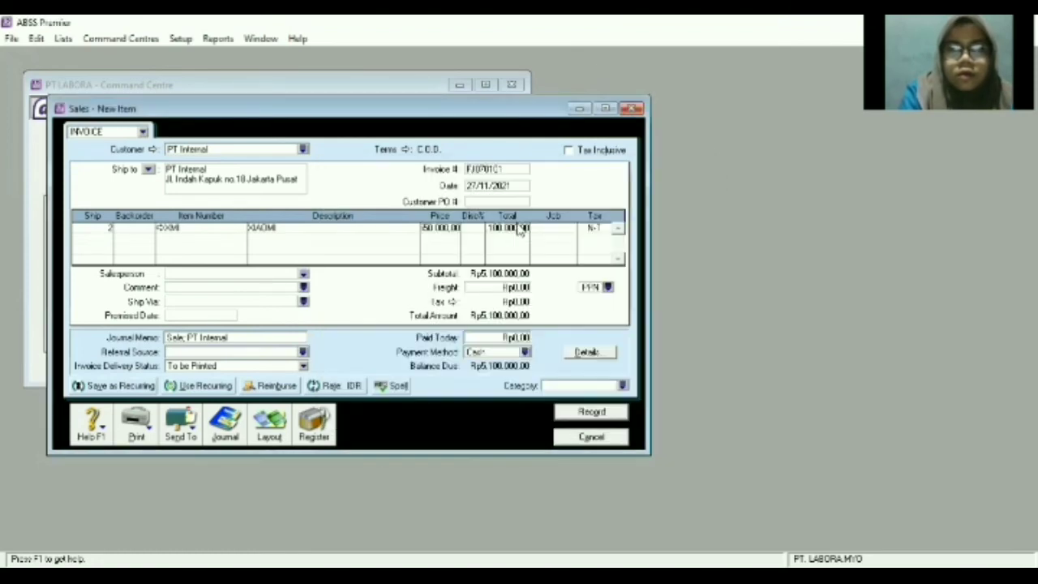
left_click(606, 230)
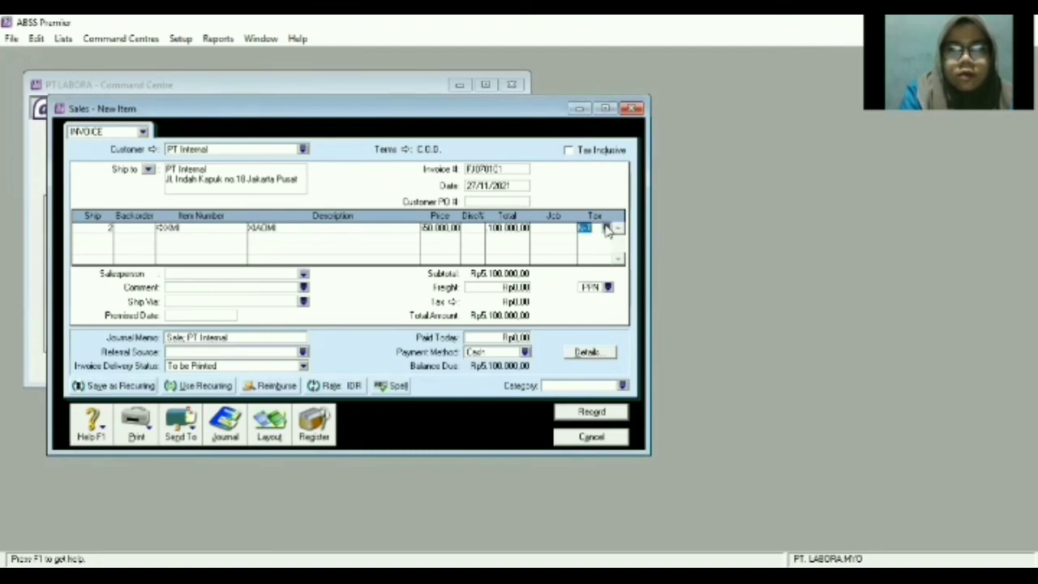
left_click(607, 231)
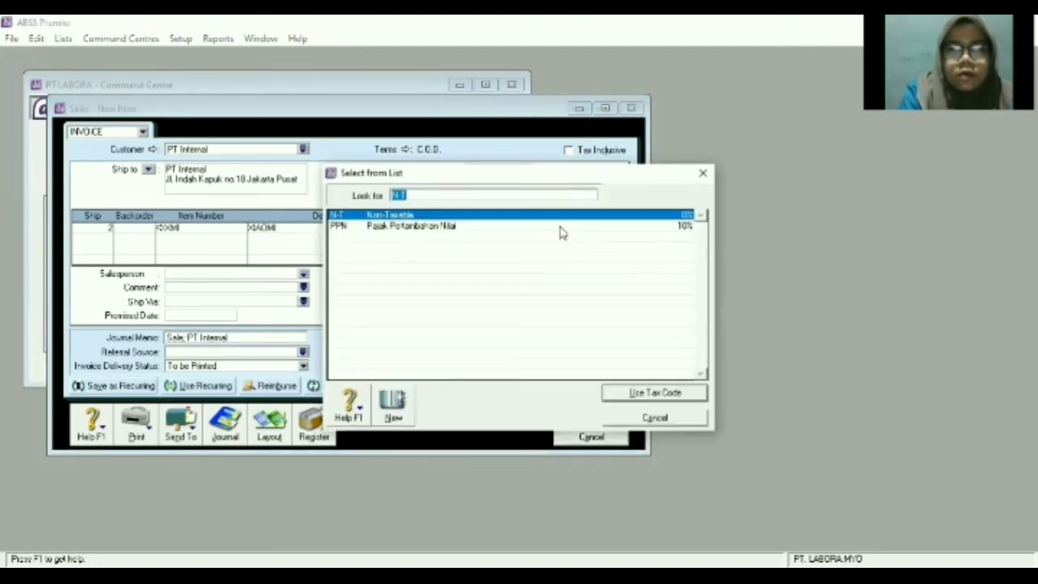
double_click(561, 235)
left_click(612, 288)
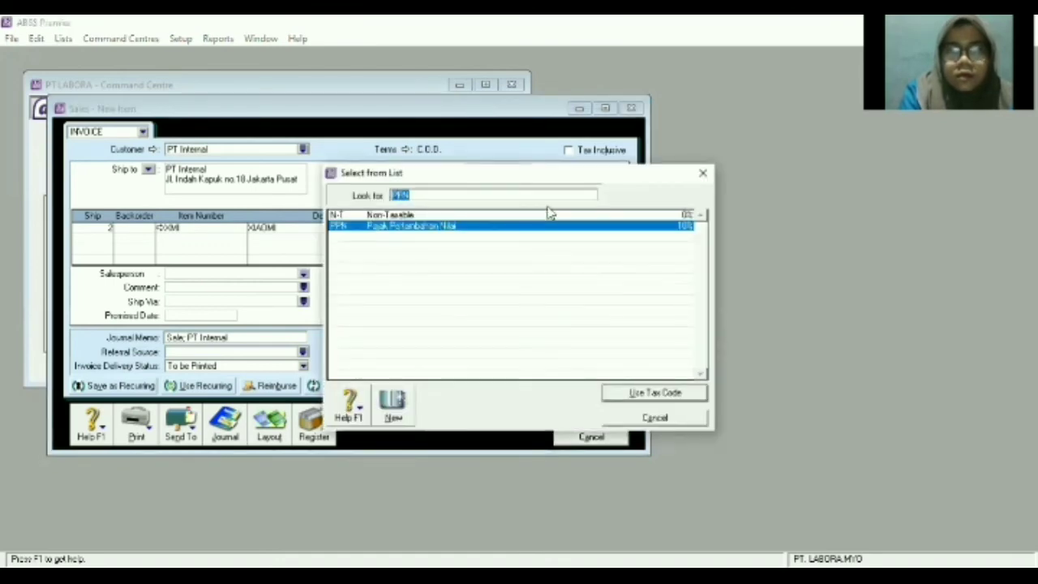
double_click(548, 214)
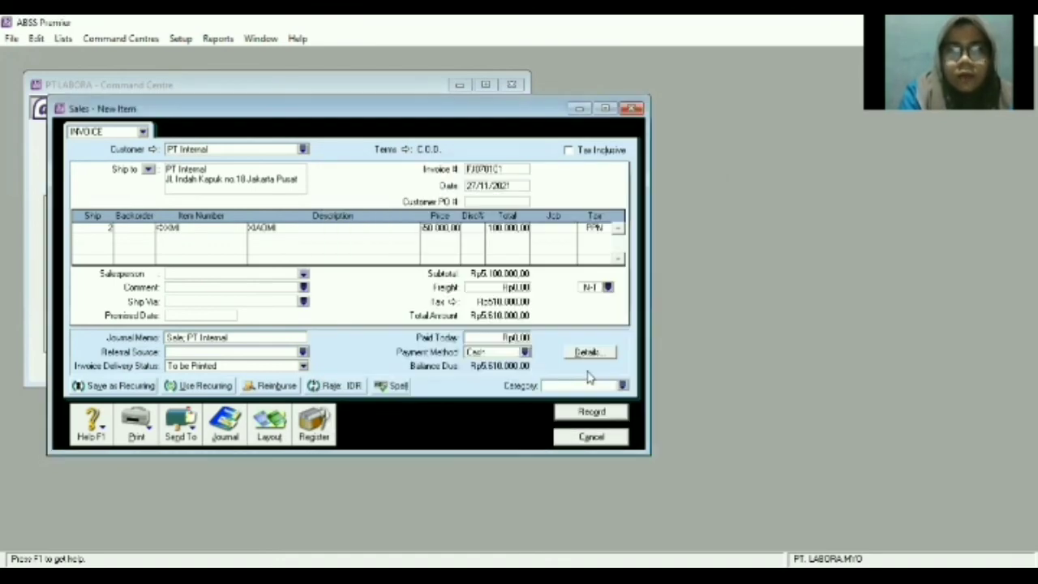
left_click(621, 387)
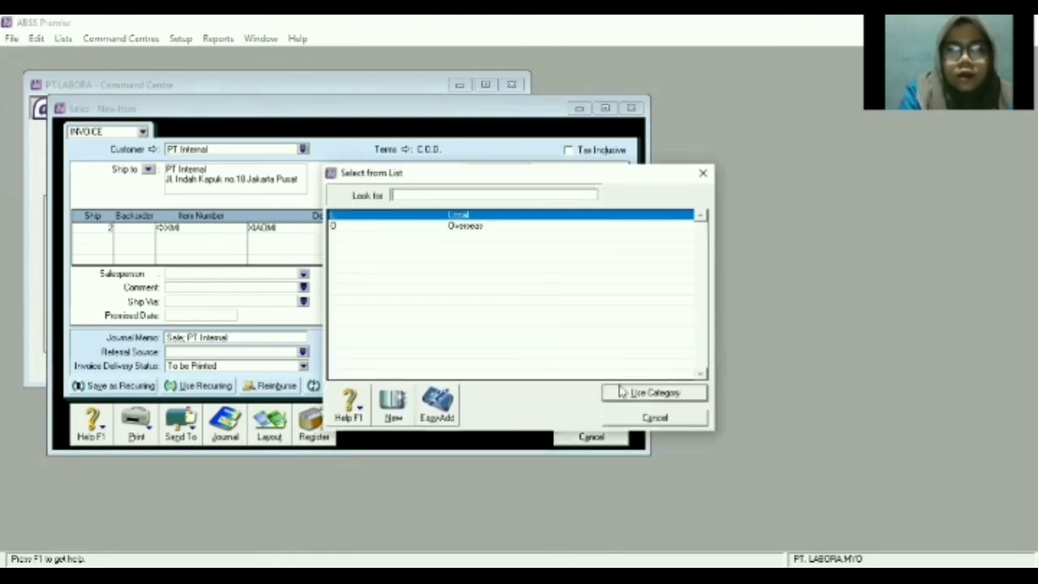
double_click(512, 216)
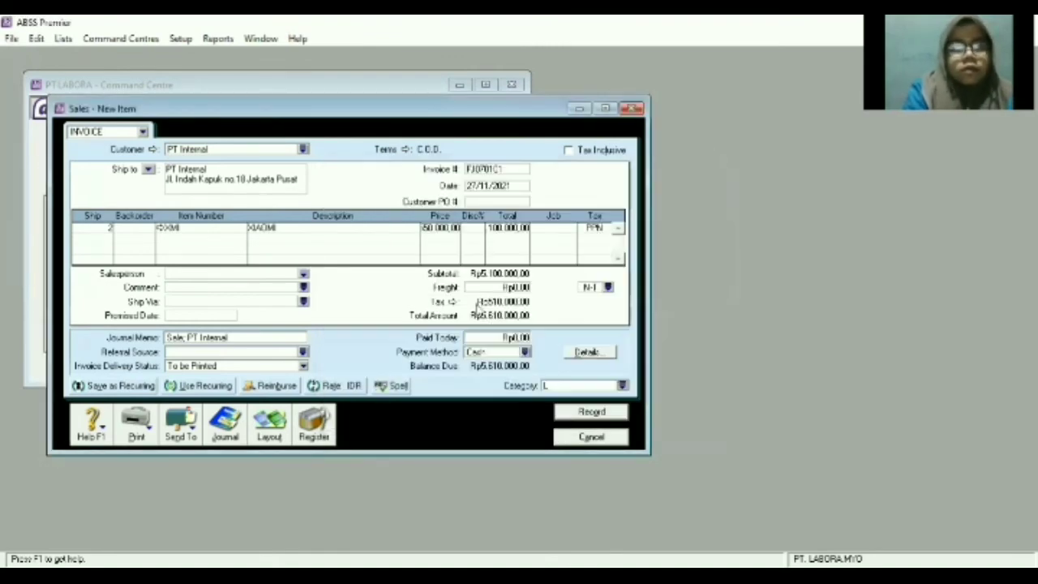
Record the PT Internal invoice with the out-of-stock unit backordered, then close the Sales window.
left_click(563, 411)
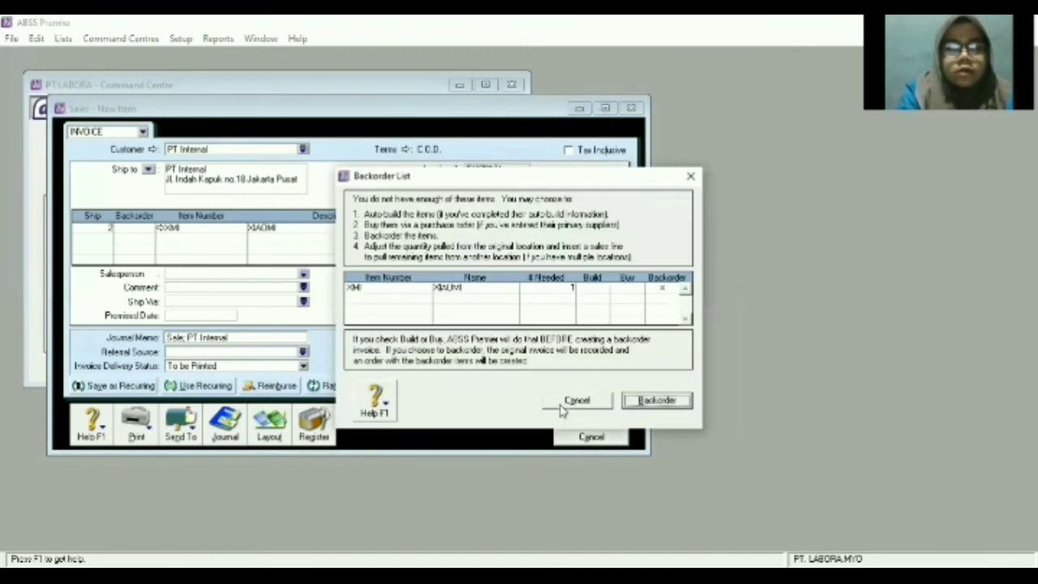
left_click(640, 404)
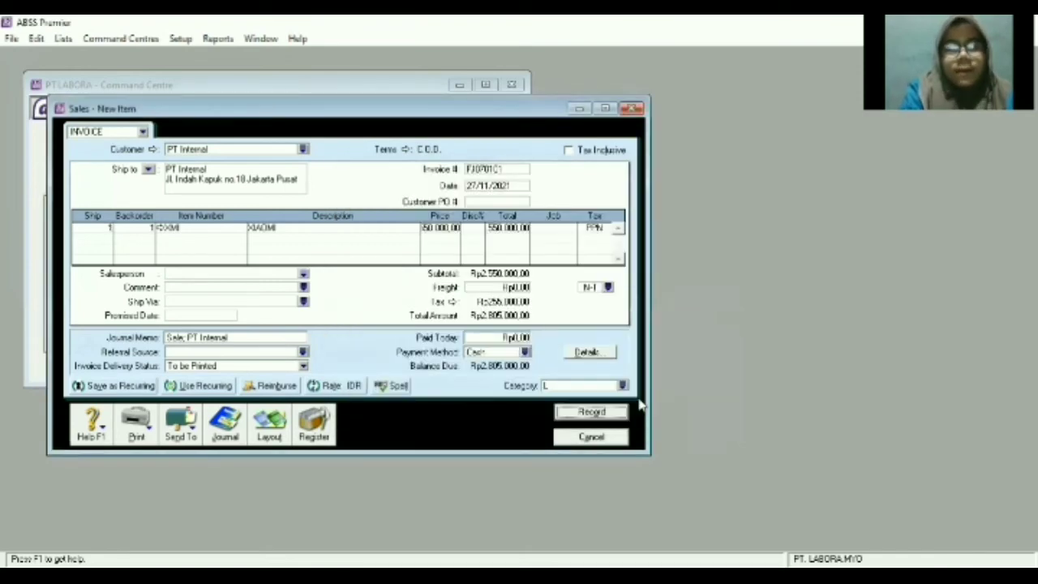
left_click(622, 412)
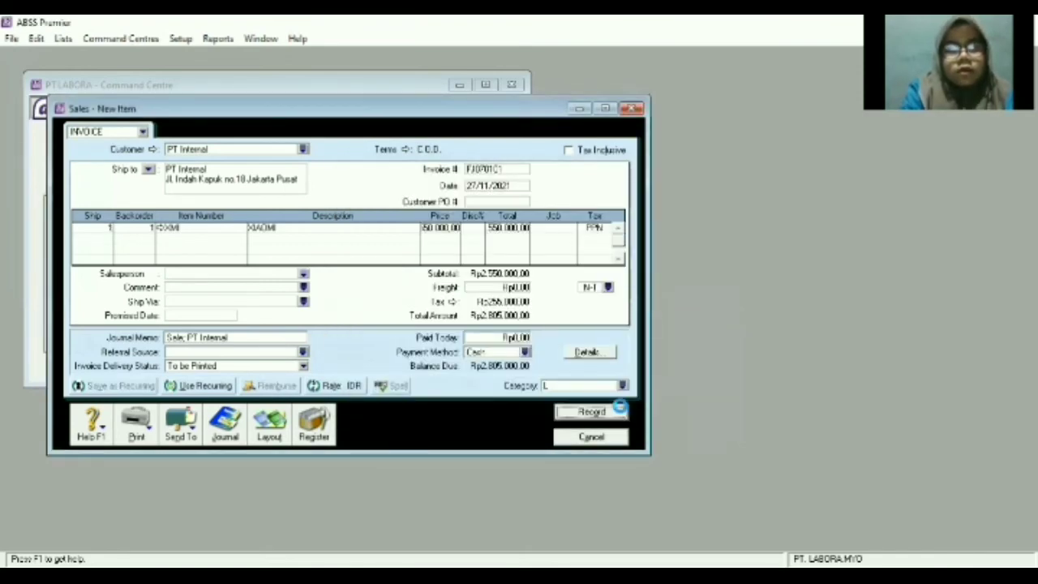
left_click(580, 446)
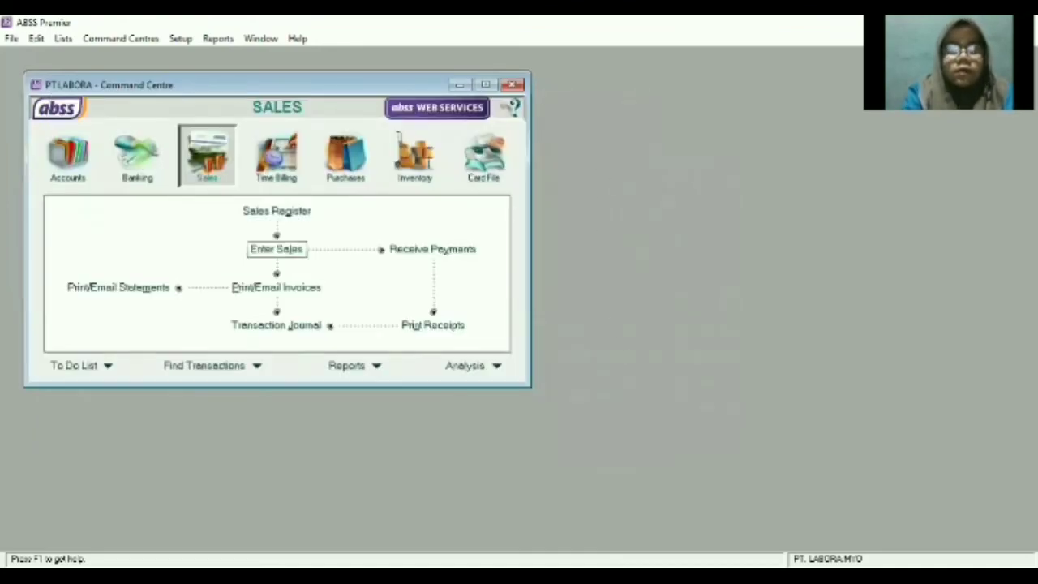
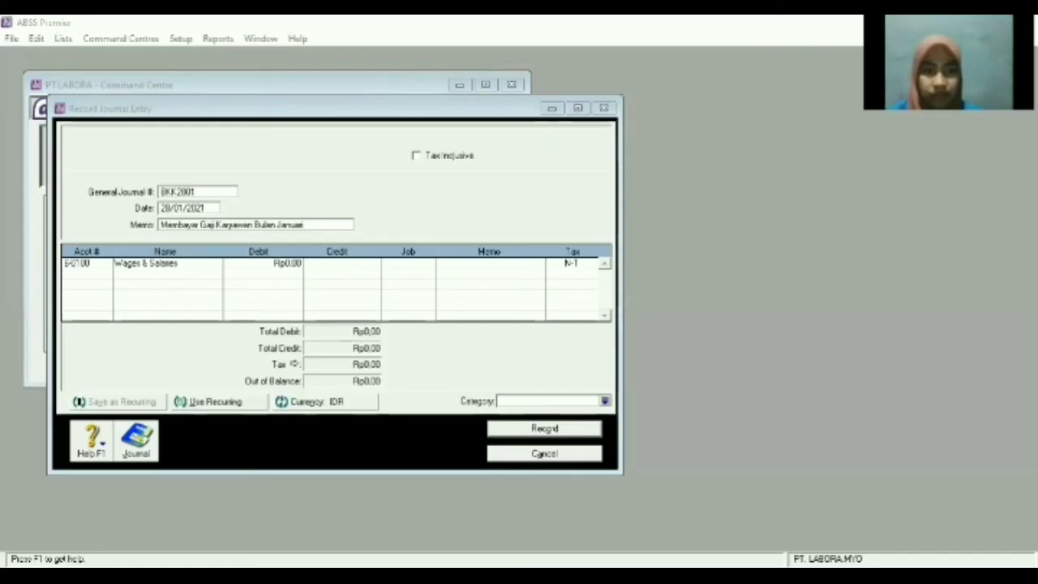
Debit Wages & Salaries Rp5.000.000 and add a balancing credit line to 1-2150 Bank BCA.
type("000000")
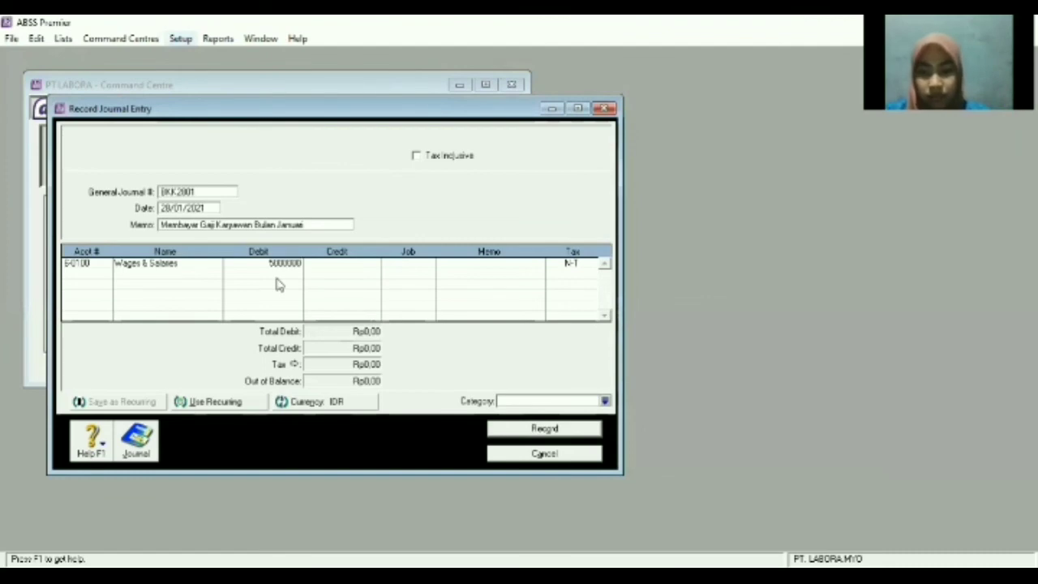
key("Return")
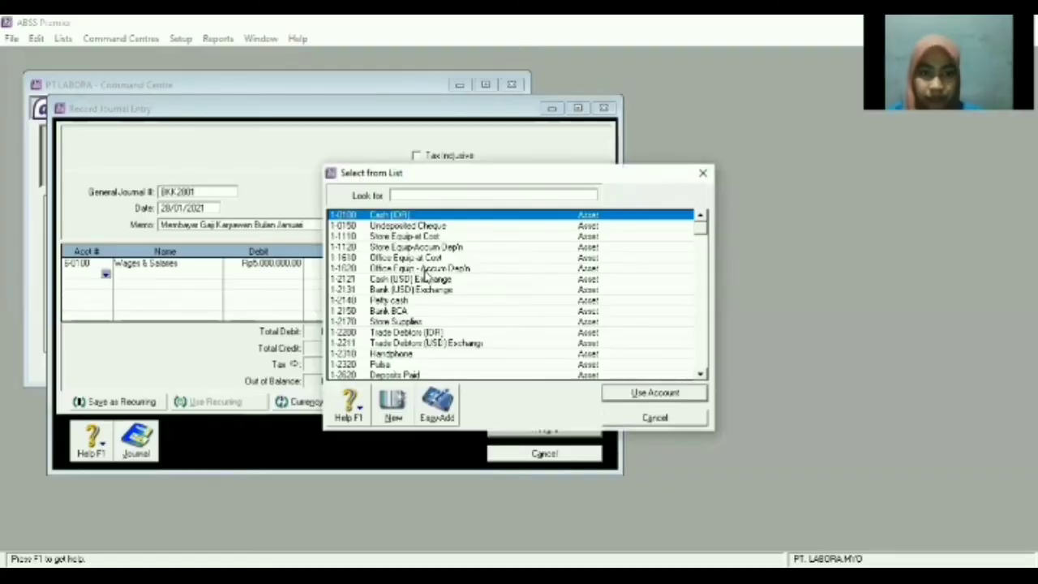
scroll(418, 277, "down", 3)
scroll(404, 247, "down", 1)
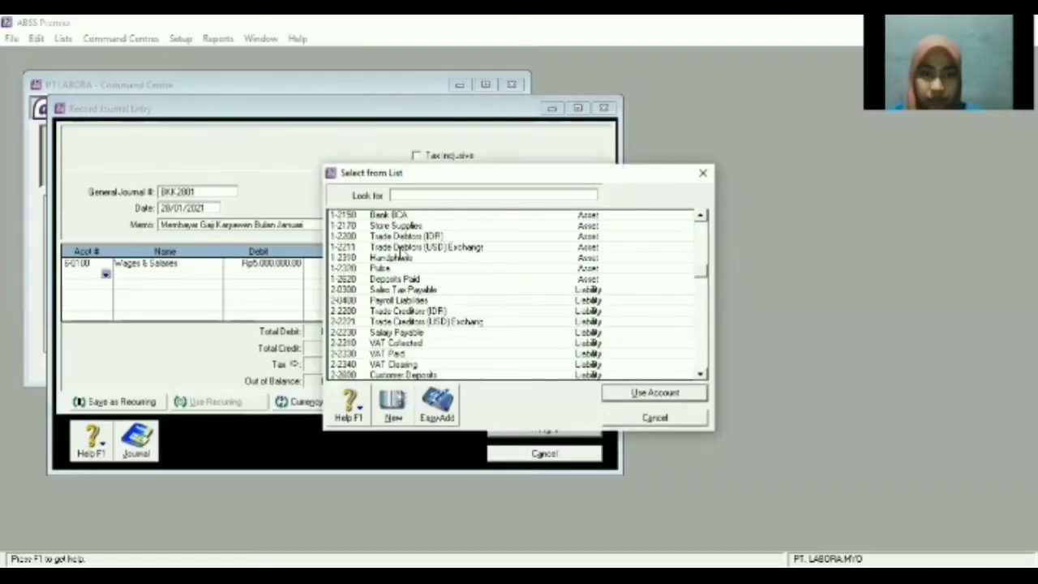
double_click(389, 215)
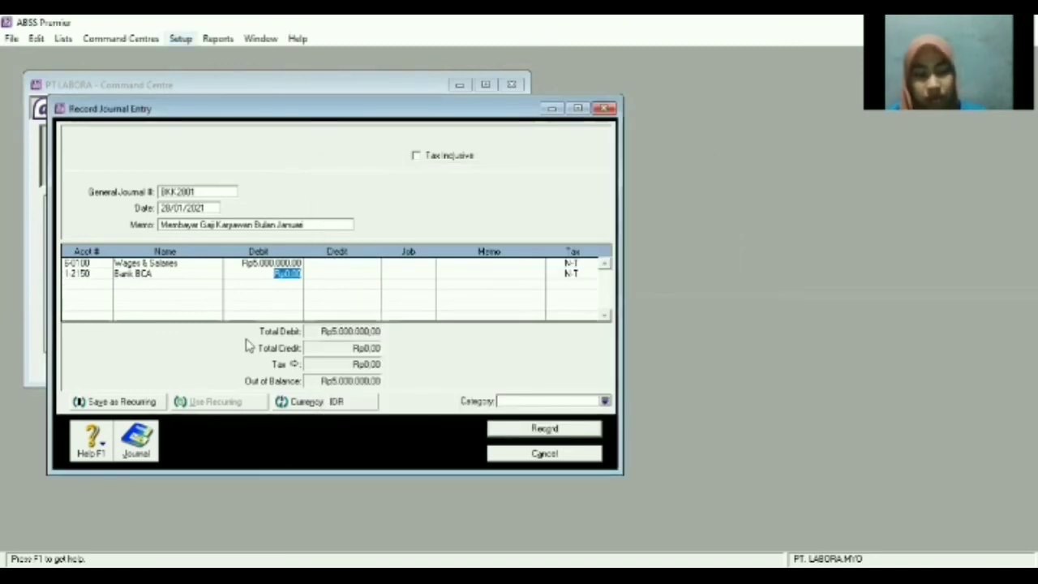
key("Tab")
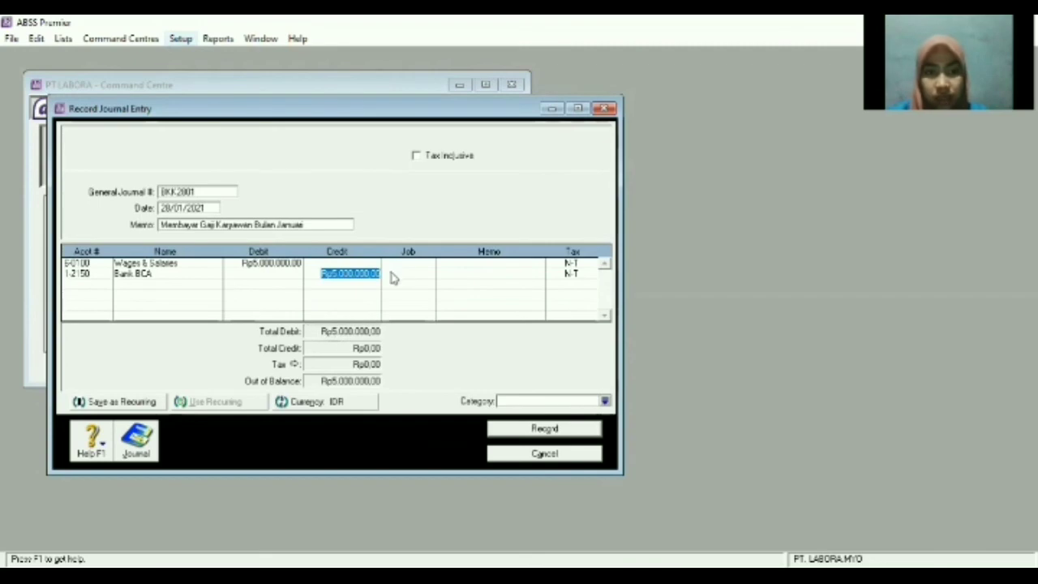
key("Tab")
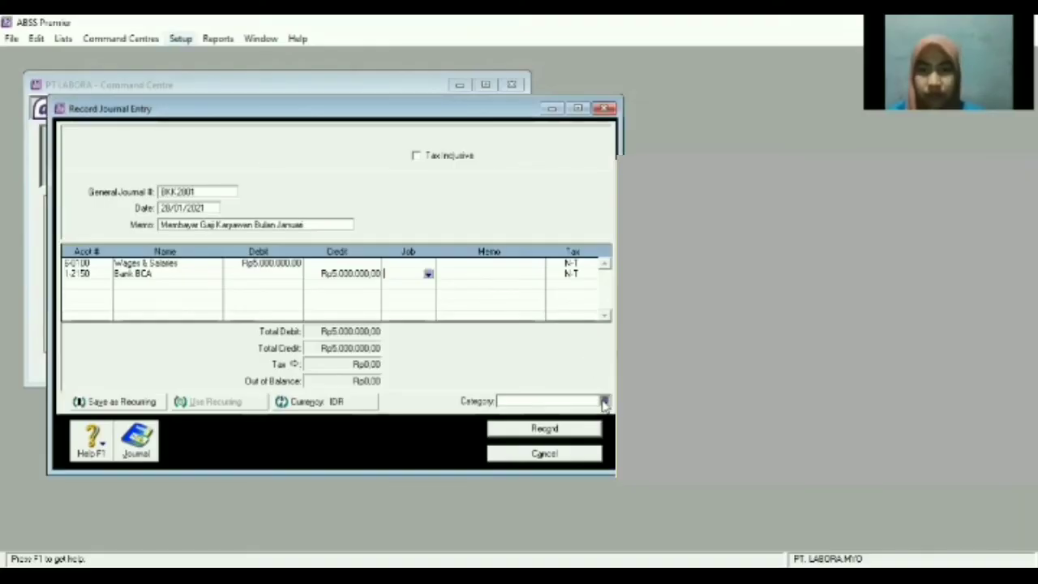
Set the category to Local, record journal entry BKK2801, and close the journal window.
left_click(604, 403)
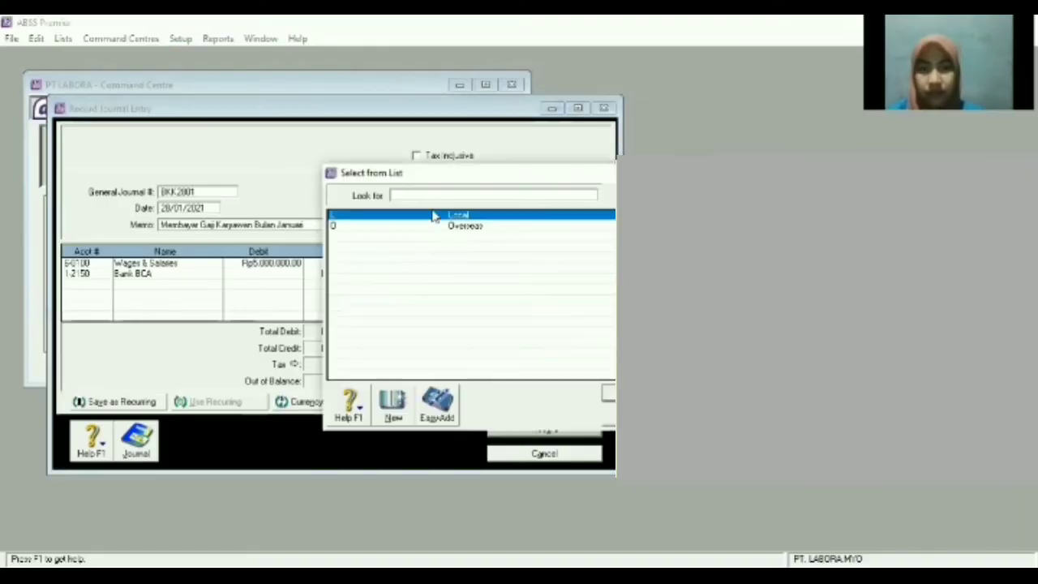
left_click(560, 423)
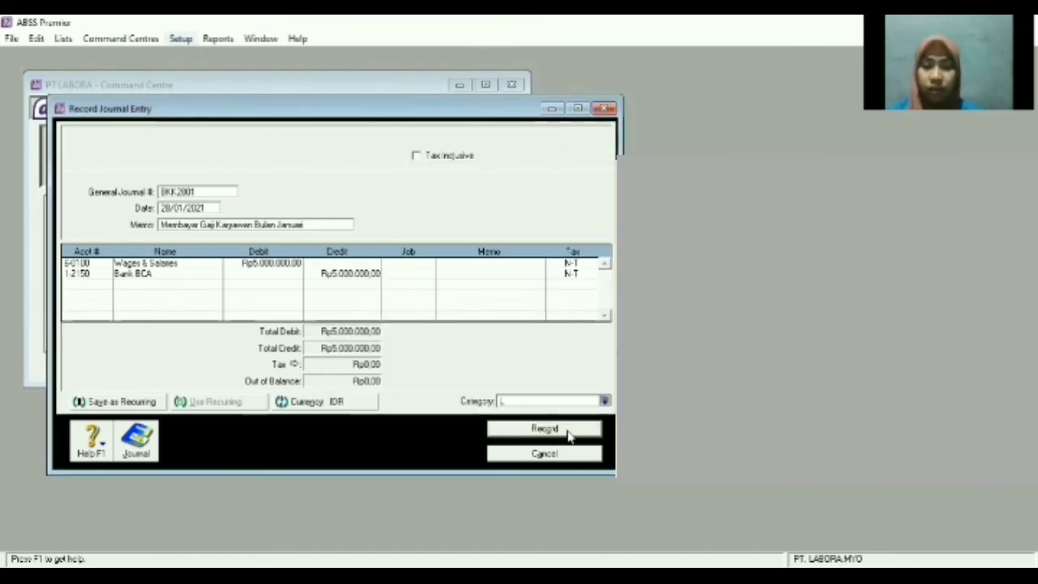
left_click(568, 433)
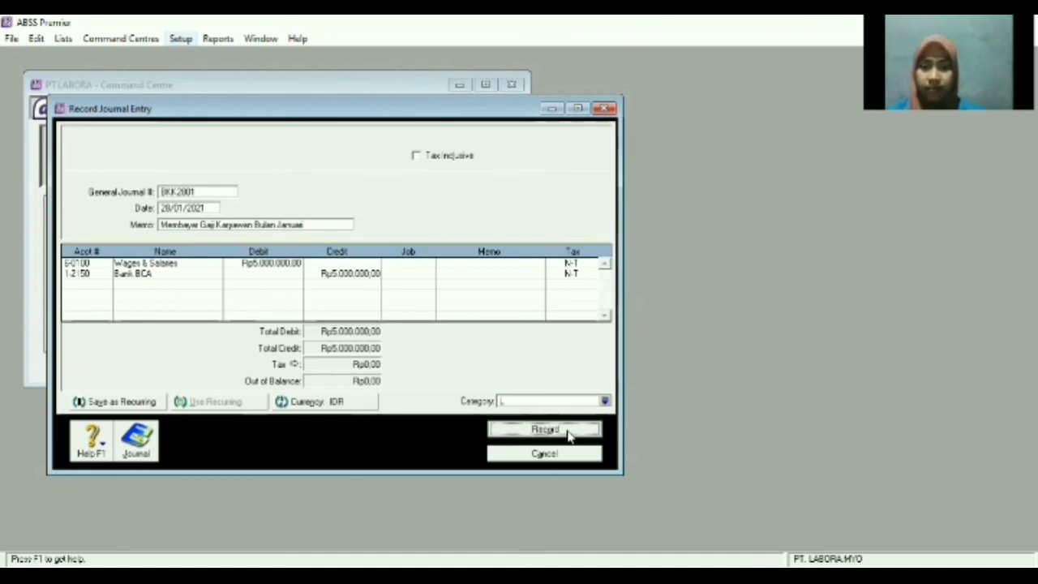
left_click(543, 453)
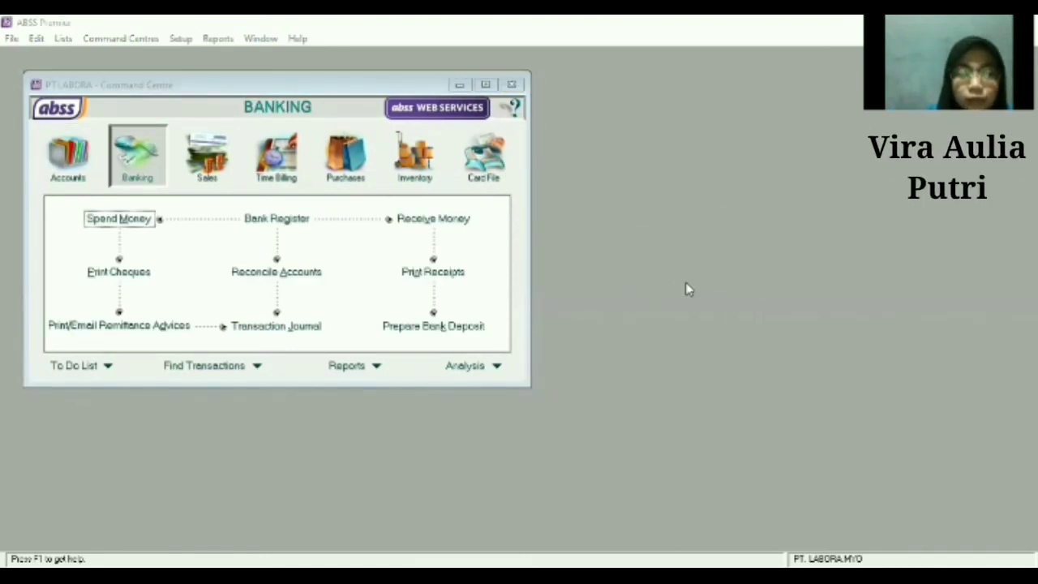
Start a Spend Money transaction from 1-2150 Bank BCA, cheque BMK002, dated 30/01/2021.
key("Return")
key("Escape")
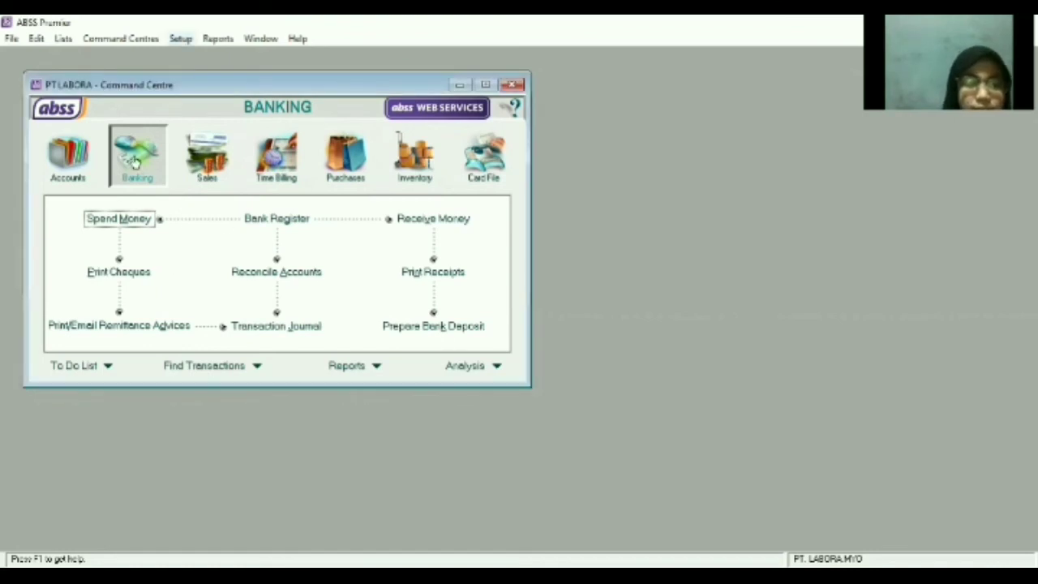
left_click(119, 219)
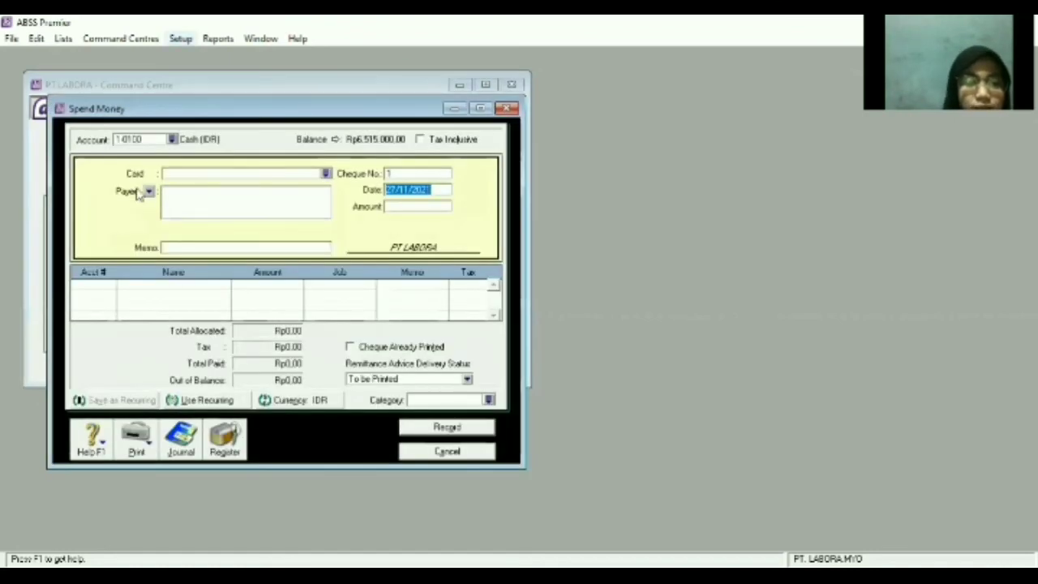
left_click(173, 140)
left_click(357, 257)
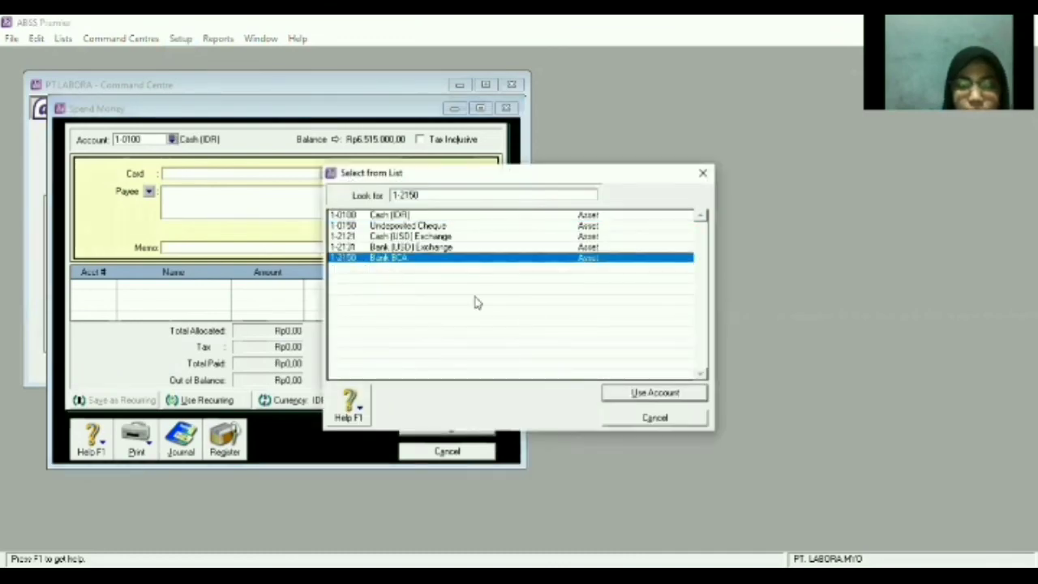
left_click(618, 397)
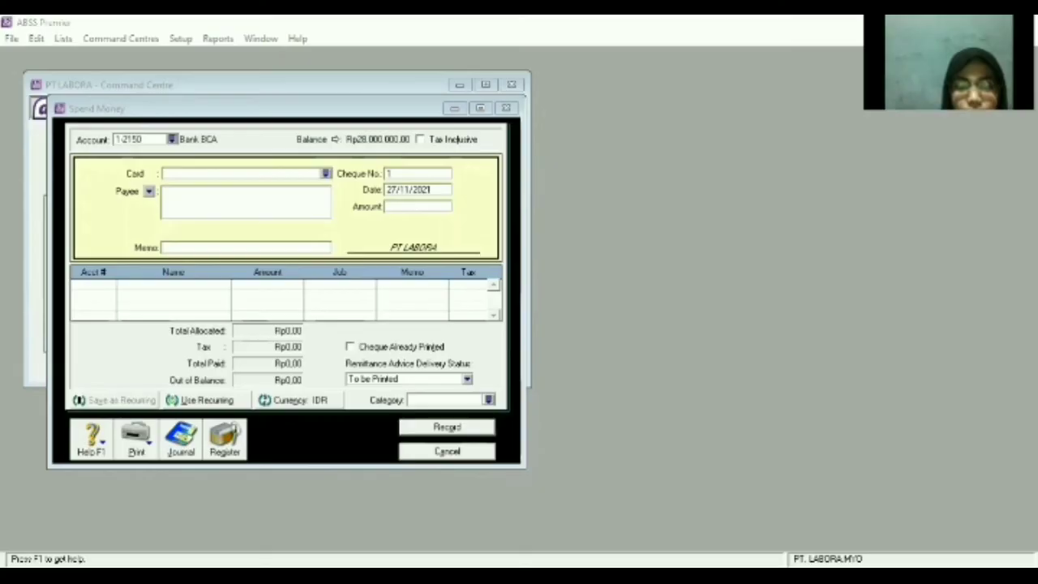
type("BMK")
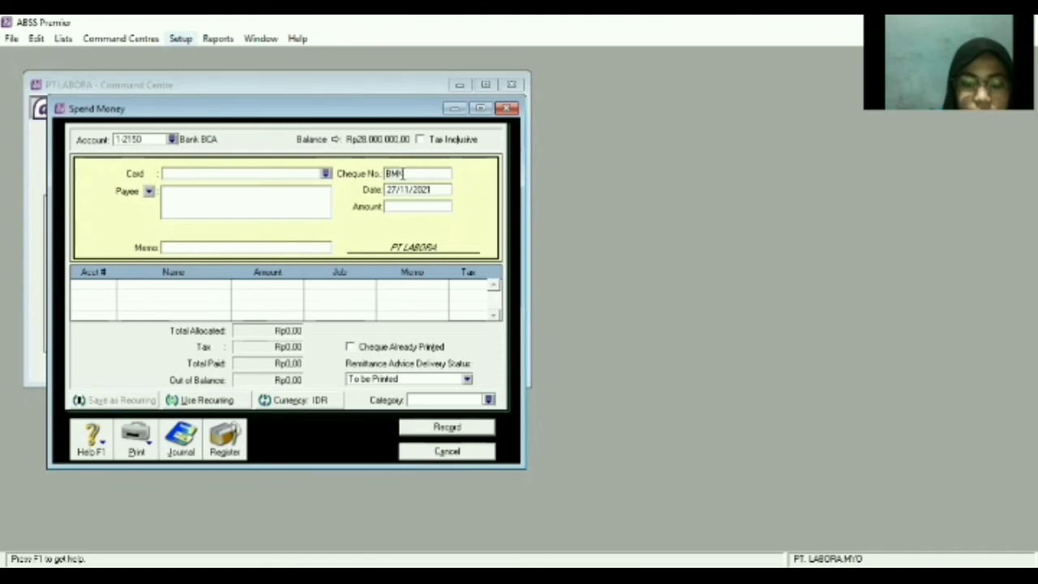
type("002")
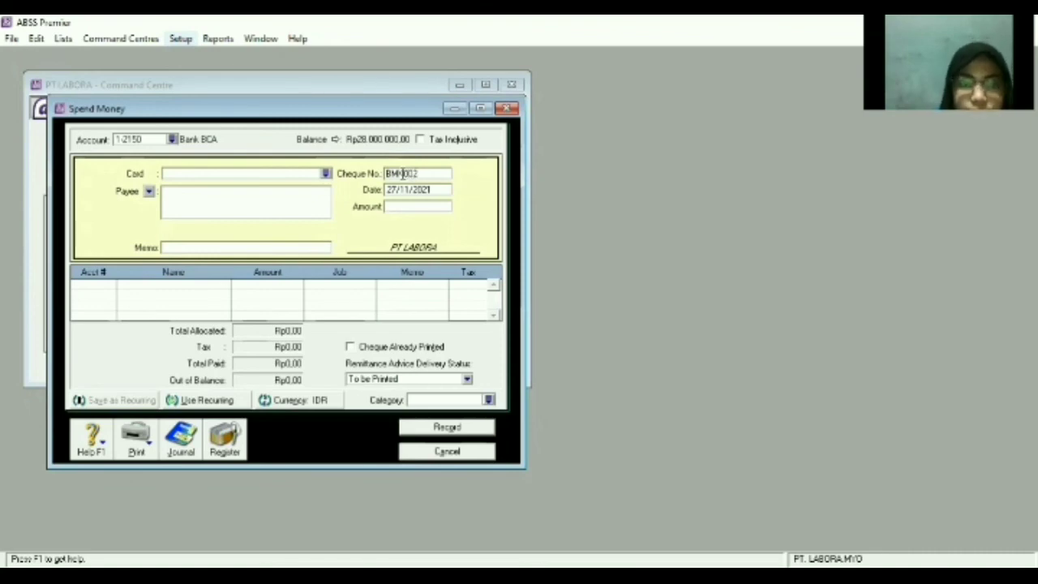
key("Tab")
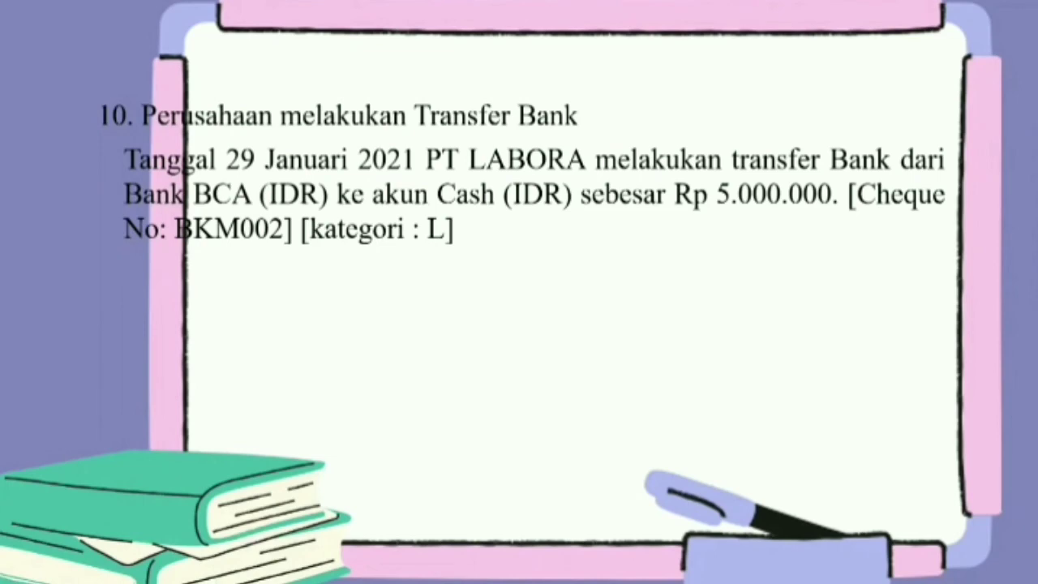
type("30")
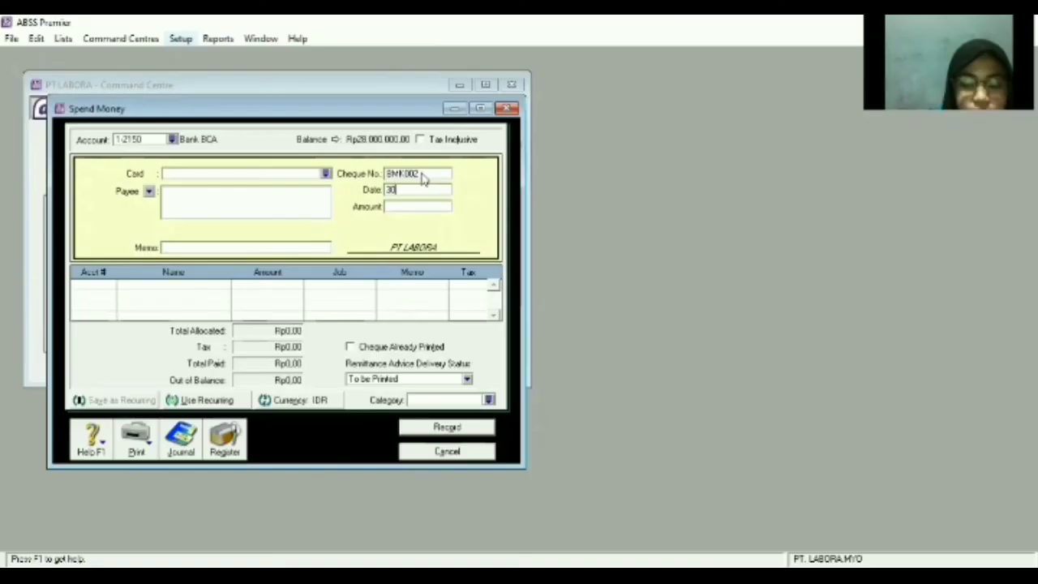
type("/01/2023")
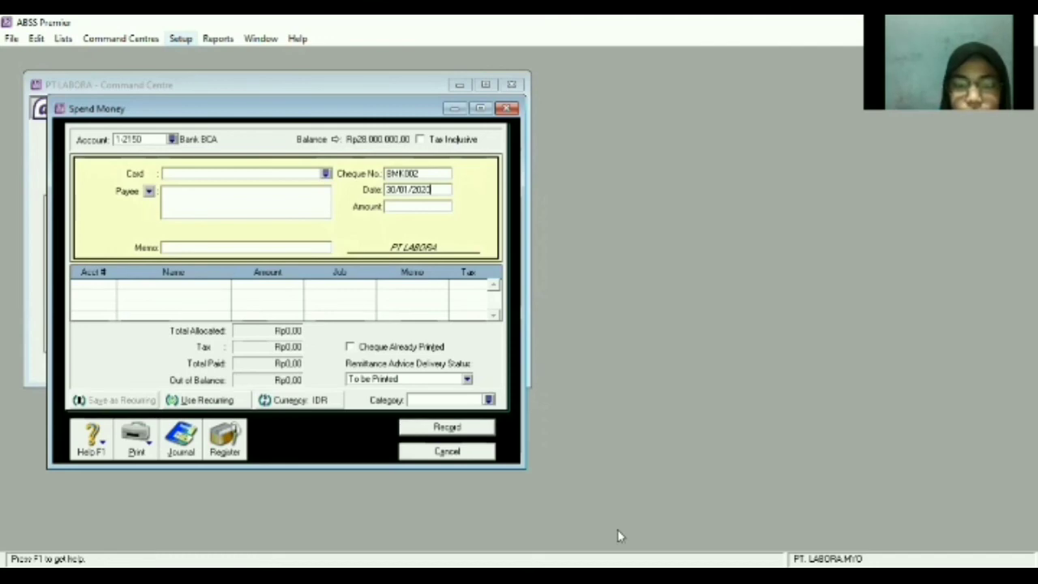
left_click(110, 285)
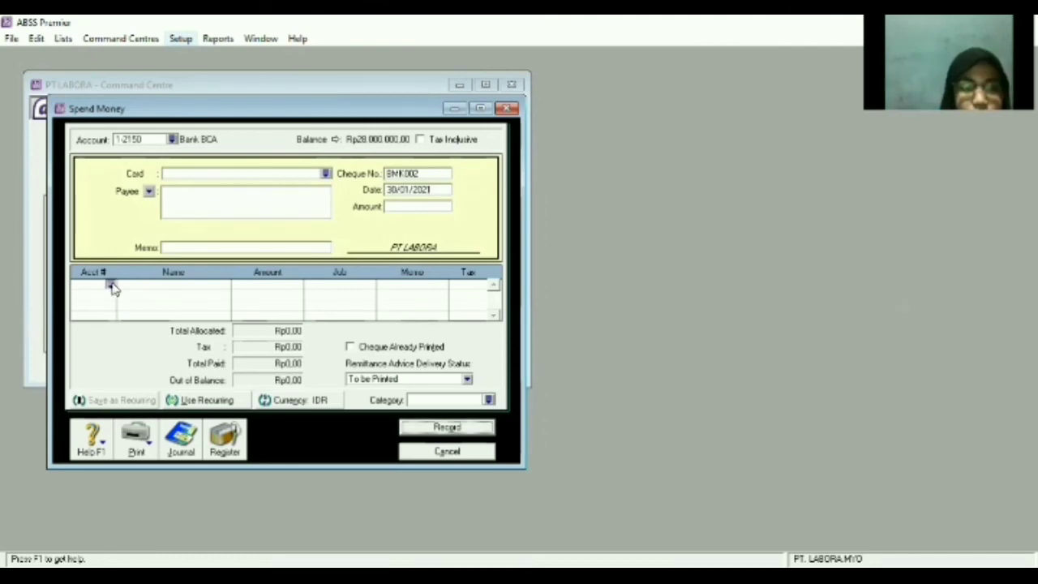
Allocate Rp5.000.000 to Cash (IDR) on the first line.
left_click(112, 286)
scroll(439, 281, "up", 10)
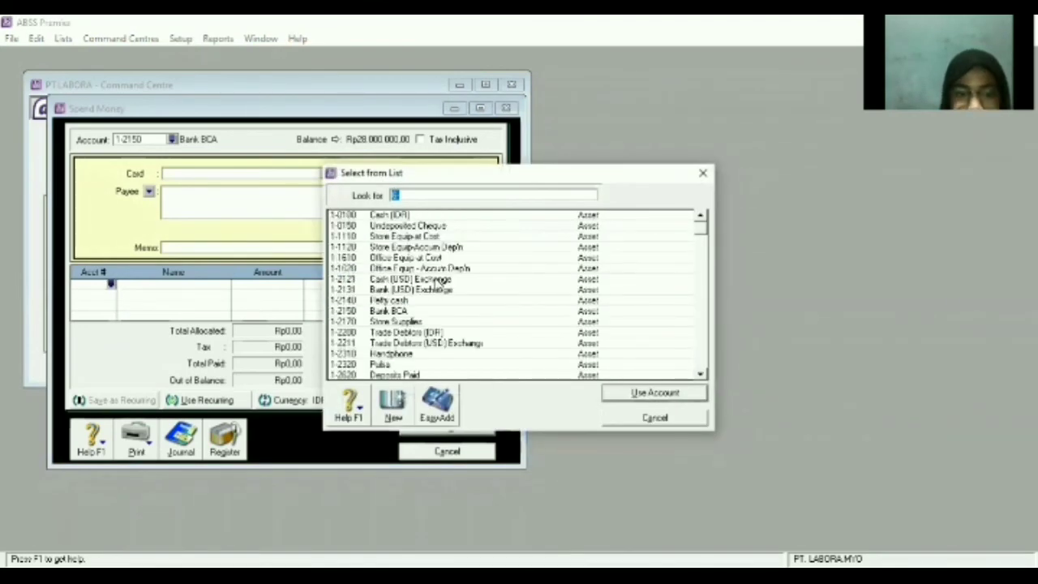
left_click(444, 216)
left_click(663, 395)
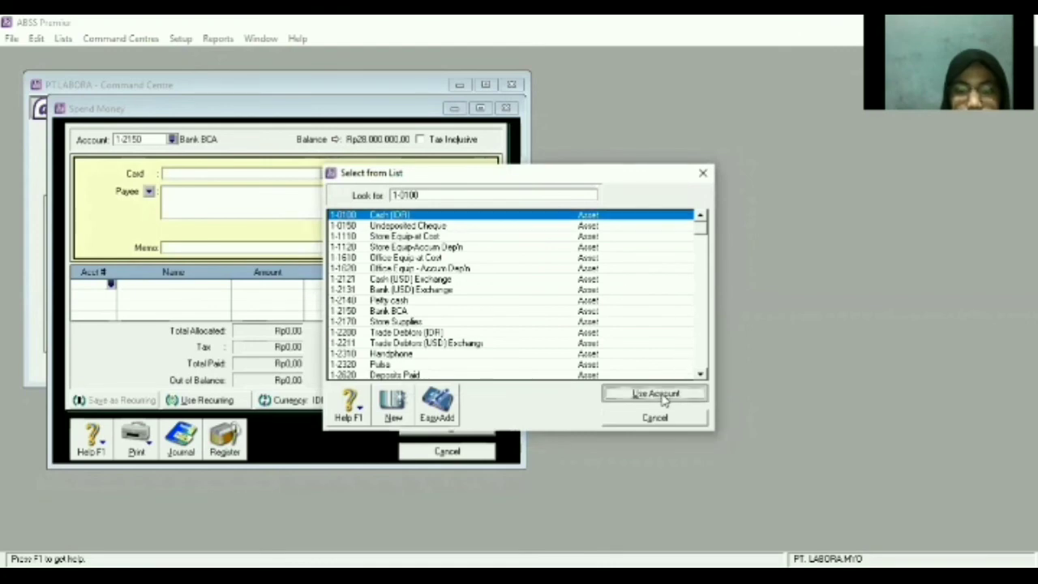
type("5000000")
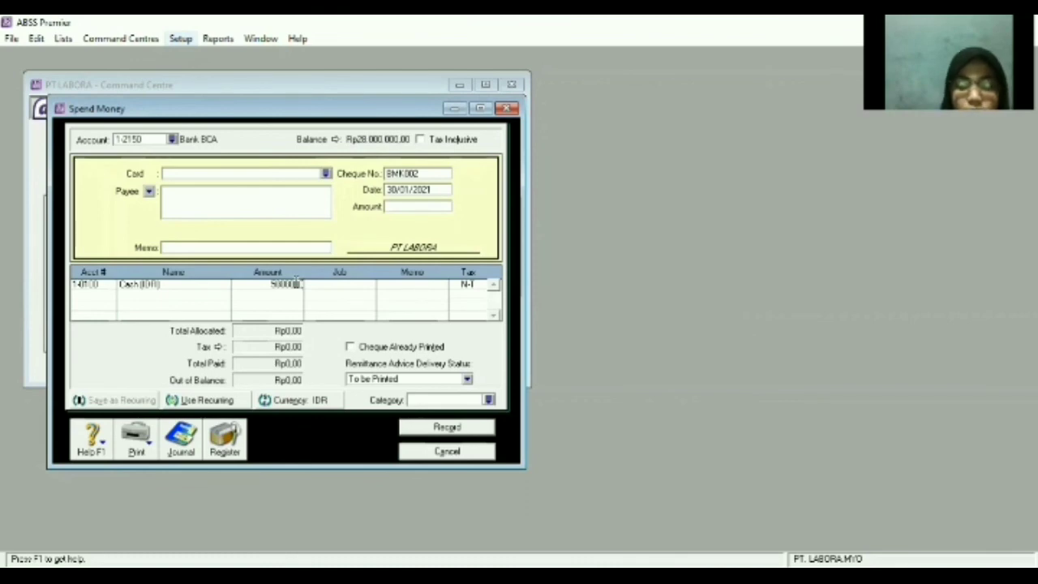
key("Return")
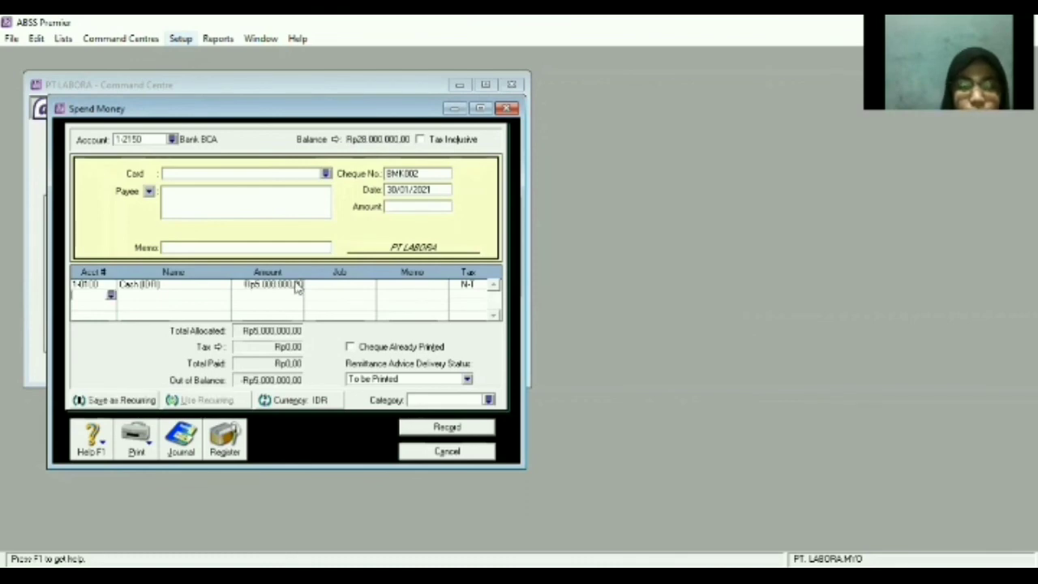
Enter the memo 'Transfer BCA ke Cash (IDR)'.
left_click(282, 245)
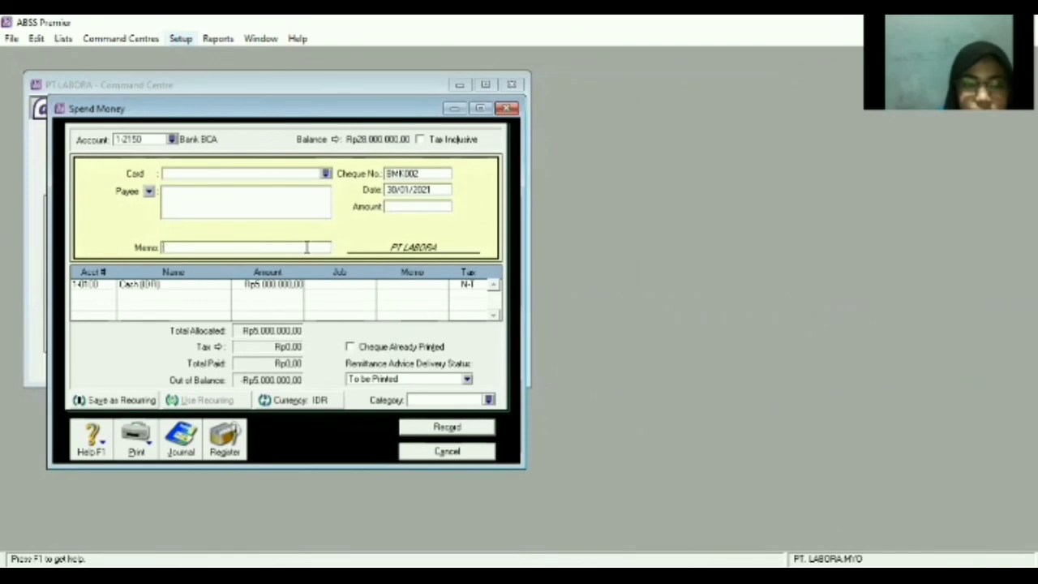
type("Transfer")
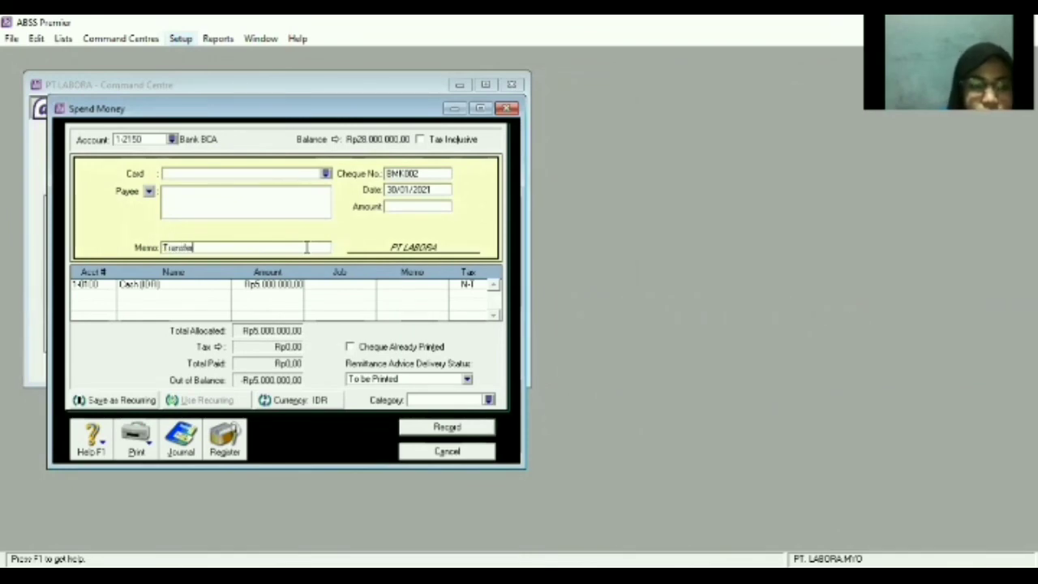
type(" BCA KE KAS")
key("BackSpace")
key("BackSpace")
key("BackSpace")
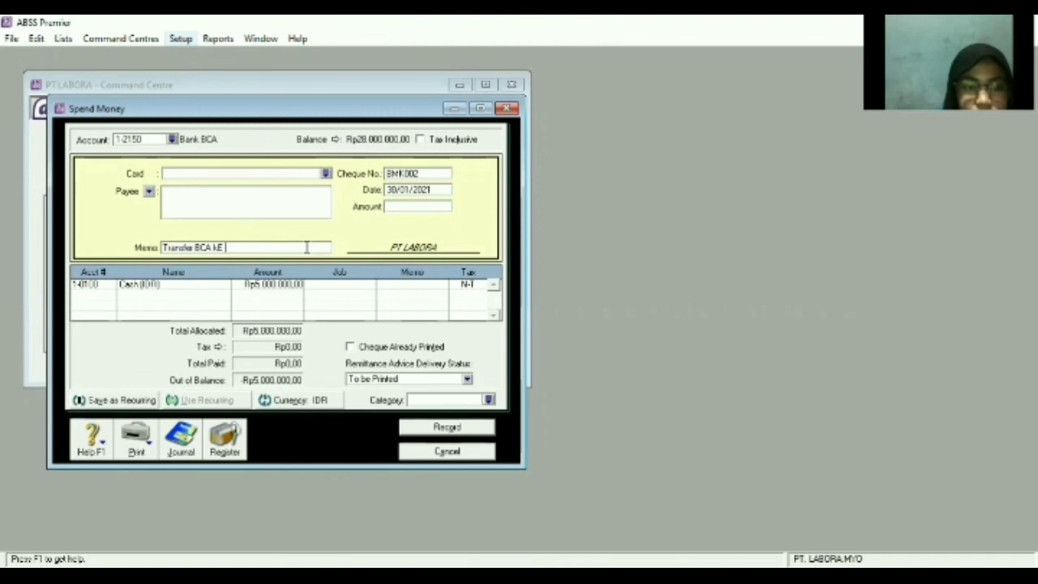
key("BackSpace")
type("e Cash ")
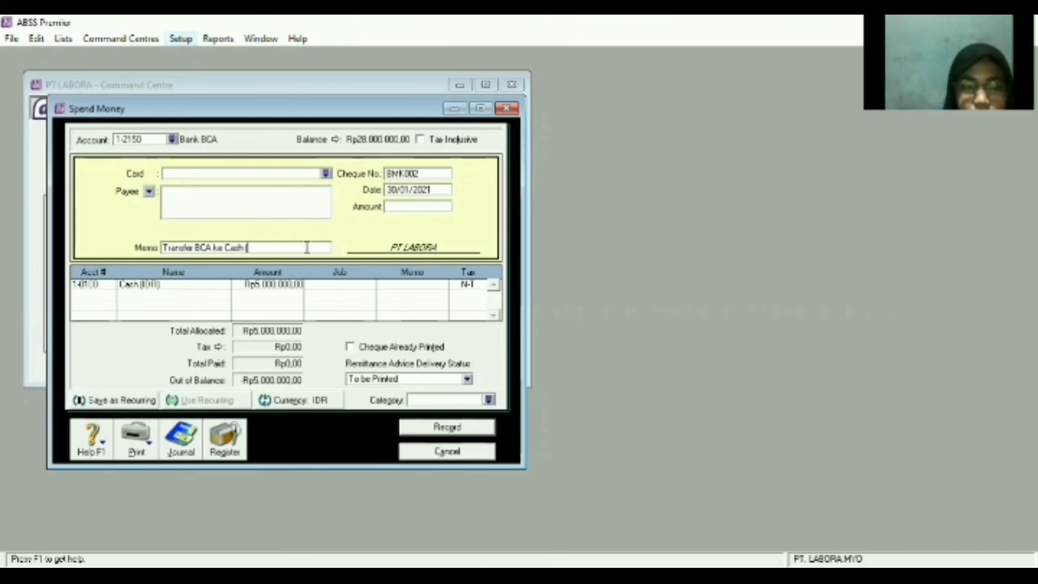
type("(IDR")
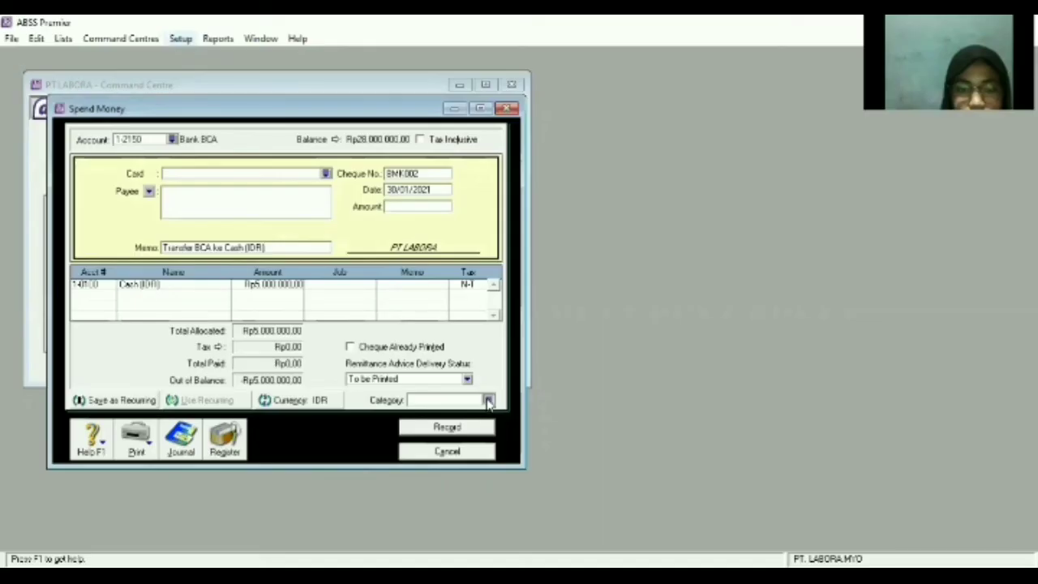
Apply category L, confirm the Rp5.000.000,00 amount, record the transfer, and close Spend Money.
left_click(488, 402)
type("L")
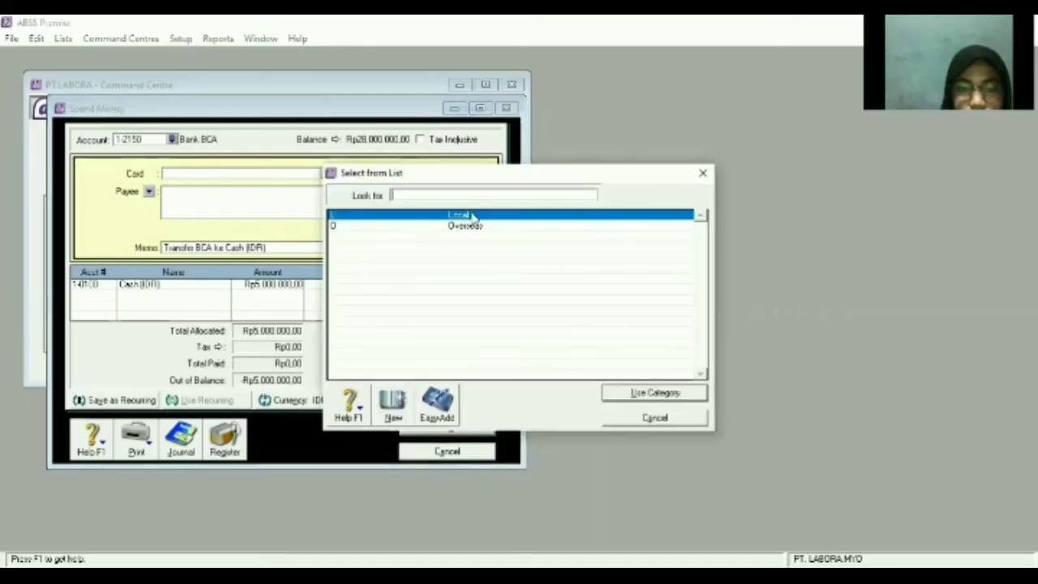
left_click(616, 393)
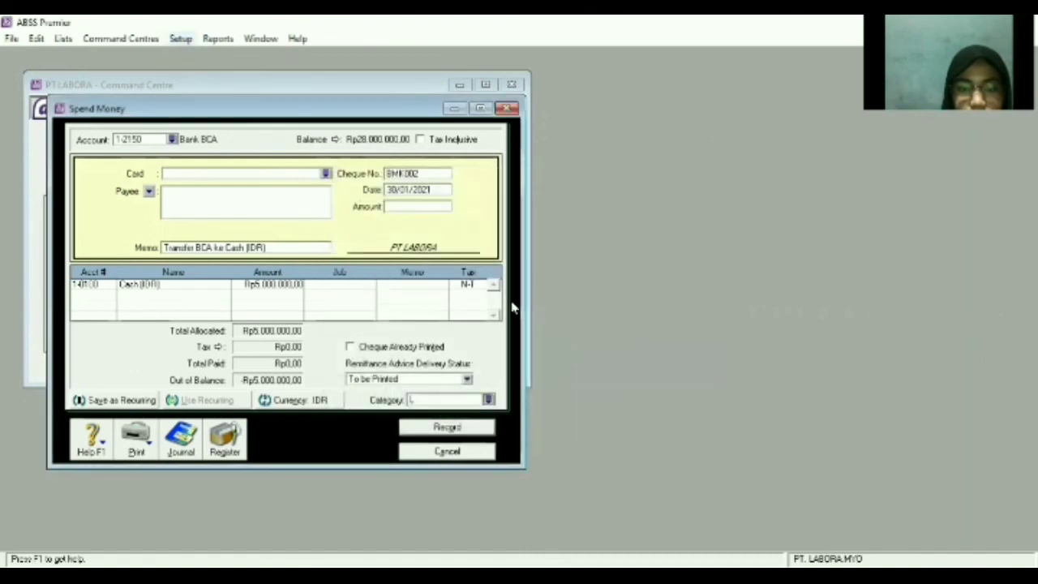
left_click(422, 207)
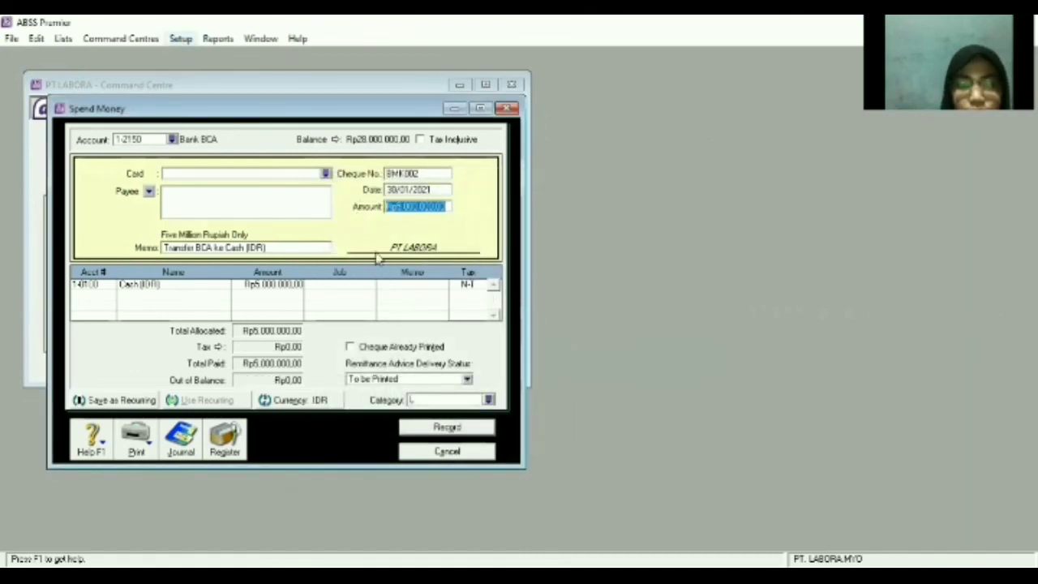
left_click(447, 208)
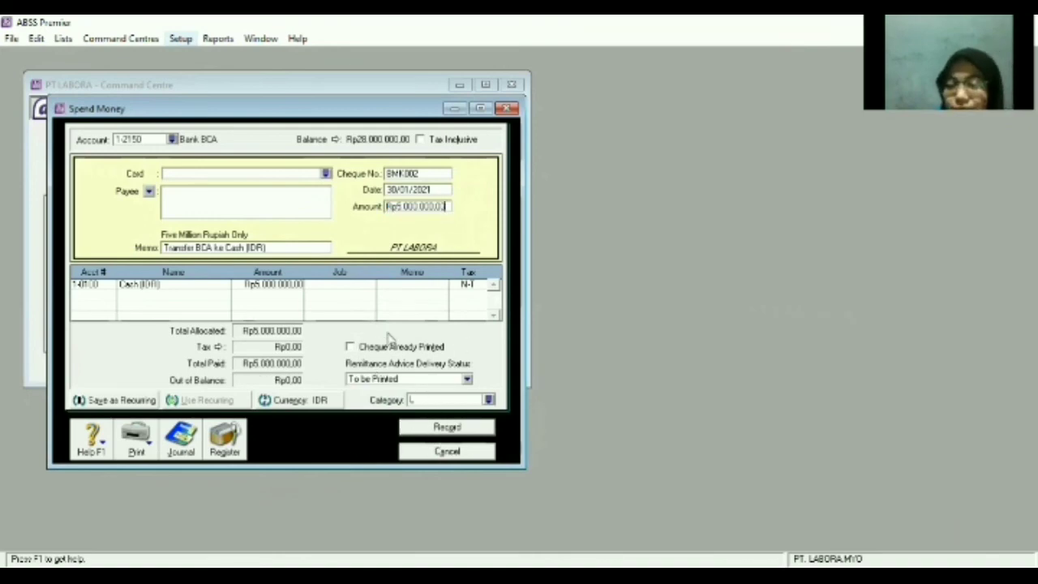
left_click(429, 427)
key("Escape")
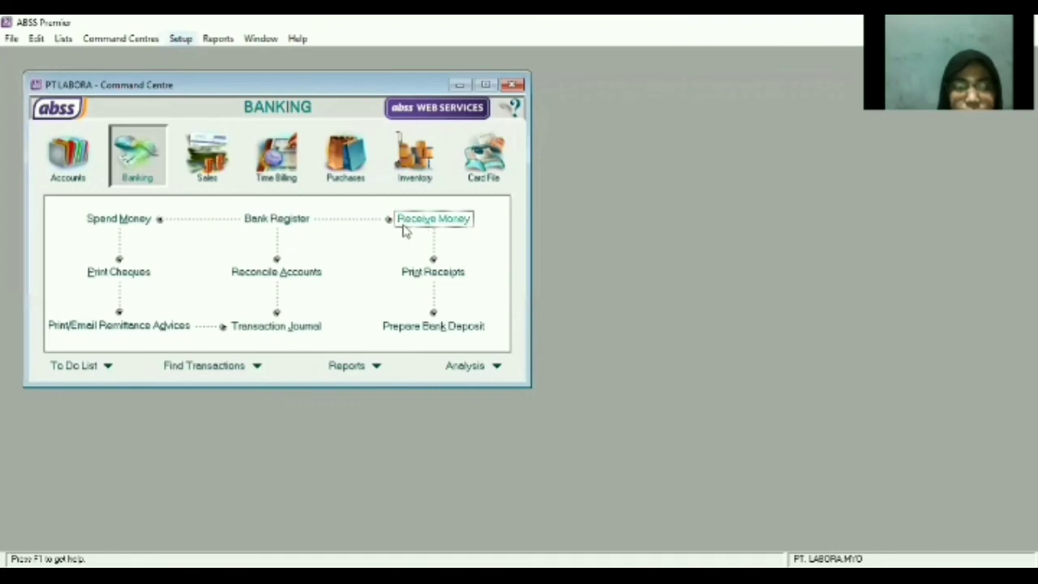
Start Receive Money entry GJ3101 dated 31/01/2021 with a 1-1110 Store Equip at Cost line.
left_click(442, 221)
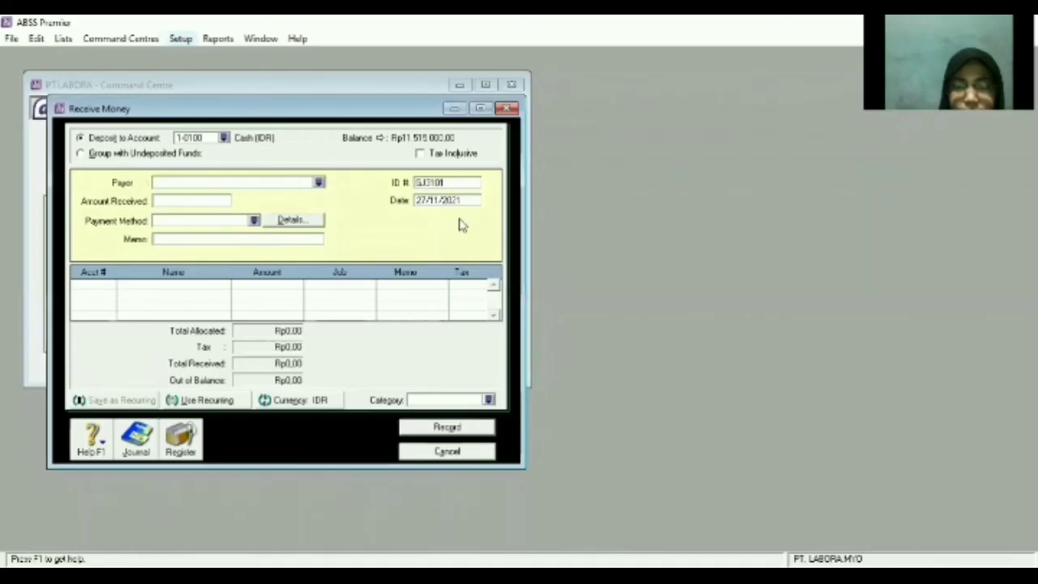
double_click(460, 201)
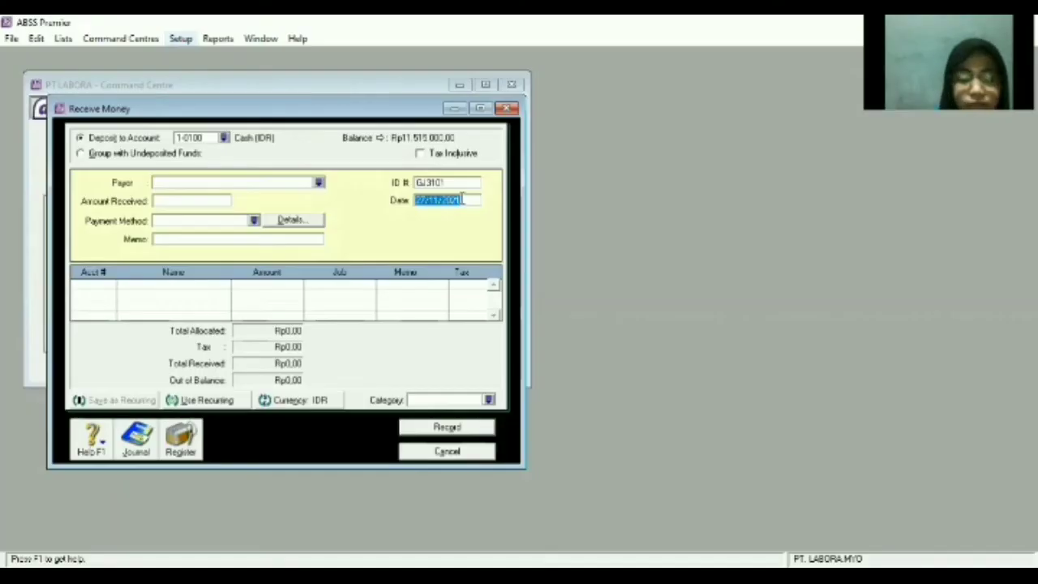
type("31")
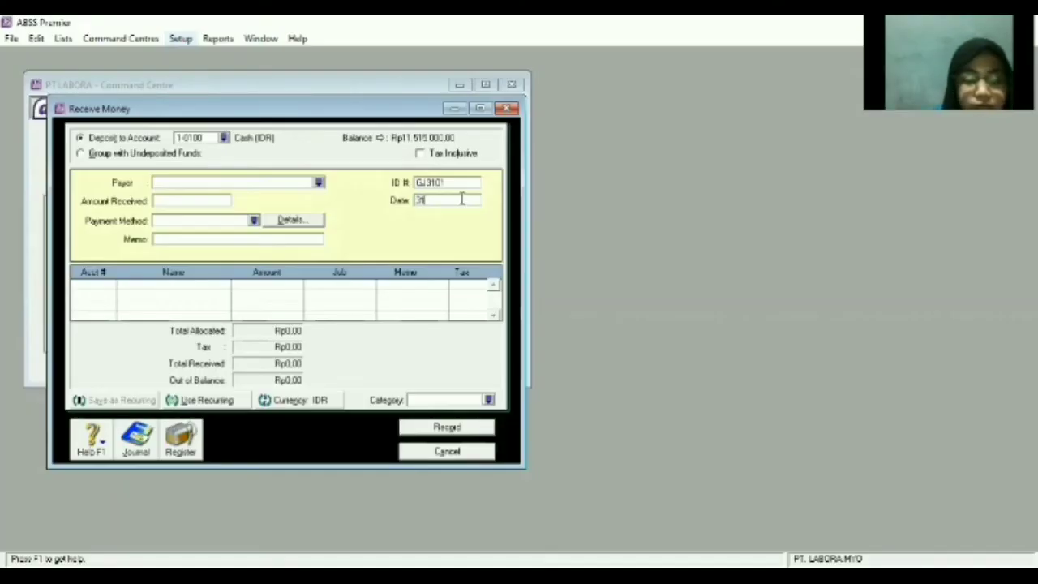
type("/01/20")
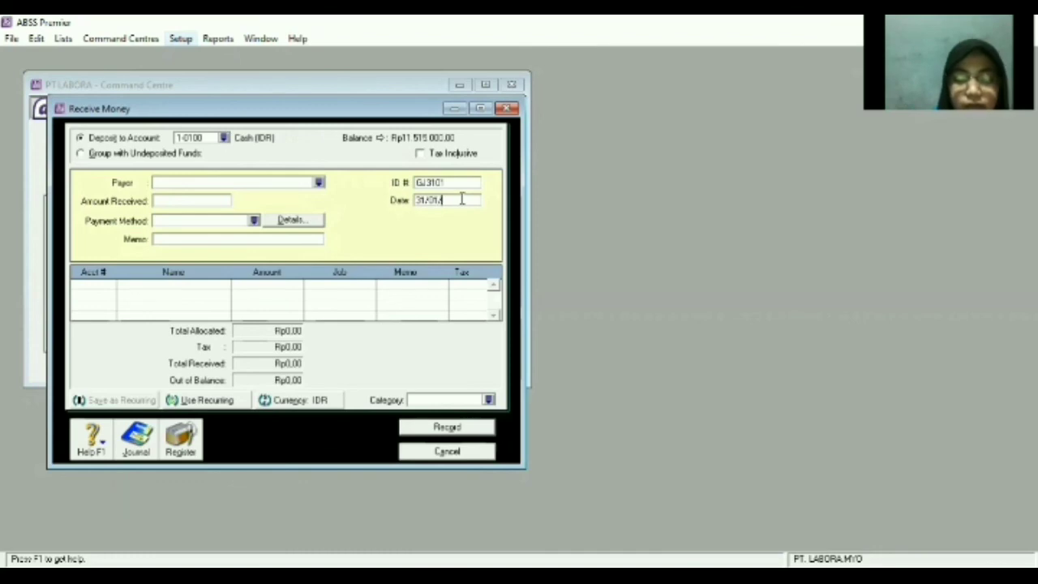
type("21")
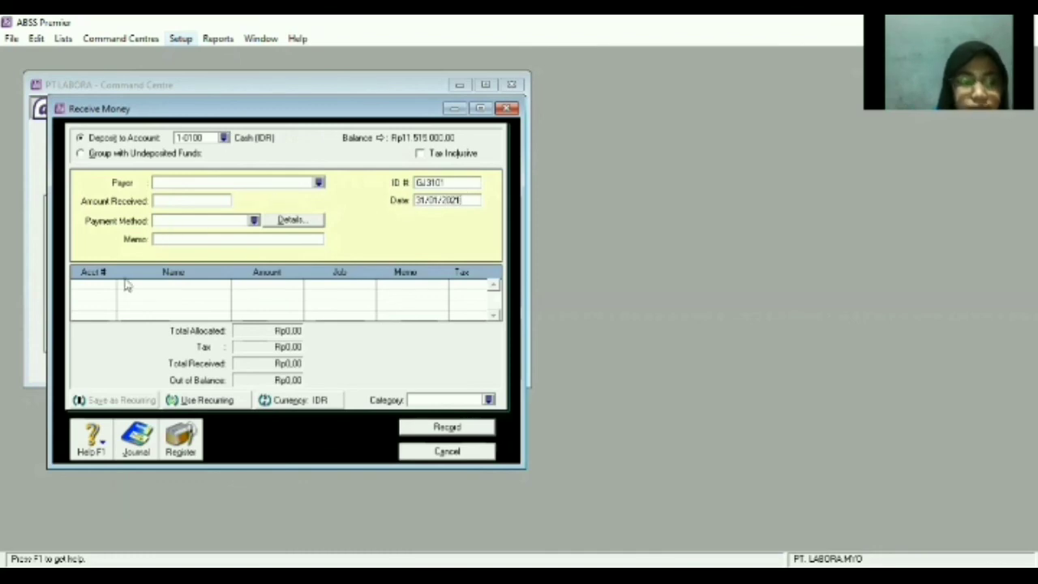
left_click(103, 290)
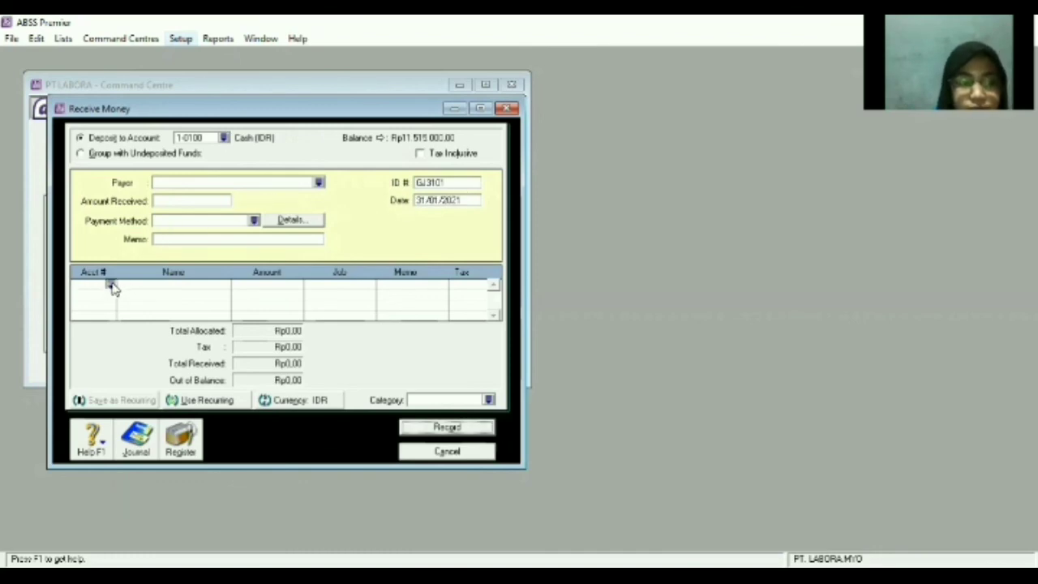
type("4")
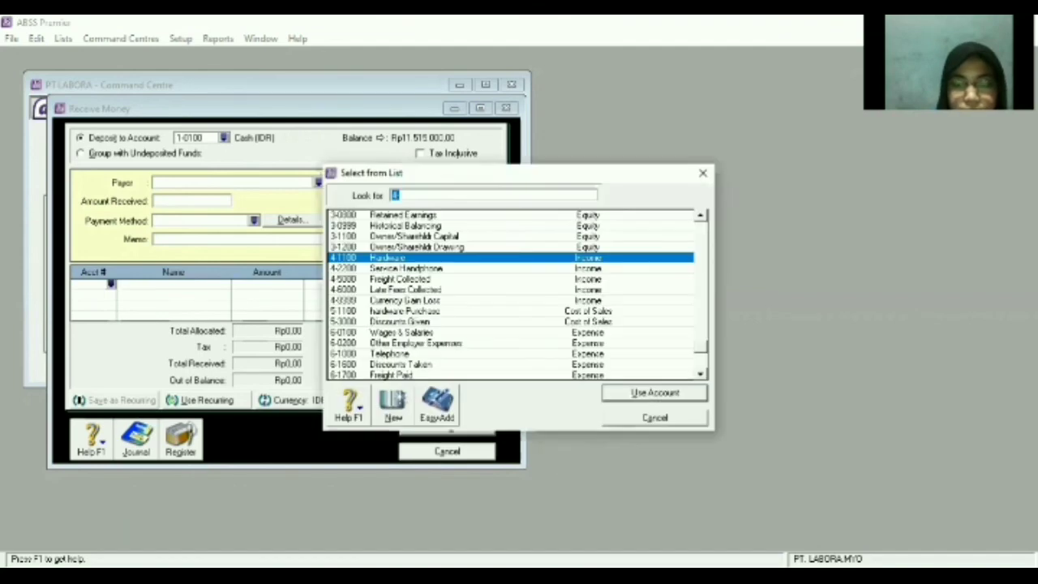
type("-")
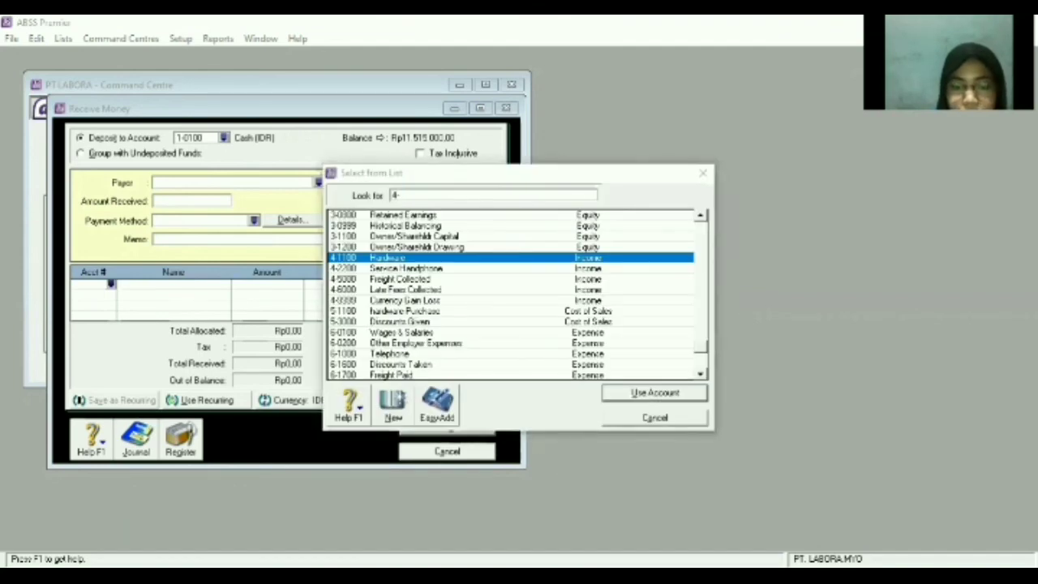
scroll(507, 321, "up", 10)
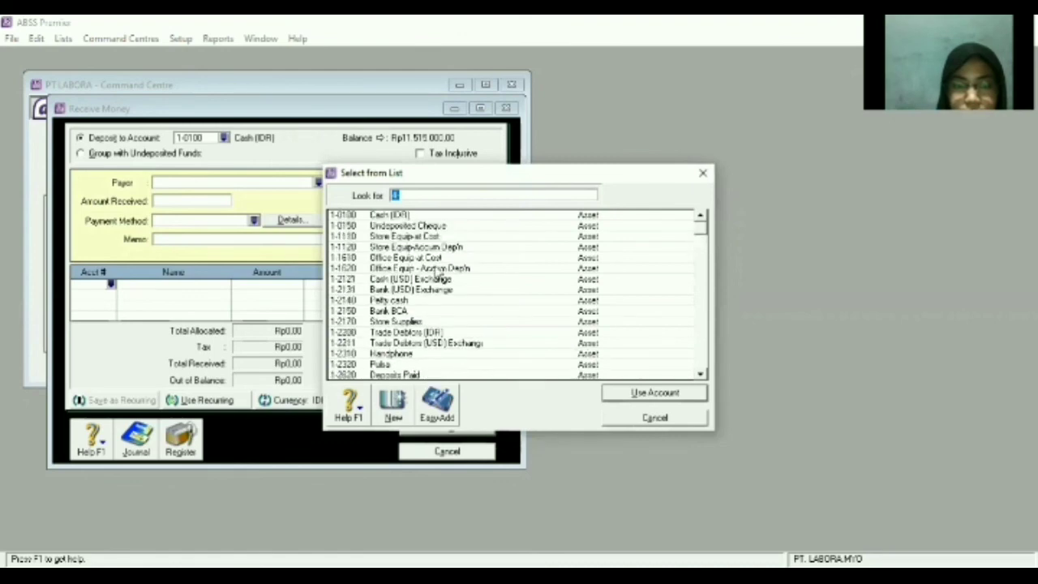
left_click(407, 237)
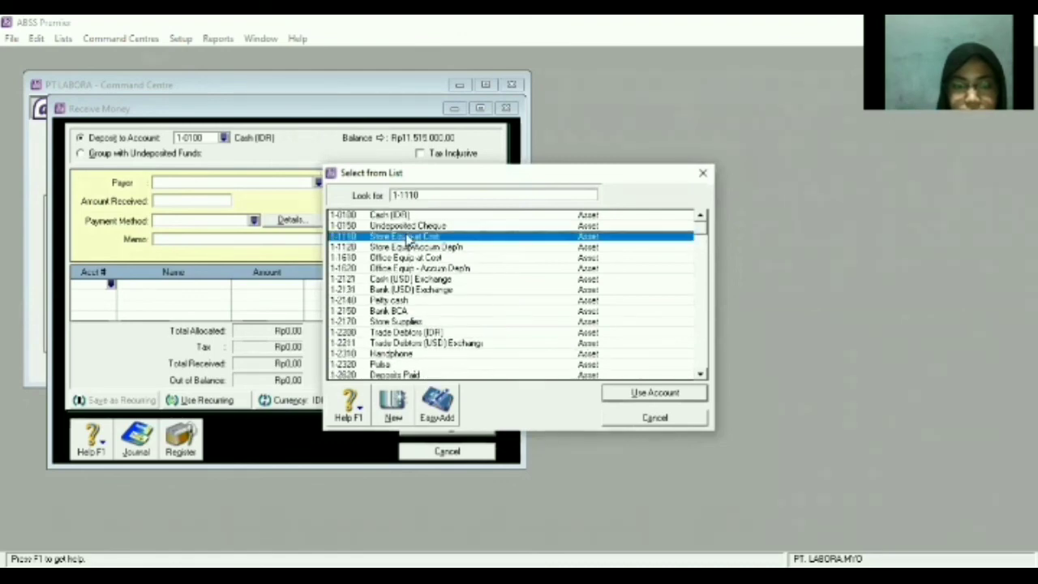
left_click(649, 394)
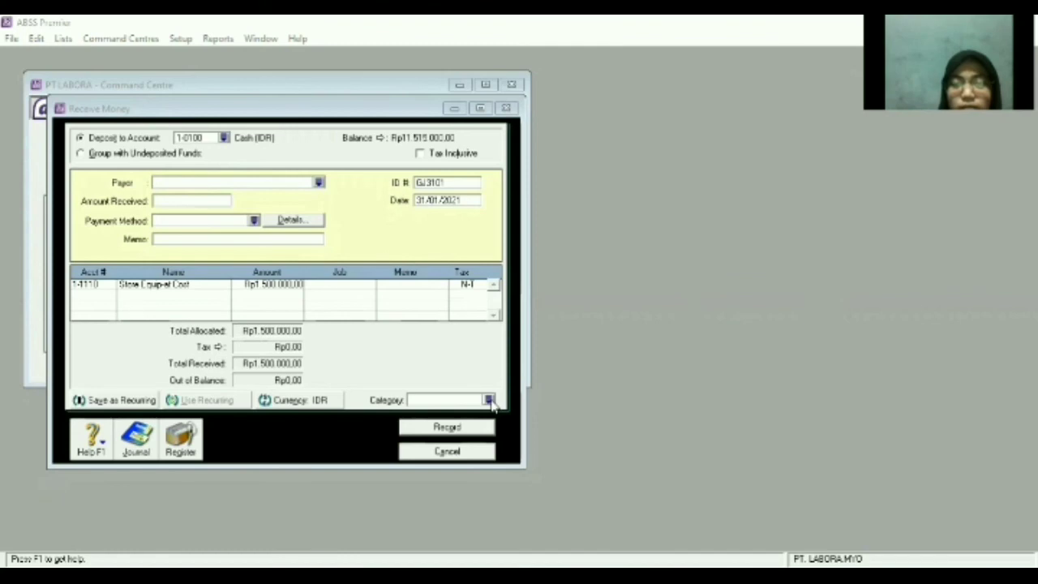
Set category L, enter the Rp1.500.000 line amount, and close the window.
key("Tab")
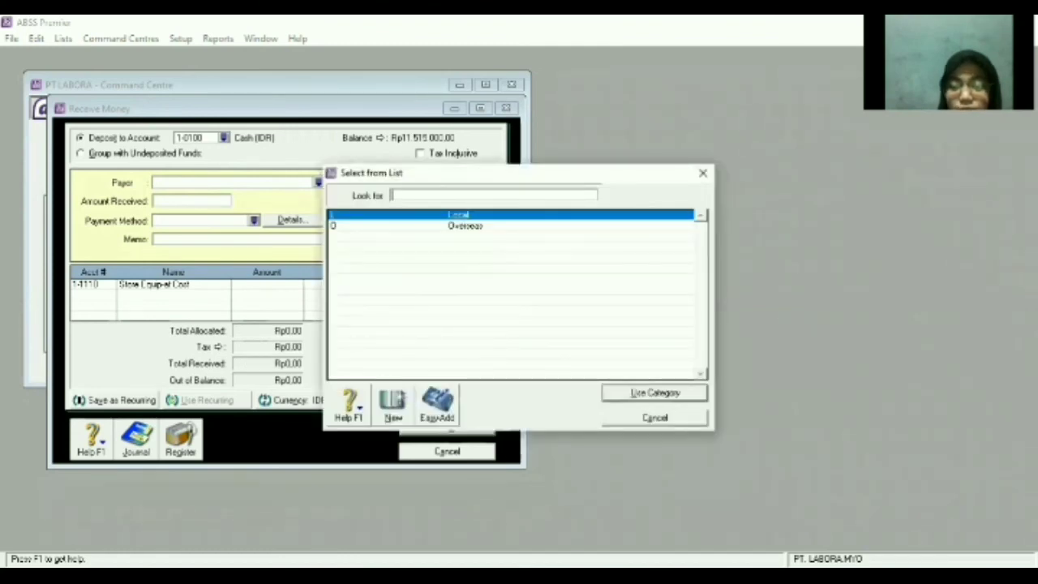
key("alt+Tab")
key("alt+Tab")
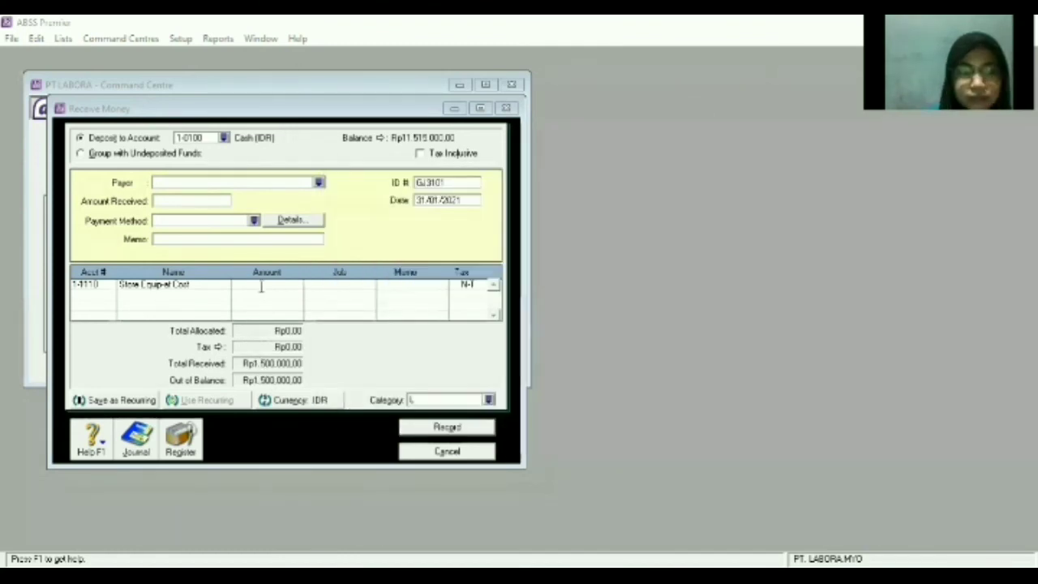
left_click(261, 288)
type("1500000")
key("Return")
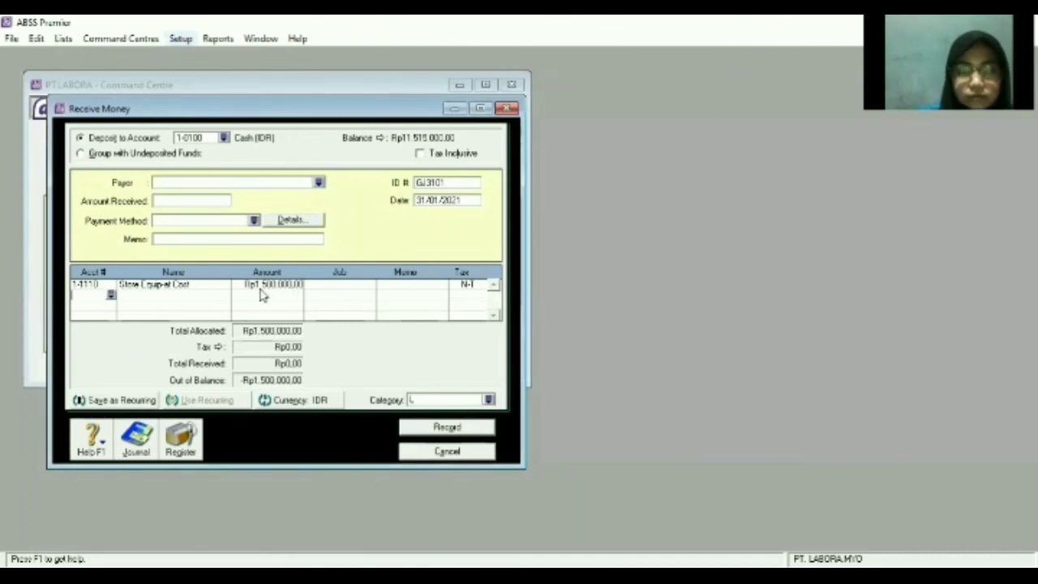
left_click(197, 238)
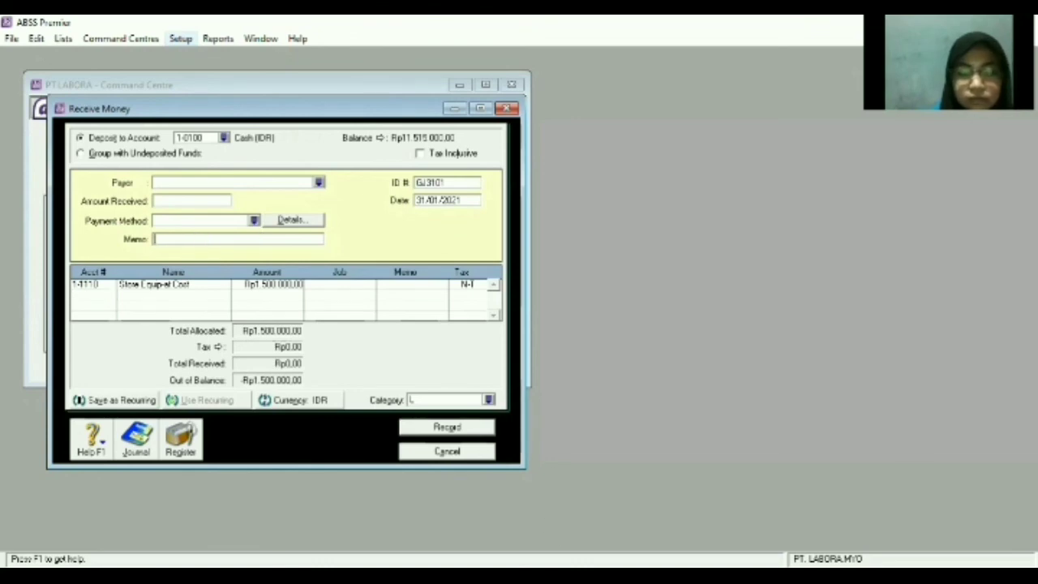
left_click(564, 575)
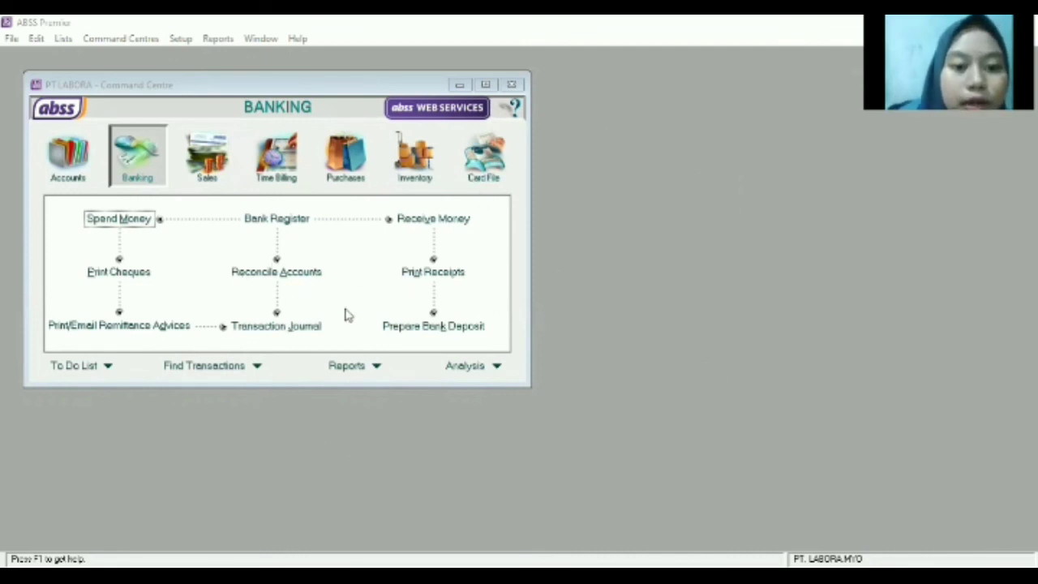
Open the Accounts reports list in Index to Reports.
left_click(347, 365)
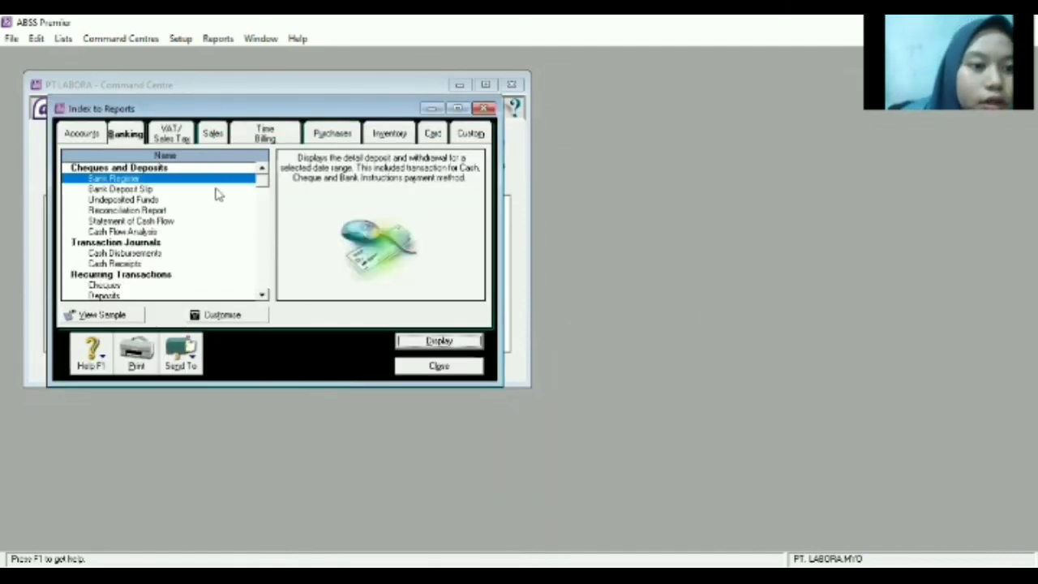
left_click(81, 131)
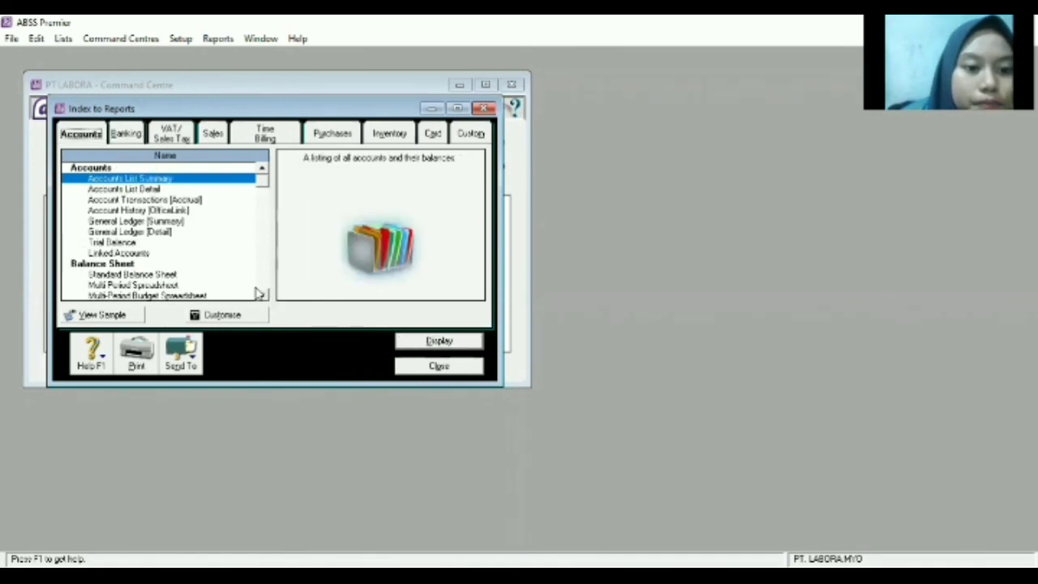
scroll(257, 293, "down", 8)
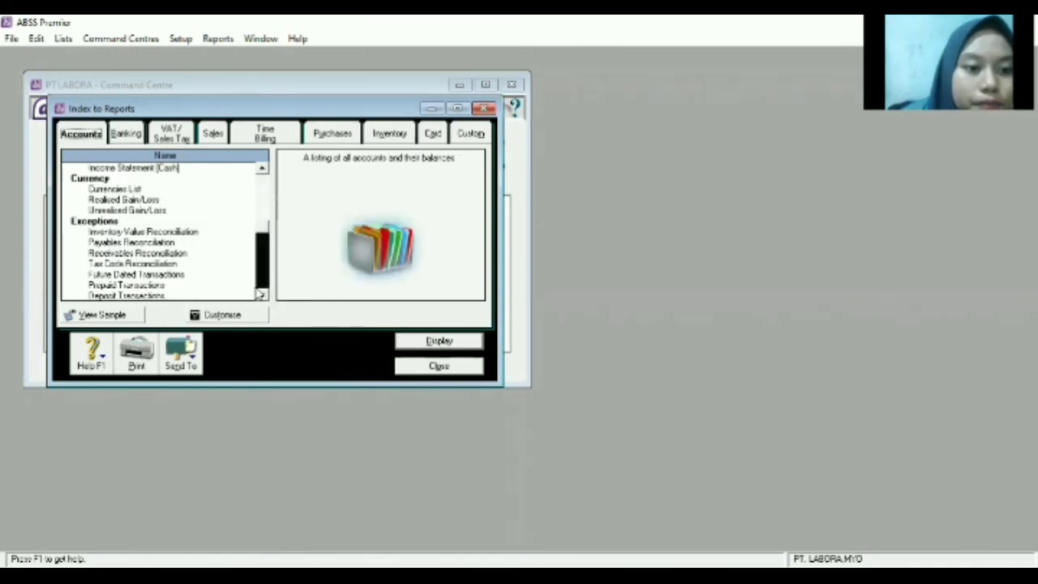
left_click(262, 169)
left_click(261, 171)
left_click(261, 170)
left_click(261, 170)
left_click(261, 170)
left_click(261, 170)
left_click(261, 170)
left_click(261, 170)
left_click(261, 171)
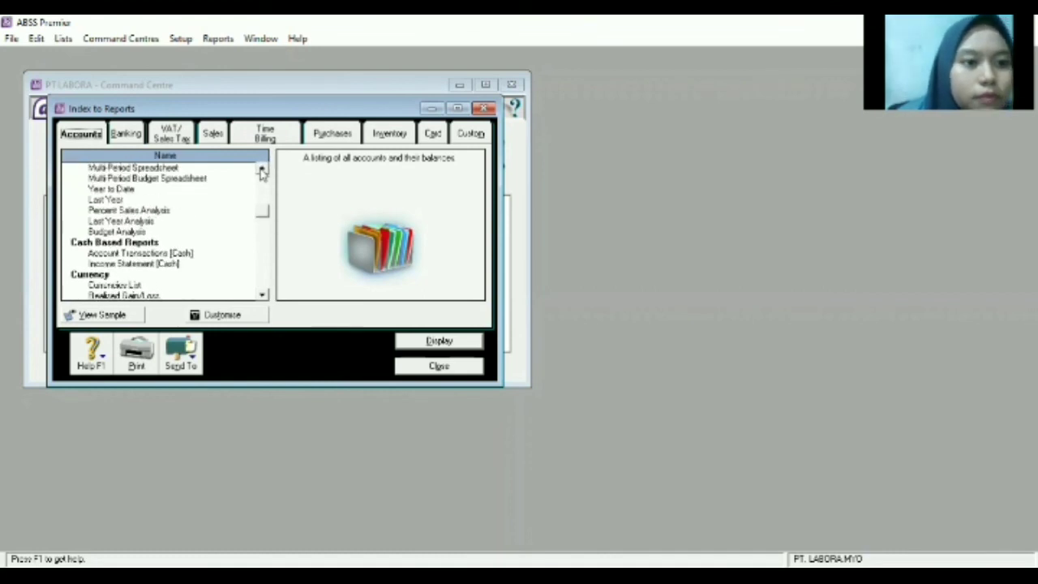
left_click(261, 170)
left_click(261, 170)
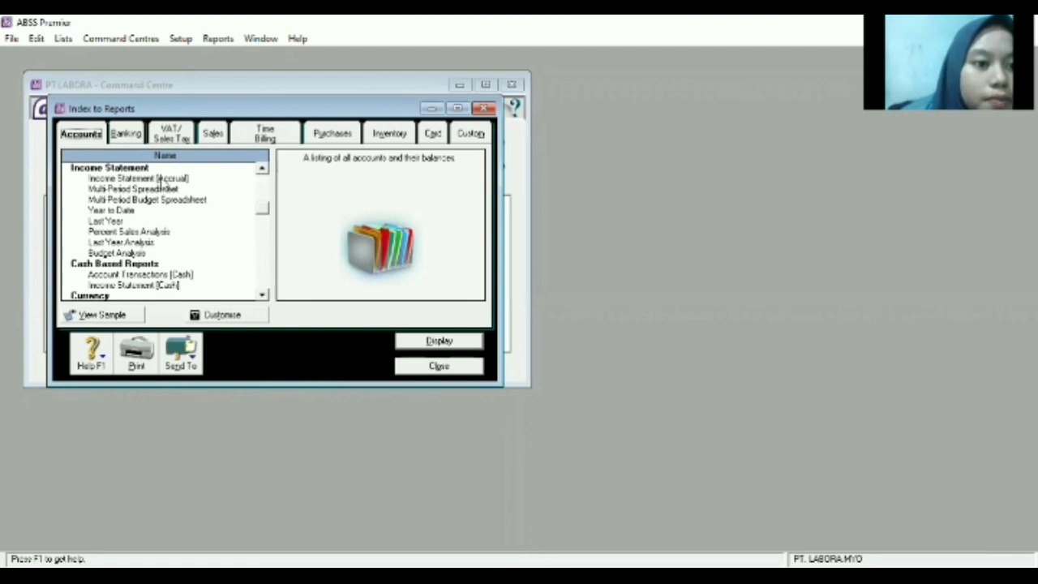
Set Income Statement [Accrual] to start in January and save it as a PDF.
left_click(160, 179)
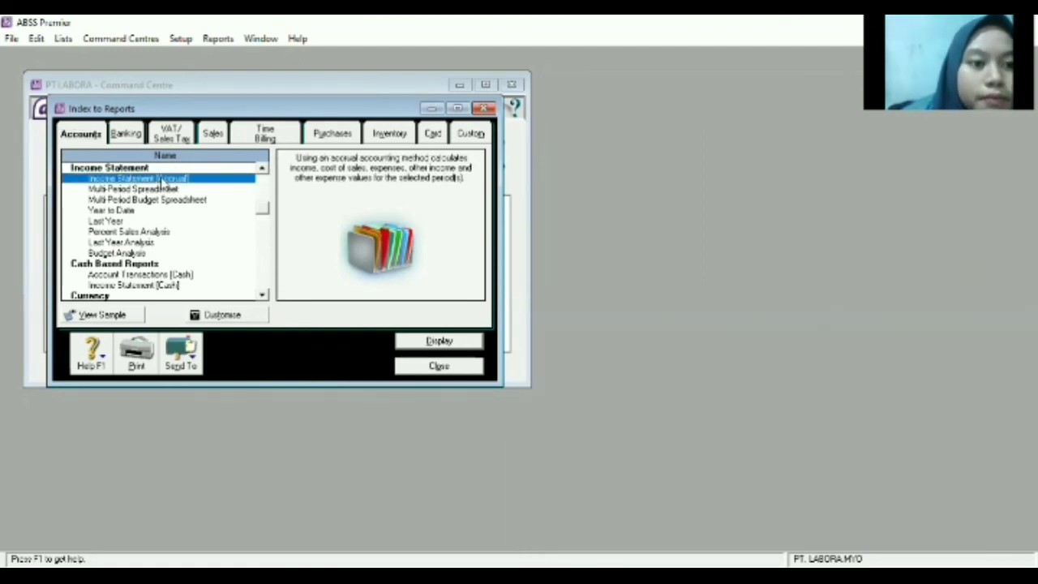
double_click(161, 180)
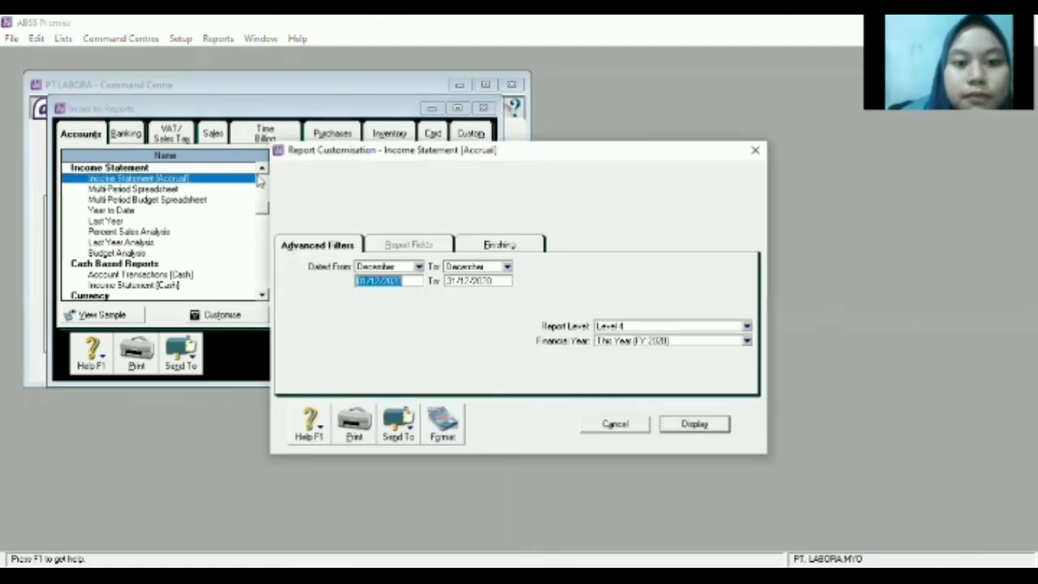
left_click(419, 268)
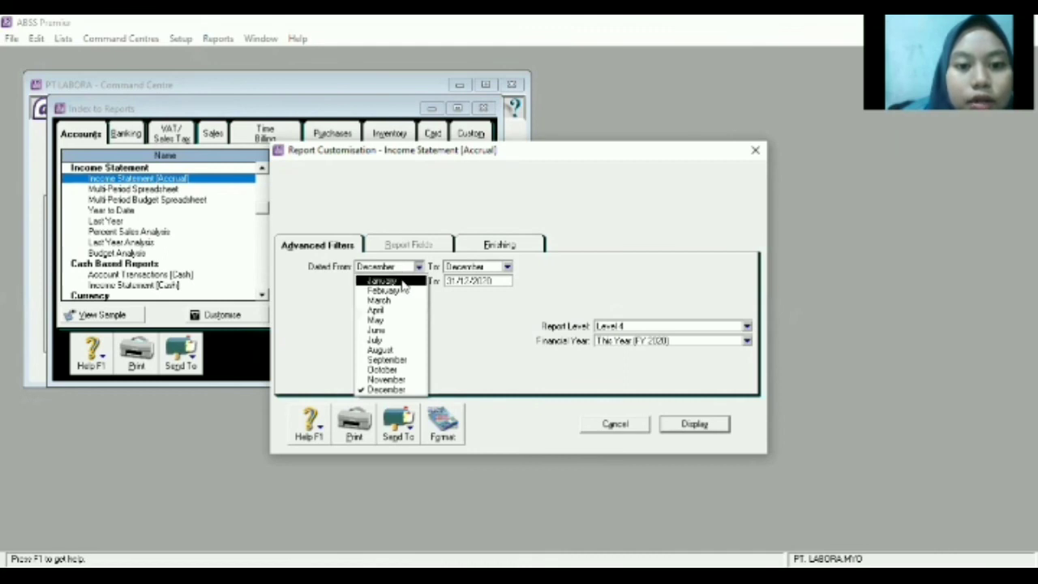
left_click(401, 281)
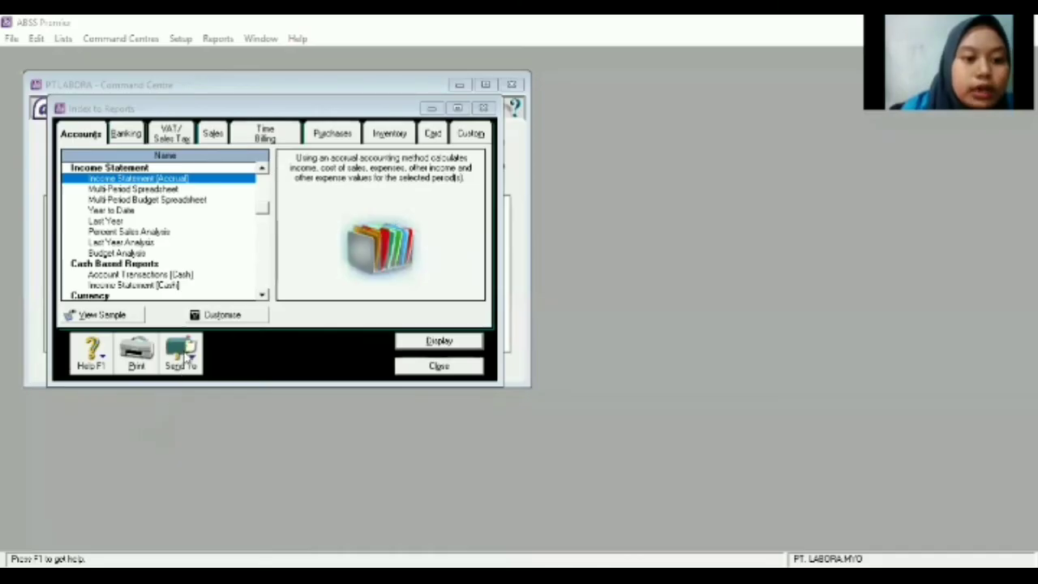
left_click(187, 357)
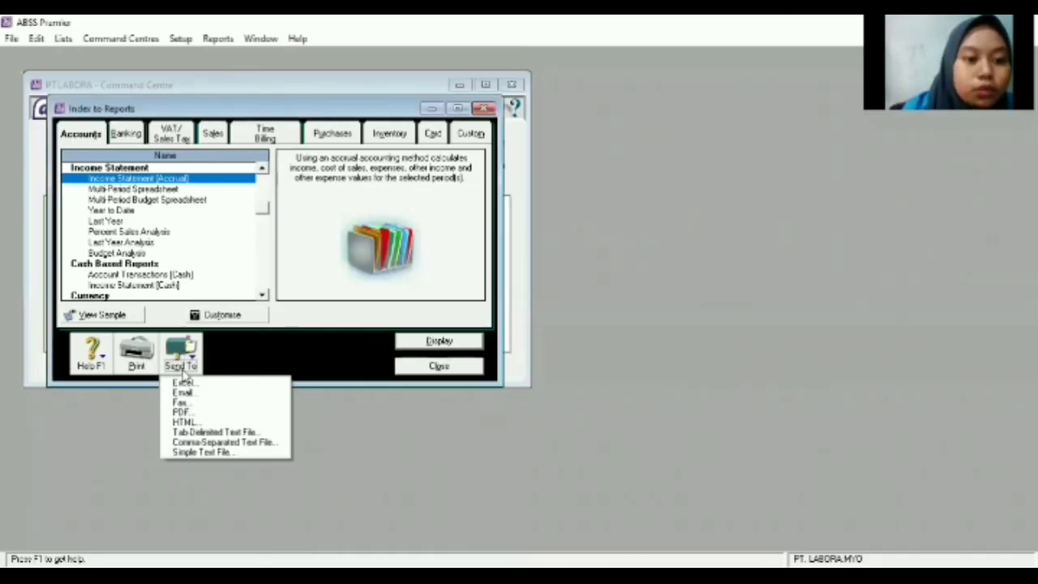
left_click(183, 413)
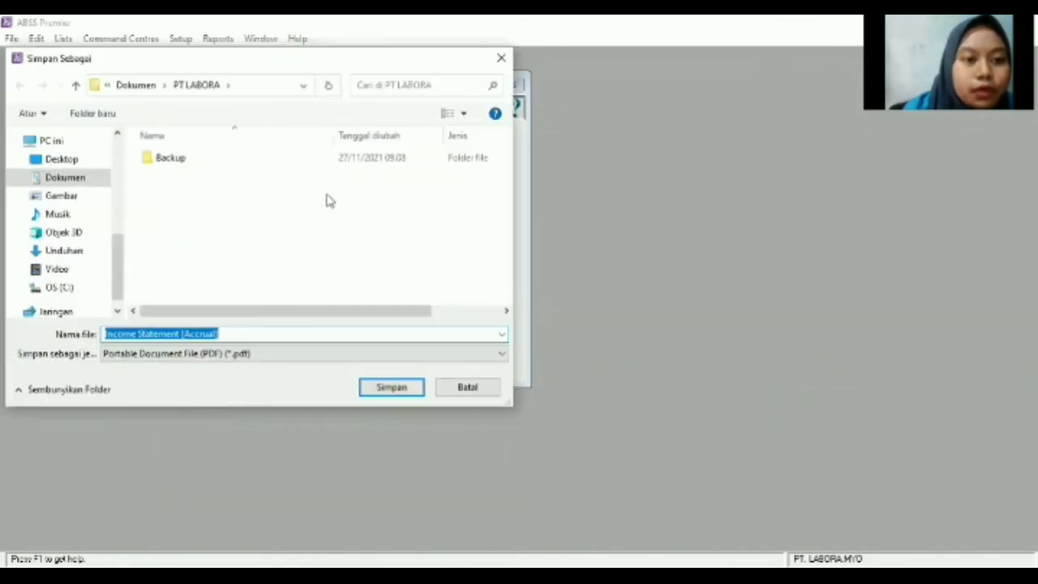
left_click(407, 393)
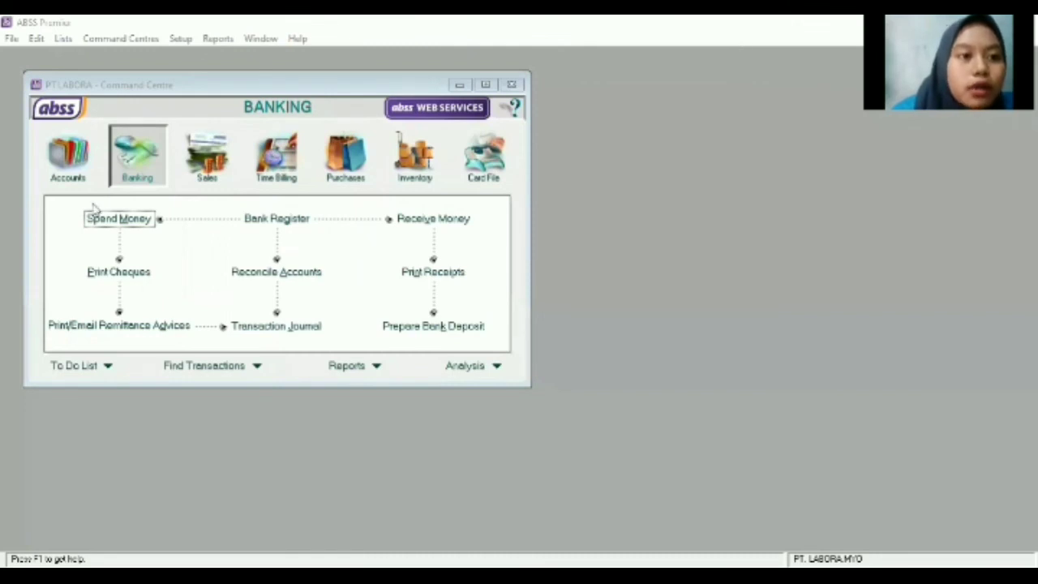
Set the Account Transactions [Accrual] report's Dated From month to January.
left_click(347, 366)
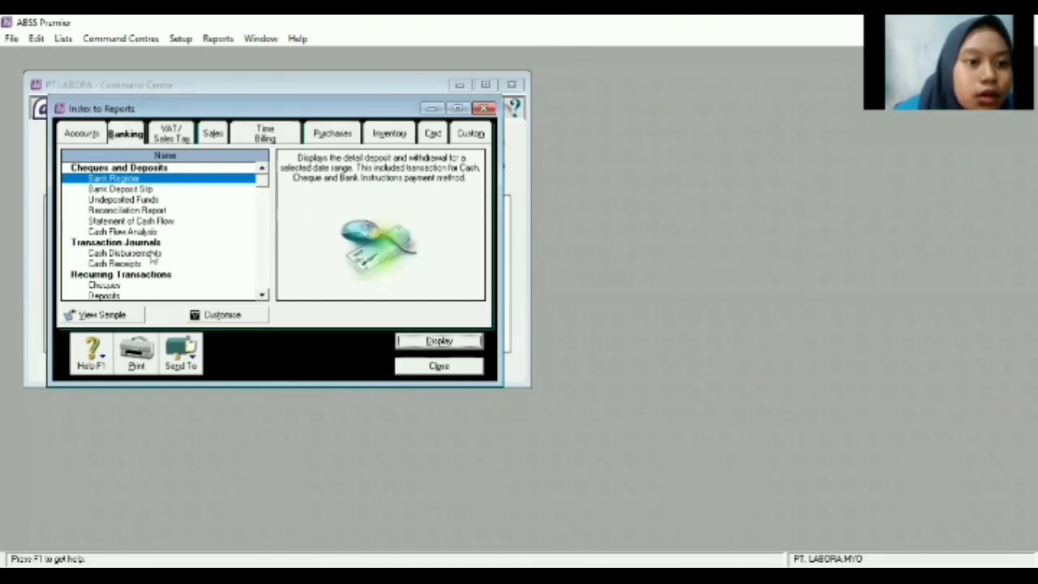
left_click(80, 135)
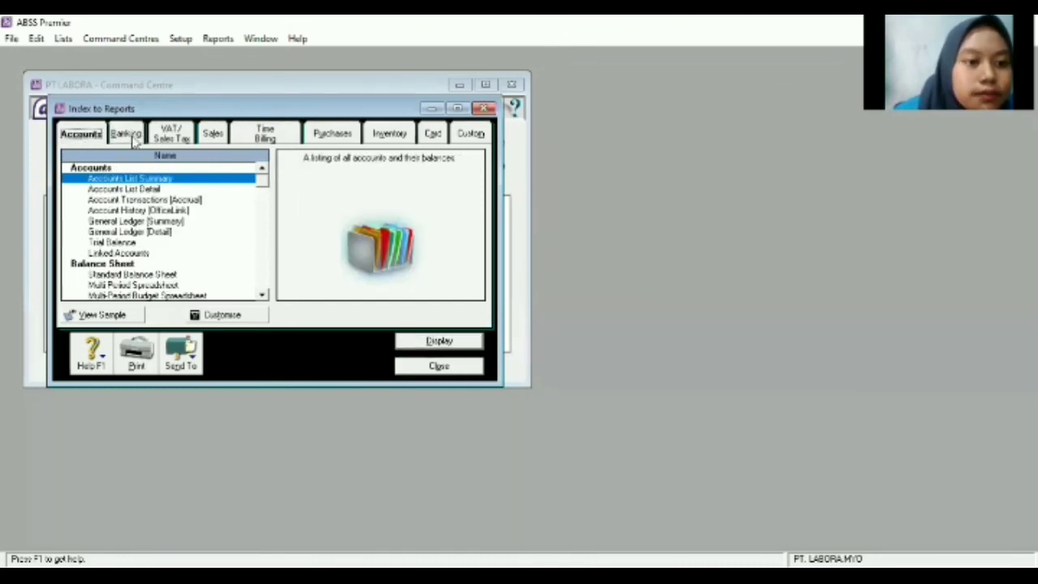
left_click(118, 203)
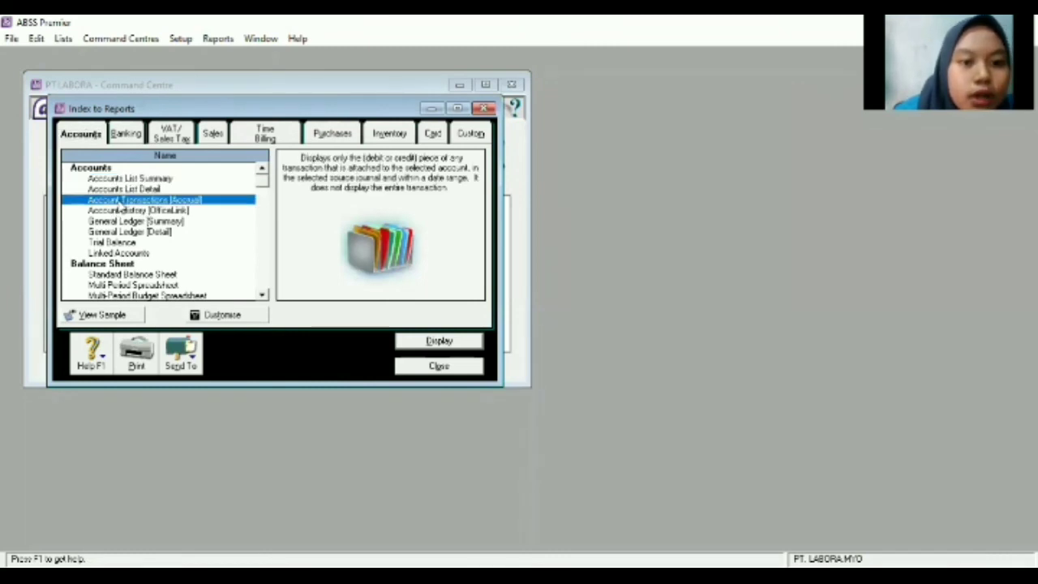
double_click(118, 201)
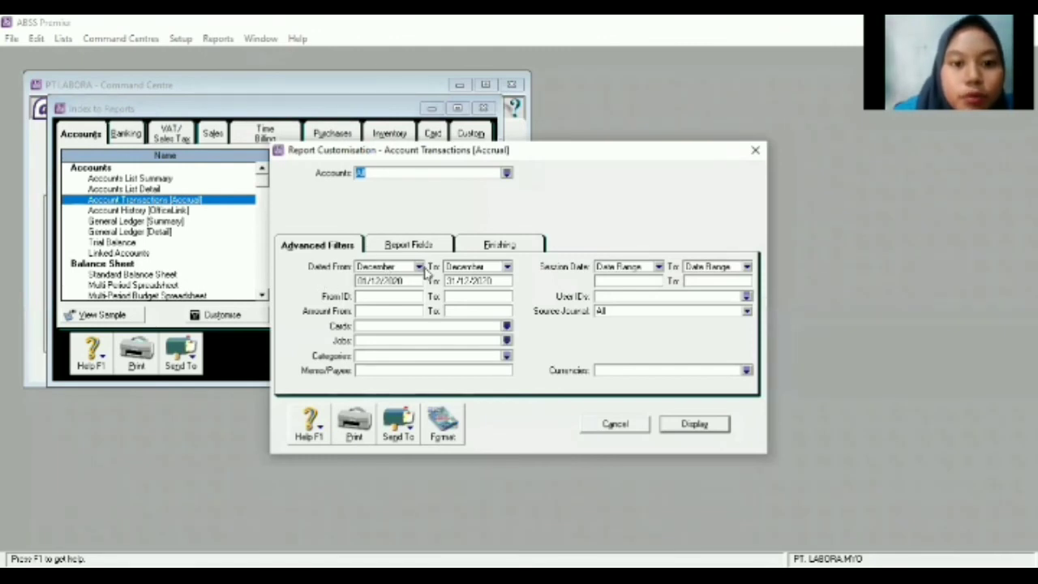
left_click(419, 268)
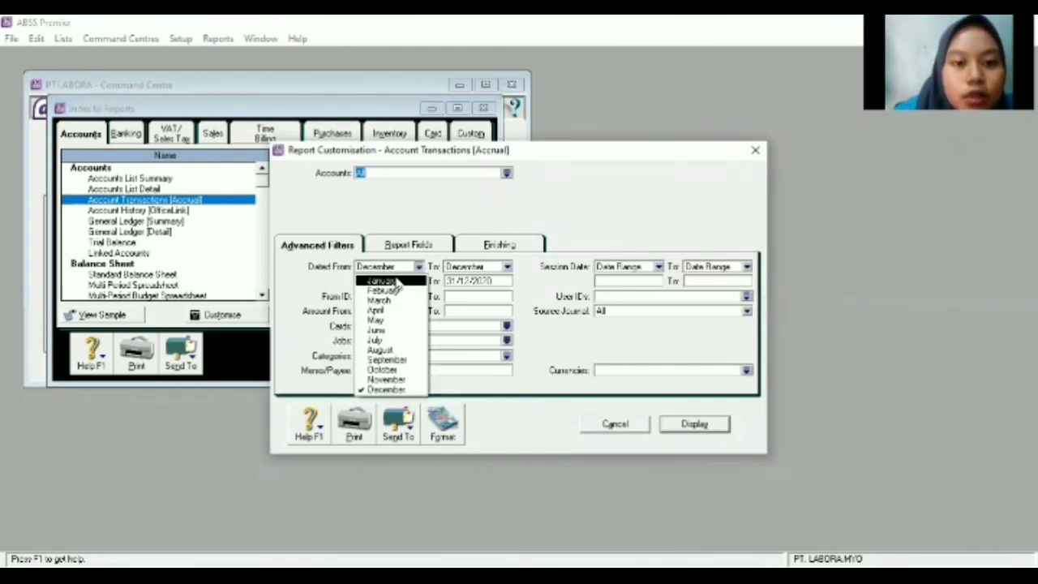
left_click(396, 281)
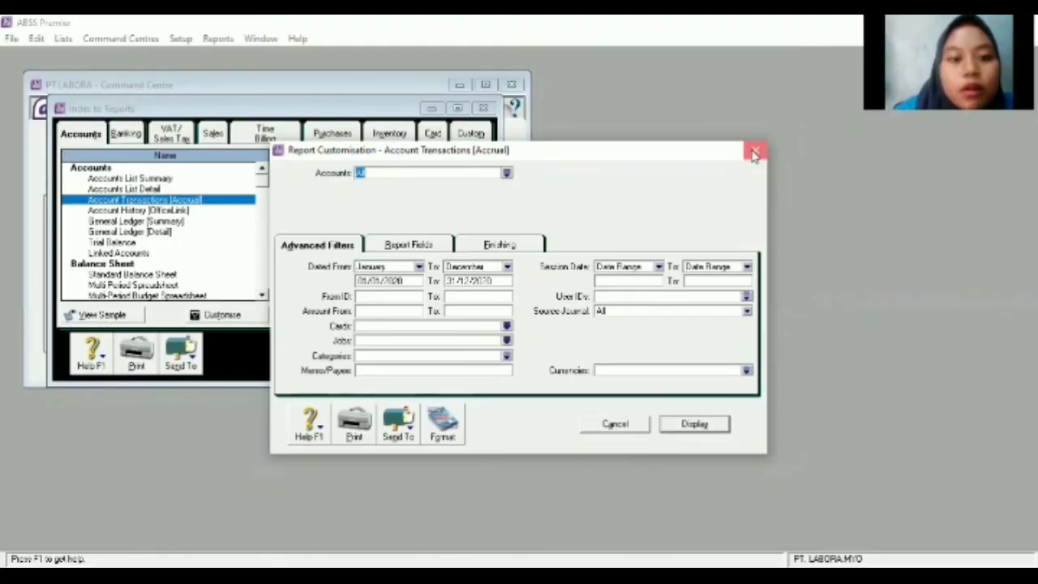
left_click(753, 153)
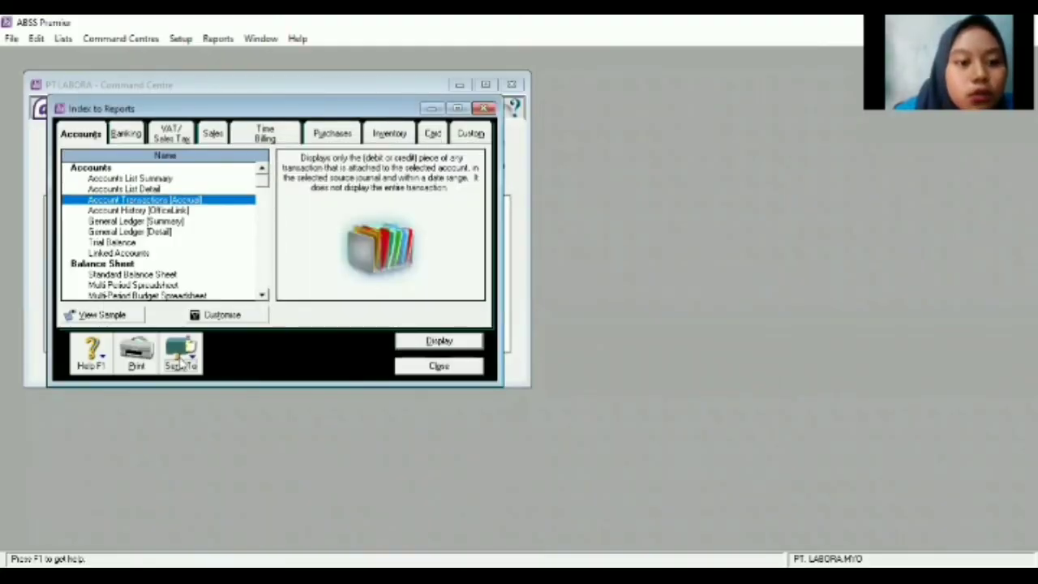
Save the report as a PDF under the suggested name and close the report index.
left_click(180, 363)
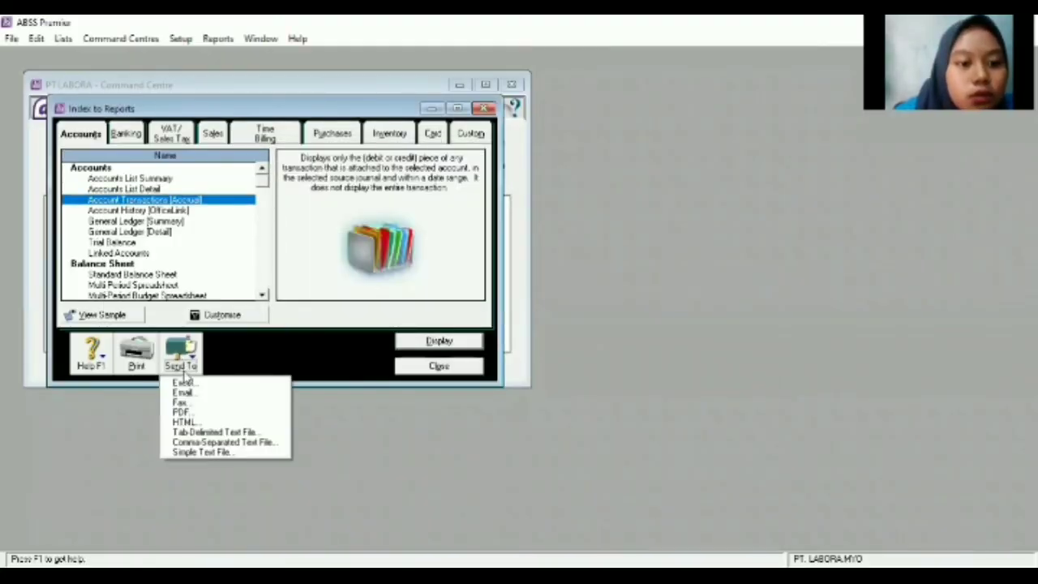
left_click(182, 413)
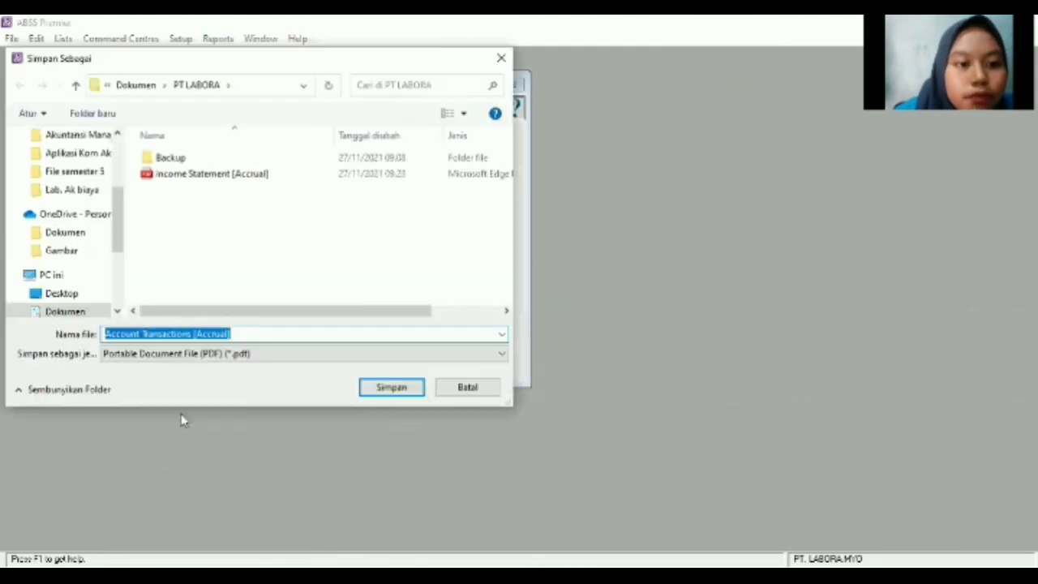
left_click(386, 397)
left_click(533, 332)
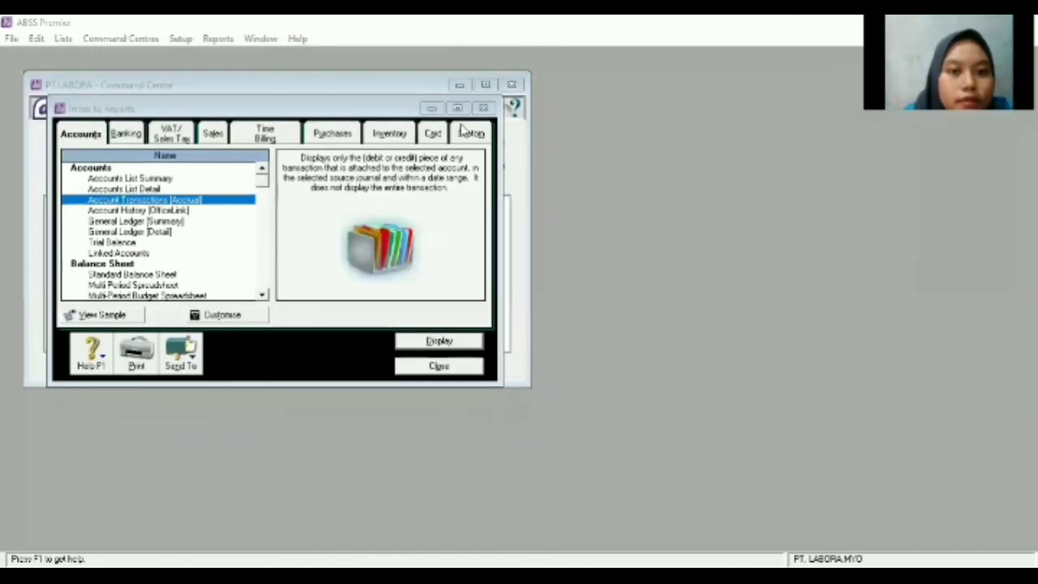
left_click(483, 108)
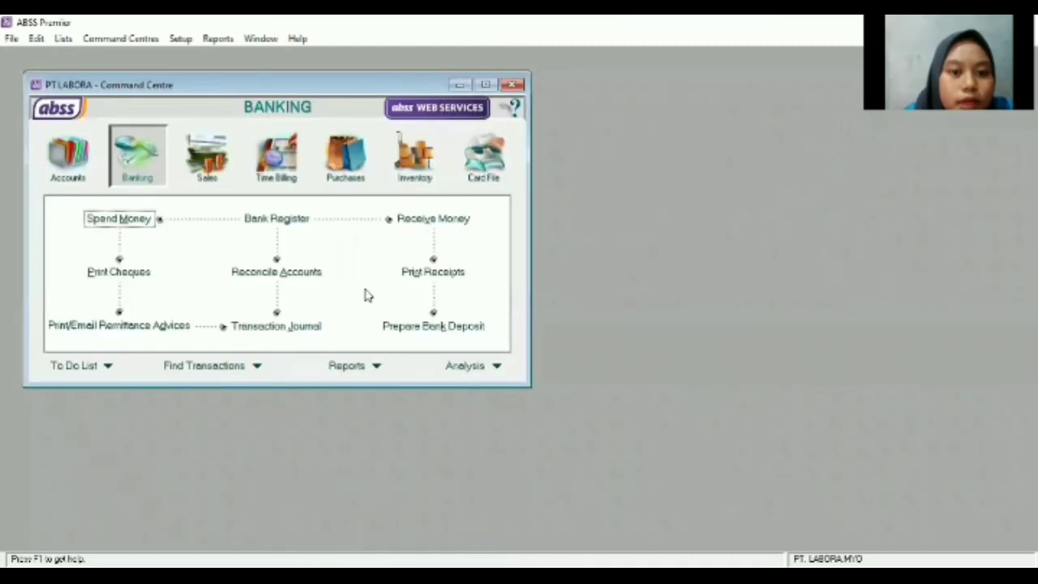
Set the Standard Balance Sheet period to January and save it as a PDF, dismissing the printer error.
left_click(355, 365)
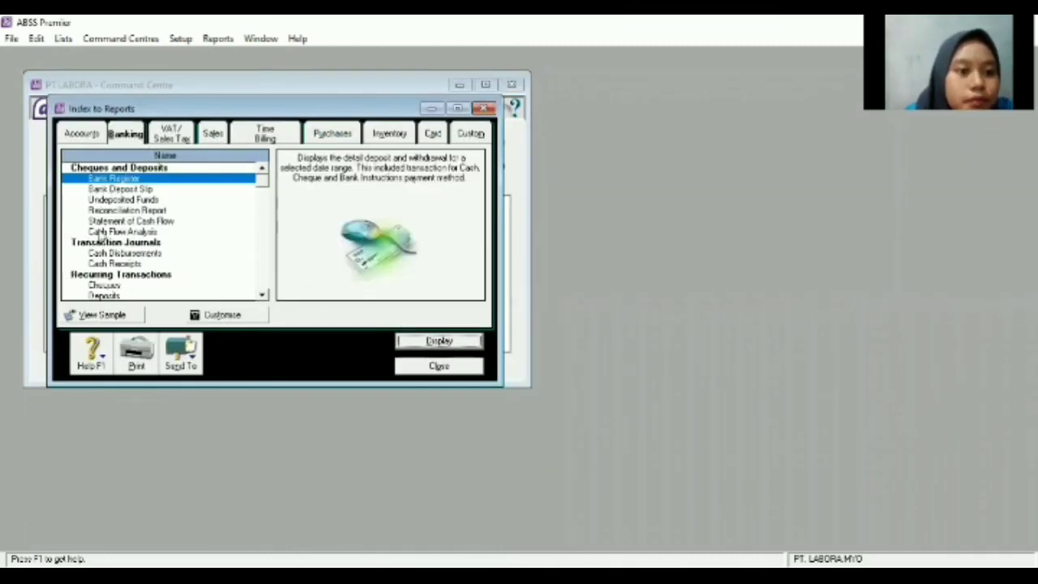
left_click(81, 134)
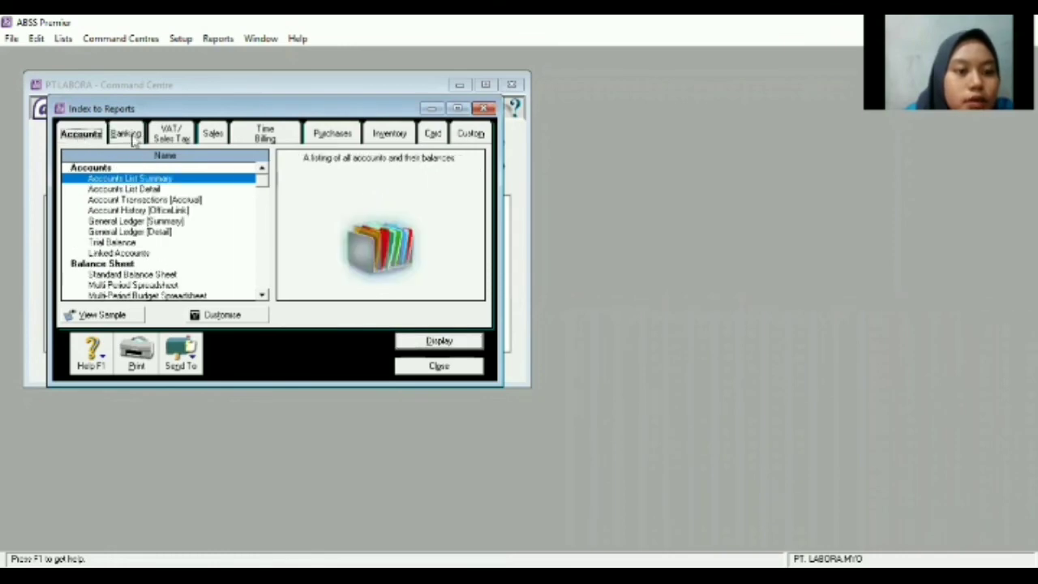
double_click(125, 275)
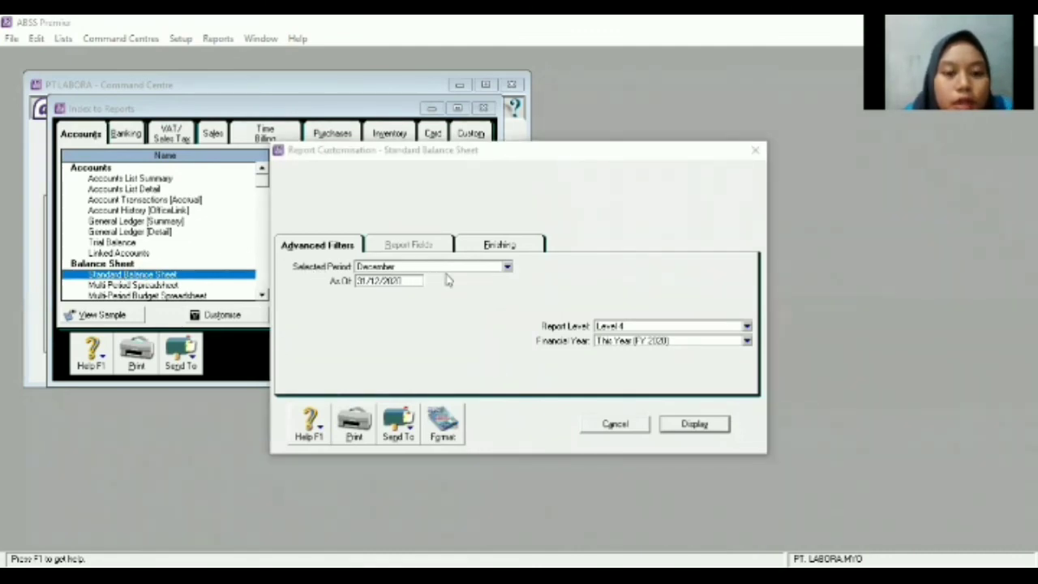
left_click(506, 269)
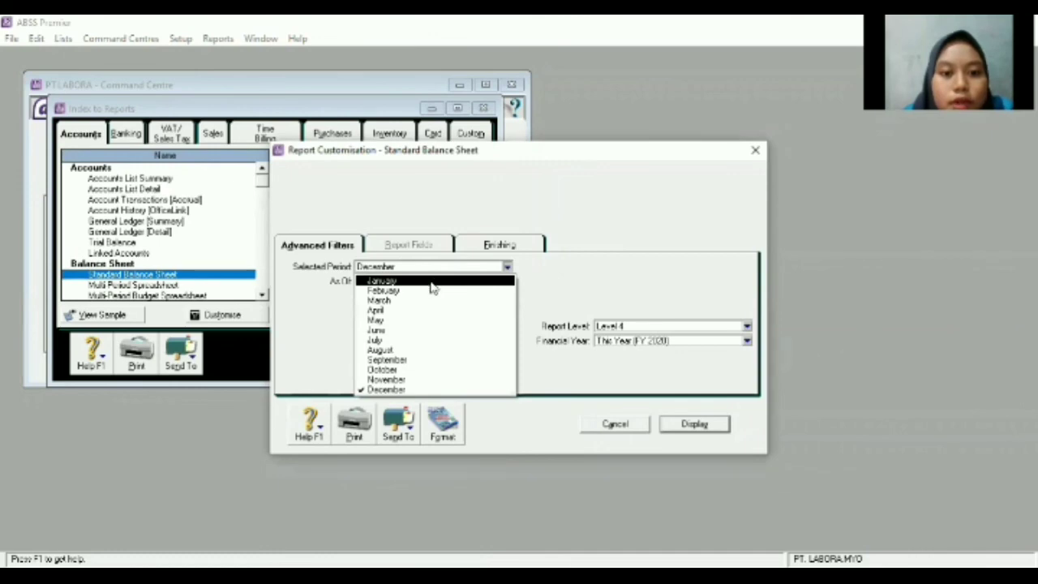
left_click(430, 282)
left_click(407, 427)
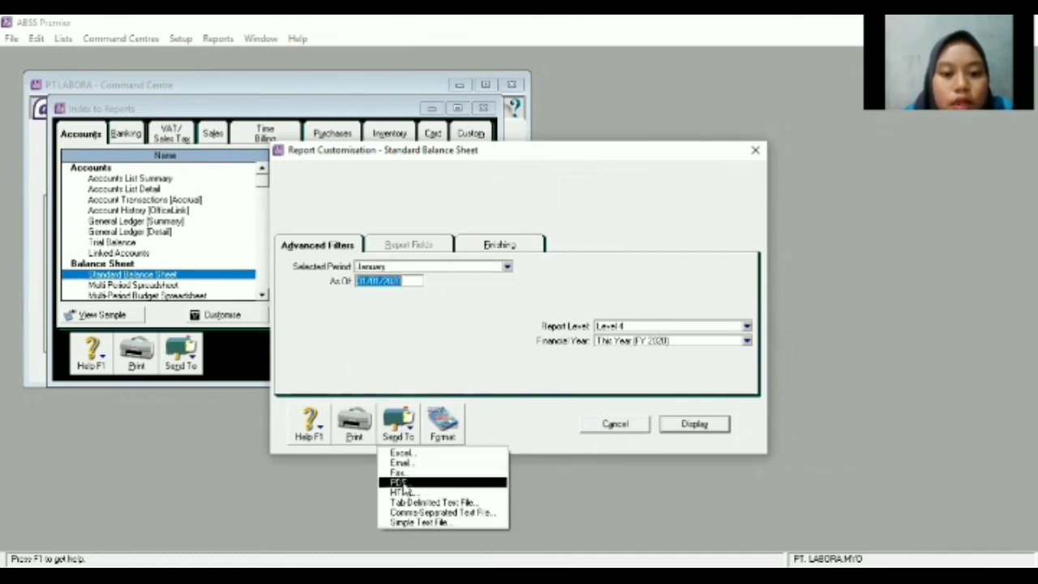
left_click(400, 483)
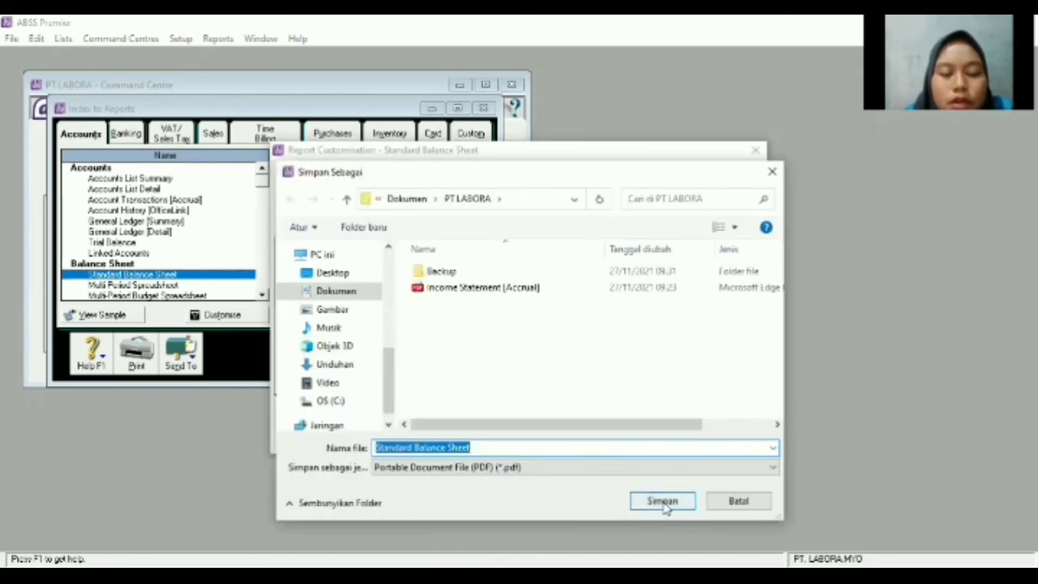
left_click(663, 503)
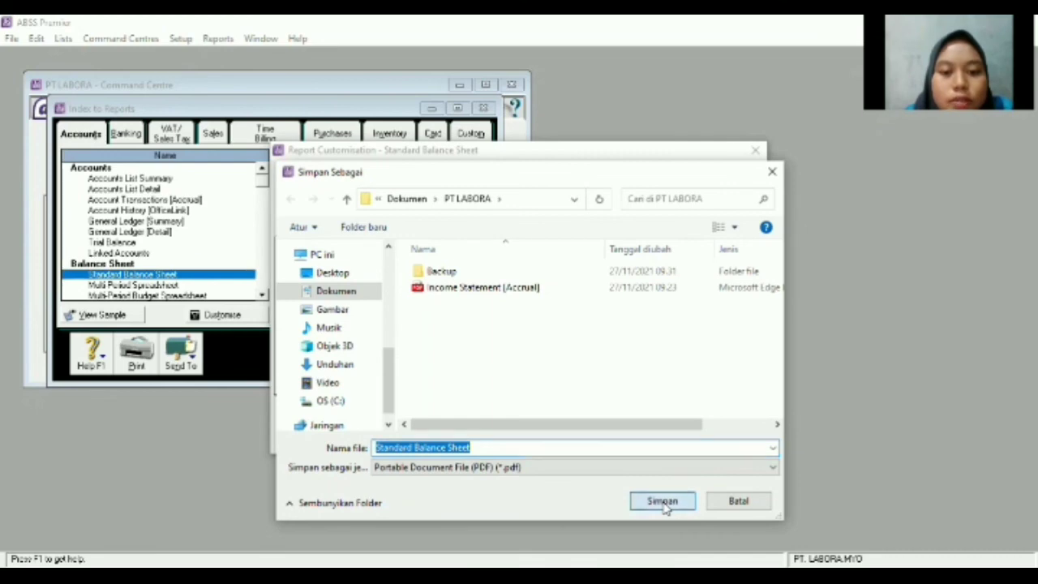
left_click(524, 331)
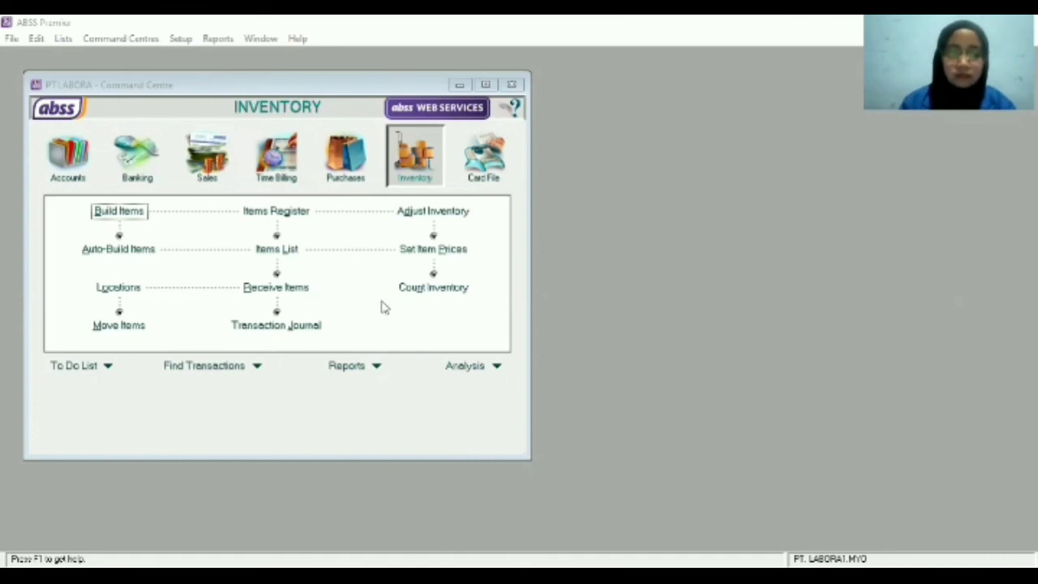
Export the January Cash Disbursements journal from Banking reports as a PDF, dismissing the printer error.
left_click(358, 371)
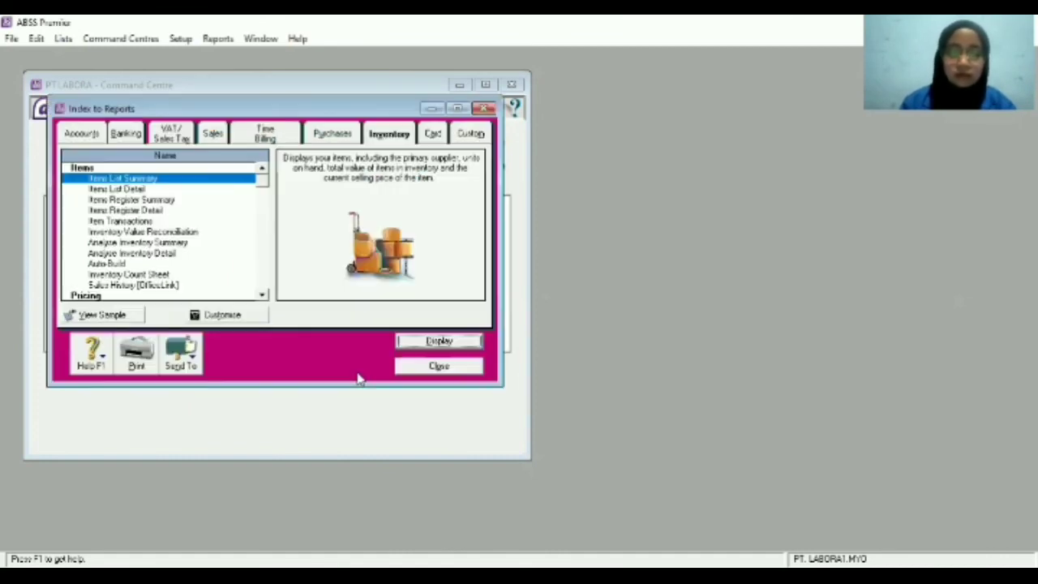
left_click(123, 133)
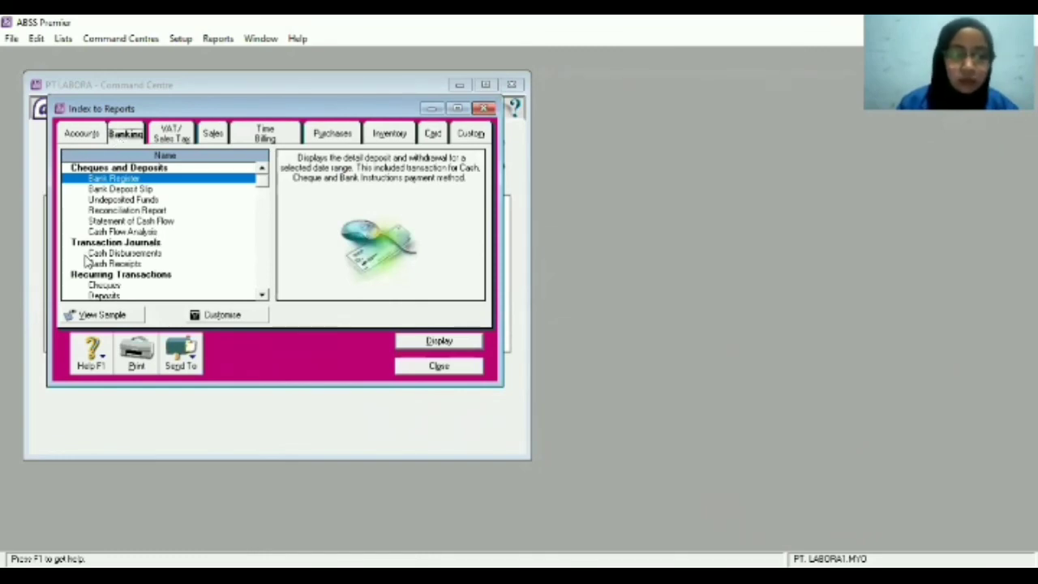
left_click(113, 253)
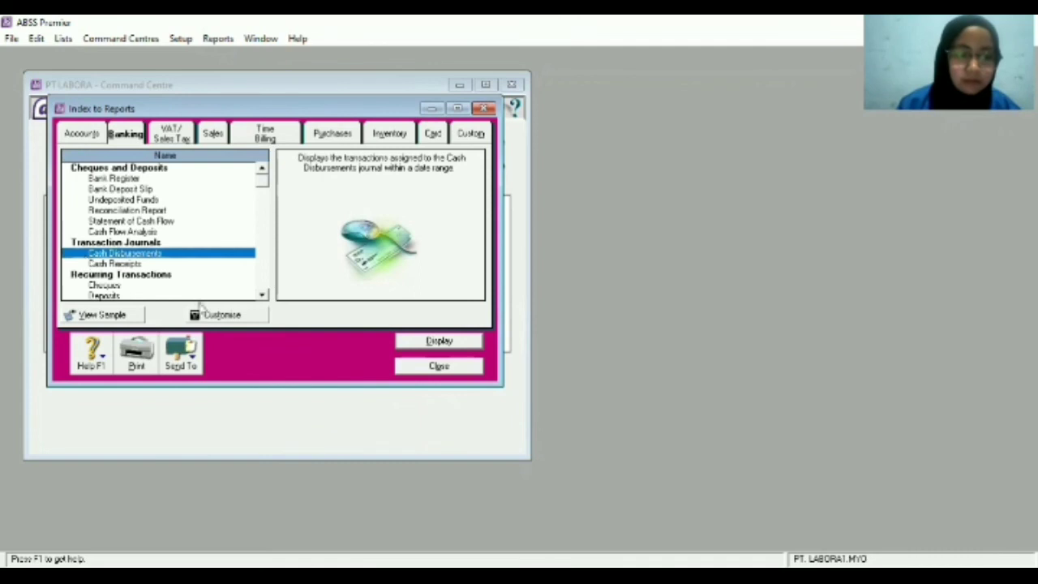
left_click(242, 316)
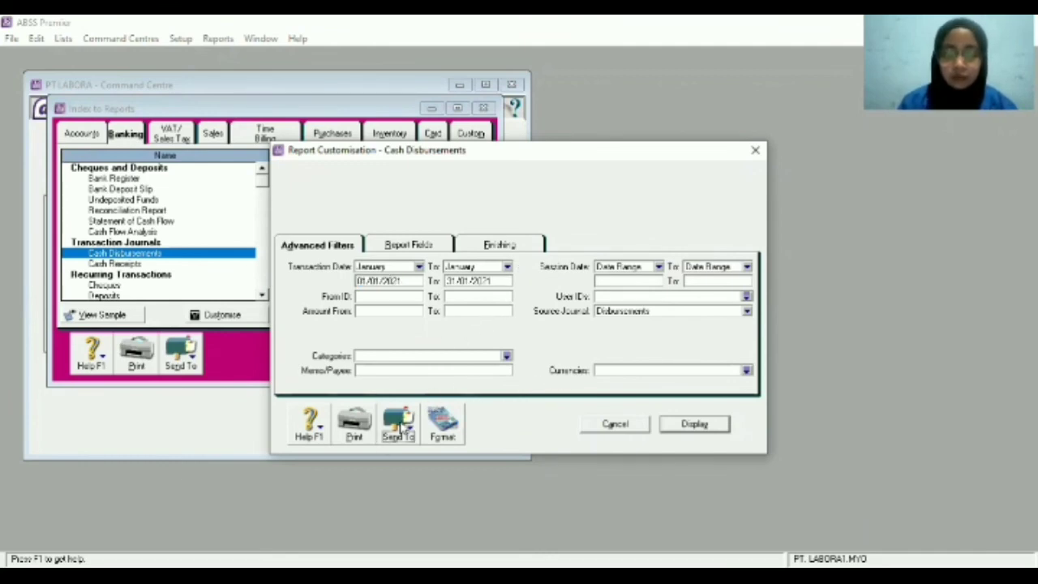
left_click(400, 423)
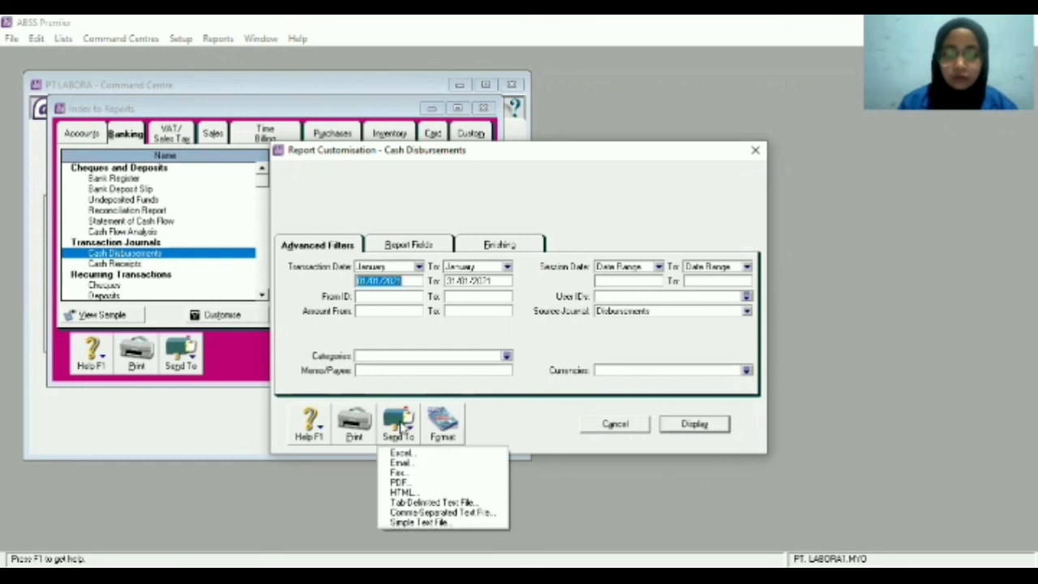
left_click(406, 484)
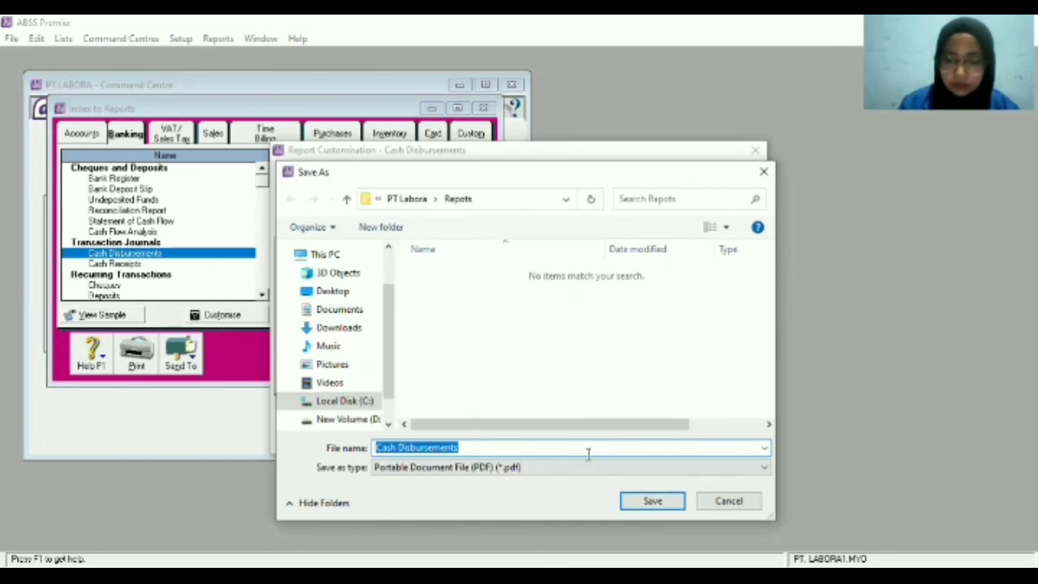
left_click(649, 504)
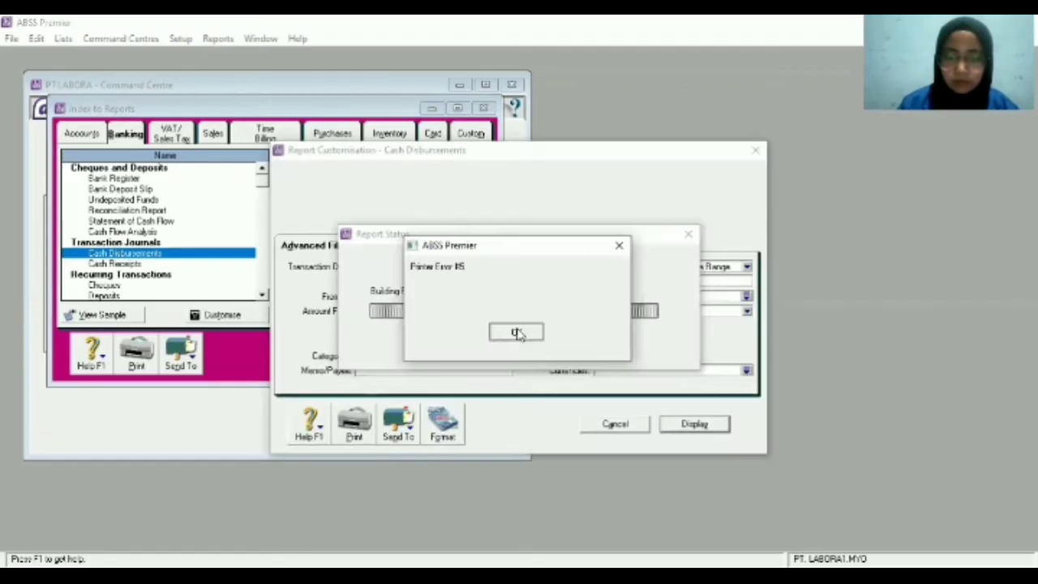
left_click(515, 332)
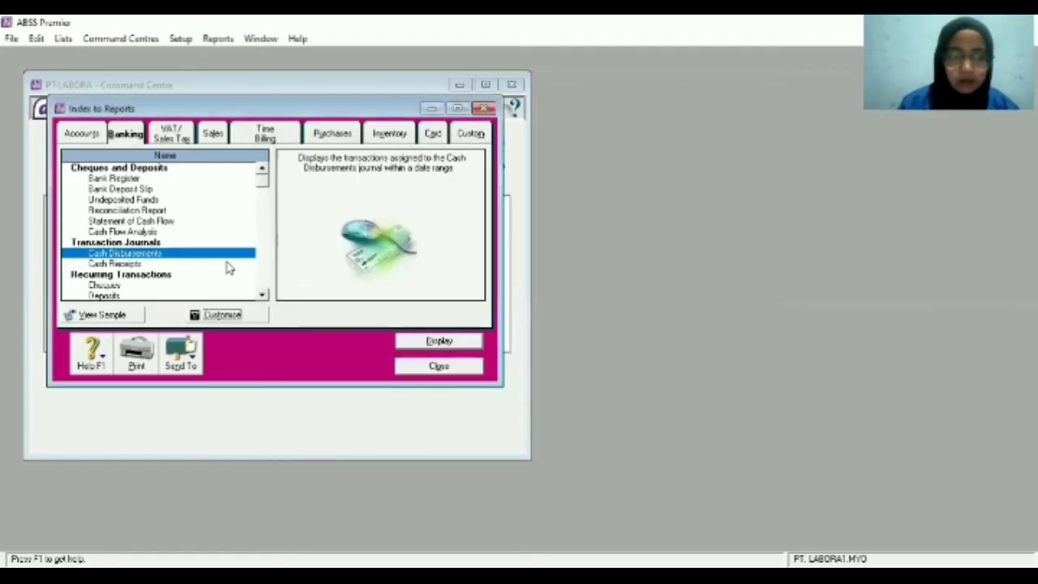
Export the Cash Receipts journal as a PDF and dismiss the printer error.
left_click(130, 264)
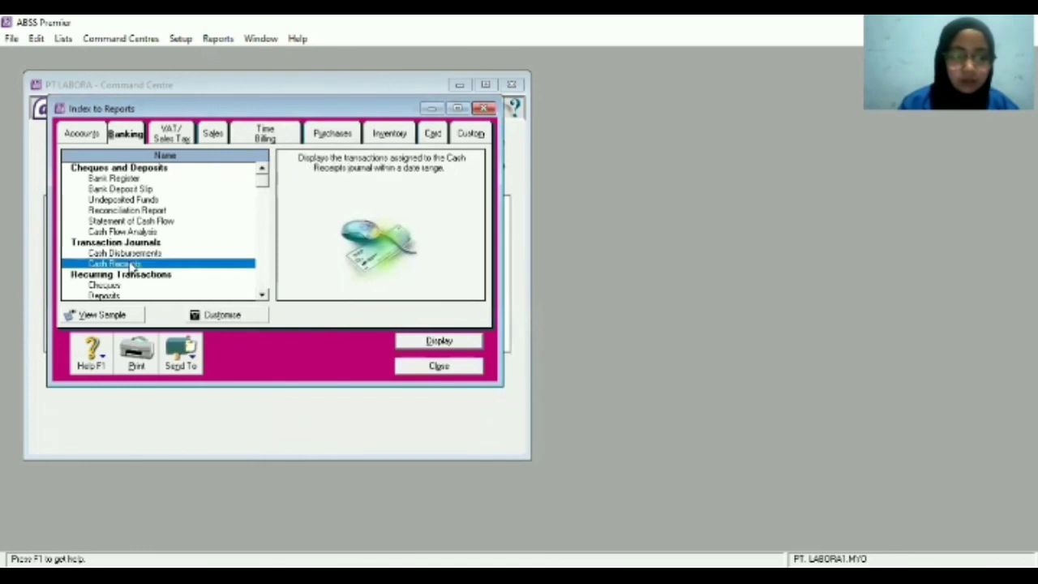
left_click(252, 313)
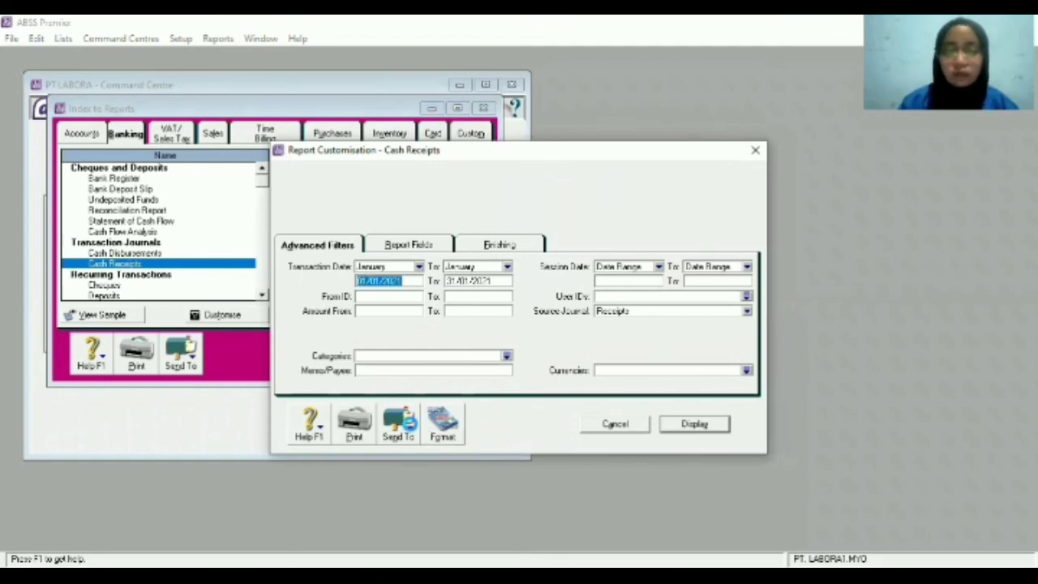
left_click(412, 429)
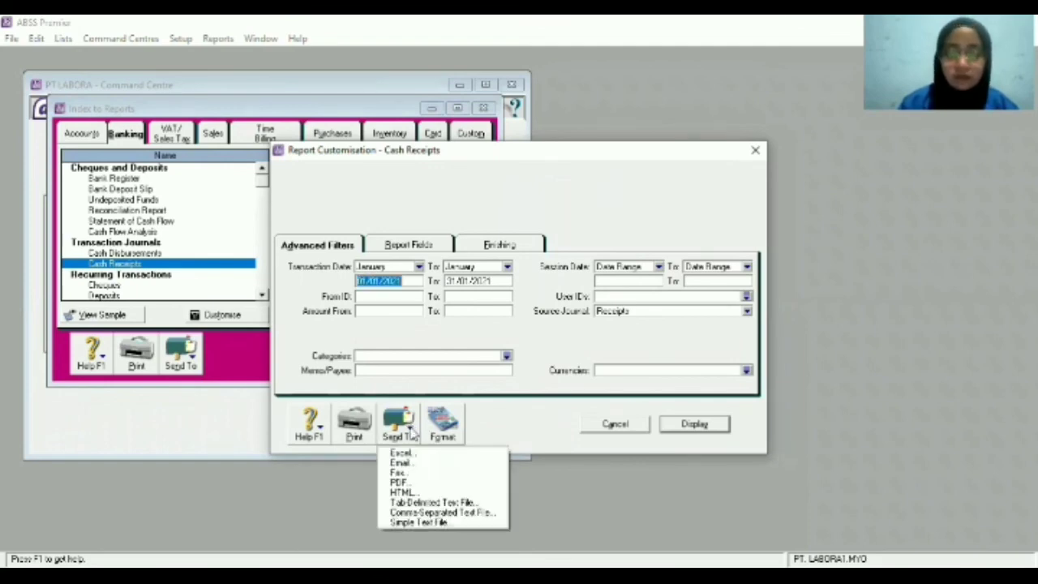
left_click(410, 484)
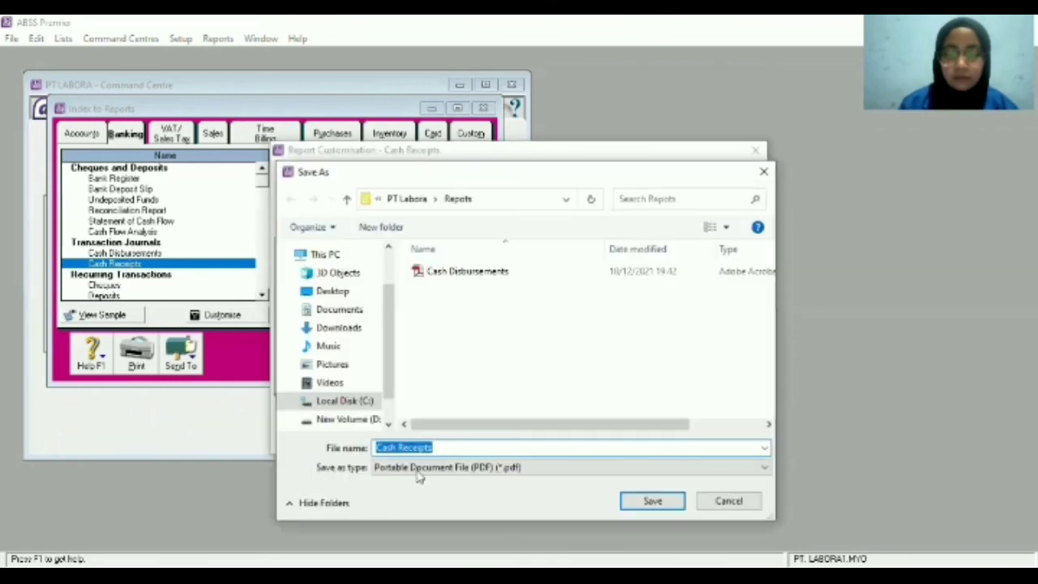
left_click(661, 502)
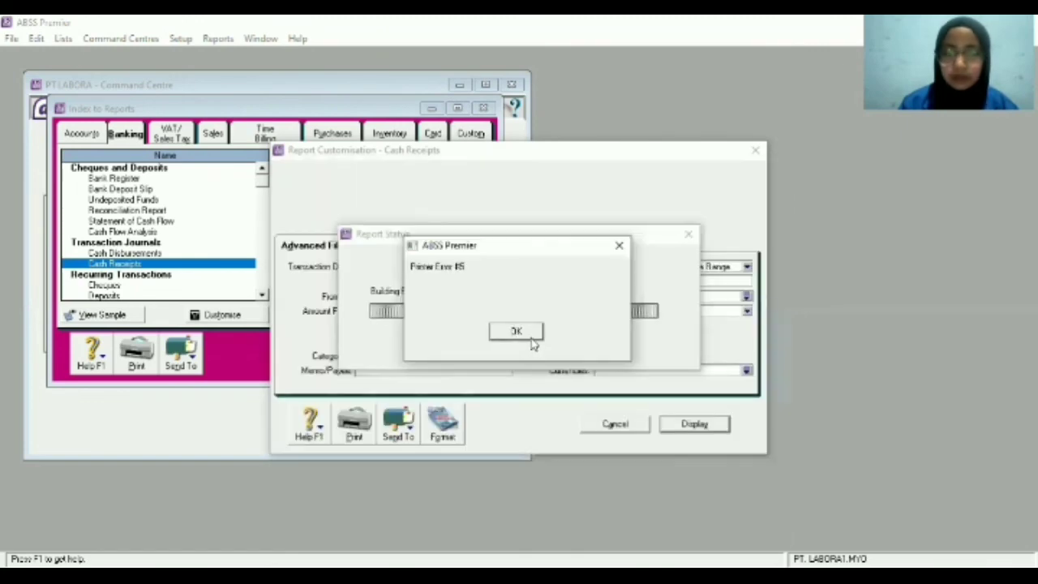
left_click(532, 335)
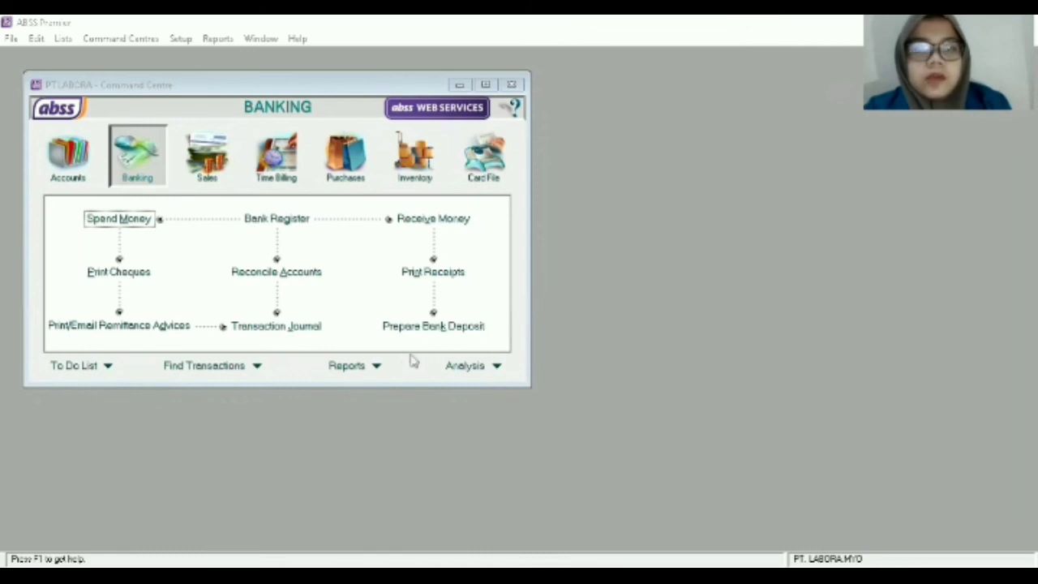
On the Sales tab of Index to Reports, open the Customer Sales Summary settings.
left_click(349, 366)
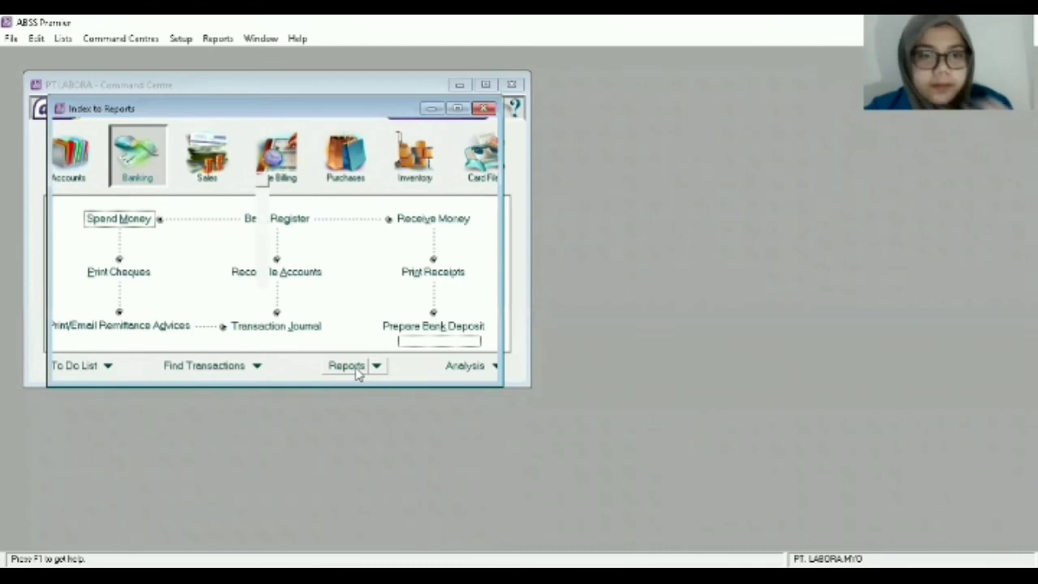
left_click(211, 135)
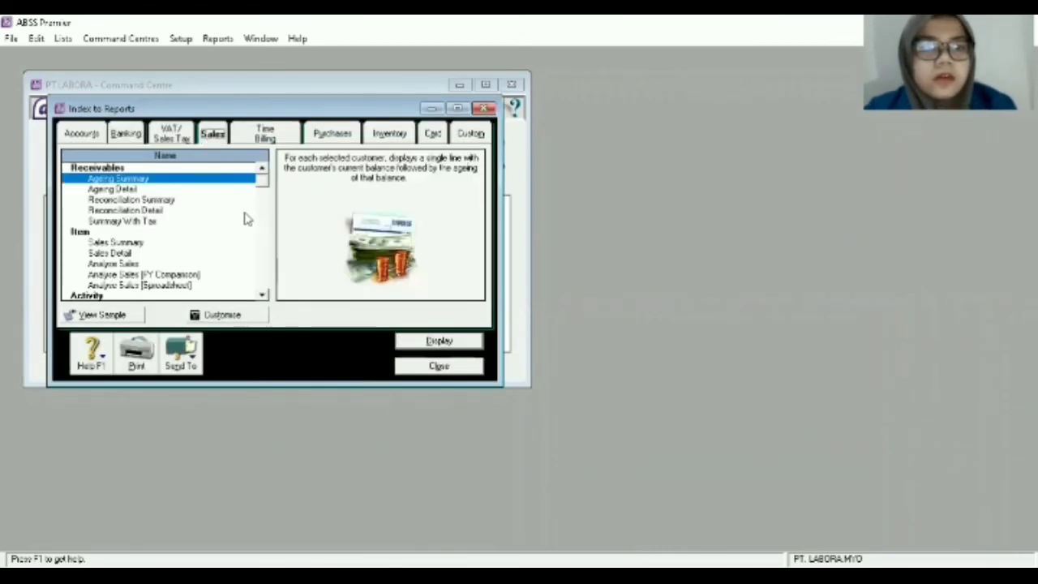
left_click(262, 295)
left_click(261, 295)
left_click(262, 295)
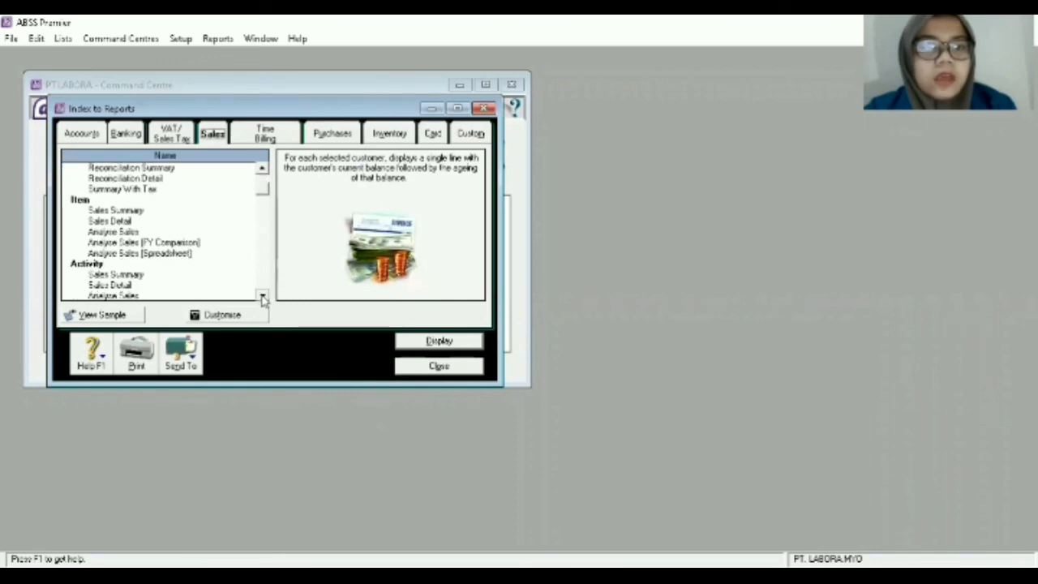
left_click(262, 295)
left_click(262, 295)
left_click(262, 295)
left_click(262, 296)
left_click(262, 295)
left_click(262, 295)
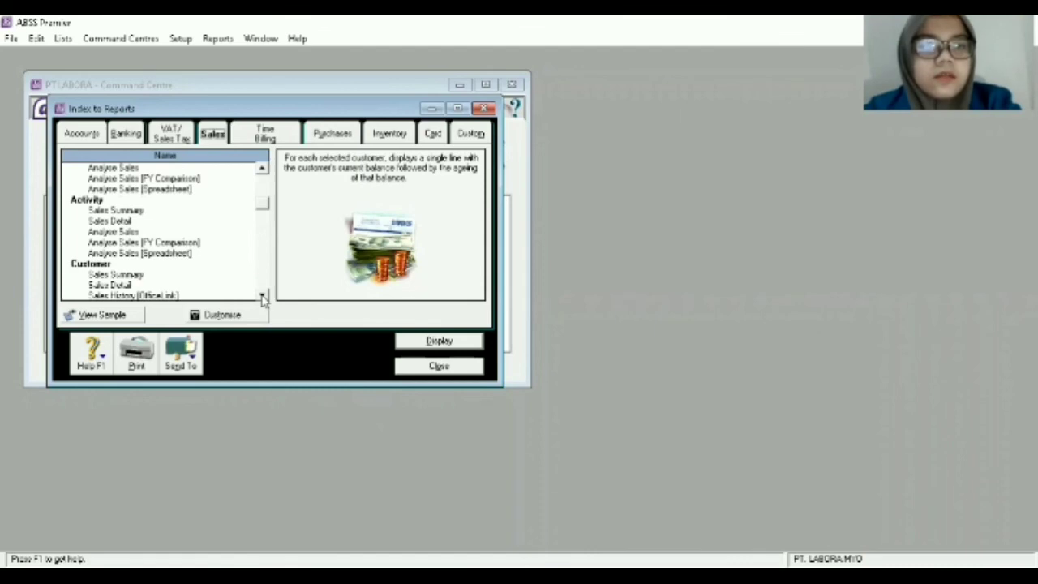
double_click(115, 275)
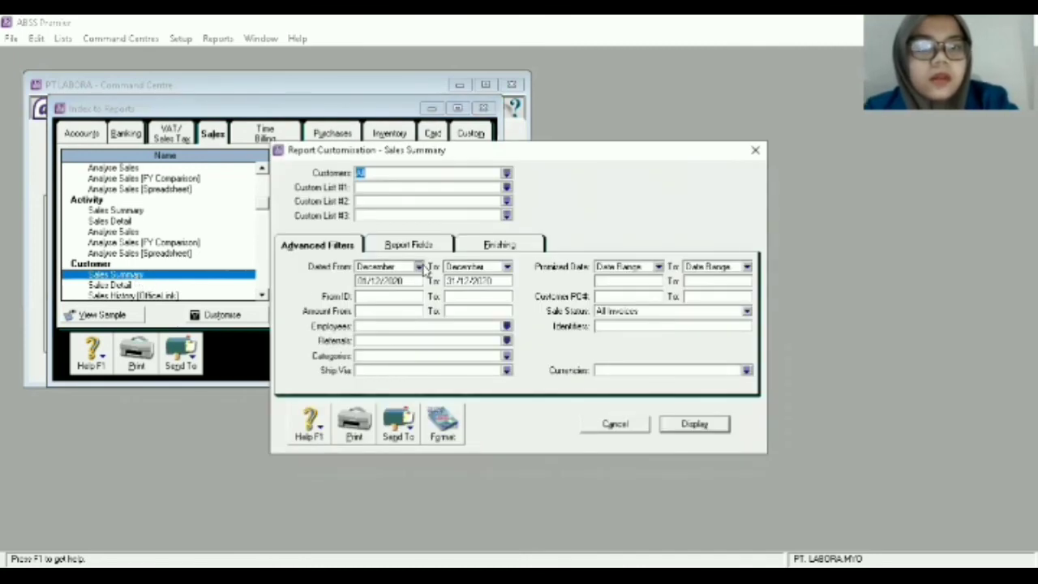
Set the Sales Summary dates from 01/01/2021 to 31/12/2021 and display the report.
left_click(419, 268)
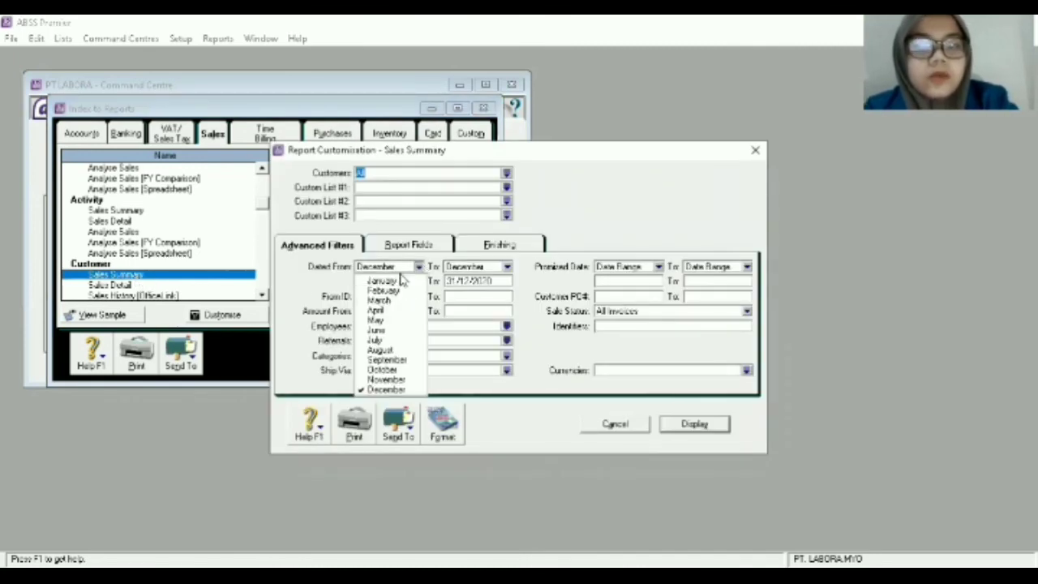
left_click(401, 281)
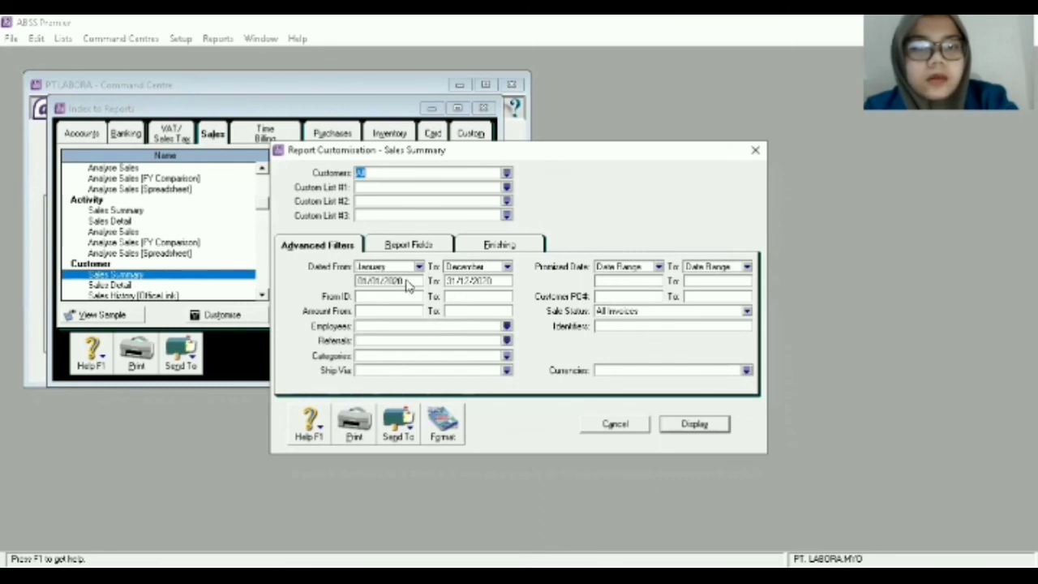
left_click(409, 281)
left_click(409, 280)
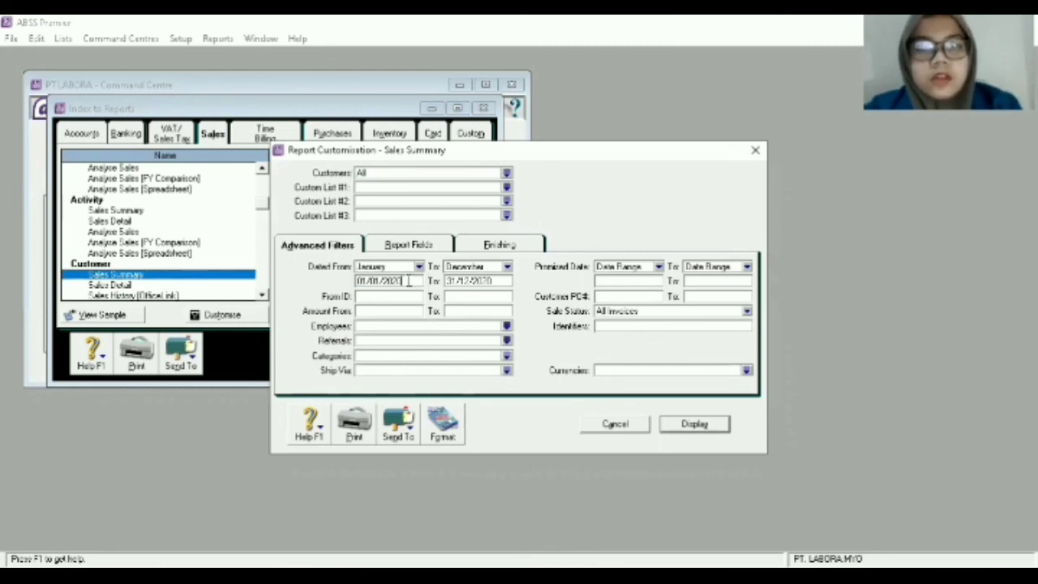
key("BackSpace")
type("1")
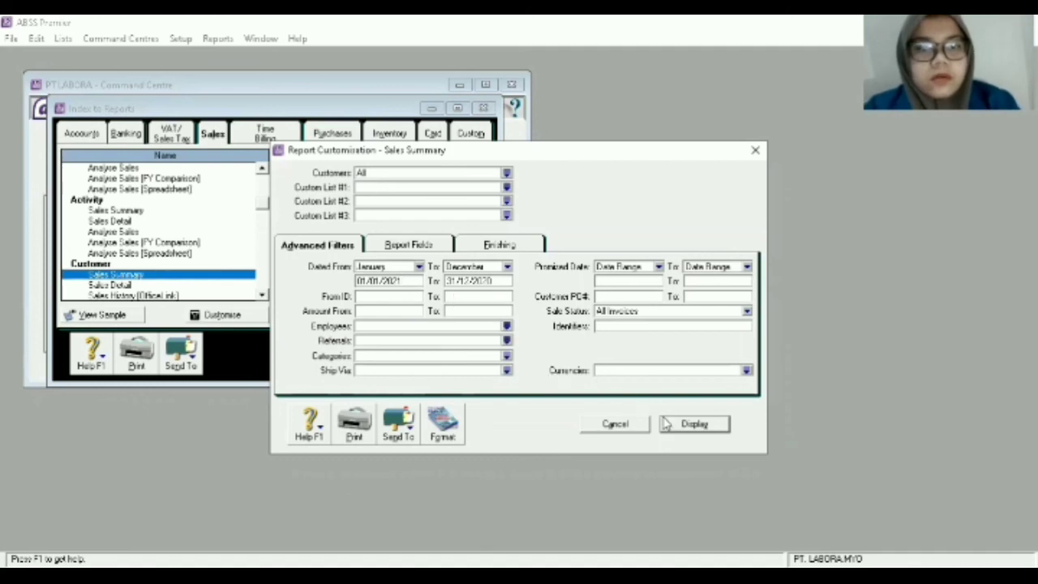
key("Tab")
left_click(507, 268)
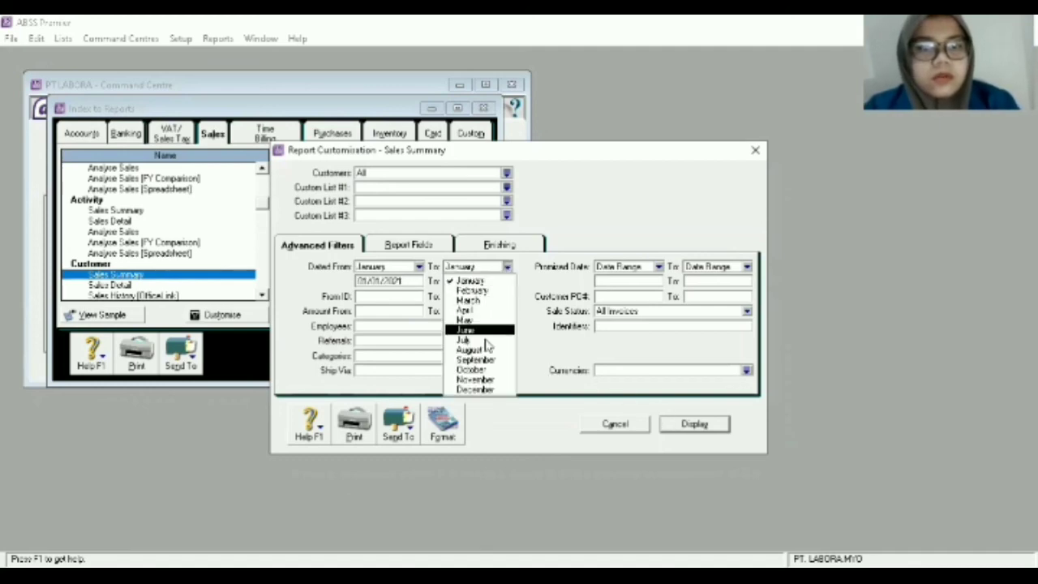
left_click(478, 390)
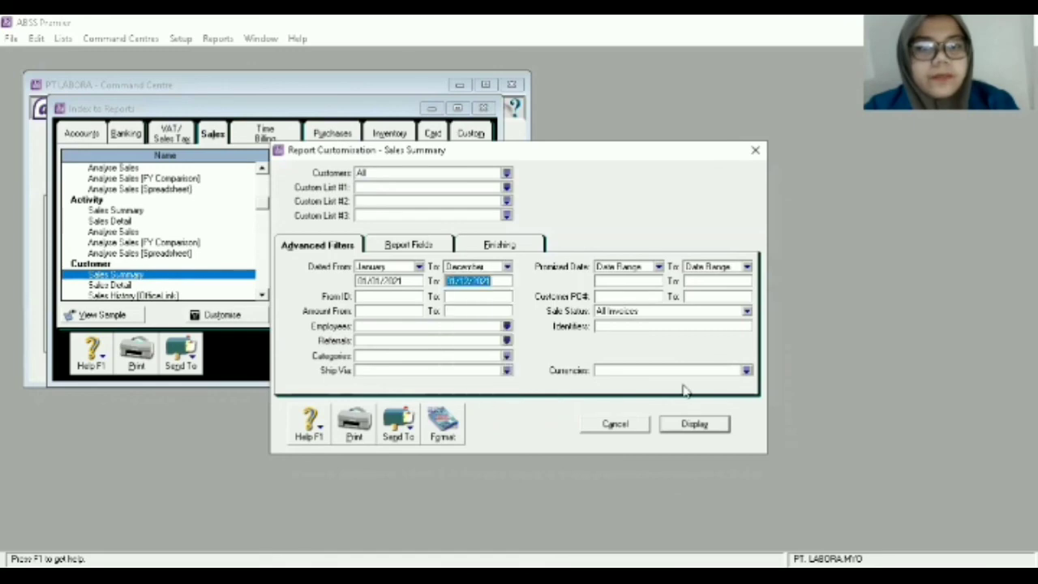
left_click(694, 423)
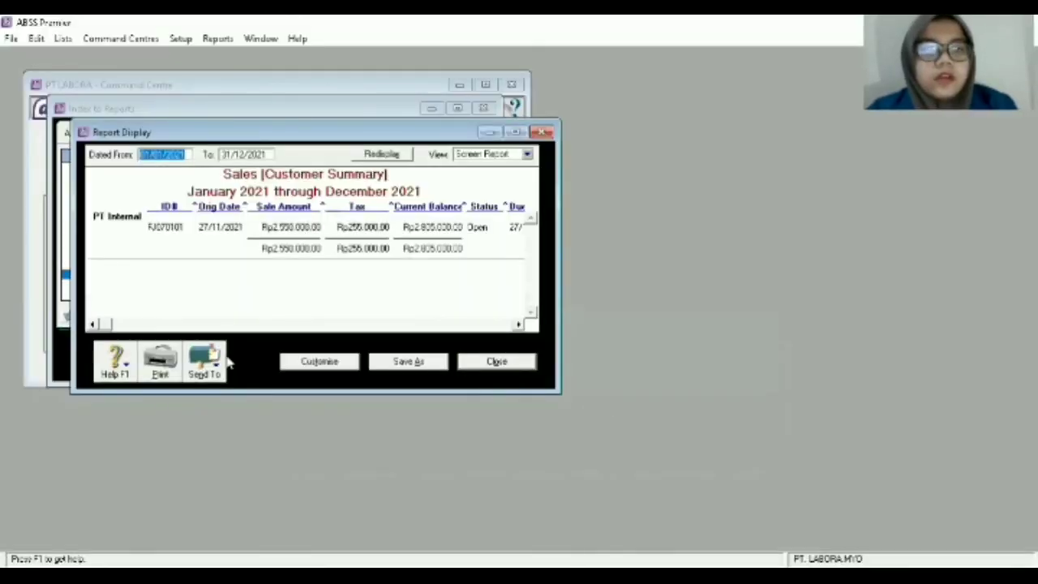
Save the report as the PDF 'Sales Summary' in D:\PT_Labora, then close the report display.
left_click(216, 371)
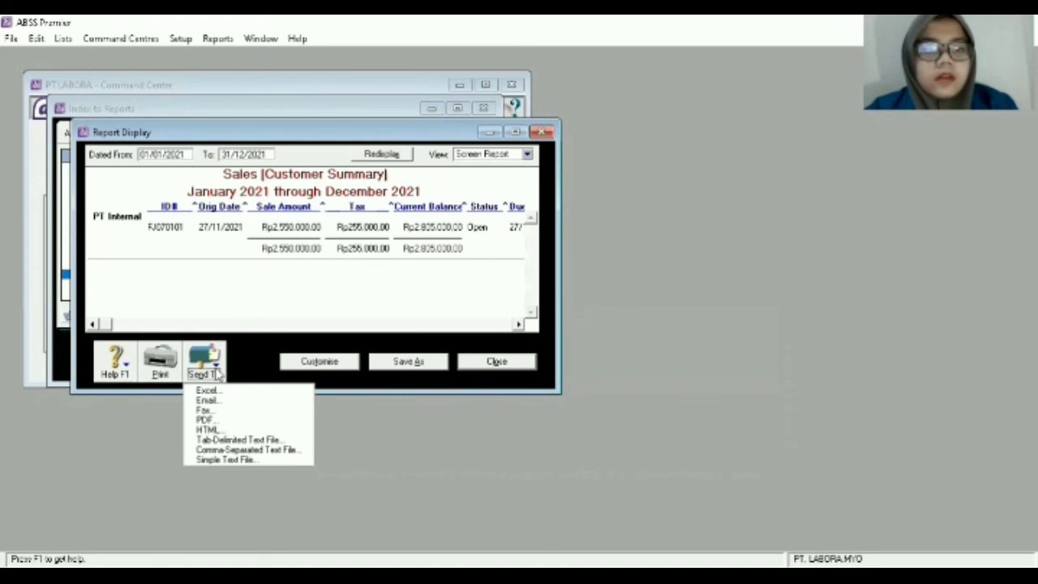
left_click(213, 419)
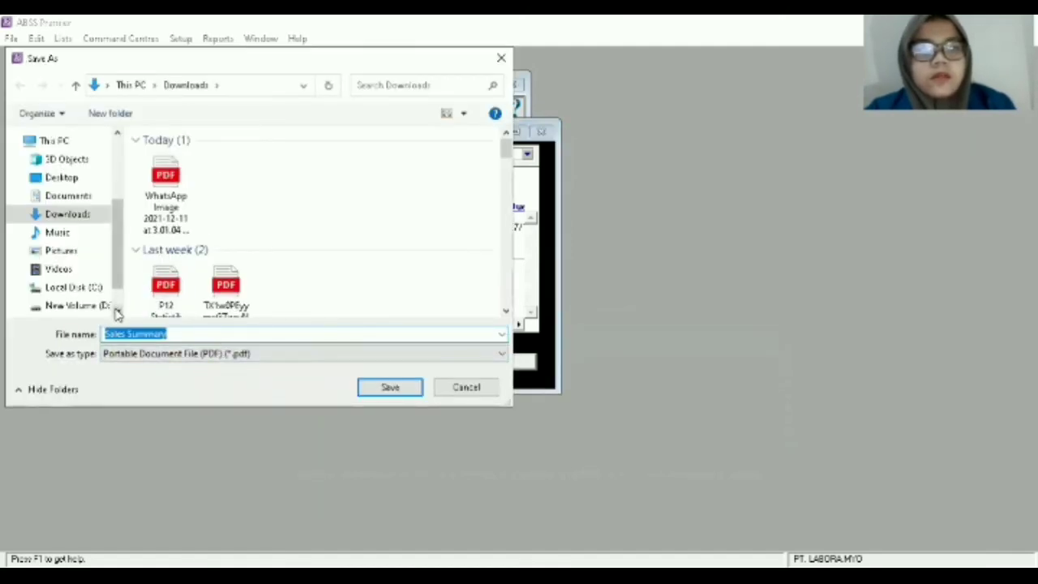
scroll(116, 313, "down", 1)
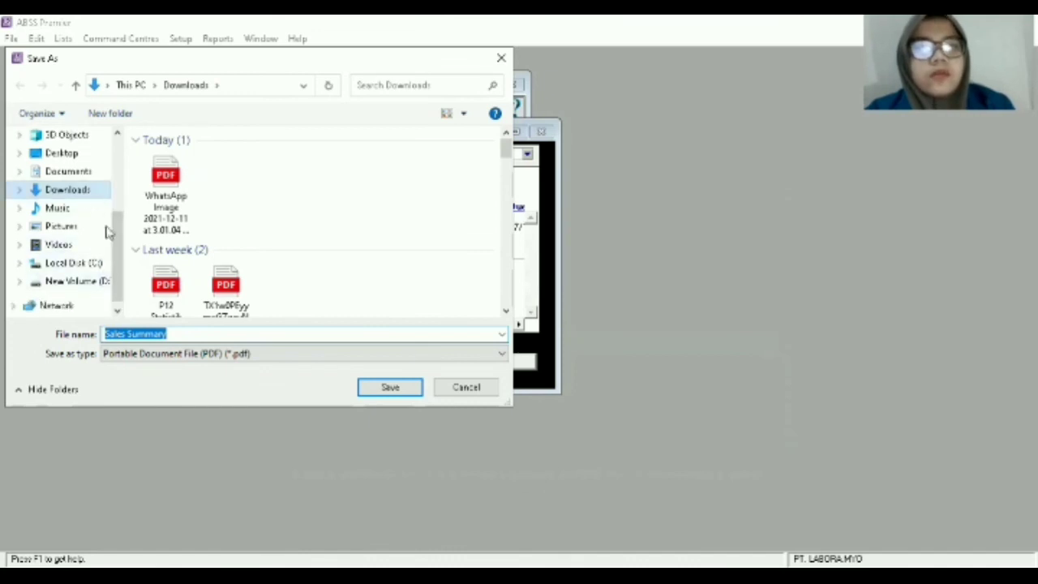
left_click(104, 283)
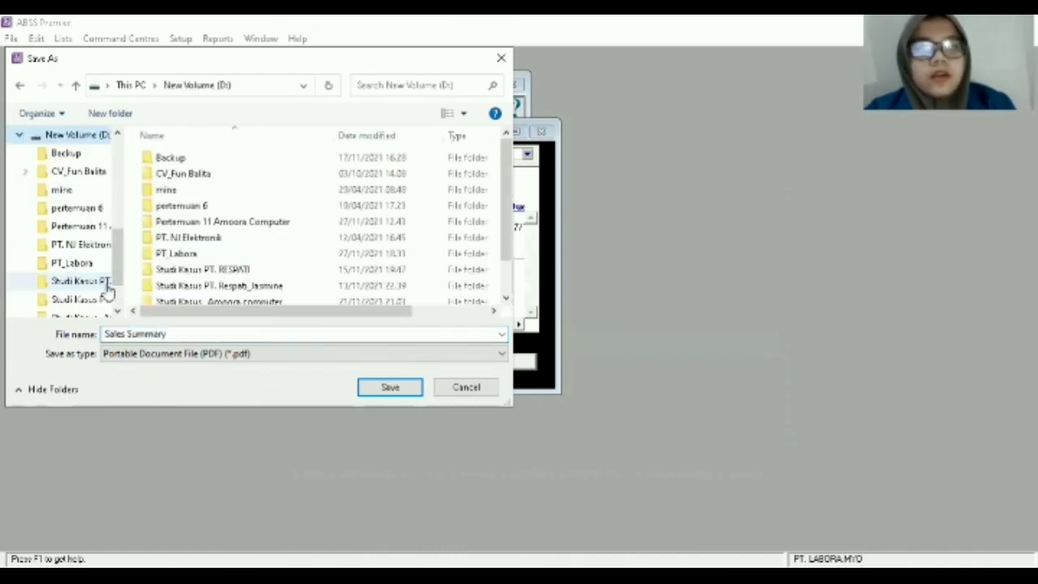
double_click(202, 254)
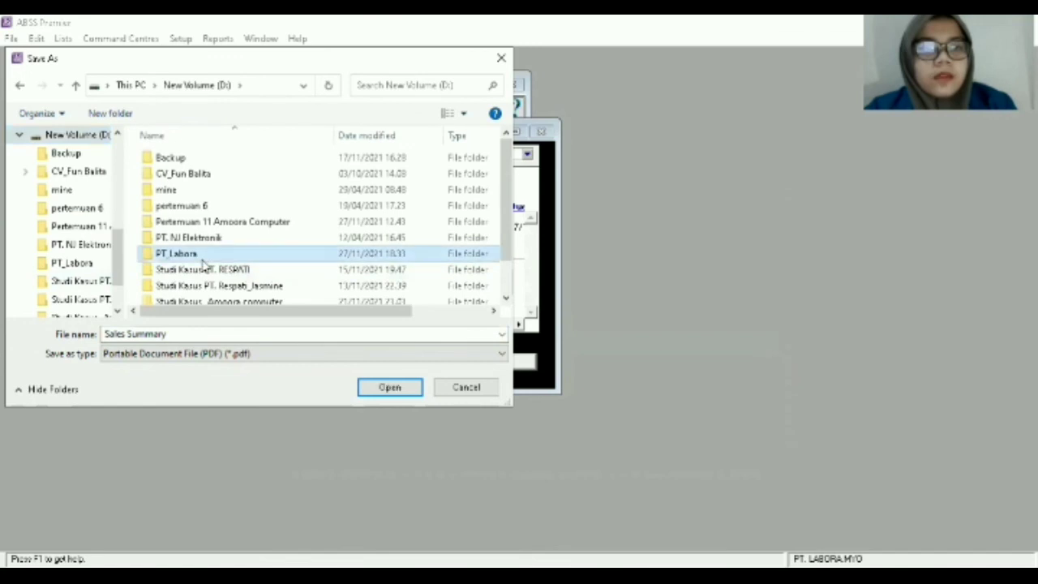
left_click(211, 334)
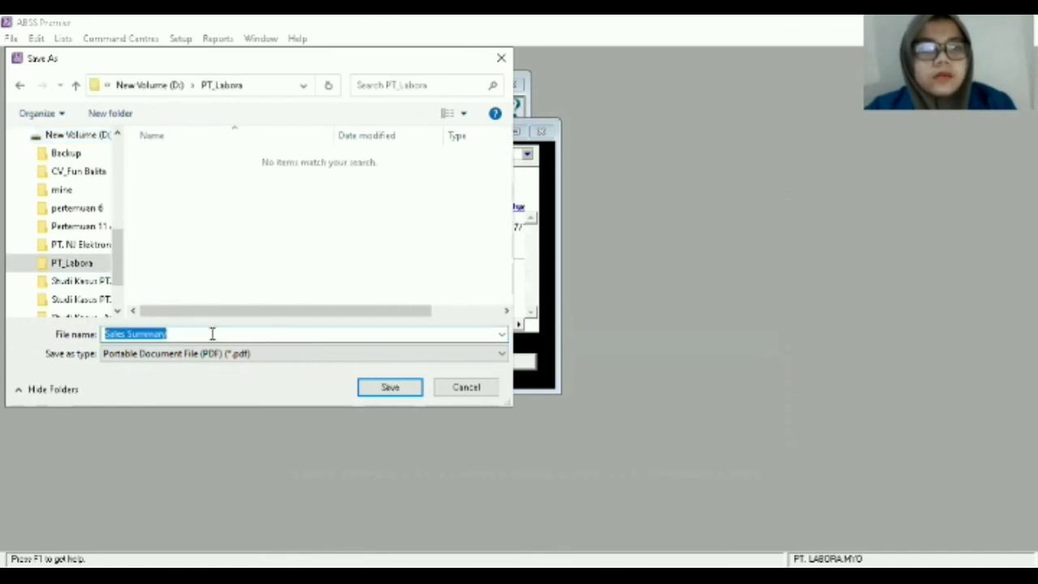
left_click(383, 389)
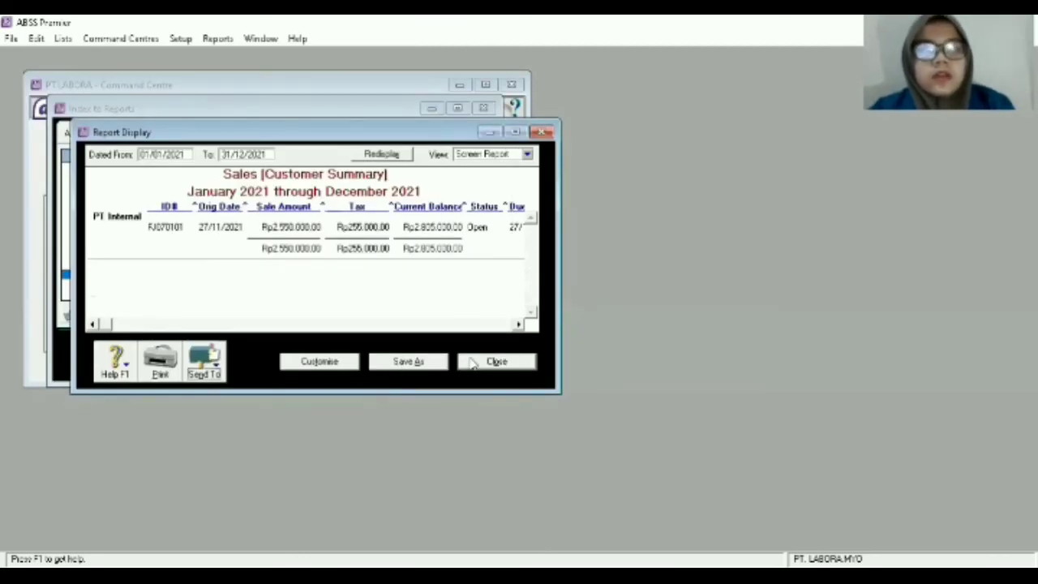
left_click(494, 362)
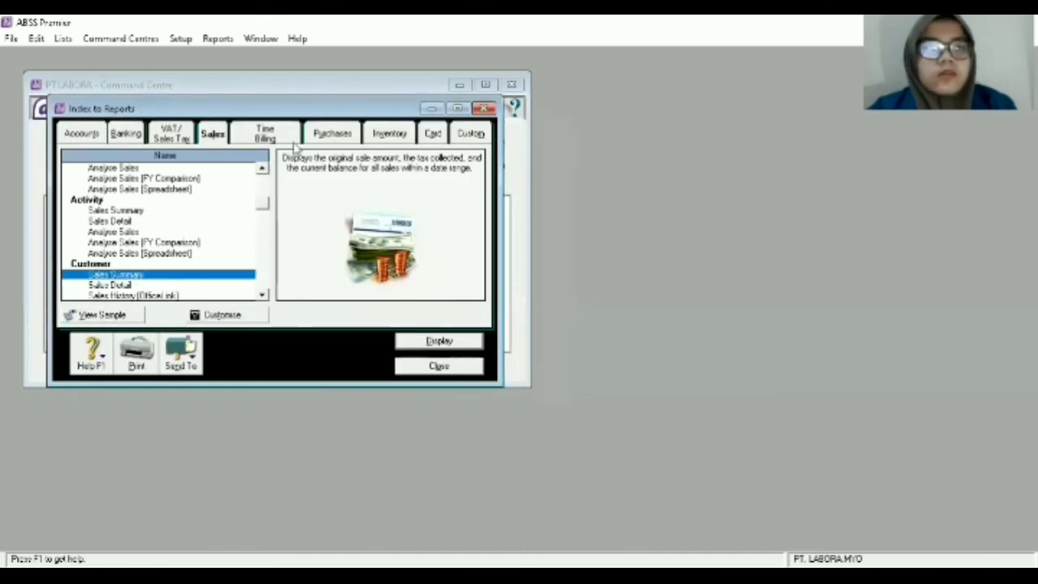
In the Purchases reports list, scroll to the Supplier section and open Purchases Summary.
left_click(336, 133)
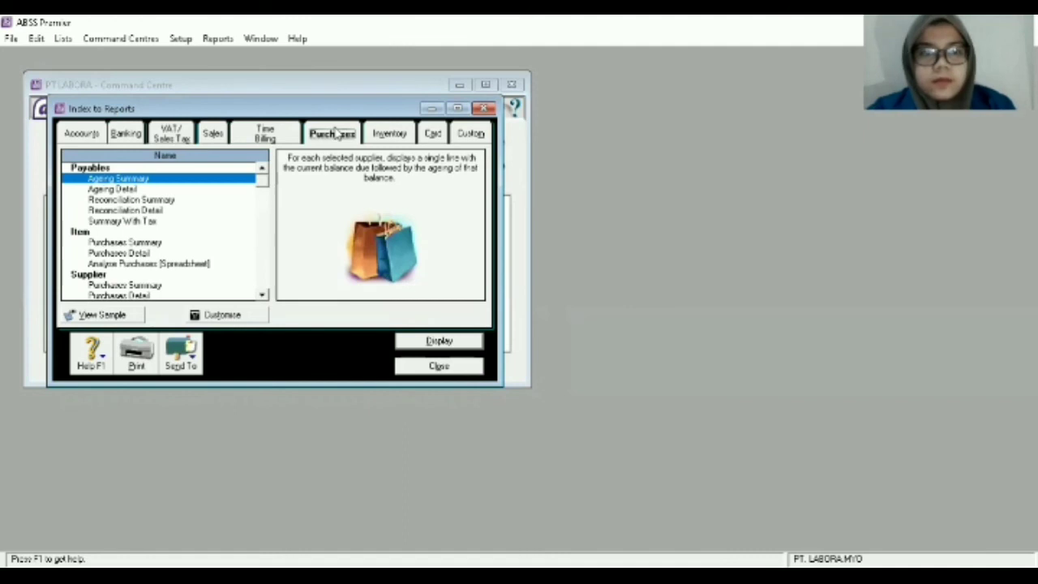
left_click(262, 297)
left_click(261, 297)
left_click(261, 297)
left_click(261, 297)
left_click(262, 297)
left_click(262, 297)
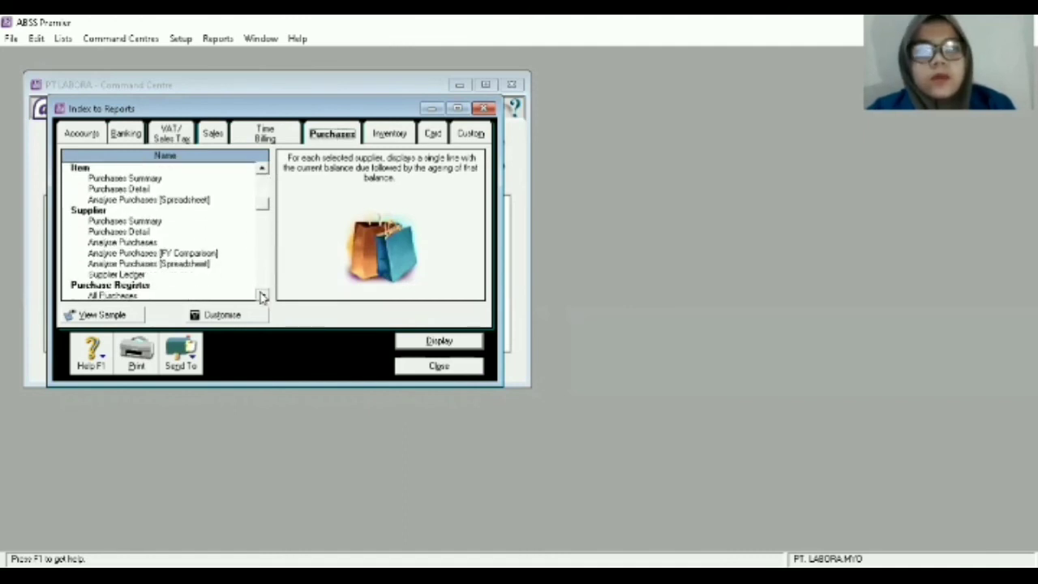
left_click(262, 297)
left_click(261, 297)
left_click(261, 297)
left_click(262, 297)
left_click(262, 297)
left_click(262, 297)
left_click(262, 297)
left_click(262, 297)
left_click(261, 297)
left_click(262, 297)
left_click(262, 297)
left_click(262, 296)
left_click(262, 296)
left_click(261, 297)
left_click(262, 297)
left_click(262, 297)
left_click(262, 297)
left_click(262, 296)
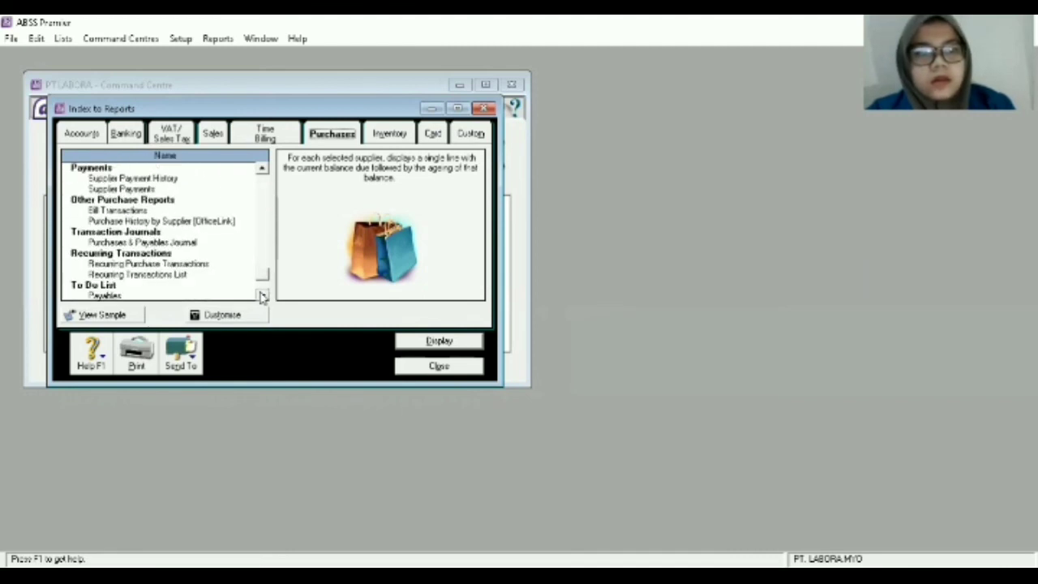
left_click(261, 297)
left_click(262, 297)
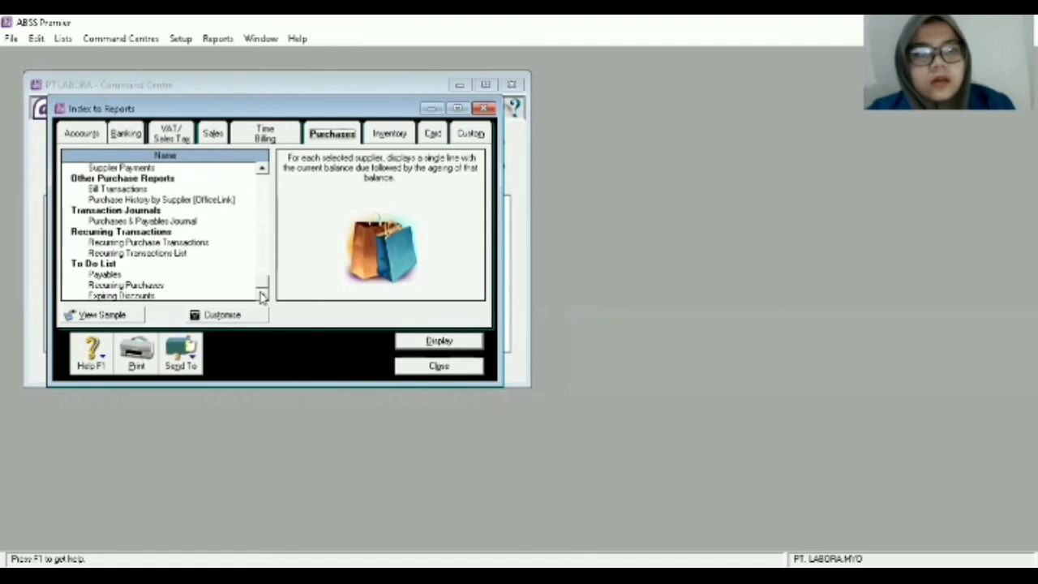
left_click(263, 169)
left_click(263, 170)
left_click(263, 170)
left_click(262, 170)
left_click(263, 169)
left_click(263, 169)
left_click(262, 169)
left_click(263, 169)
left_click(263, 170)
left_click(263, 170)
left_click(263, 169)
left_click(263, 170)
left_click(263, 169)
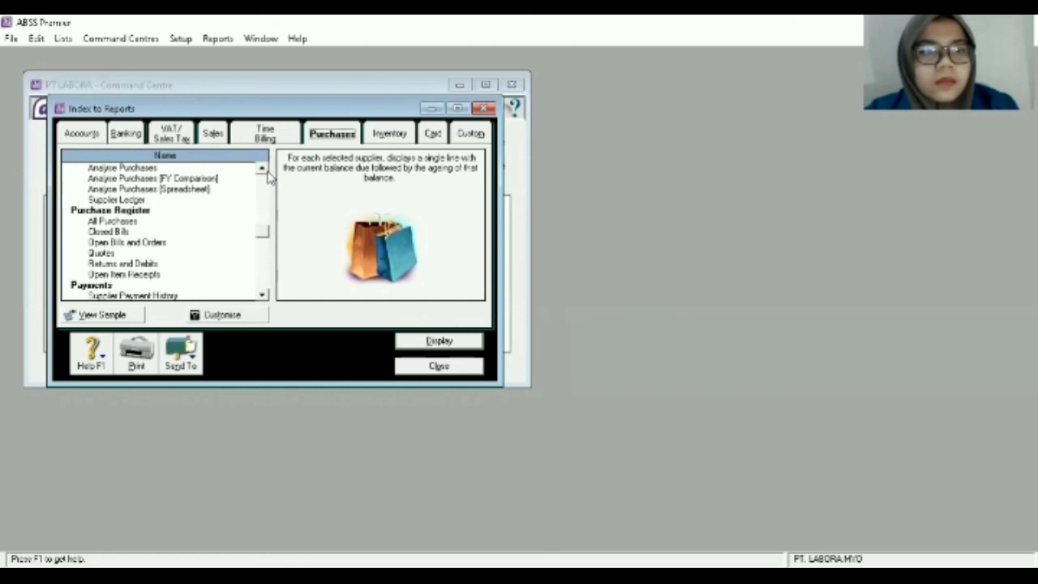
left_click(265, 171)
left_click(265, 171)
left_click(265, 171)
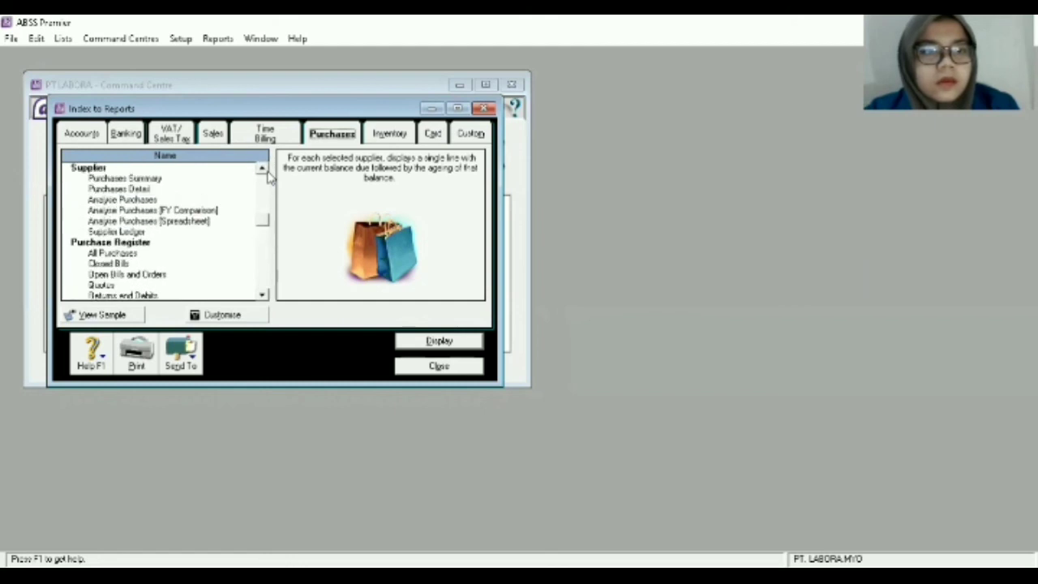
double_click(170, 181)
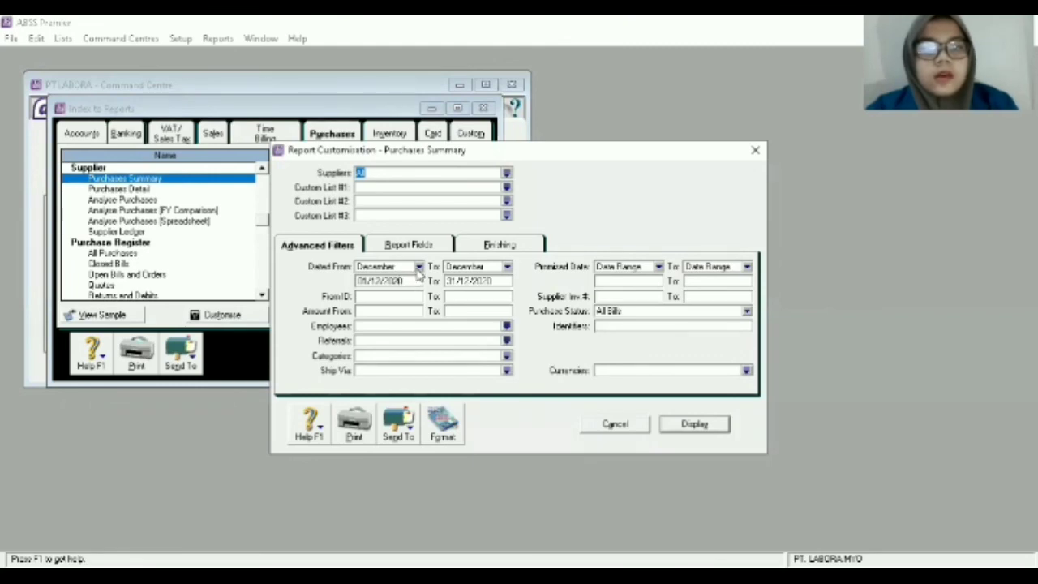
Set the Purchases Summary period to January through December 2021 and display the report.
left_click(419, 268)
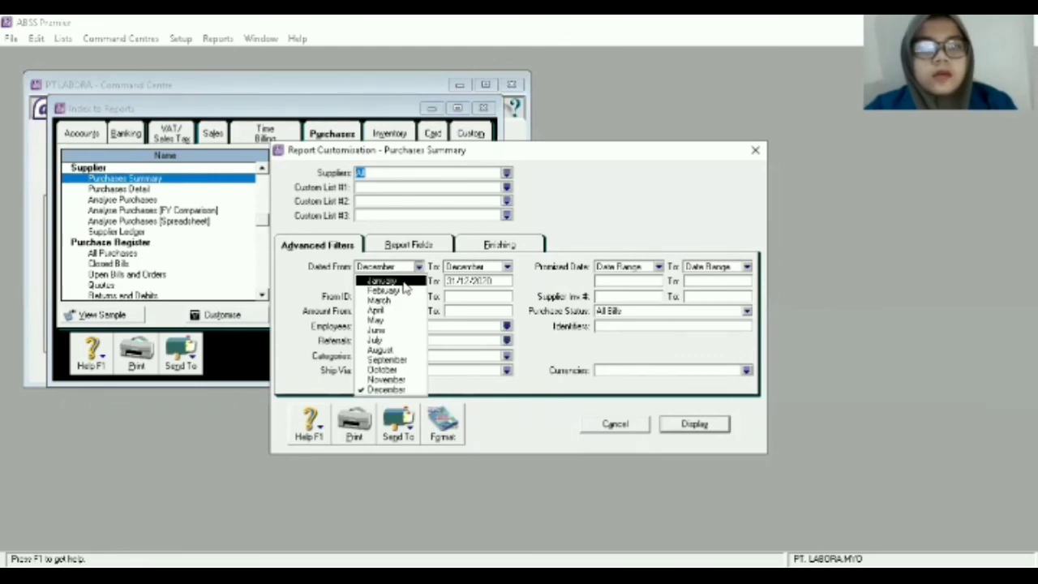
left_click(406, 281)
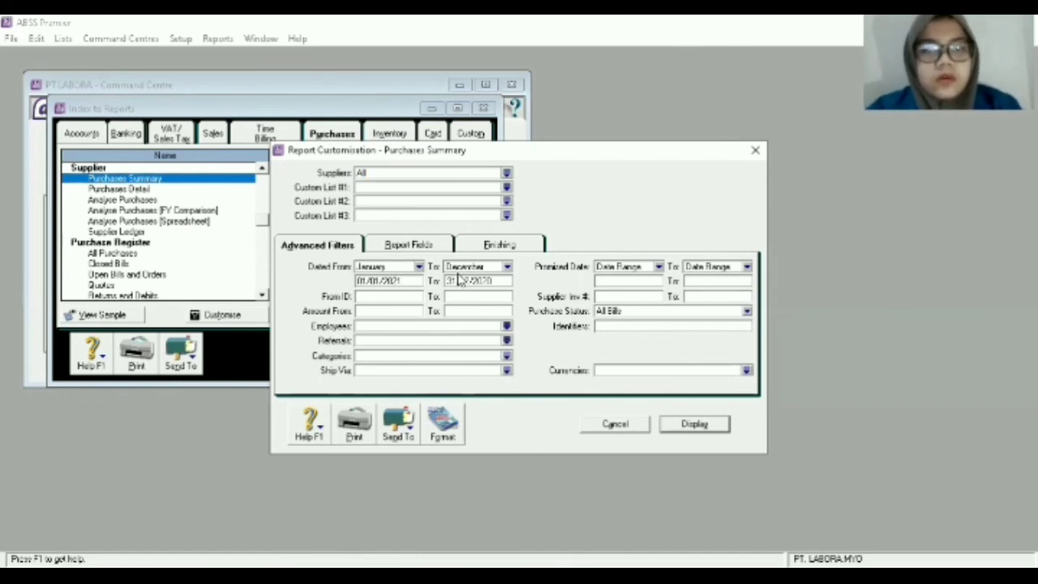
left_click(491, 280)
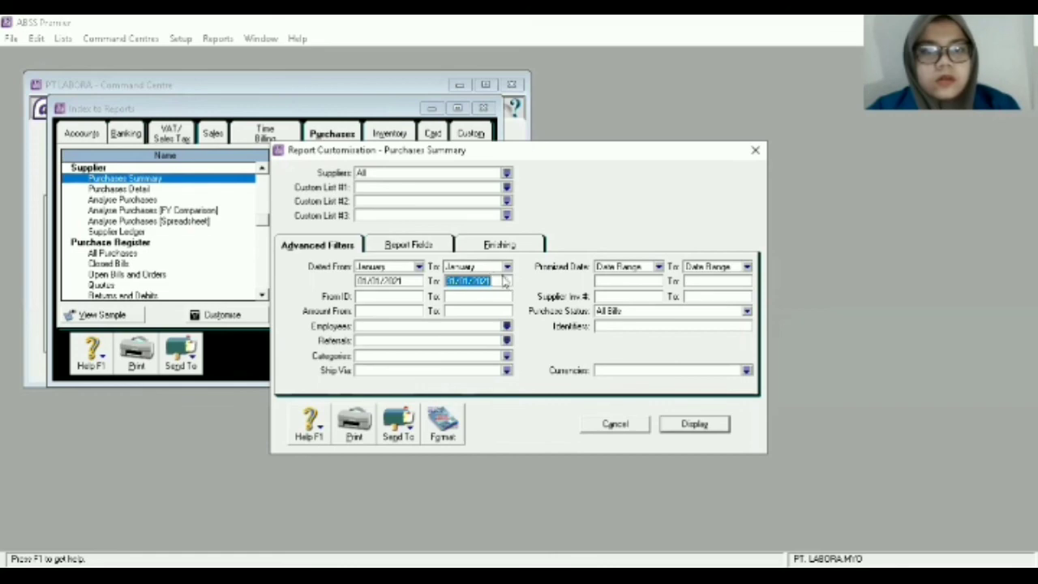
left_click(506, 270)
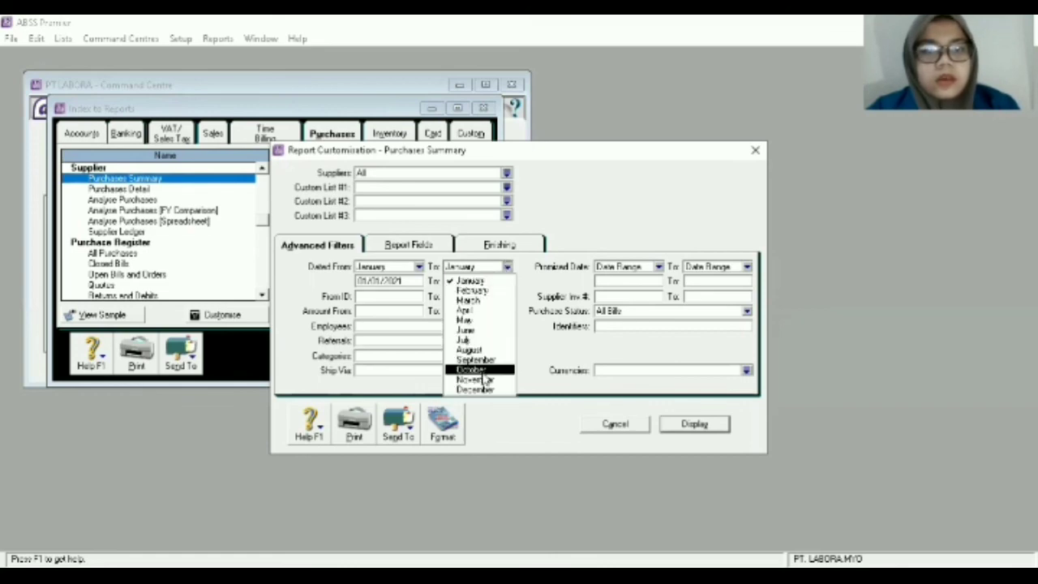
left_click(479, 390)
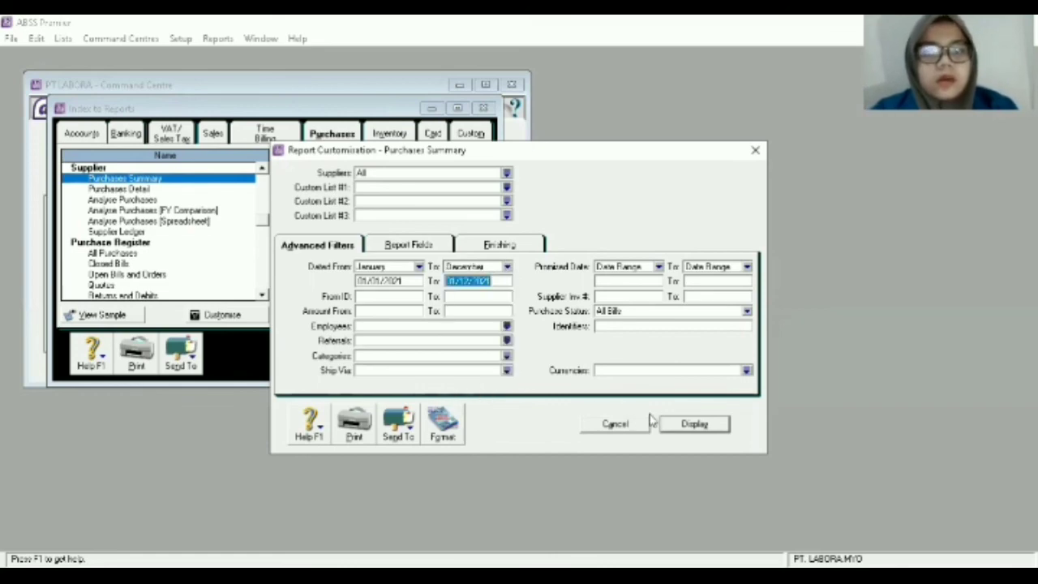
left_click(680, 427)
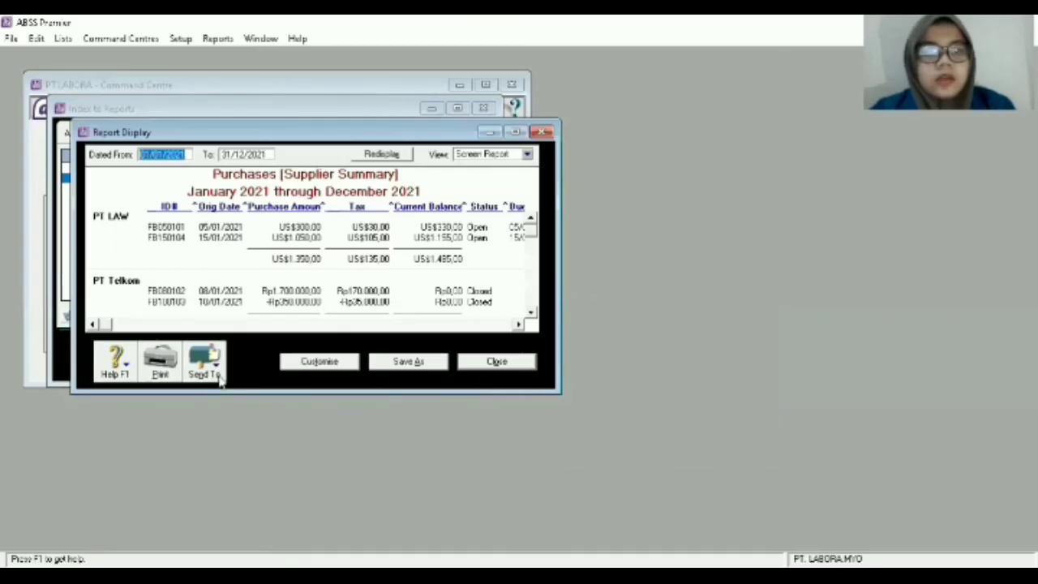
Save the report as the PDF 'Purchases Summary' in PT_Labora, then close the report display and the Index to Reports.
left_click(218, 377)
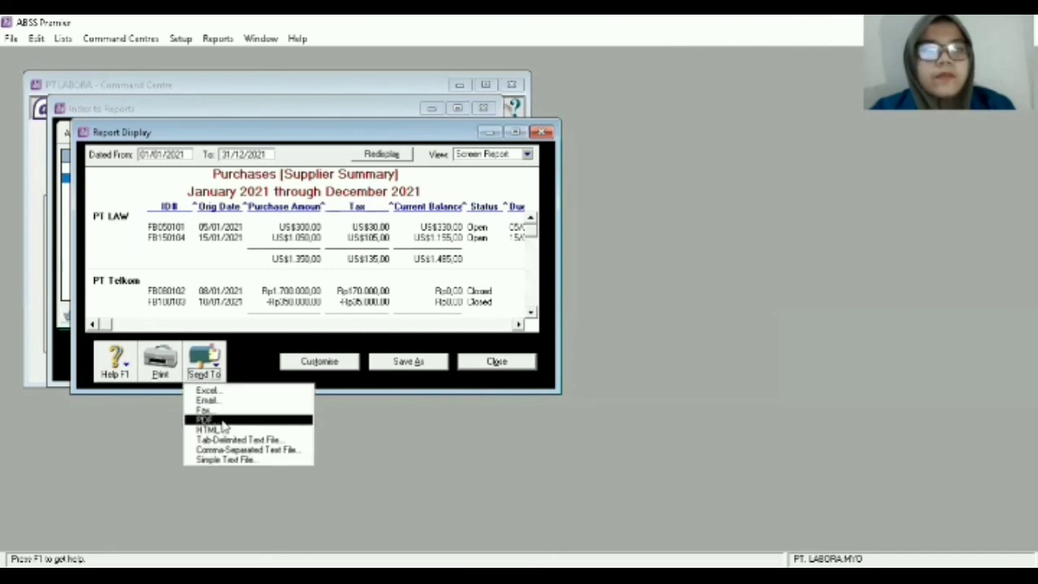
left_click(223, 421)
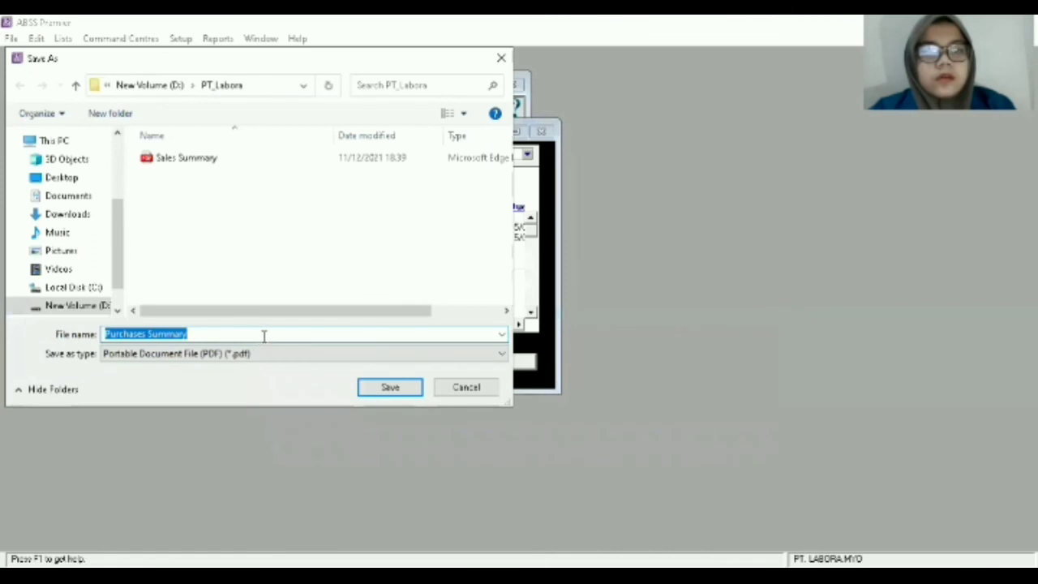
left_click(270, 334)
left_click(369, 394)
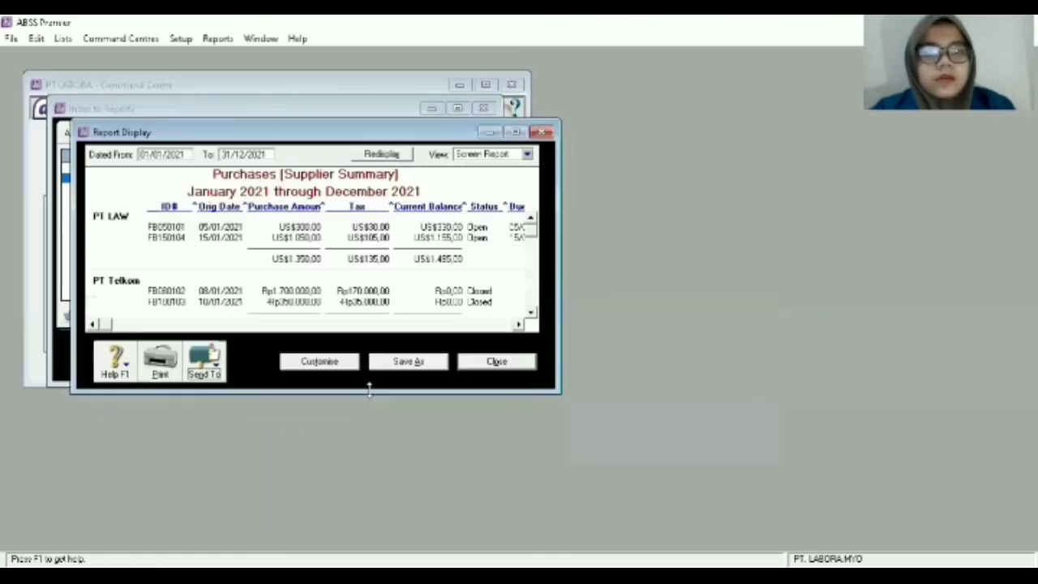
left_click(496, 361)
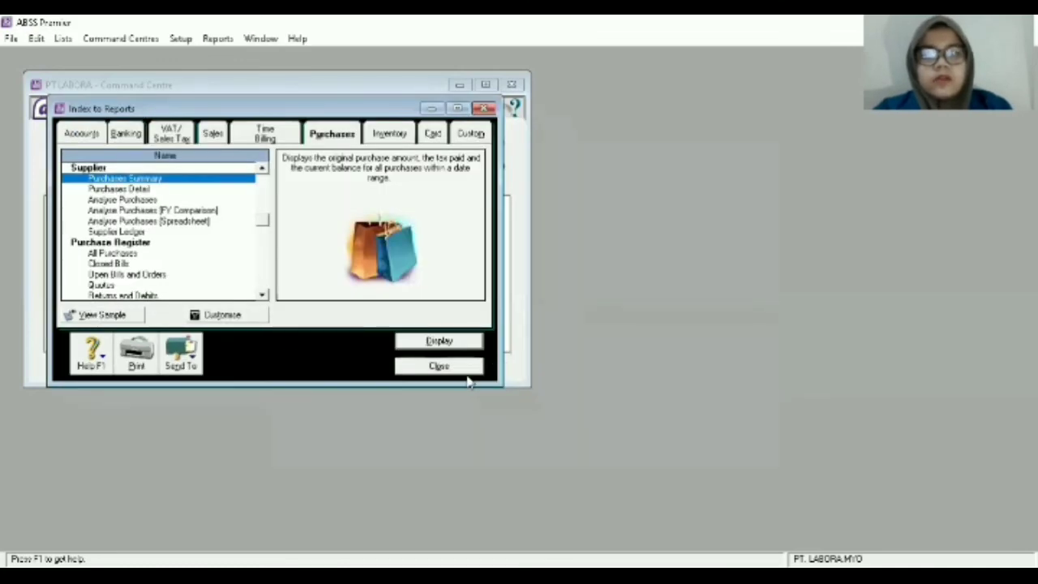
left_click(467, 369)
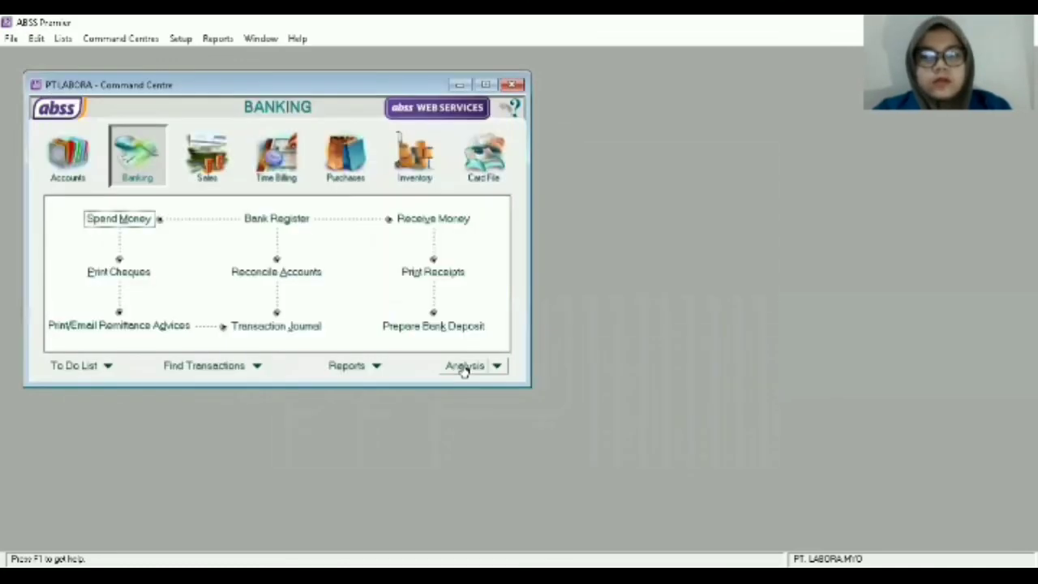